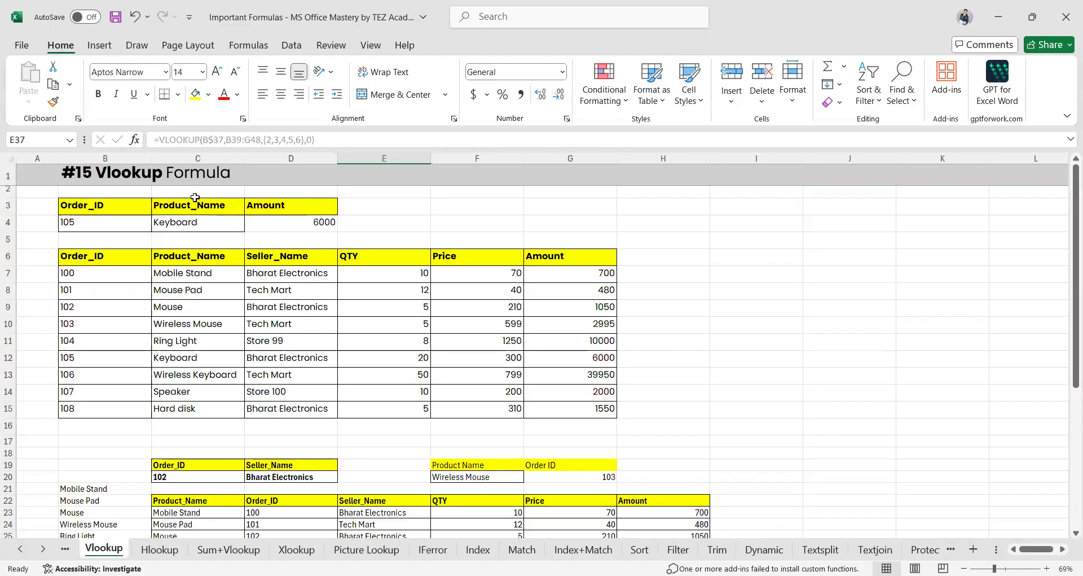
On the Hlookup sheet, walk through C4's =HLOOKUP(C3,B6:G12,7,0) arguments, leaving it returning 300
click(160, 550)
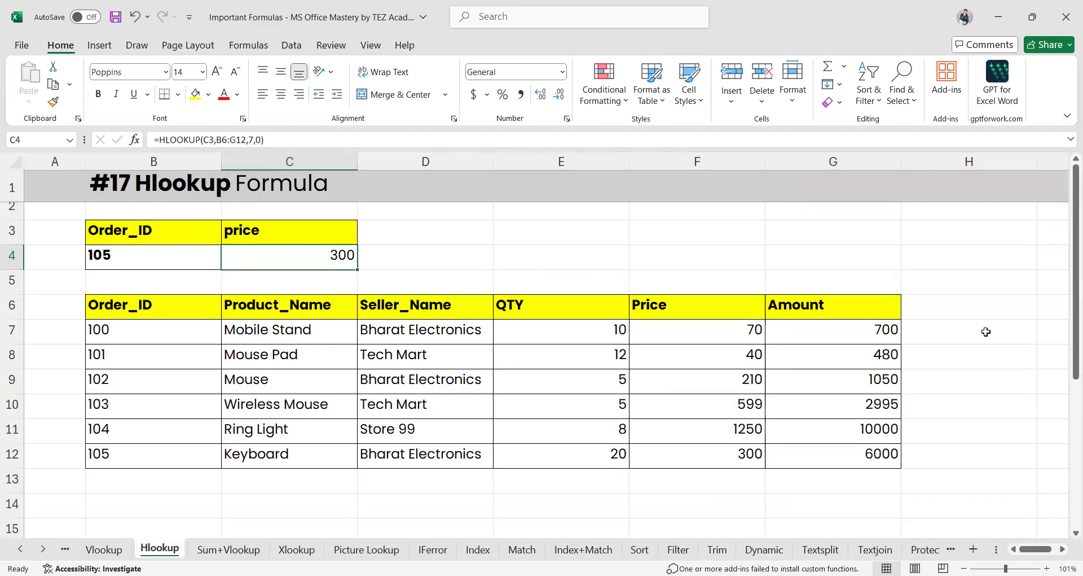
double_click(323, 254)
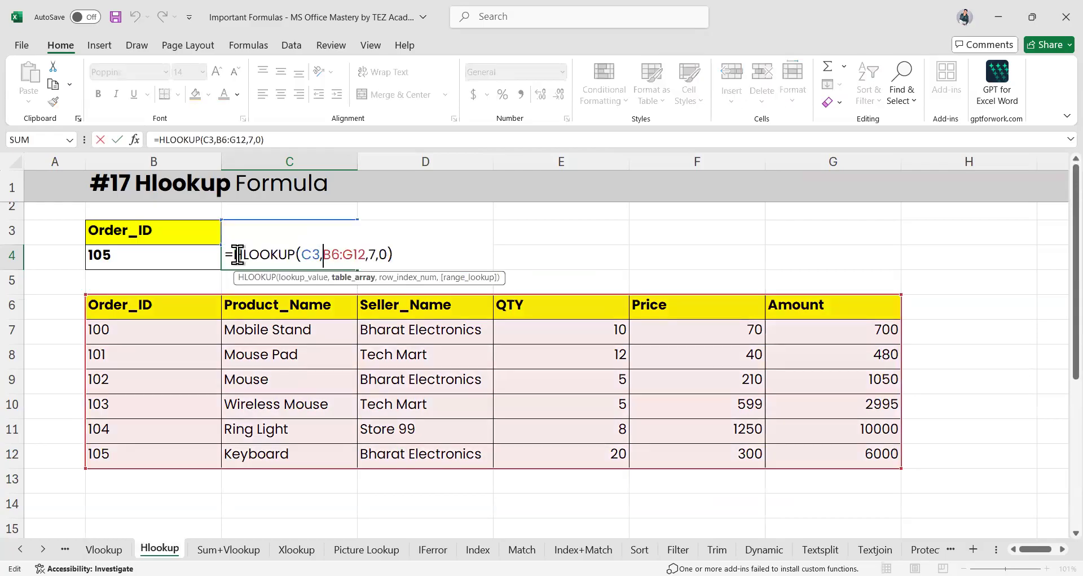
drag(225, 255, 398, 255)
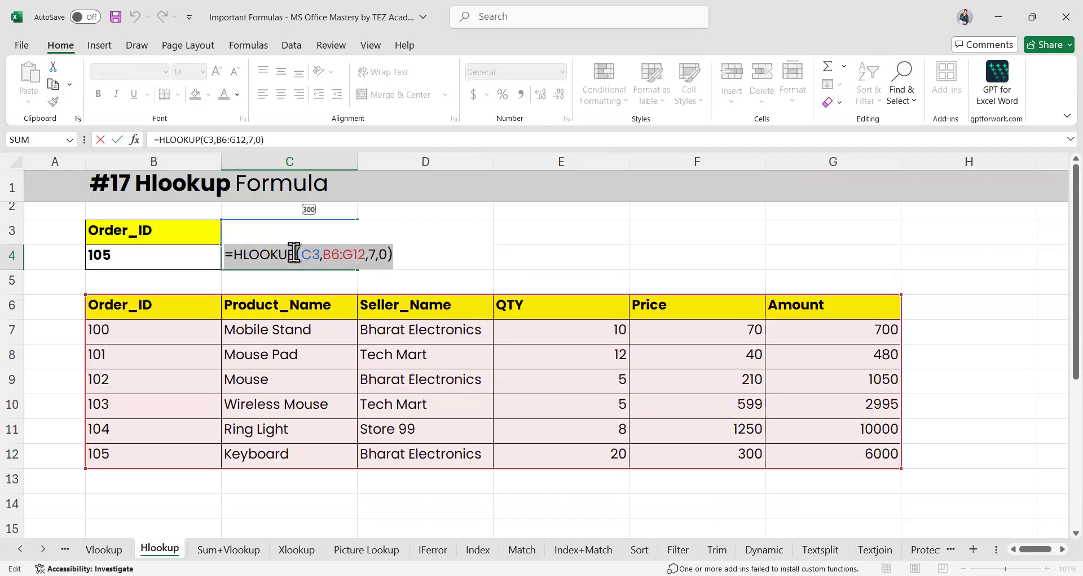
click(325, 254)
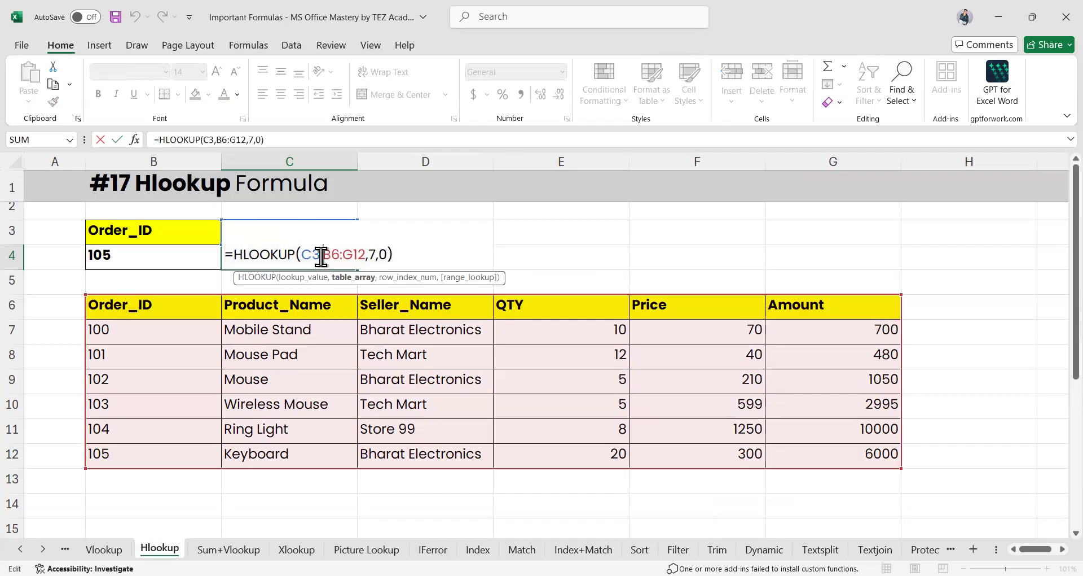
click(319, 256)
click(344, 257)
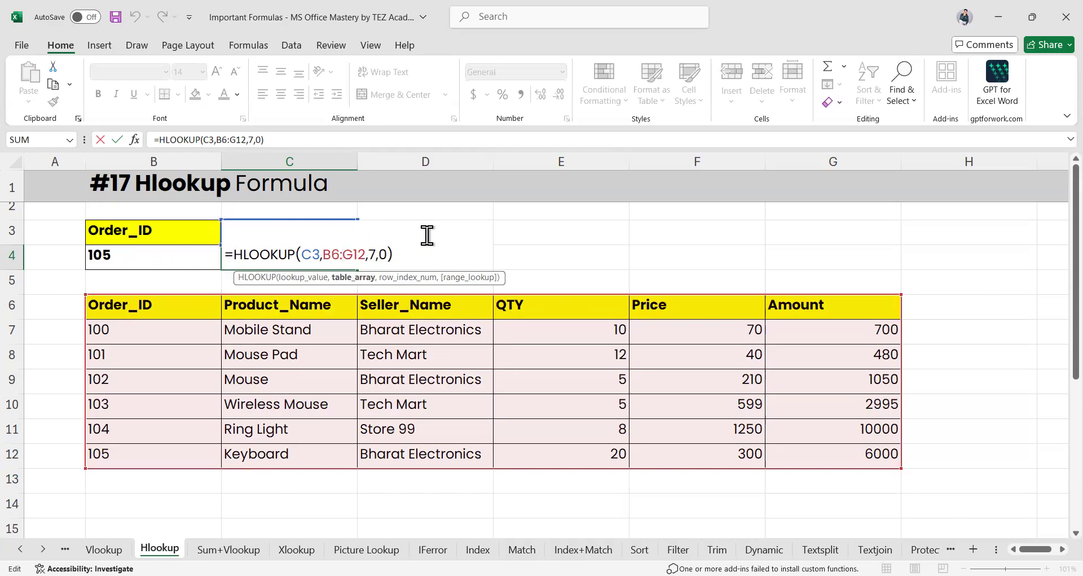
key(Return)
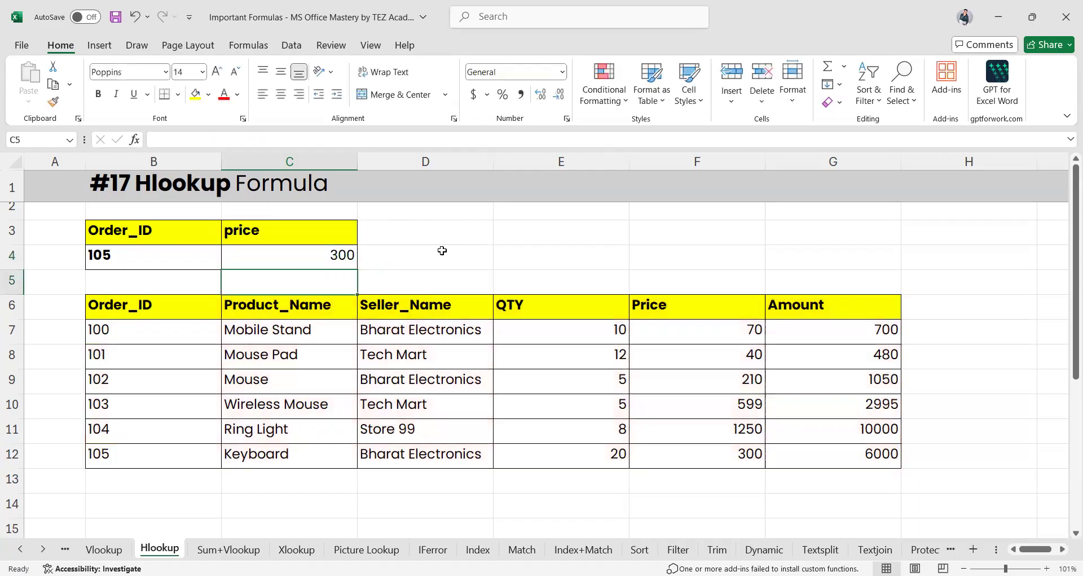
click(311, 253)
double_click(312, 255)
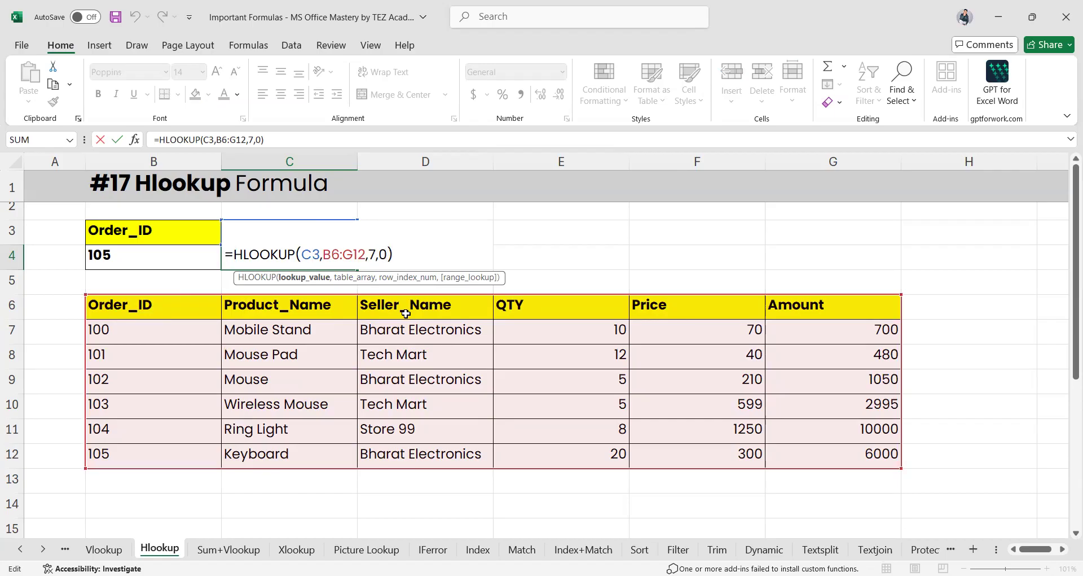
key(Return)
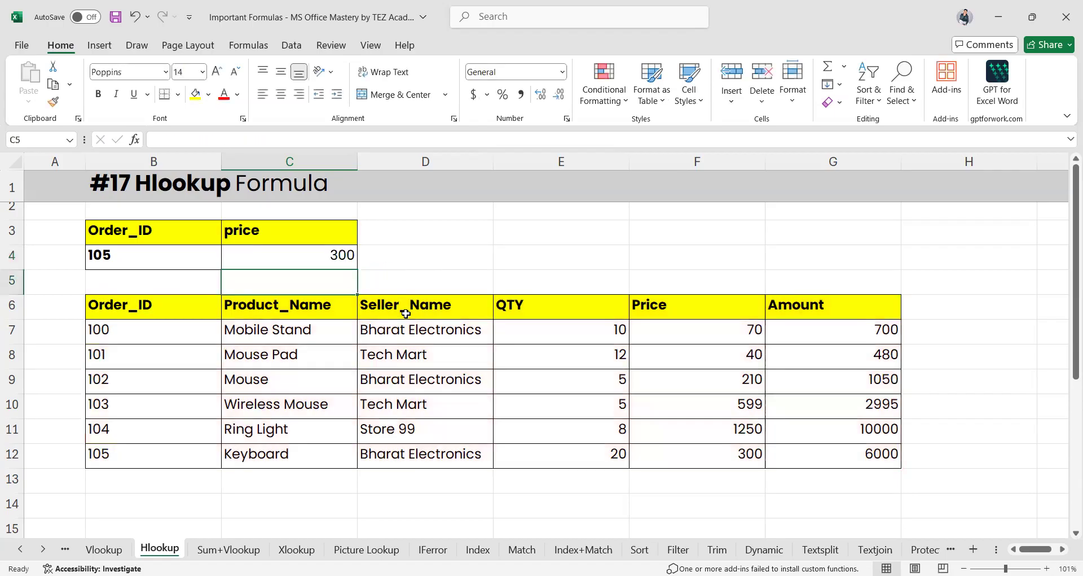
click(16, 454)
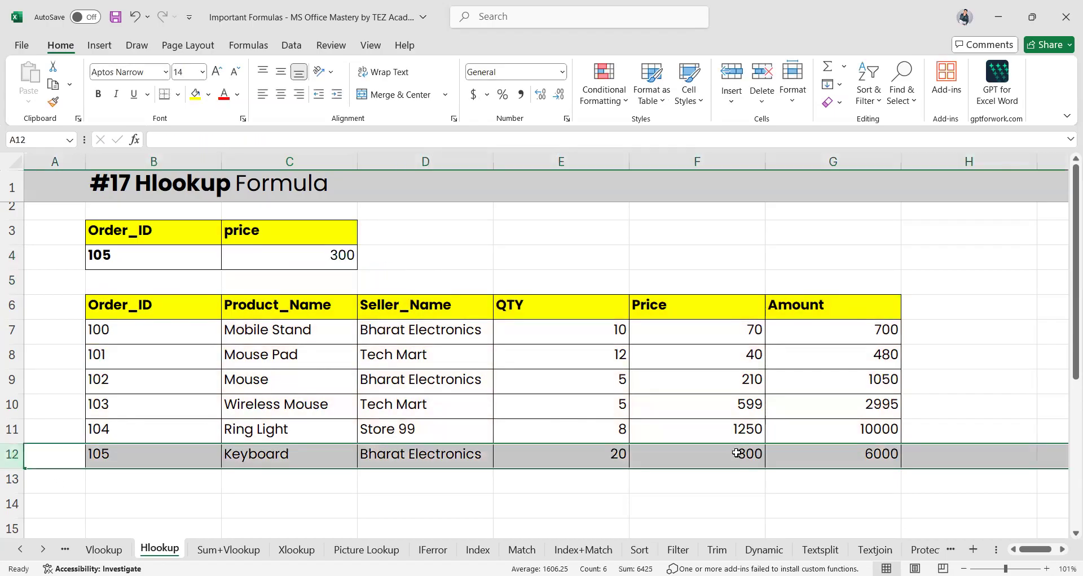
click(305, 353)
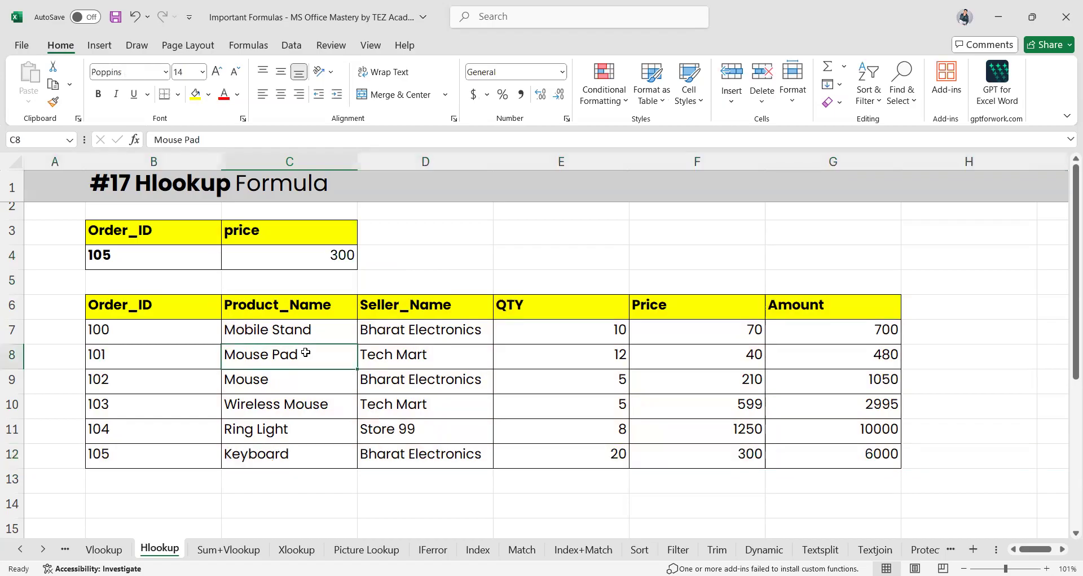
click(322, 257)
Rebuild C4 as =HLOOKUP(C3,B6:G12,5,0) so it returns 599
key(Delete)
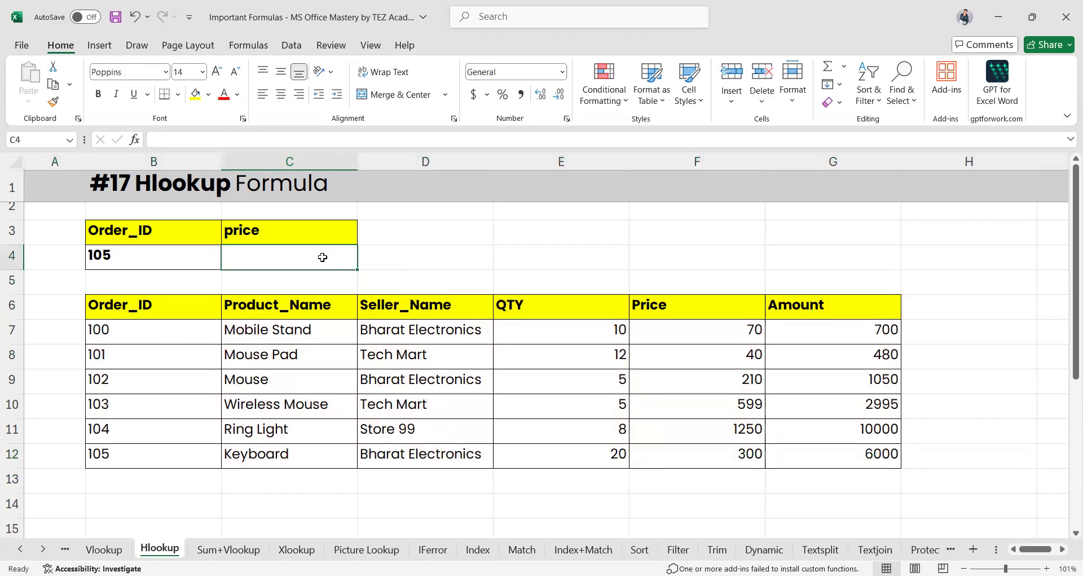
text(=)
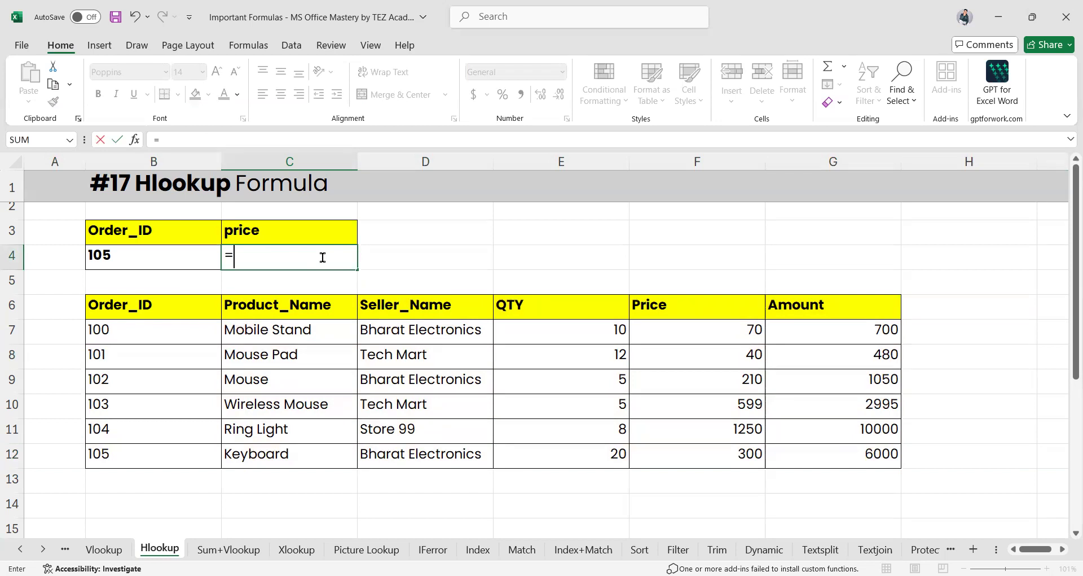
text(HLOOKUP()
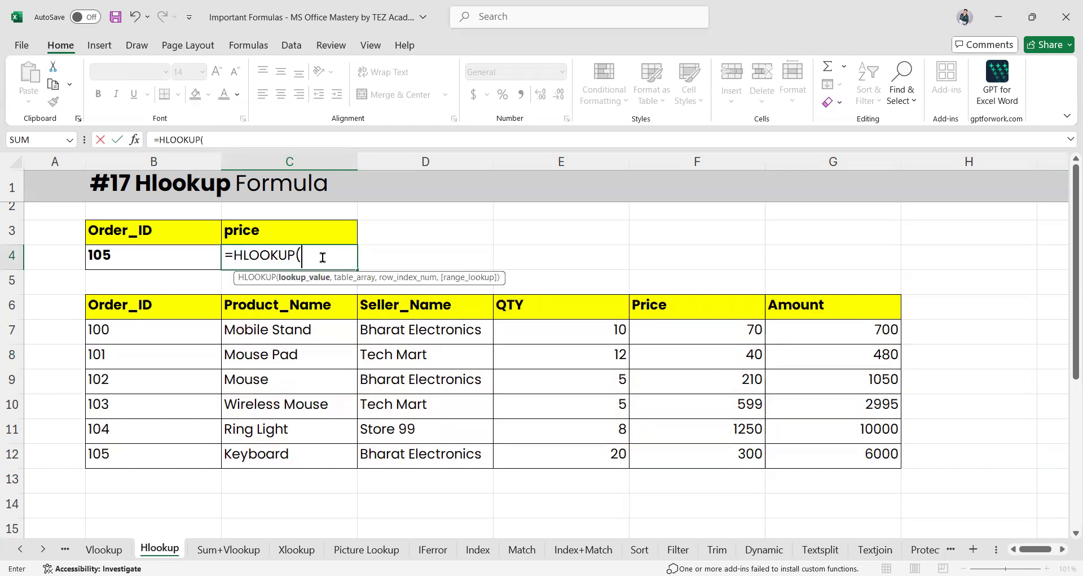
click(256, 230)
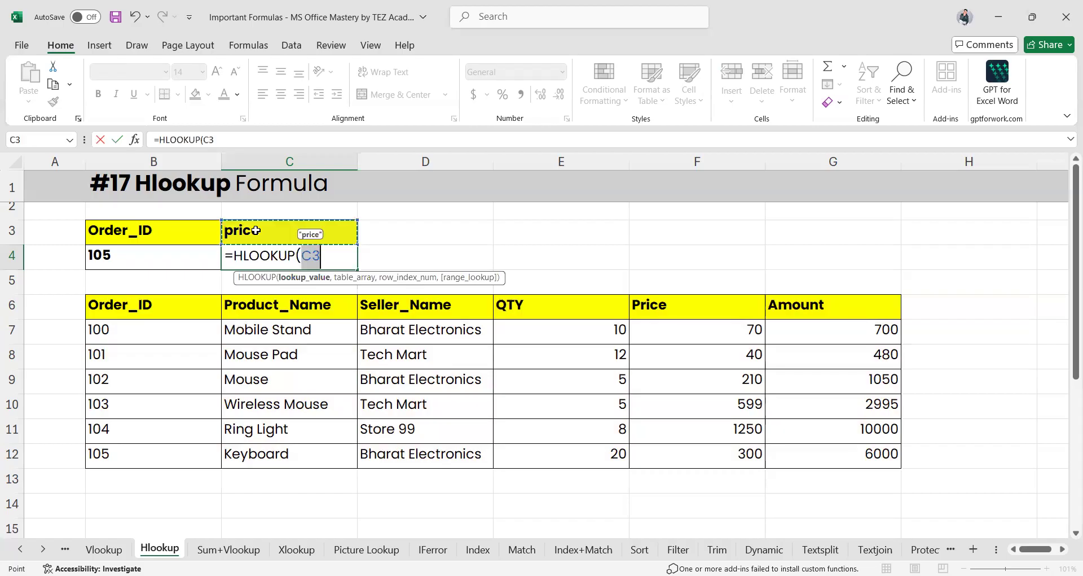
text(,)
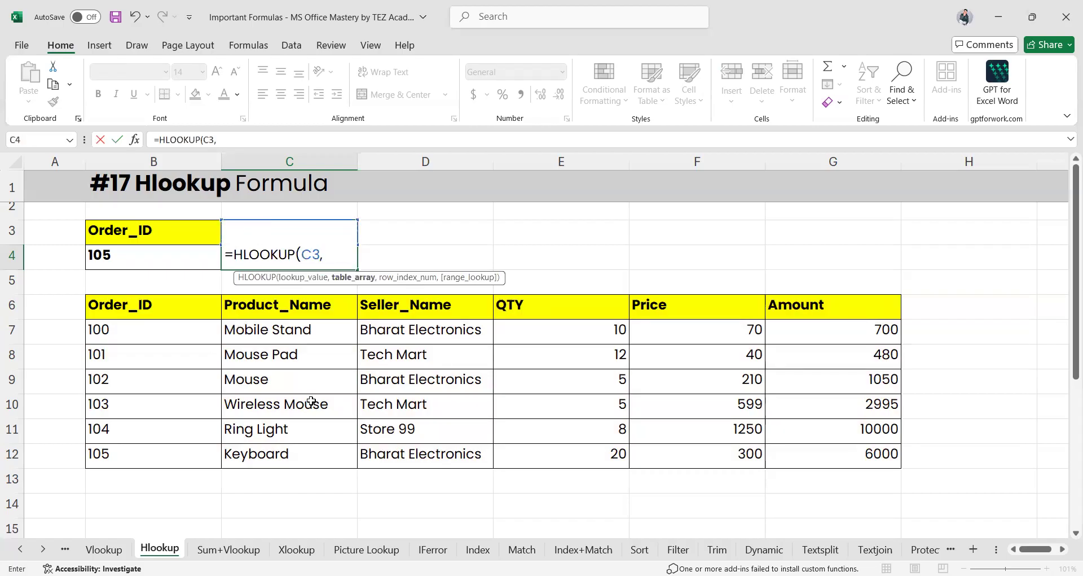
click(127, 304)
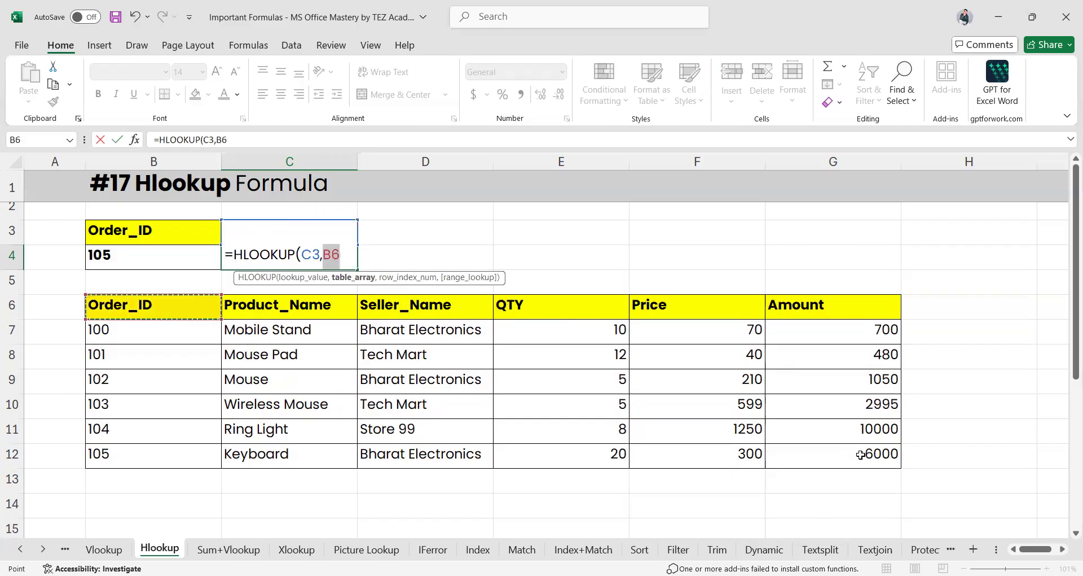
drag(861, 454, 860, 454)
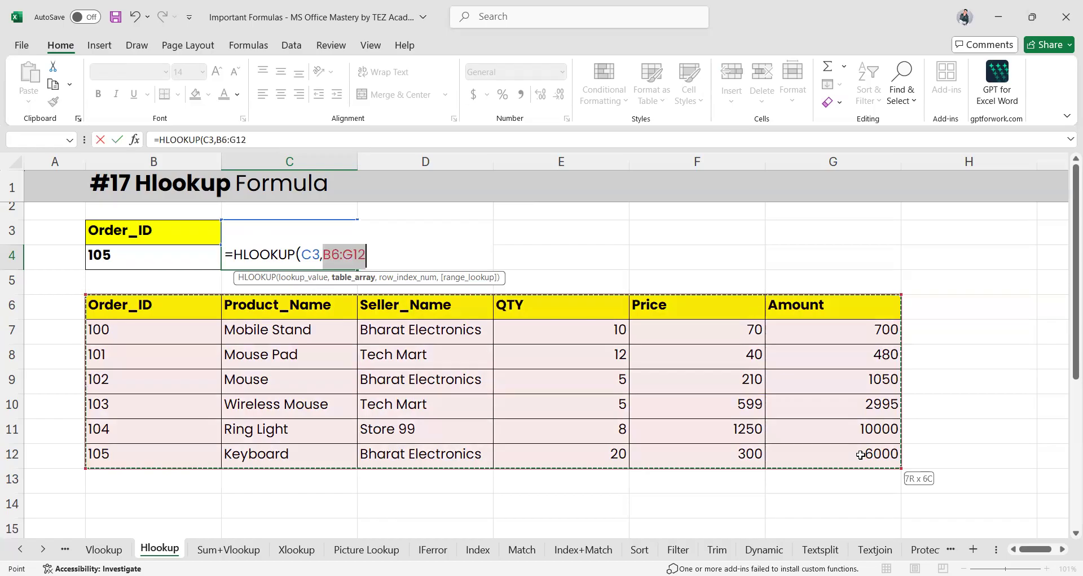
text(,)
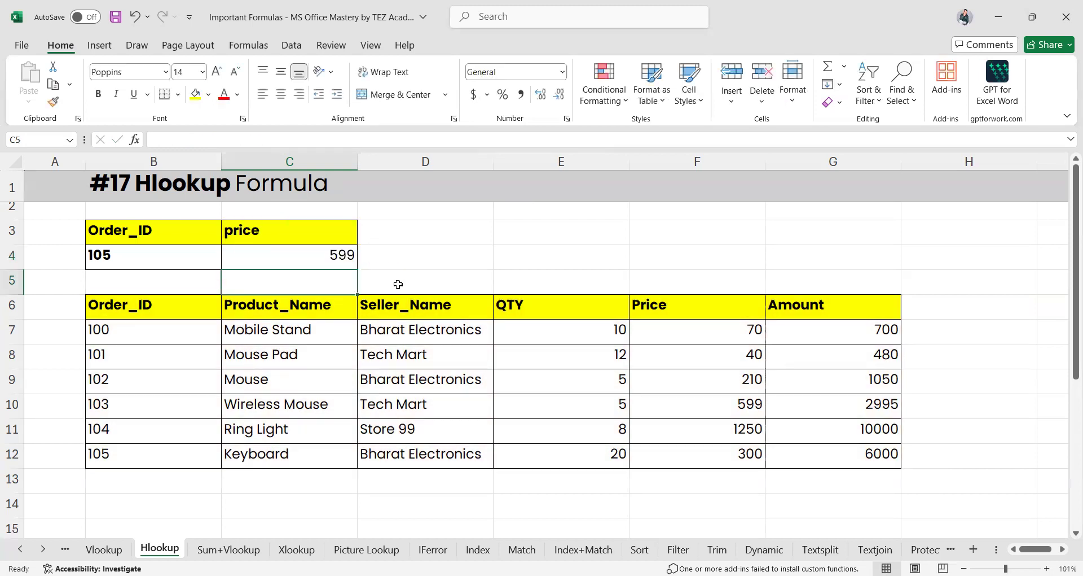
key(Up)
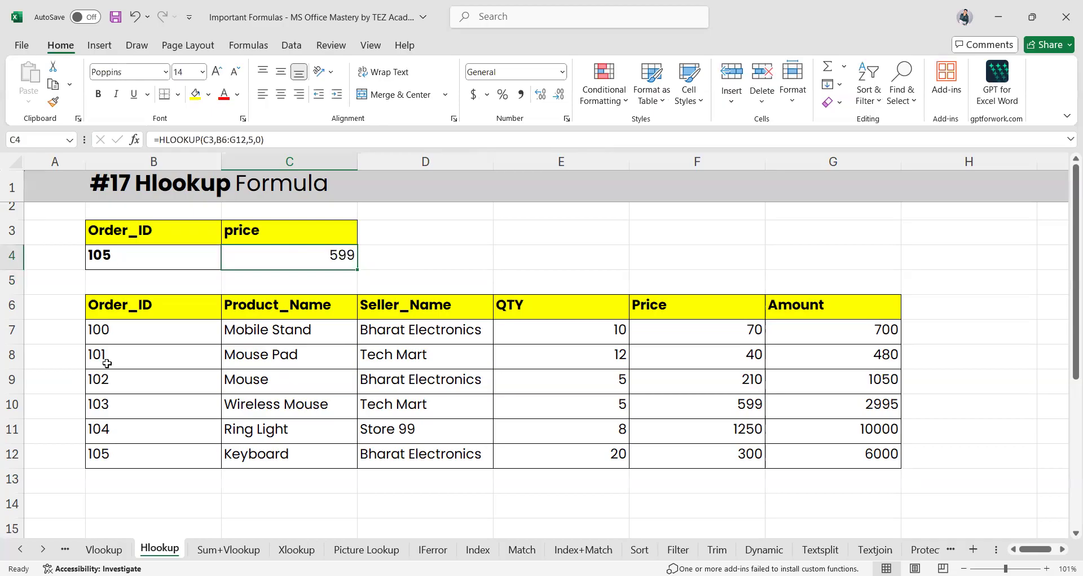
Change the Order_ID in B4 to 103 and recheck C4's result
click(8, 405)
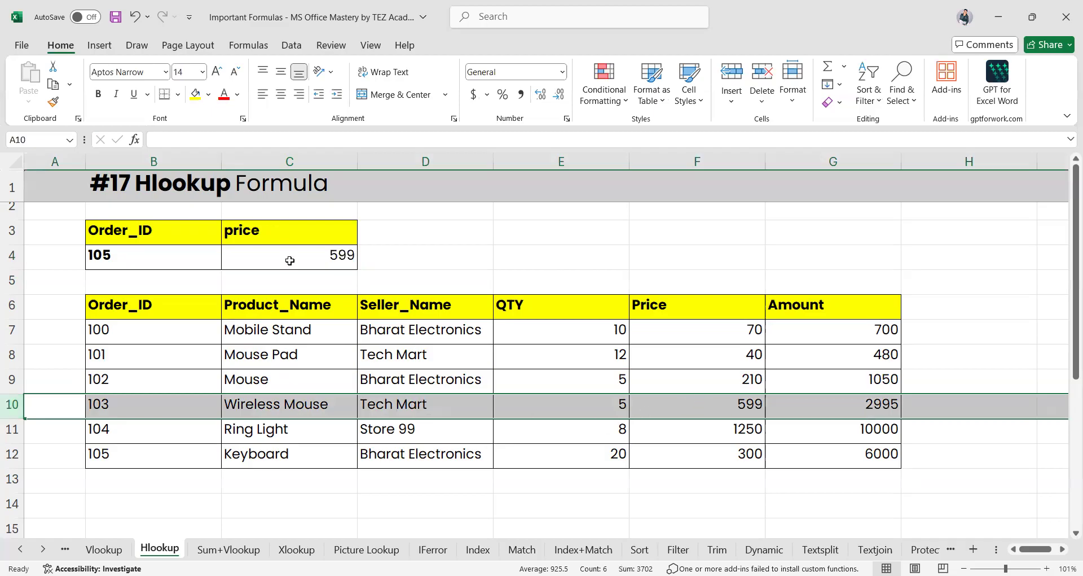
click(121, 259)
text(10)
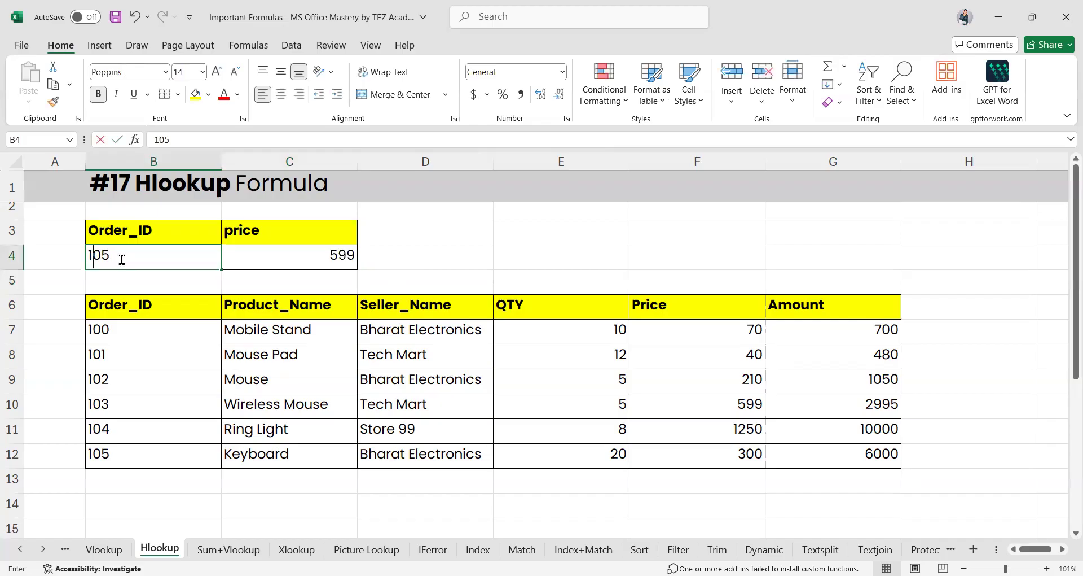
text(3)
key(Return)
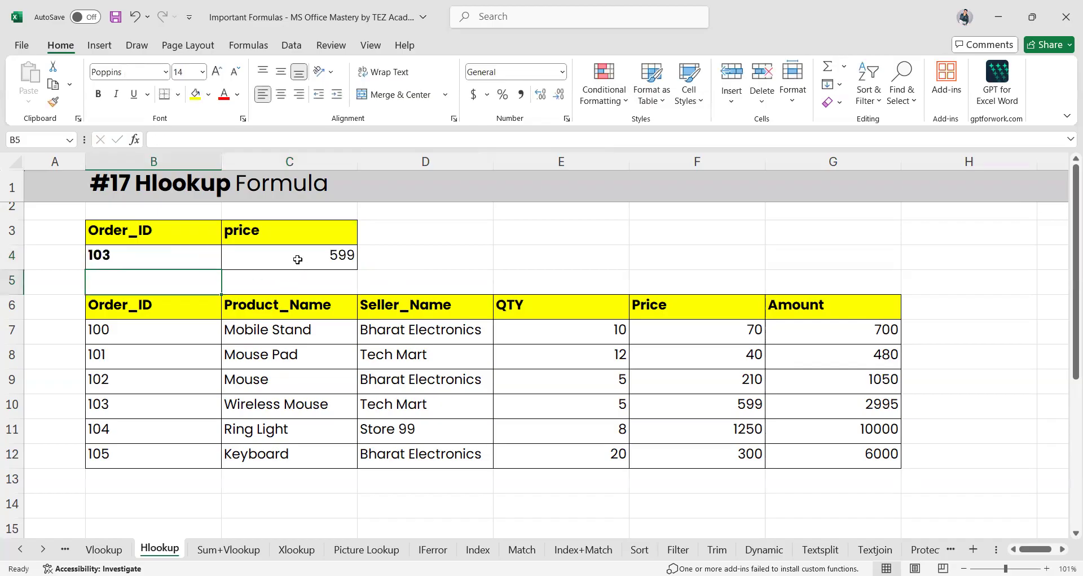
click(298, 259)
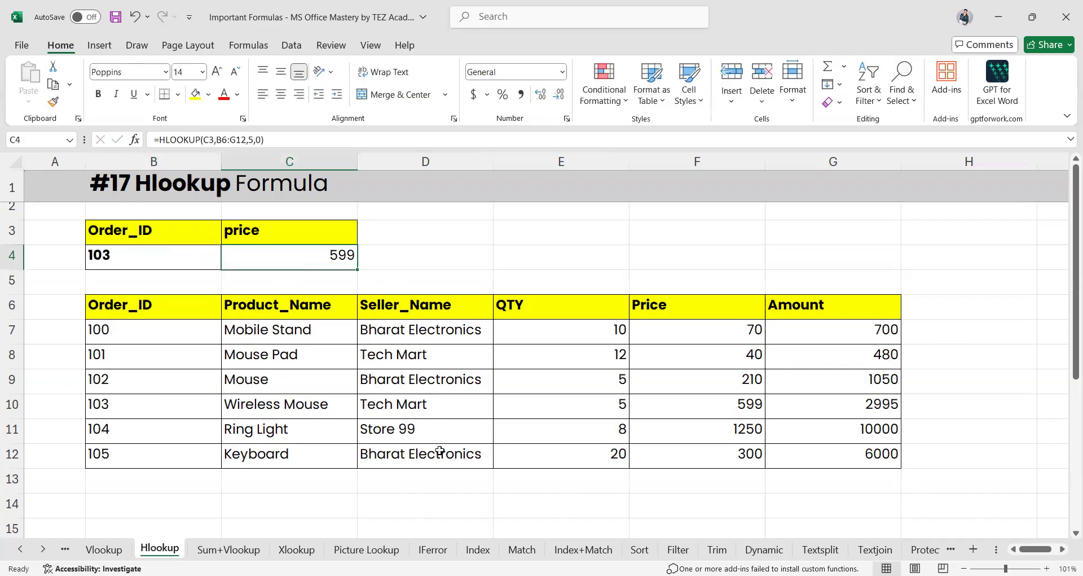
scroll(440, 452, down, 5)
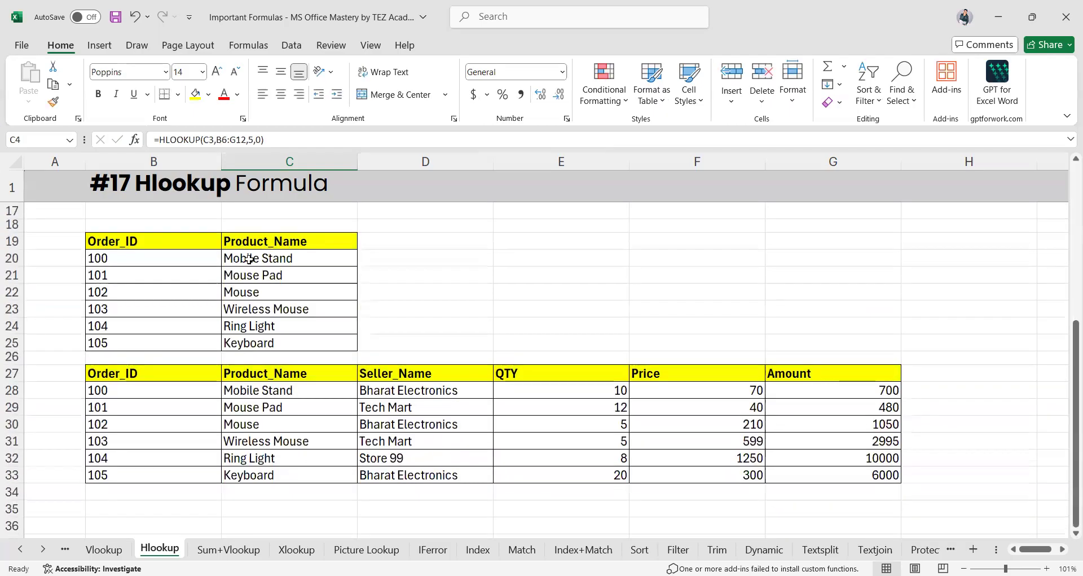
click(249, 259)
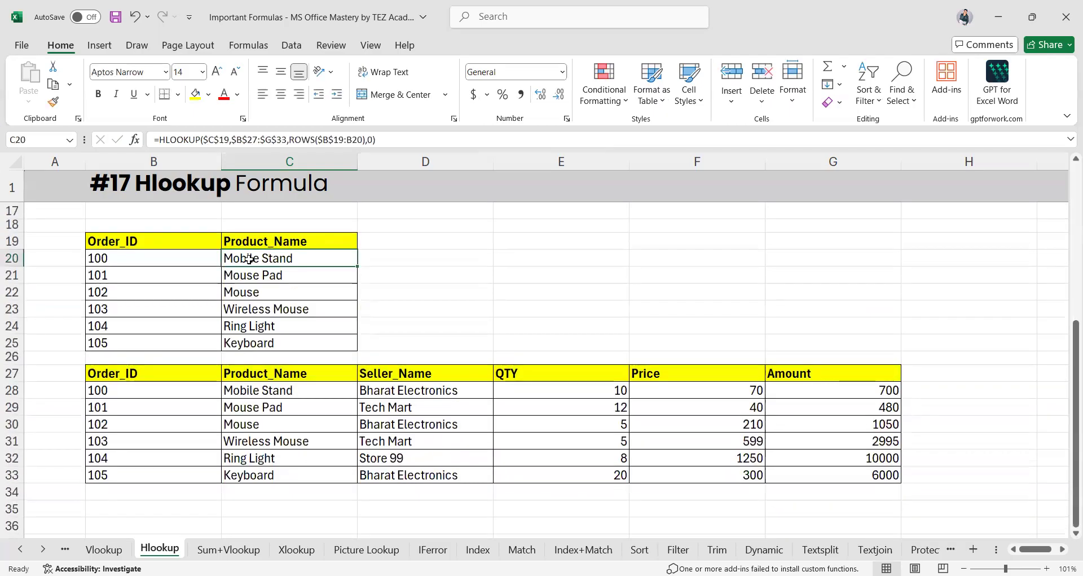
shift+click(273, 346)
click(387, 295)
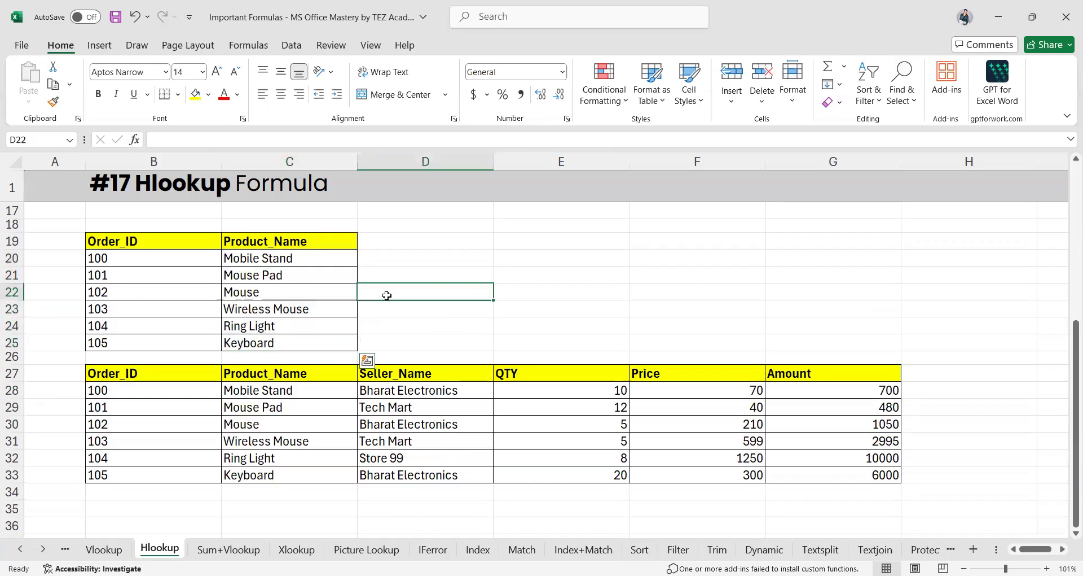
double_click(287, 258)
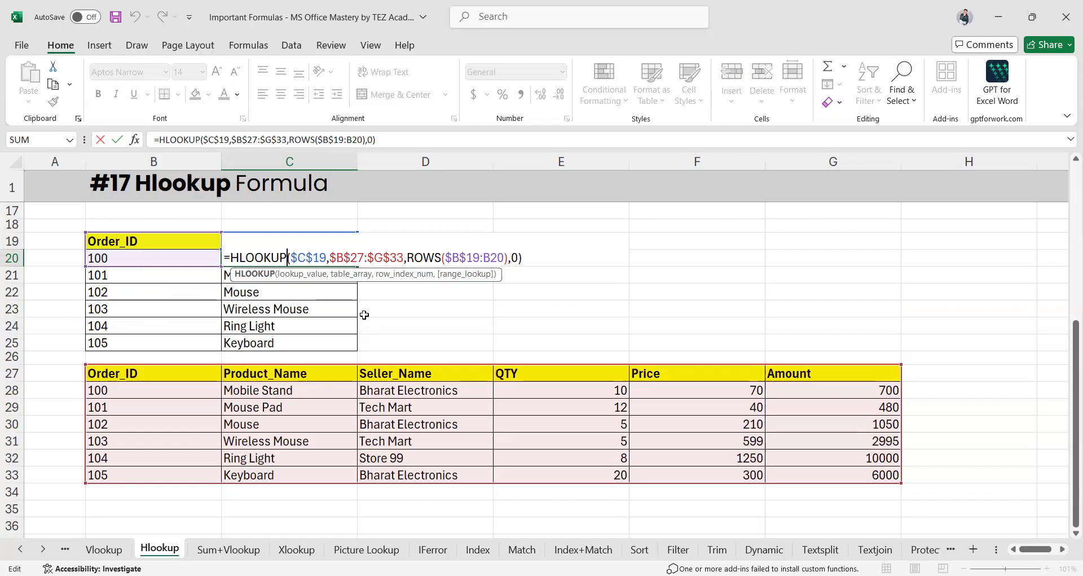
key(Return)
double_click(265, 257)
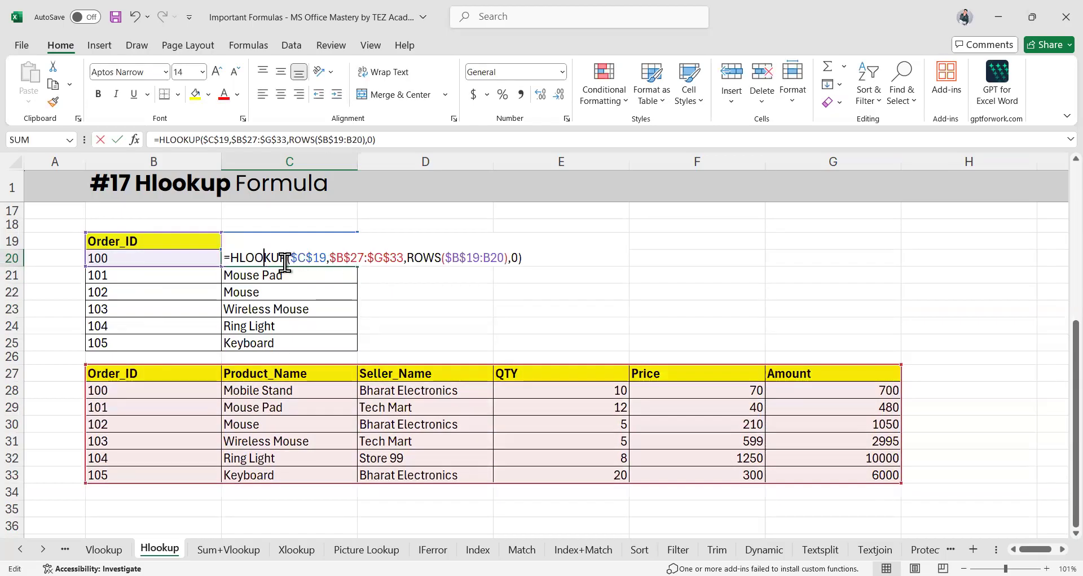
drag(327, 258, 291, 258)
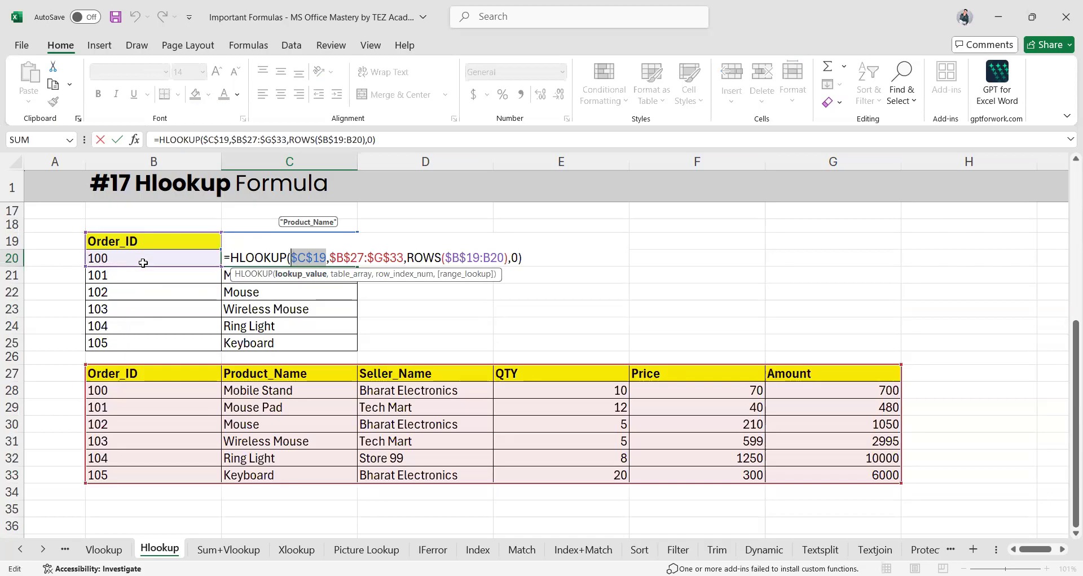
scroll(138, 278, up, 1)
scroll(138, 280, up, 1)
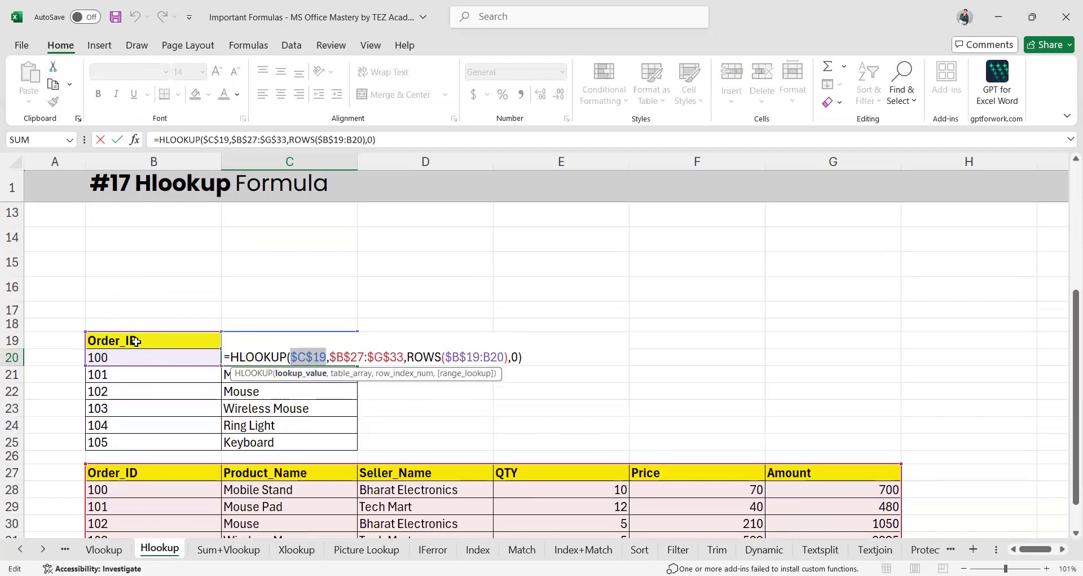
scroll(316, 430, down, 1)
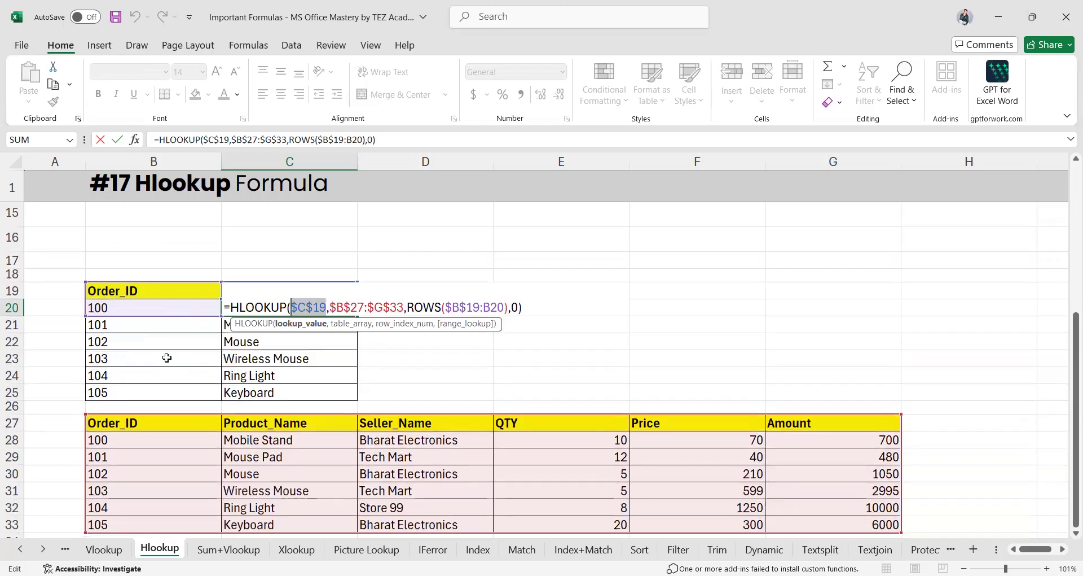
scroll(167, 358, down, 1)
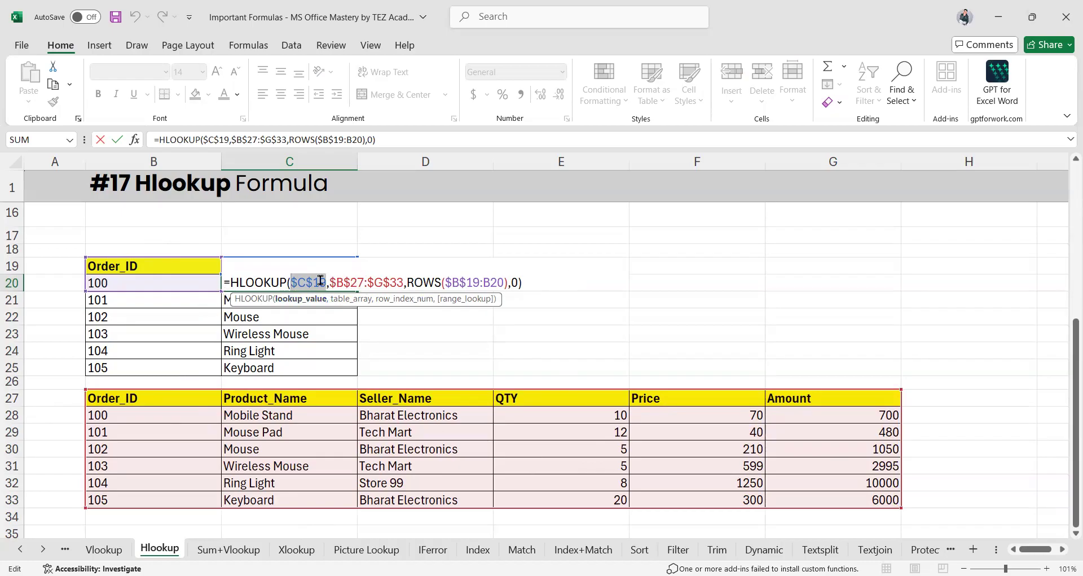
Abandon the broken ROWS edit in C20 and clear the old product names in C21:C25
drag(406, 282, 497, 283)
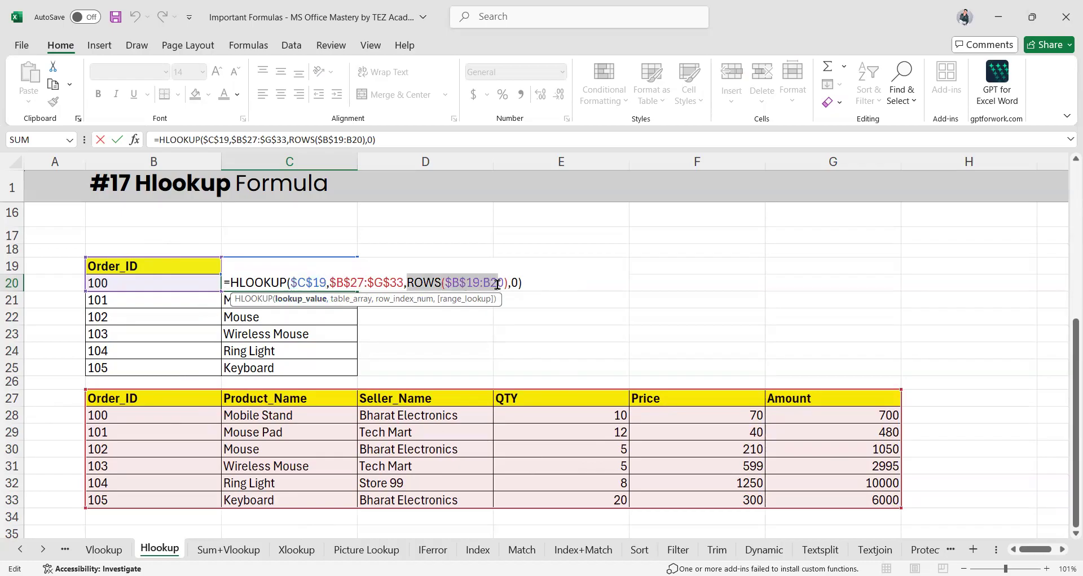
click(385, 340)
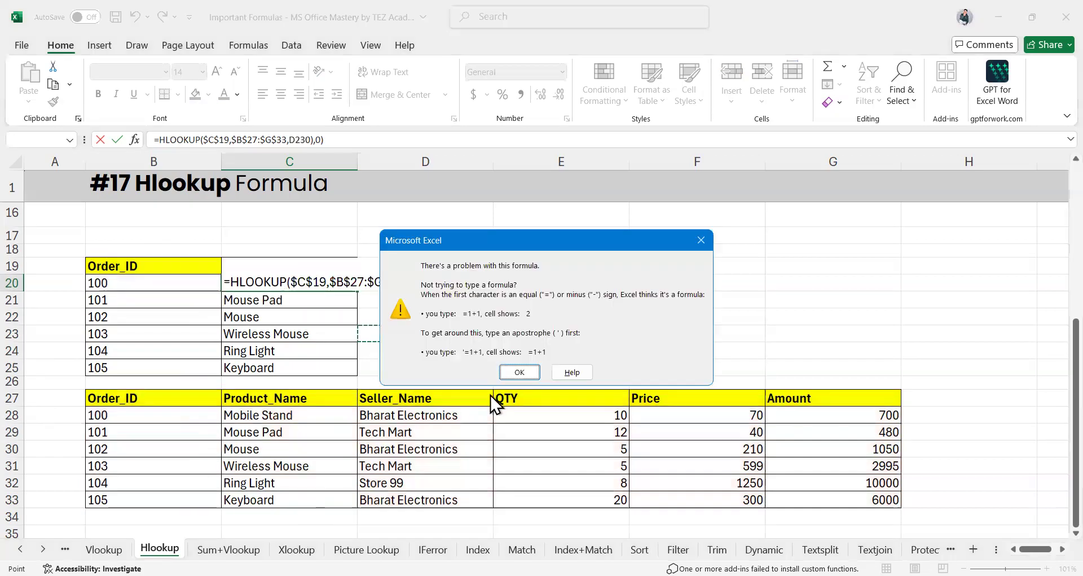
click(522, 371)
key(Left)
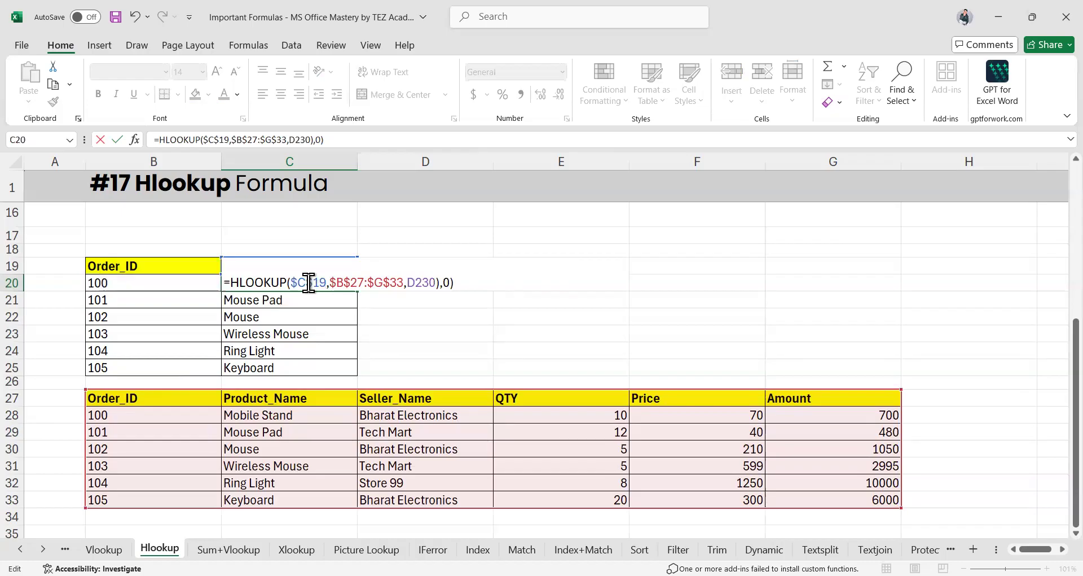
key(Escape)
click(278, 307)
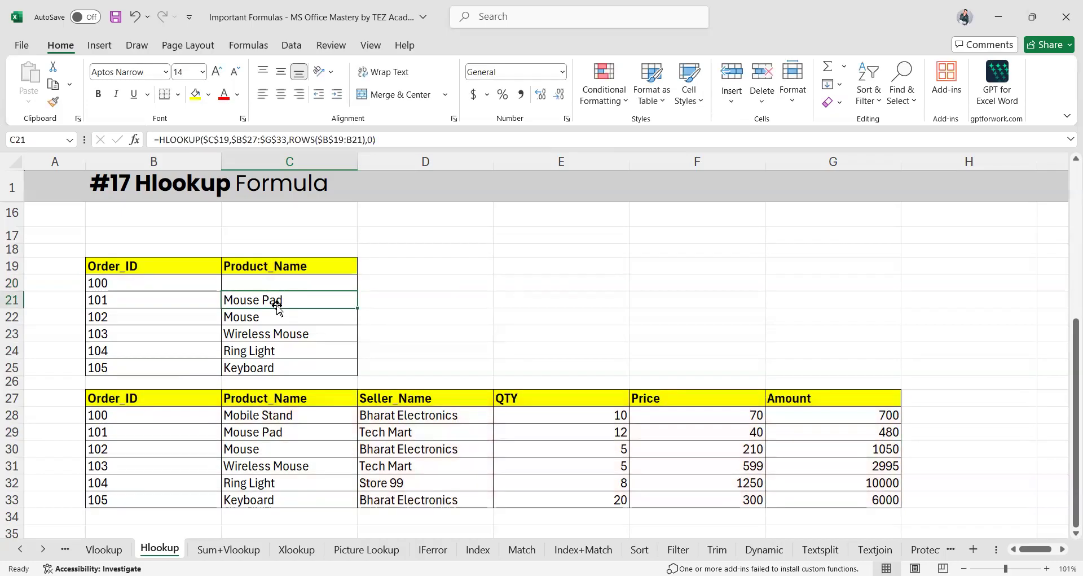
key(Delete)
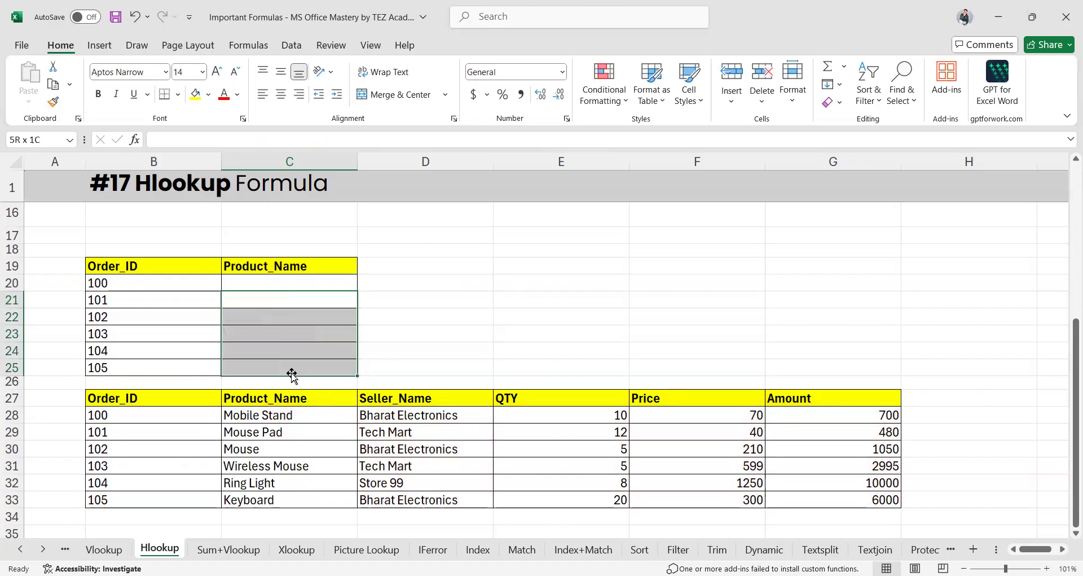
Start a new HLOOKUP in C20 looking up C19 in B27:G33, returning row 2
click(252, 285)
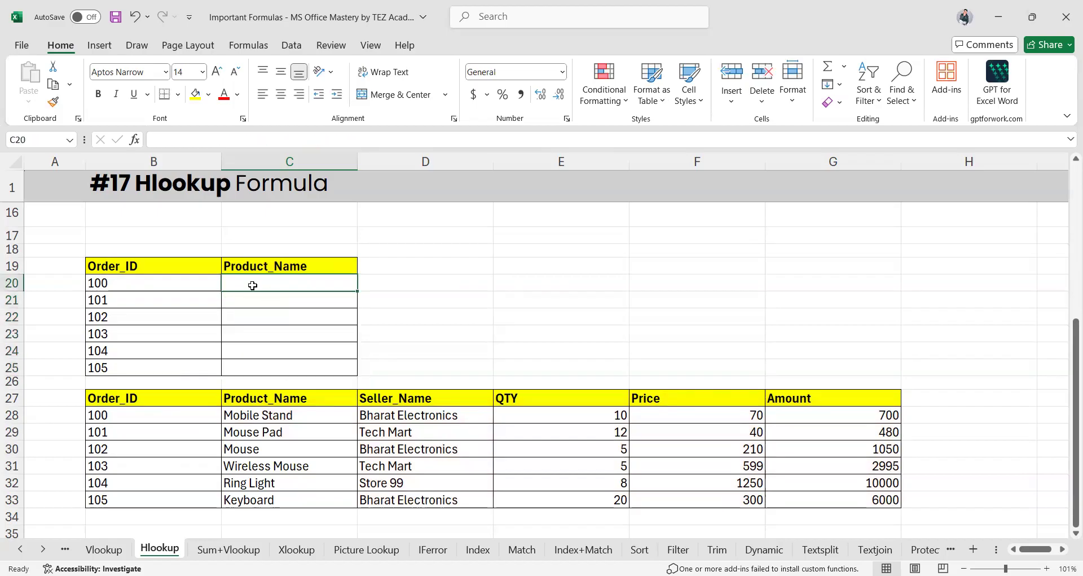
text(=)
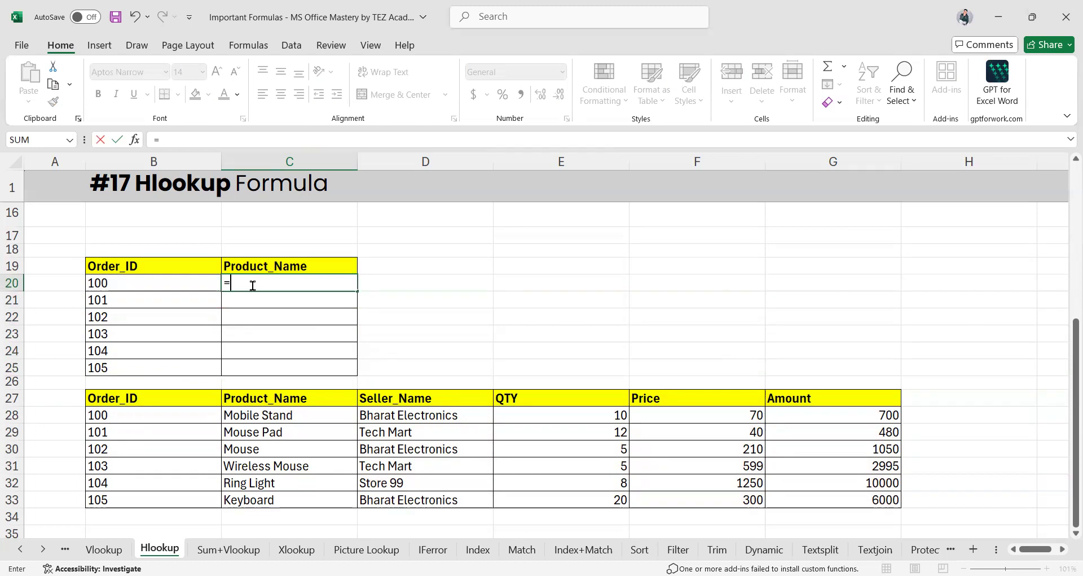
text(HLOOKUP()
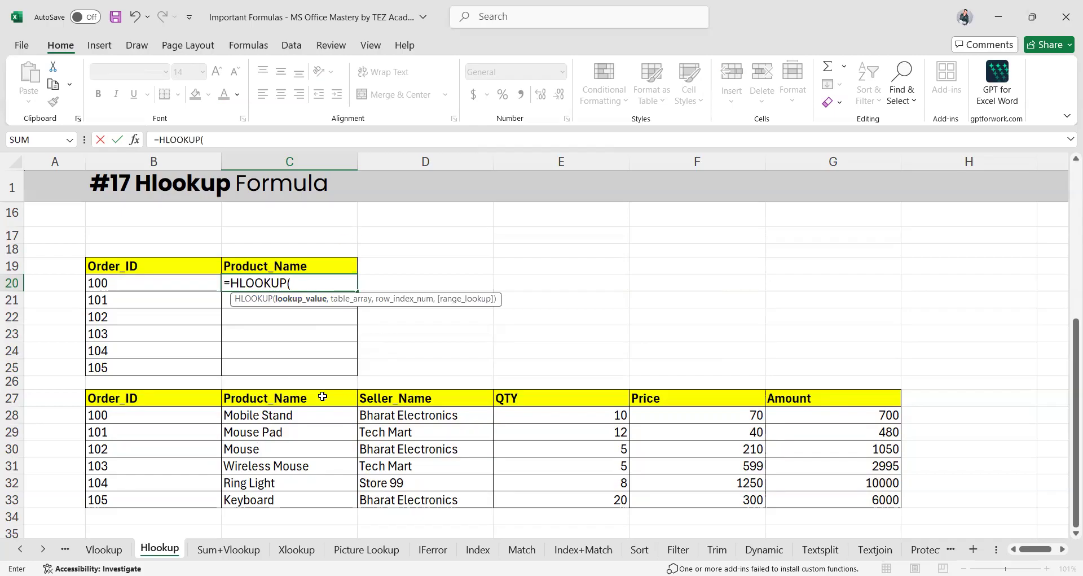
click(255, 265)
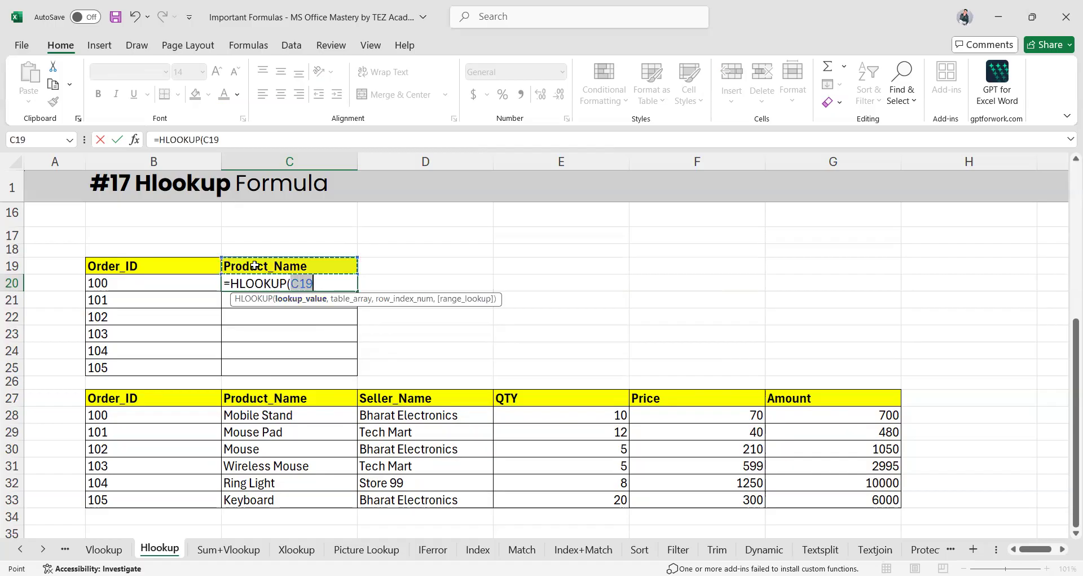
key(F4)
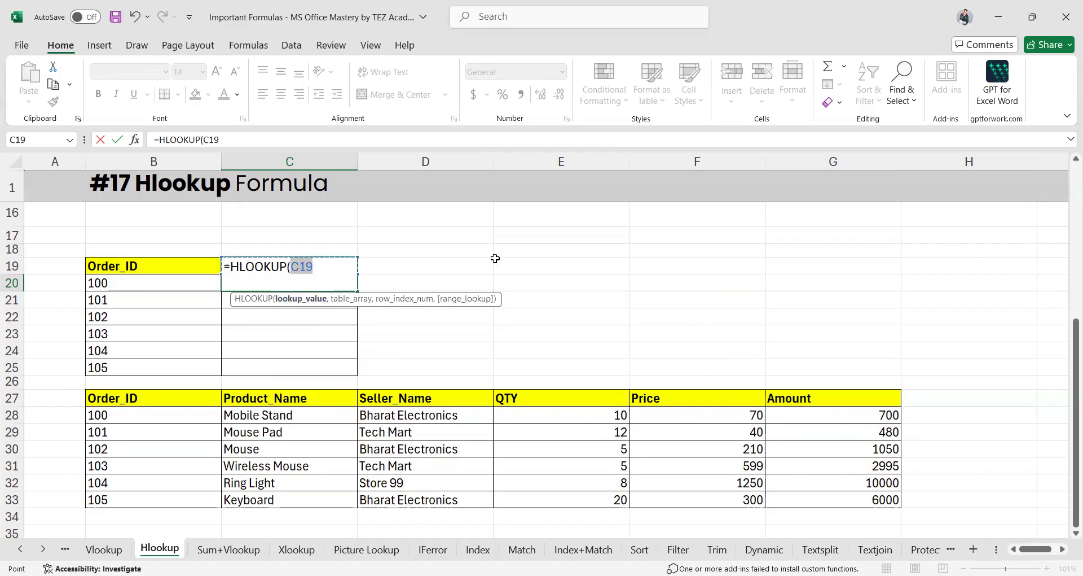
text(,)
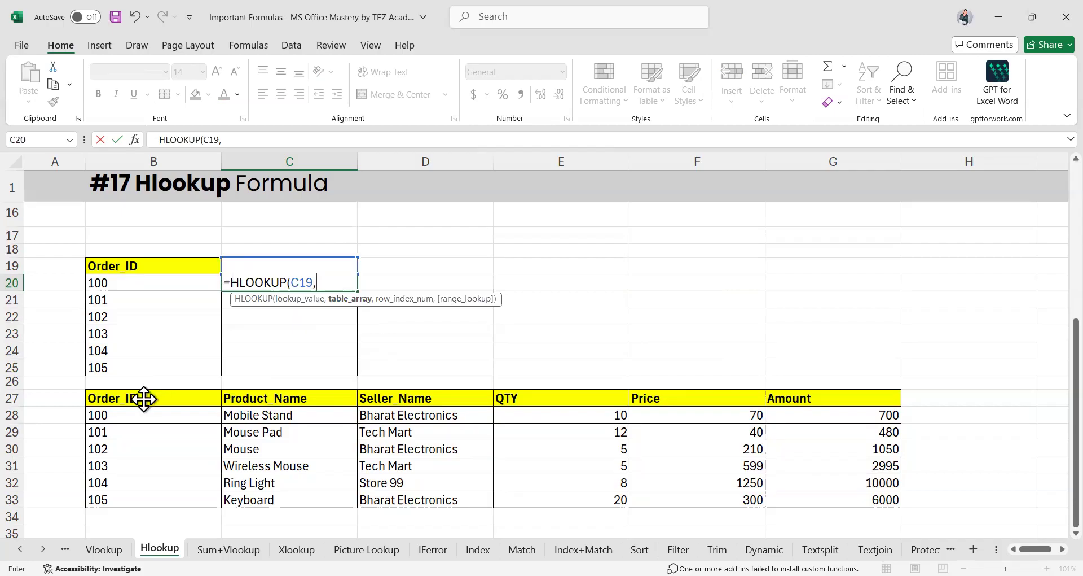
drag(143, 399, 865, 499)
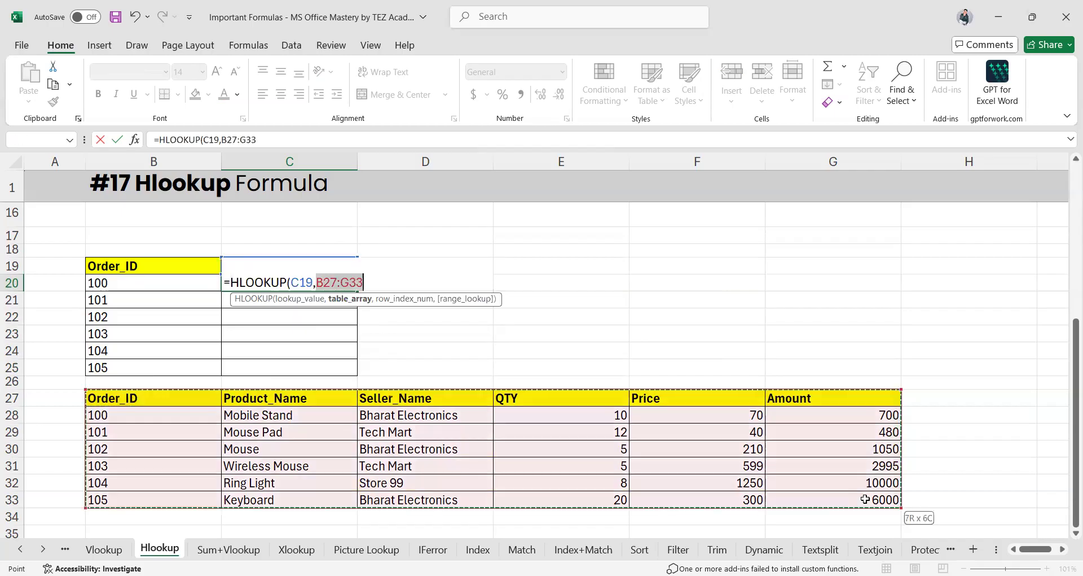
text(,)
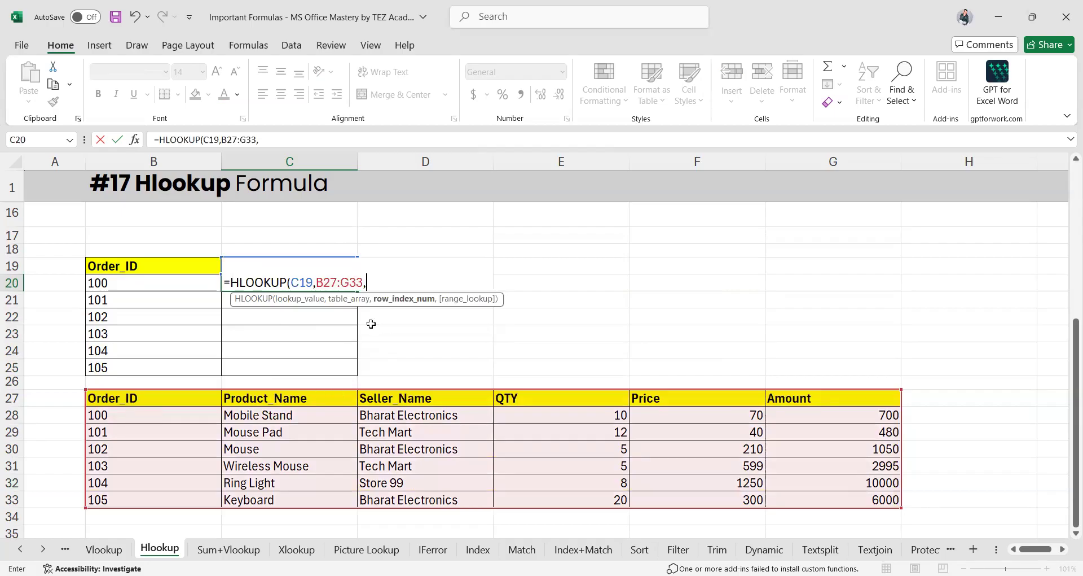
text(2)
text(,0))
Enter C20's =HLOOKUP(C19,B27:G33,2,0) and fill it down to C25
key(Return)
click(286, 283)
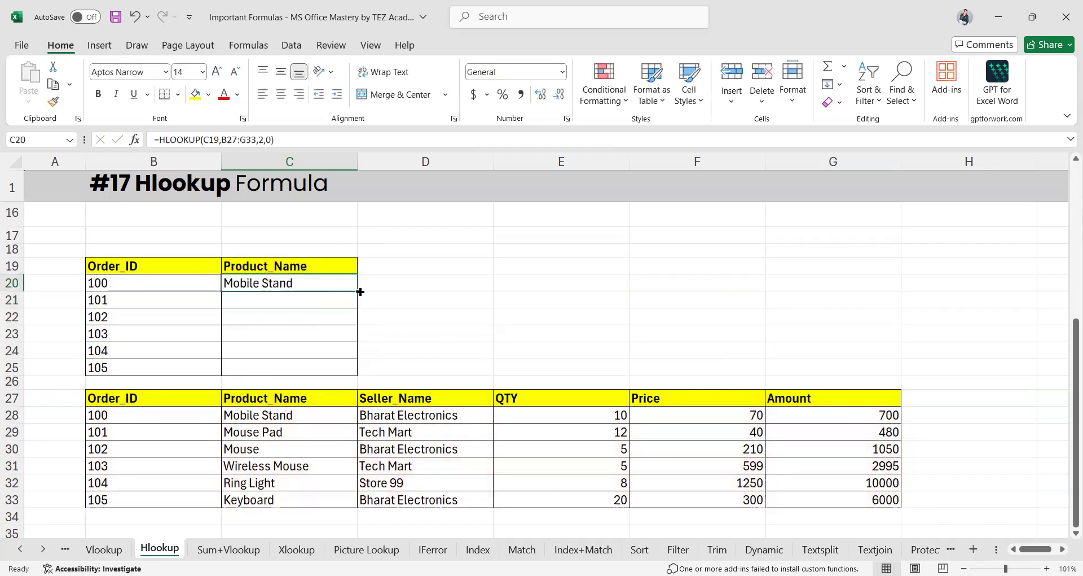
drag(357, 291, 356, 372)
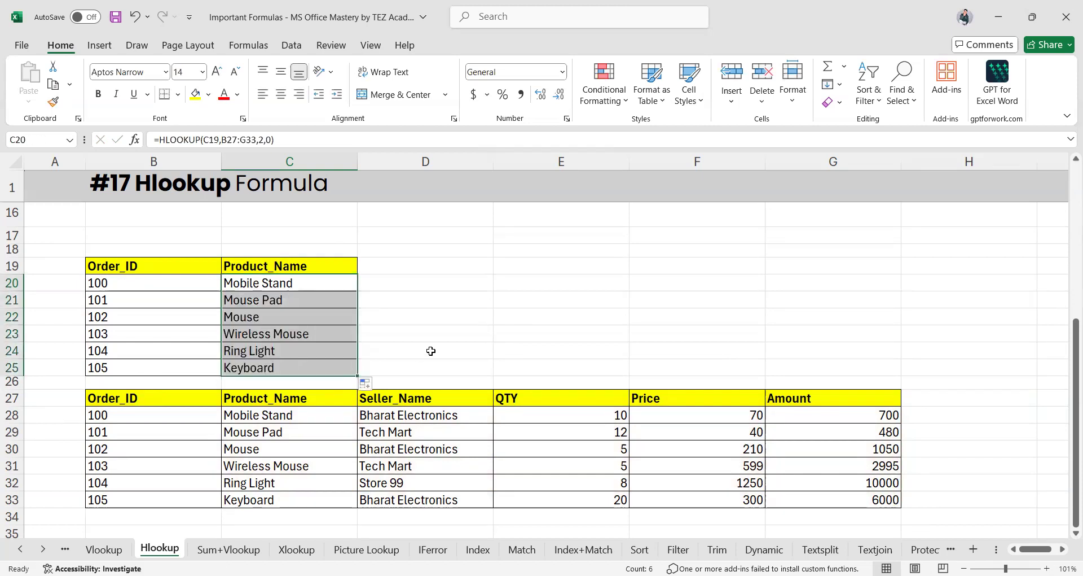
Inspect the copied formulas in C21 through C23, including C23's row index argument
click(281, 302)
click(279, 321)
click(277, 333)
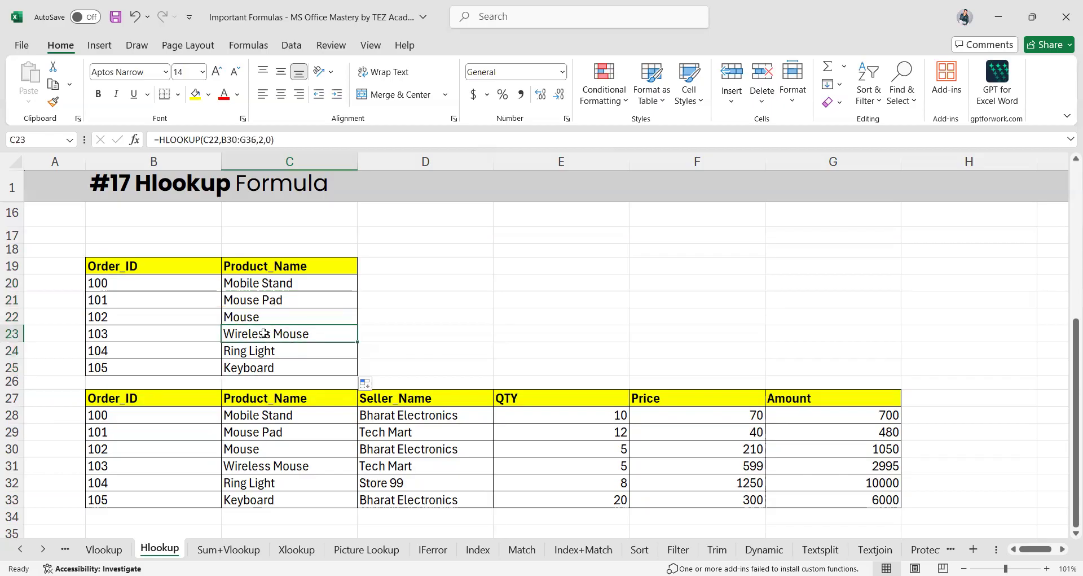
double_click(281, 332)
click(374, 332)
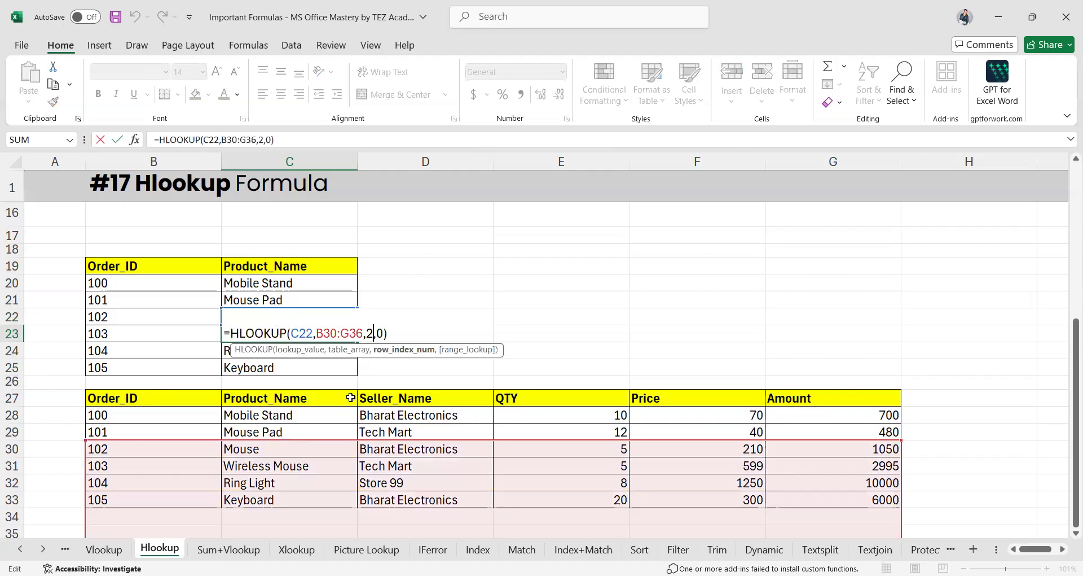
scroll(350, 397, down, 1)
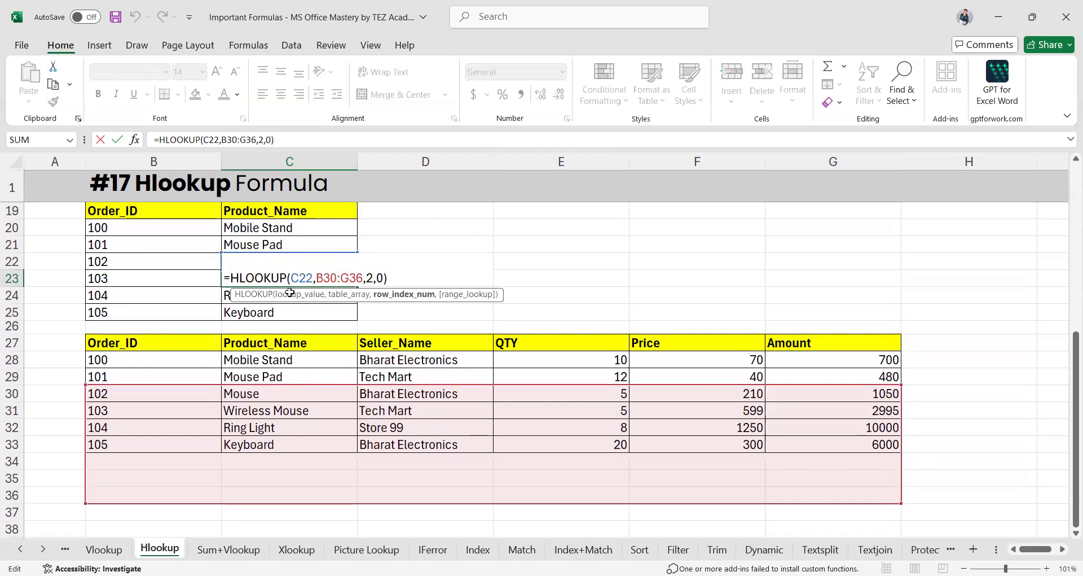
key(Return)
Compare the shifted references in C20, C21 and C22, and check the Keyboard result in C25
click(261, 232)
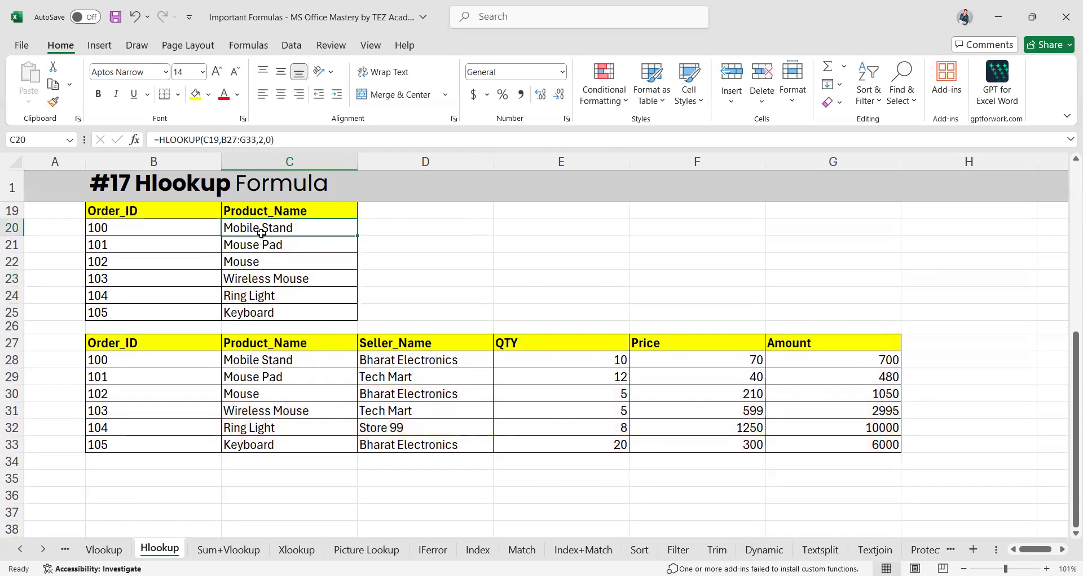
double_click(287, 231)
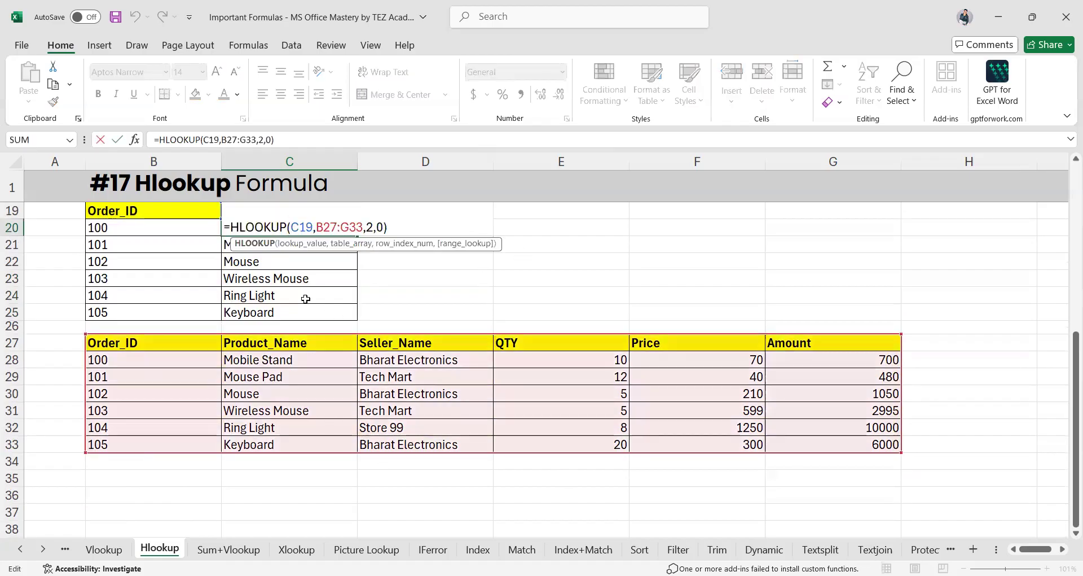
click(251, 242)
double_click(250, 242)
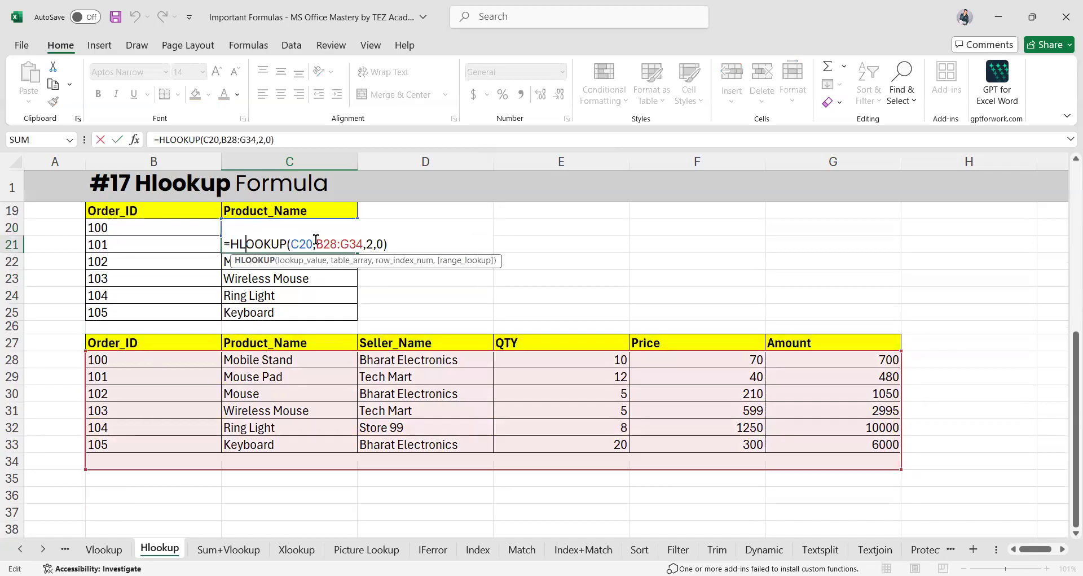
click(280, 266)
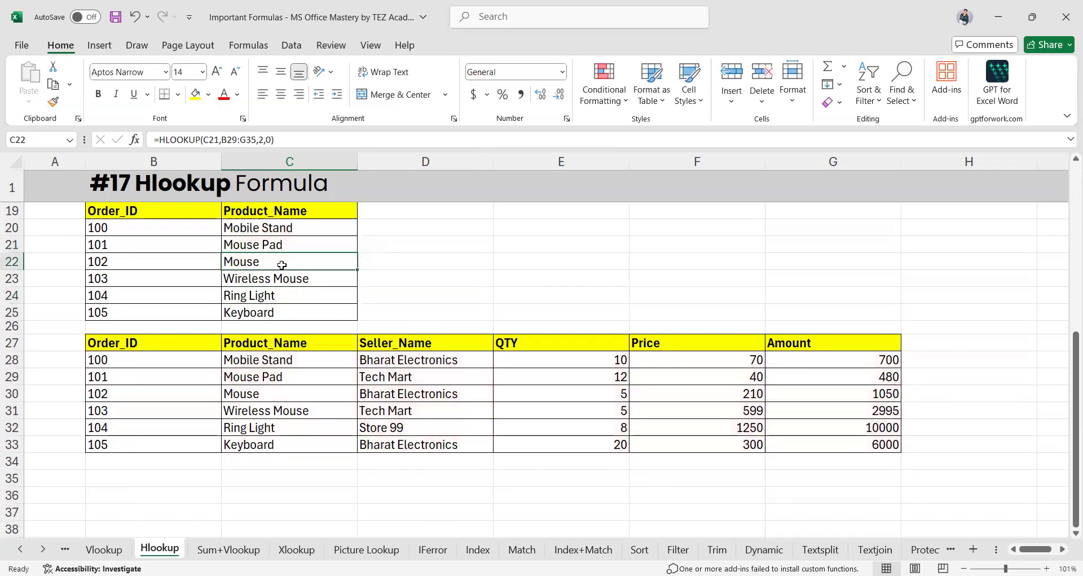
double_click(282, 263)
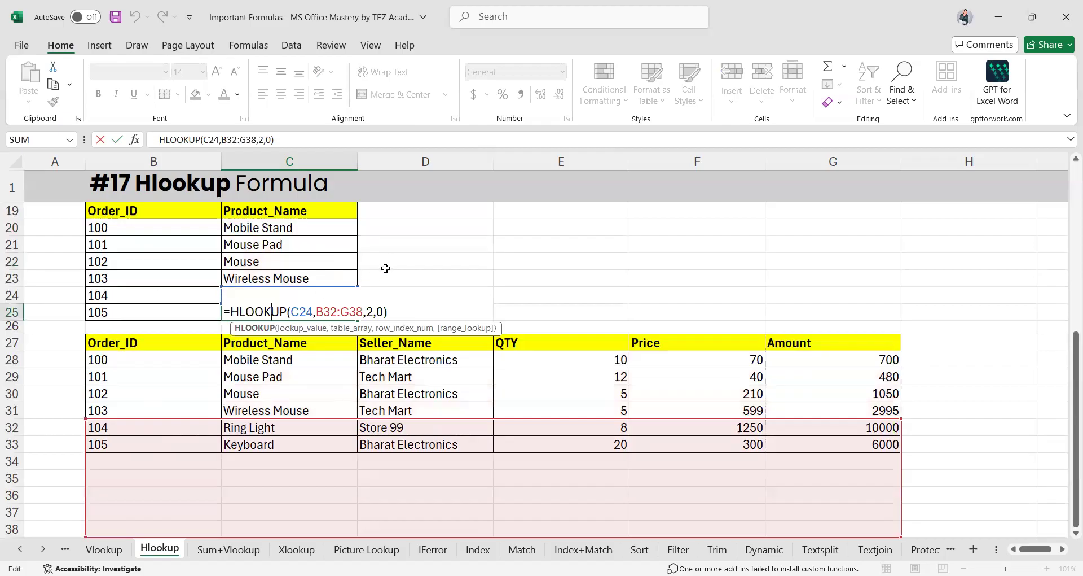
key(Return)
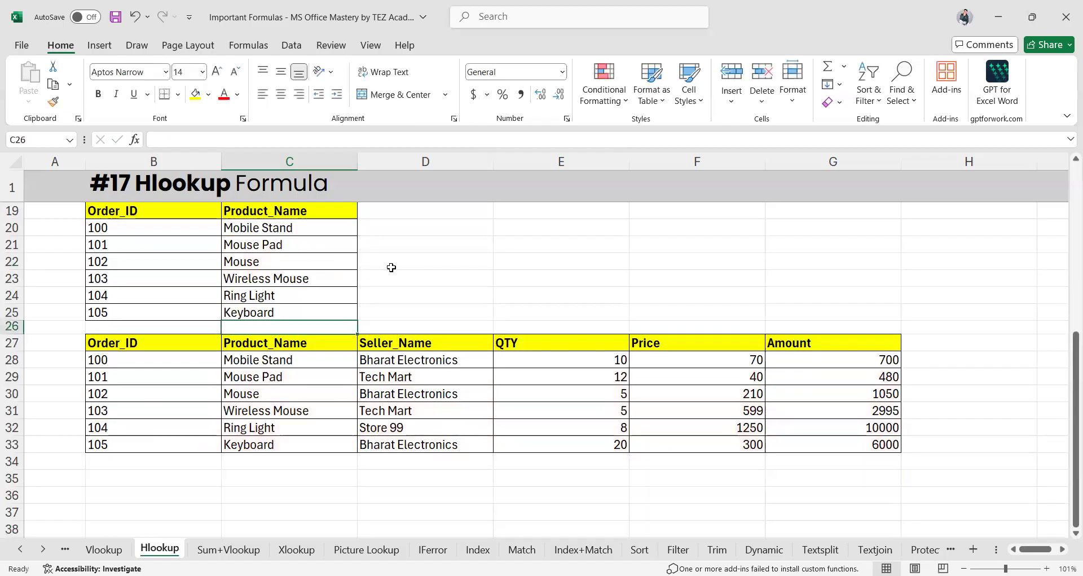
click(294, 311)
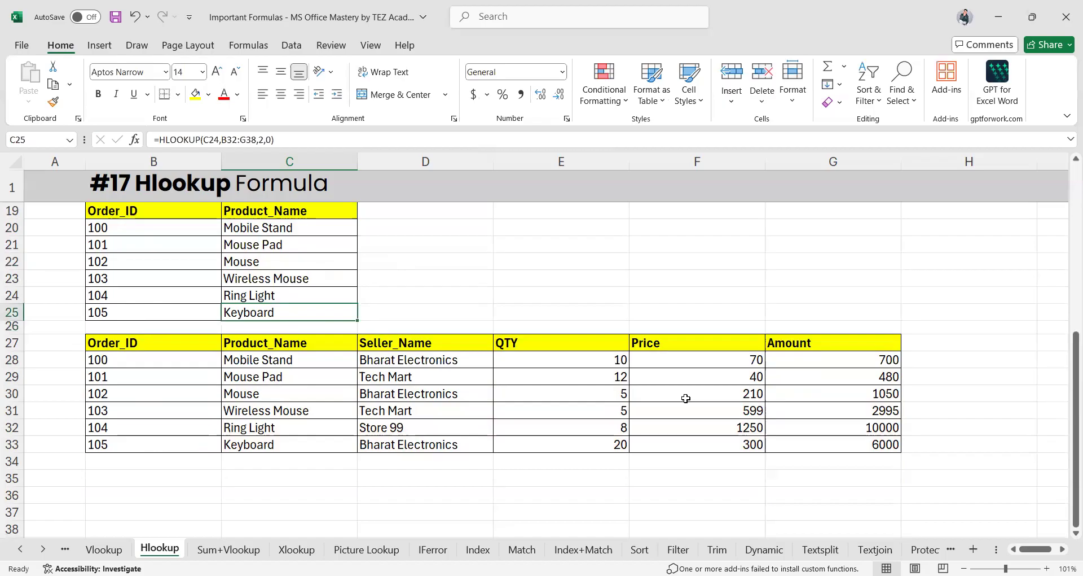
click(268, 243)
click(290, 232)
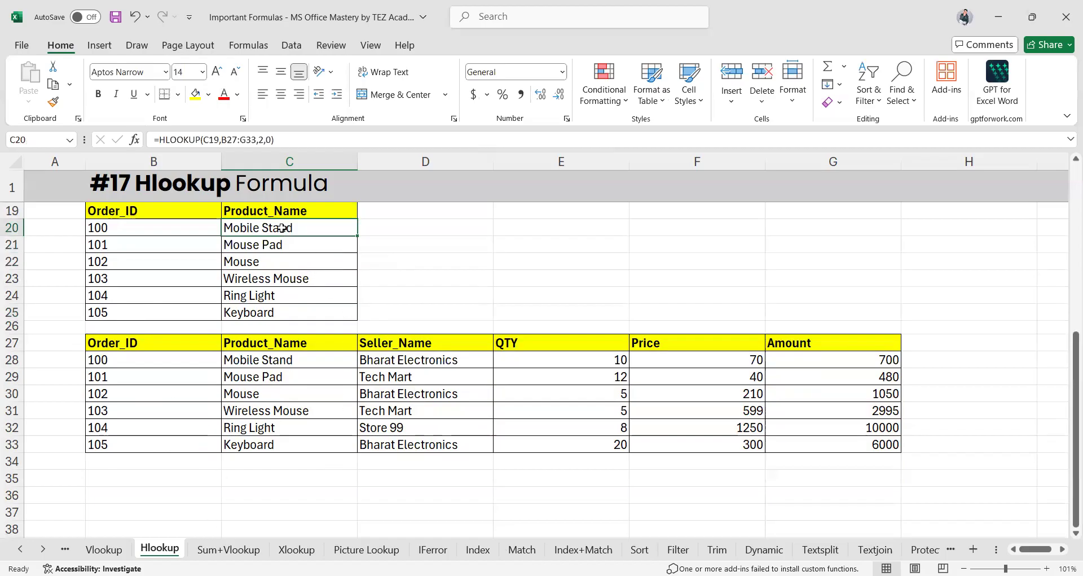
Lock C20's table range as $B$27:$G$33 by adding $ signs to B27:G33
double_click(283, 227)
drag(316, 227, 363, 233)
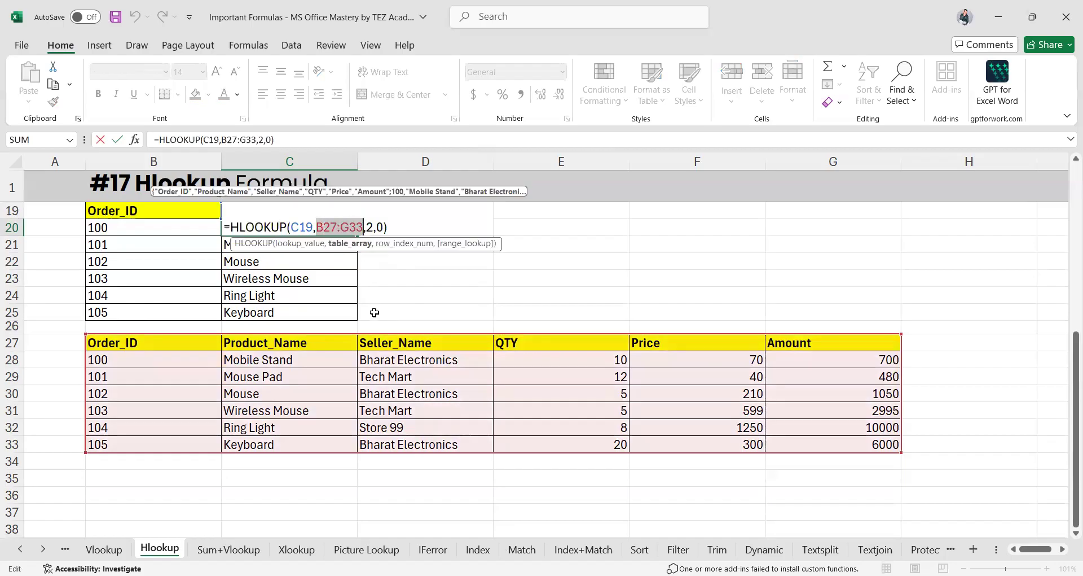
key(alt+F4)
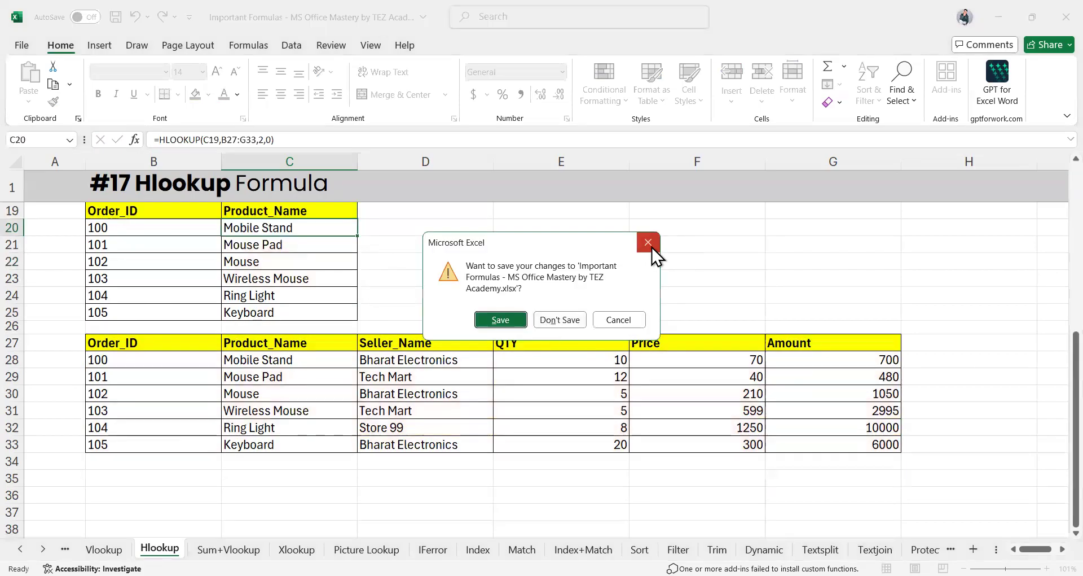
key(Escape)
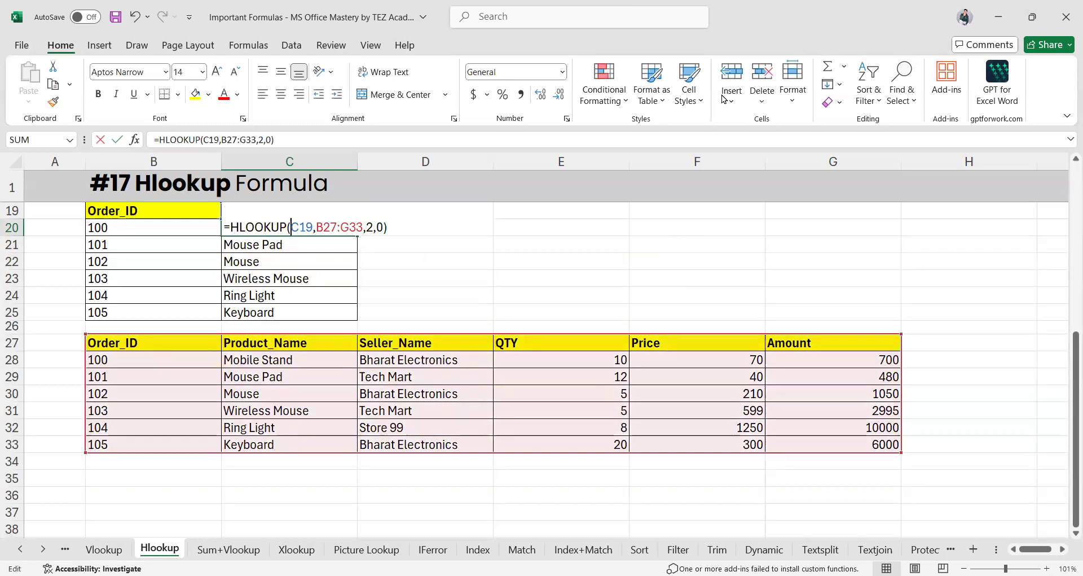
click(317, 227)
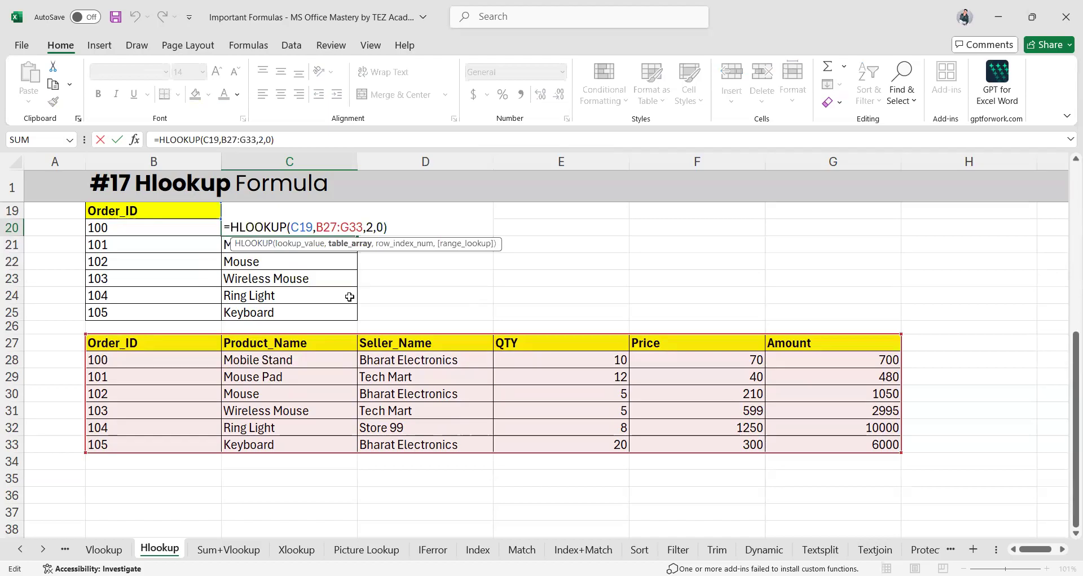
text($)
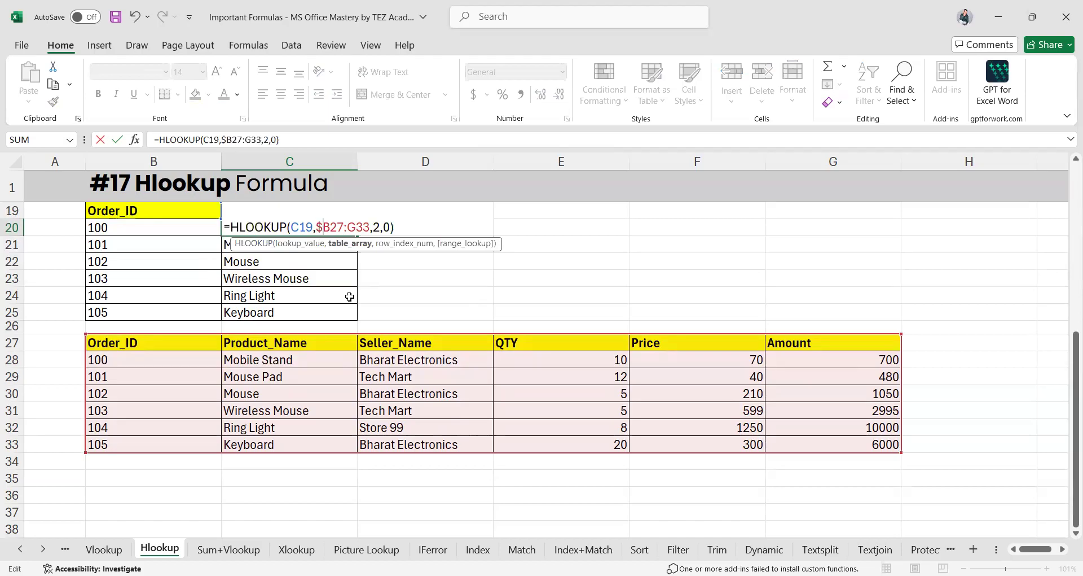
click(327, 227)
text($)
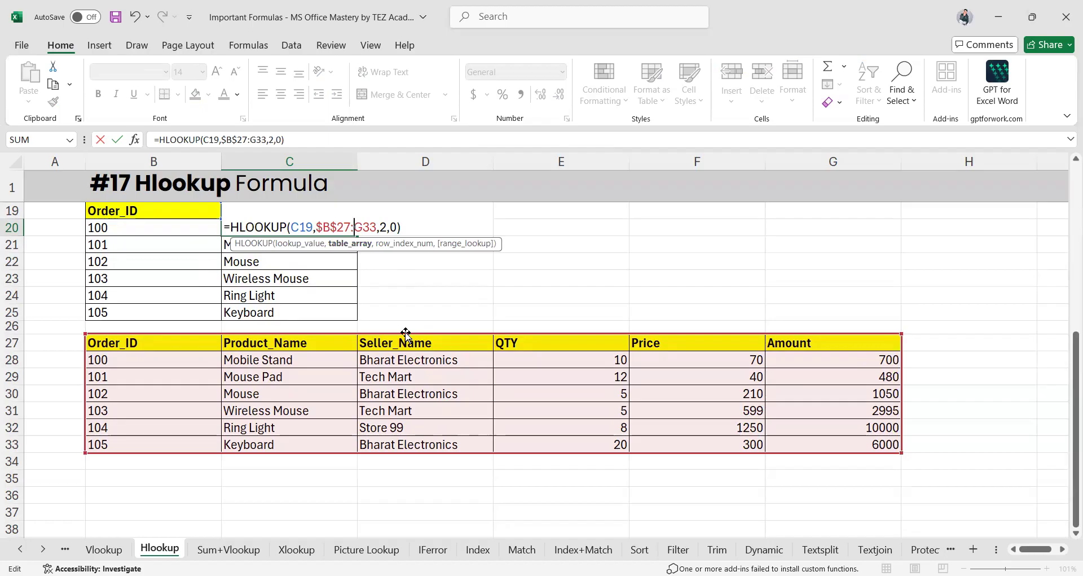
text($)
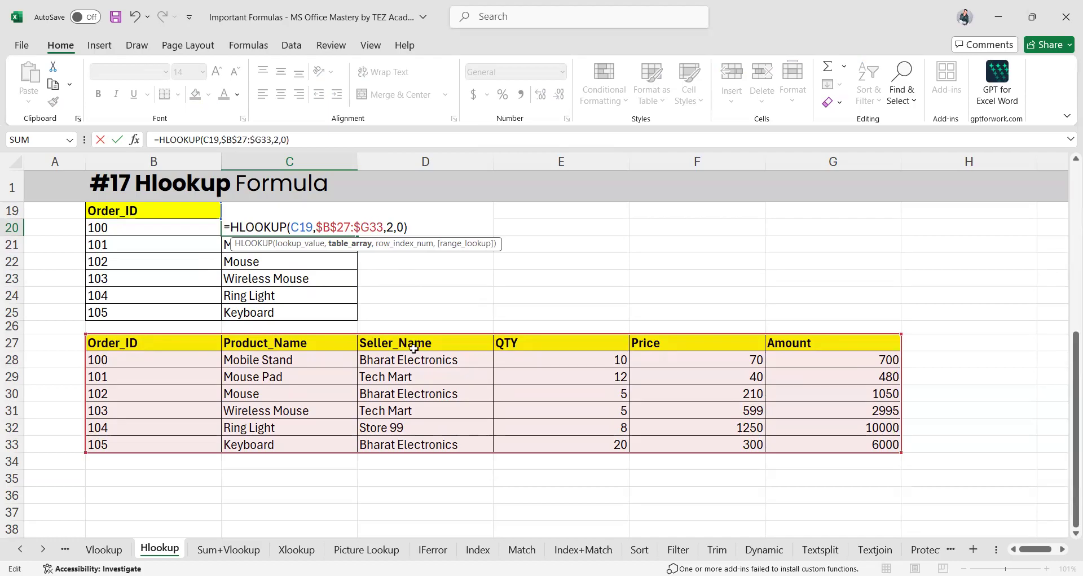
key(Right)
text($)
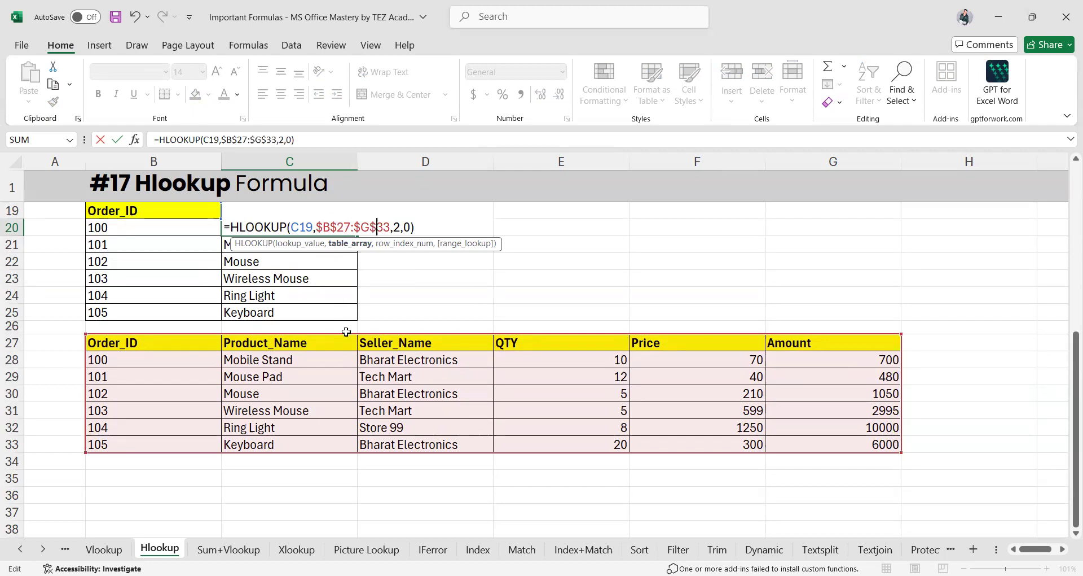
key(ctrl+Return)
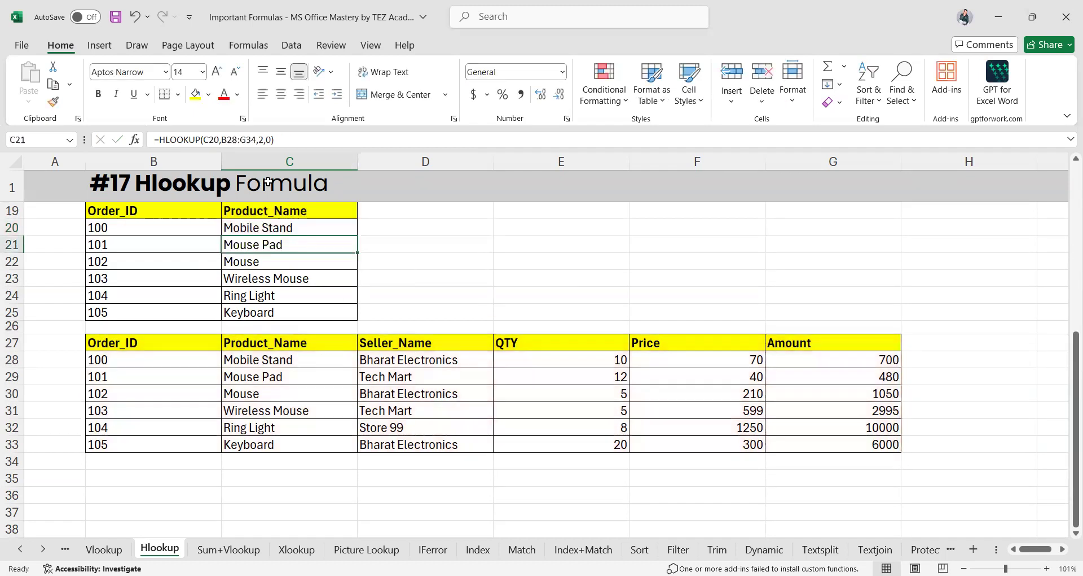
Fill C20's formula down to C25 and inspect C21, removing an accidental D24 reference
drag(354, 229, 360, 314)
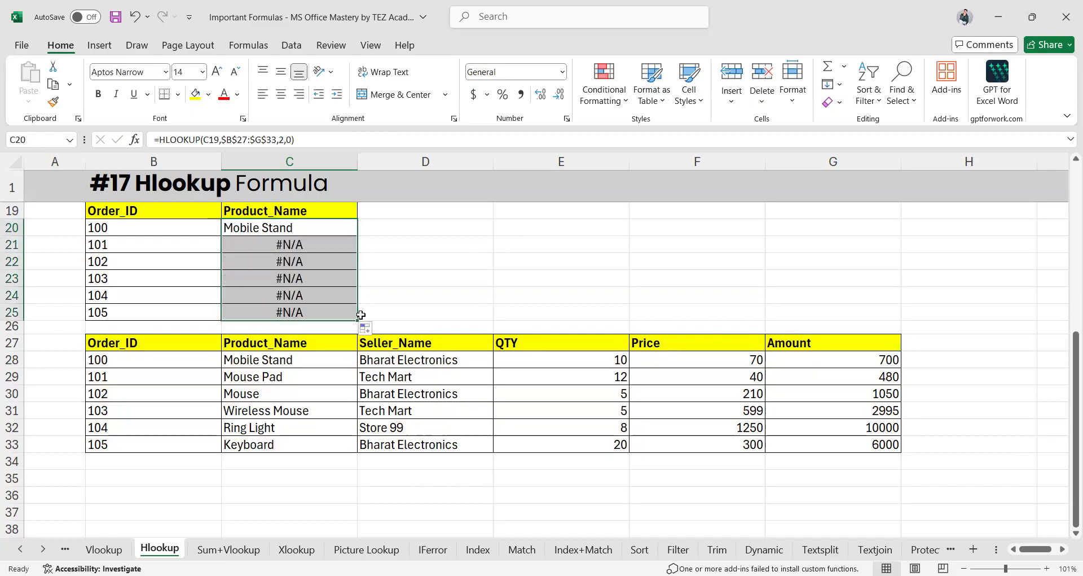
click(292, 244)
double_click(292, 244)
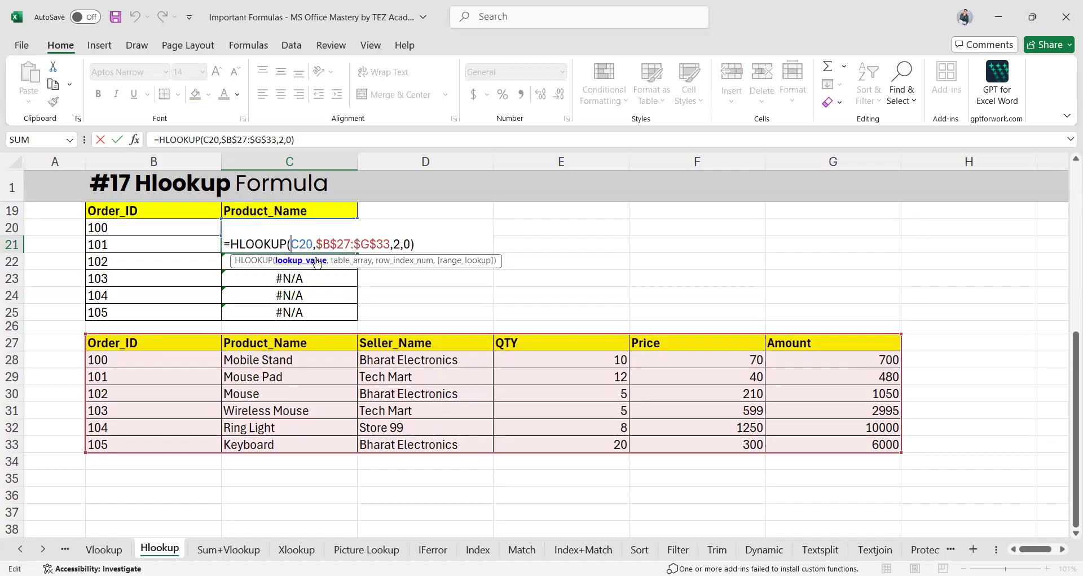
click(489, 298)
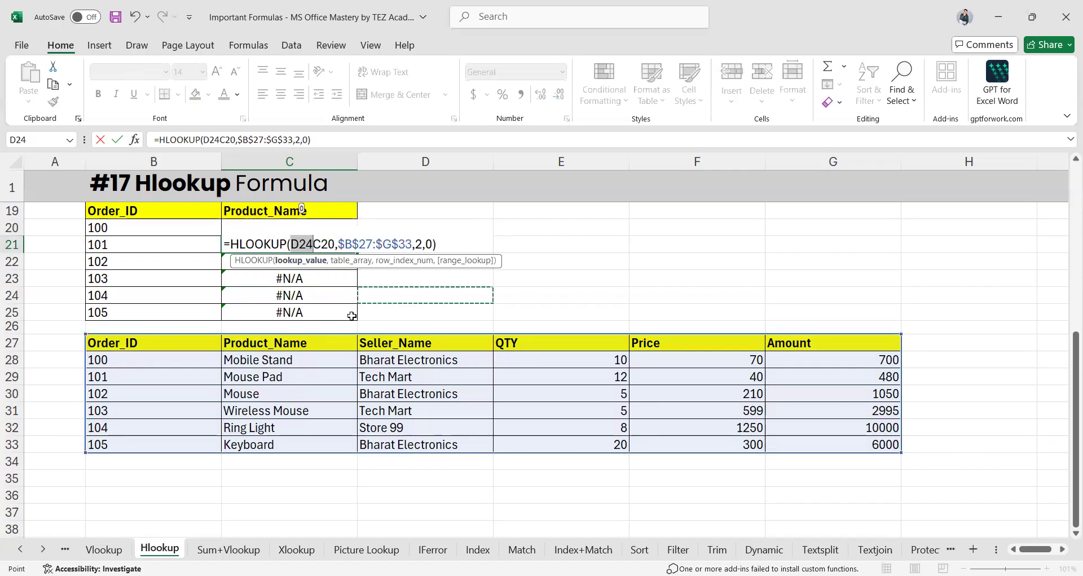
key(BackSpace)
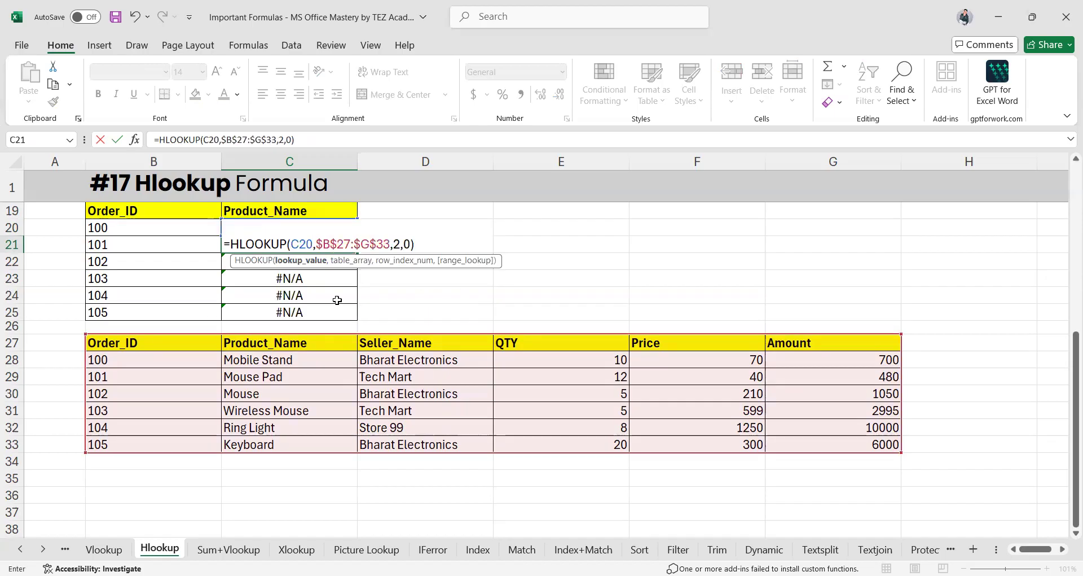
key(Return)
Examine C21's #N/A formula around its row index 2, discarding a stray brace
click(313, 229)
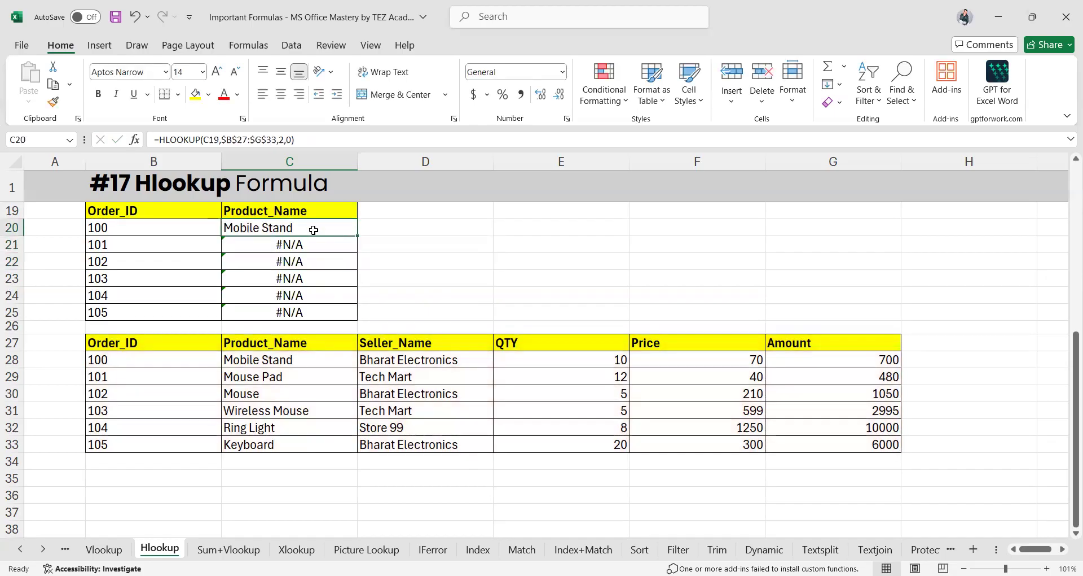
click(310, 246)
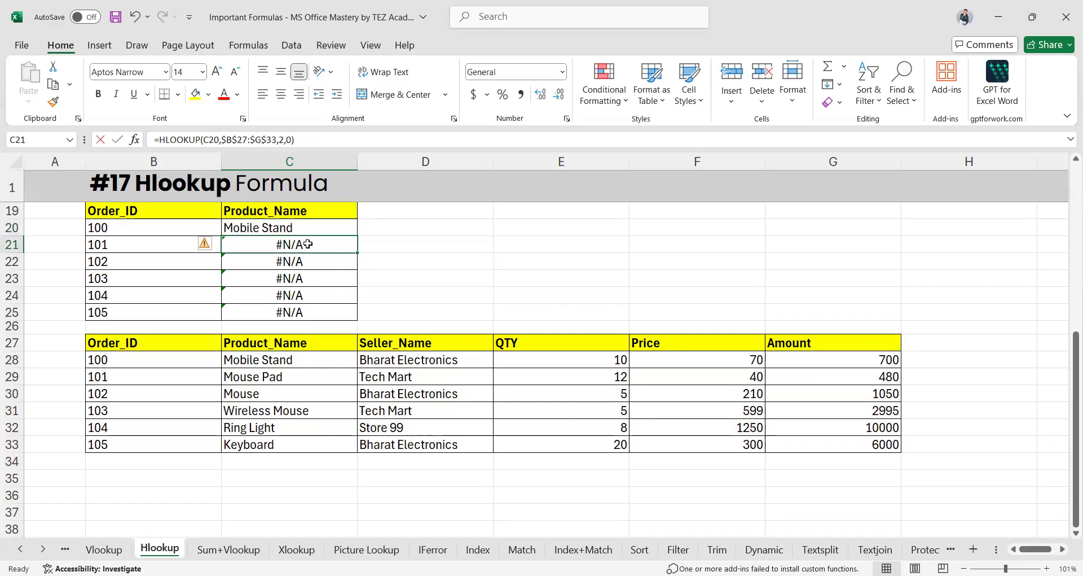
double_click(309, 247)
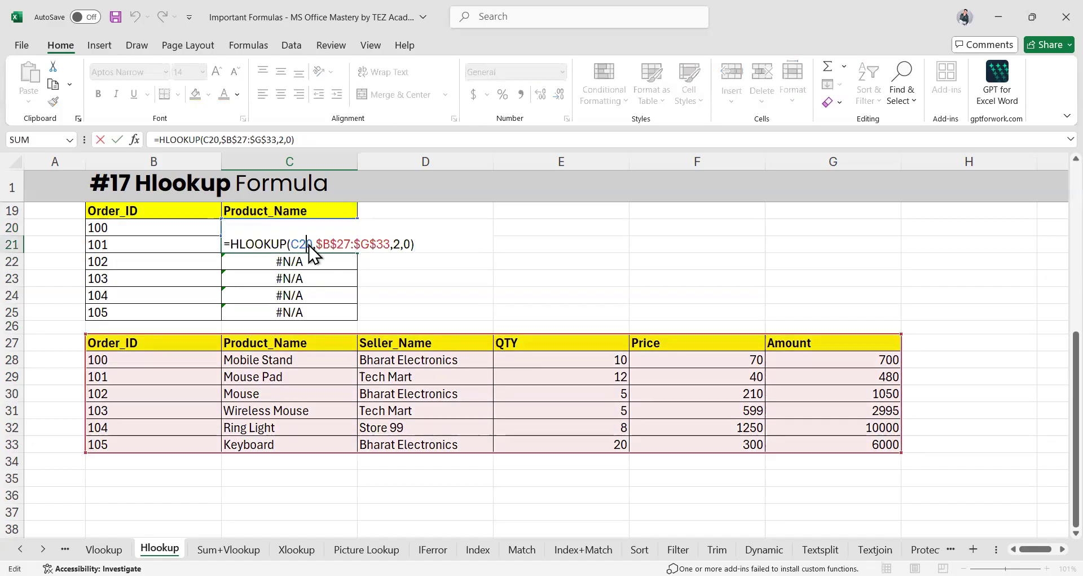
double_click(397, 244)
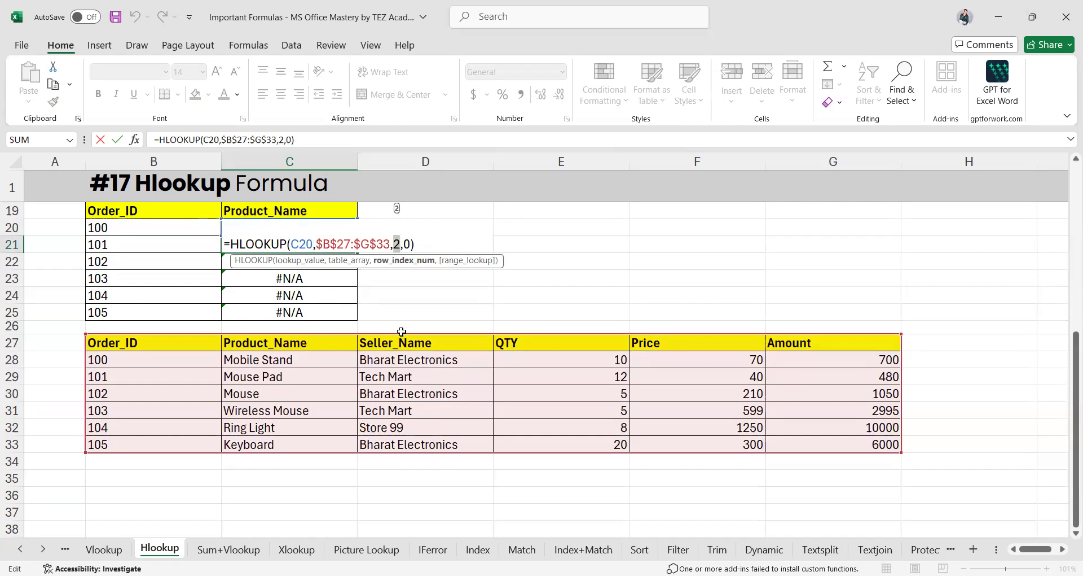
key(ctrl+Return)
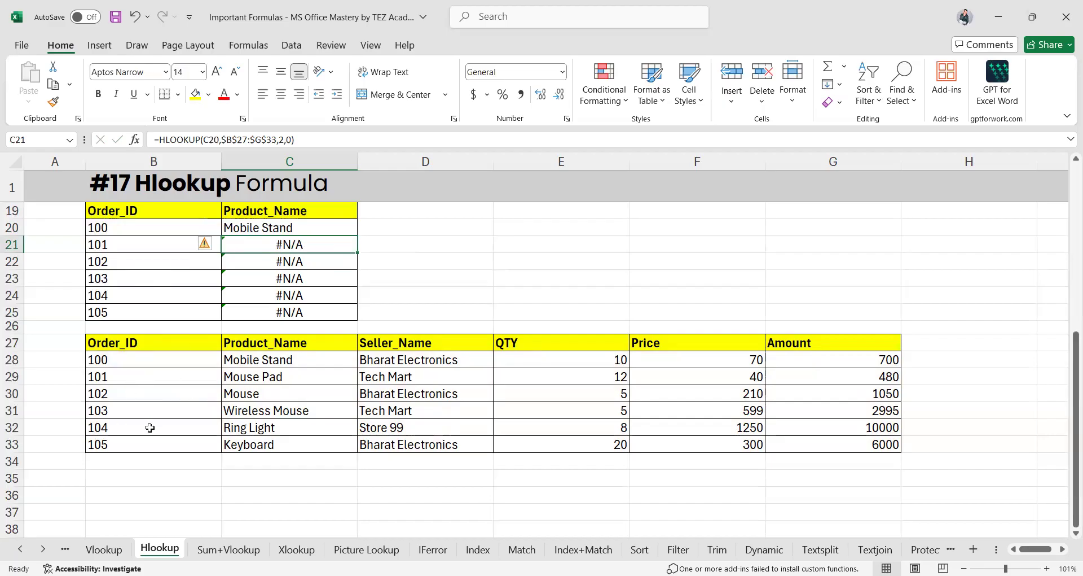
double_click(308, 246)
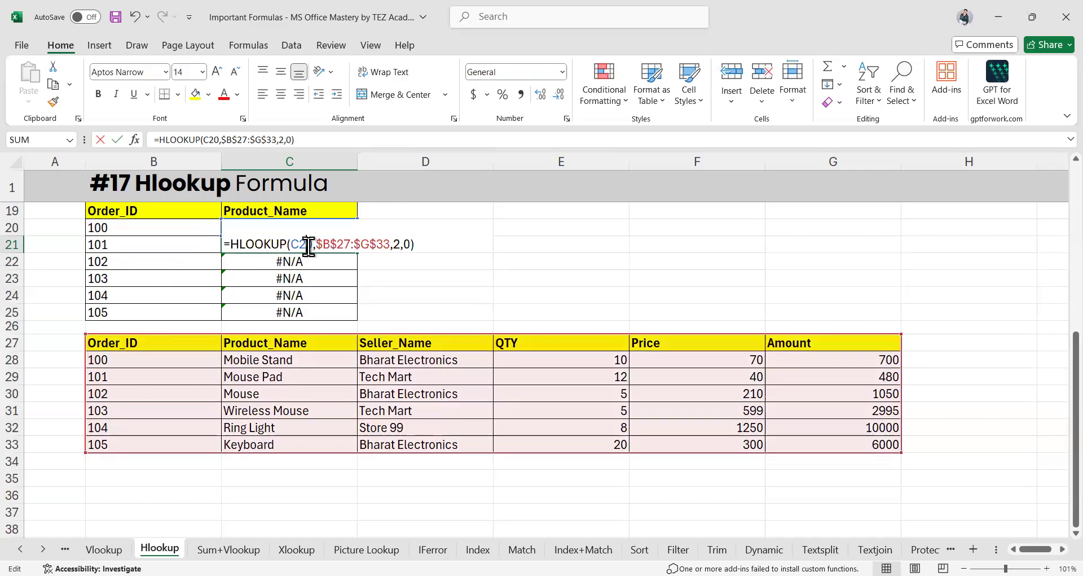
click(394, 241)
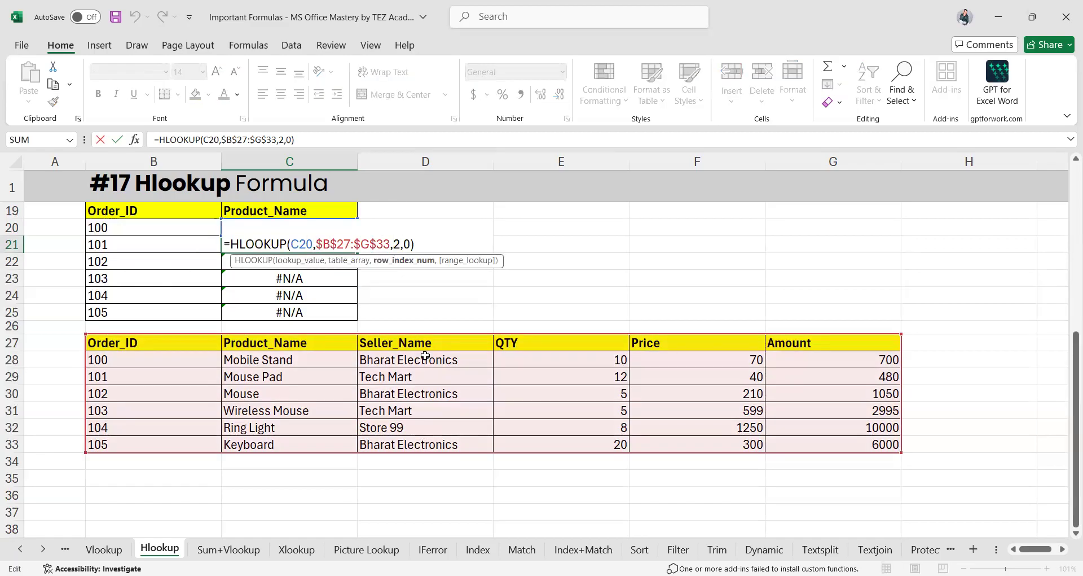
text({)
key(BackSpace)
key(Return)
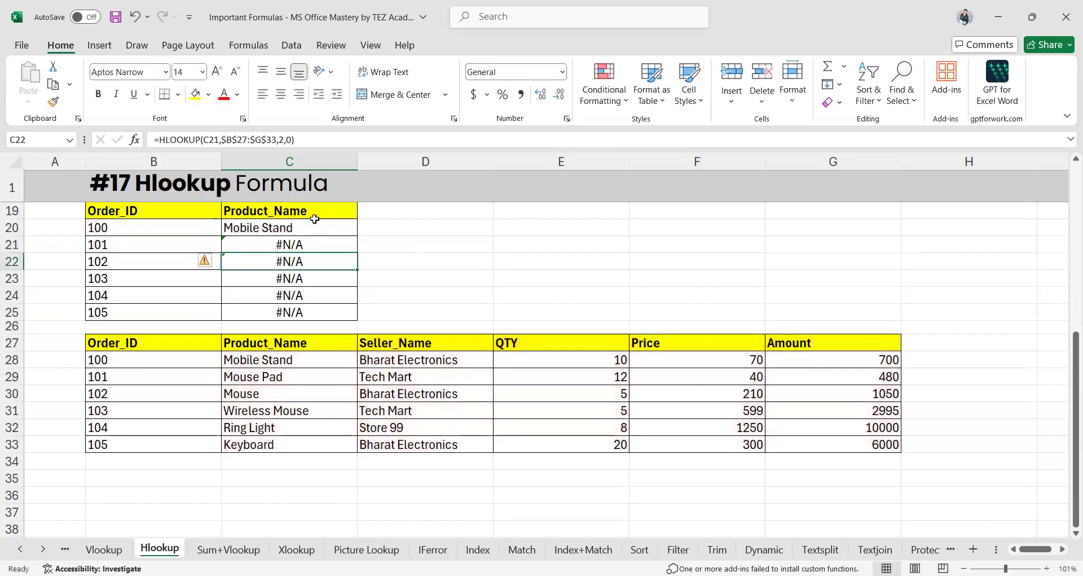
click(313, 216)
double_click(300, 225)
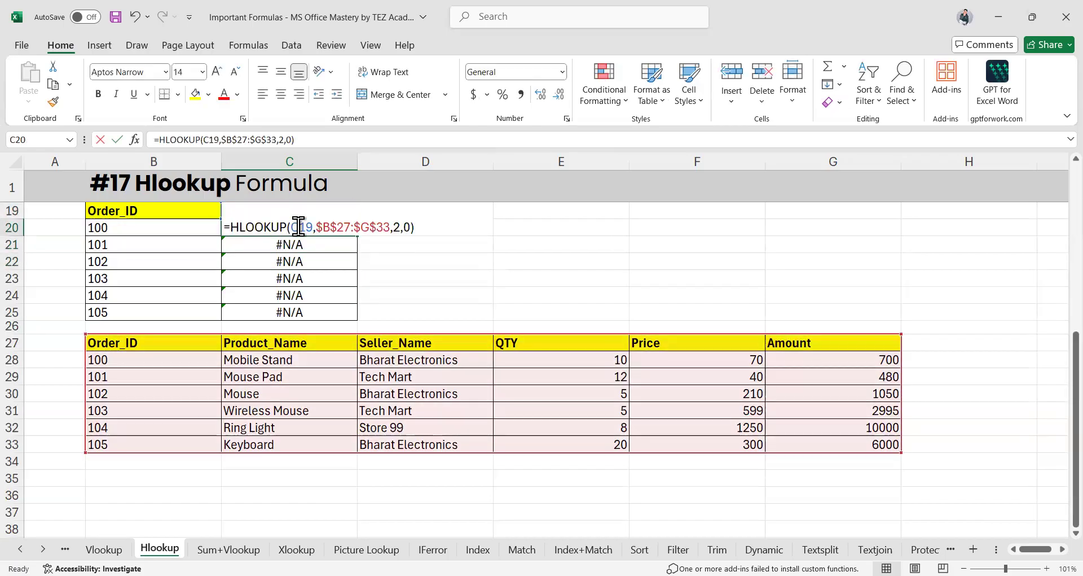
Replace C20's row index 2 with {2,3,4,5,6,7} so product names spill across C20:H20
click(393, 227)
text({)
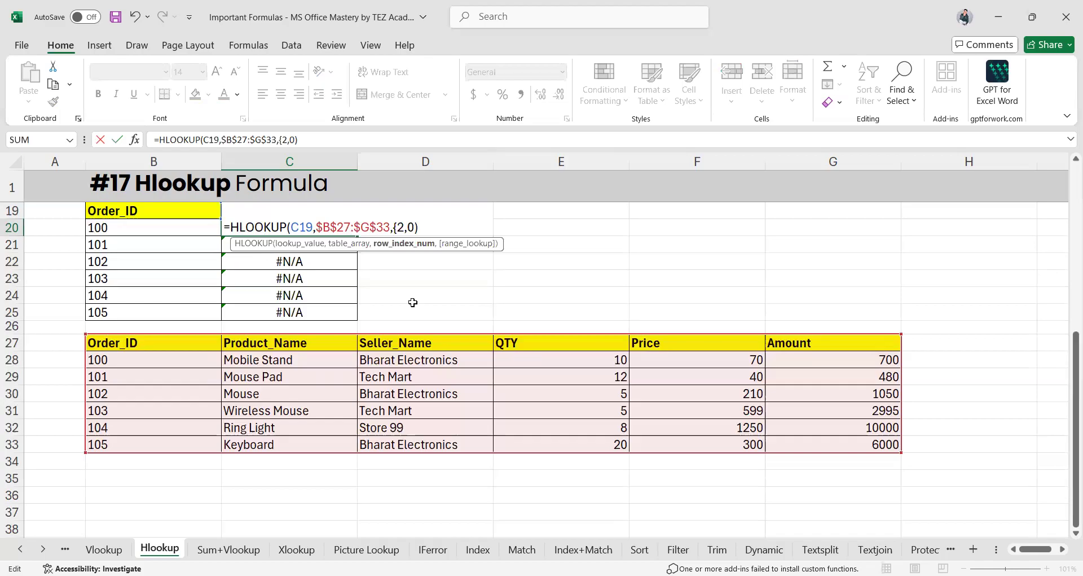
key(Right)
text(,3)
text(4,5,6,7,)
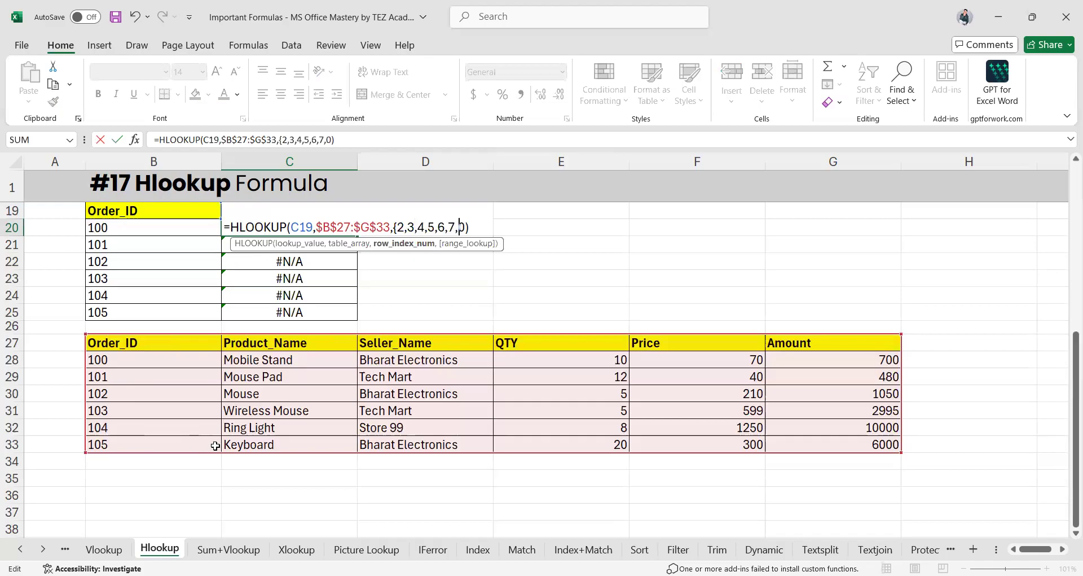
text(})
key(Return)
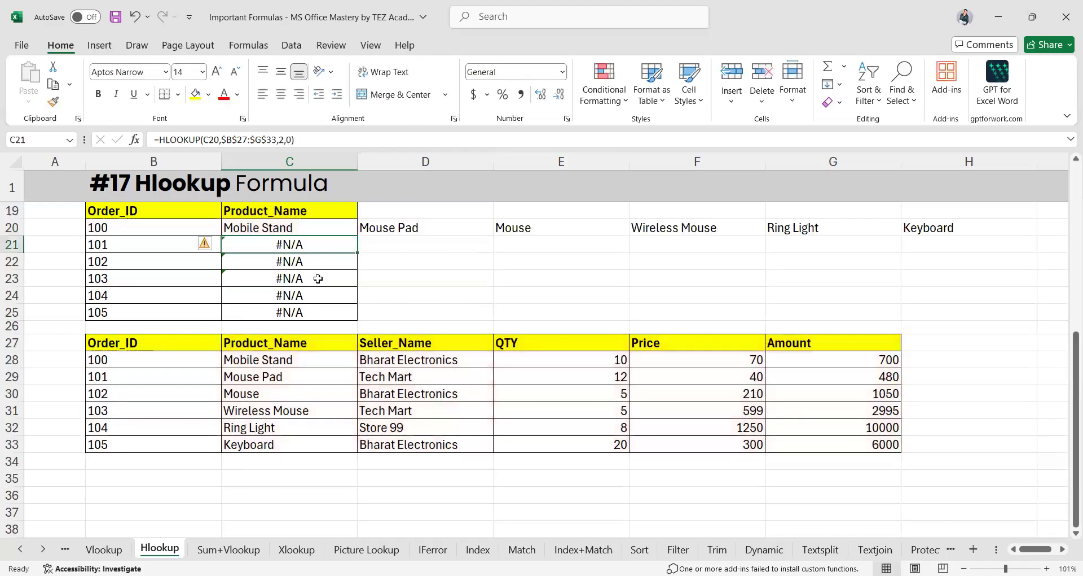
click(307, 225)
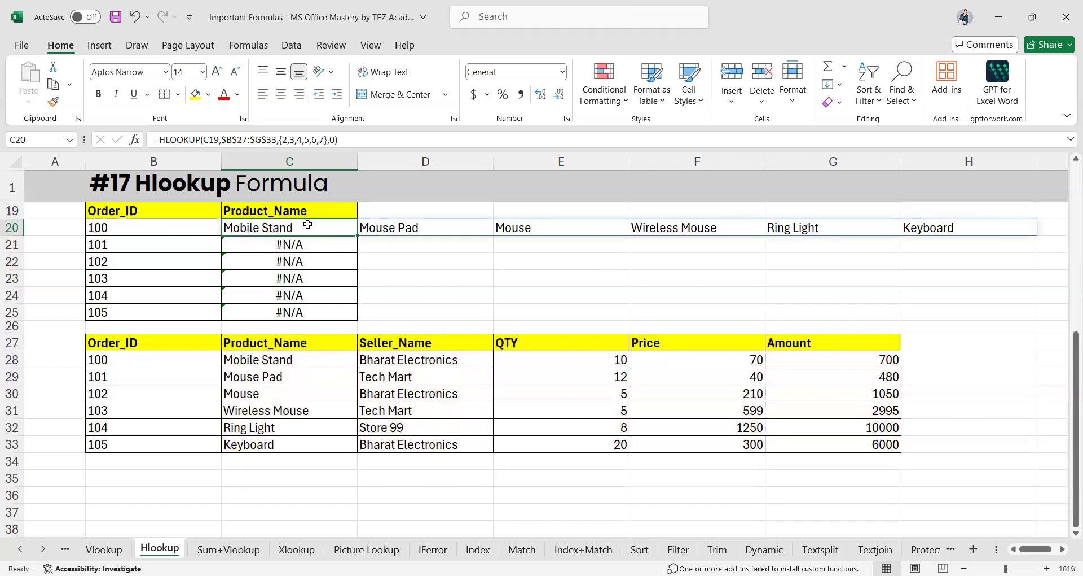
double_click(307, 226)
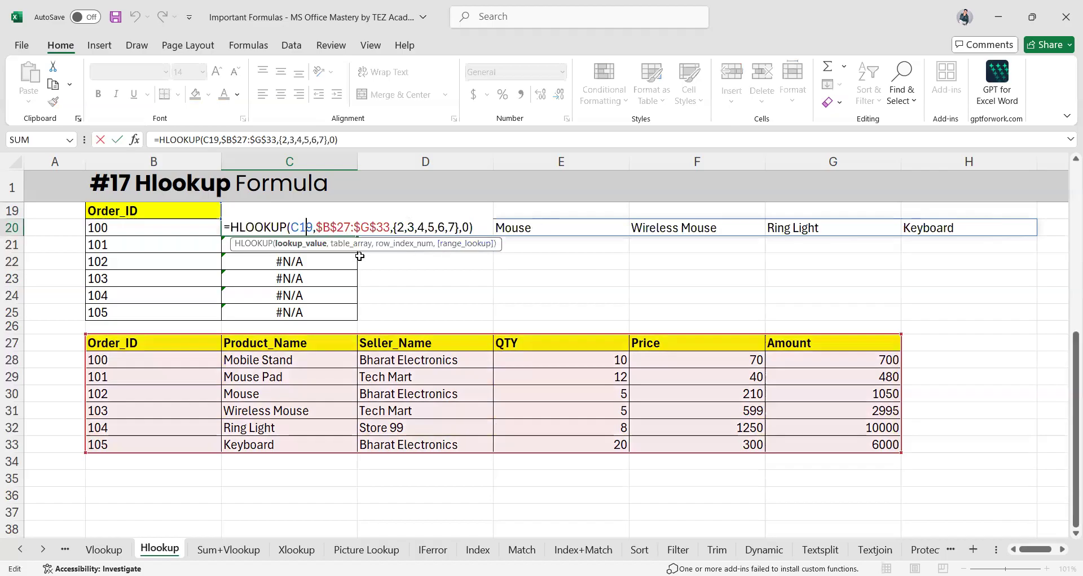
key(Escape)
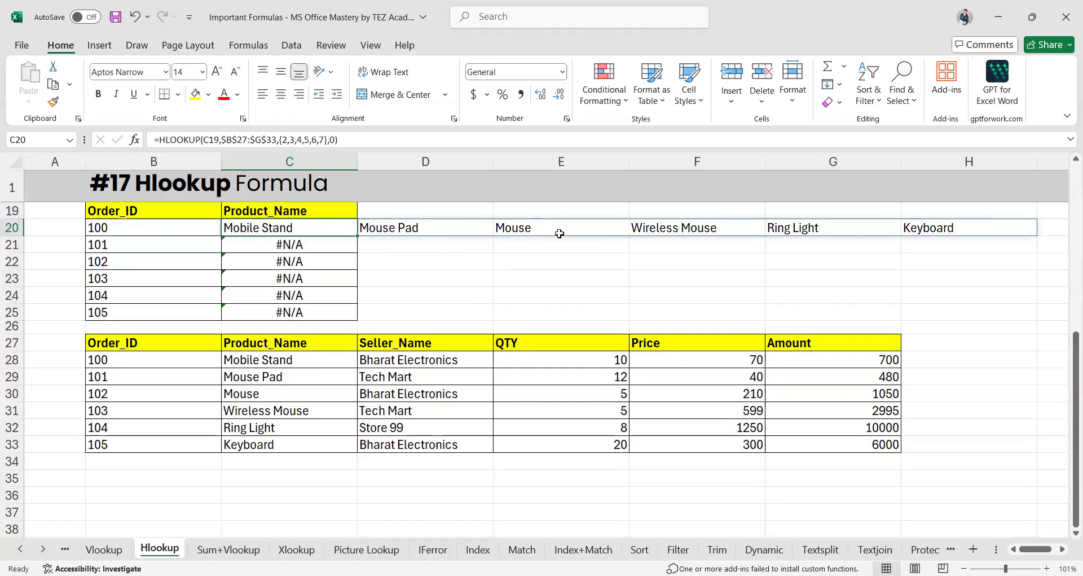
click(945, 228)
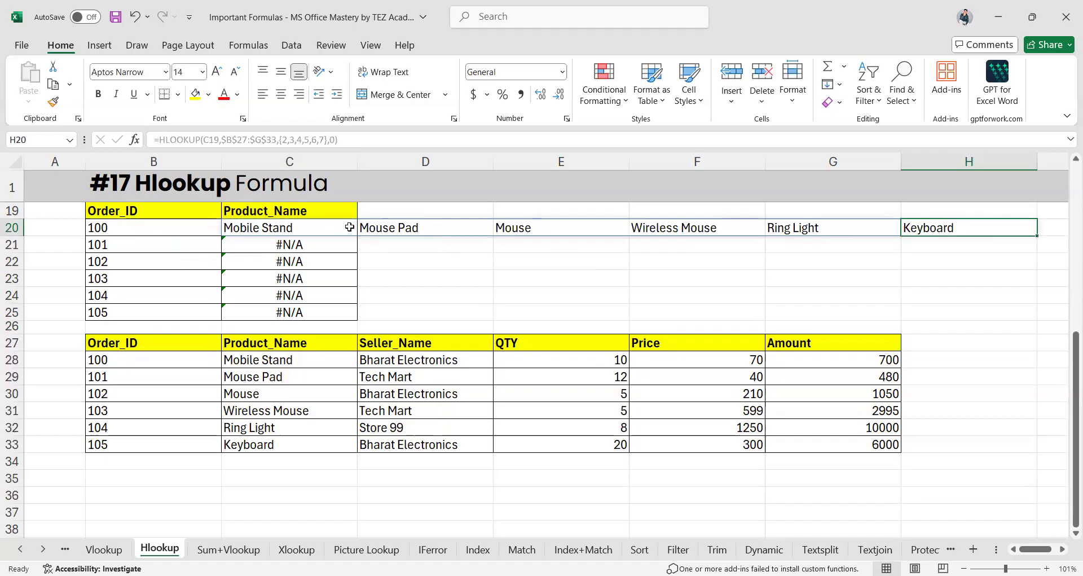
click(299, 227)
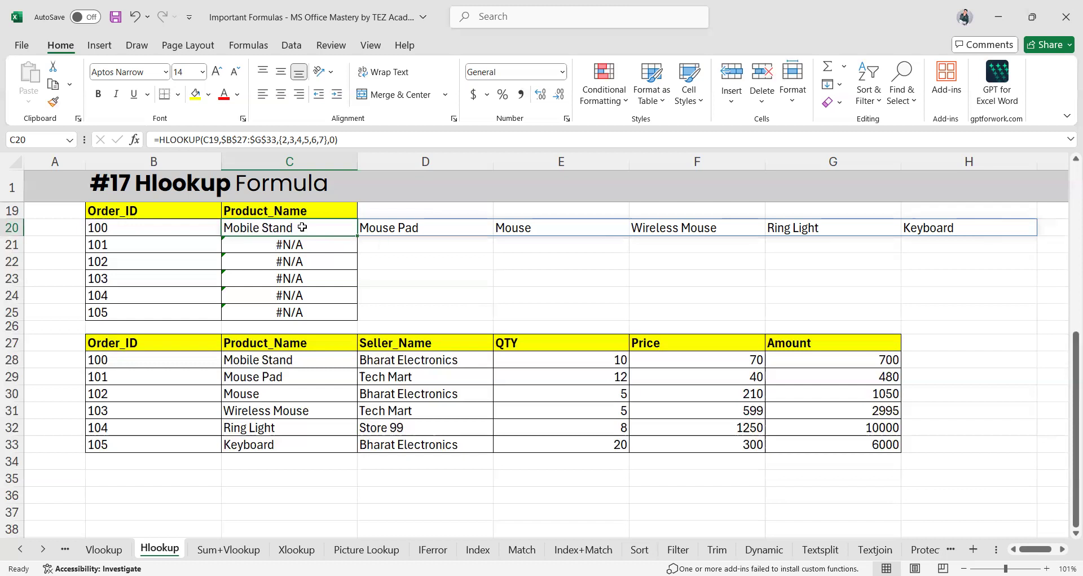
Undo the array and fill-down edits, restoring C20's ROWS-based formula and product names
key(ctrl+z)
key(Down)
key(ctrl+z)
key(ctrl+z)
key(ctrl+z)
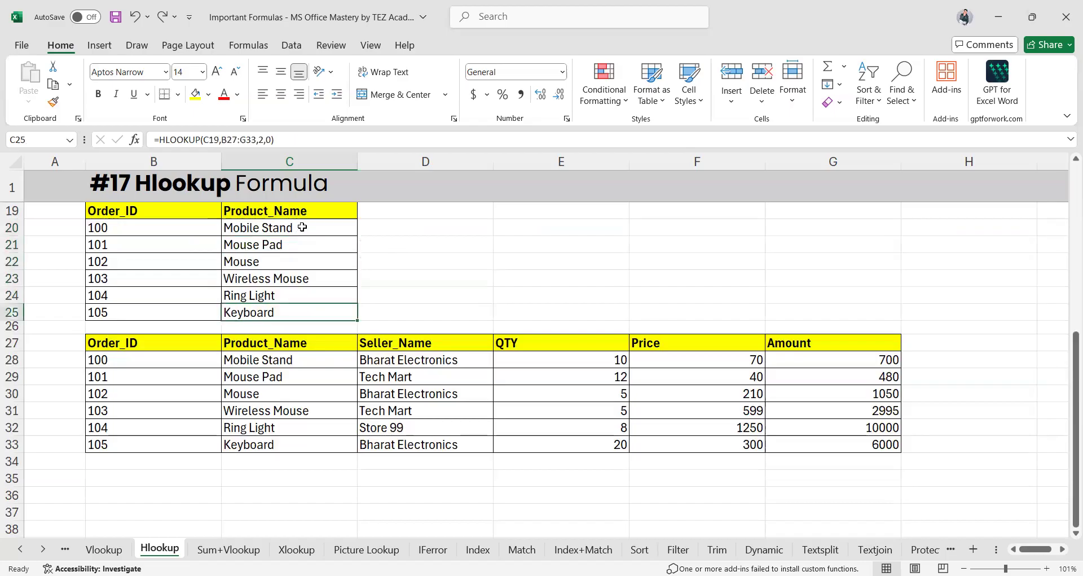
click(302, 227)
key(Down)
key(Down)
key(Up)
key(Up)
key(ctrl+z)
key(ctrl+z)
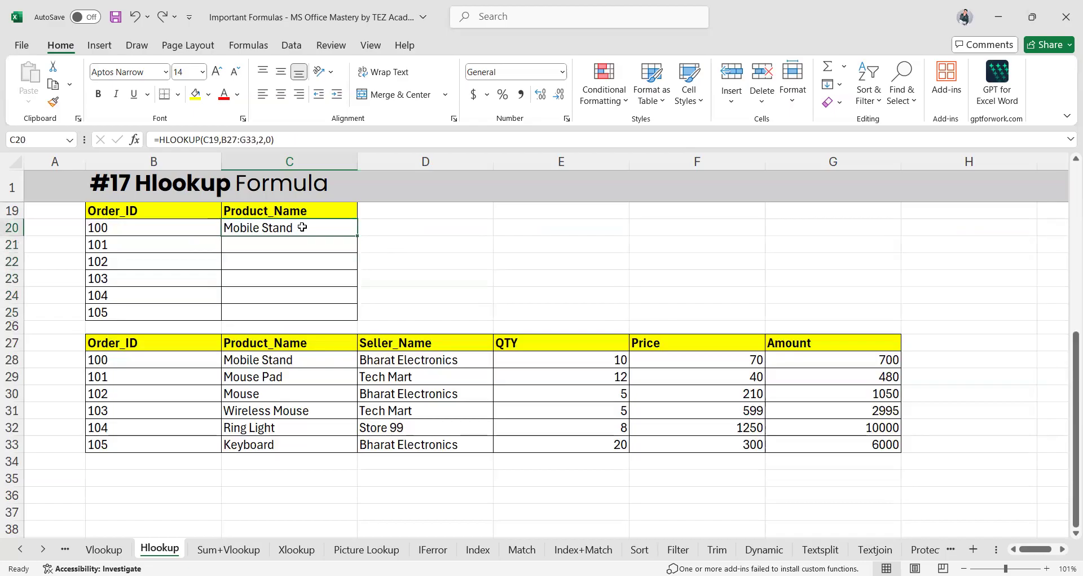
key(ctrl+y)
key(ctrl+y)
key(ctrl+y)
key(ctrl+y)
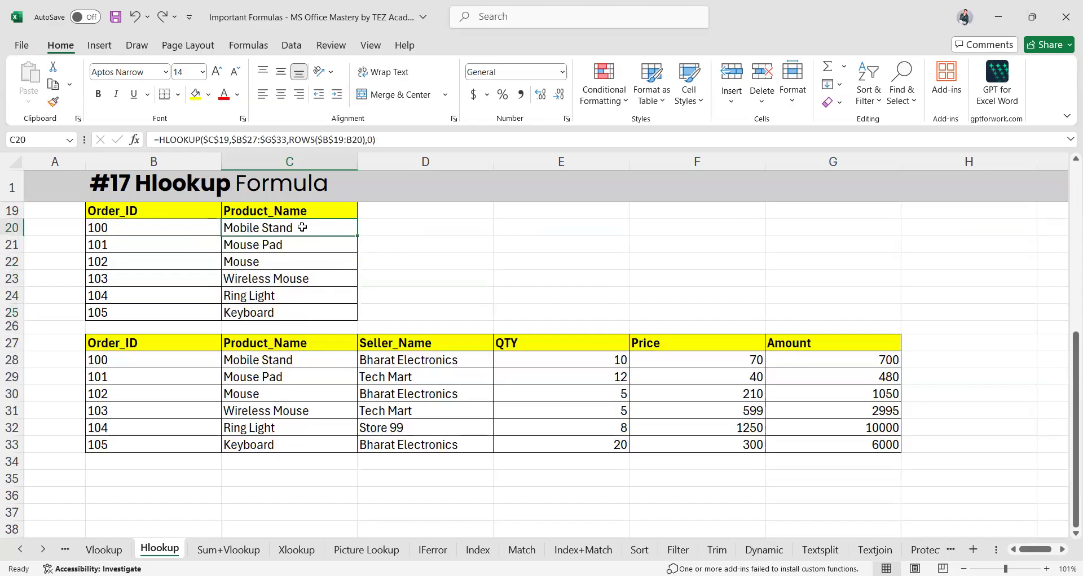
Review C20's $C$19, $B$27:$G$33 and ROWS($B$19:B20) arguments and commit the formula
double_click(303, 227)
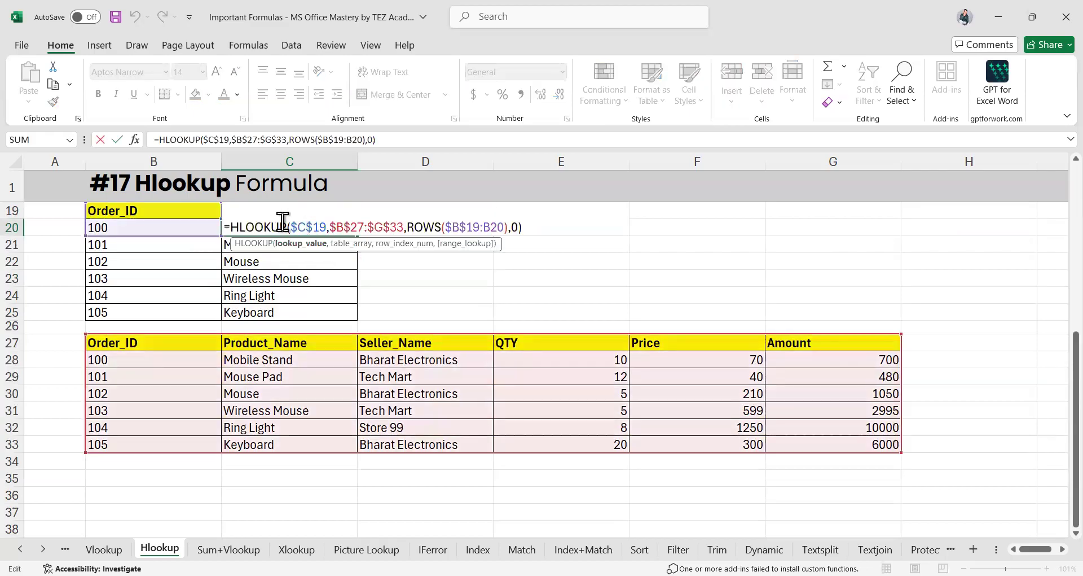
drag(289, 227, 335, 227)
scroll(262, 265, up, 1)
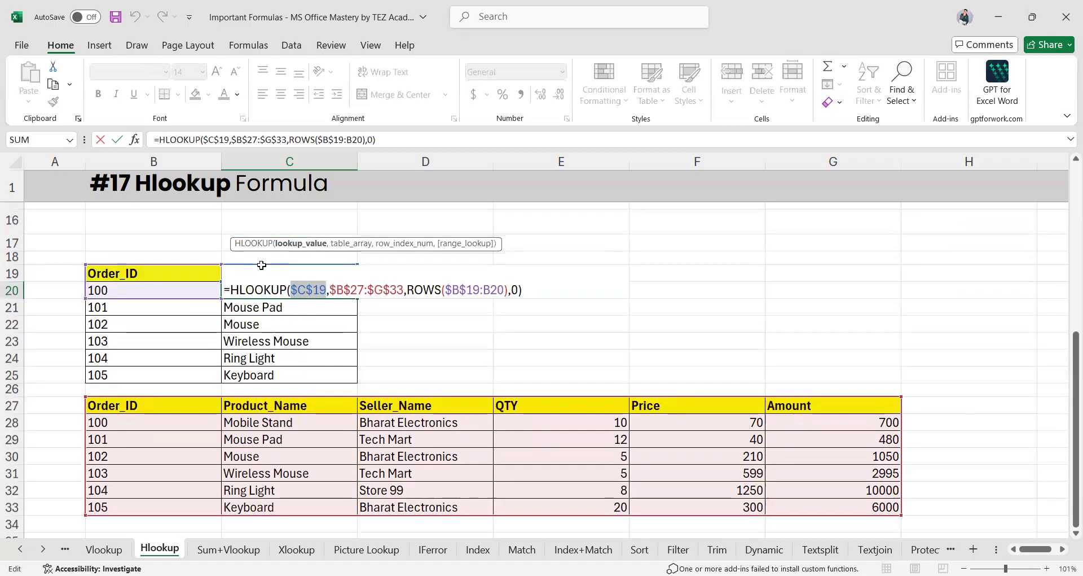
scroll(262, 264, down, 1)
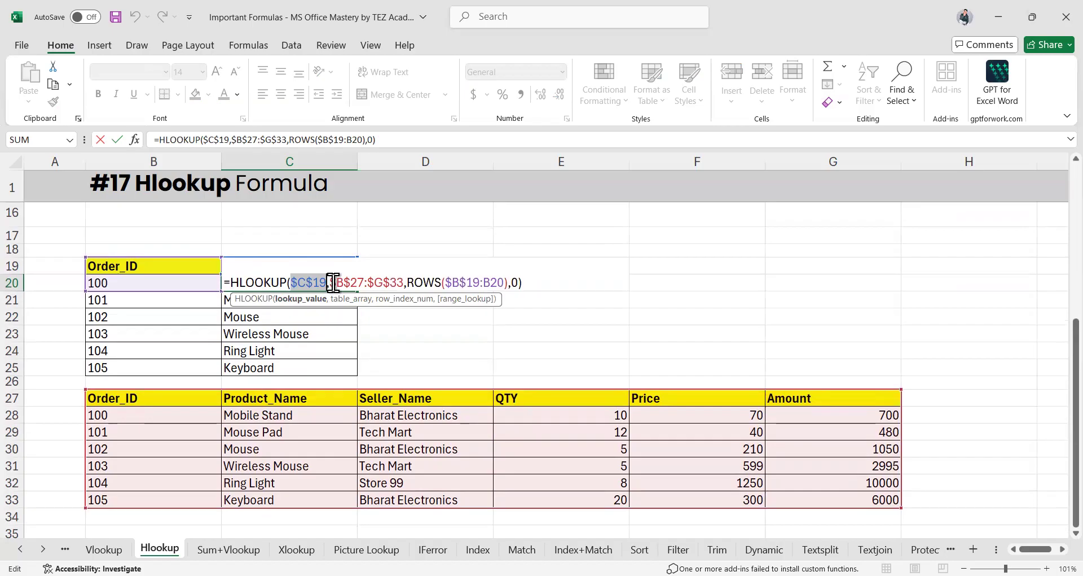
drag(330, 282, 400, 287)
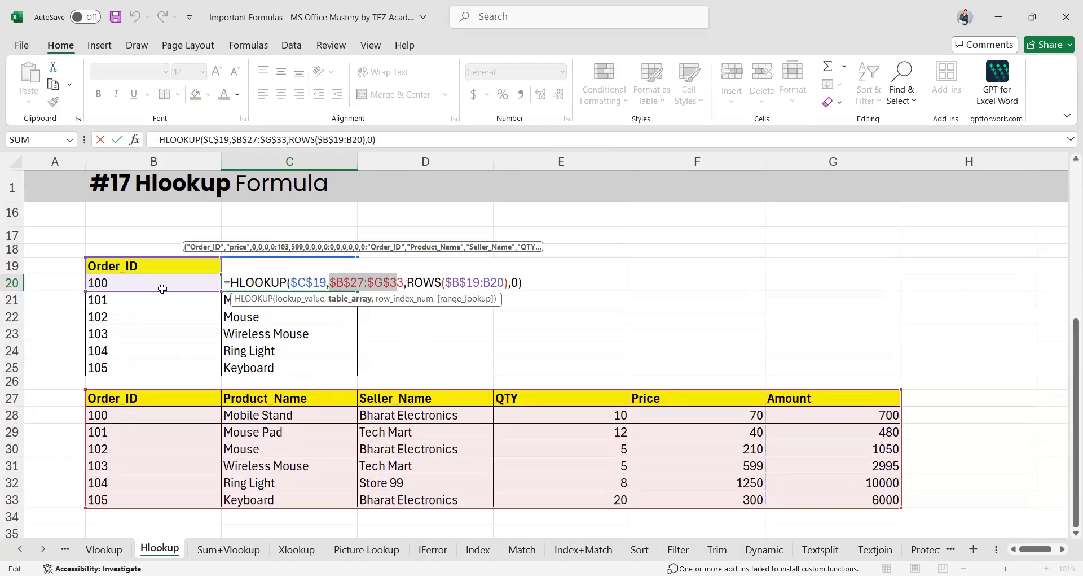
click(416, 282)
drag(416, 282, 485, 282)
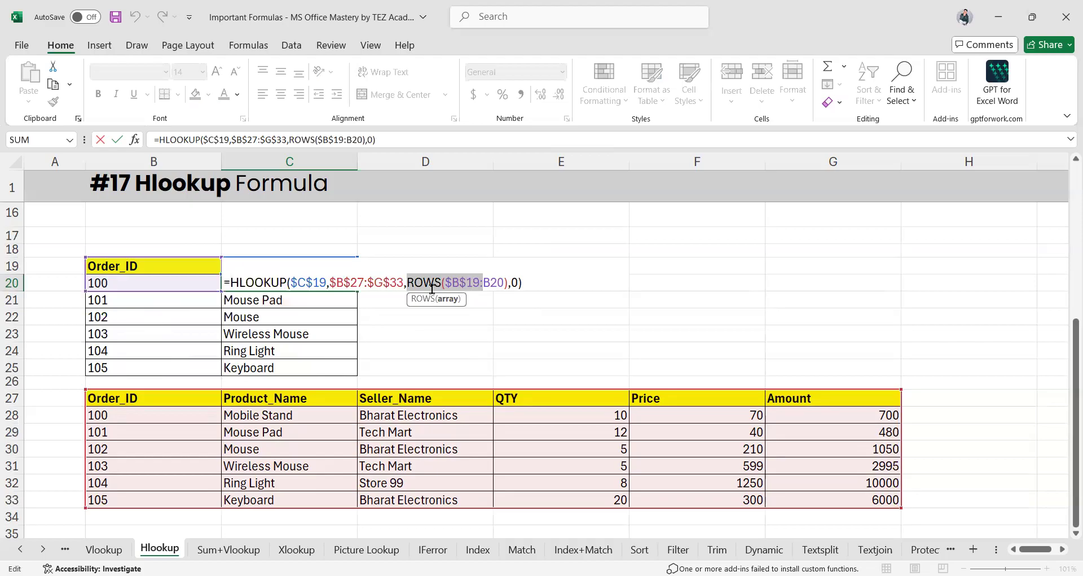
click(408, 283)
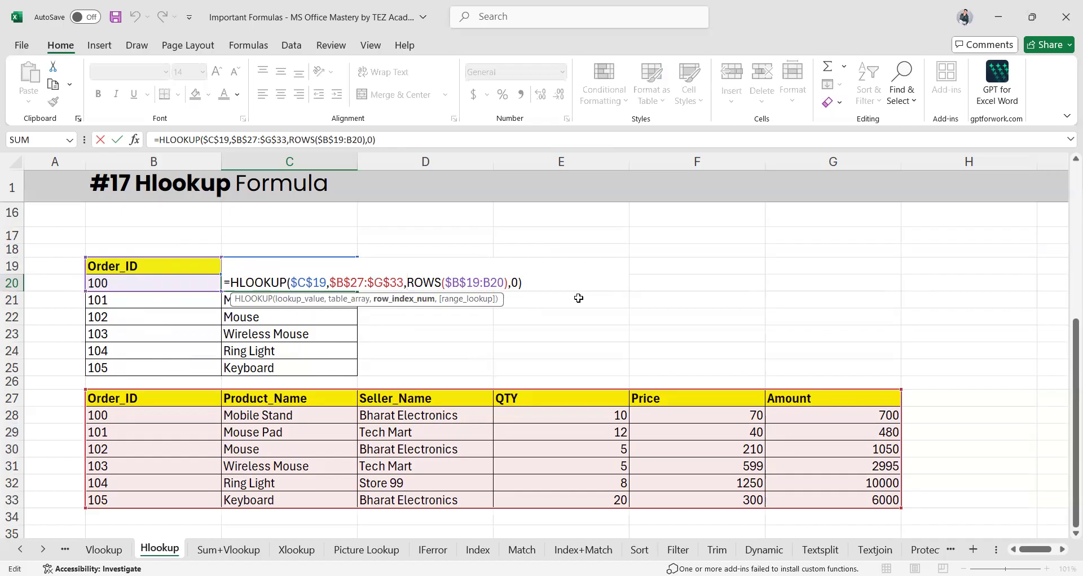
key(Return)
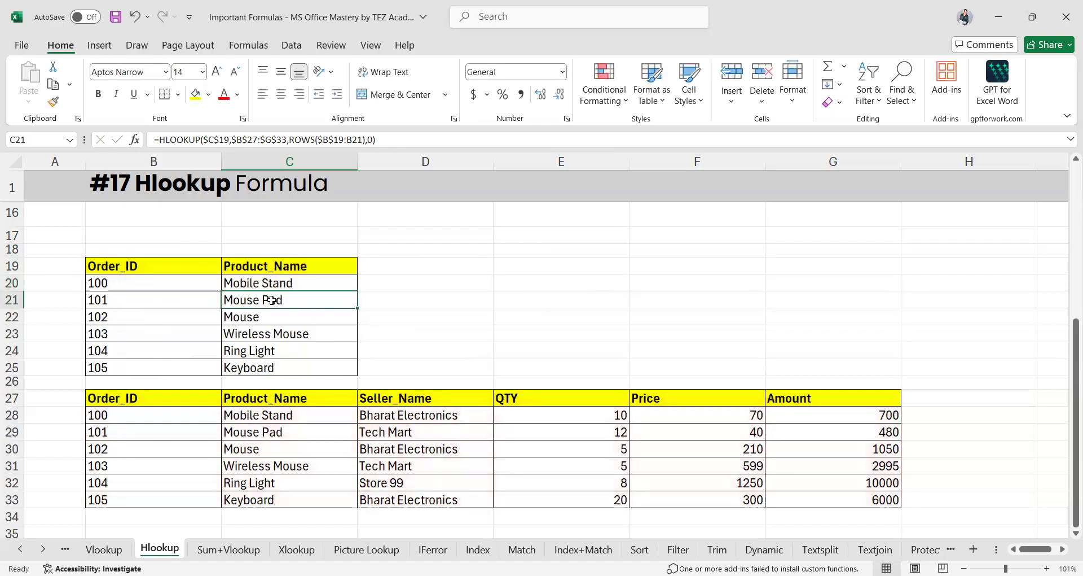
Fill C20's formula down to C25 and inspect the copied formulas in C21 and C24
click(313, 284)
drag(357, 289, 356, 368)
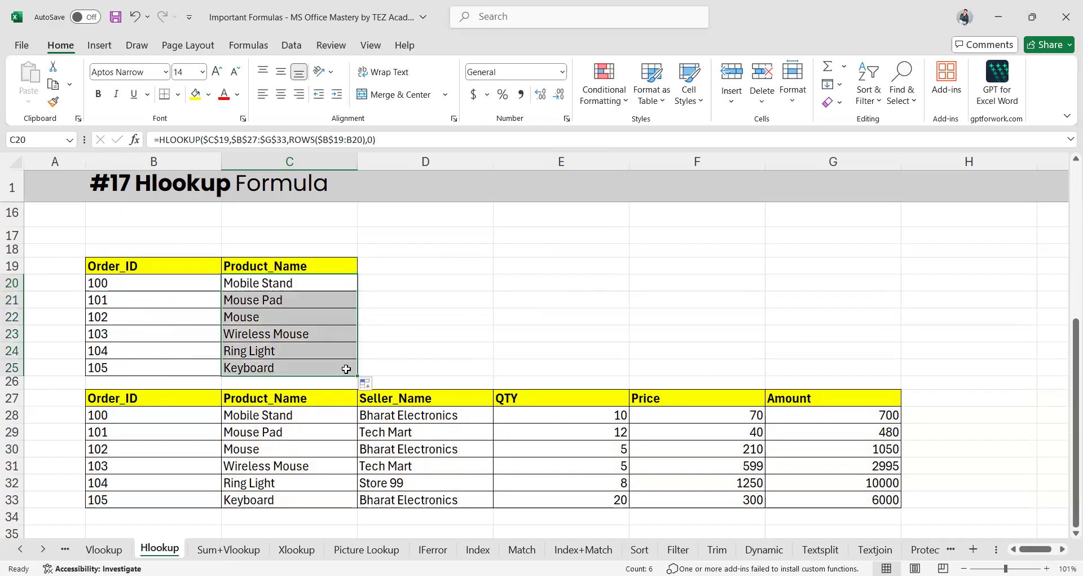
click(279, 301)
double_click(279, 302)
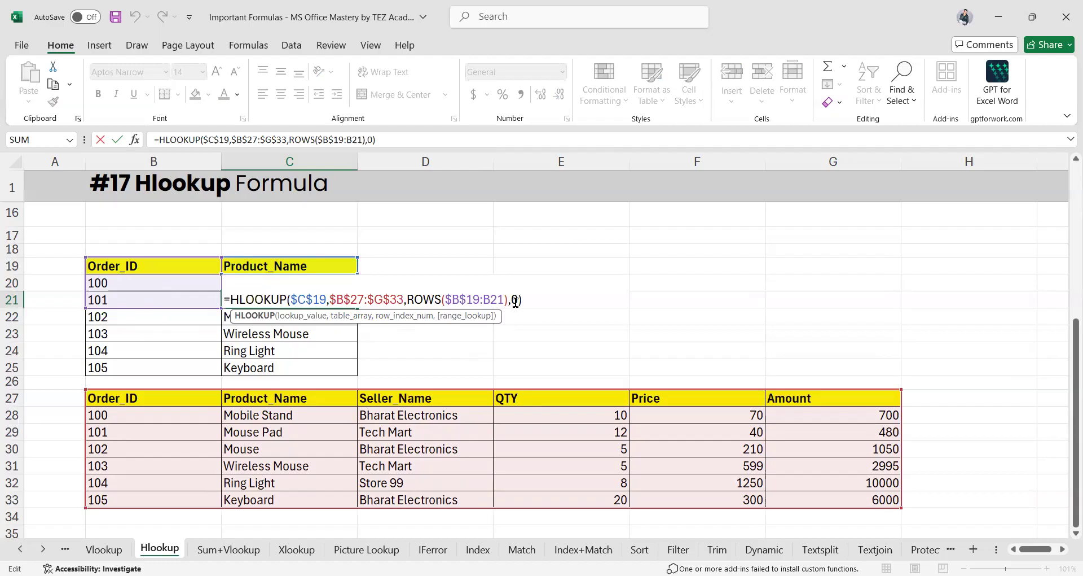
click(252, 345)
double_click(278, 350)
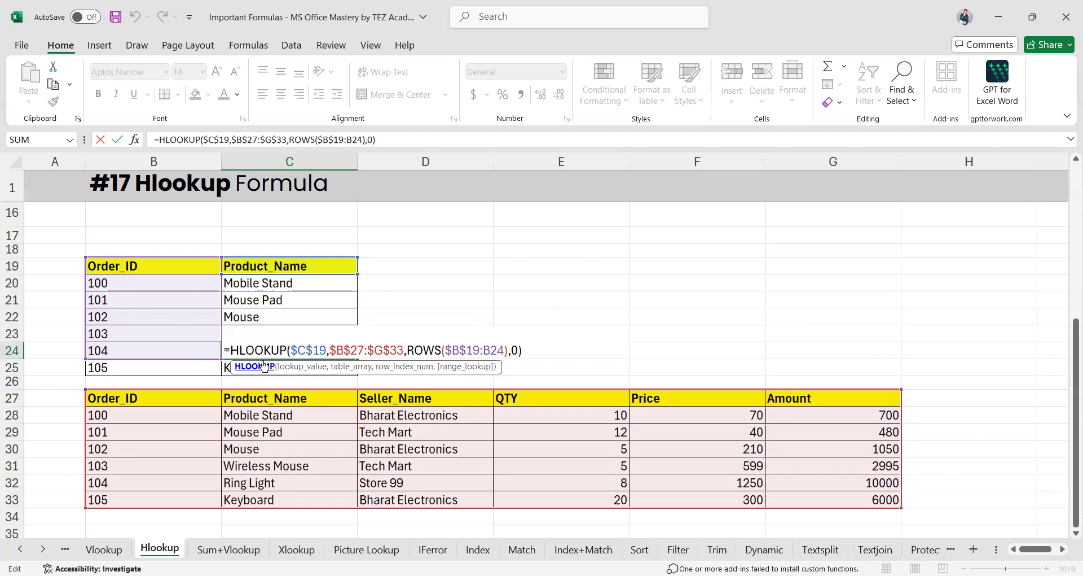
drag(224, 350, 424, 350)
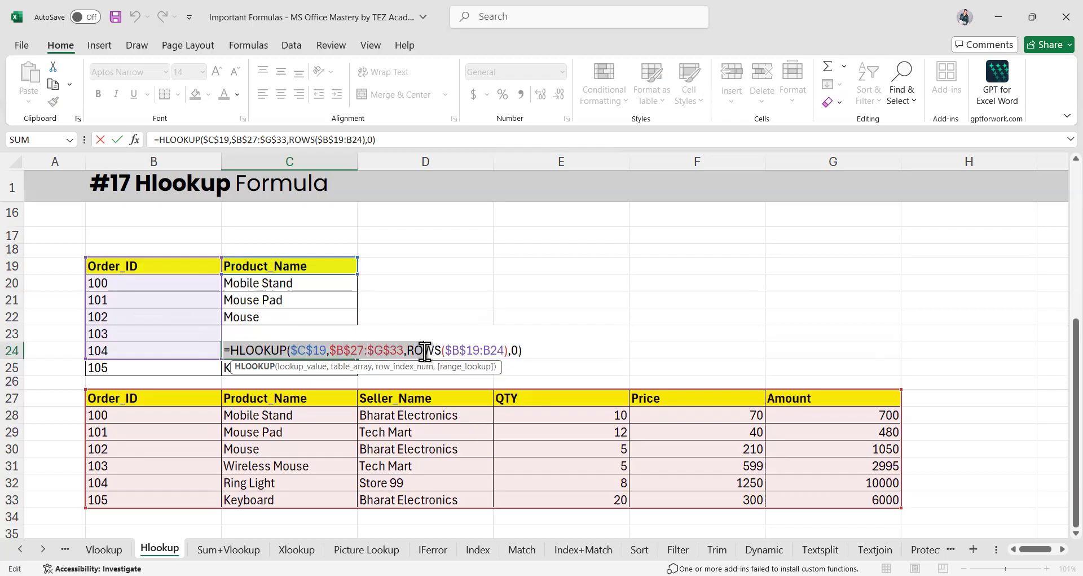
click(415, 350)
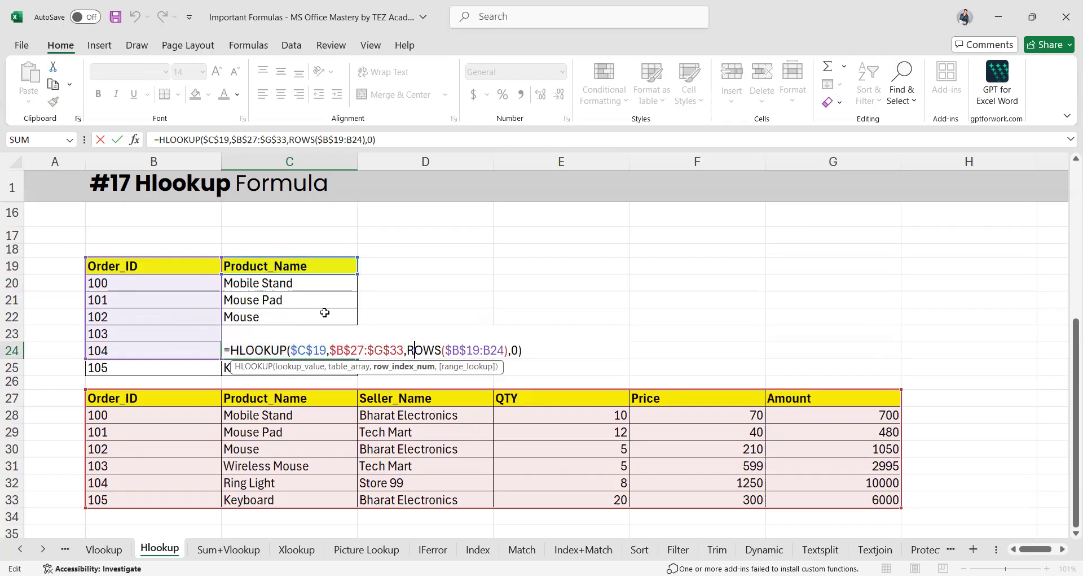
Recheck the ROWS argument in C20's formula and commit it unchanged
click(295, 283)
double_click(295, 282)
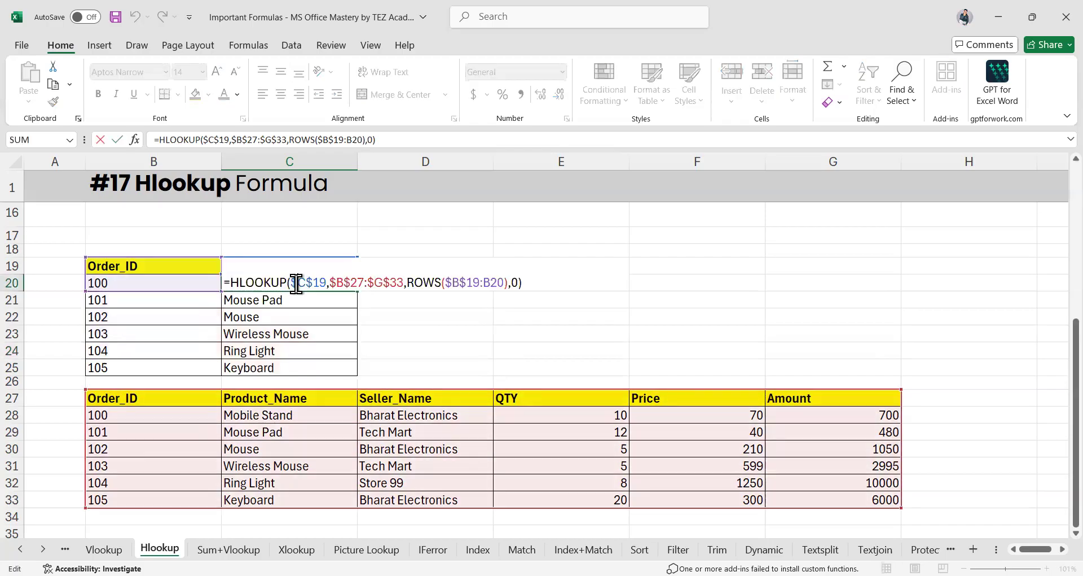
drag(409, 282, 480, 284)
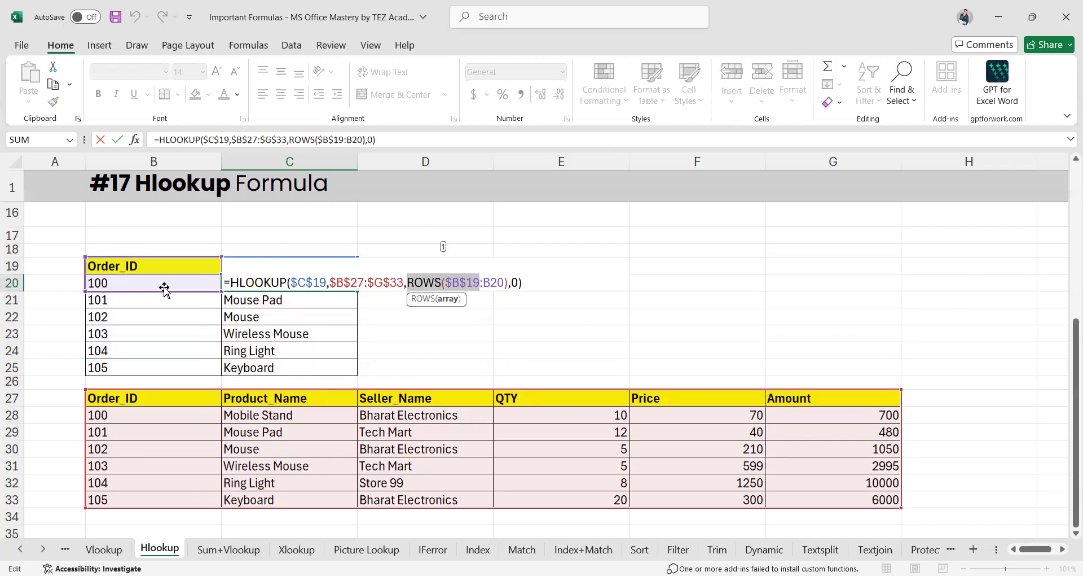
click(505, 284)
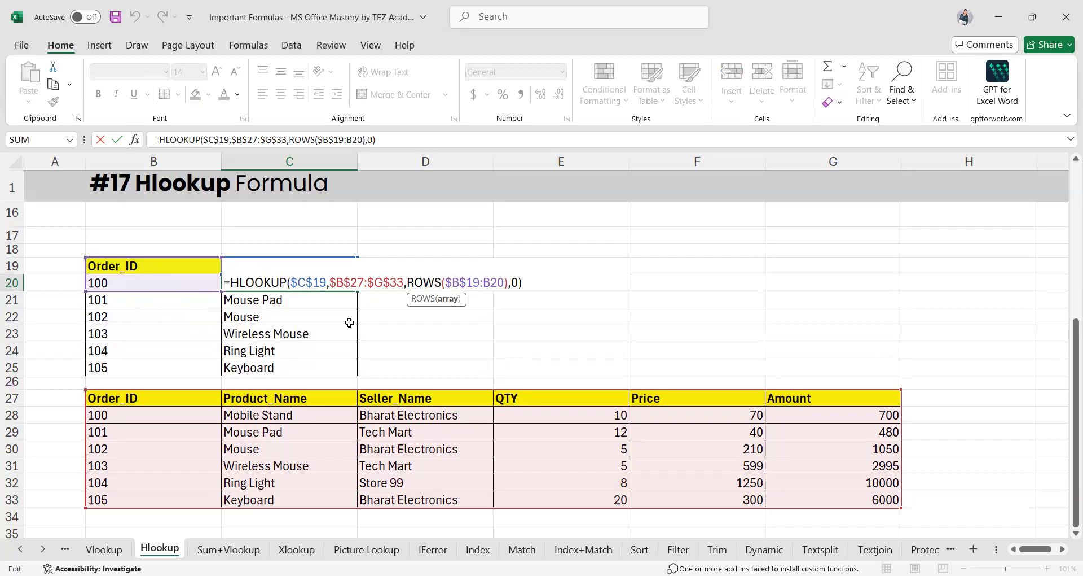
key(ctrl+Return)
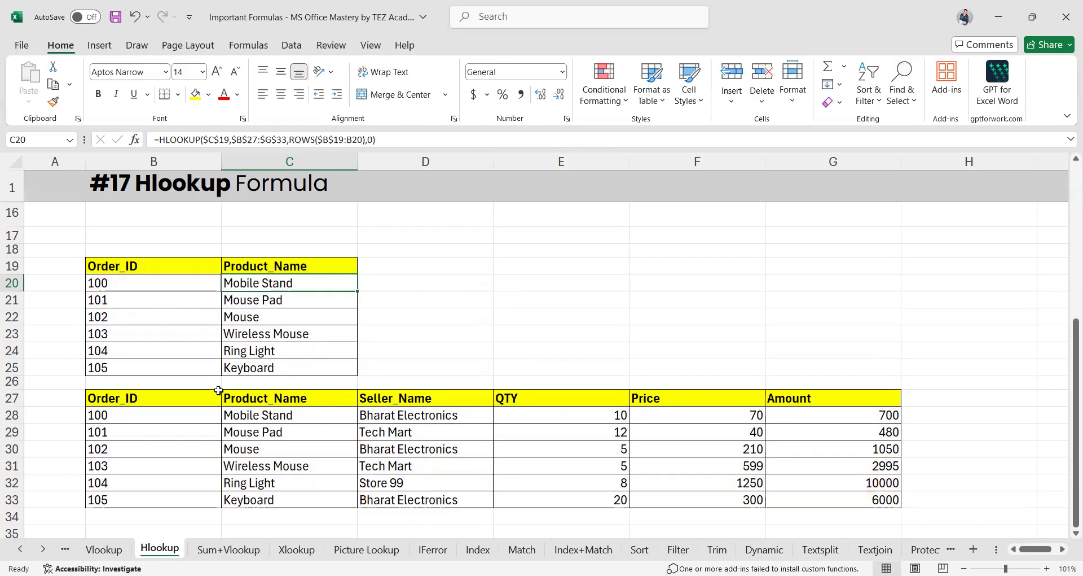
Move to the Sum+Vlookup sheet showing the 52500 total sale
click(430, 274)
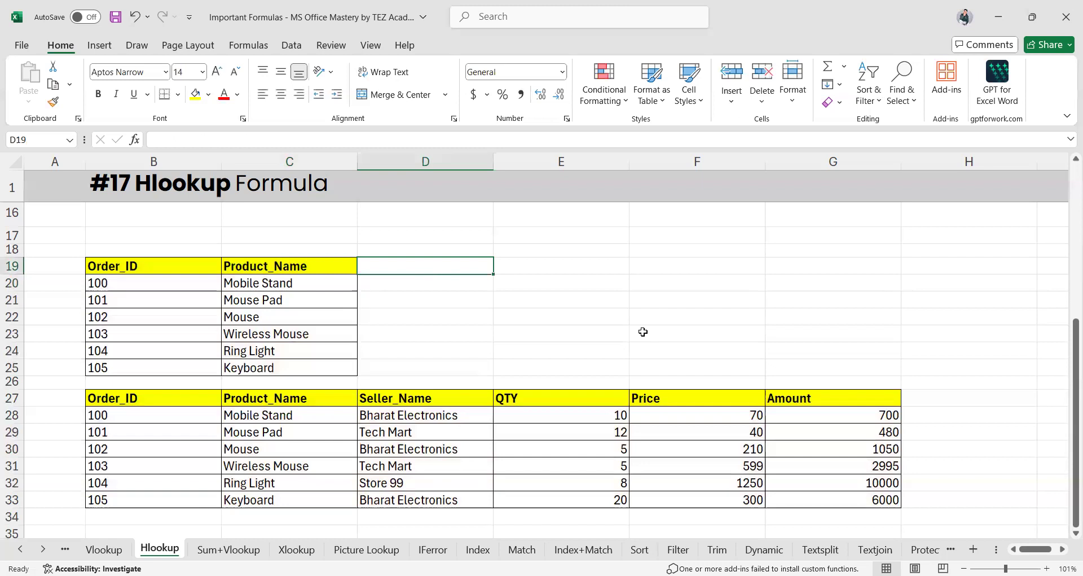
scroll(491, 410, down, 3)
scroll(491, 410, up, 4)
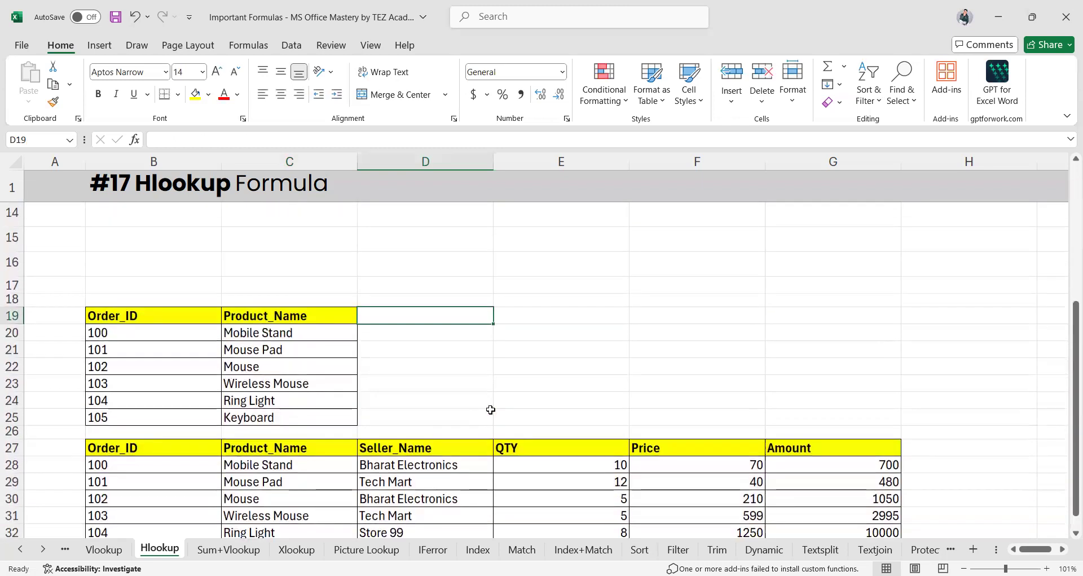
click(217, 551)
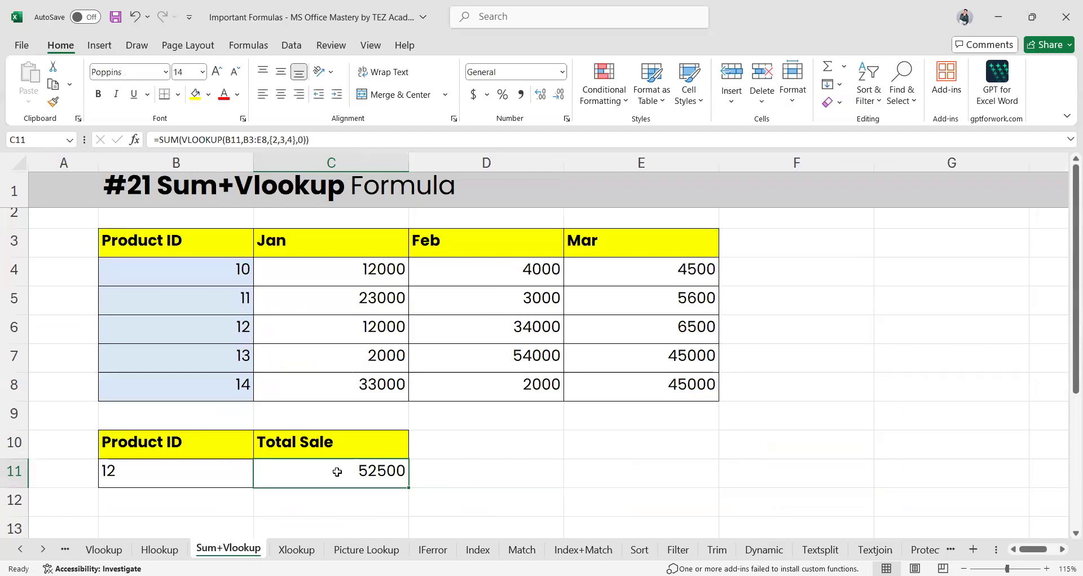
double_click(374, 470)
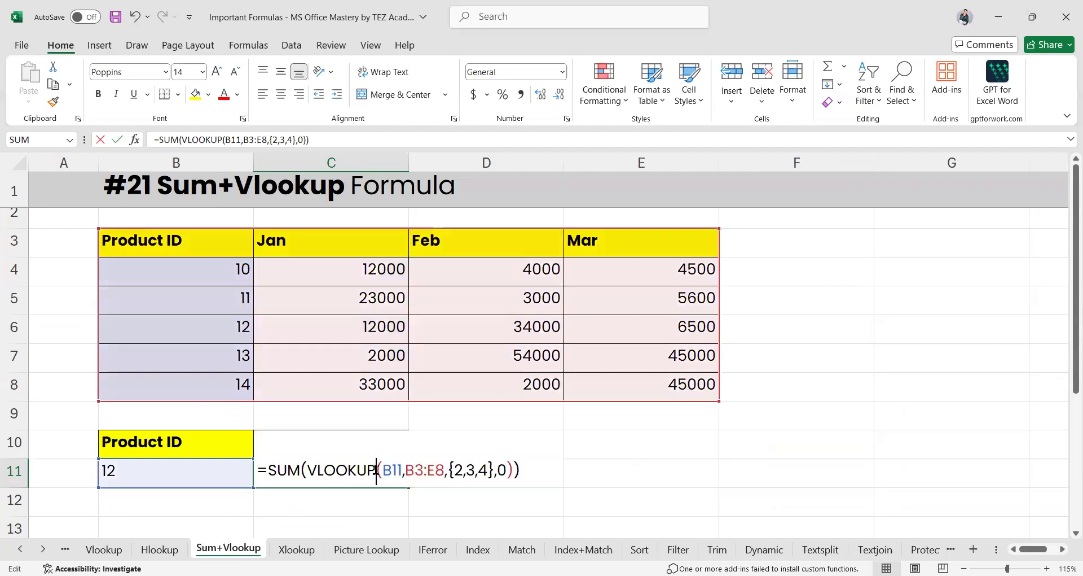
drag(258, 472, 299, 473)
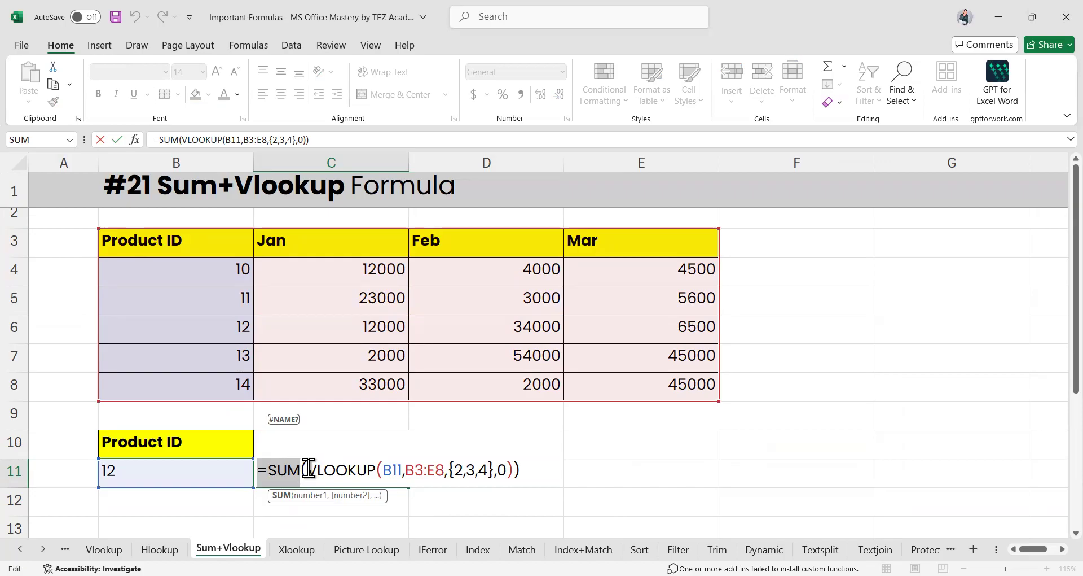
drag(306, 470, 382, 470)
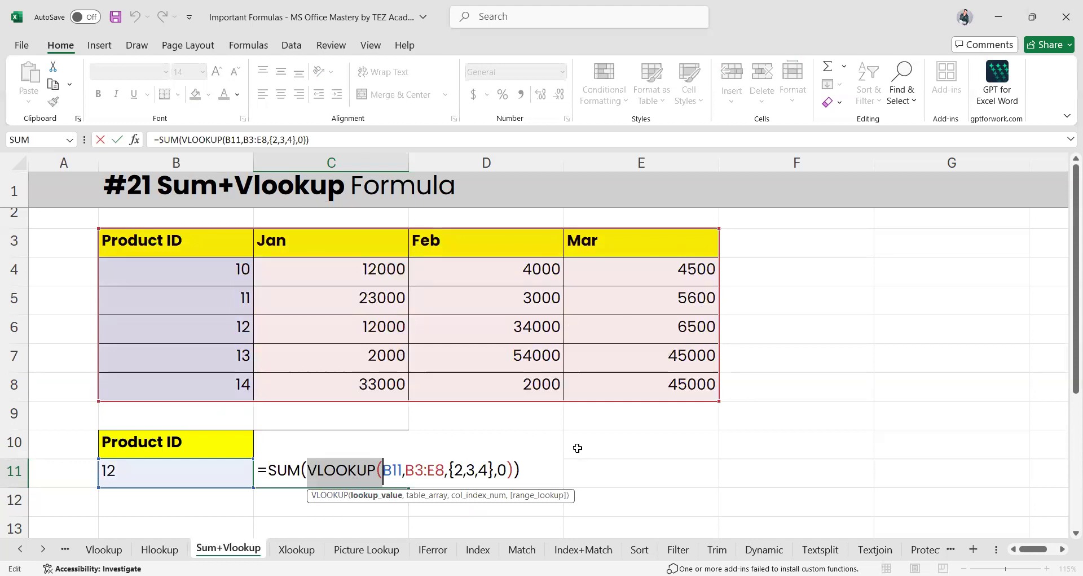
drag(389, 469, 446, 471)
click(406, 470)
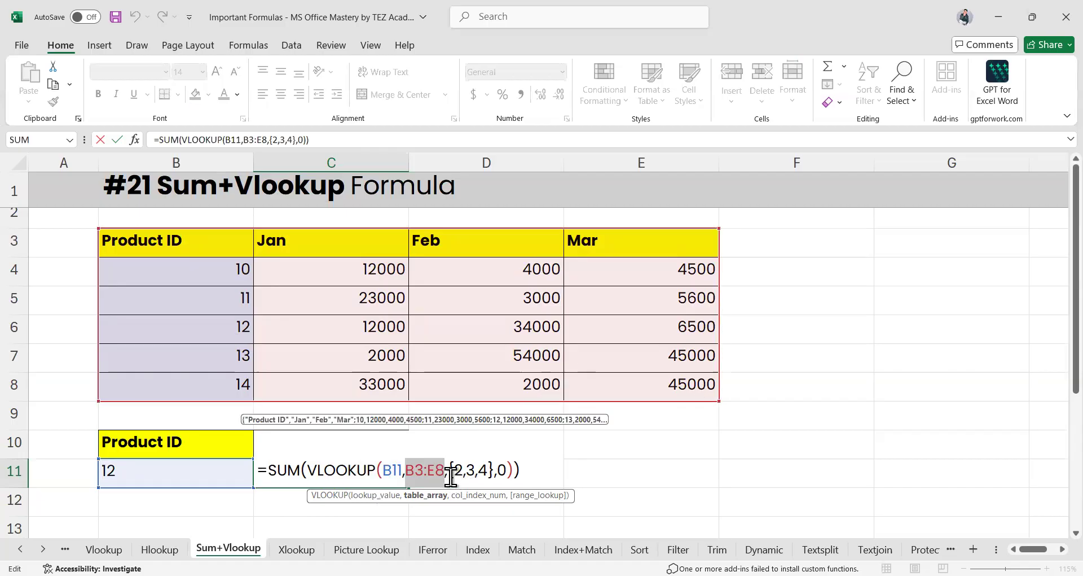
click(450, 476)
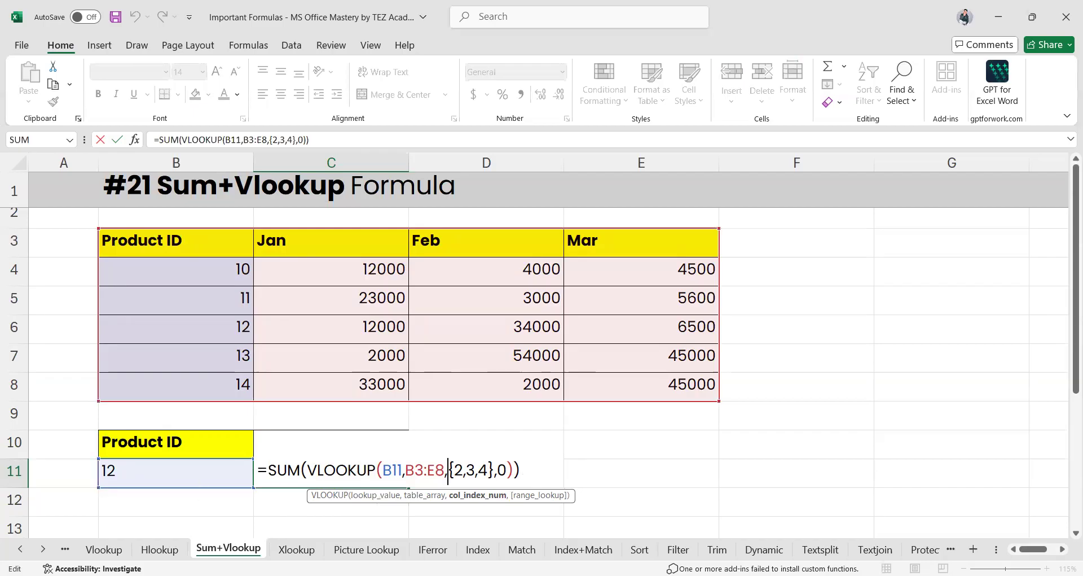
key(Return)
Clear C11 and begin a new =SUM(VLOOKUP( formula
click(343, 476)
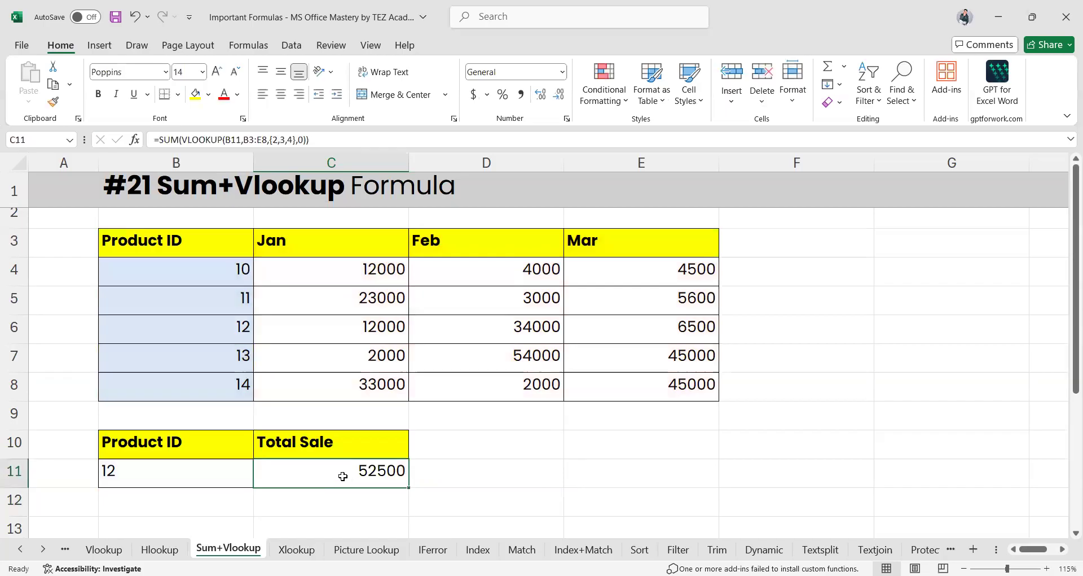
double_click(342, 476)
key(Escape)
text(=)
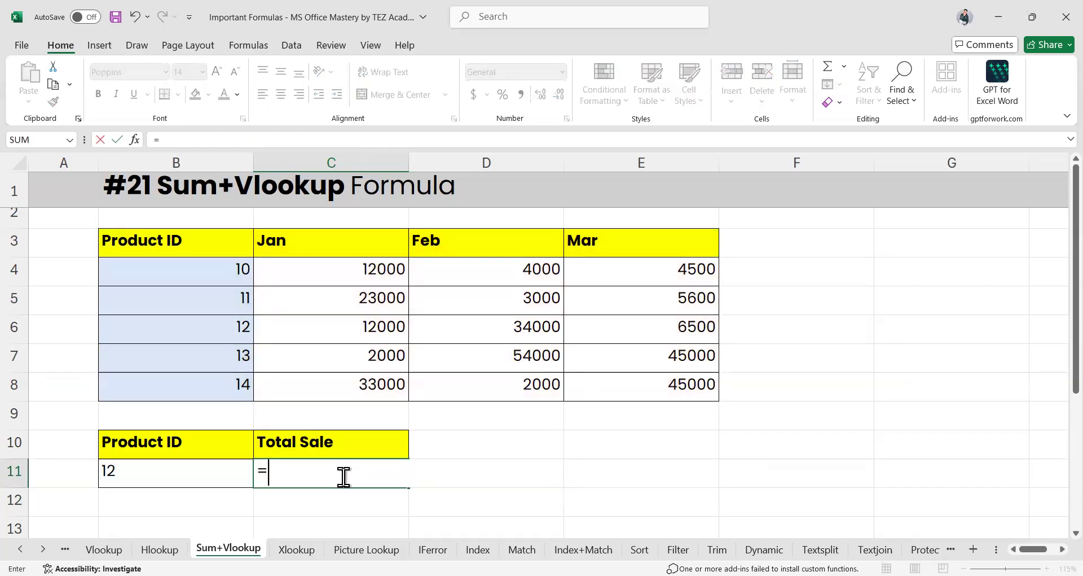
text(sum)
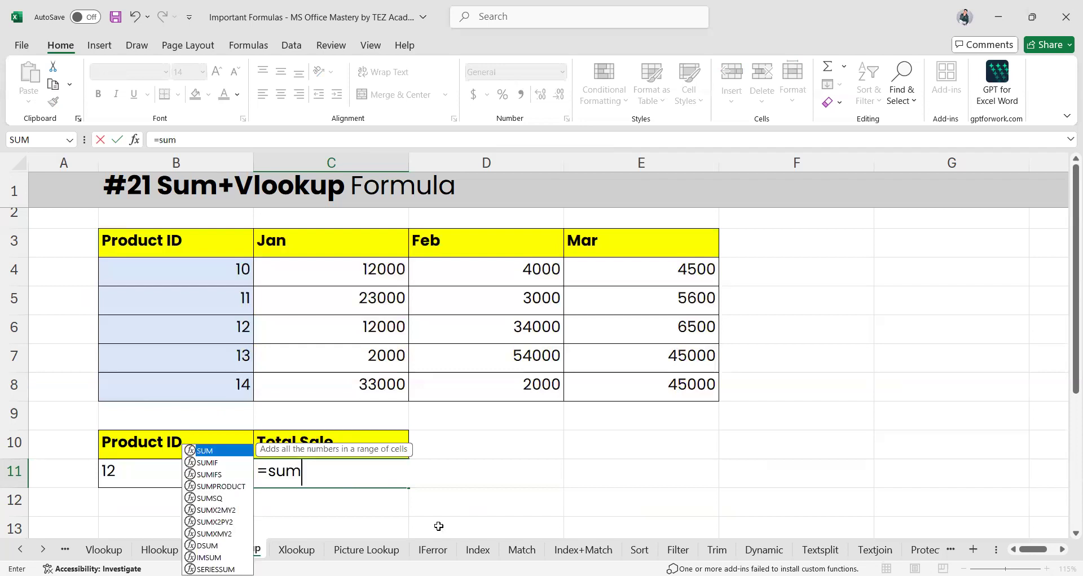
key(Tab)
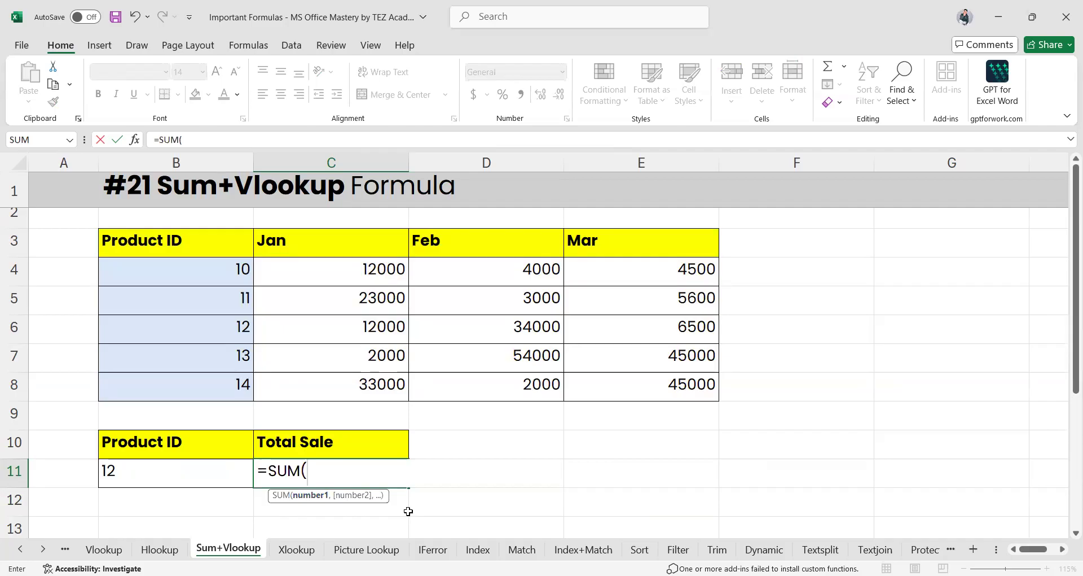
text(vloo)
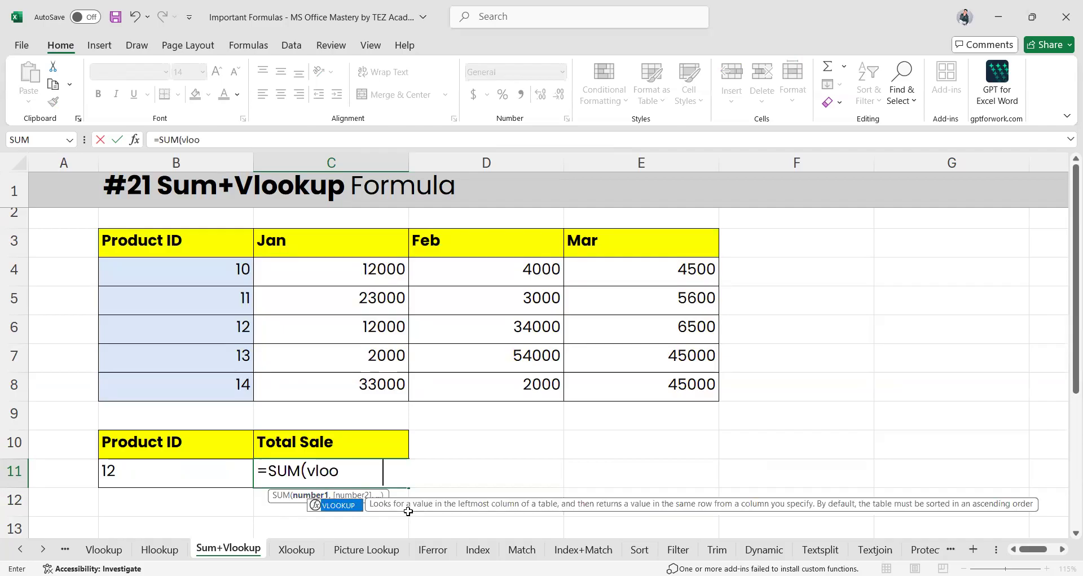
key(Tab)
Point the VLOOKUP at Product ID B11 with the table range B3:E8
click(180, 477)
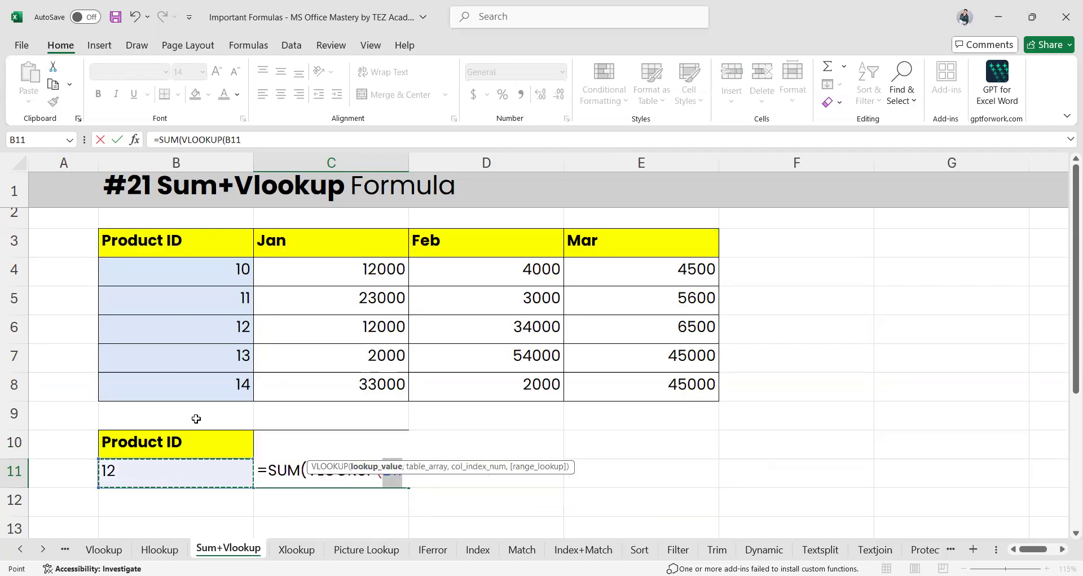
text(,)
click(151, 243)
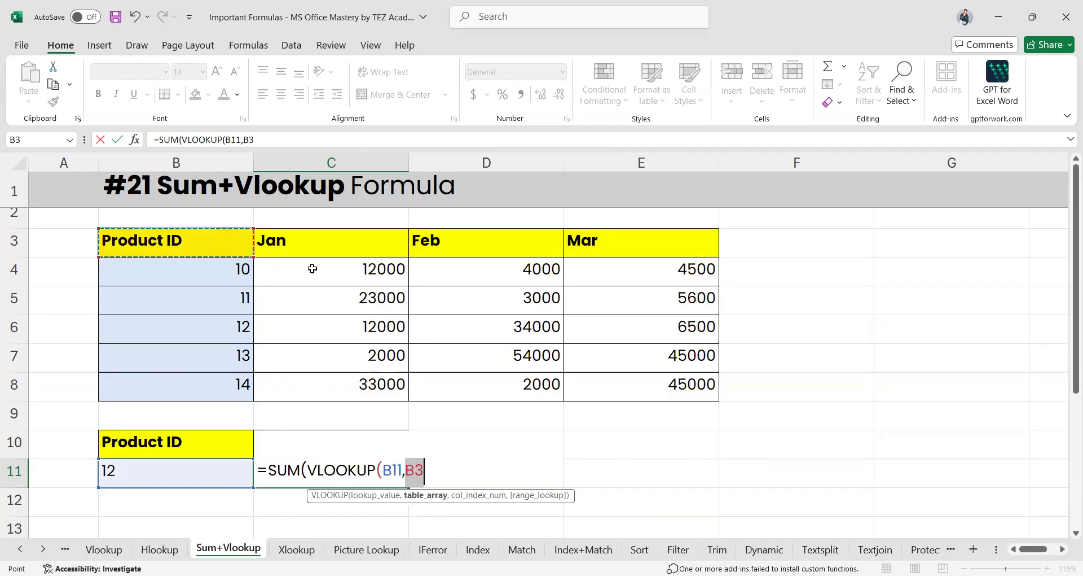
click(683, 388)
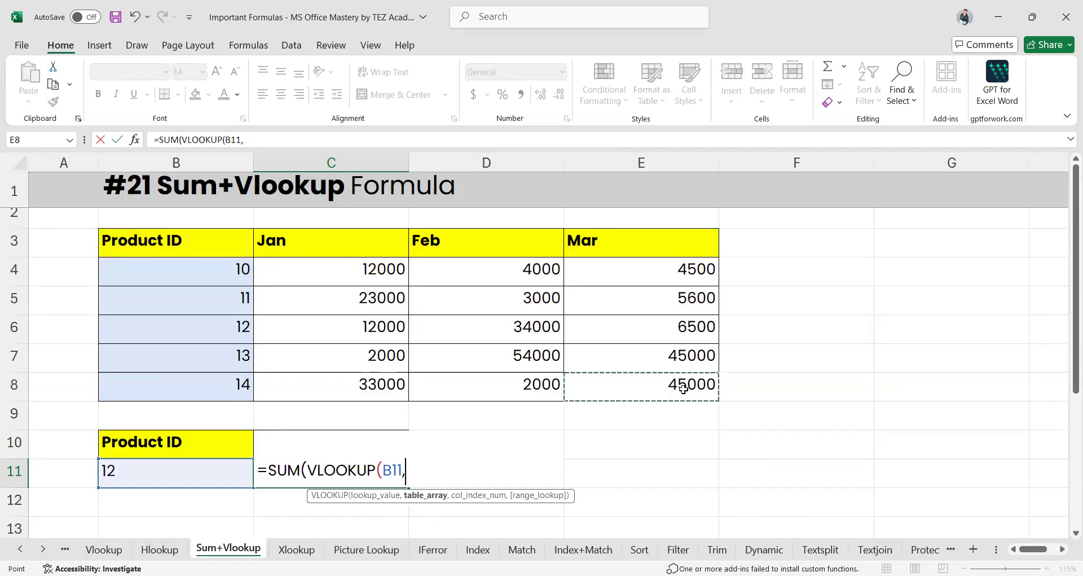
click(181, 237)
click(633, 383)
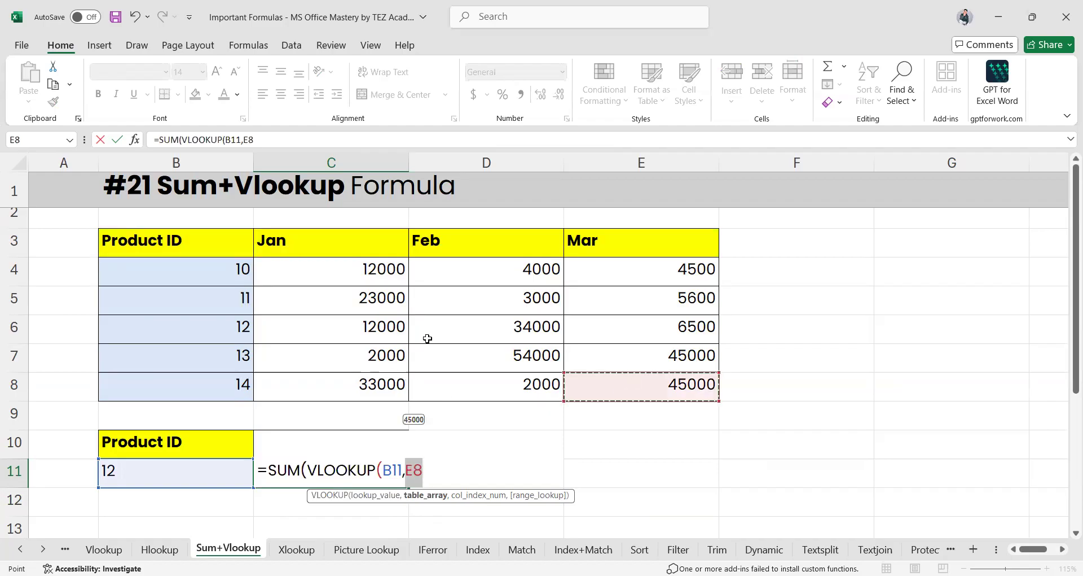
click(189, 242)
drag(190, 242, 636, 383)
Finish with return columns {2,3,4} and exact match 0, and enter the formula
text(,)
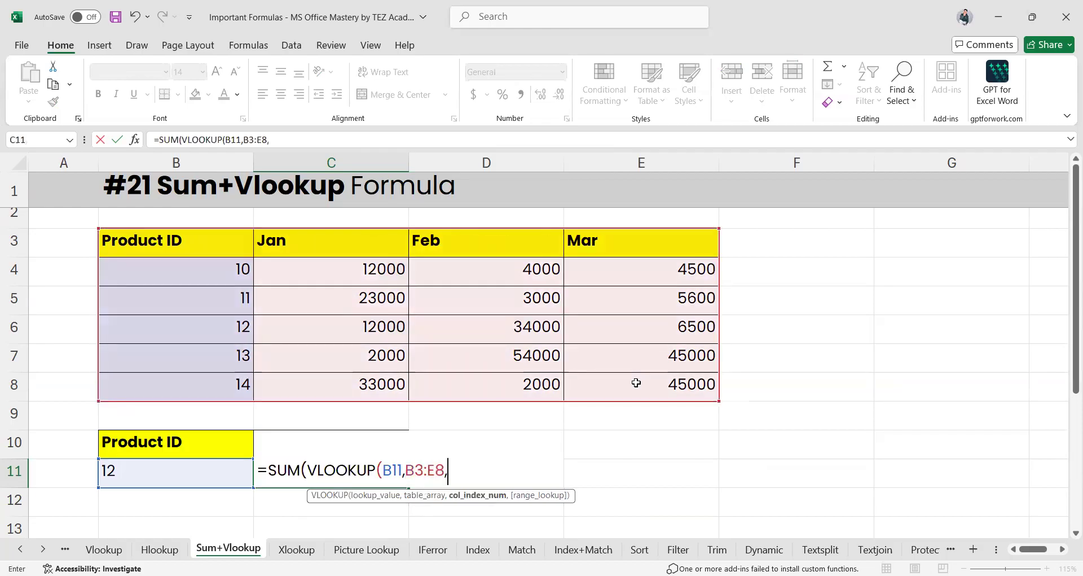
text({)
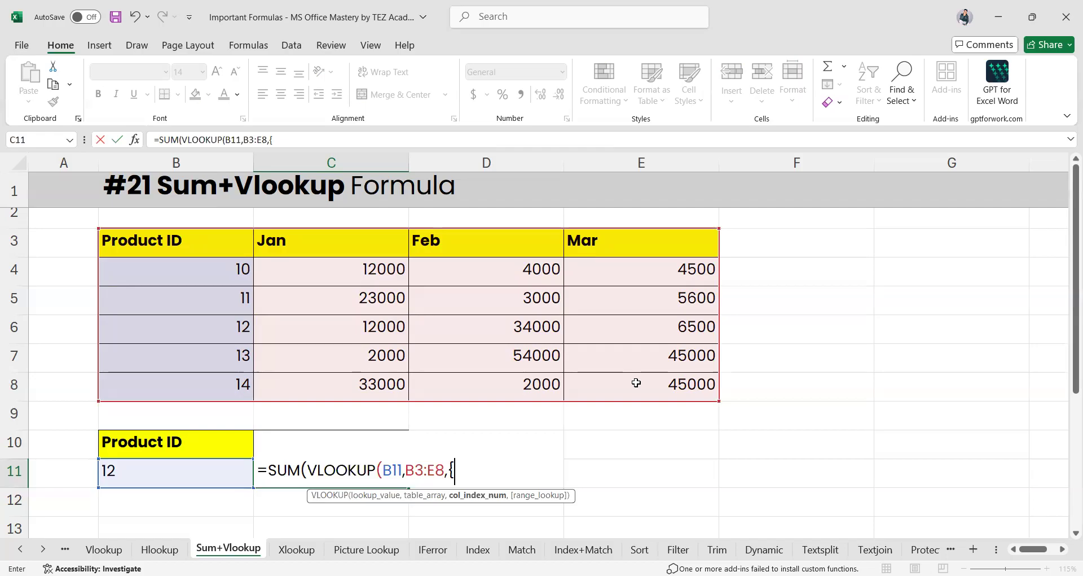
text(2,3,4})
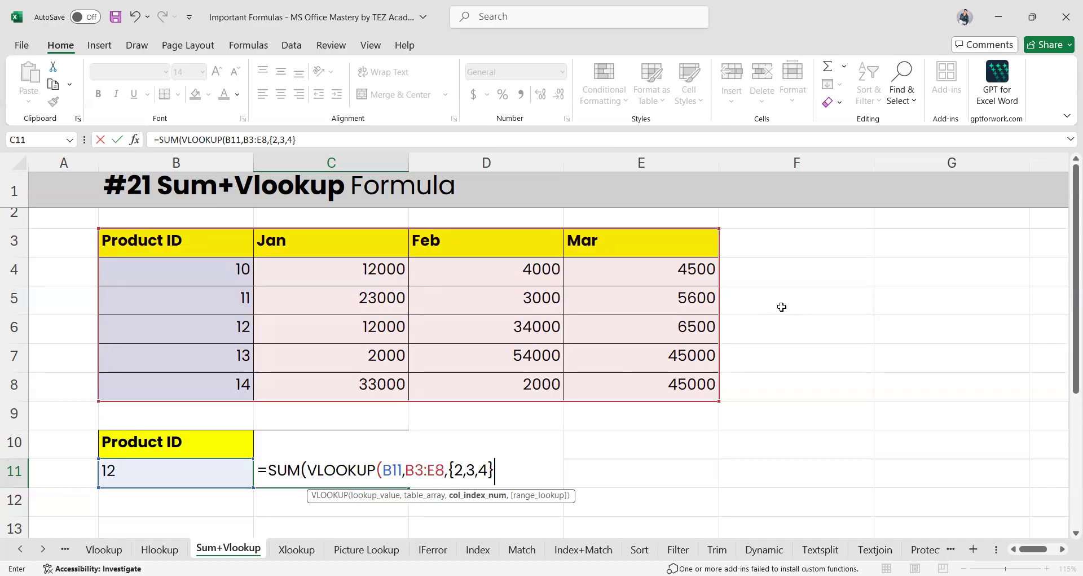
text(,))
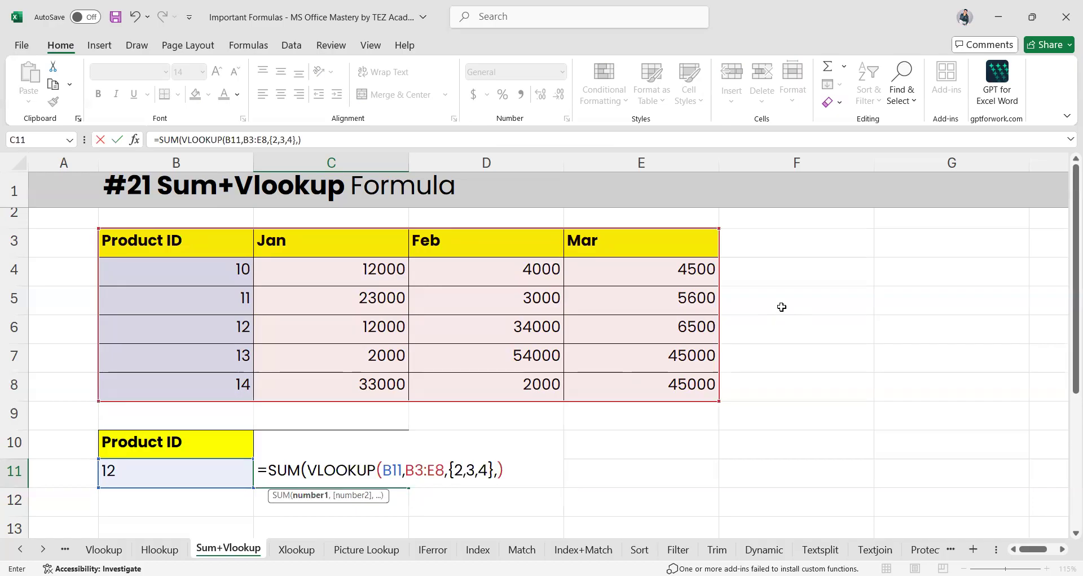
key(BackSpace)
text(0)
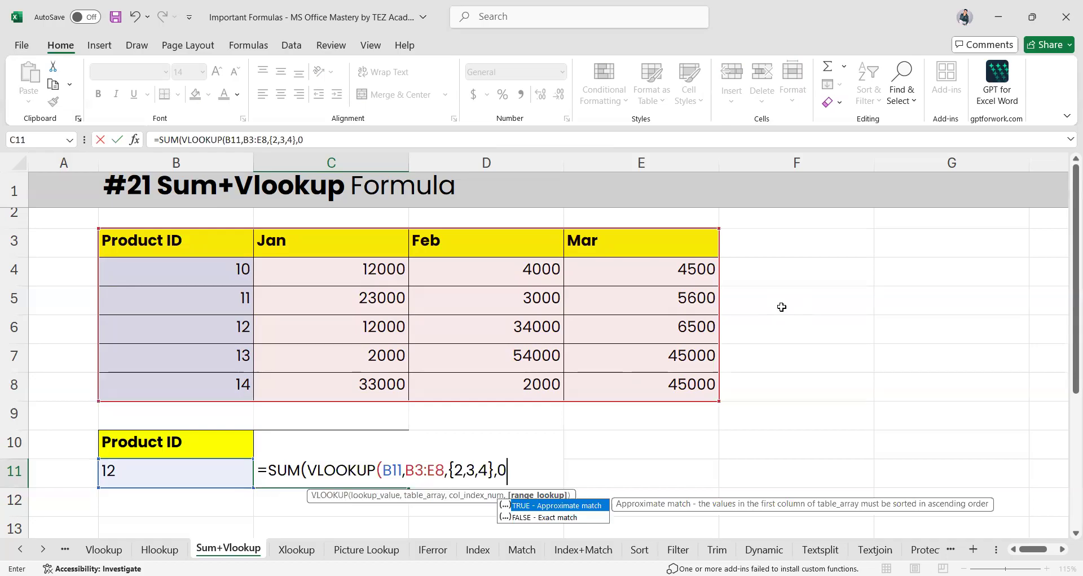
text())
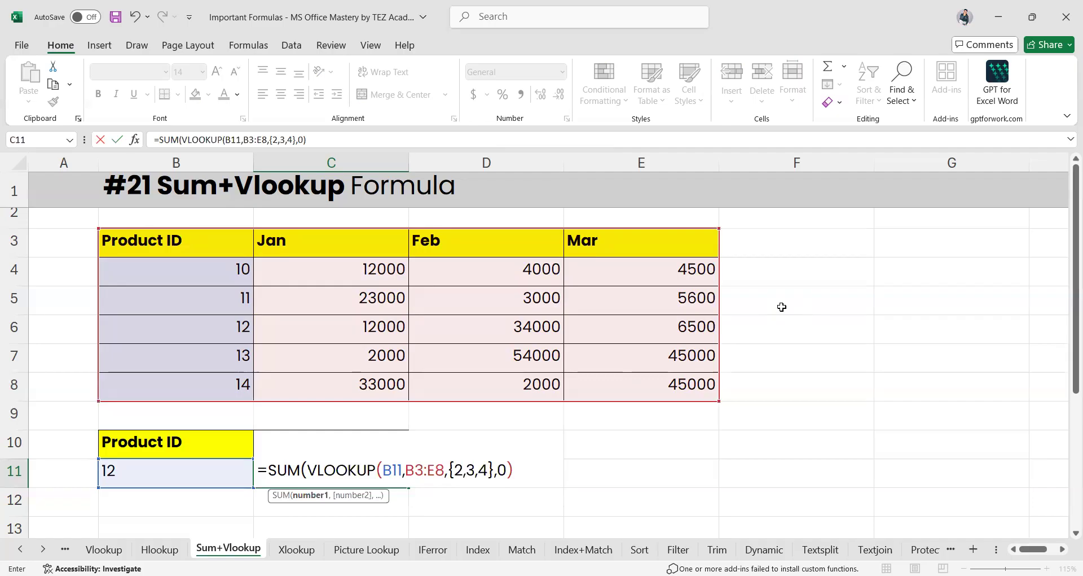
key(Return)
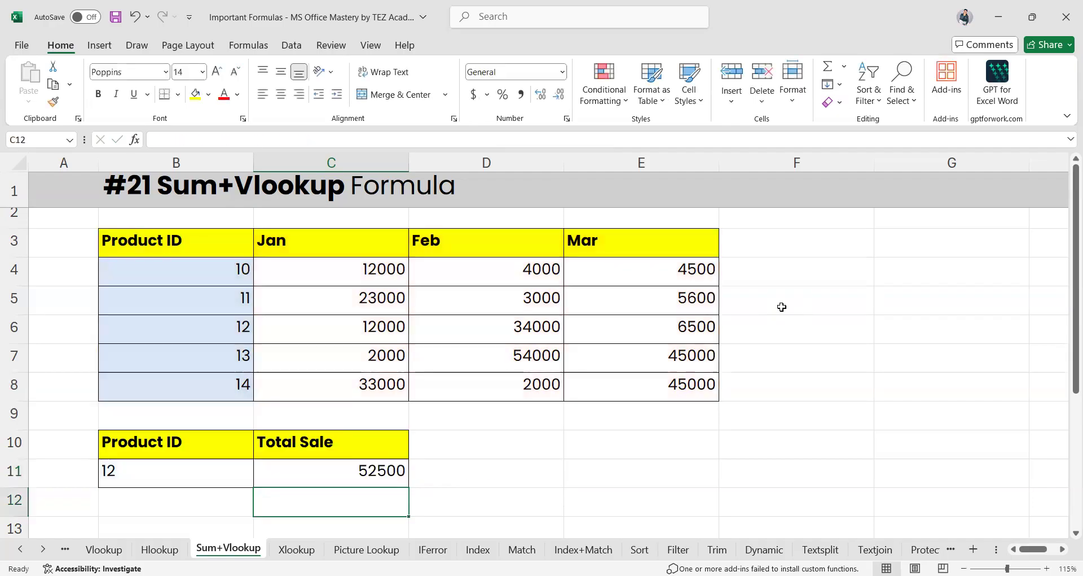
Enter Product ID 14 in B11 and check its sales figures, totalling 80000
click(180, 480)
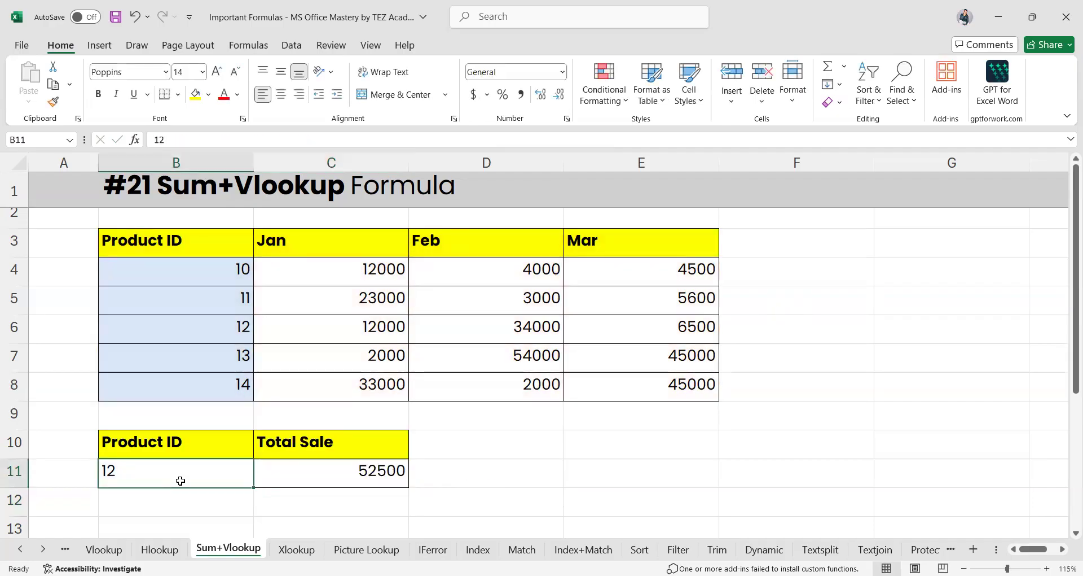
text(14)
key(Return)
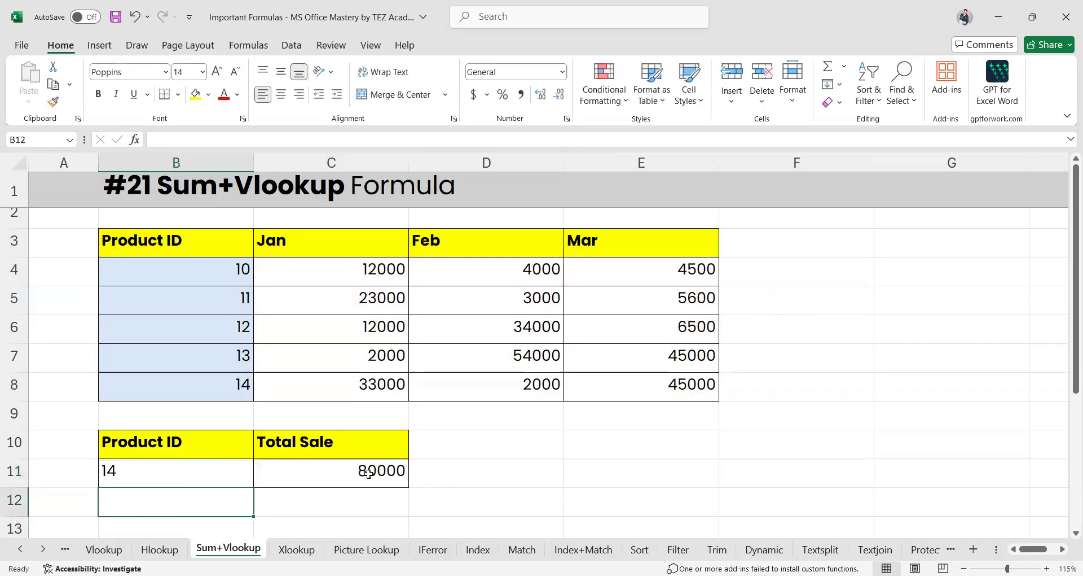
drag(671, 373, 372, 385)
click(592, 467)
ctrl+scroll(398, 367, down, 5)
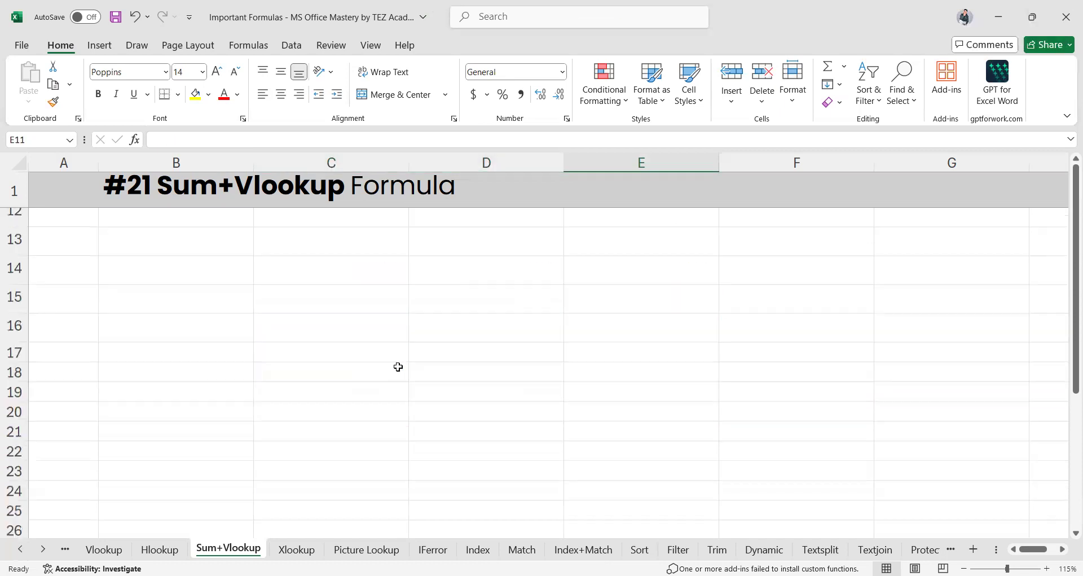
ctrl+scroll(398, 367, up, 4)
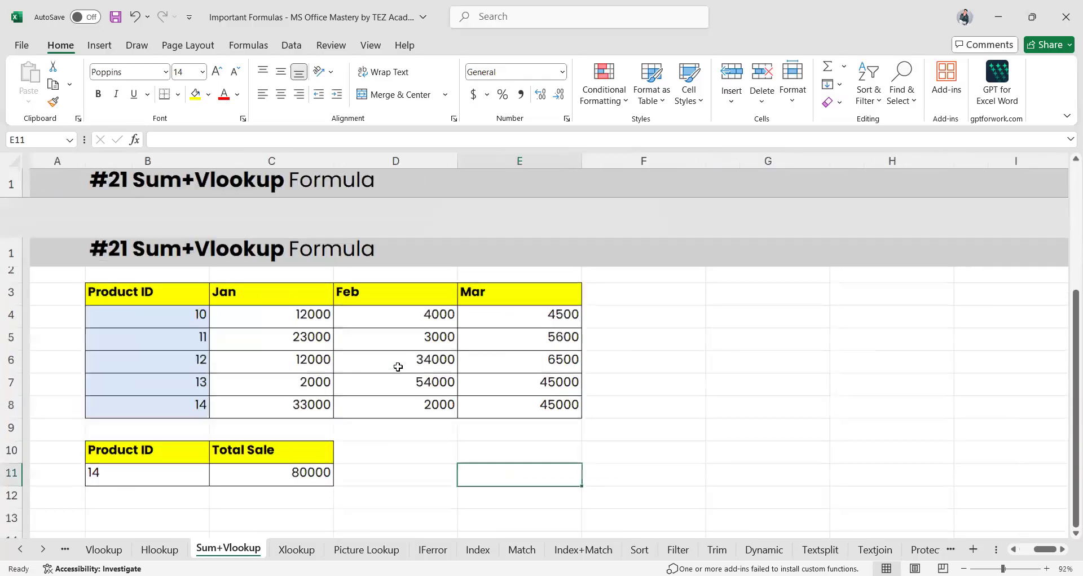
key(ctrl+Page_Down)
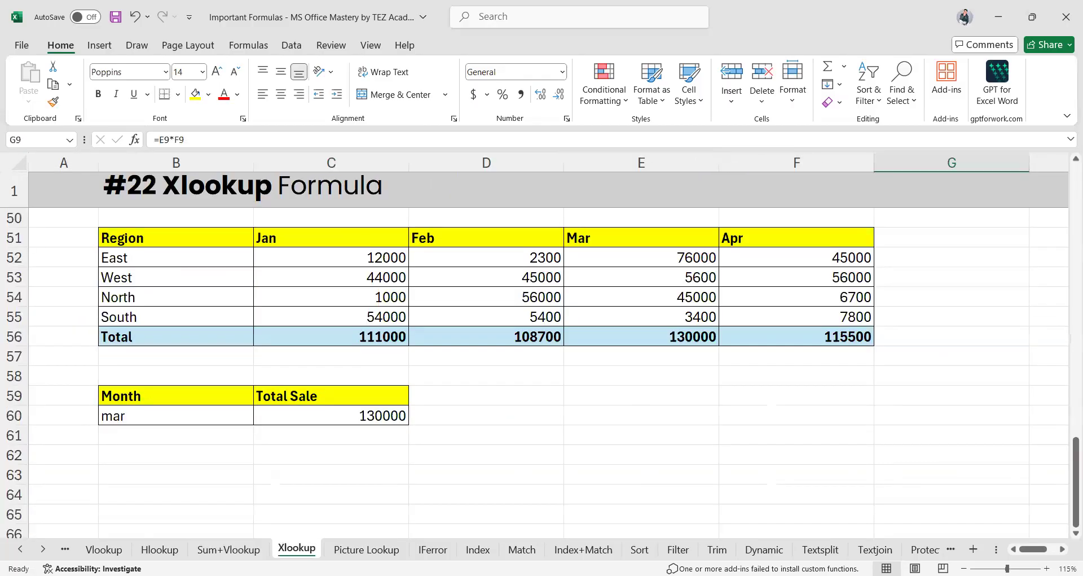
scroll(404, 310, up, 15)
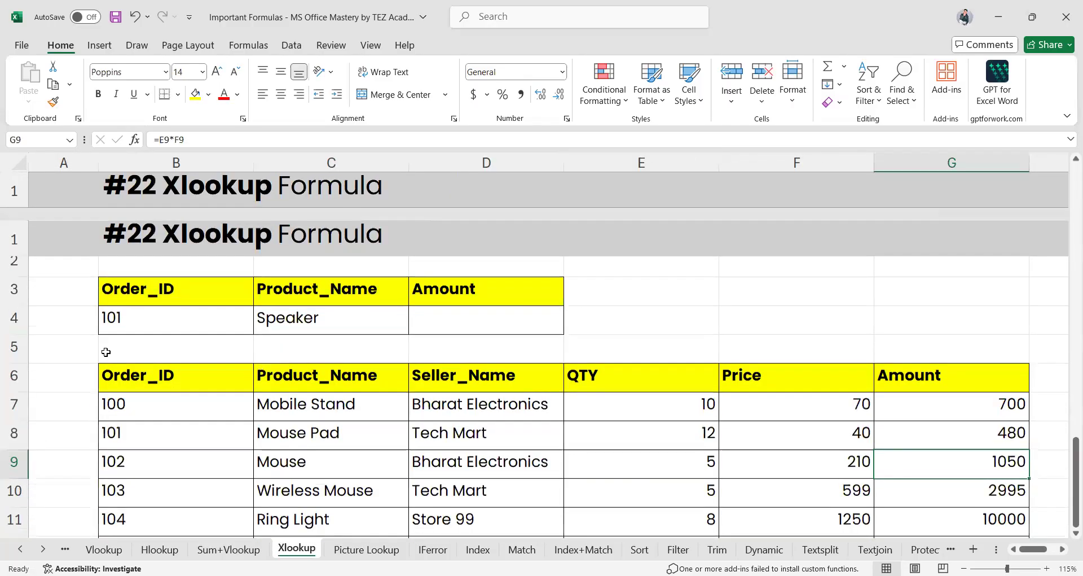
scroll(333, 372, right, 1)
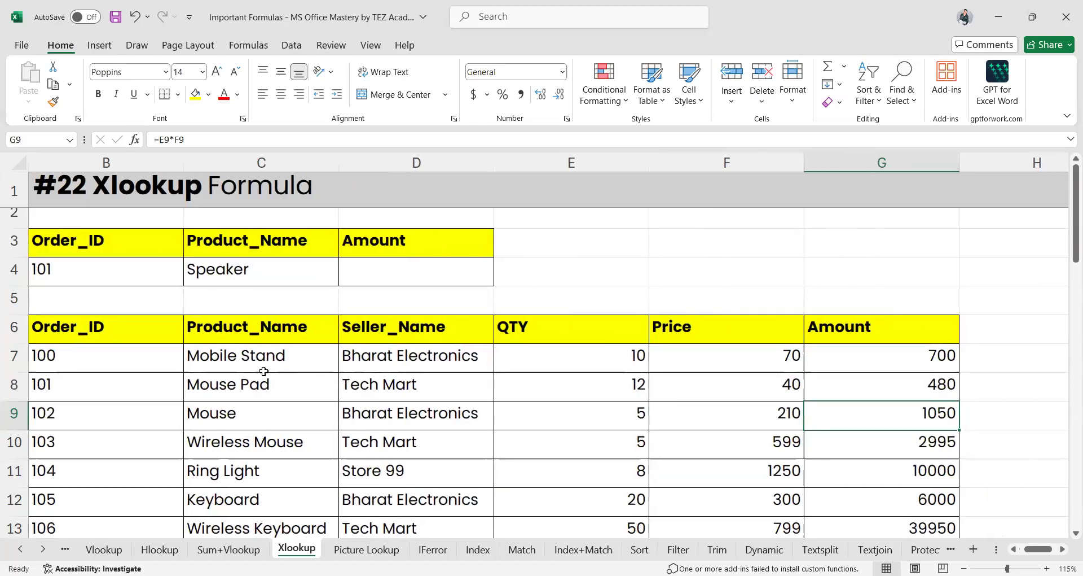
scroll(264, 370, up, 2)
scroll(264, 371, left, 1)
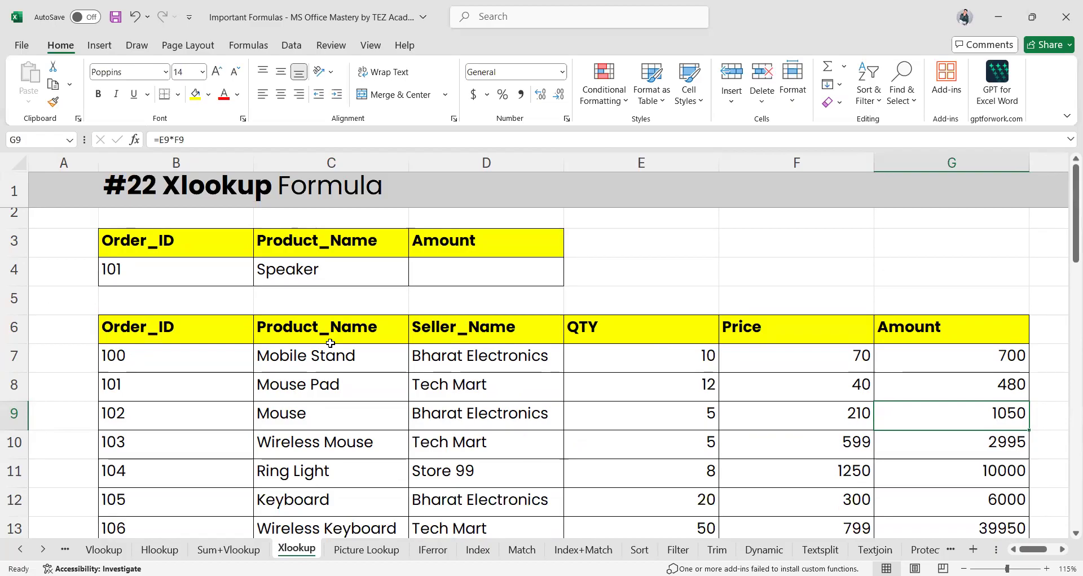
click(161, 331)
drag(183, 334, 178, 520)
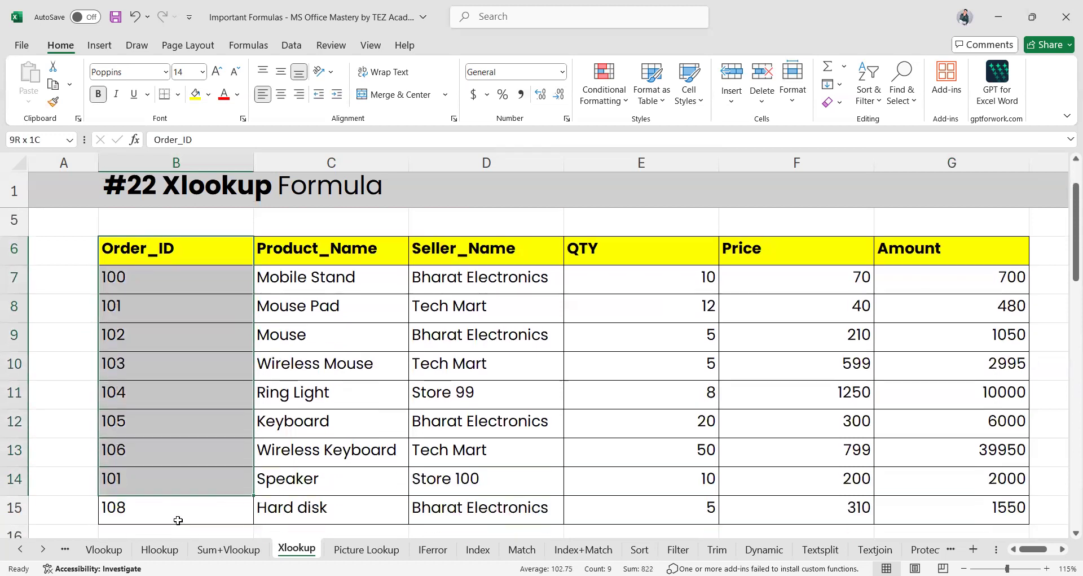
click(150, 248)
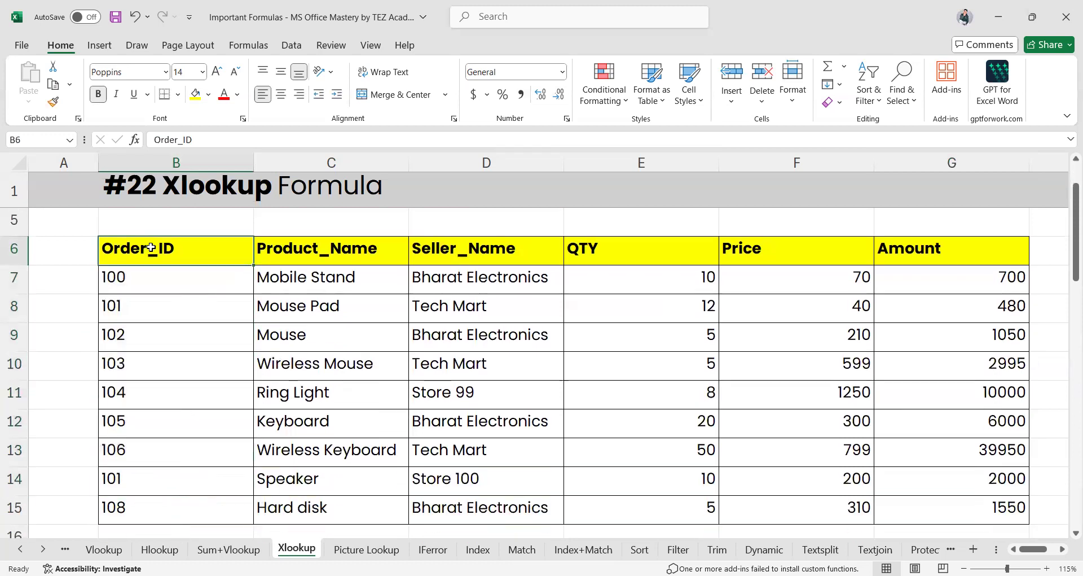
drag(210, 246, 706, 249)
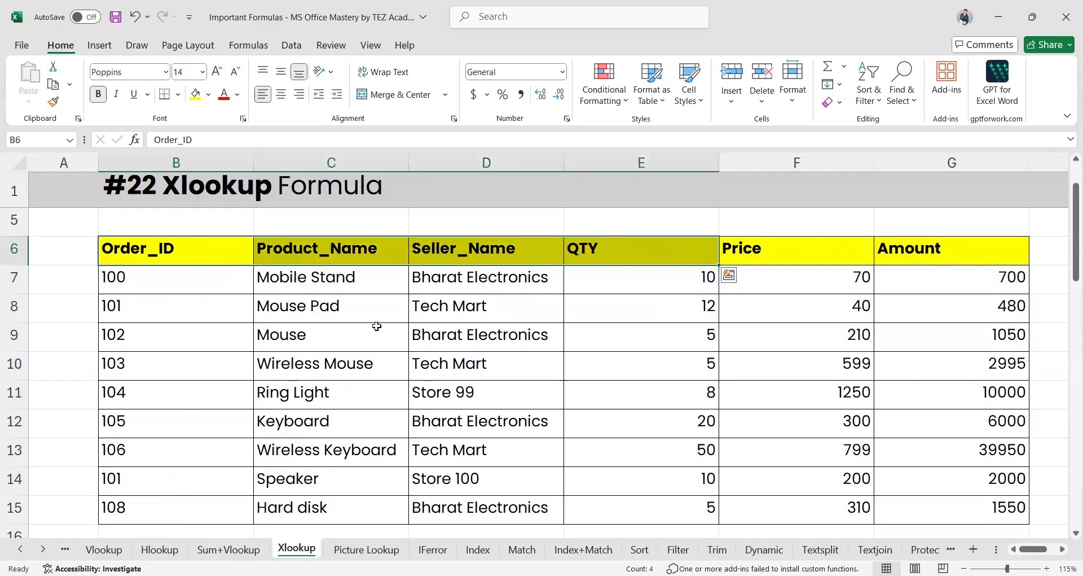
scroll(377, 326, up, 2)
scroll(374, 322, down, 2)
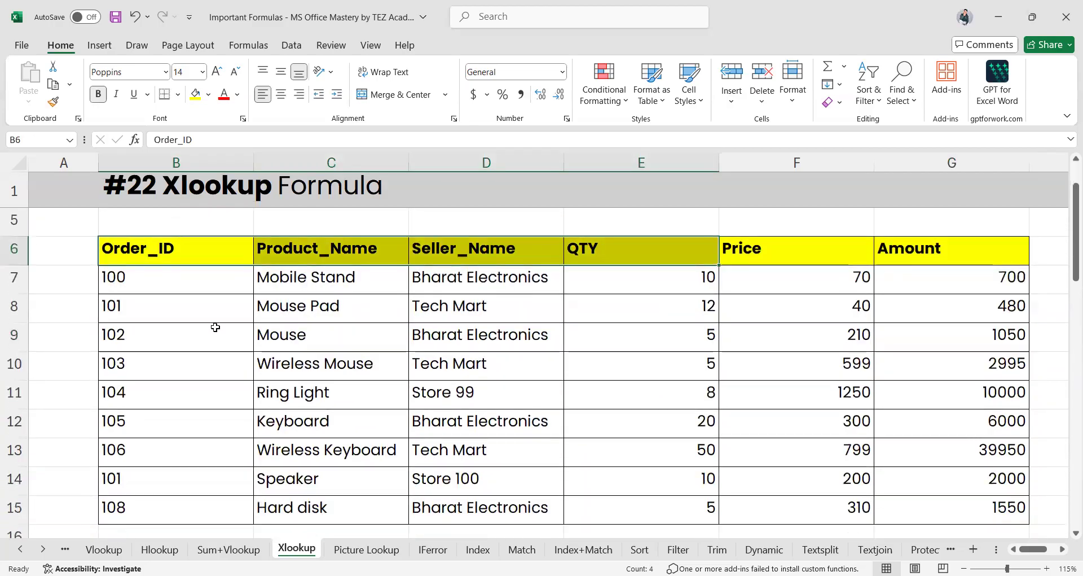
click(213, 328)
click(480, 255)
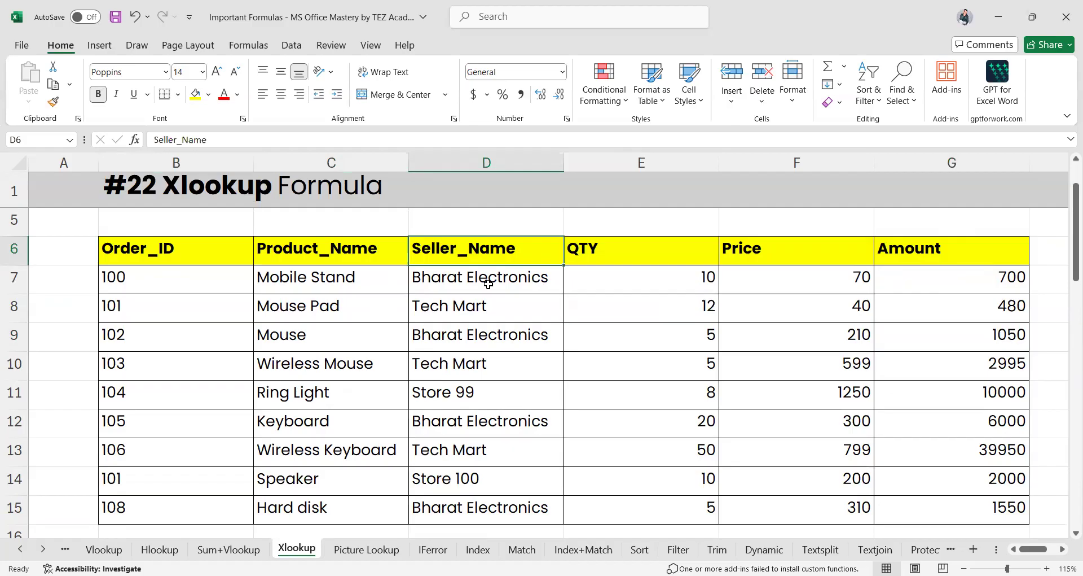
scroll(390, 316, up, 1)
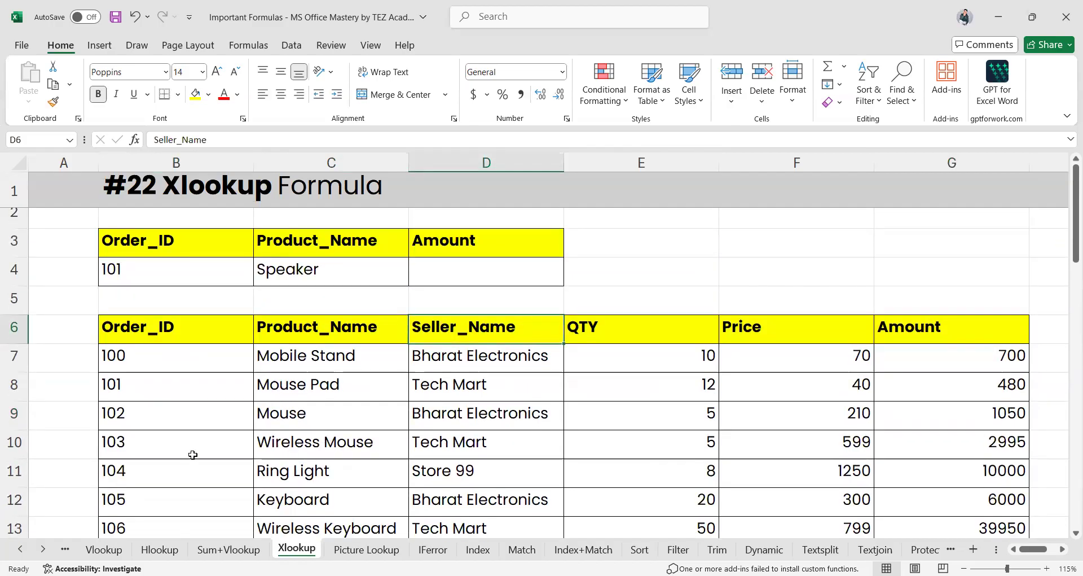
drag(141, 446, 769, 452)
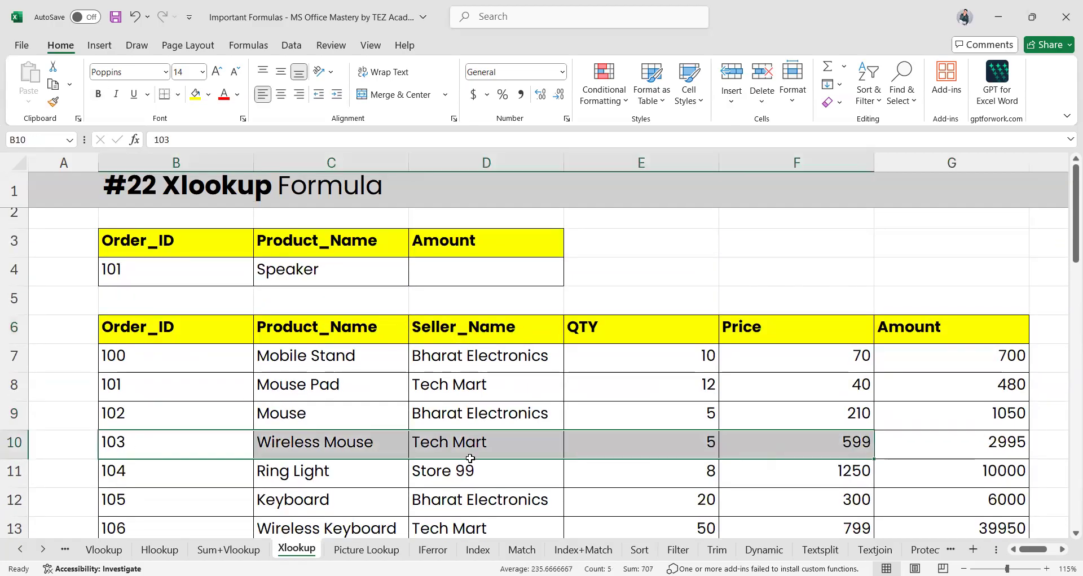
scroll(395, 356, down, 3)
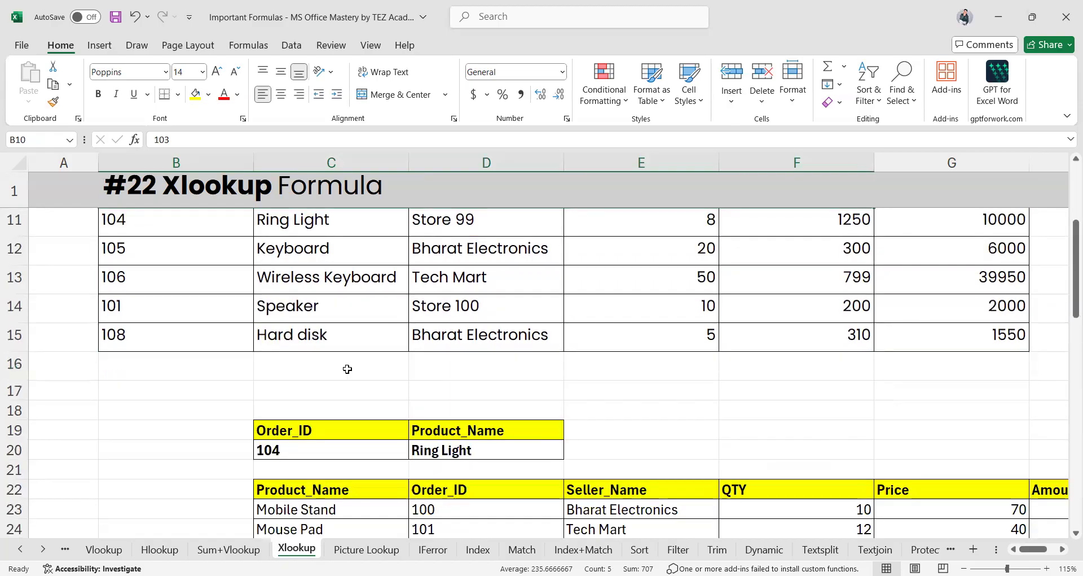
scroll(367, 274, up, 3)
click(141, 305)
click(205, 259)
click(307, 268)
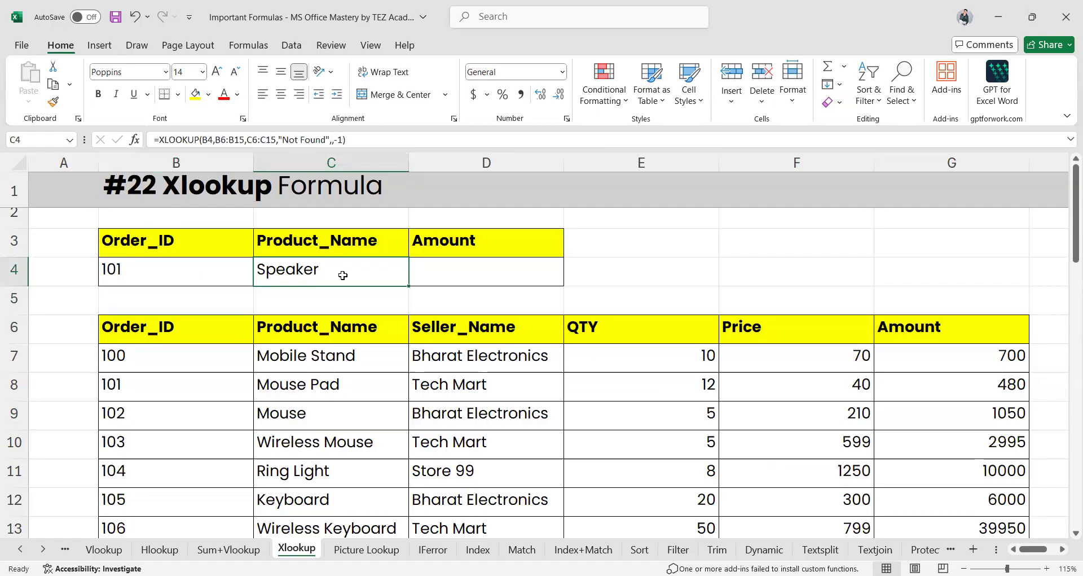
Reopen C4's XLOOKUP formula, currently returning Speaker, for in-cell editing
double_click(304, 272)
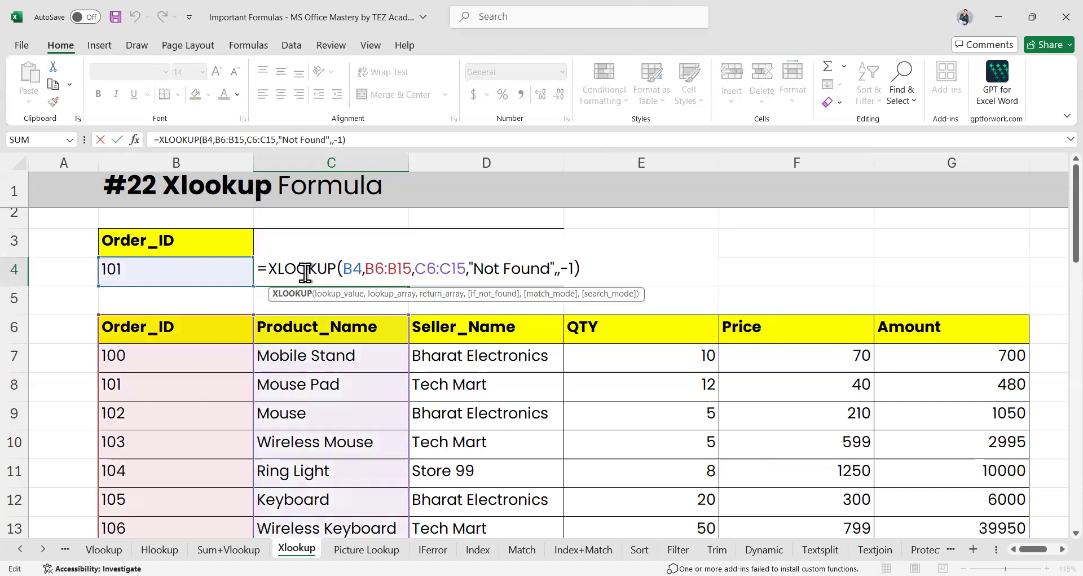
key(Return)
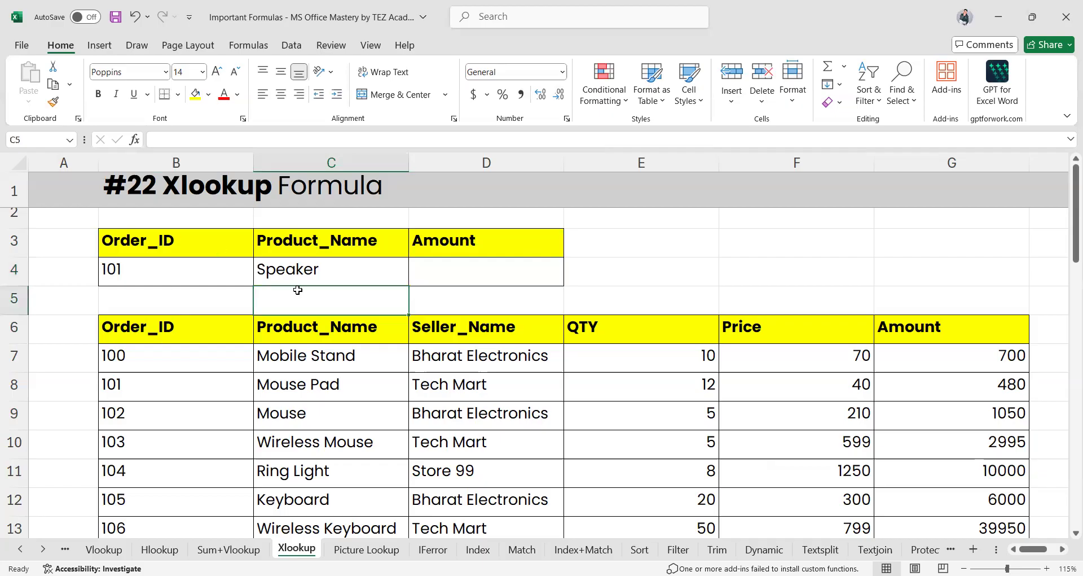
click(326, 269)
key(F2)
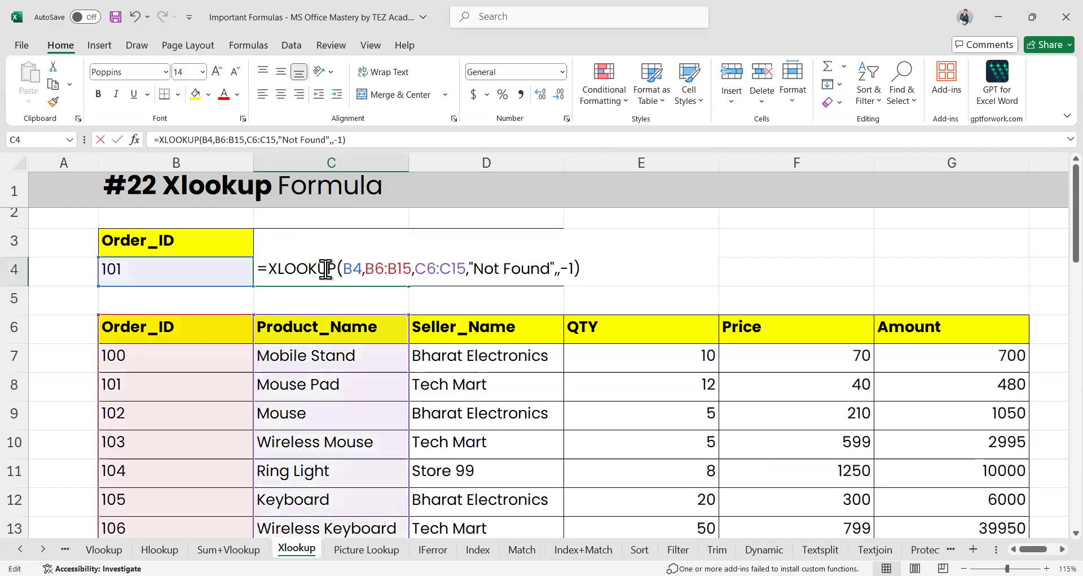
Step past B4, B6:B15 and C6:C15, then delete the "Not Found" and -1 arguments
click(351, 269)
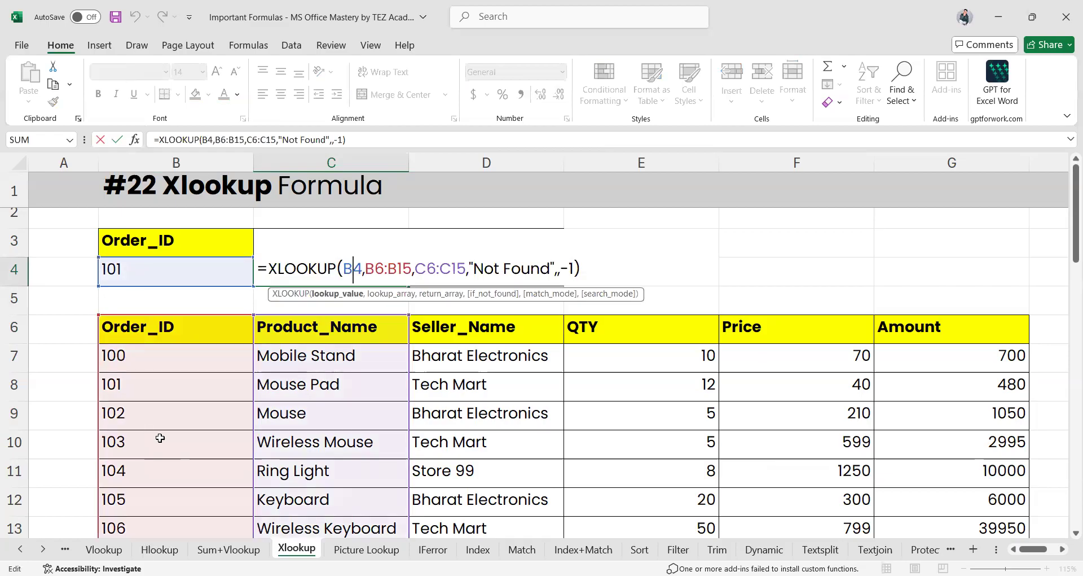
click(367, 268)
drag(367, 265, 412, 273)
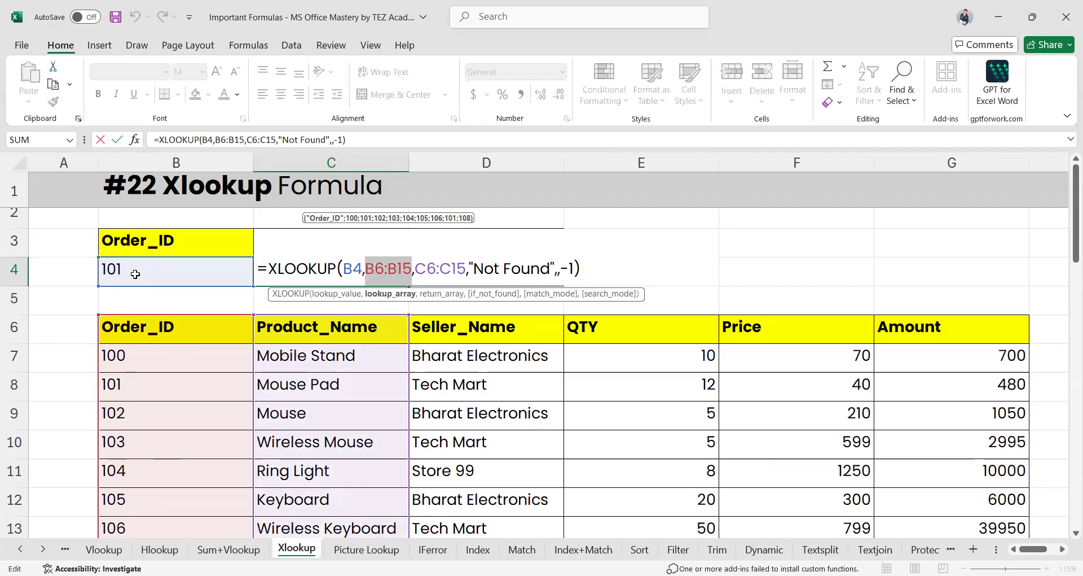
click(415, 269)
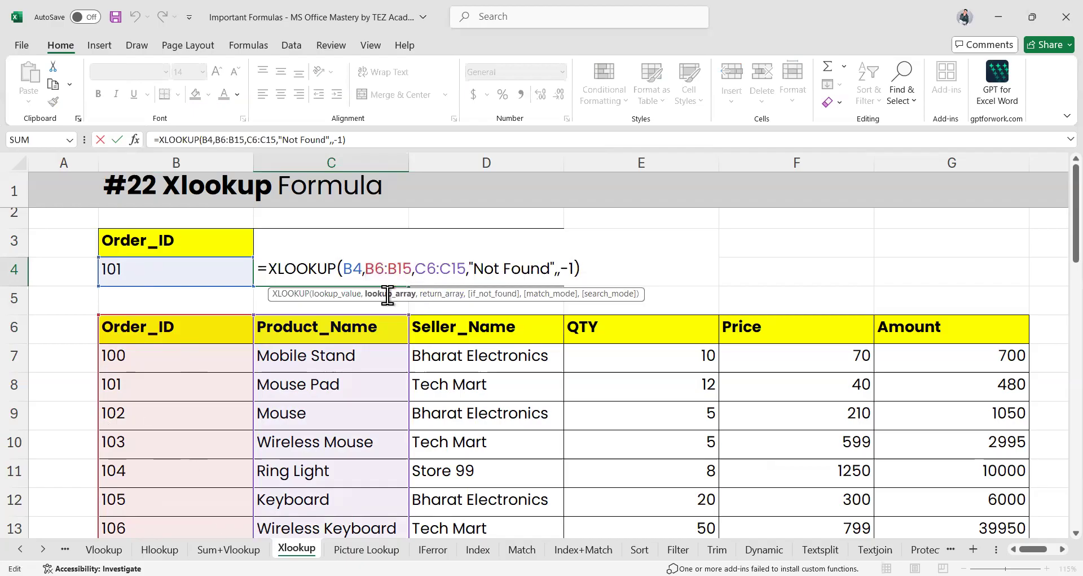
key(Right)
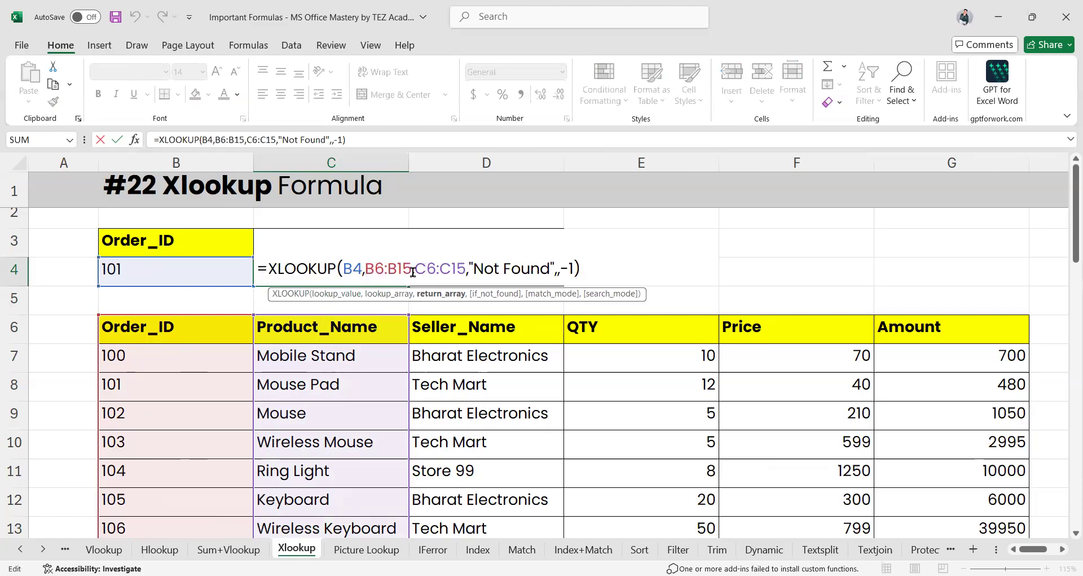
drag(413, 272, 466, 272)
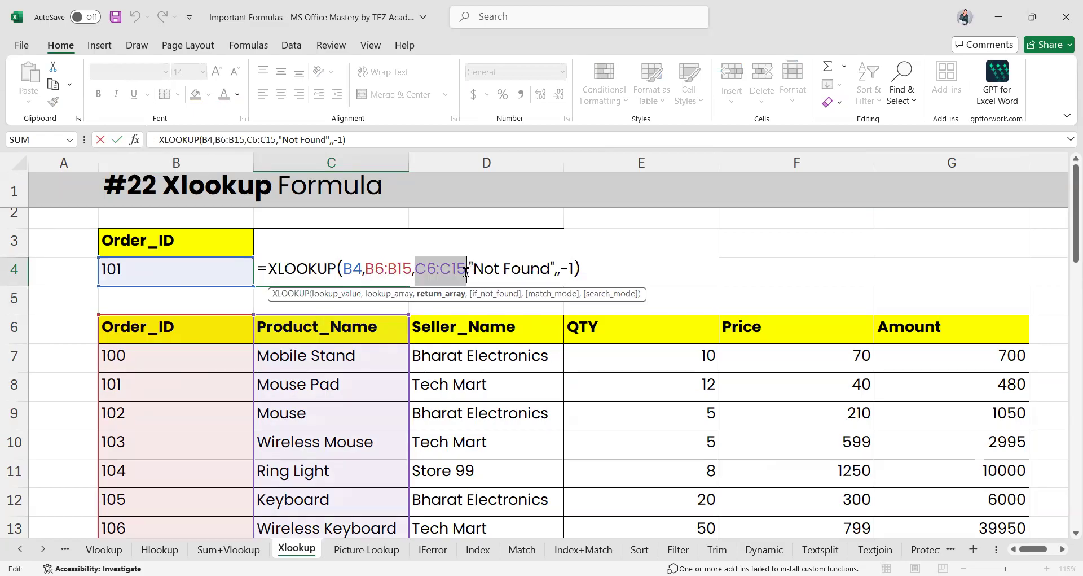
key(Right)
key(Right)
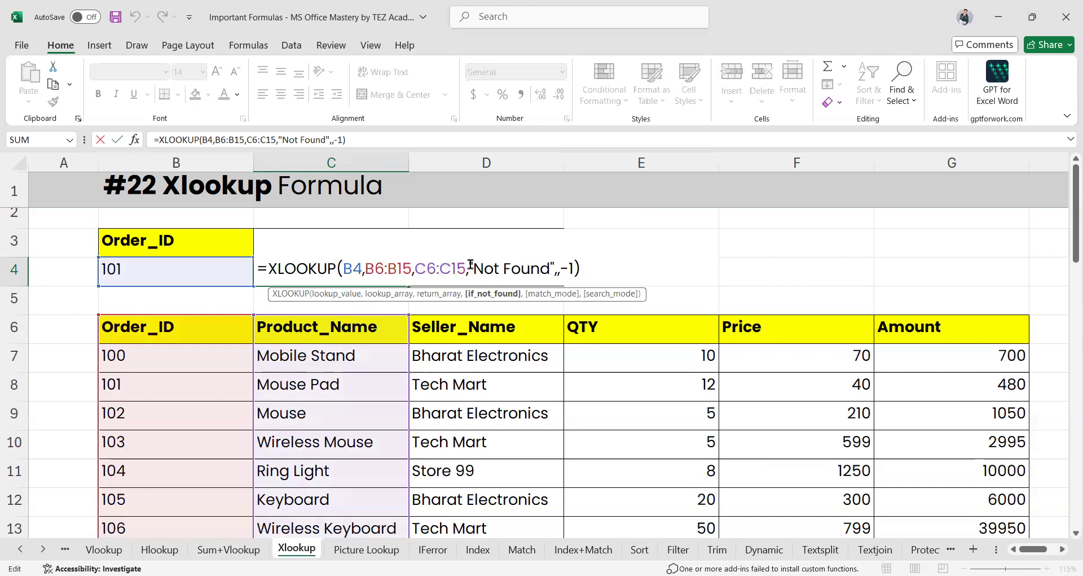
shift+click(574, 268)
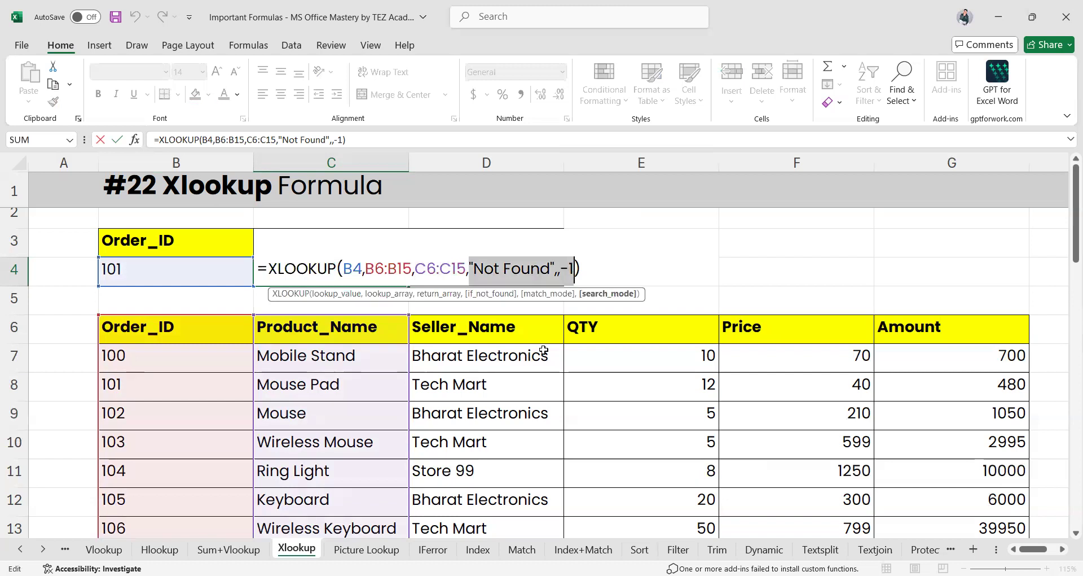
key(BackSpace)
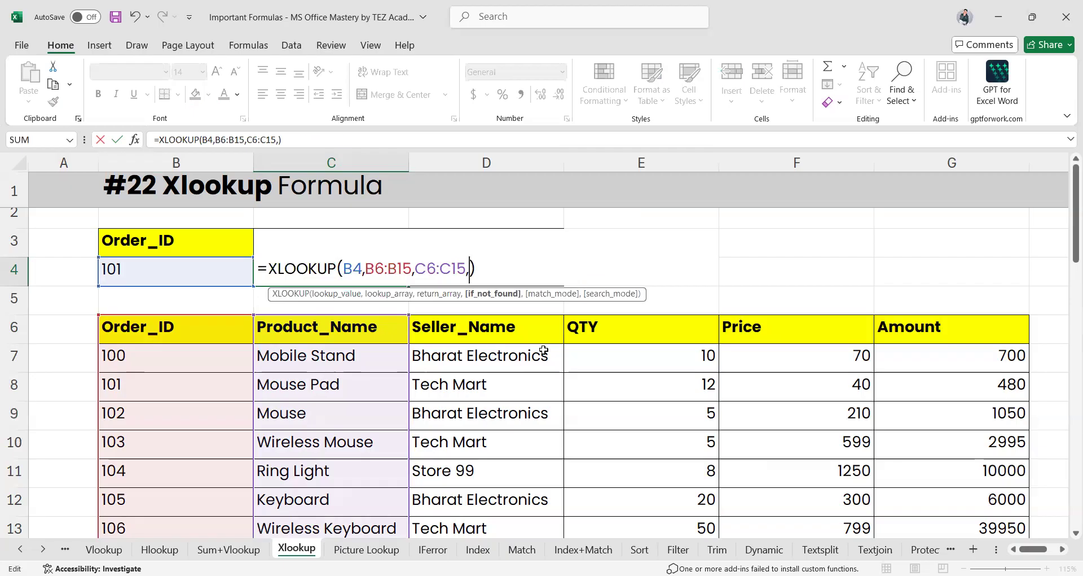
Remove the trailing comma and enter C4's formula, which returns Mouse Pad
key(BackSpace)
key(Return)
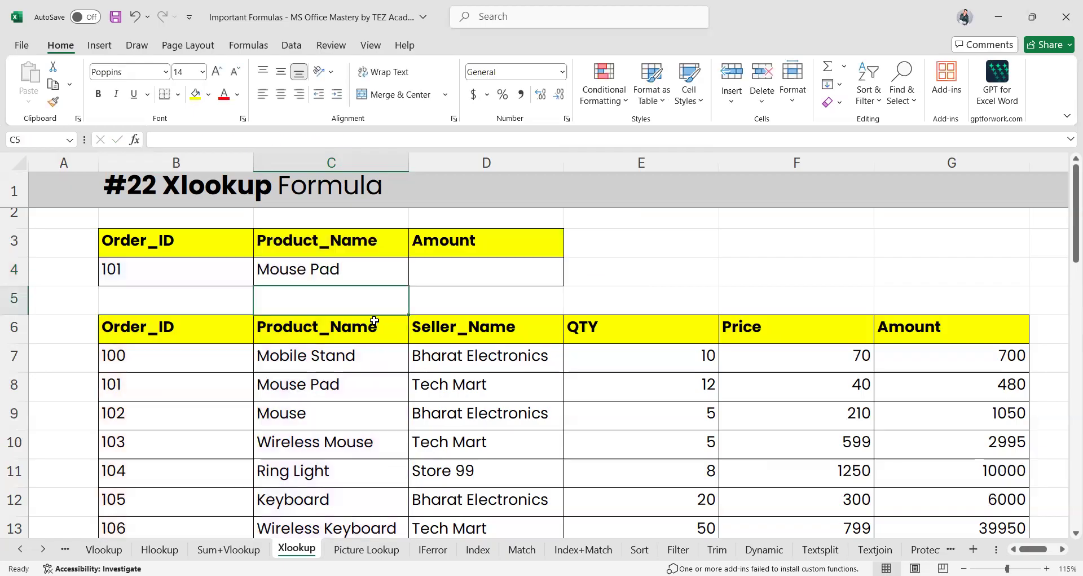
click(291, 263)
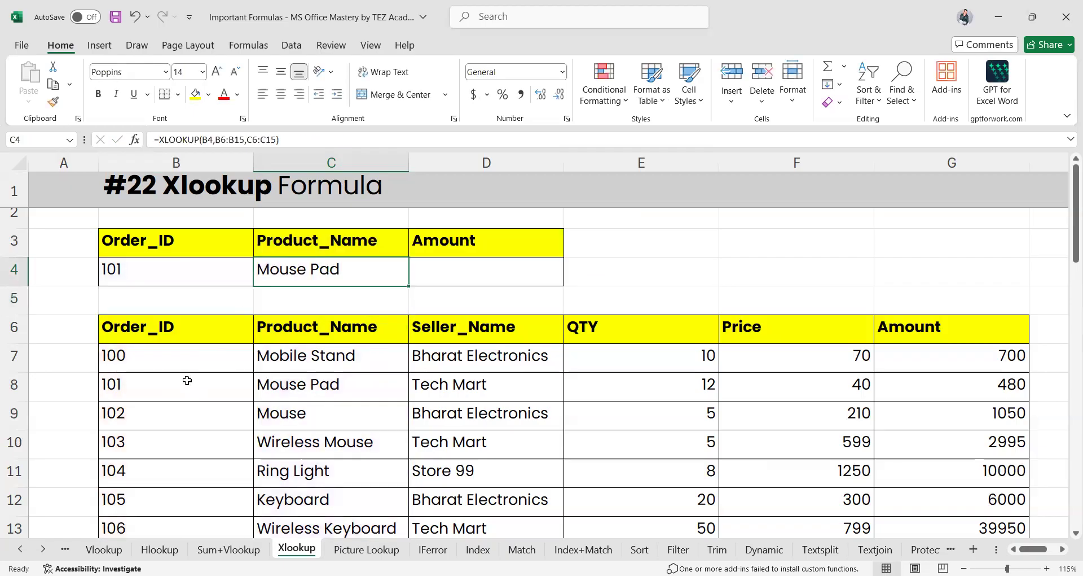
click(322, 384)
click(324, 273)
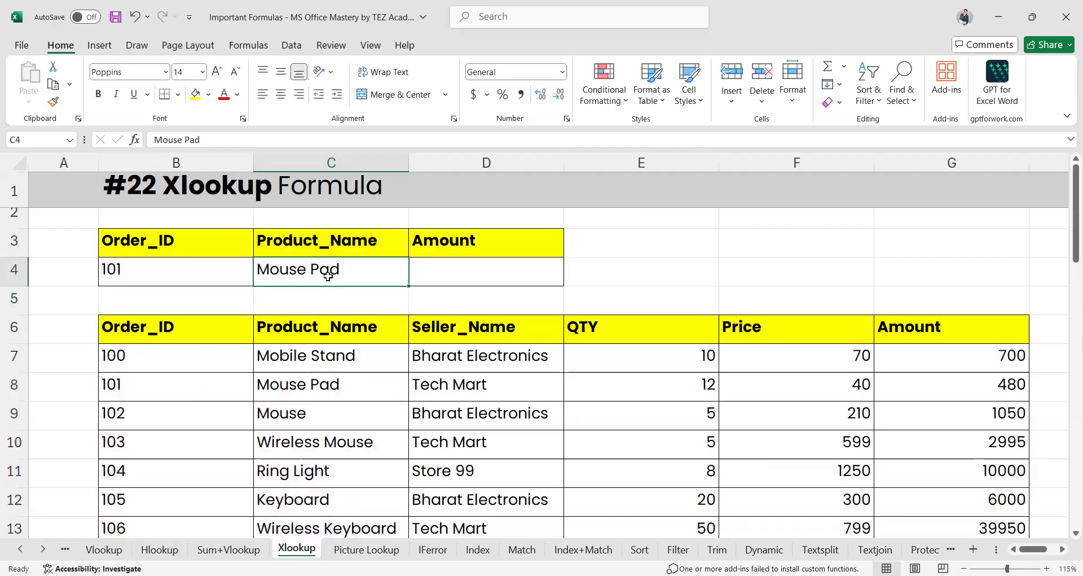
Enter Order_ID 105 in B4 and compare with order 105's Keyboard row
click(148, 275)
text(105)
key(Return)
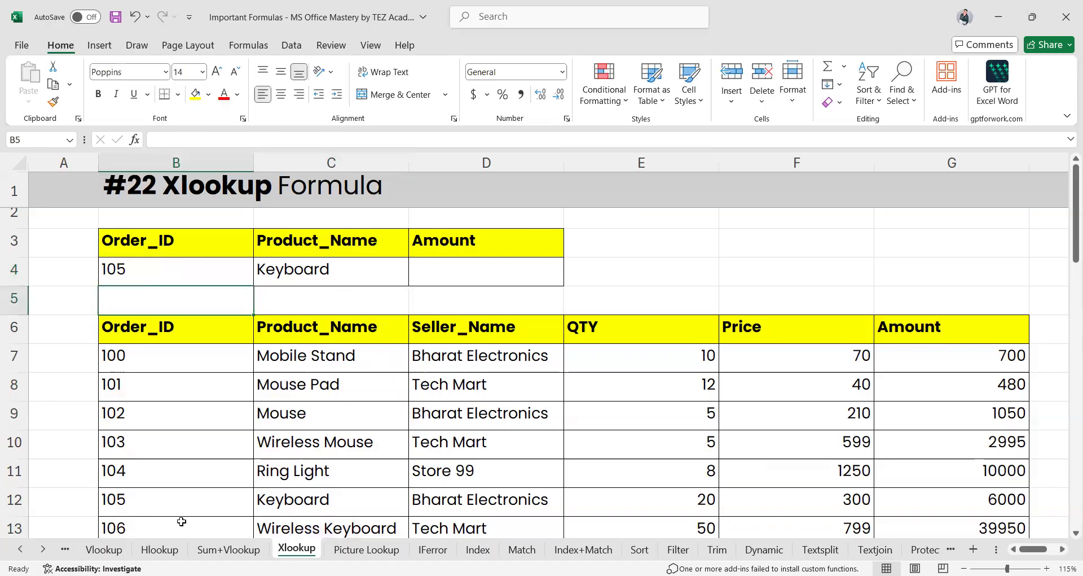
drag(199, 503, 302, 506)
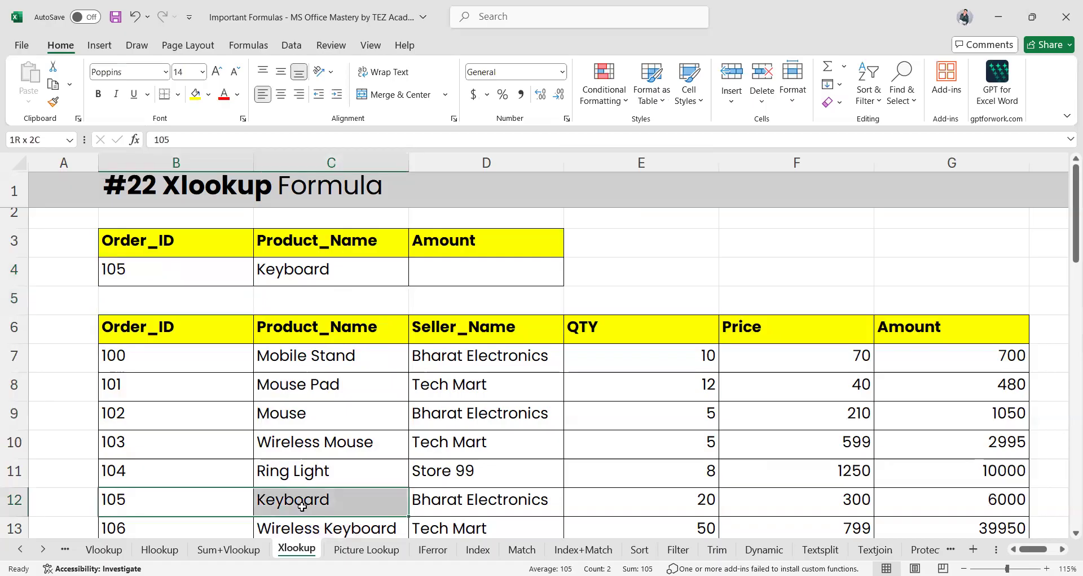
Add "Not Found" as the if_not_found argument of C4's XLOOKUP
click(331, 273)
double_click(330, 272)
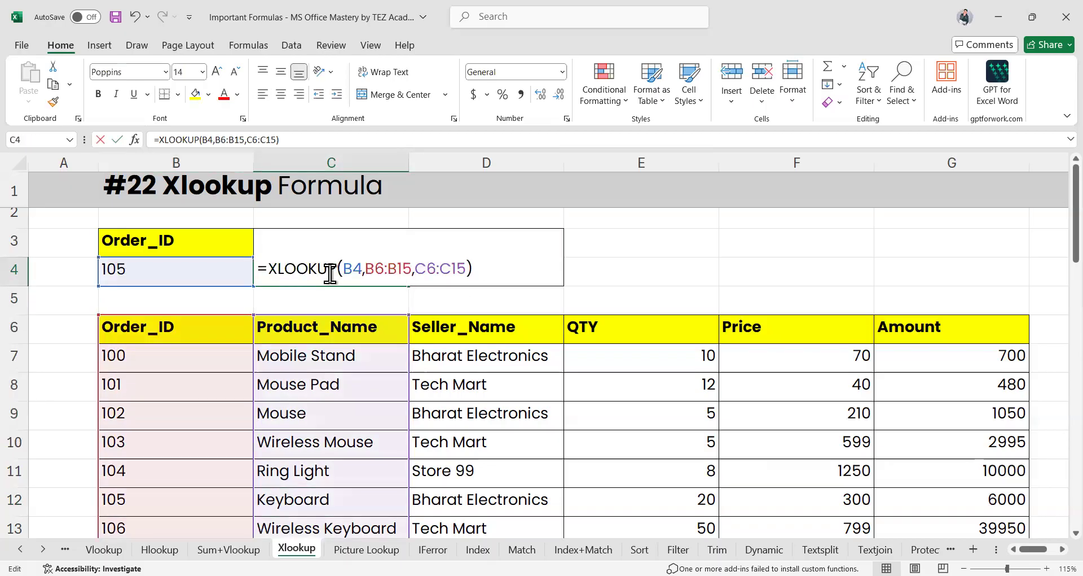
key(Left)
text(,)
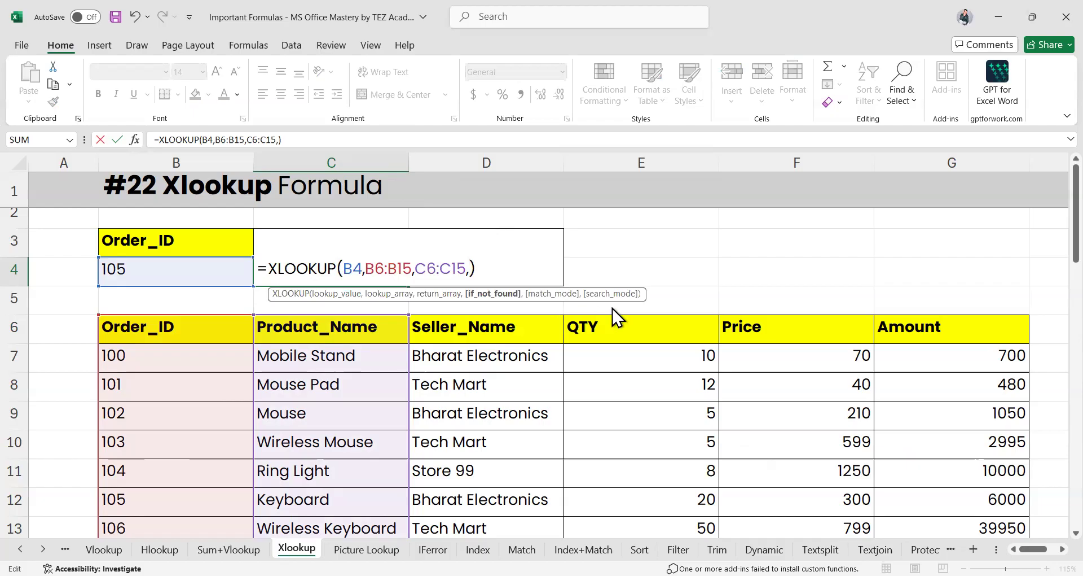
text("Not Found",)
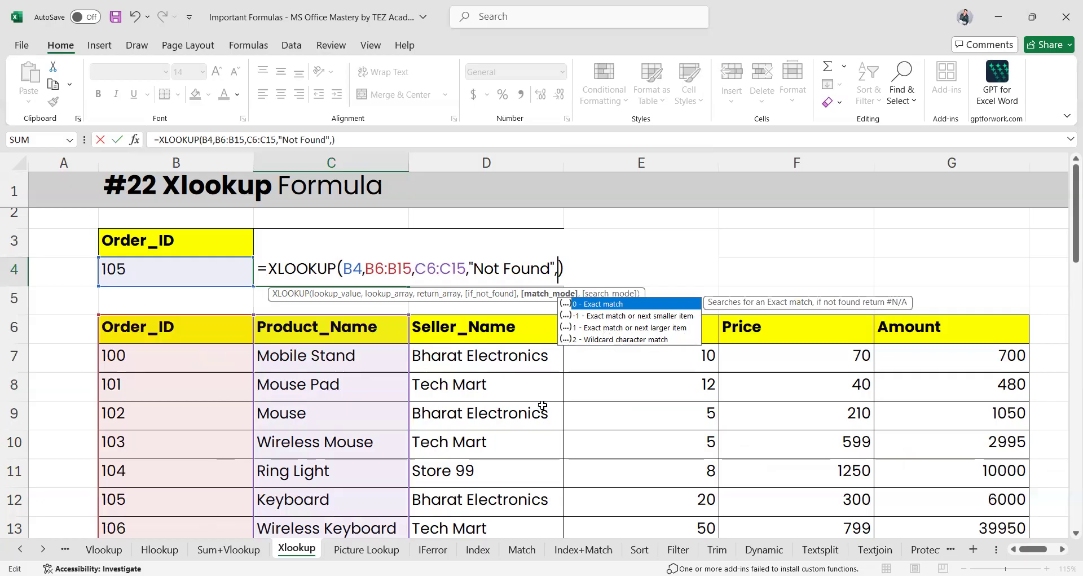
key(Right)
Set C4's match mode to 0 for exact match and enter the formula
text(0)
key(Return)
click(284, 269)
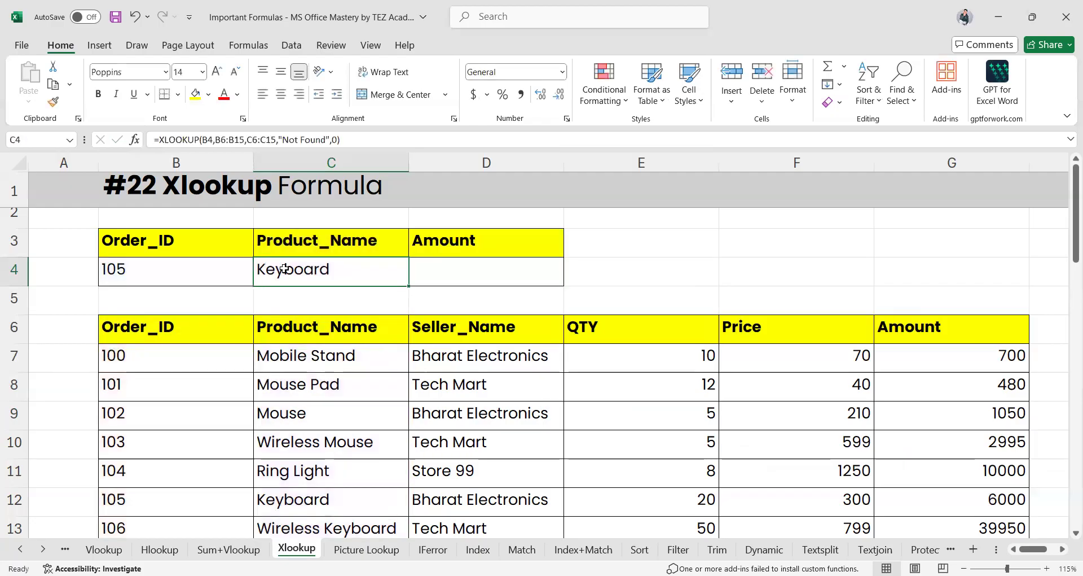
double_click(285, 270)
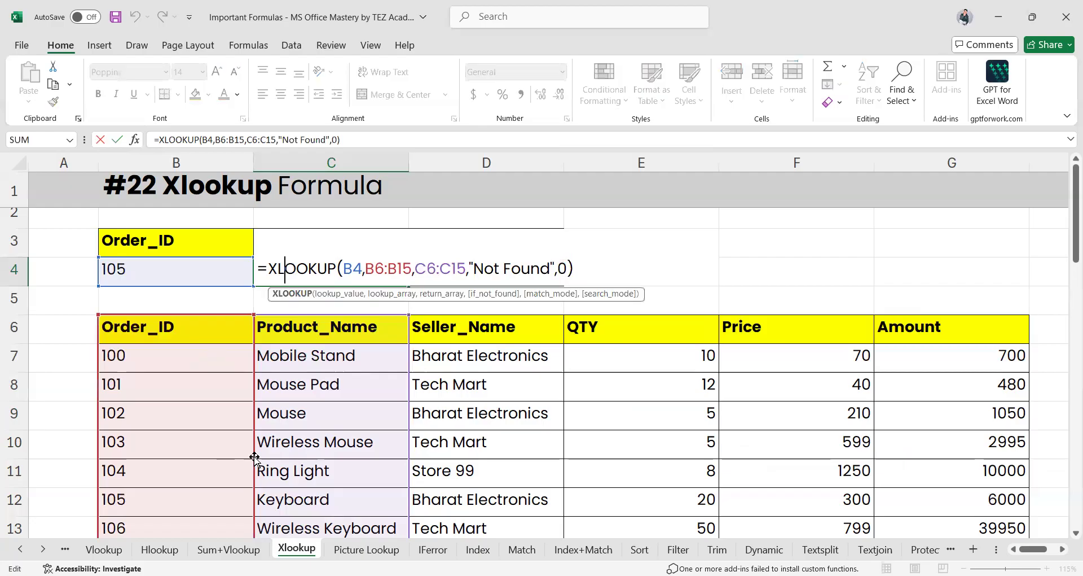
scroll(255, 457, down, 2)
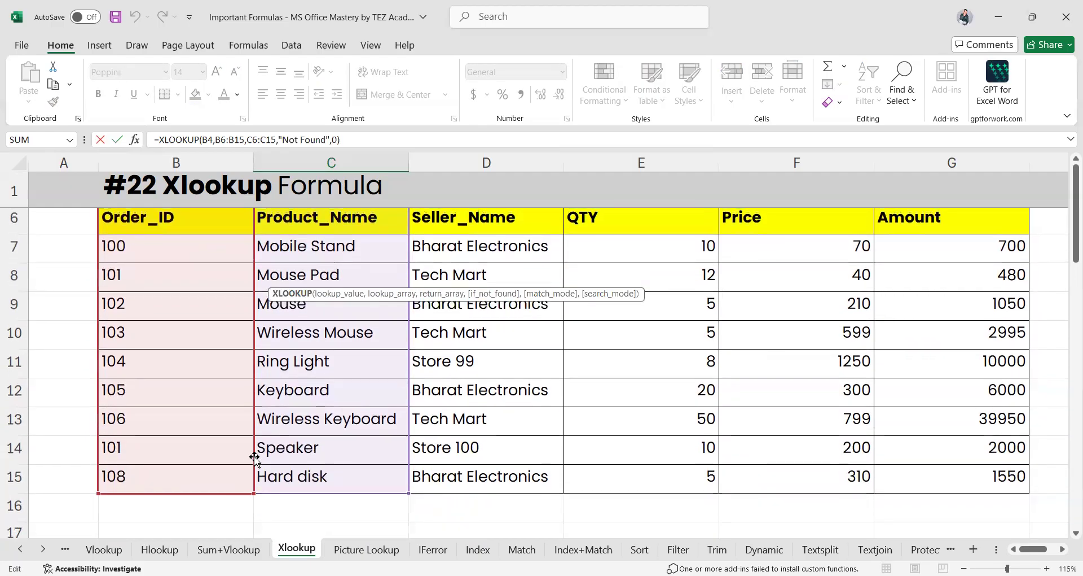
scroll(254, 457, up, 2)
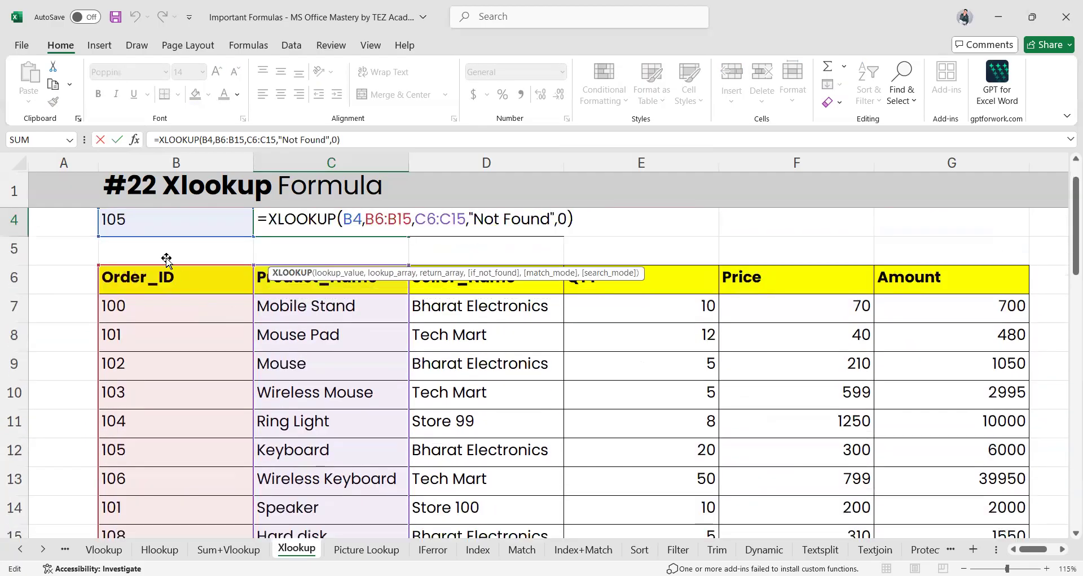
Test missing Order_ID 109 in B4, which makes C4 show Not Found
click(169, 220)
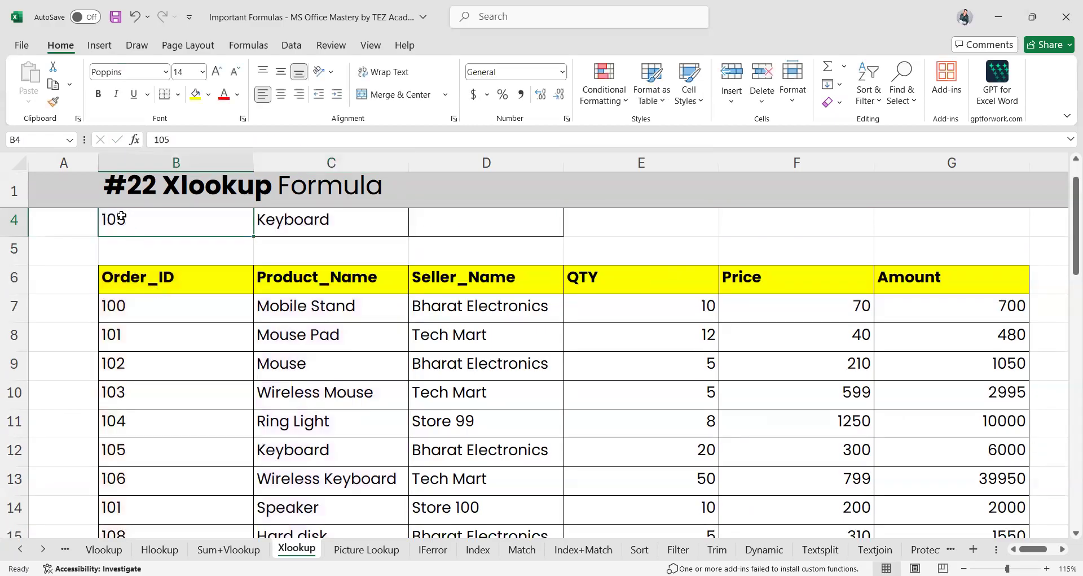
text(109)
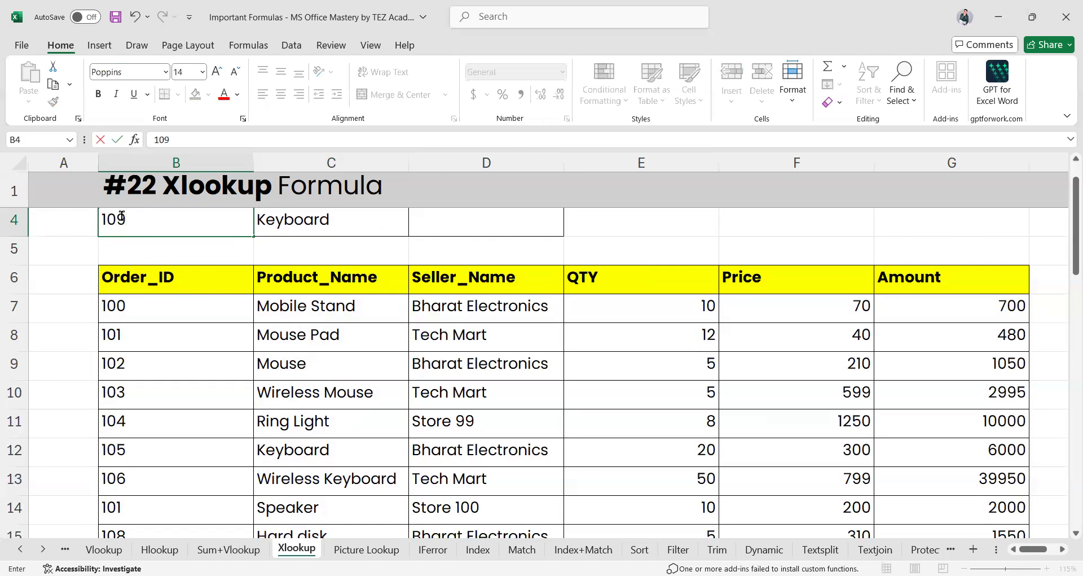
key(Return)
scroll(346, 390, down, 1)
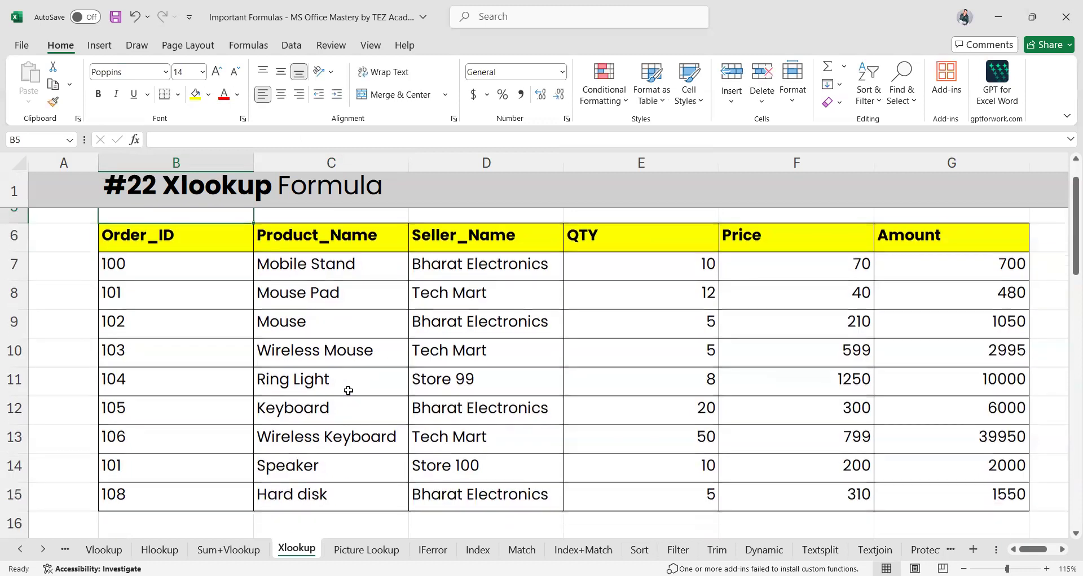
scroll(238, 500, up, 2)
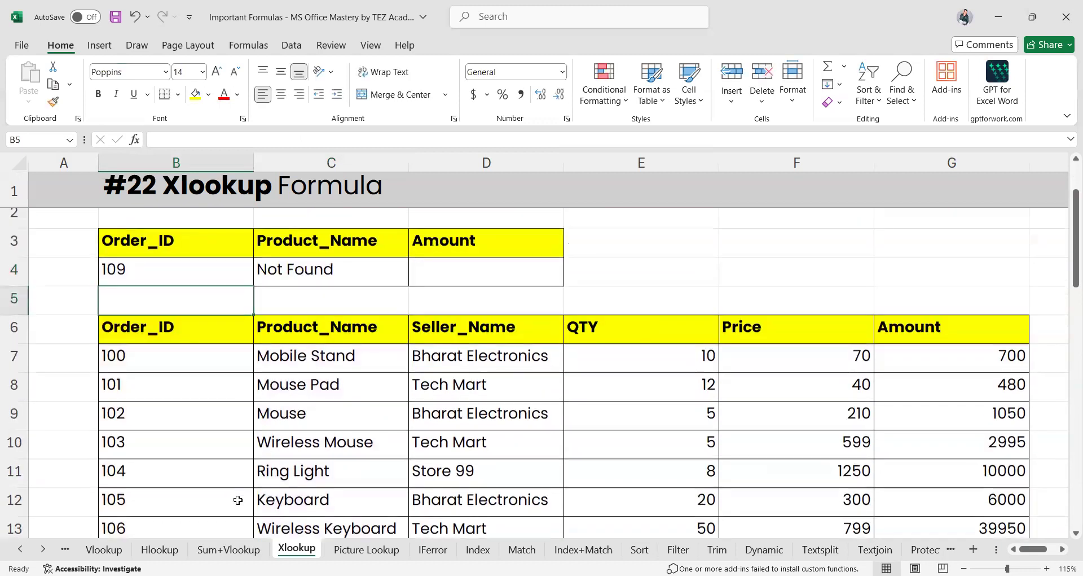
click(338, 269)
double_click(339, 269)
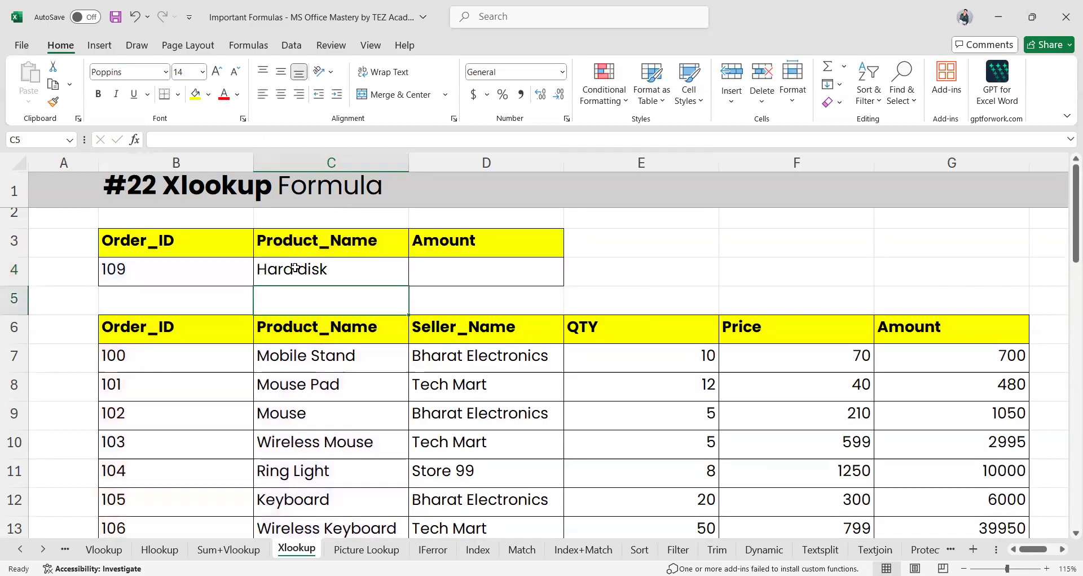
Apply match mode -1 and confirm C4 returns Hard disk from order 108
click(295, 267)
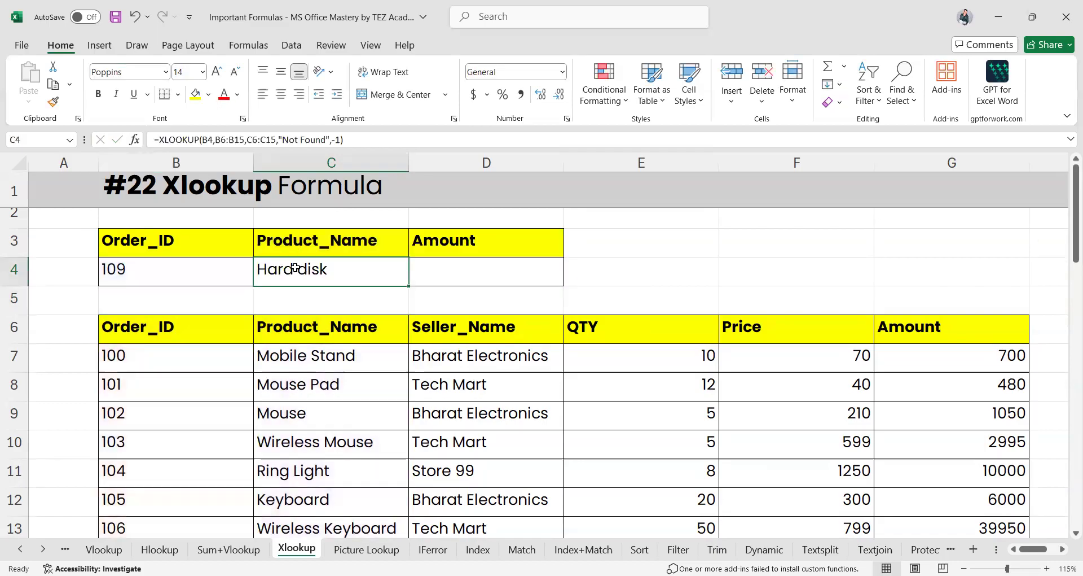
scroll(296, 267, down, 2)
scroll(259, 226, up, 3)
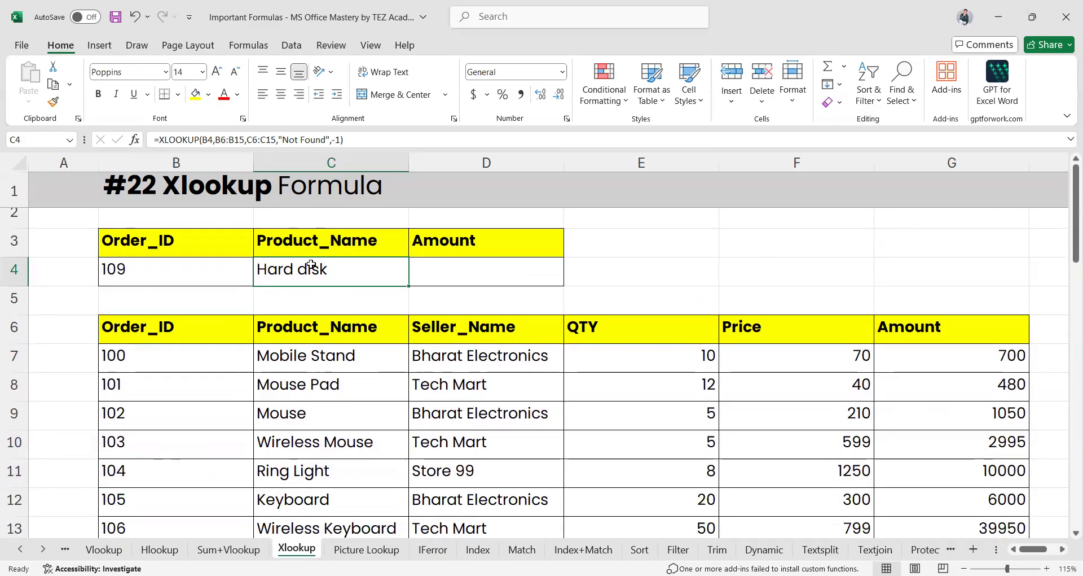
scroll(209, 451, down, 2)
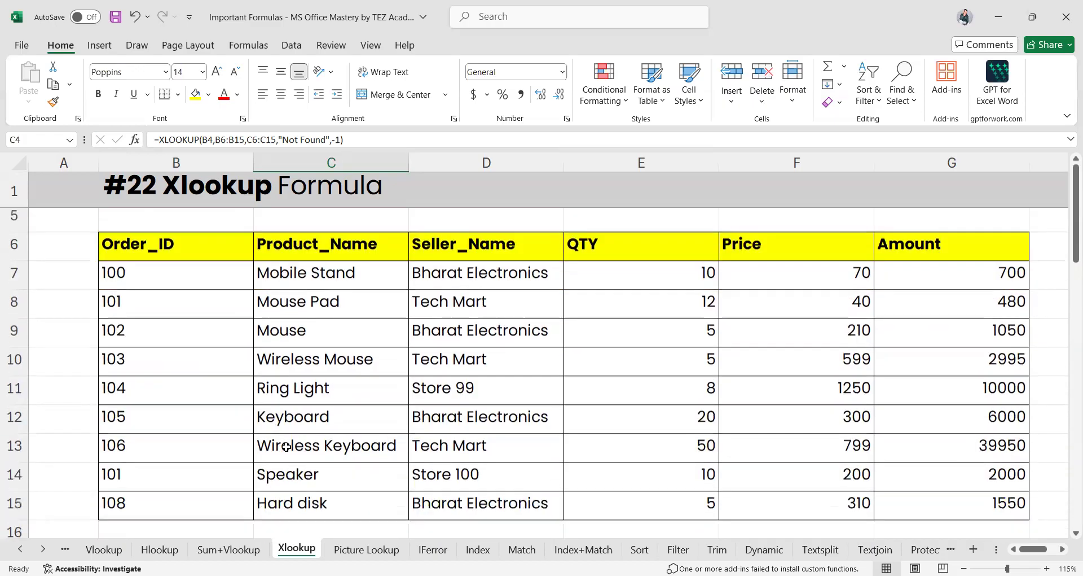
click(167, 459)
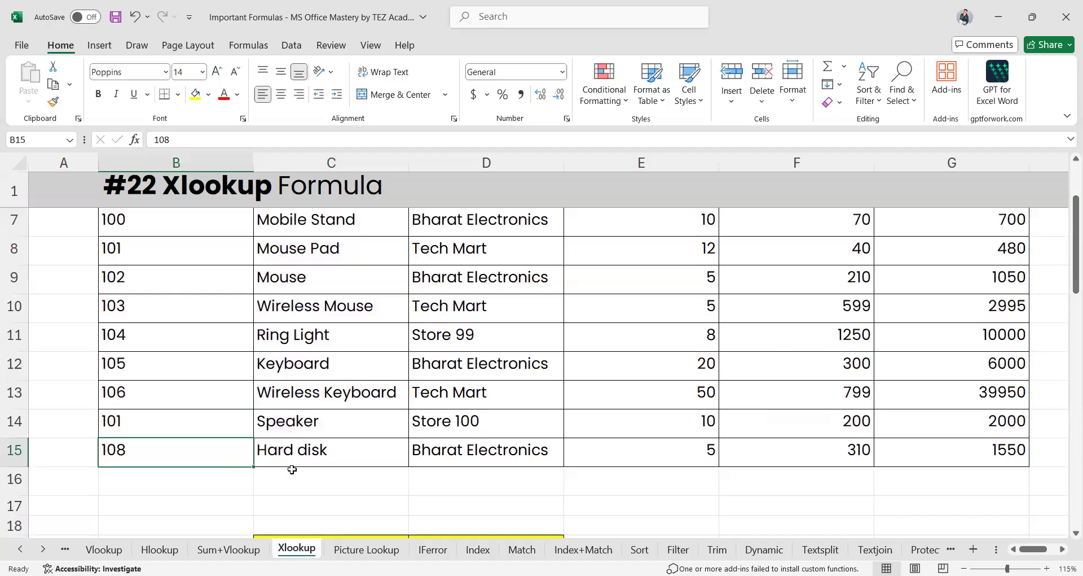
click(292, 466)
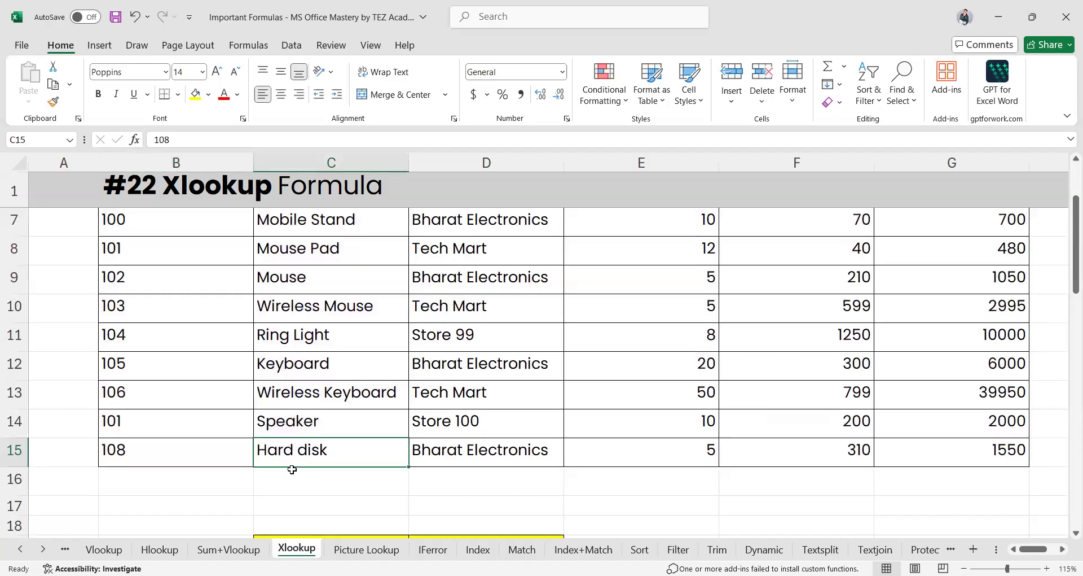
scroll(290, 471, up, 2)
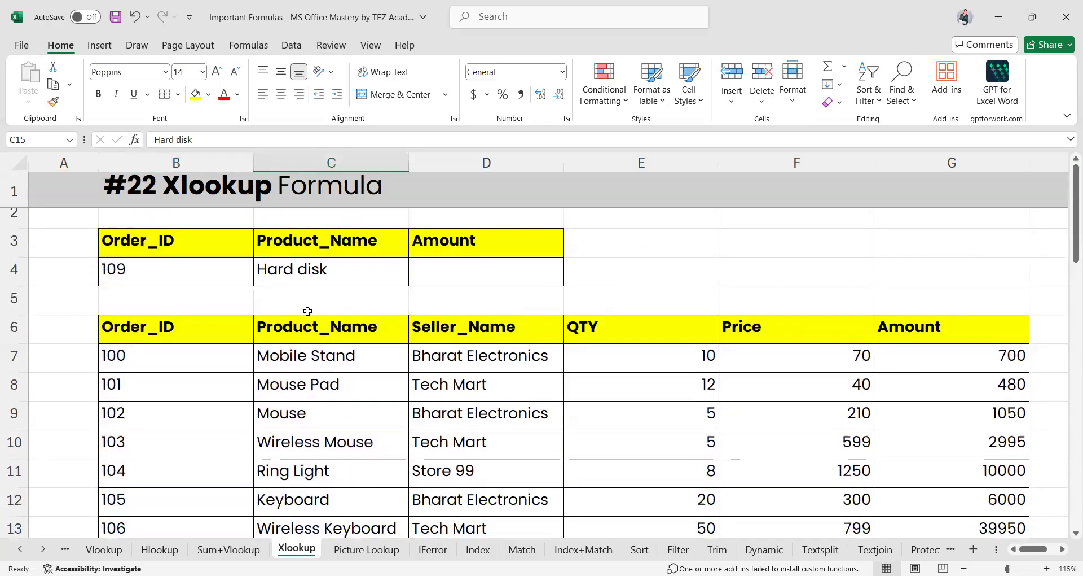
click(297, 274)
Enter Order_ID 99 in B4 and change C4's match mode from -1 to 1
click(167, 271)
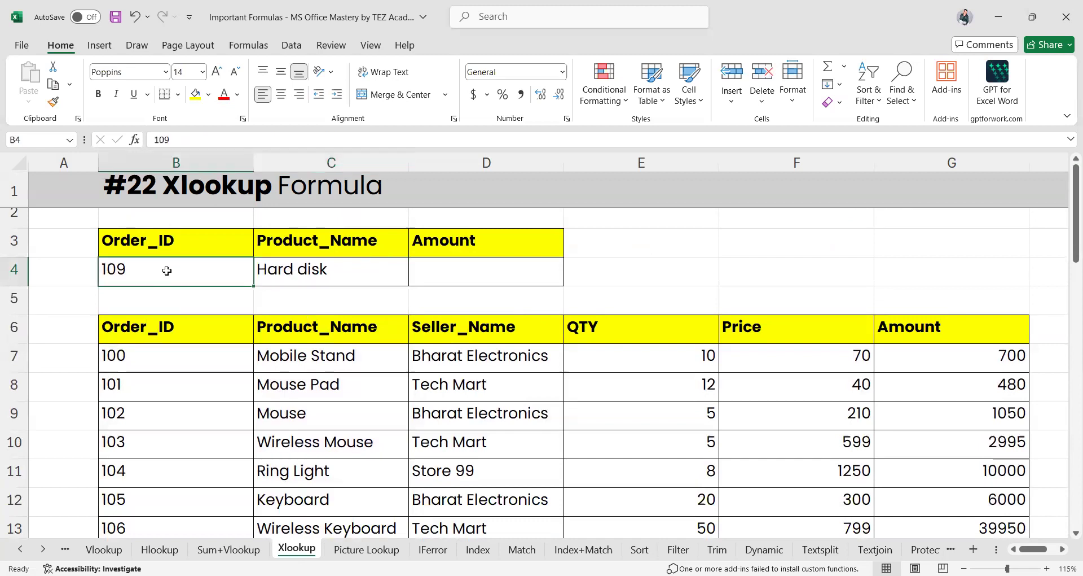
text(99)
key(Return)
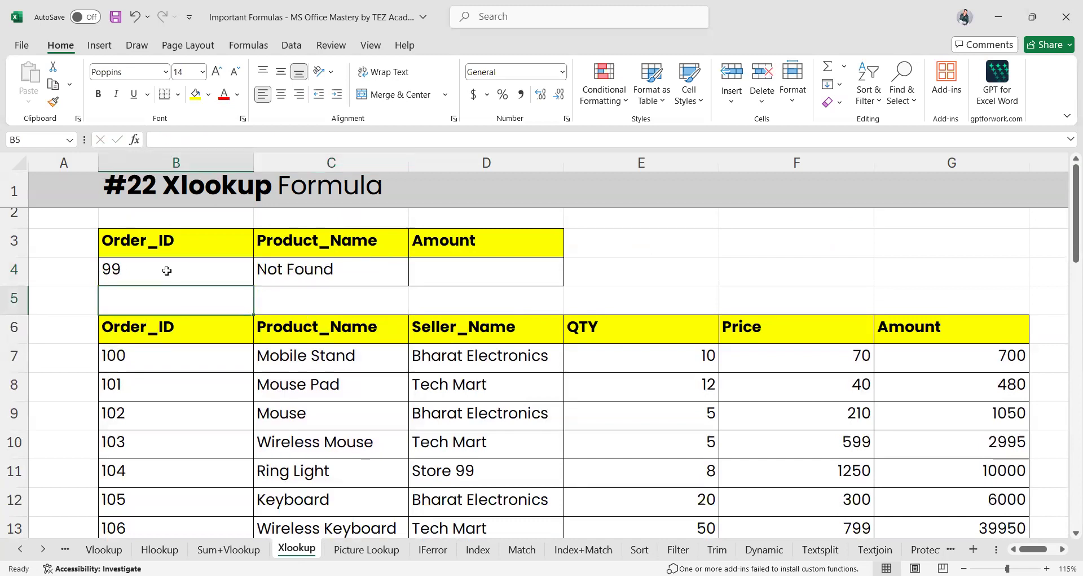
click(296, 271)
double_click(296, 271)
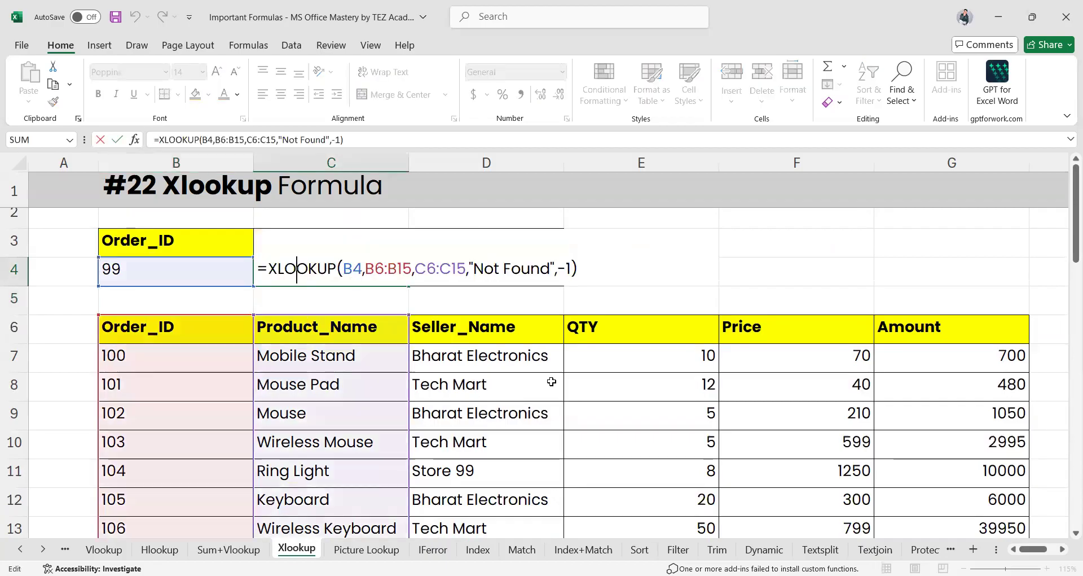
key(End)
key(Left)
key(BackSpace)
key(BackSpace)
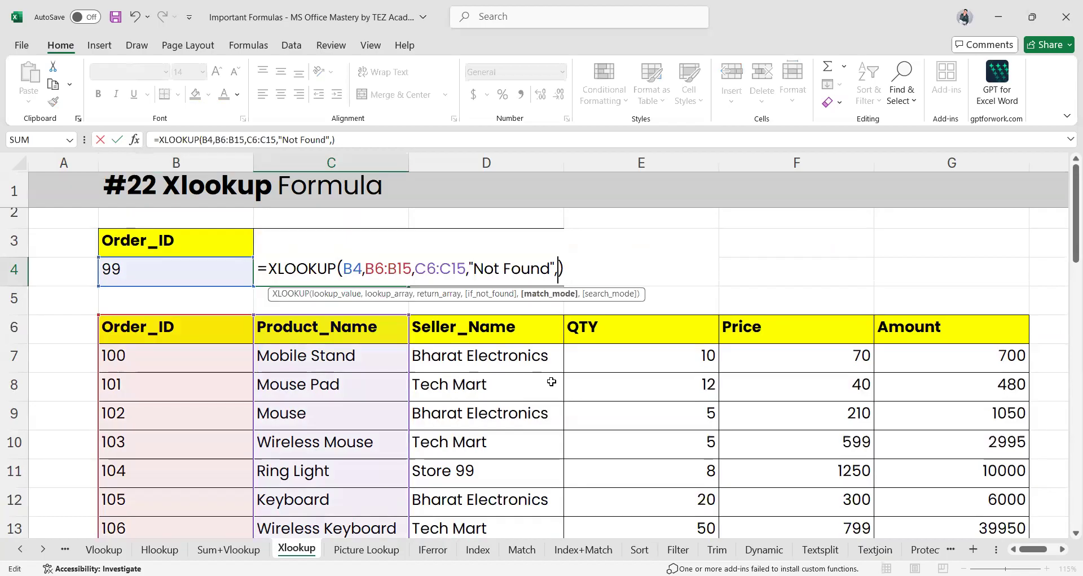
text(1)
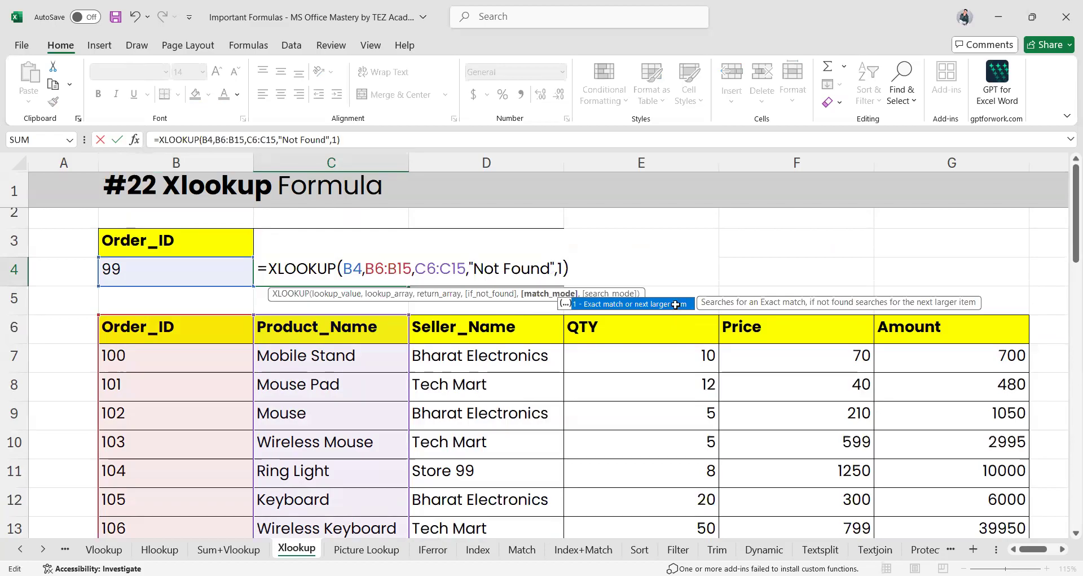
Confirm C4 now returns Mobile Stand, the next larger order 100
click(167, 356)
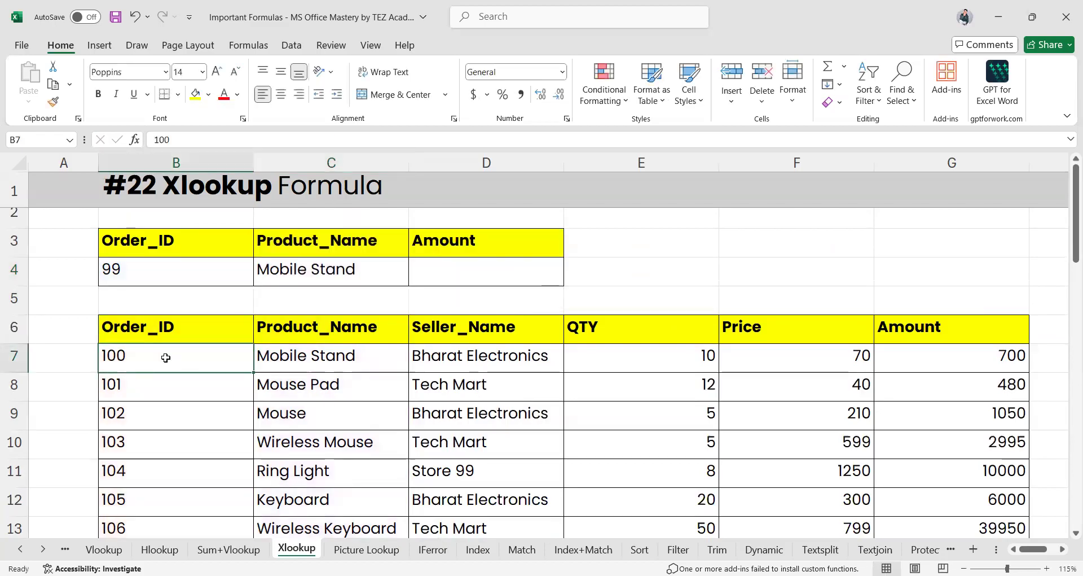
key(Right)
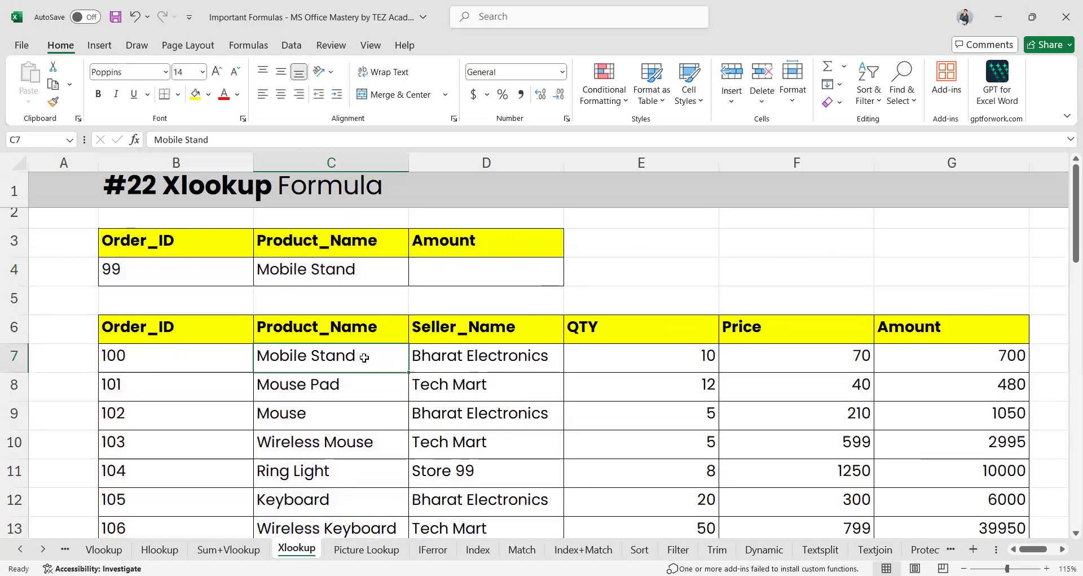
click(350, 269)
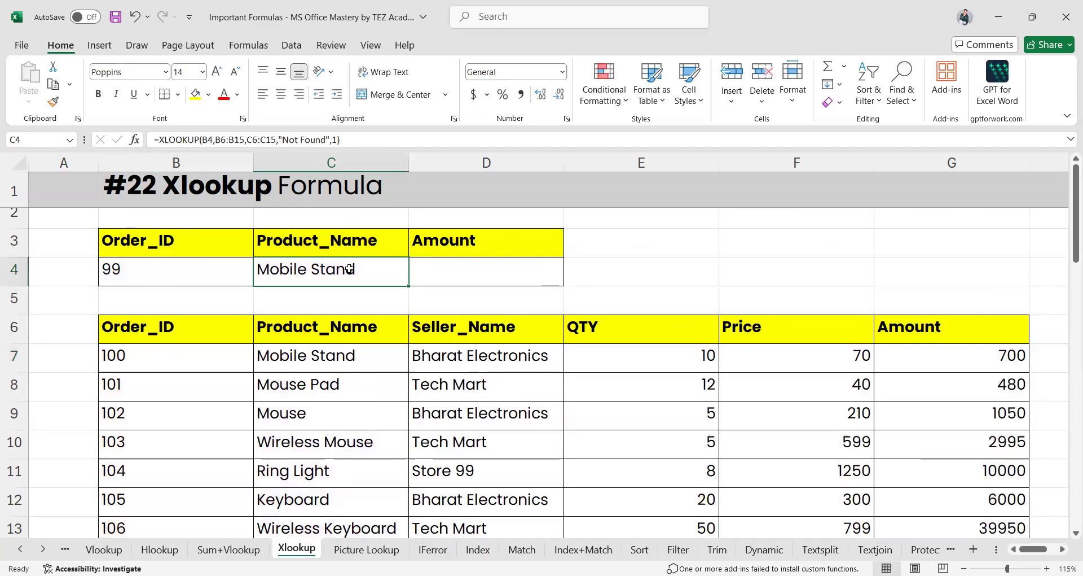
double_click(349, 269)
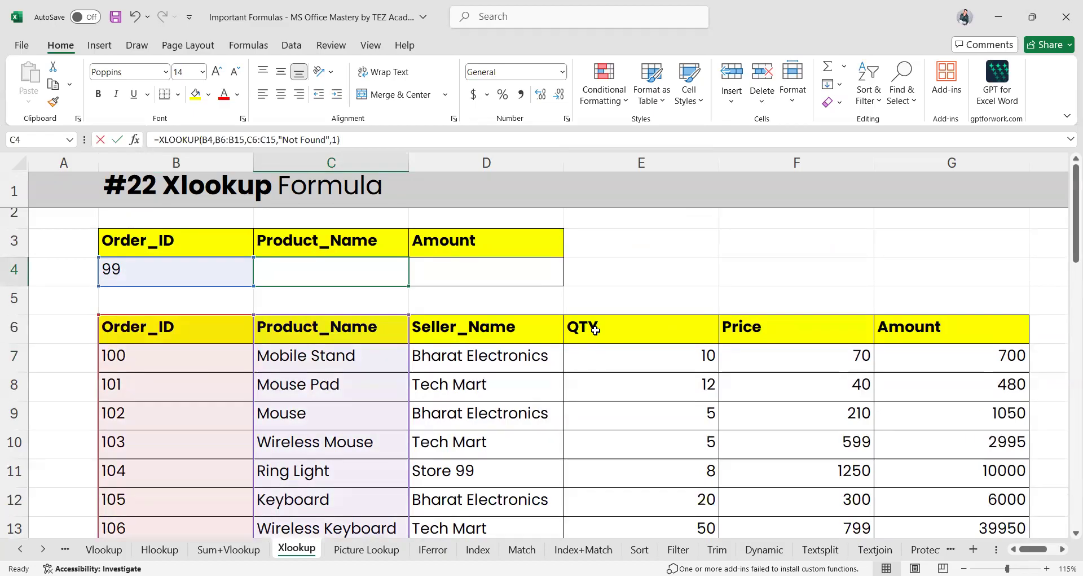
Replace C4's match mode 1 with an empty argument, giving "Not Found",,)
key(F2)
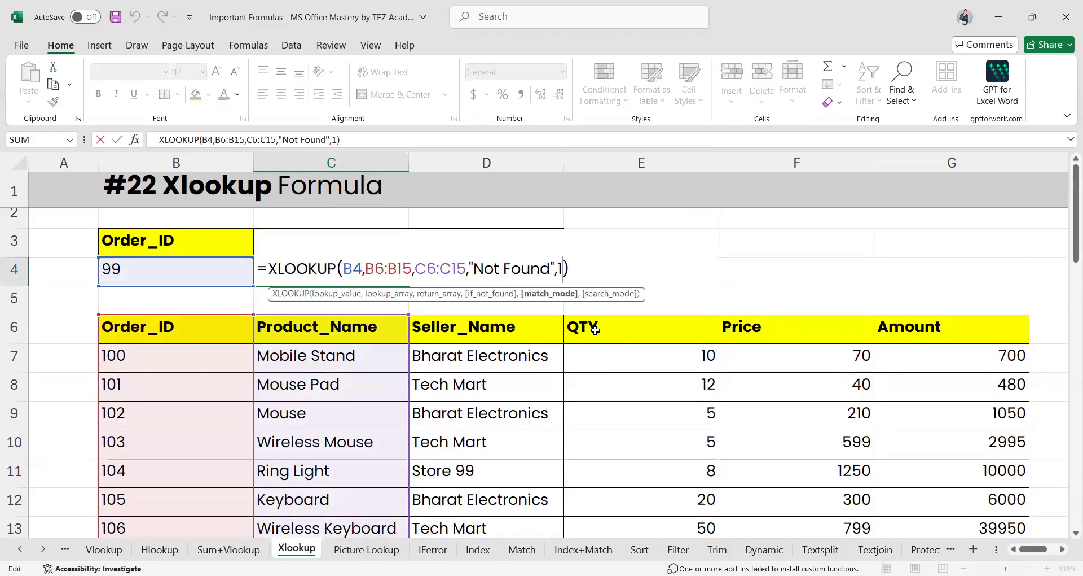
text(,)
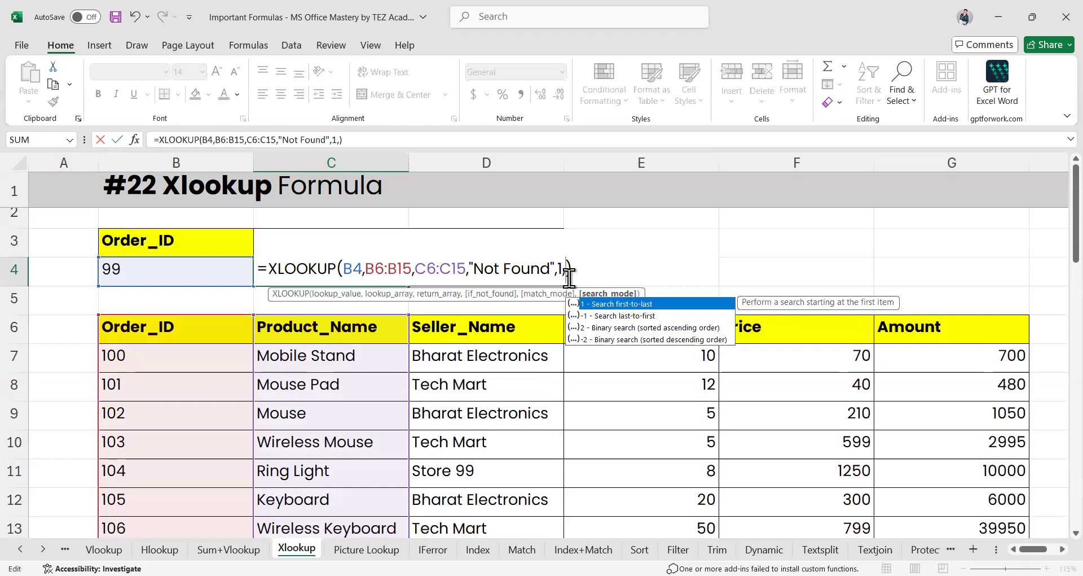
key(BackSpace)
key(BackSpace)
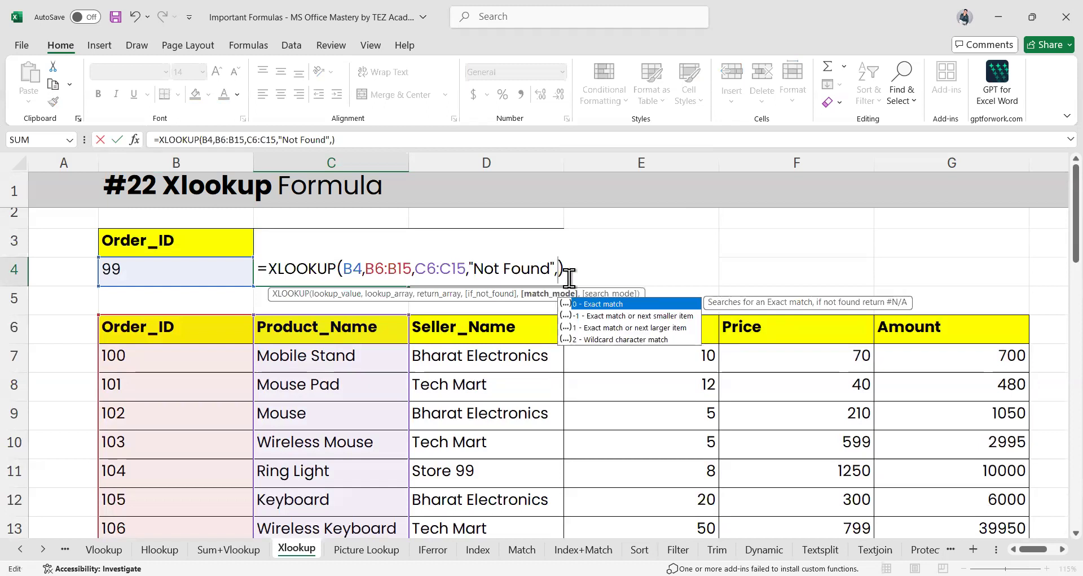
text(,)
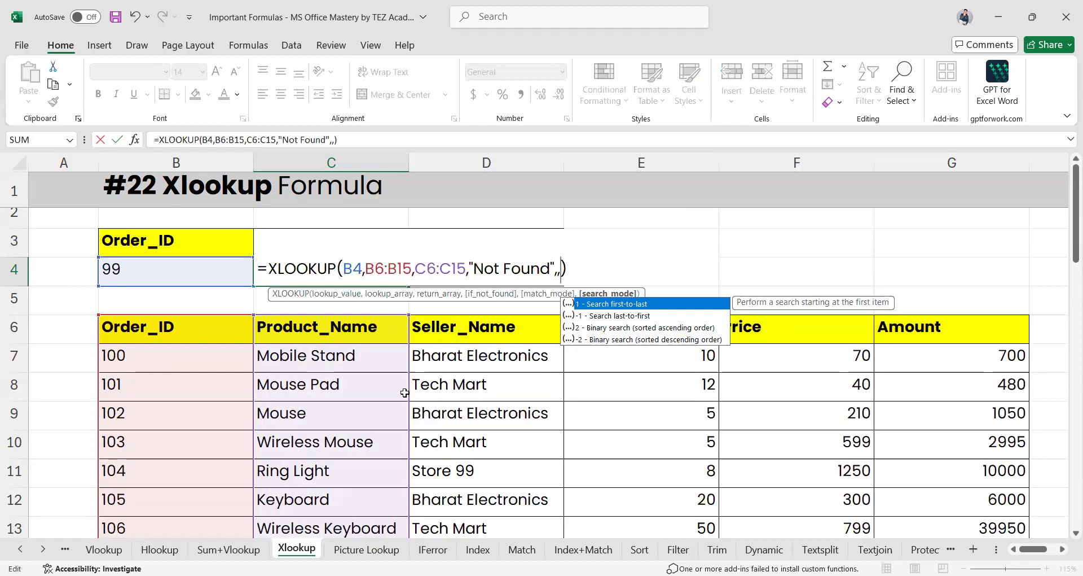
scroll(406, 394, down, 1)
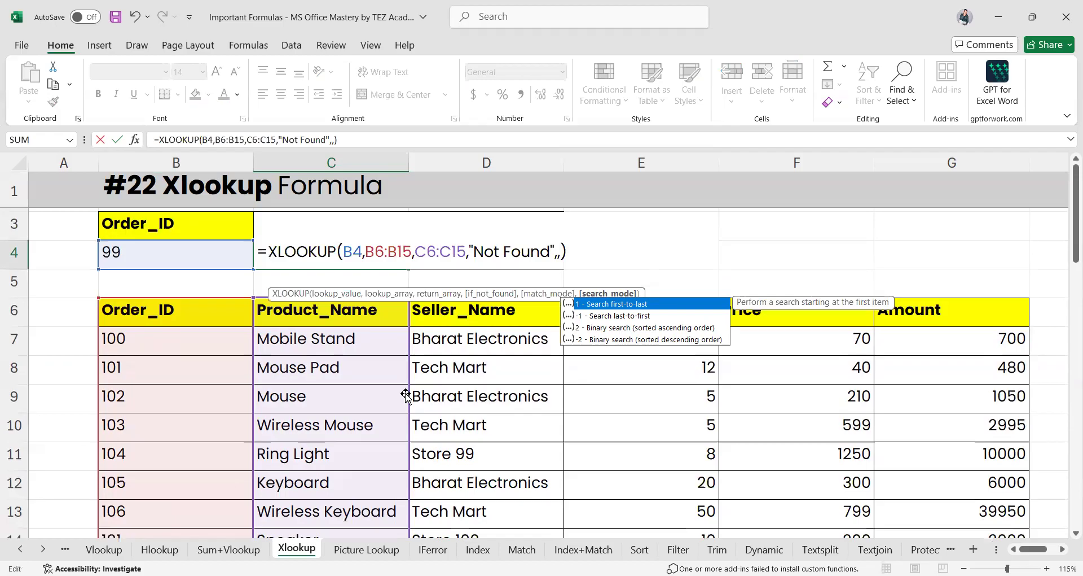
scroll(406, 394, down, 1)
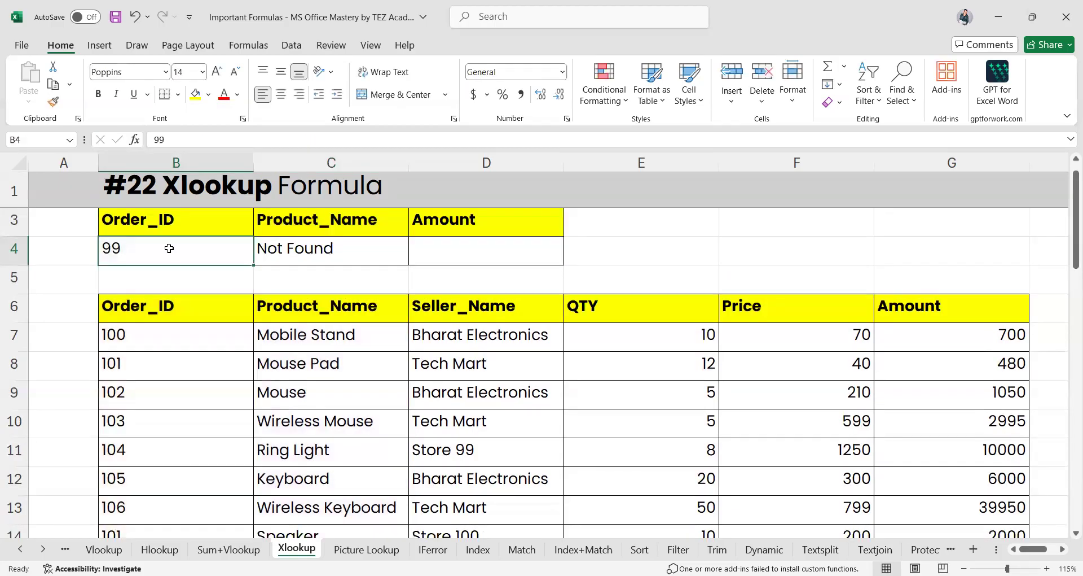
Change the Order_ID in B4 from 99 to 102
double_click(170, 249)
key(Delete)
key(Delete)
text(102)
key(Return)
Change Order_ID 105 in B12 to 102, duplicating the Mouse order's ID
click(183, 399)
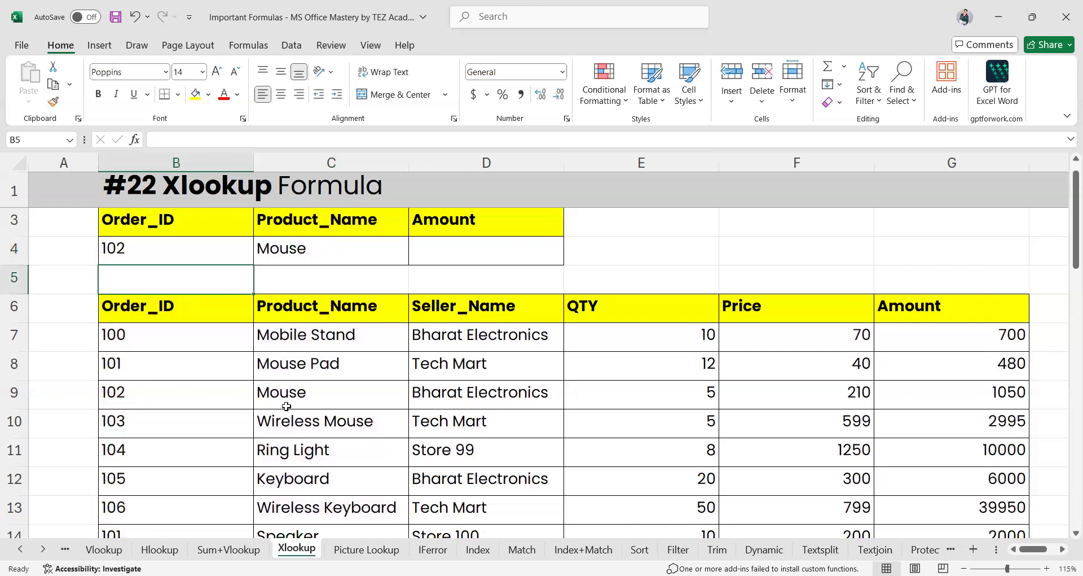
click(289, 407)
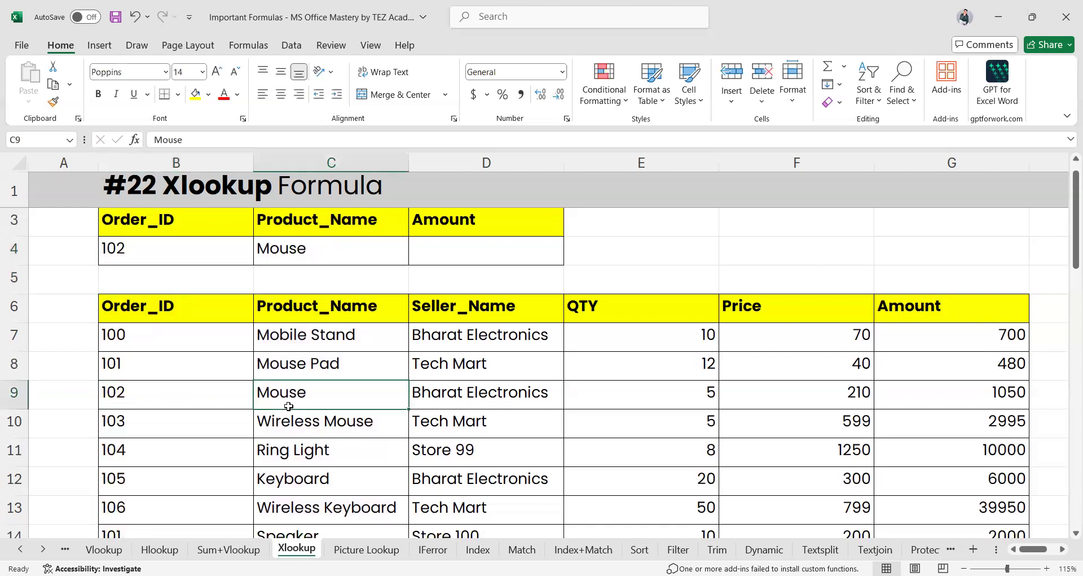
scroll(289, 407, down, 1)
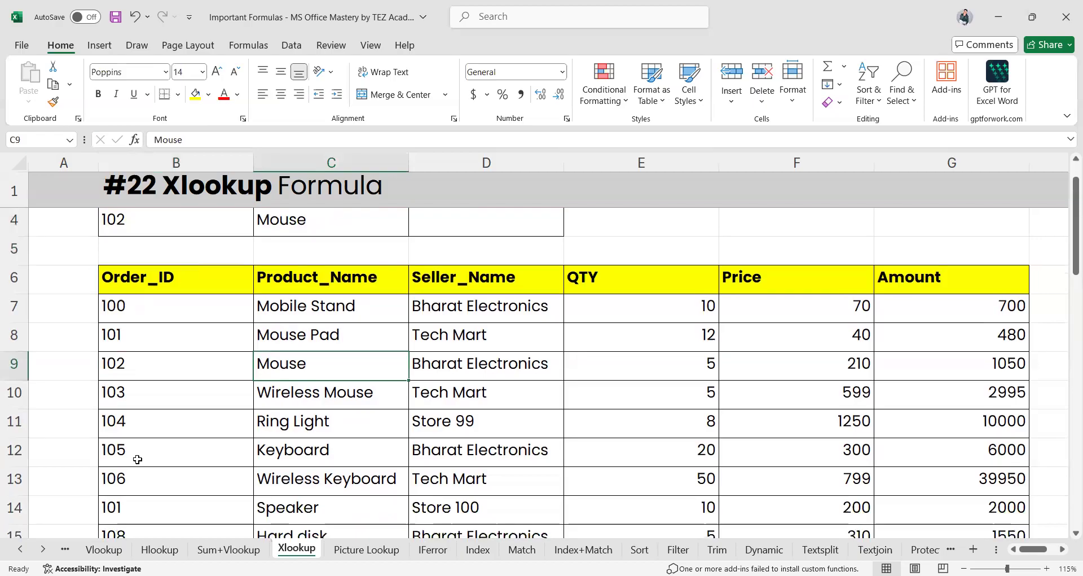
click(137, 459)
double_click(138, 458)
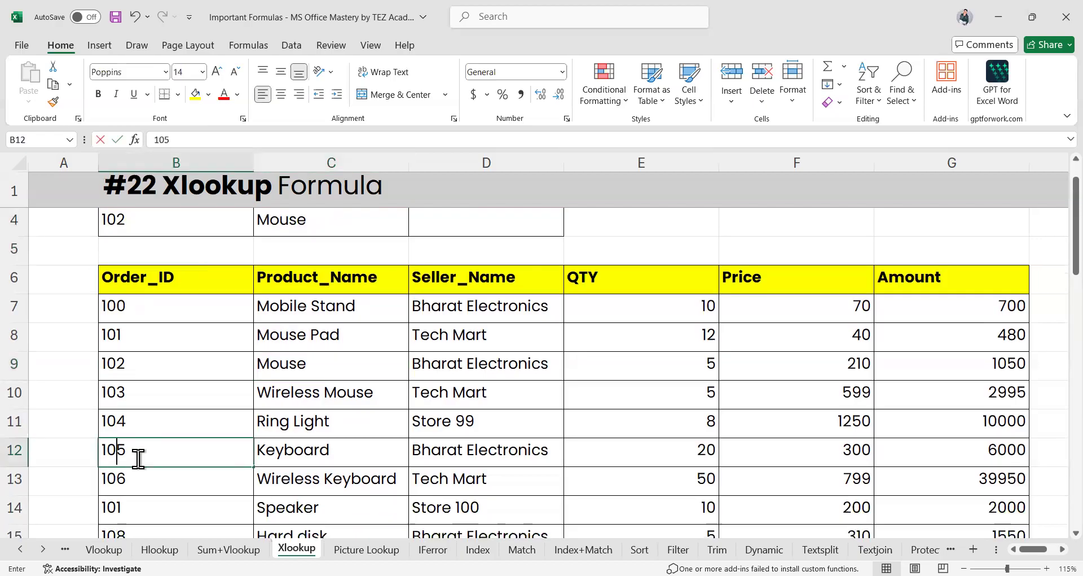
key(Delete)
text(2)
key(Return)
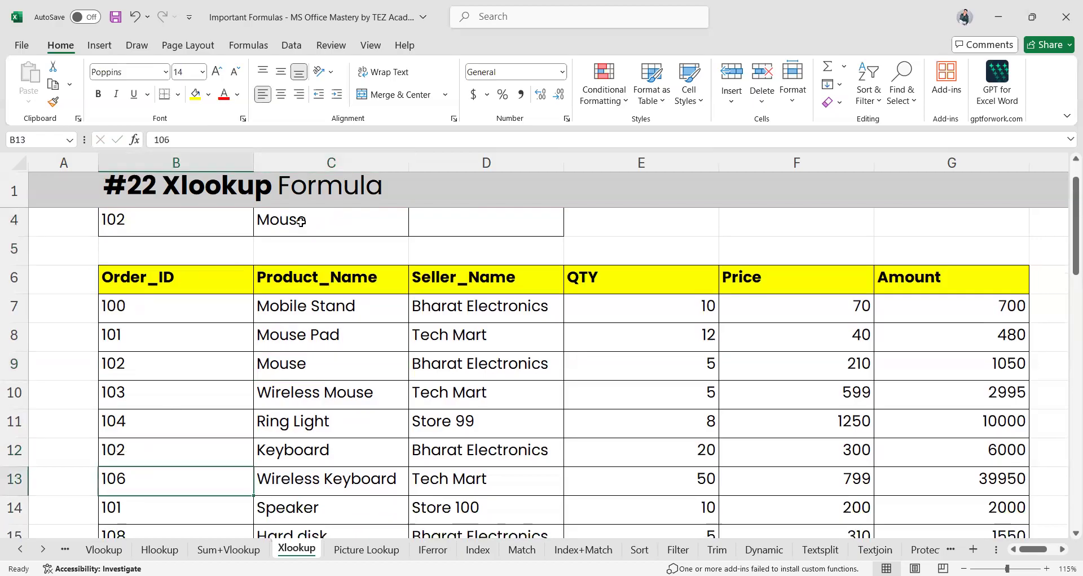
Compare the two Order_ID 102 rows, Mouse and Keyboard, then reopen C4's formula
key(Up)
click(168, 365)
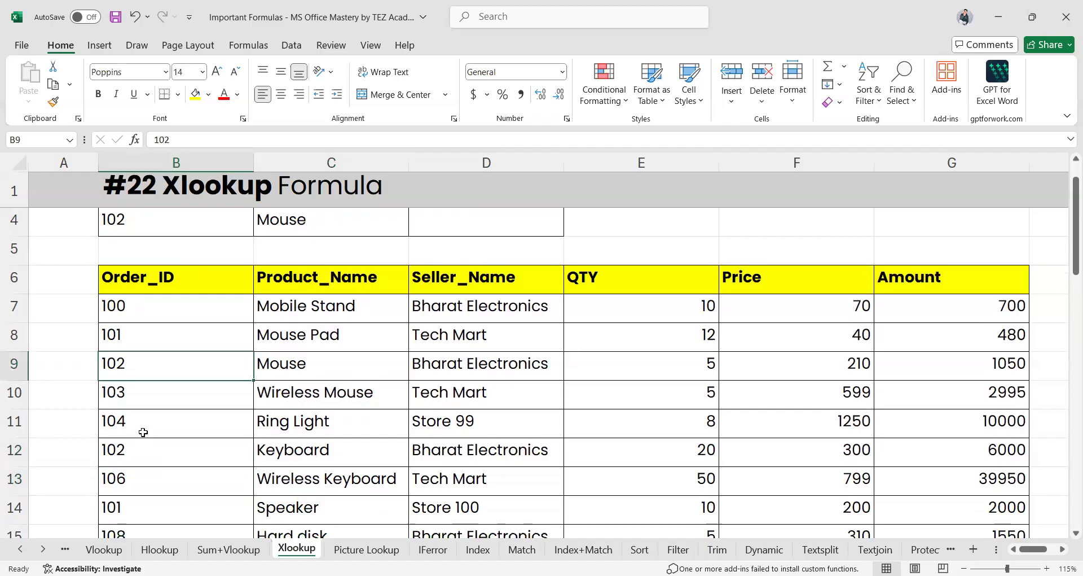
key(Right)
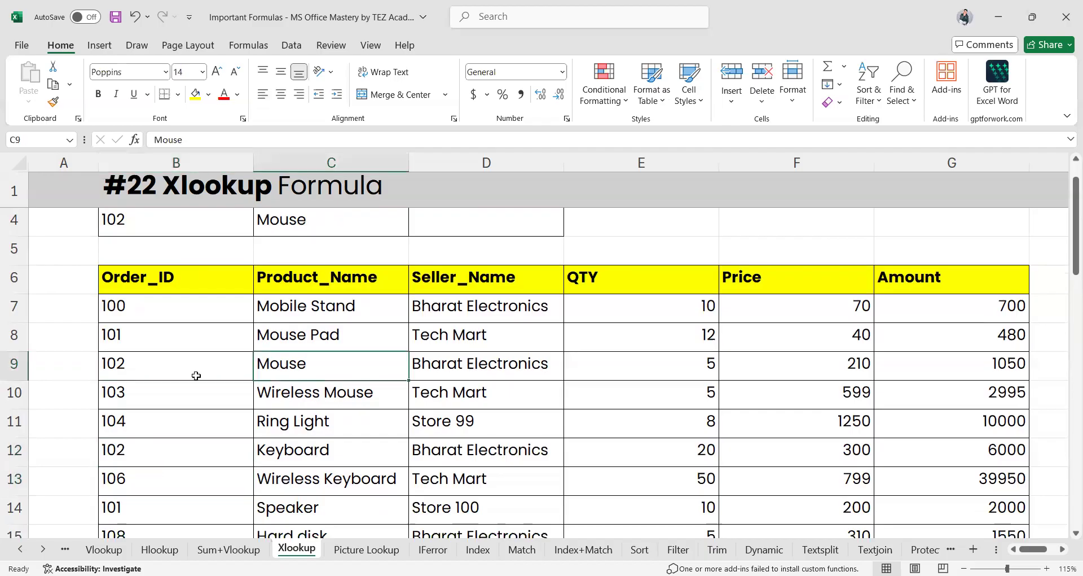
click(135, 456)
click(9, 456)
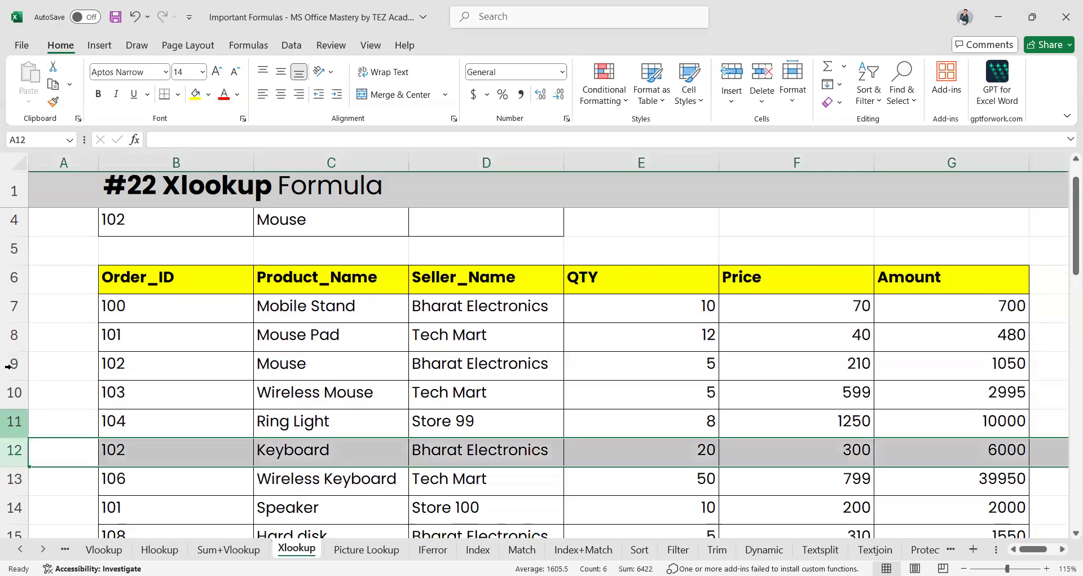
ctrl+click(11, 366)
ctrl+click(14, 364)
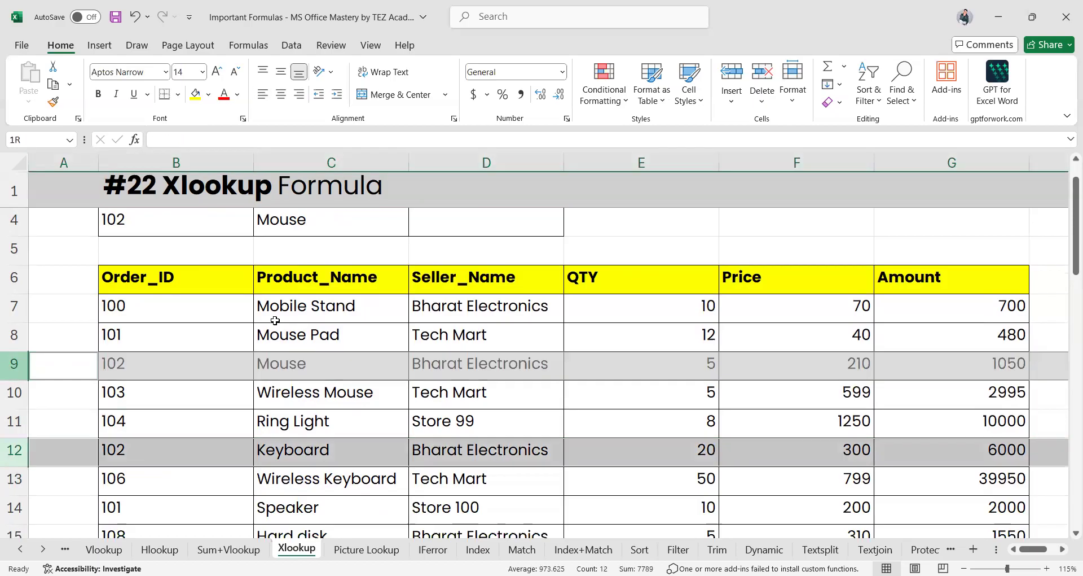
click(292, 364)
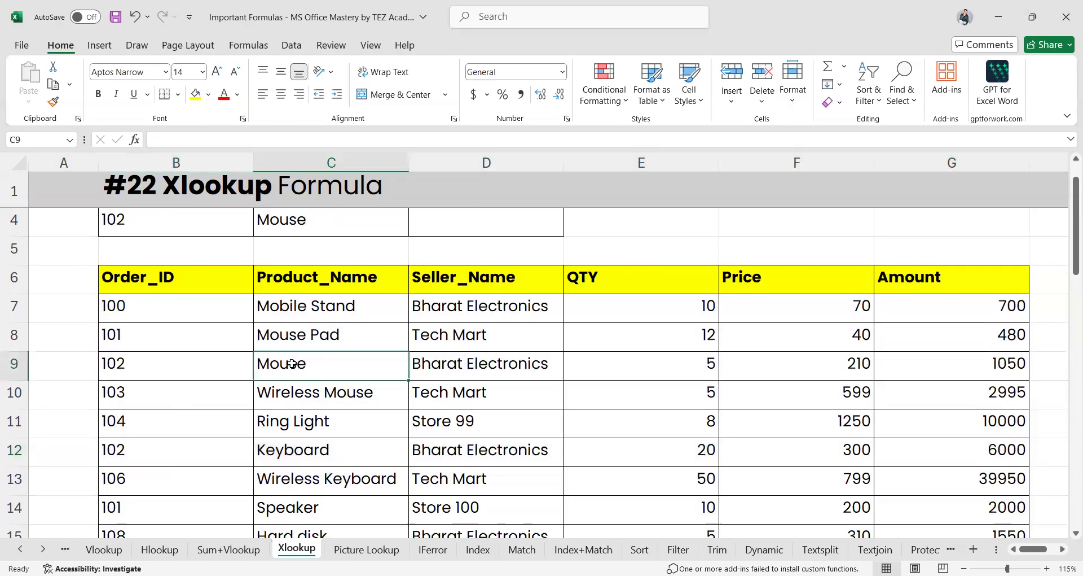
click(303, 220)
key(F2)
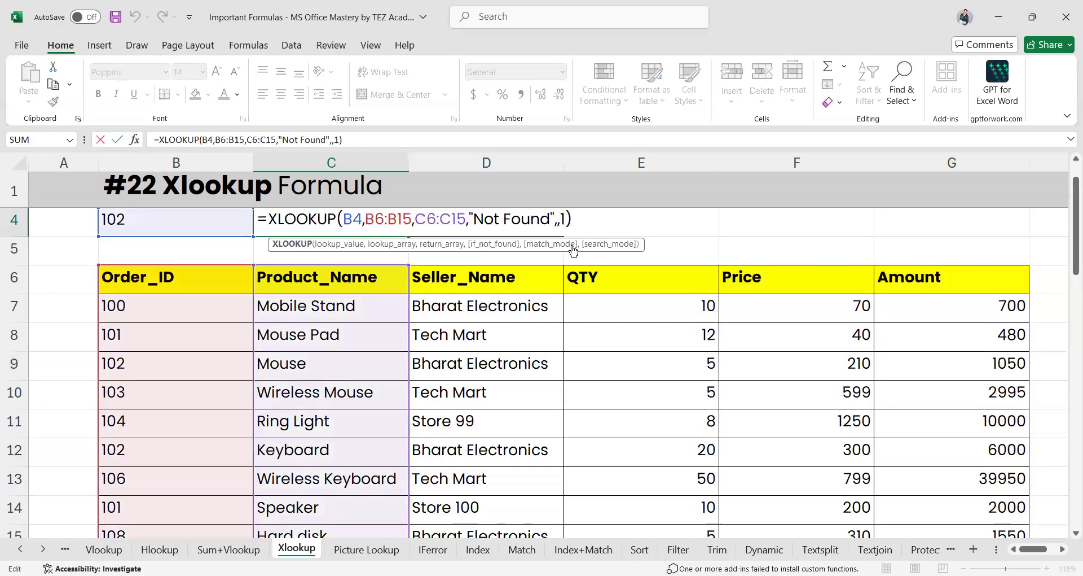
Set C4's search mode to -1 so Order_ID 102 returns Keyboard instead of Mouse
text(-)
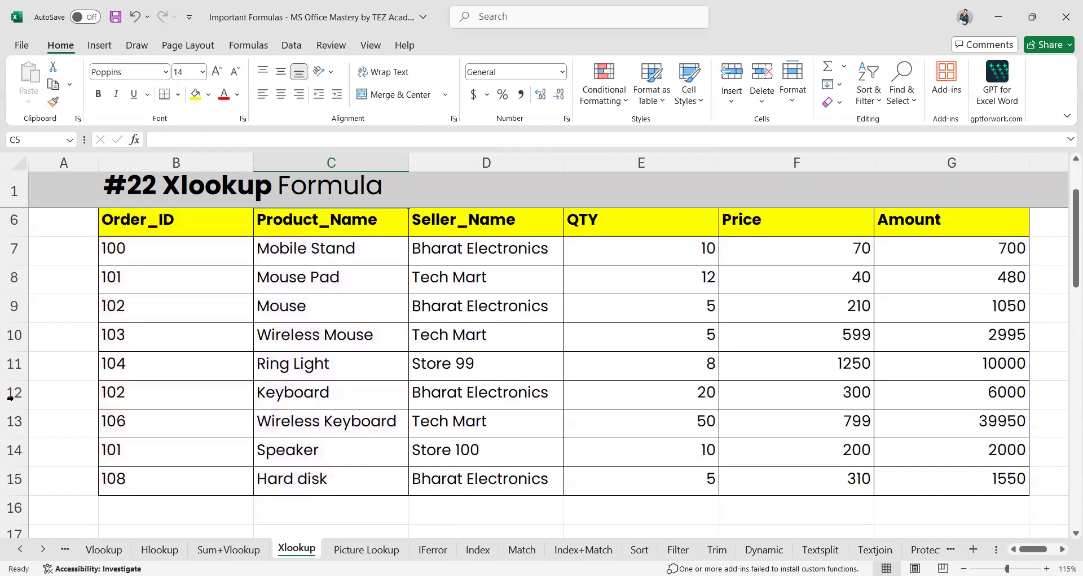
click(10, 395)
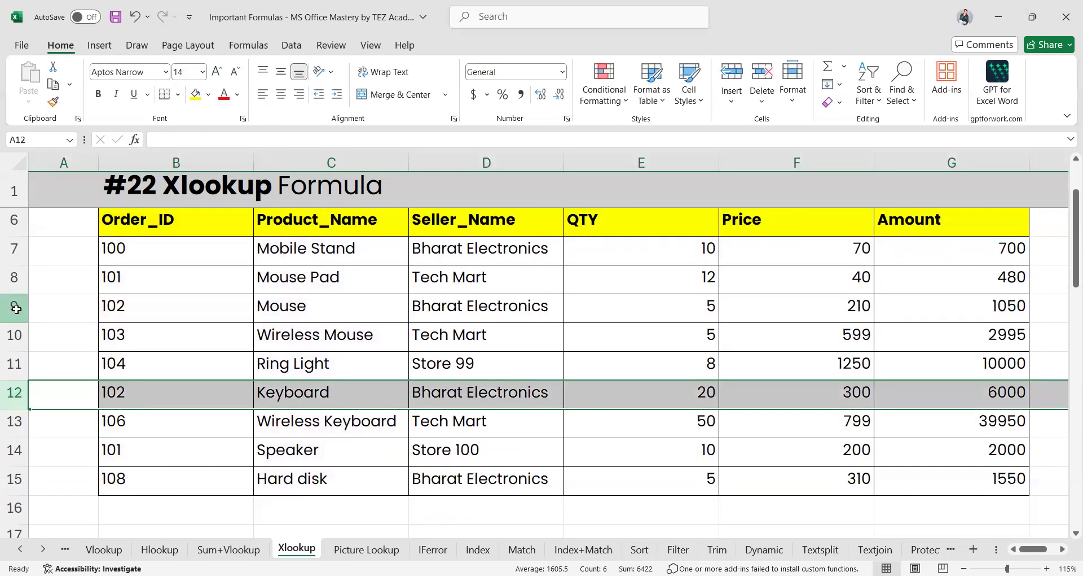
click(14, 307)
scroll(221, 362, up, 2)
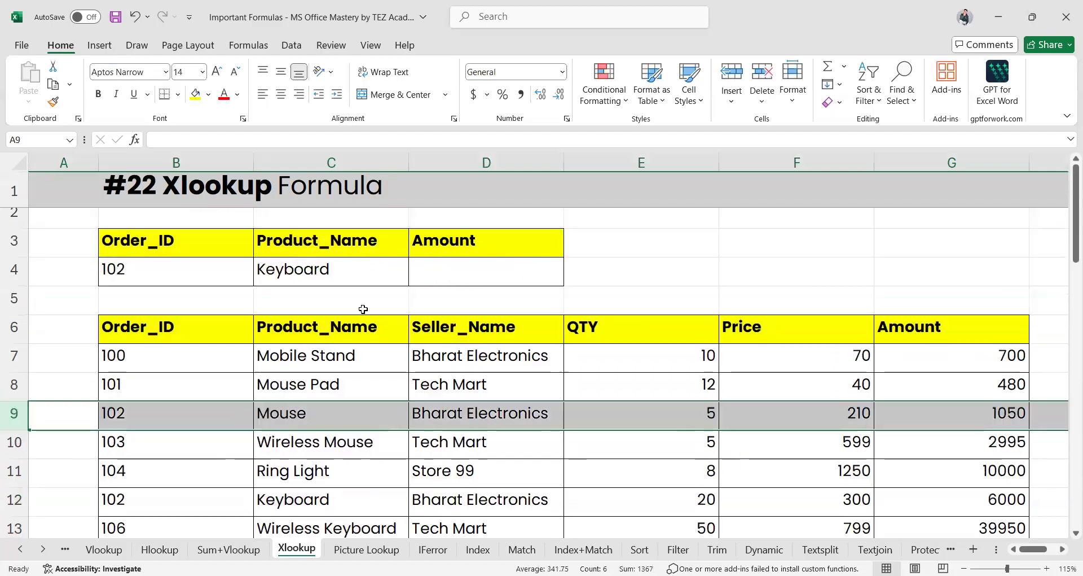
click(349, 276)
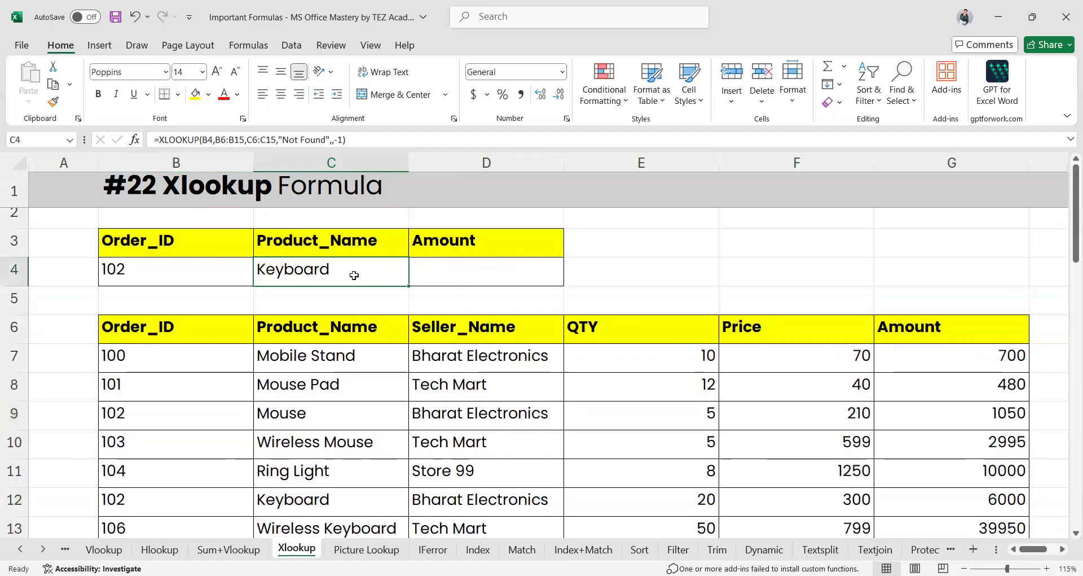
click(436, 273)
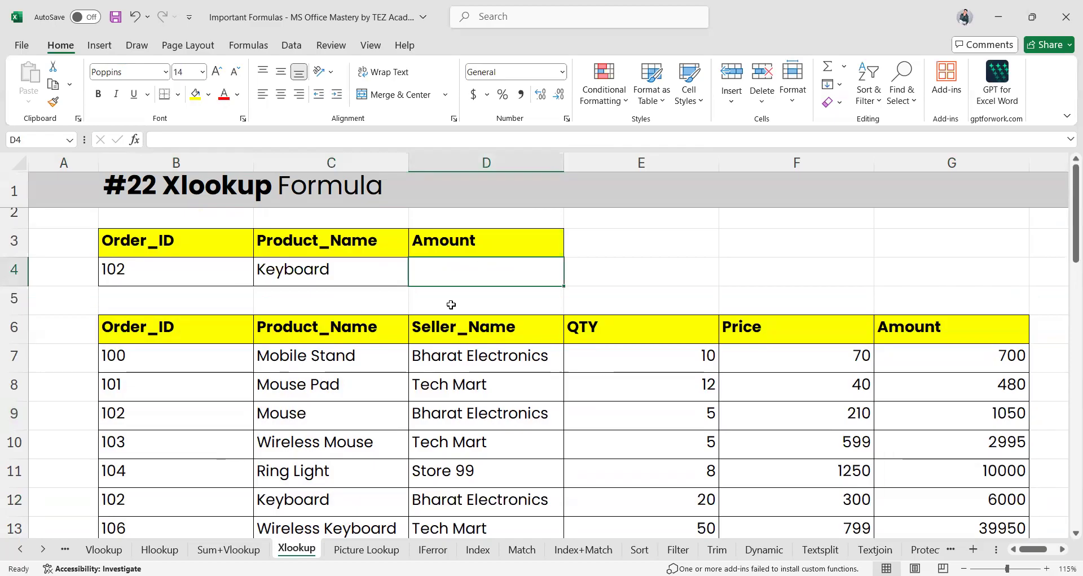
Start D4's =XLOOKUP with lookup value C4 and lookup range C7:C15
text(=)
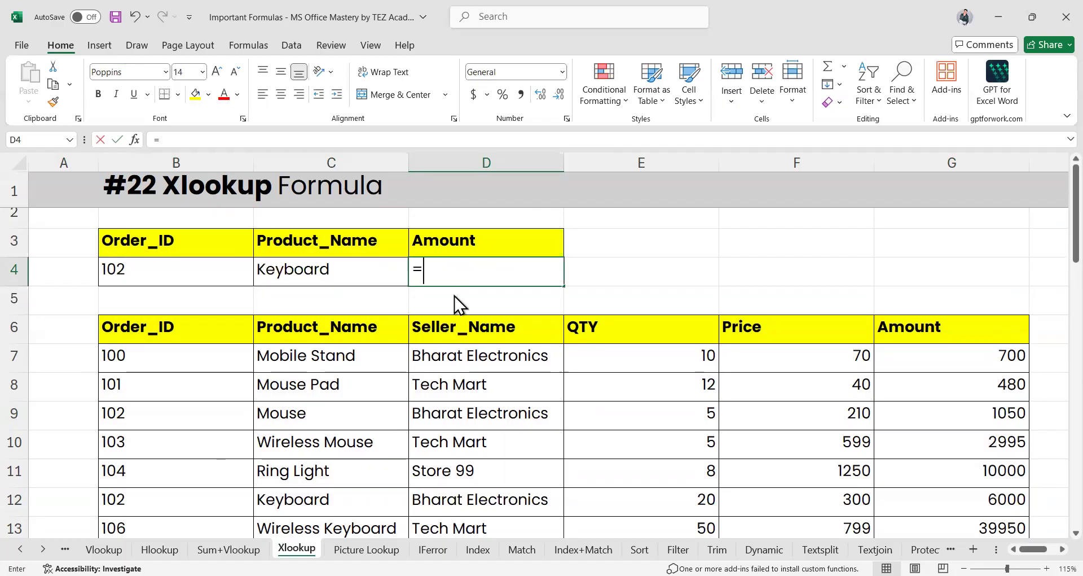
text(xl)
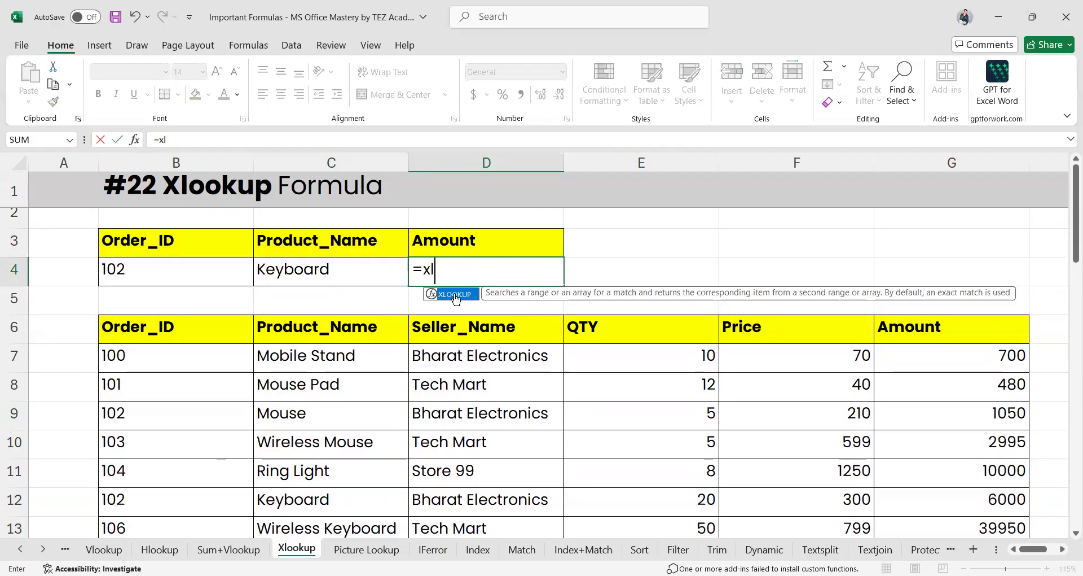
key(Tab)
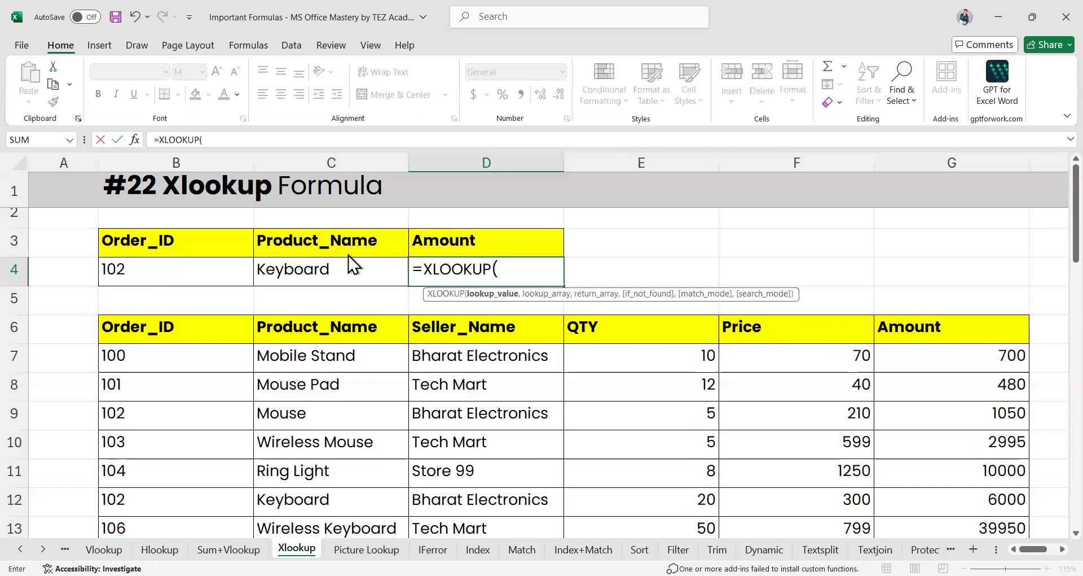
click(333, 265)
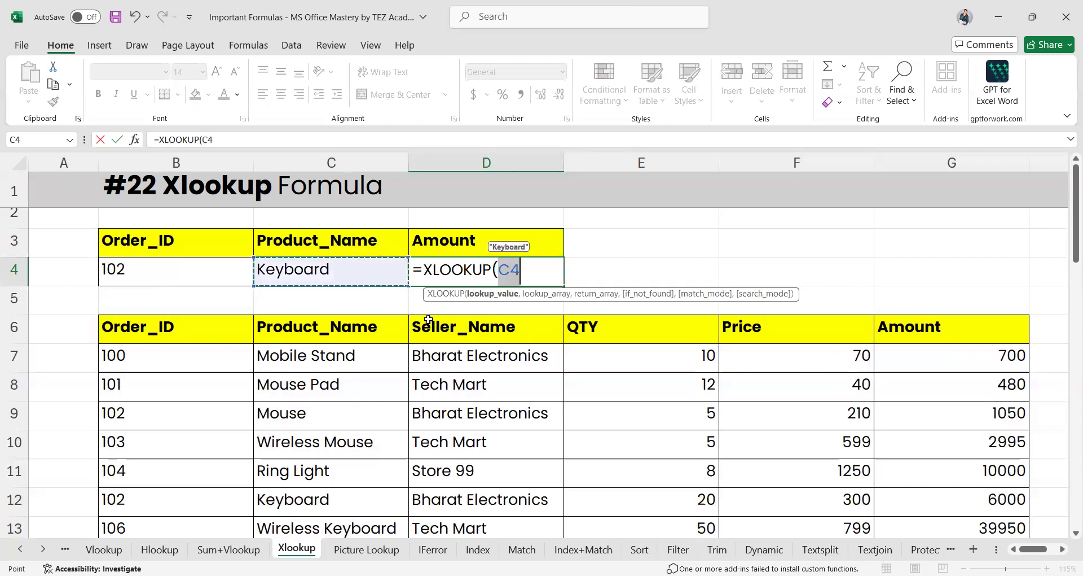
text(,)
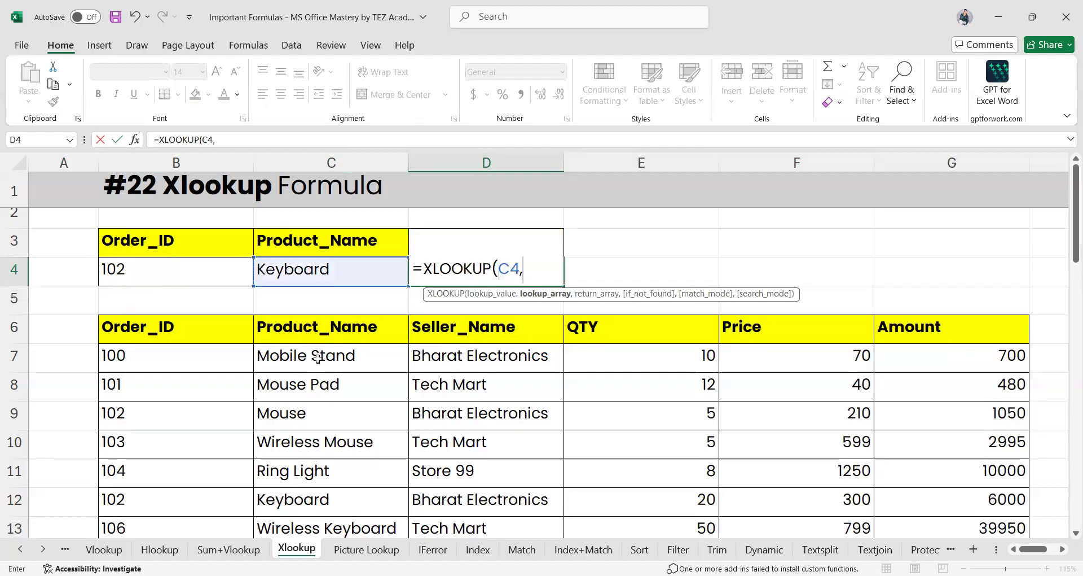
click(318, 358)
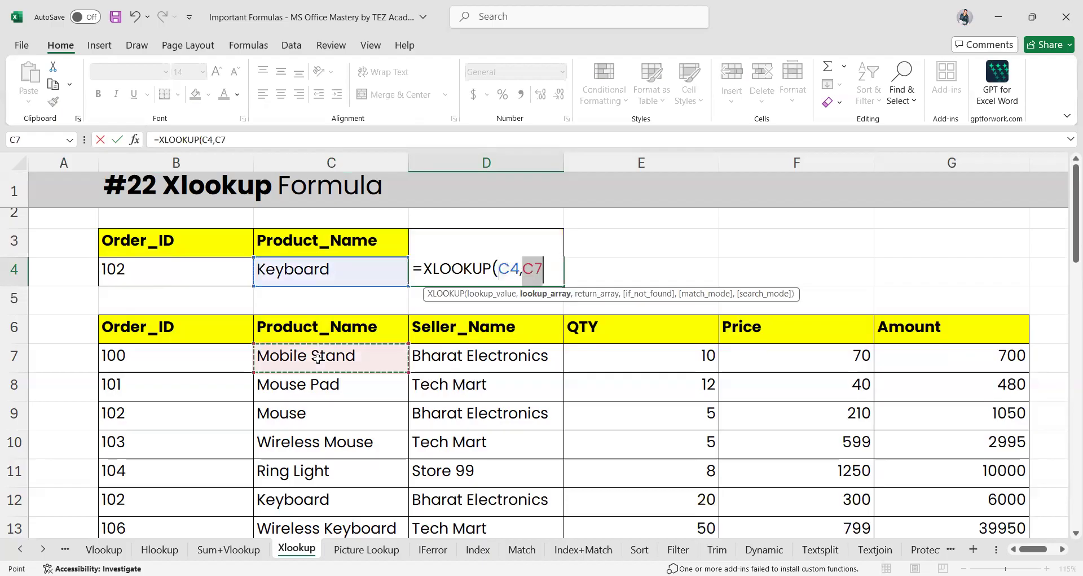
scroll(333, 481, down, 5)
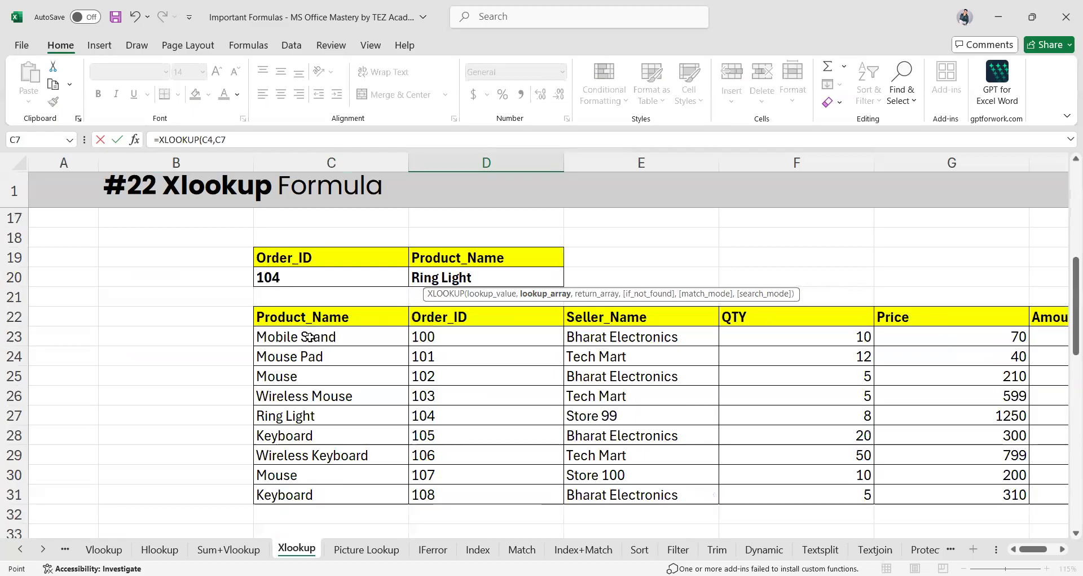
scroll(305, 432, up, 5)
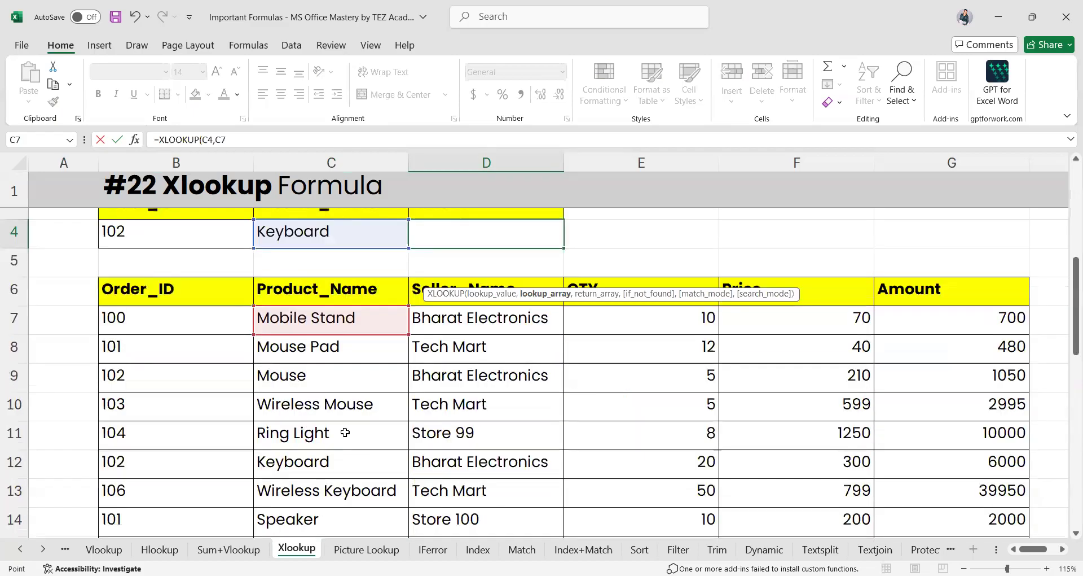
scroll(363, 432, up, 1)
scroll(318, 496, down, 1)
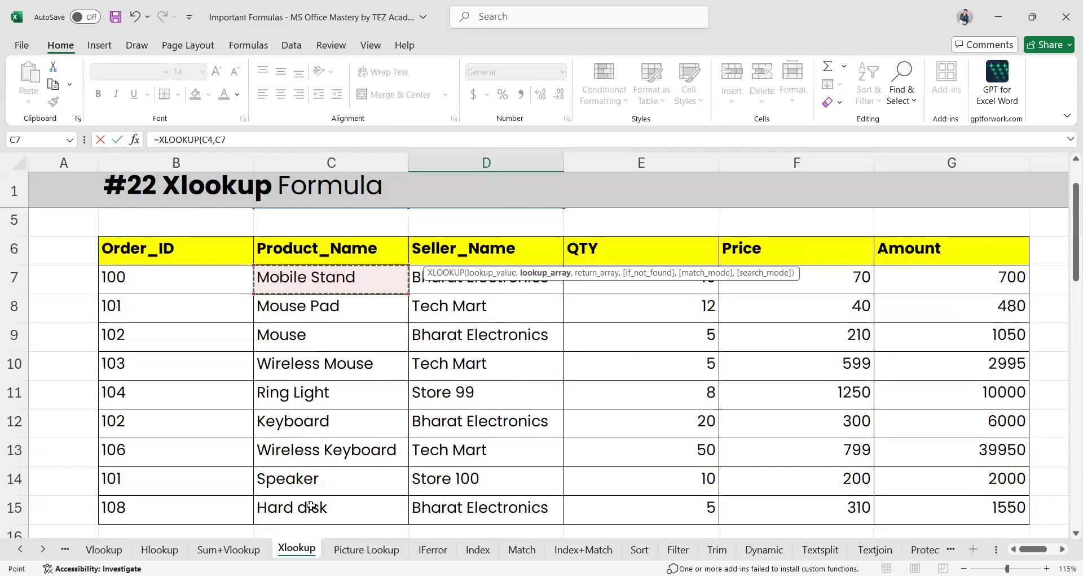
shift+click(311, 507)
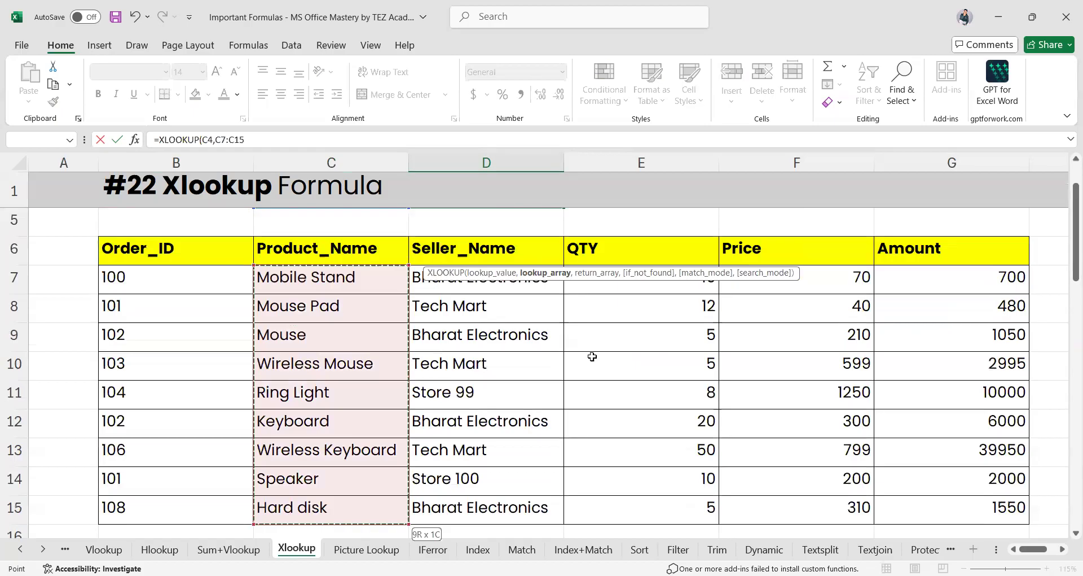
Add return range G6:G15 and arguments "Not Paid",0,1, then enter the formula
text(,)
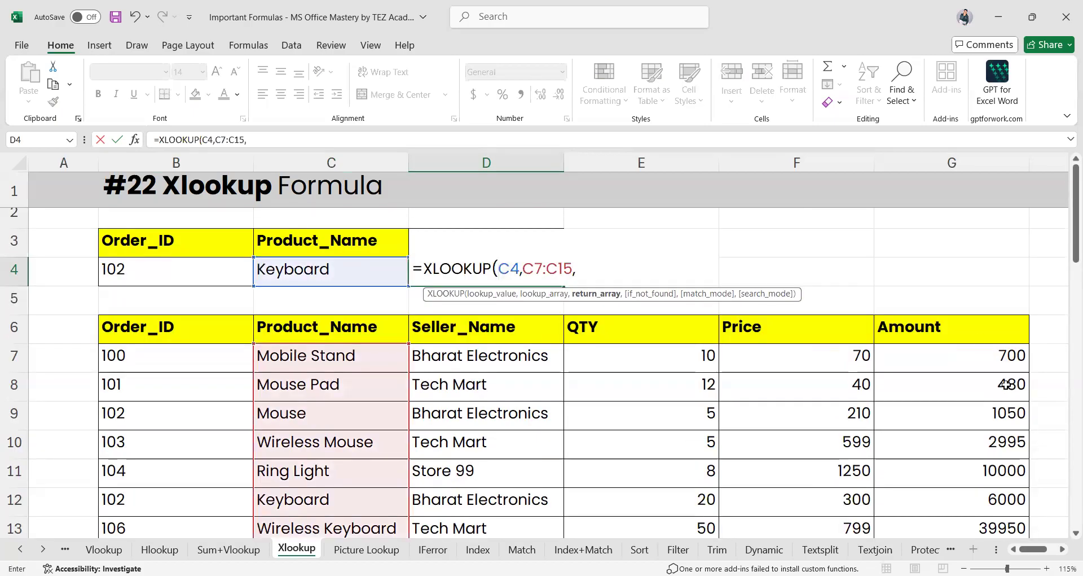
click(970, 331)
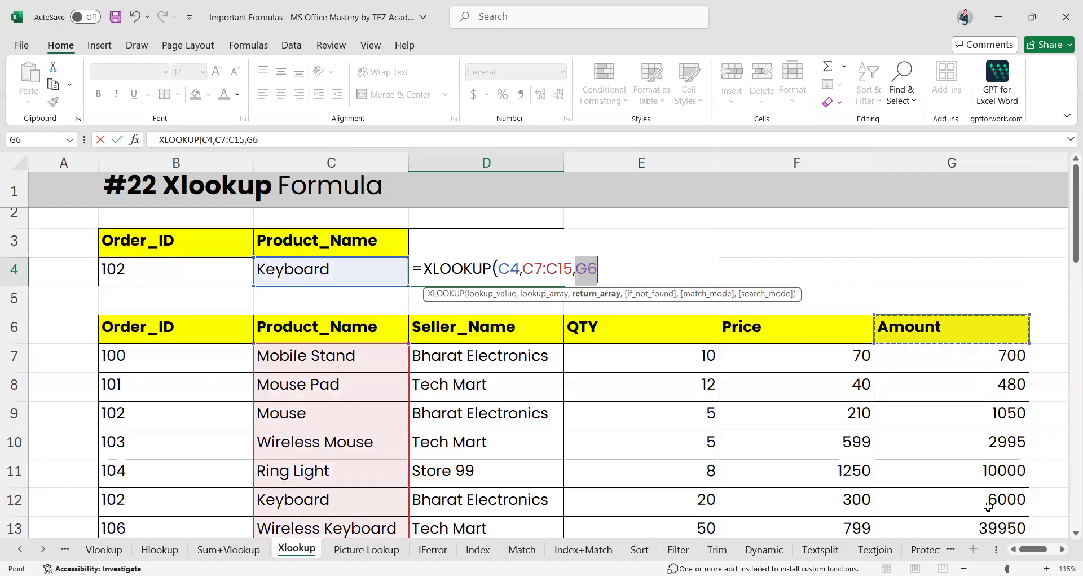
key(ctrl+shift+Down)
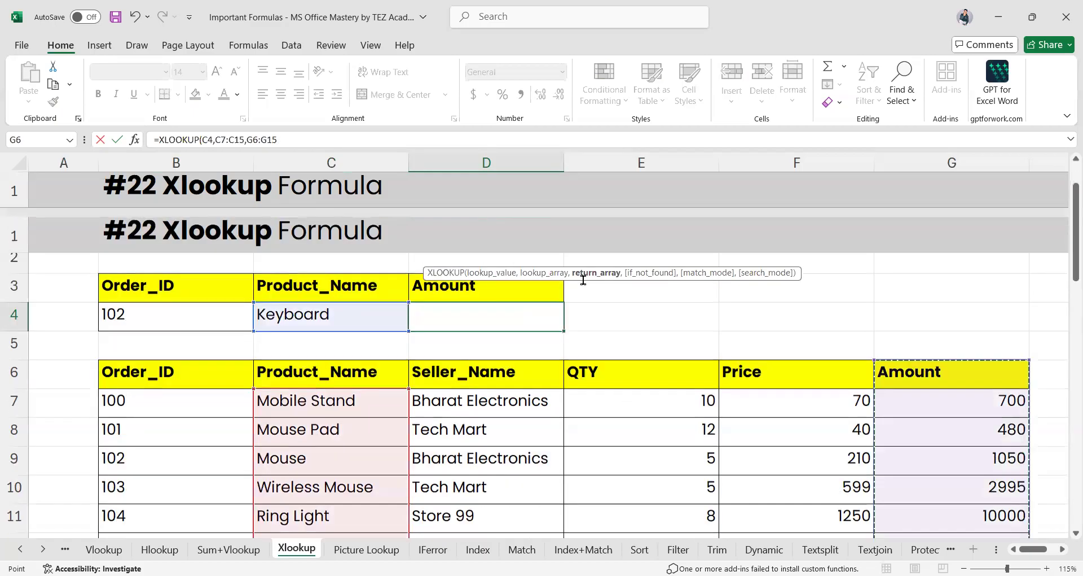
text(,)
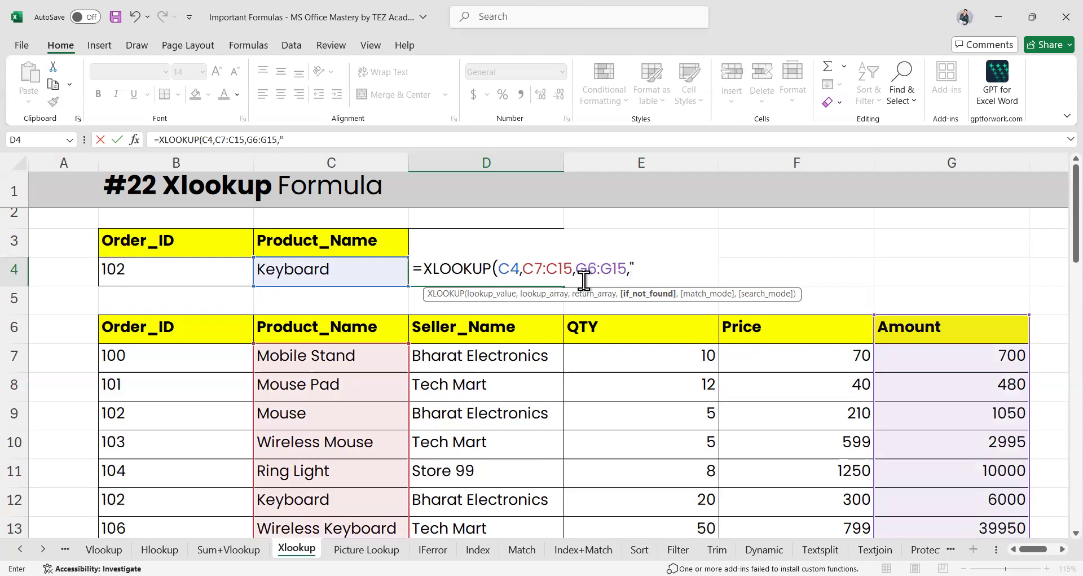
text("Not Paid)
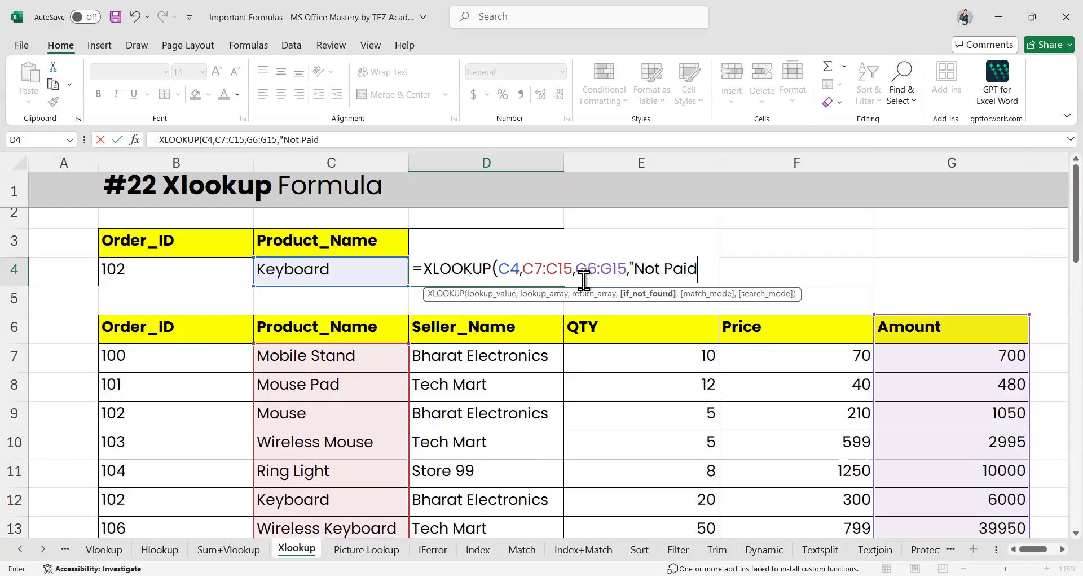
text(",)
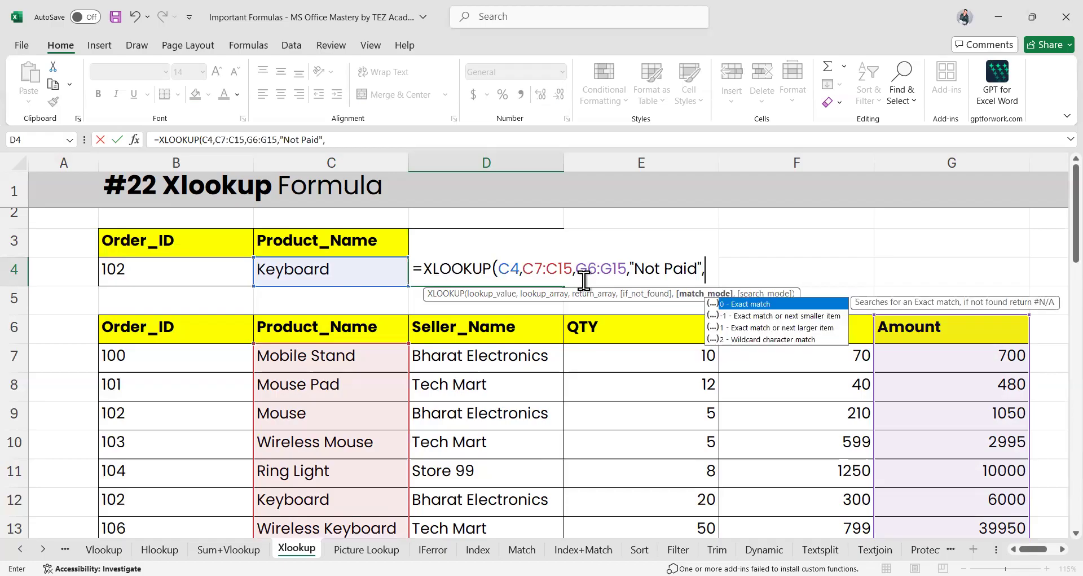
text(0)
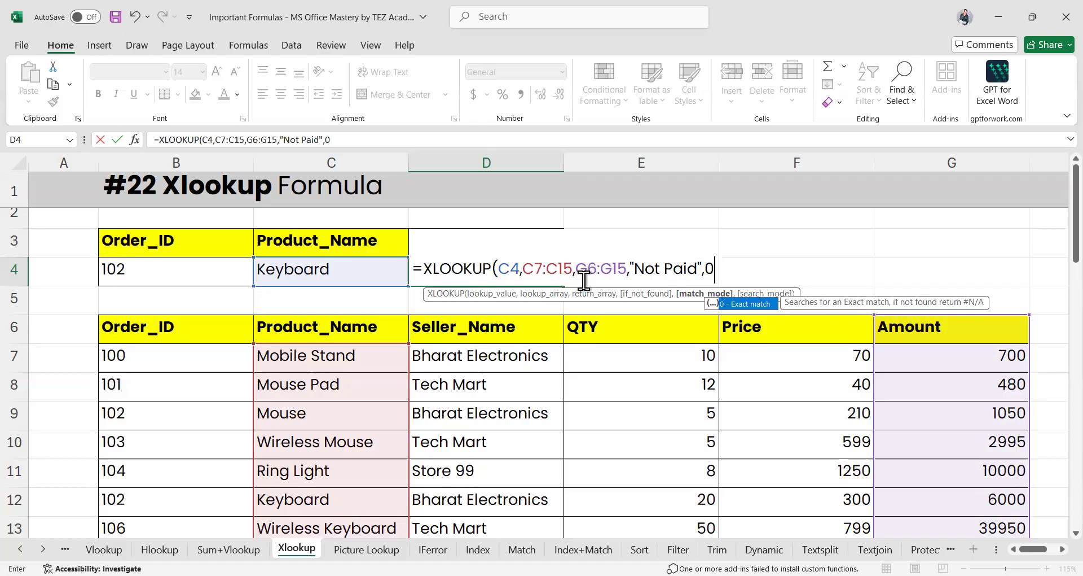
text(,)
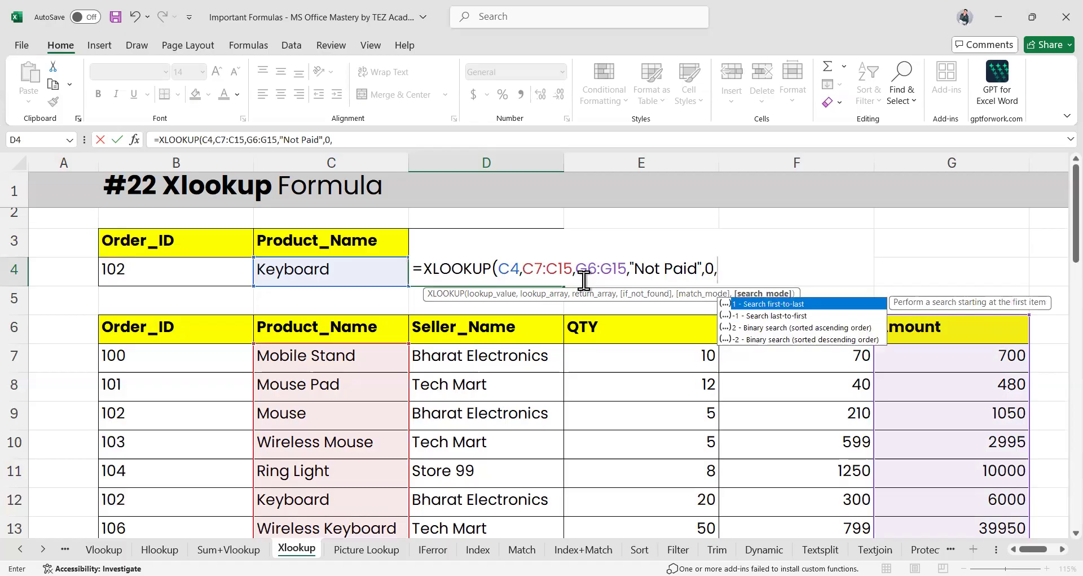
text(1)
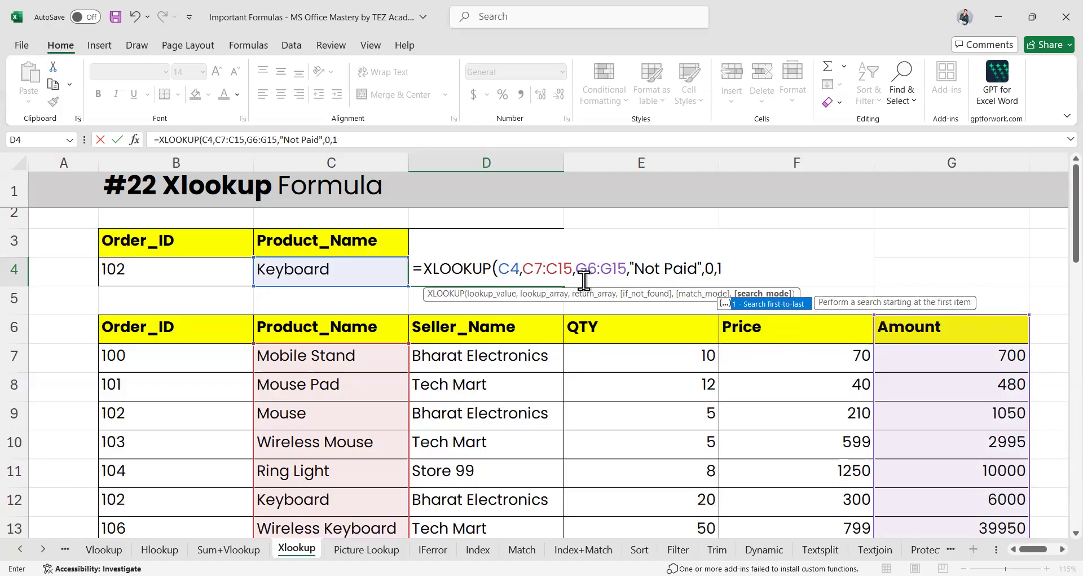
text())
key(Return)
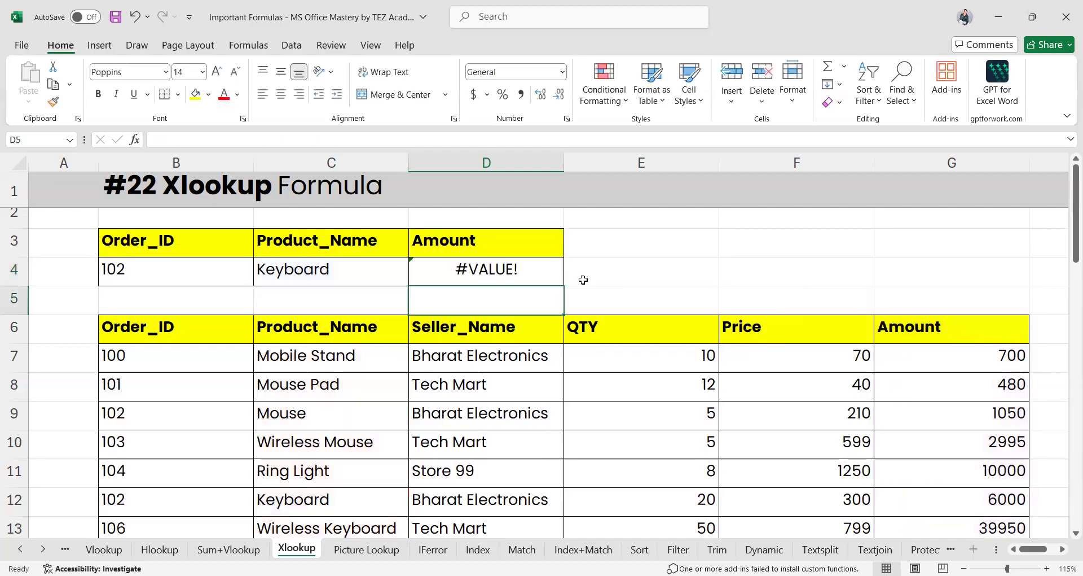
Open D4's XLOOKUP formula to inspect why it returns #VALUE!
click(483, 275)
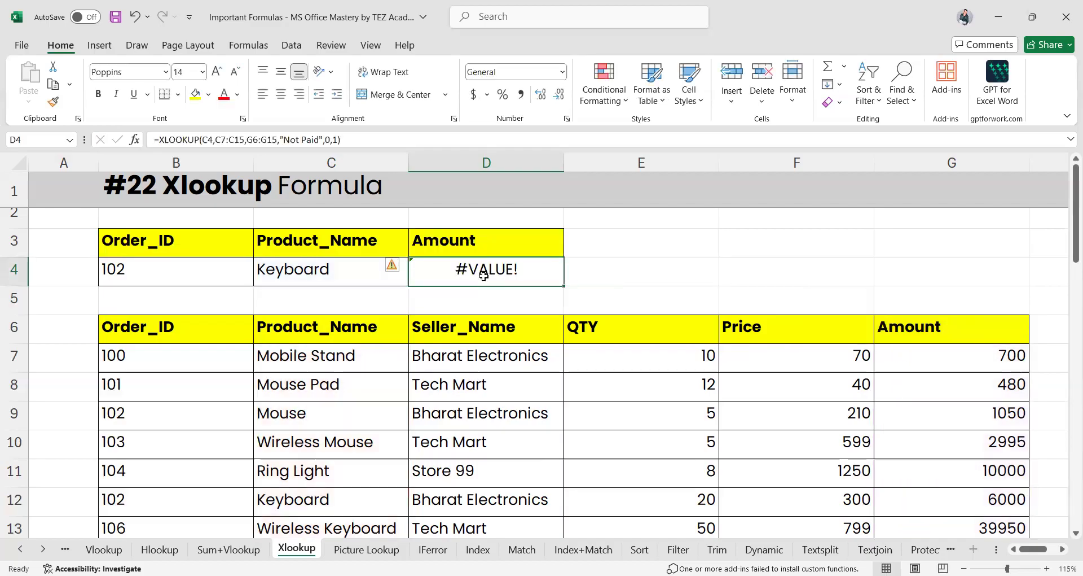
double_click(484, 275)
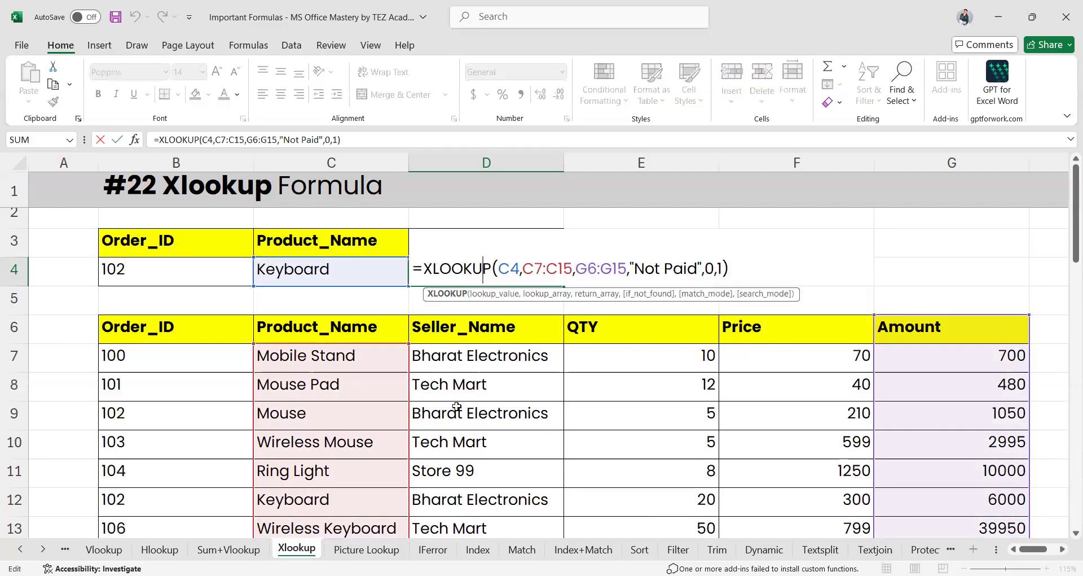
scroll(621, 350, down, 1)
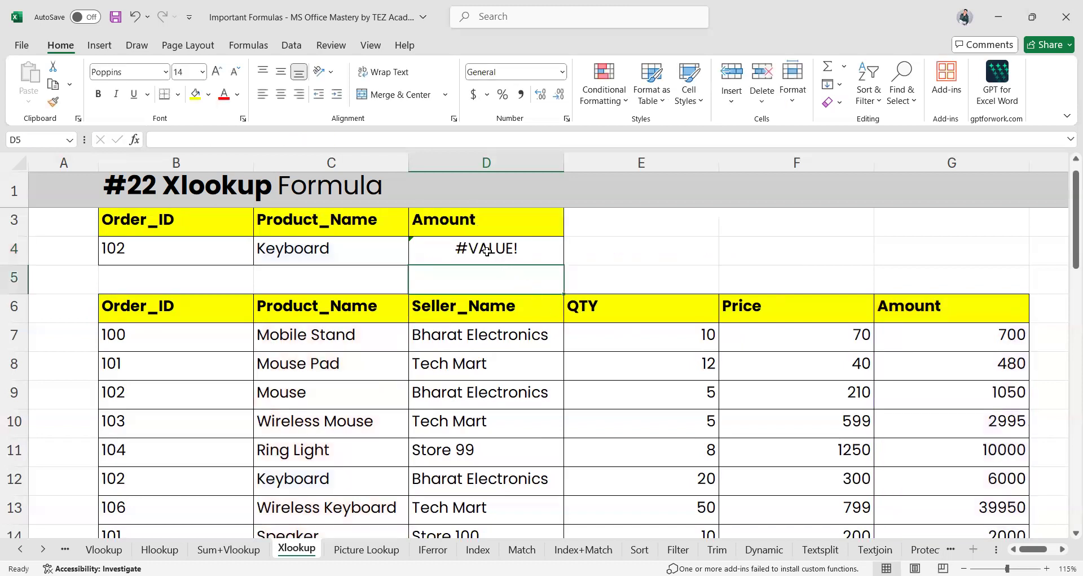
click(461, 254)
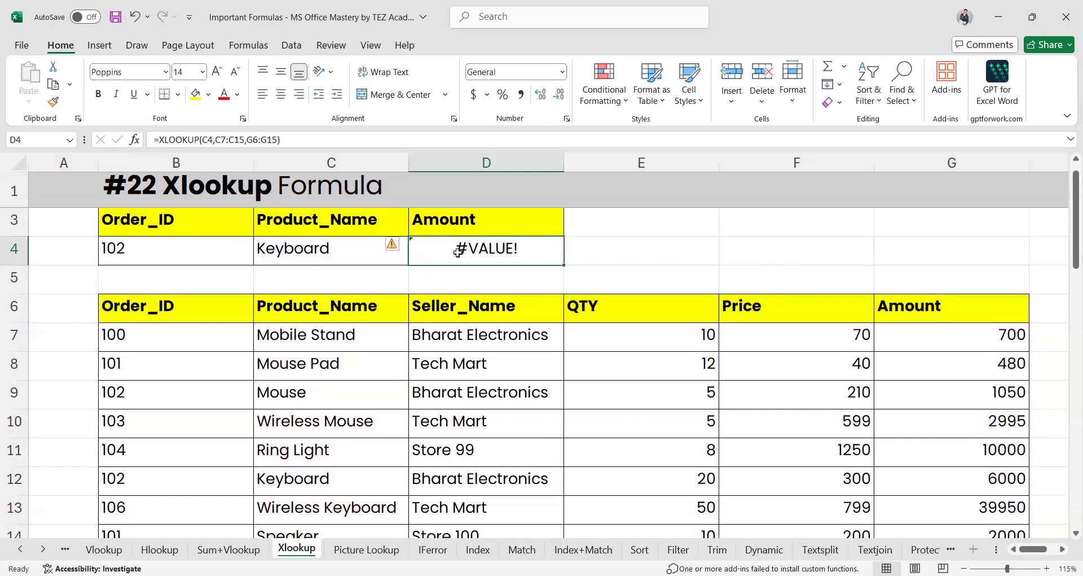
double_click(462, 254)
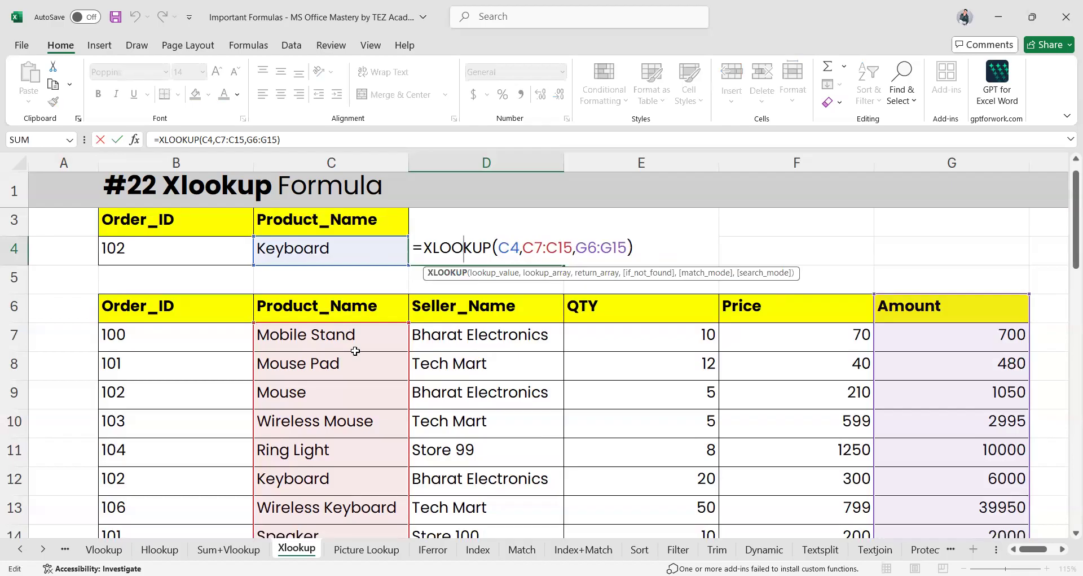
scroll(338, 373, down, 1)
scroll(338, 373, up, 1)
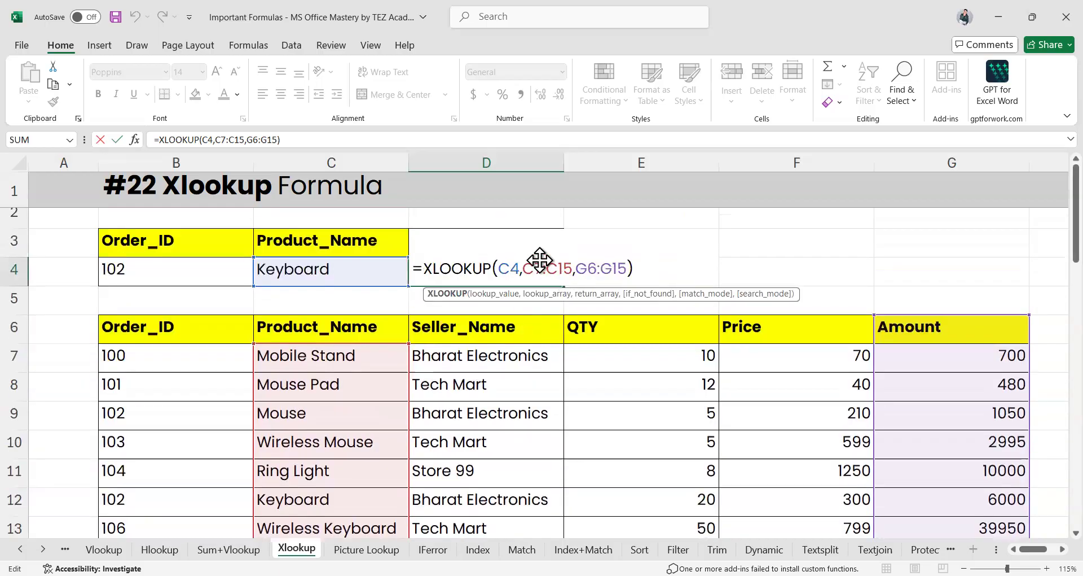
scroll(617, 403, down, 1)
scroll(617, 403, up, 2)
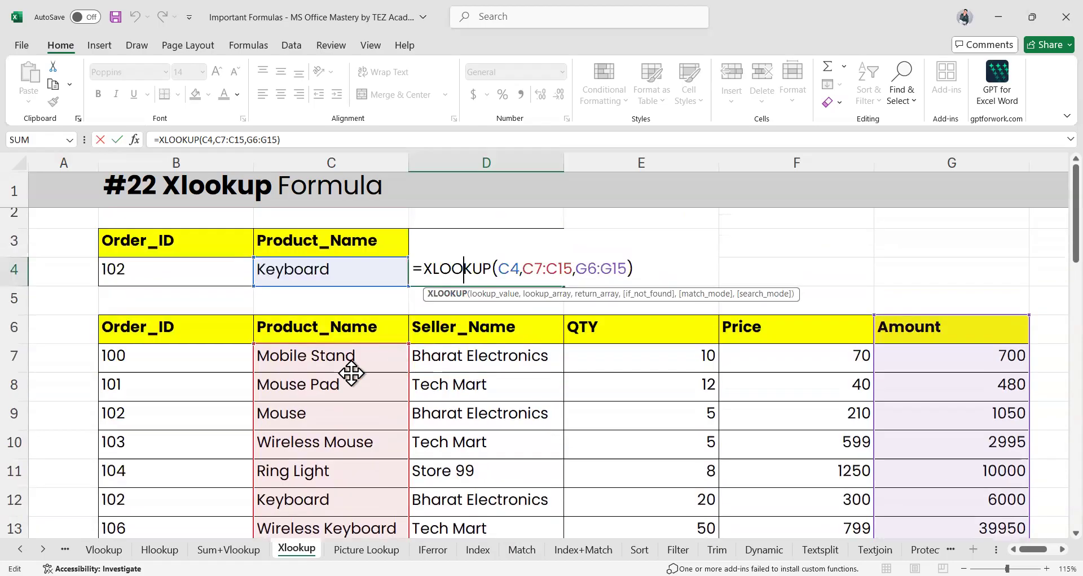
Change D4's lookup range from C7:C15 to C6:C15 so it returns 6000
click(541, 270)
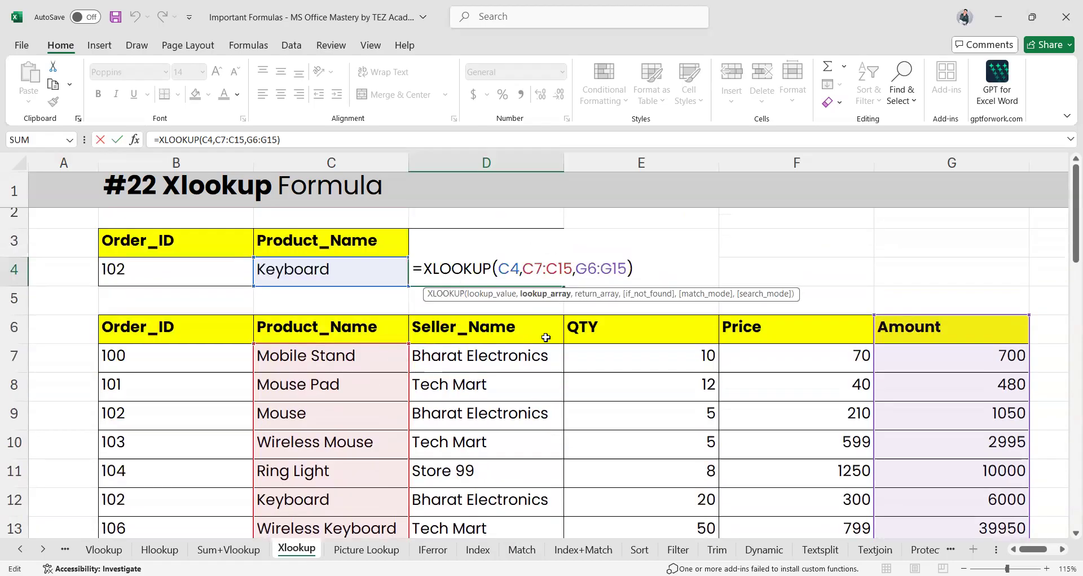
key(BackSpace)
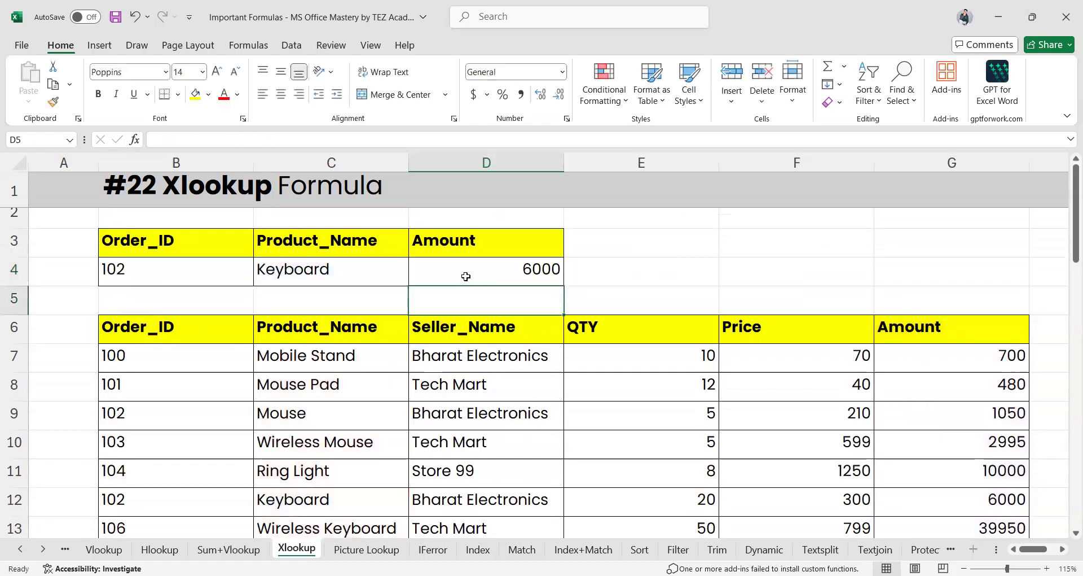
click(466, 273)
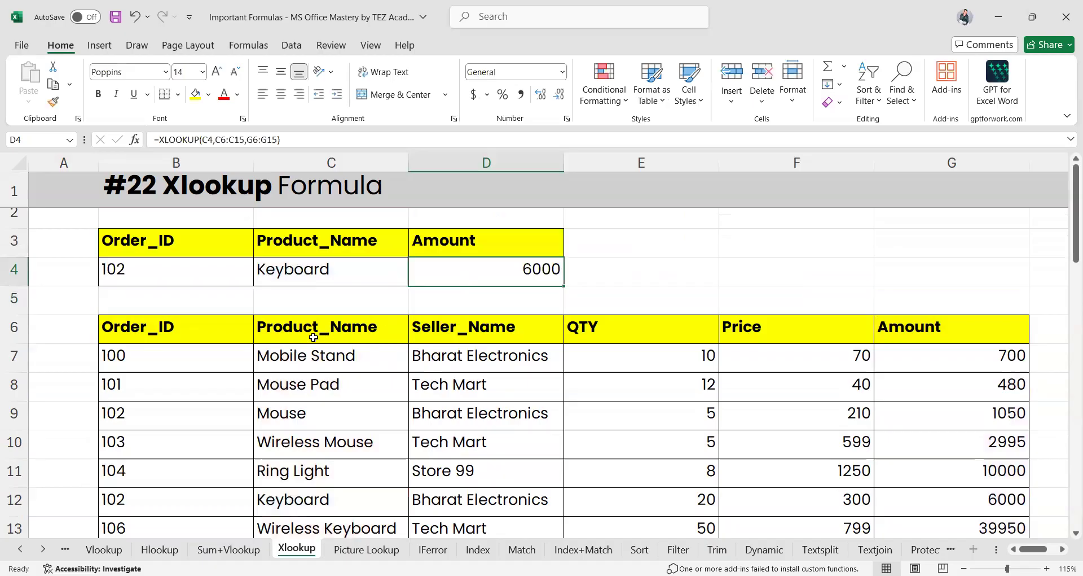
double_click(530, 268)
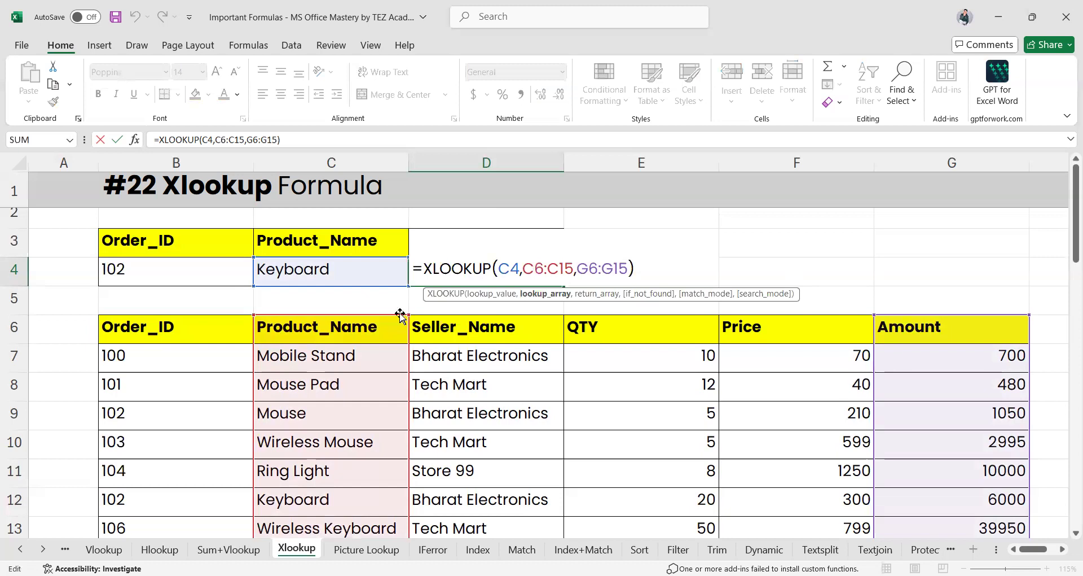
Extend D4's formula to =XLOOKUP(C4,C6:C15,G6:G15,"Not Paid",0,1), still returning 6000 for Keyboard
scroll(429, 401, down, 1)
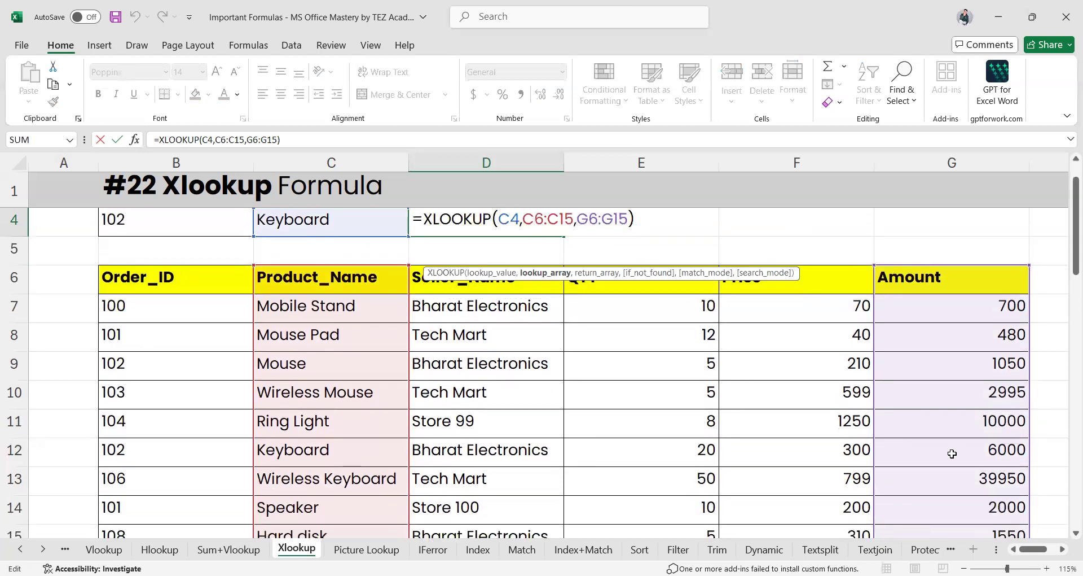
scroll(471, 339, up, 1)
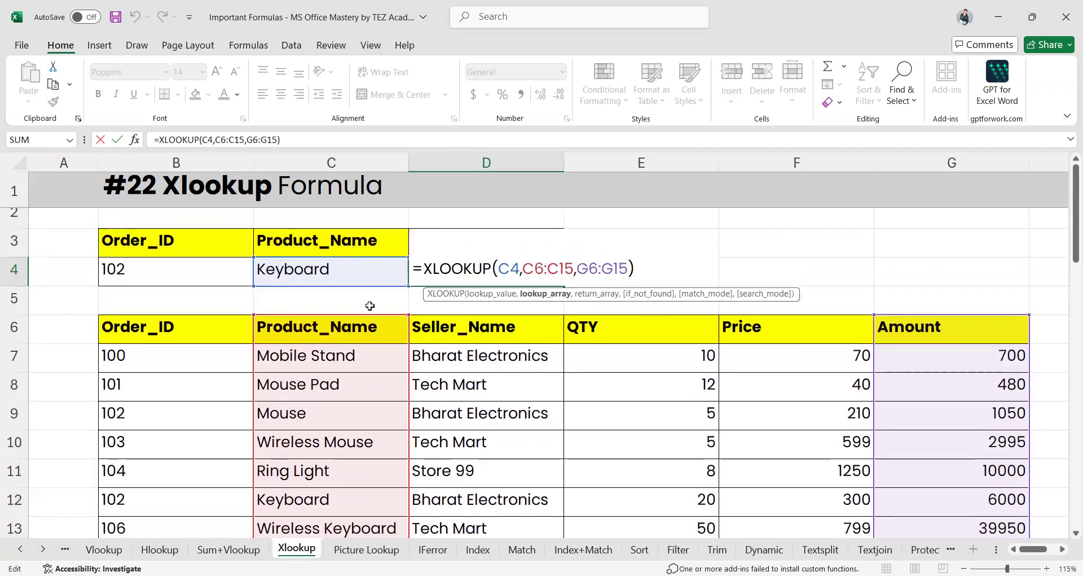
scroll(319, 411, down, 1)
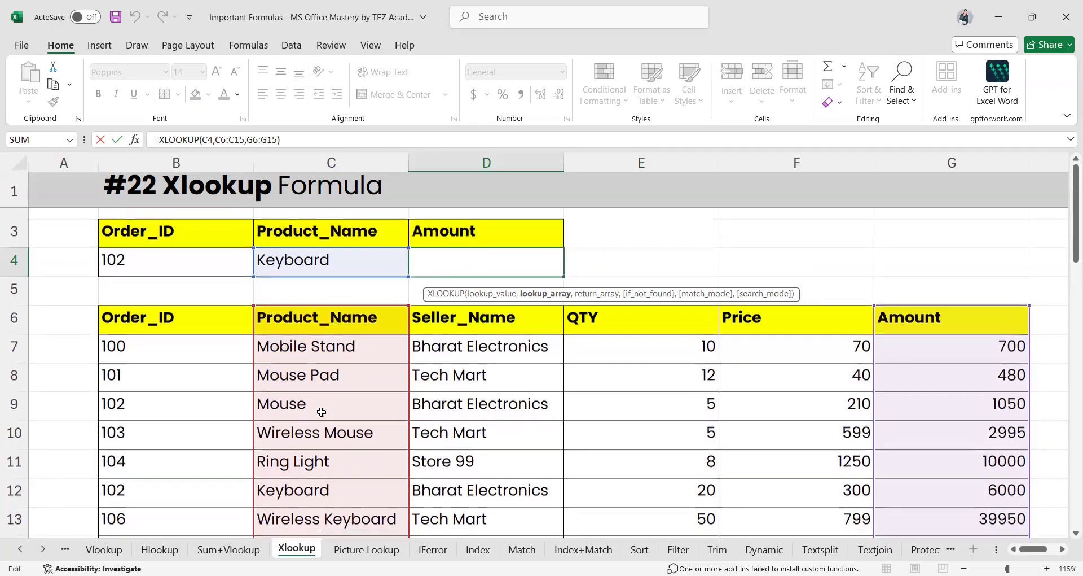
scroll(321, 411, up, 1)
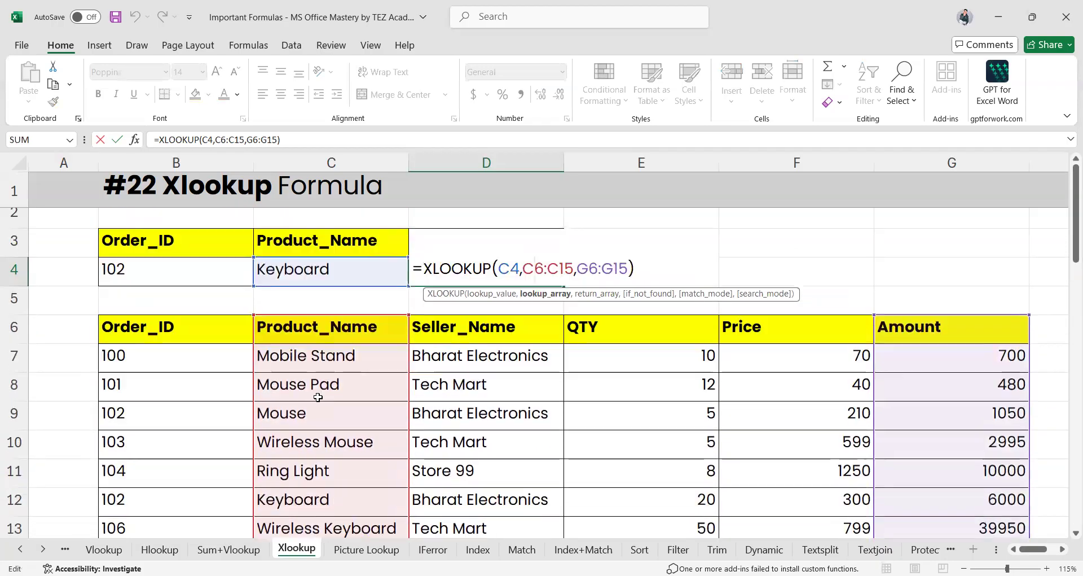
scroll(420, 366, down, 1)
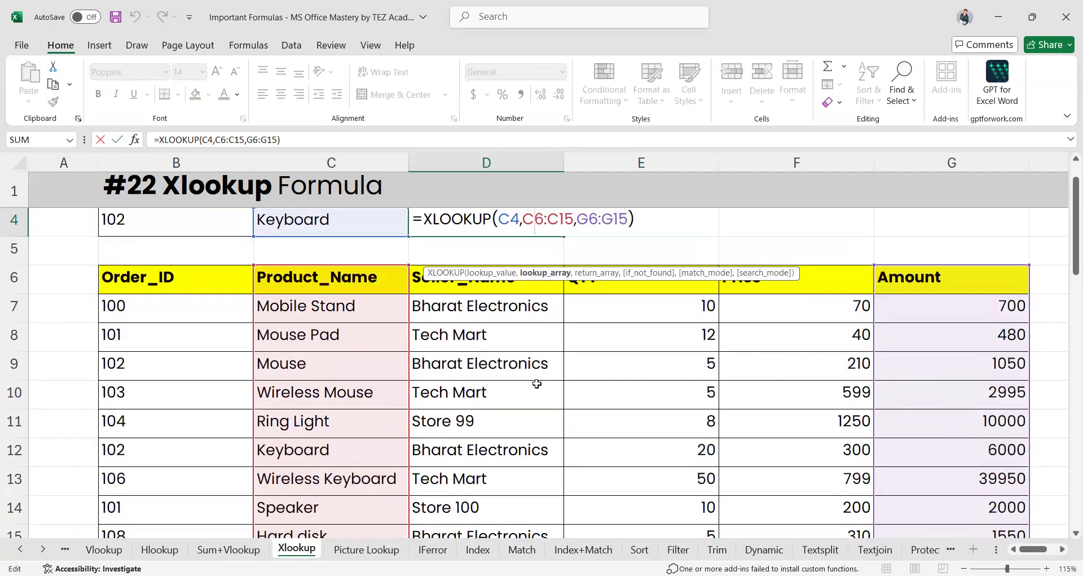
scroll(536, 379, down, 1)
scroll(451, 452, up, 2)
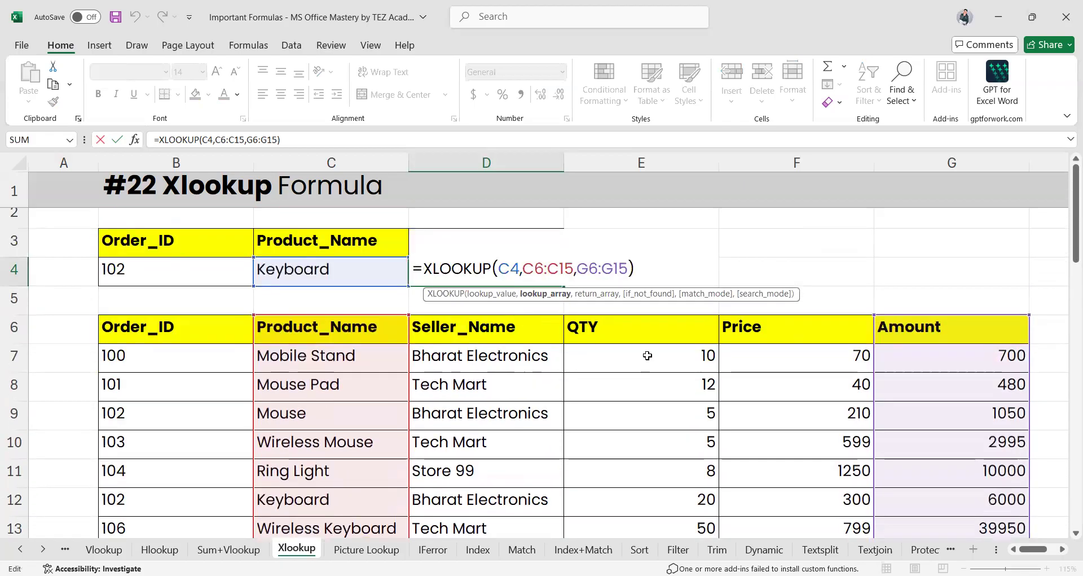
key(Left)
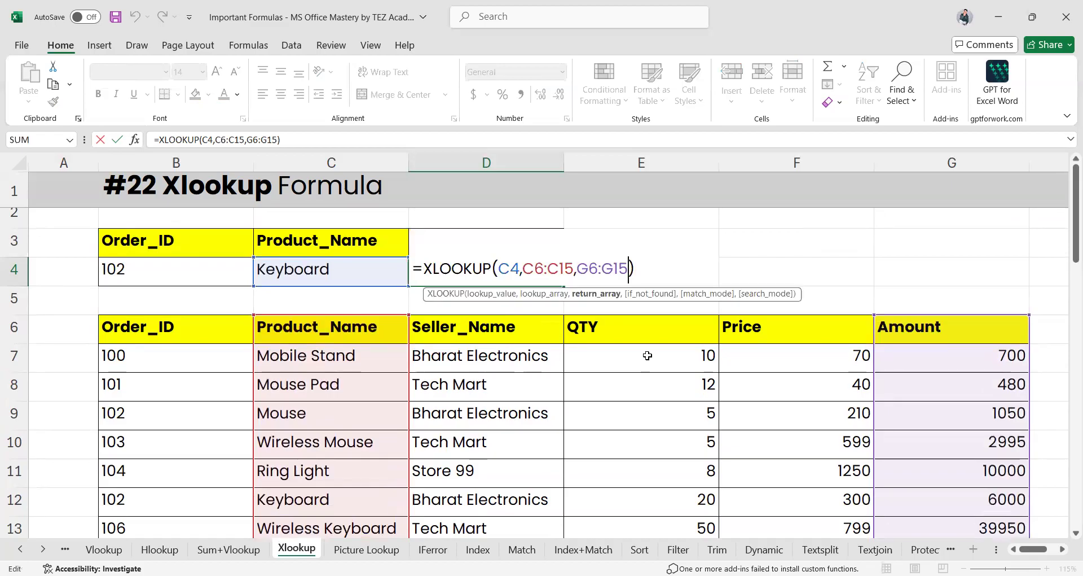
text(,)
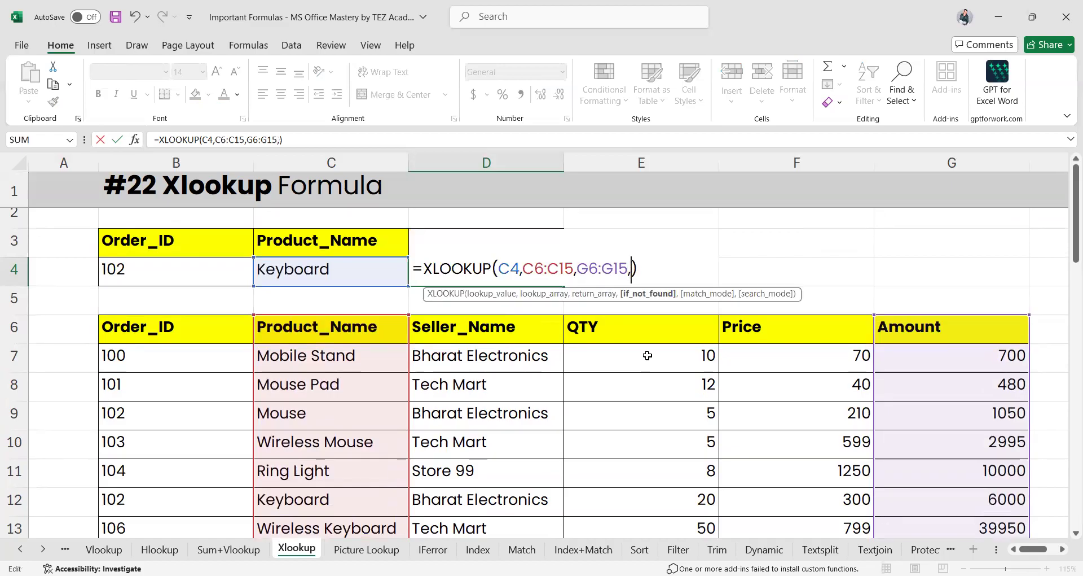
text("Noy)
key(BackSpace)
text(t Paid)
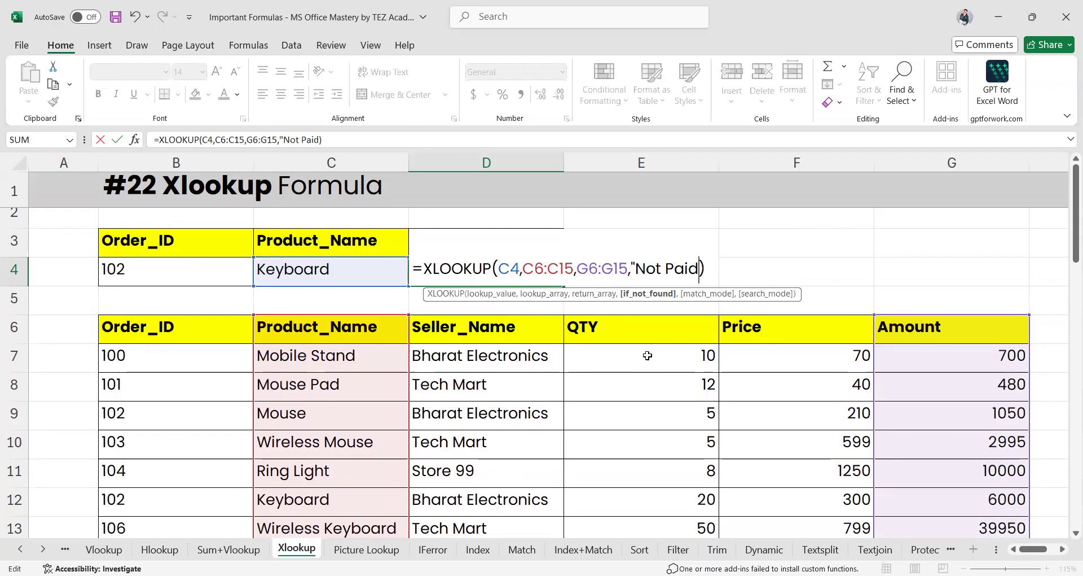
text(",0,1)
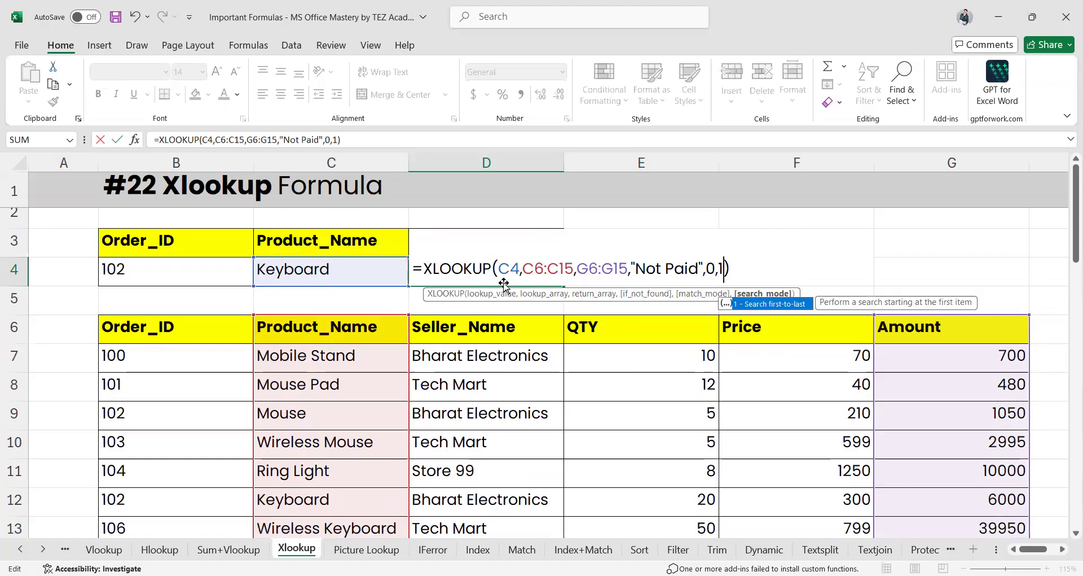
key(Return)
click(14, 499)
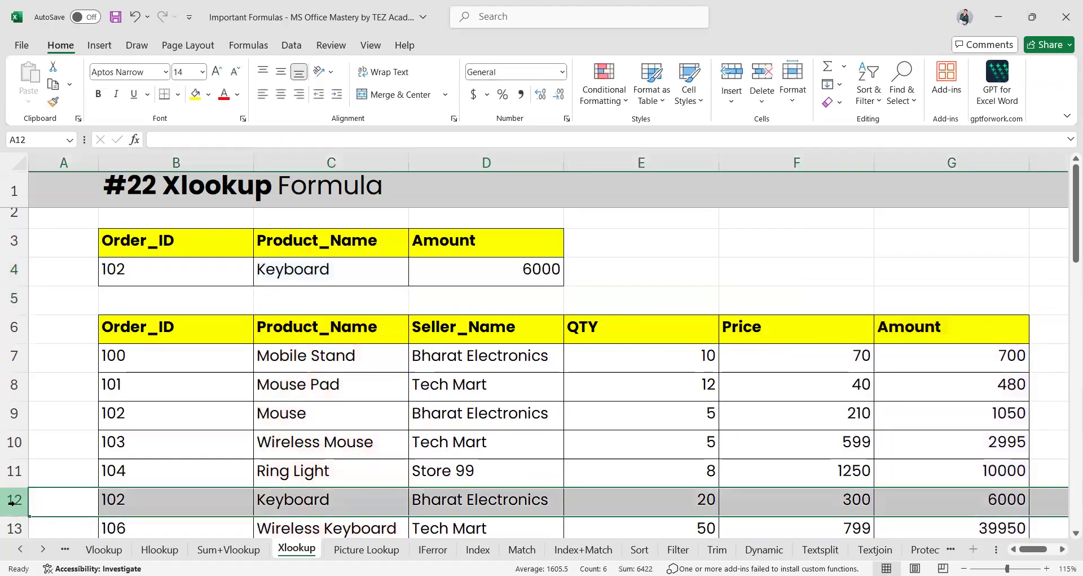
Clear D20's existing lookup formula, leaving the cell empty
scroll(456, 405, down, 4)
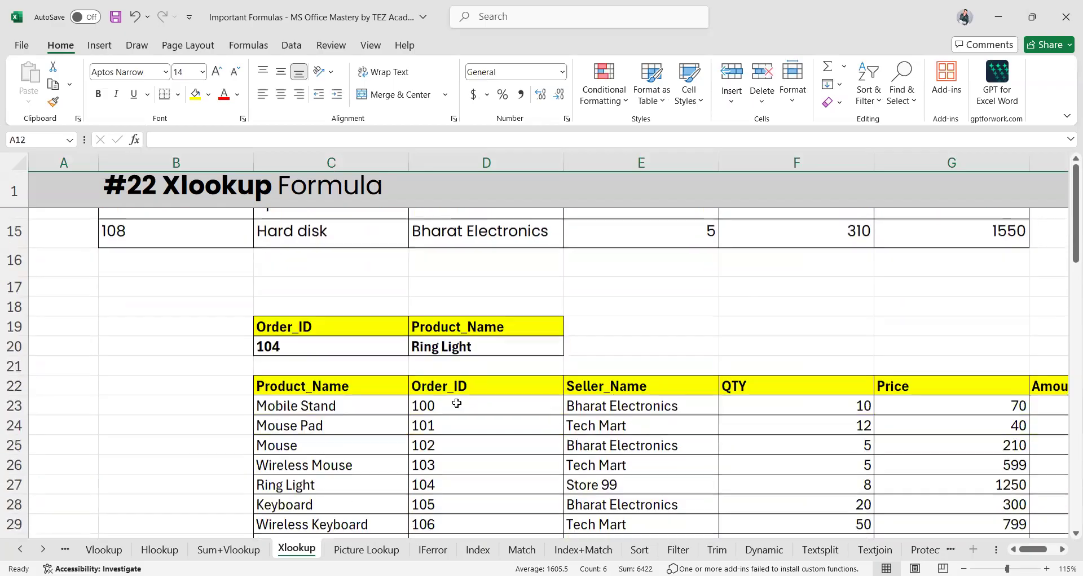
scroll(458, 402, down, 1)
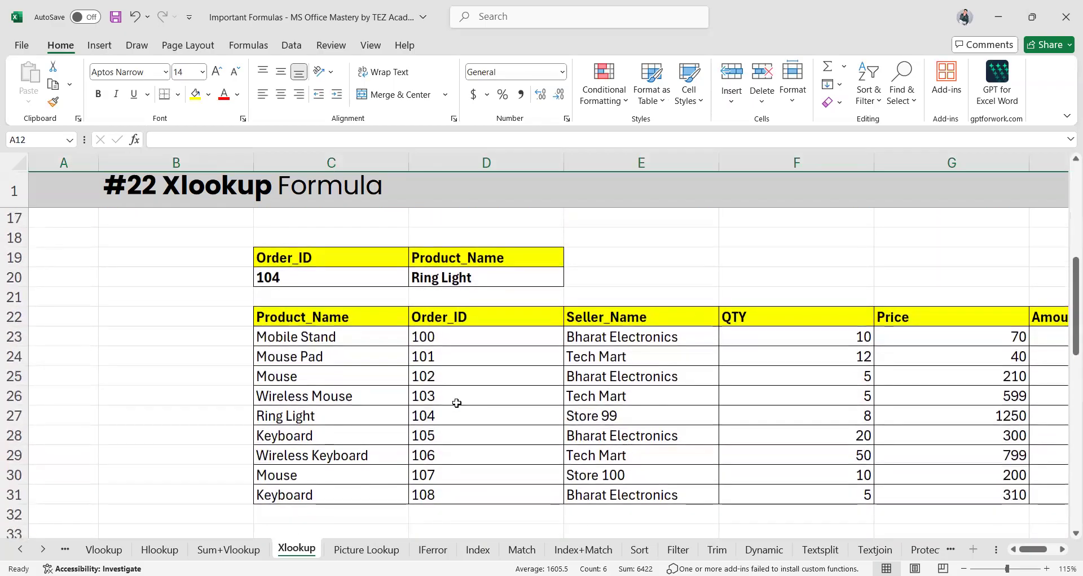
click(455, 278)
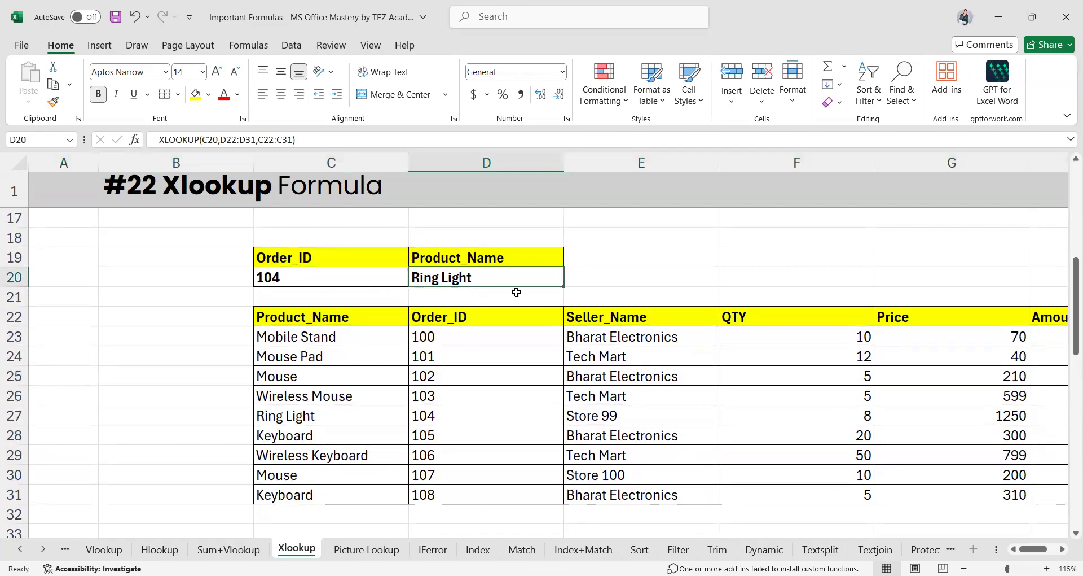
key(F2)
key(ctrl+a)
key(BackSpace)
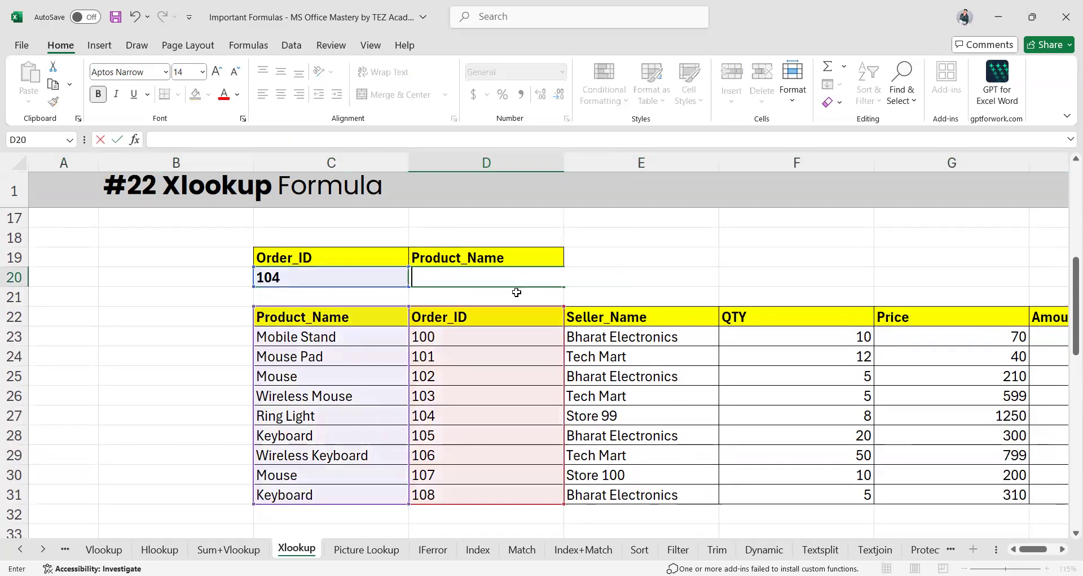
click(652, 355)
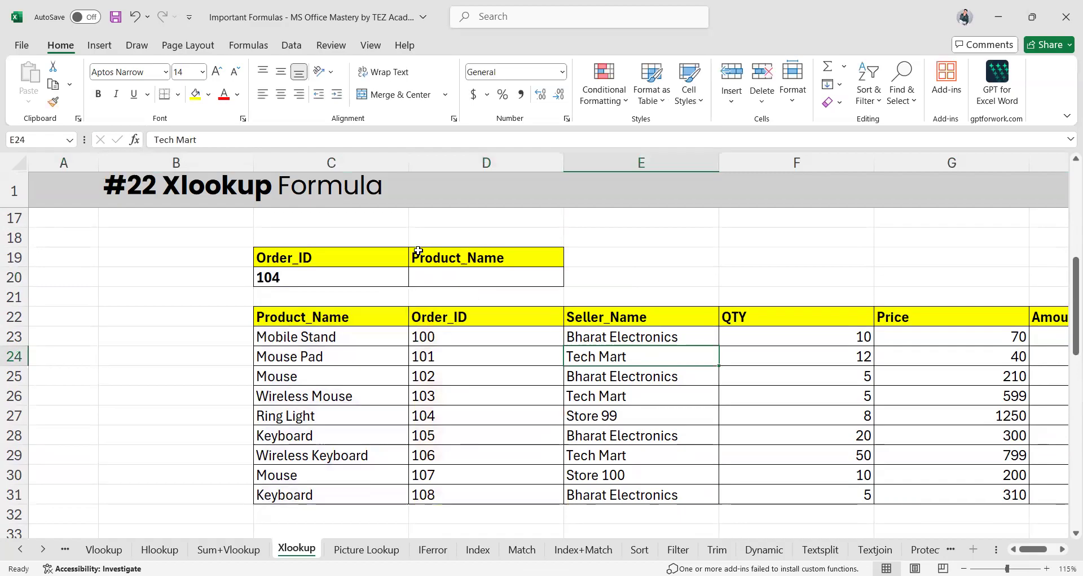
click(469, 285)
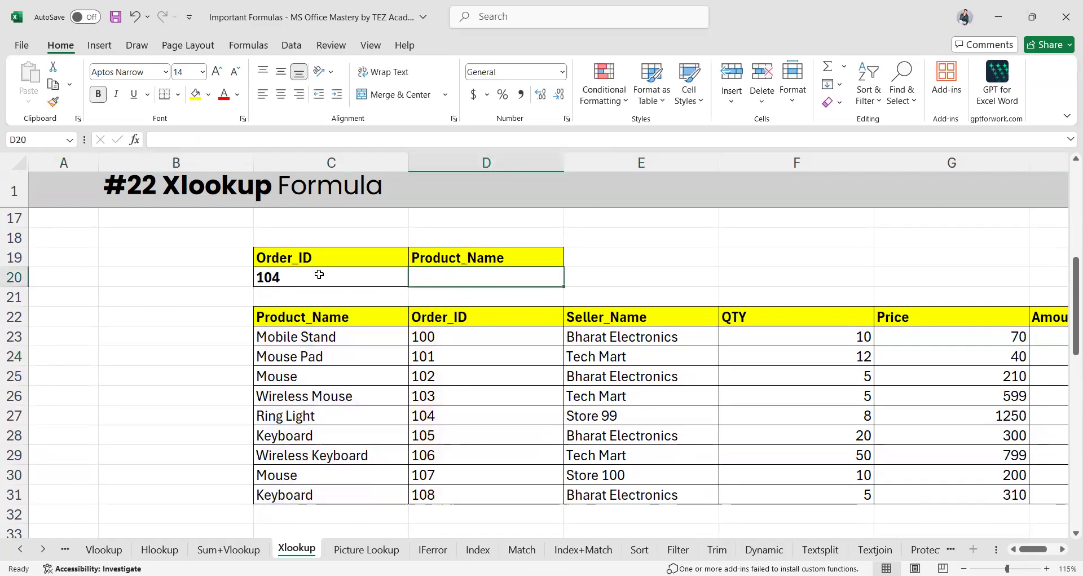
click(453, 321)
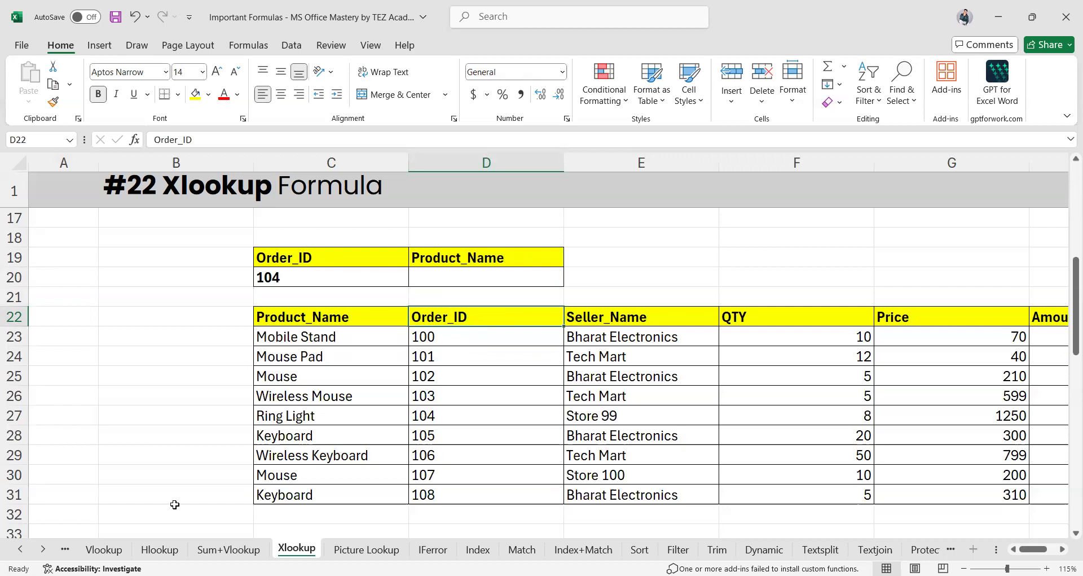
Enter the left lookup =XLOOKUP(C20,D22:D31,C22:C31) in D20, returning Ring Light
click(469, 280)
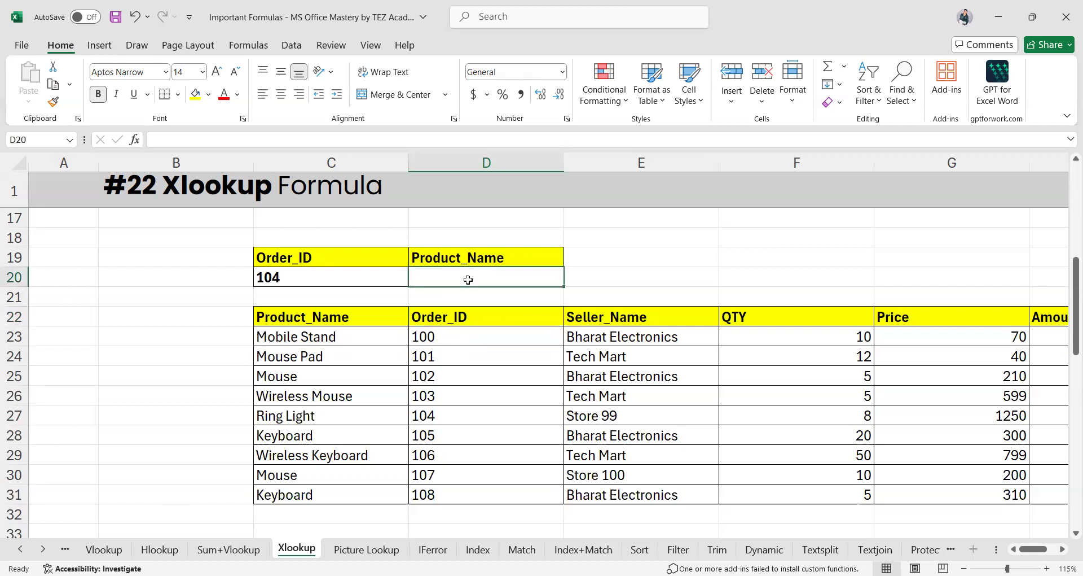
text(=)
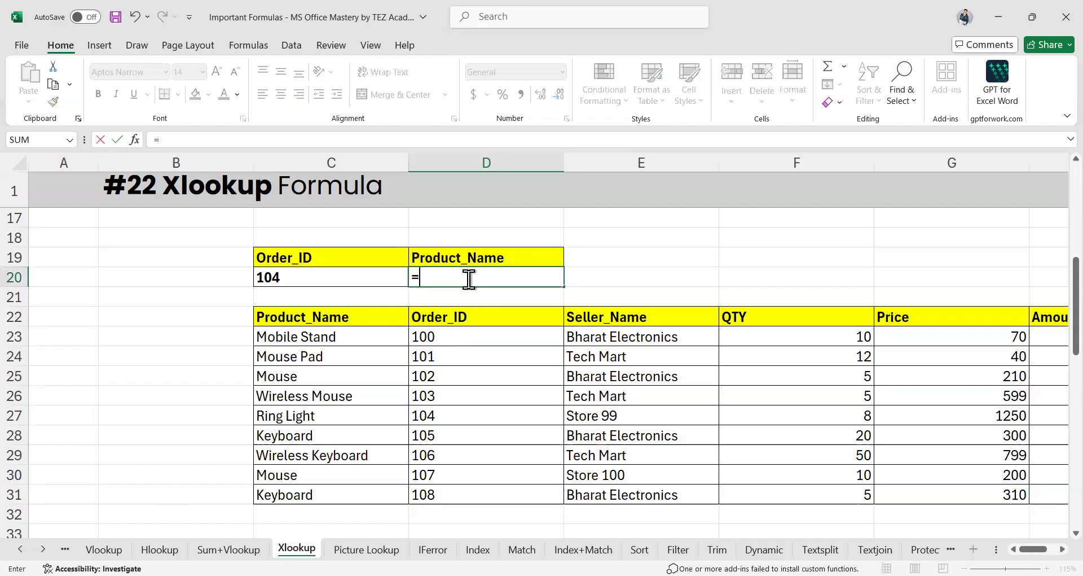
text(XLOOKUP()
click(291, 282)
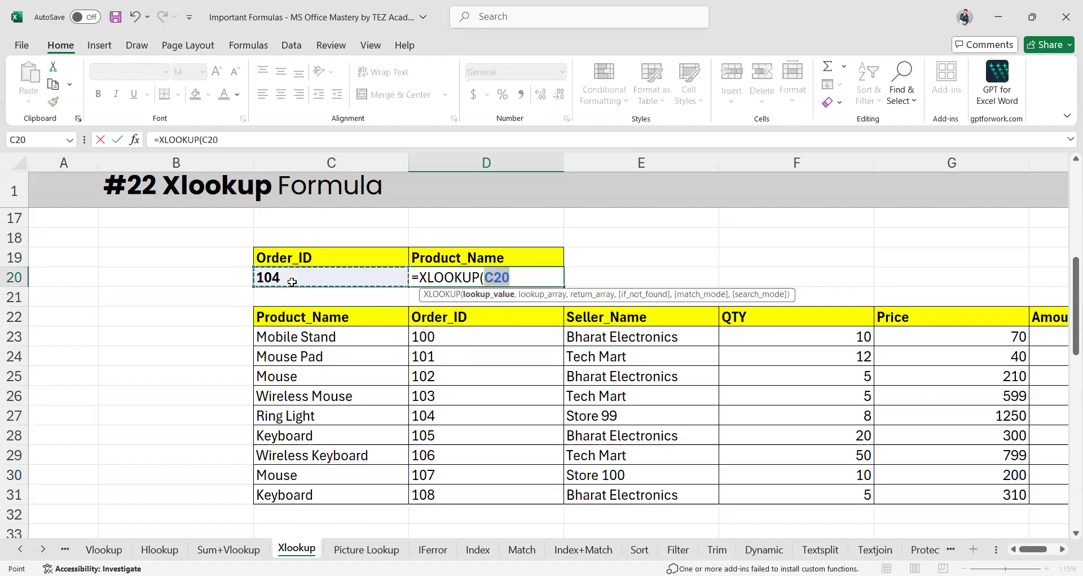
text(,)
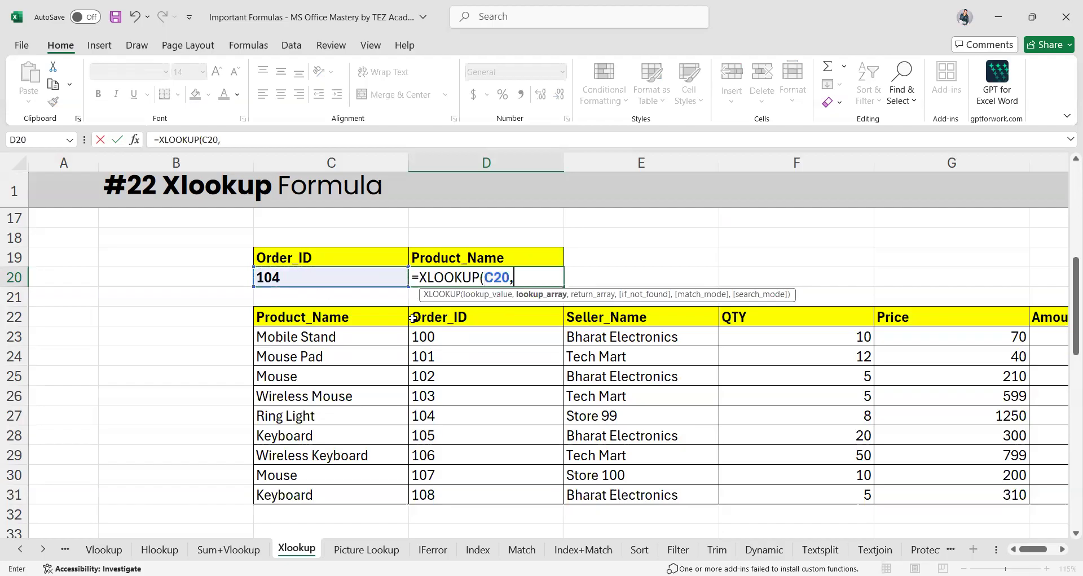
click(451, 317)
drag(464, 500, 462, 493)
text(,)
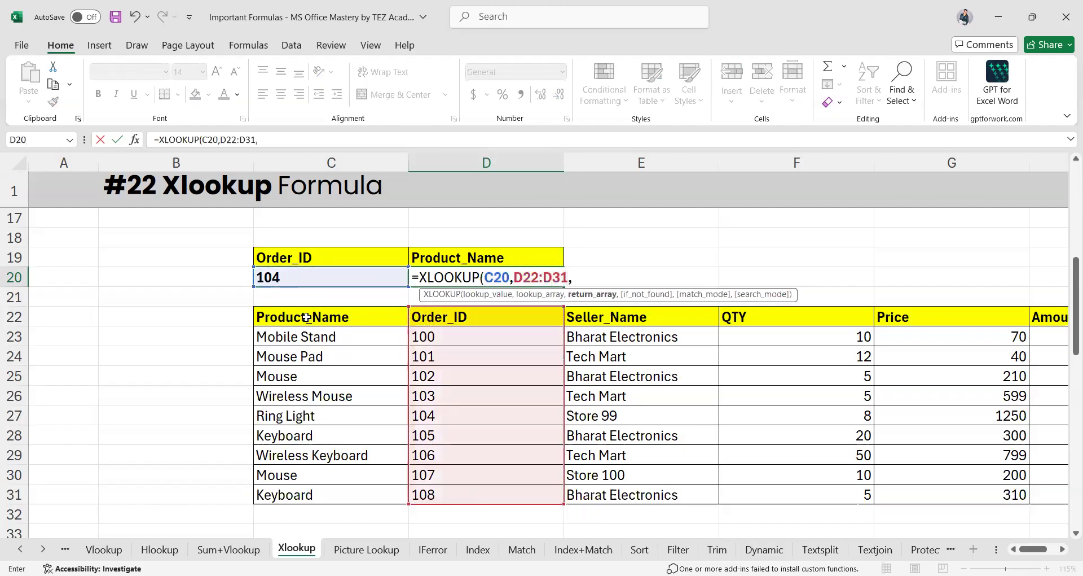
click(308, 317)
drag(310, 495, 309, 494)
key(Return)
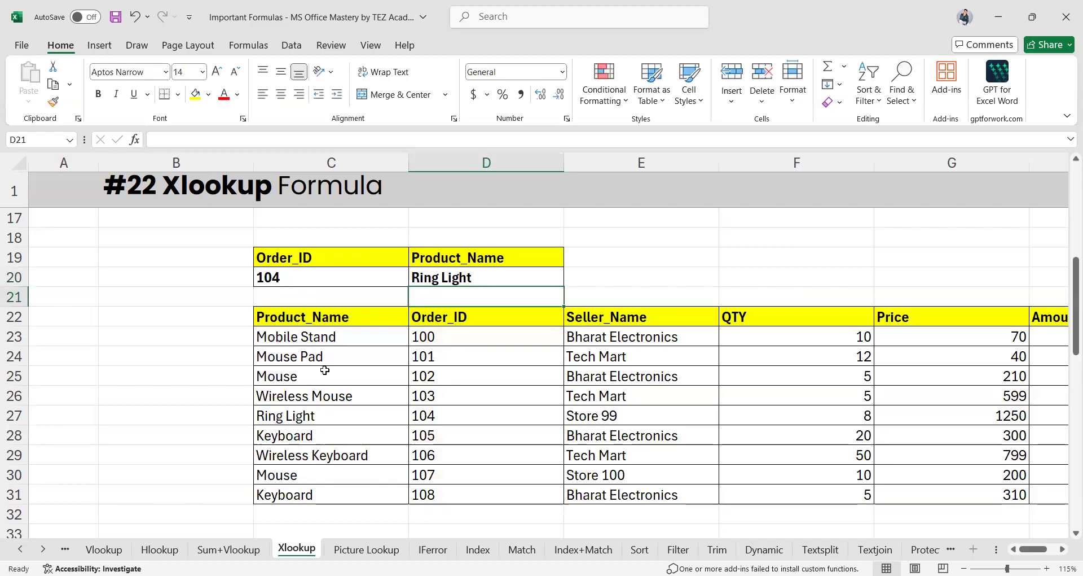
Change the Order_ID in C20 from 104 to 105 so D20 shows Keyboard
click(305, 283)
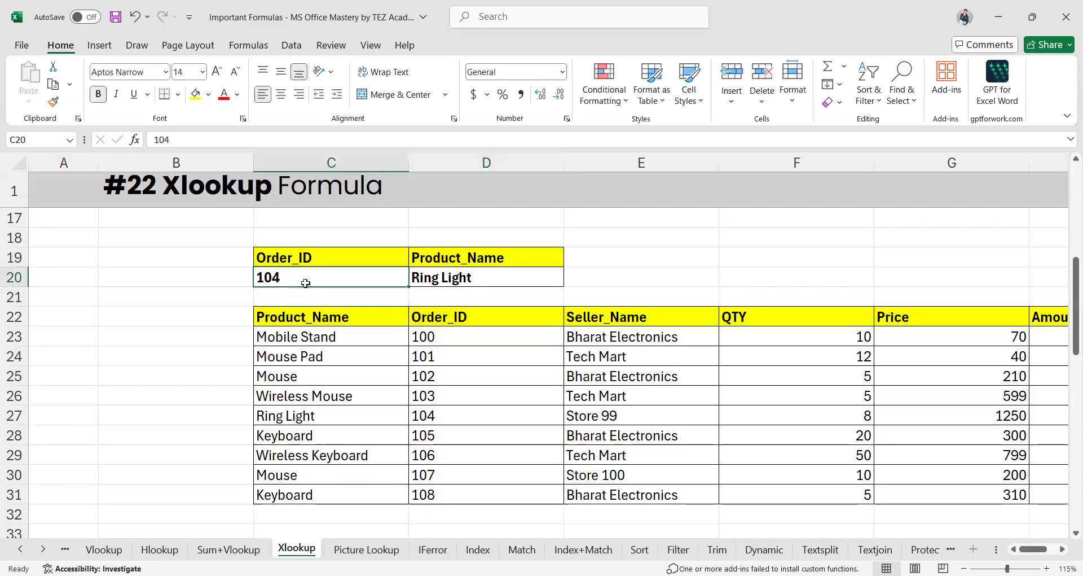
text(1)
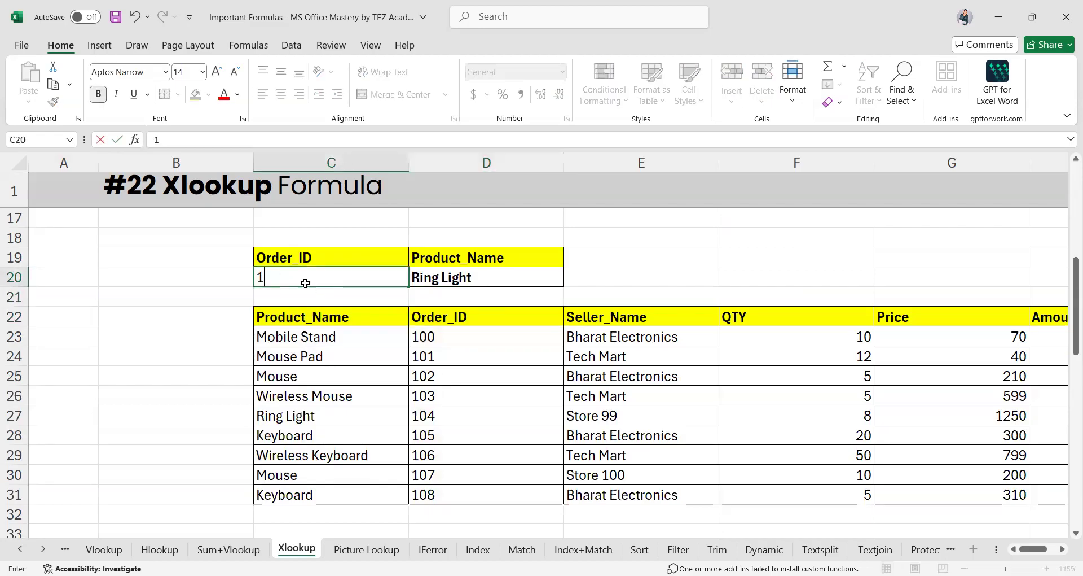
text(05)
key(Return)
click(325, 438)
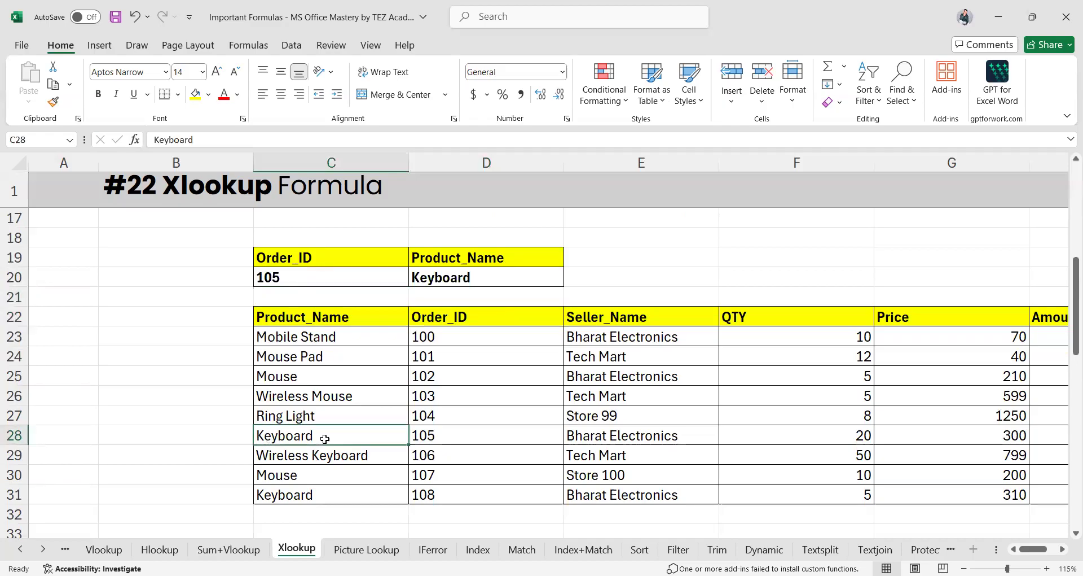
ctrl+scroll(325, 439, down, 2)
ctrl+scroll(325, 439, down, 3)
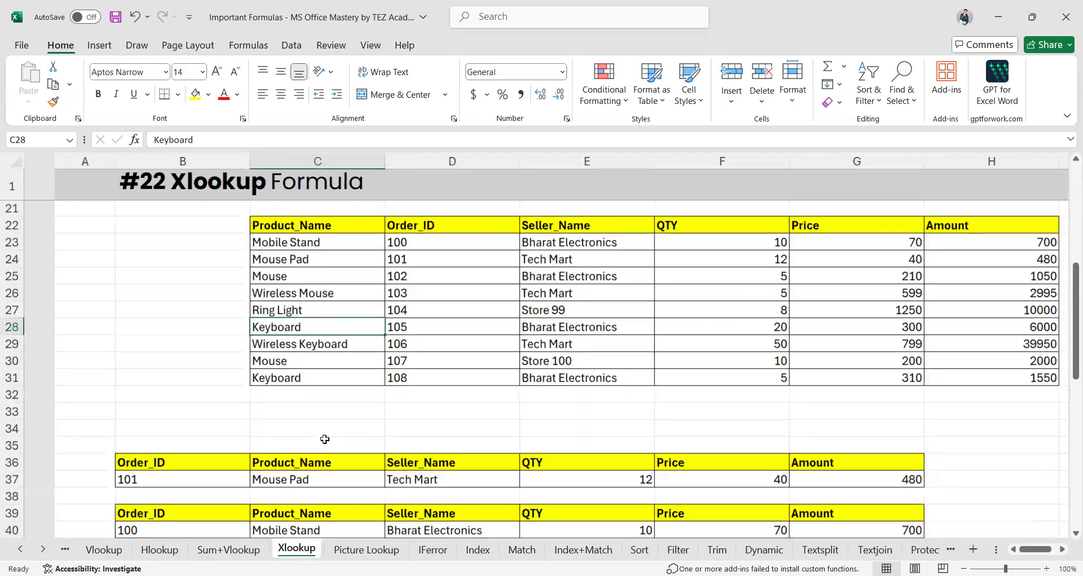
scroll(325, 438, down, 4)
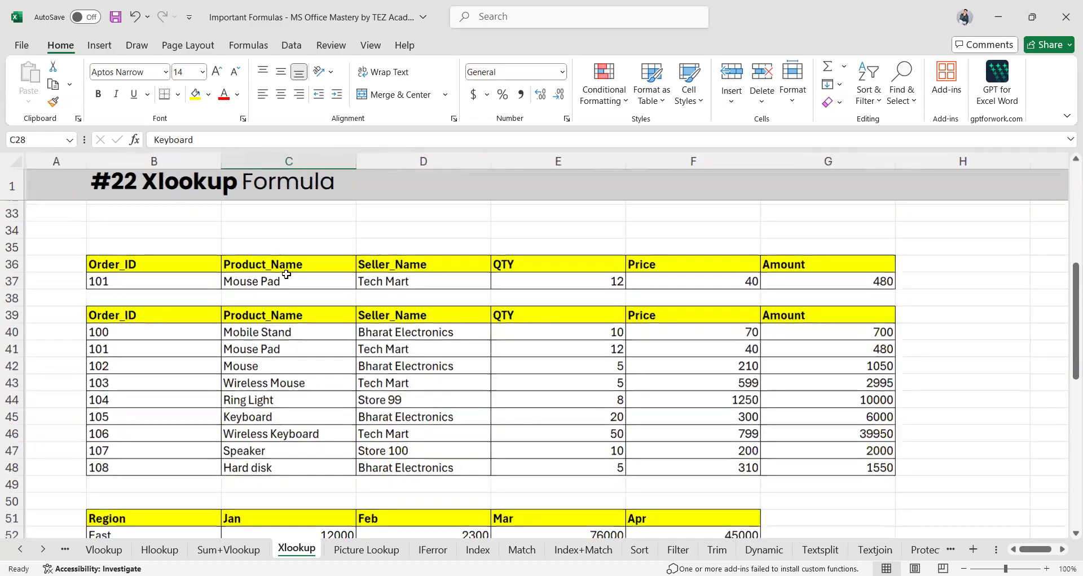
scroll(257, 401, down, 2)
scroll(257, 401, up, 4)
scroll(257, 401, down, 4)
scroll(257, 401, up, 5)
scroll(257, 401, down, 3)
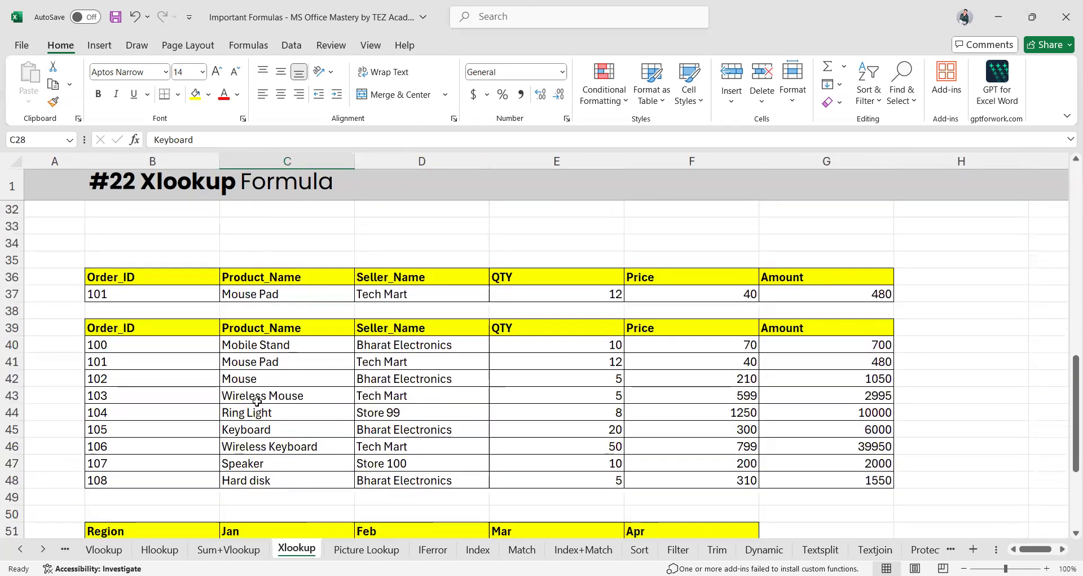
click(251, 292)
double_click(252, 292)
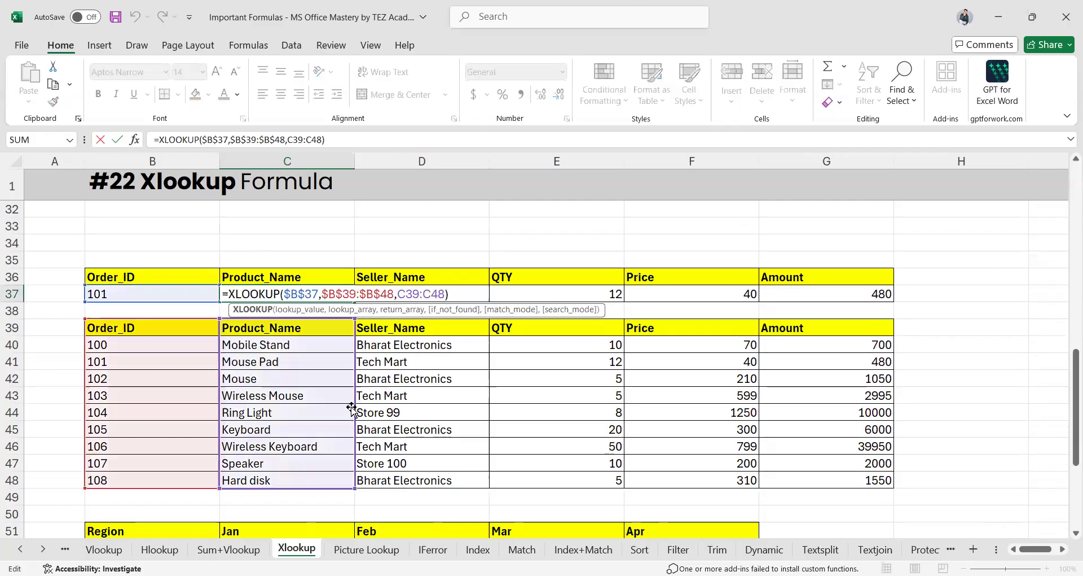
click(518, 290)
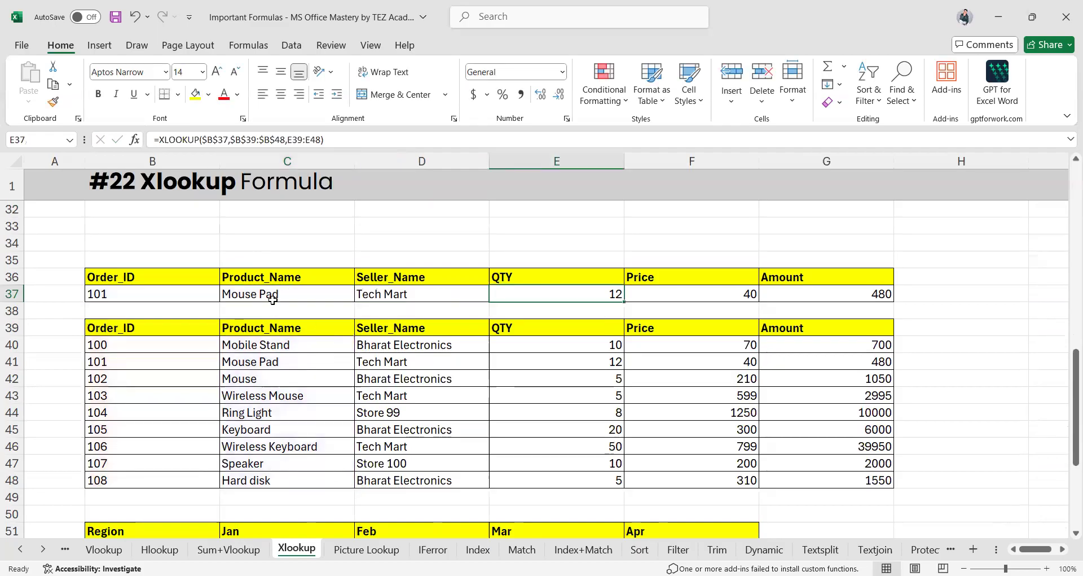
click(258, 292)
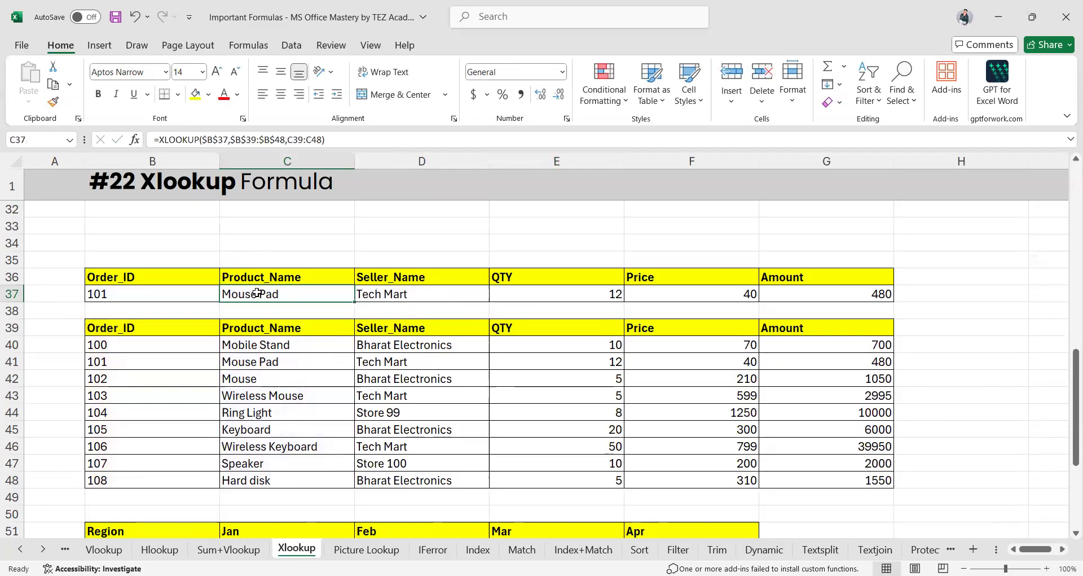
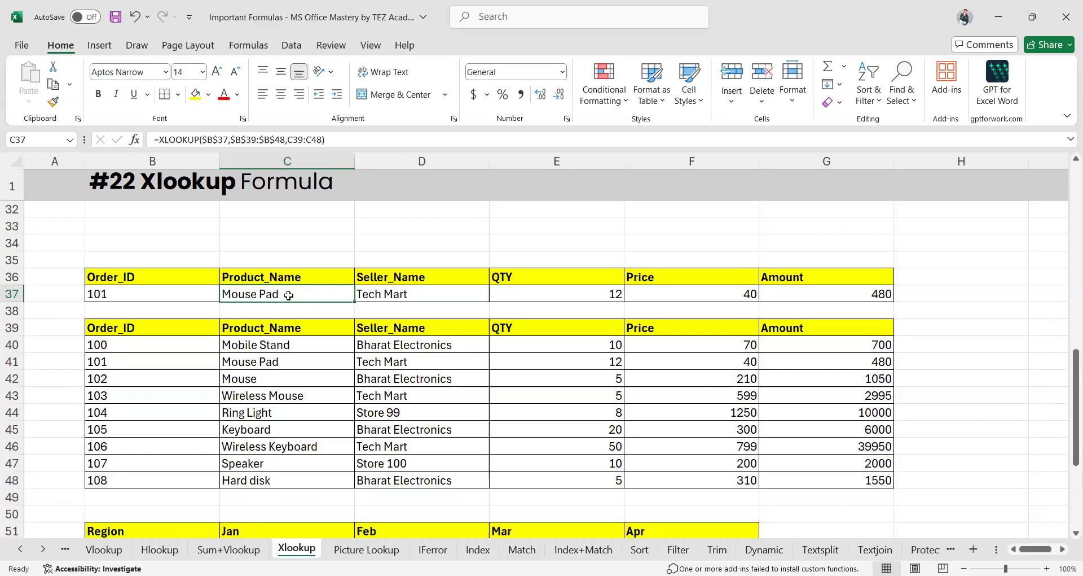
Delete C37's XLOOKUP formula and the results in D37:G37, keeping Order_ID 101 in B37
double_click(289, 294)
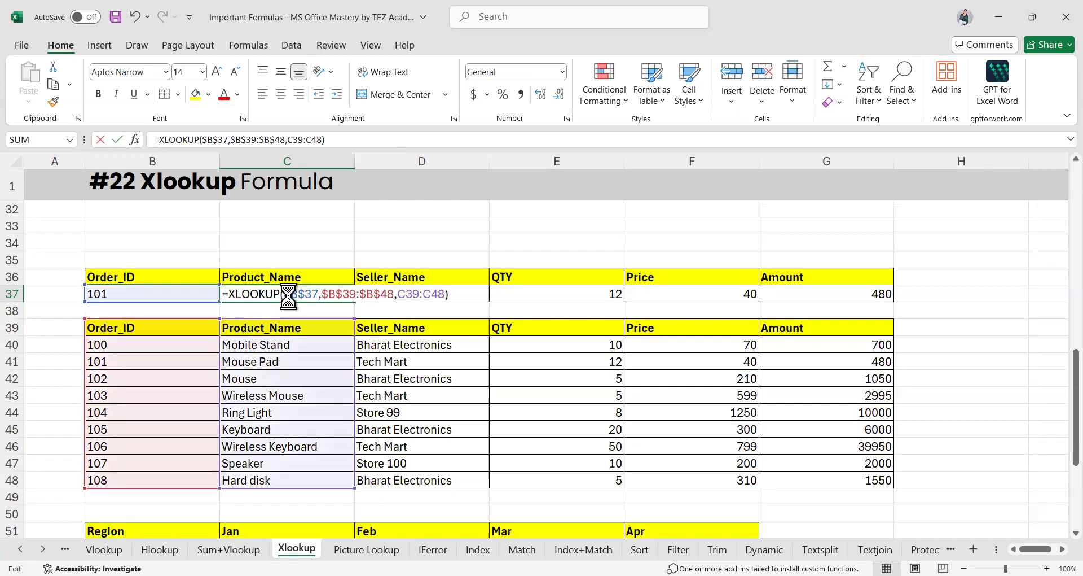
key(ctrl+a)
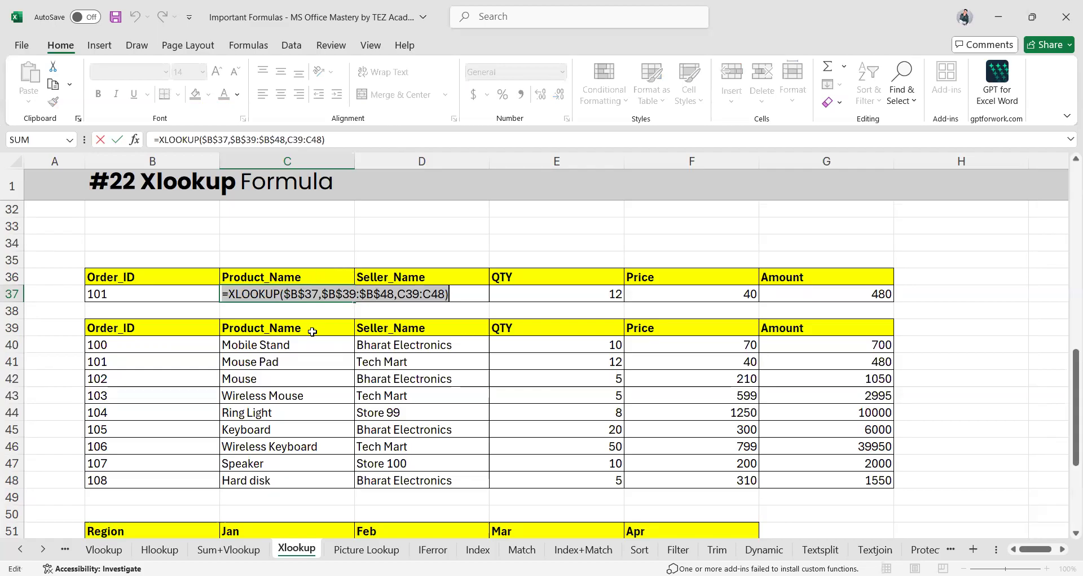
key(BackSpace)
click(423, 327)
drag(293, 293, 814, 296)
key(Delete)
Enter =XLOOKUP(B37,B39:B48,C39:C48) in C37, returning Mouse Pad for Order_ID 101
click(276, 292)
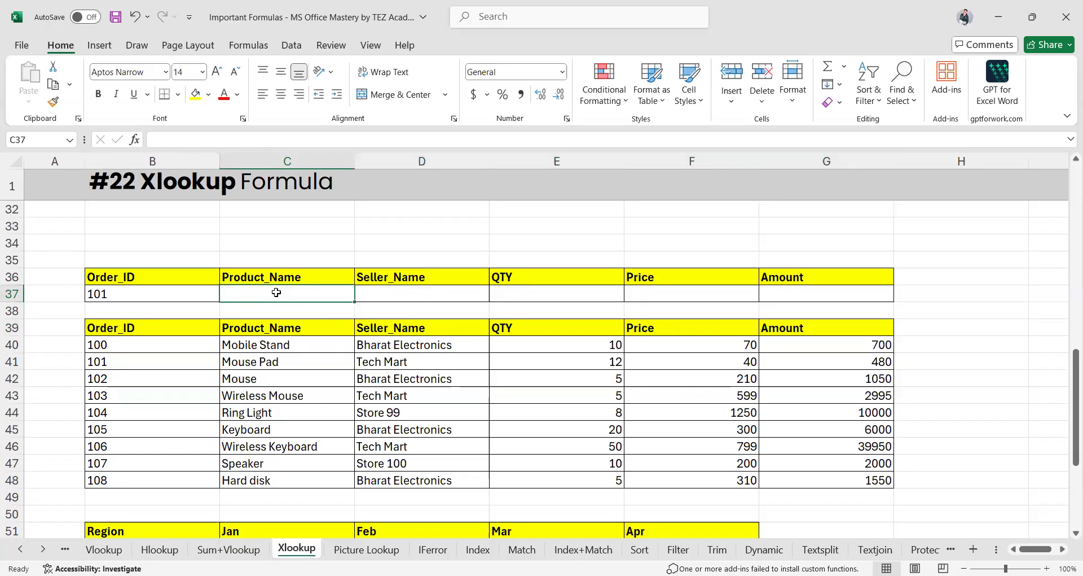
text(=)
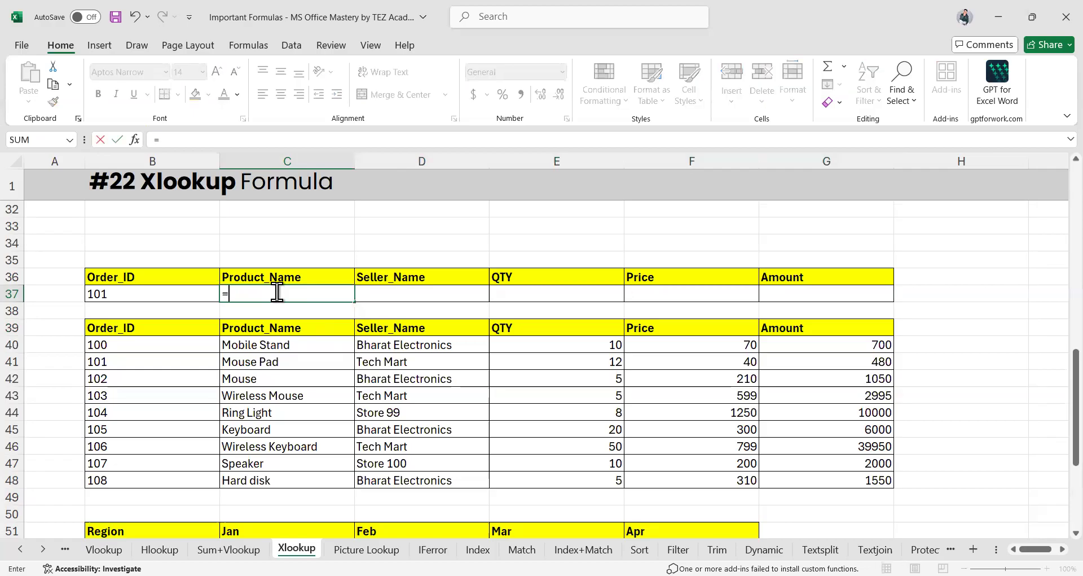
text(xlo)
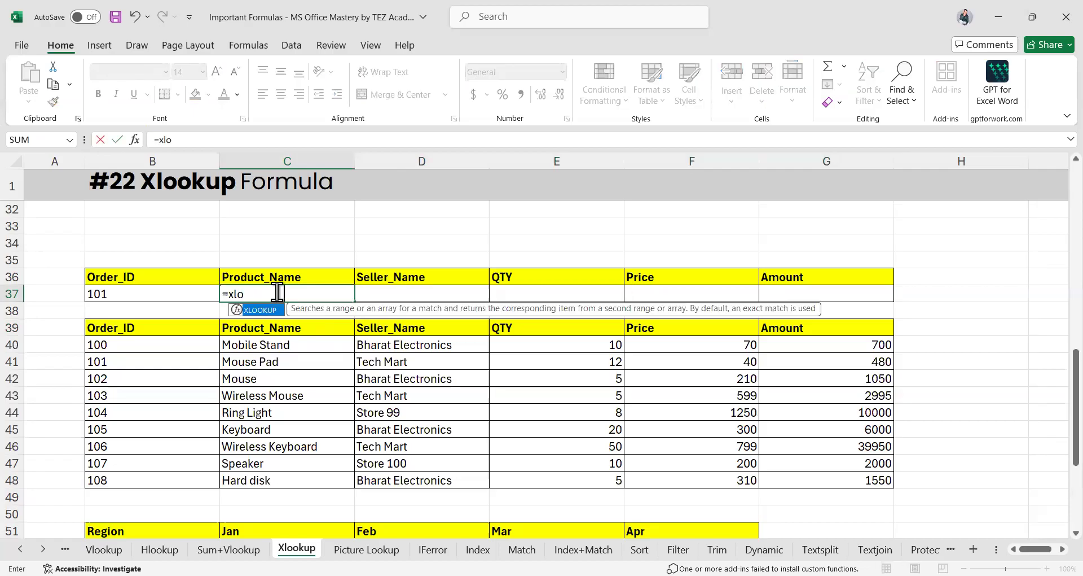
key(Tab)
click(131, 296)
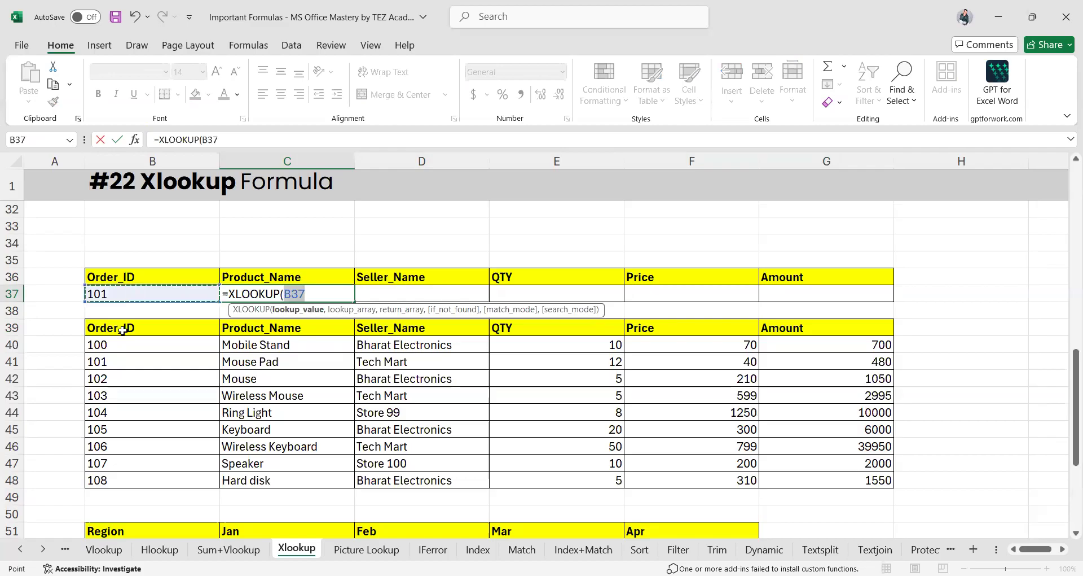
text(,)
drag(122, 330, 124, 345)
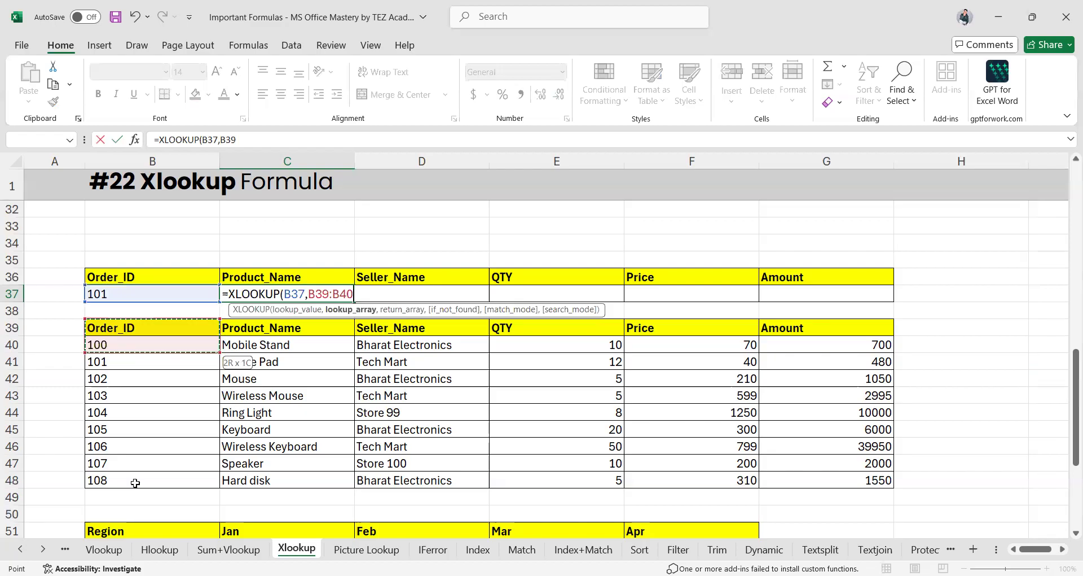
drag(136, 483, 135, 483)
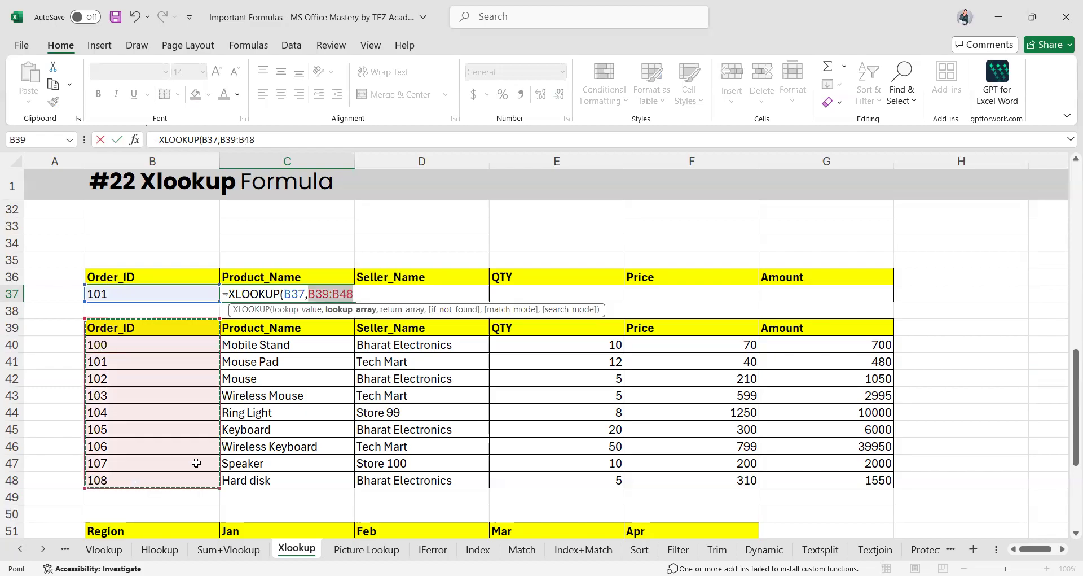
text(,)
drag(252, 328, 270, 480)
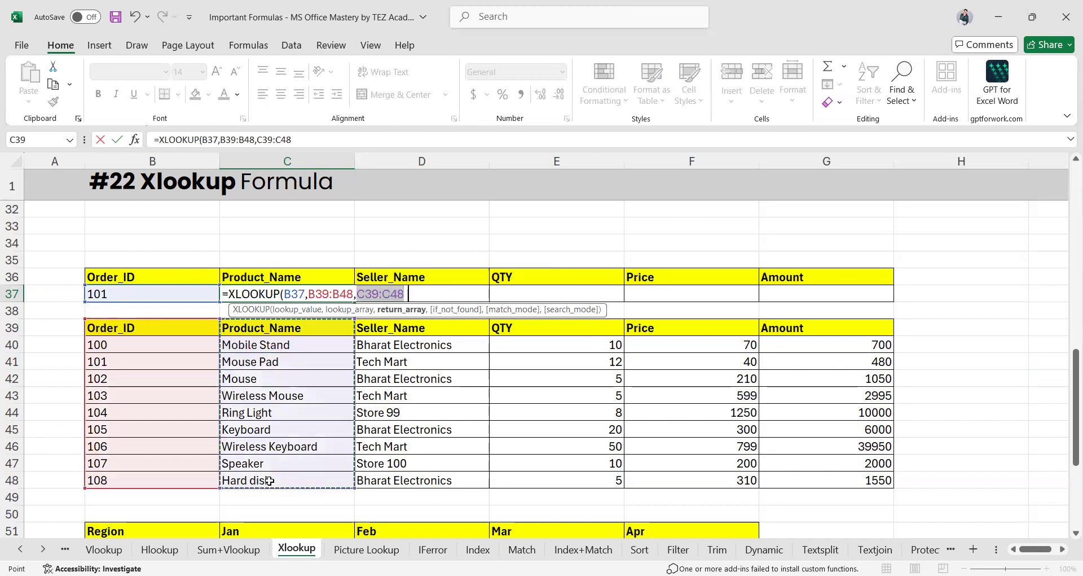
key(Return)
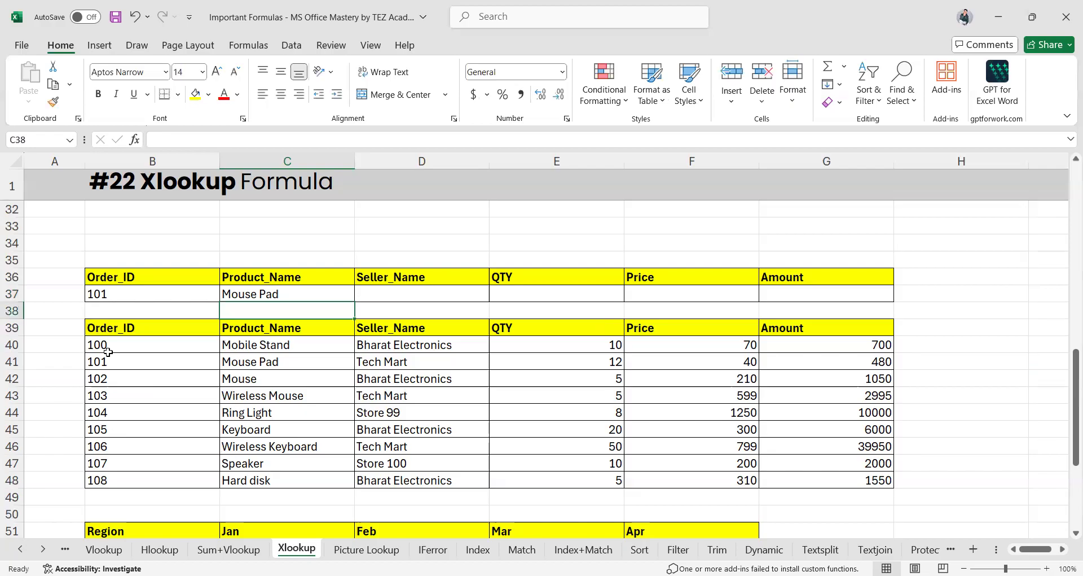
Fill C37's lookup across to G37 (Tech Mart, 12, 40, 480) and compare with row 41
click(329, 293)
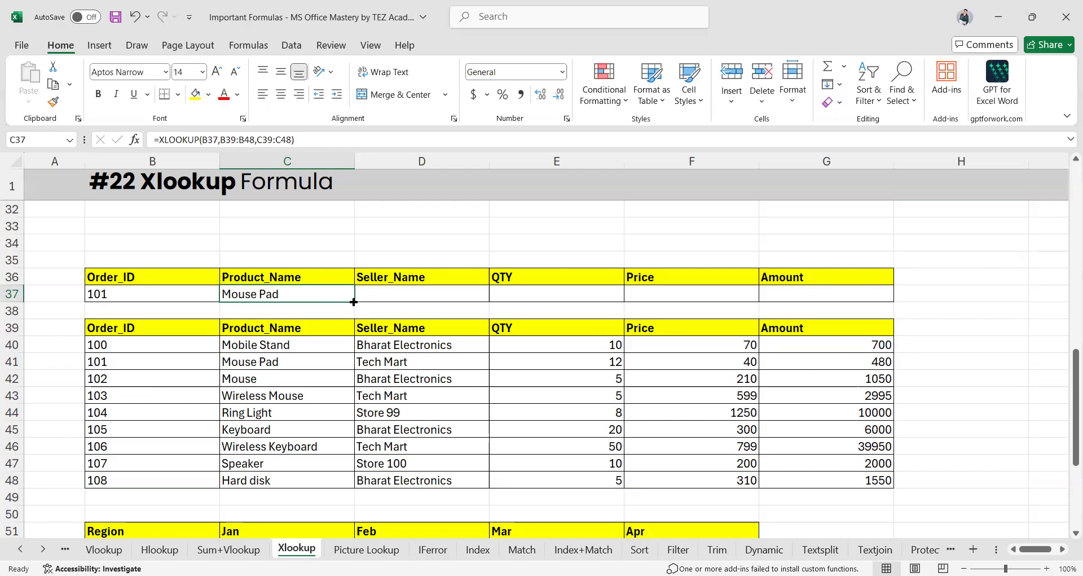
drag(354, 302, 874, 294)
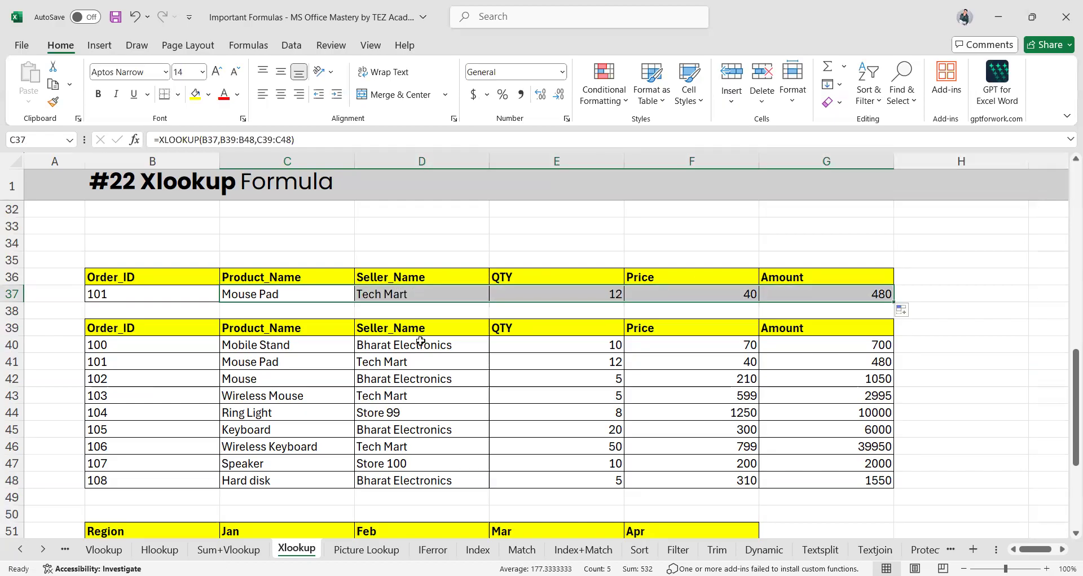
click(10, 362)
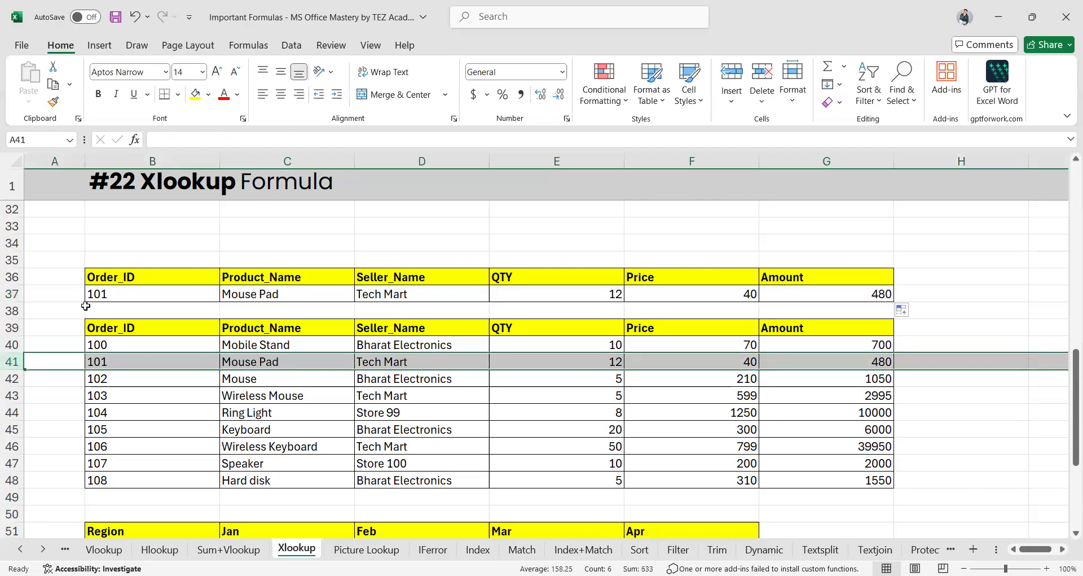
Change the Order_ID in B37 to 108 and compare the lookup row with row 48
click(104, 296)
text(10)
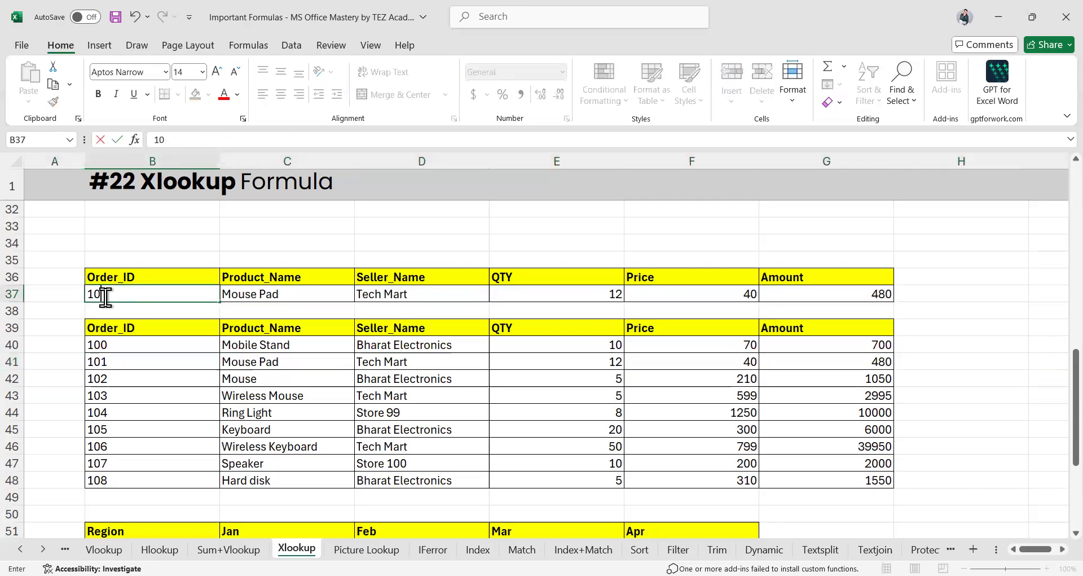
text(8)
key(Return)
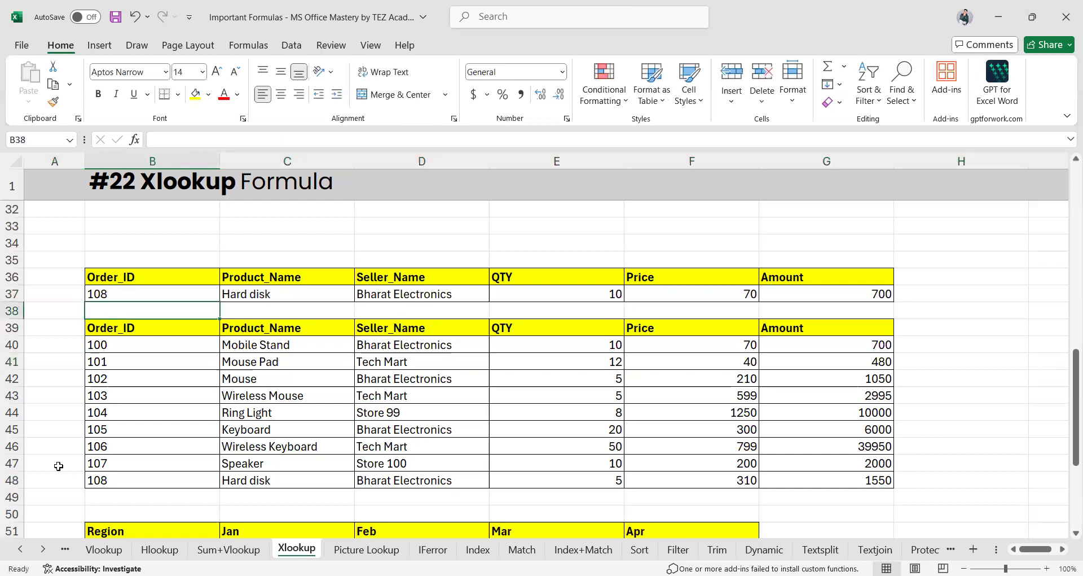
click(12, 480)
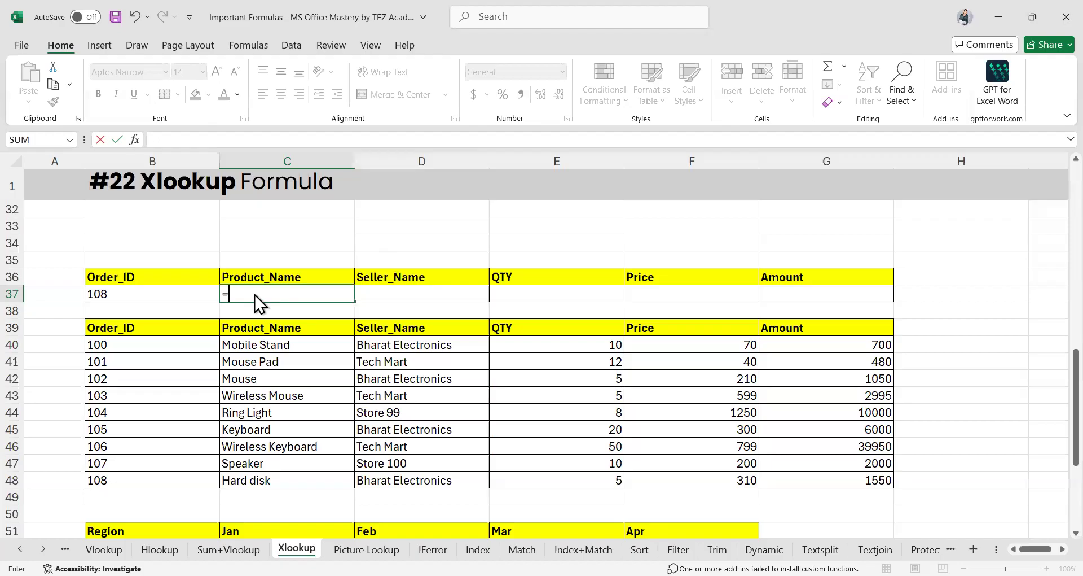
Re-enter =XLOOKUP(B37,B39:B48,C39:C48) in C37, returning Hard disk for Order_ID 108
key(BackSpace)
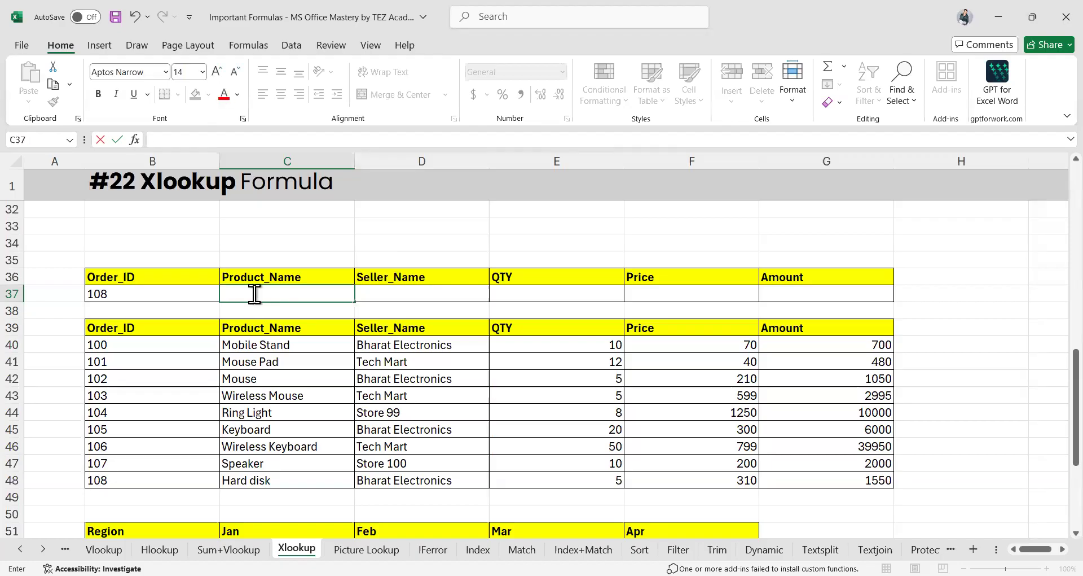
text(=)
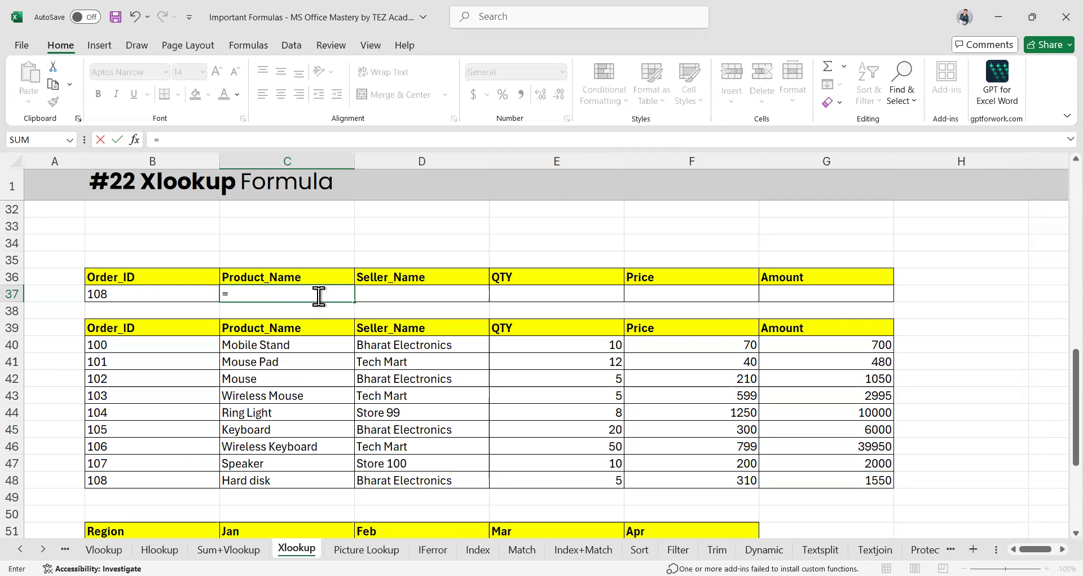
text(XLOOKUP()
click(150, 291)
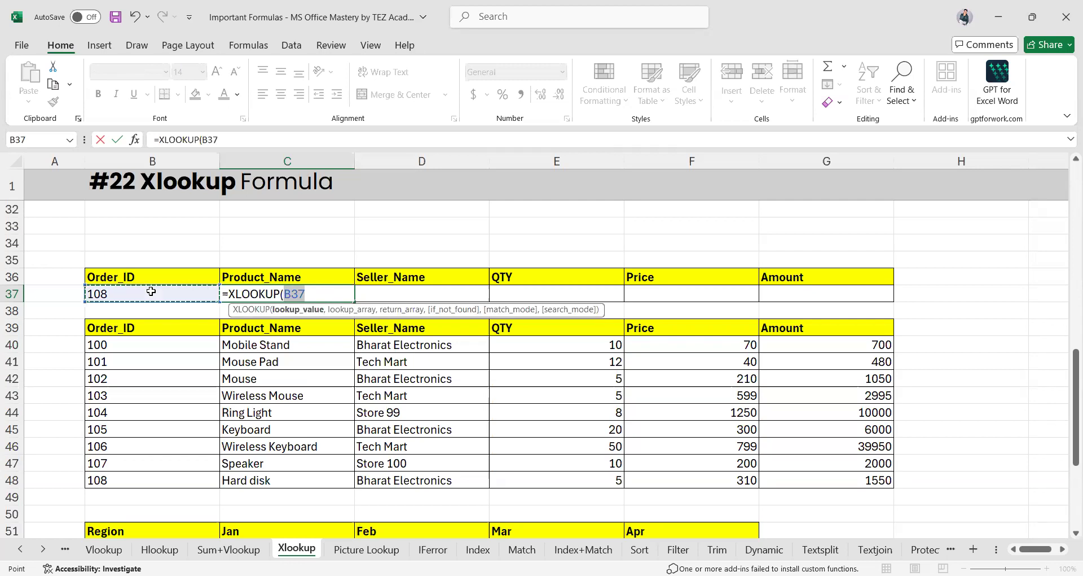
click(120, 332)
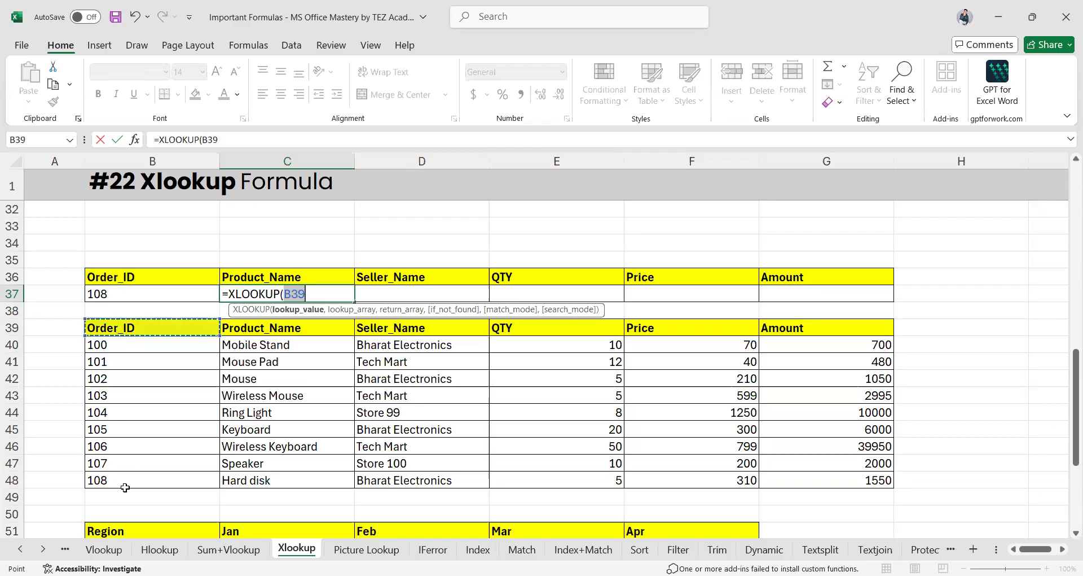
click(135, 295)
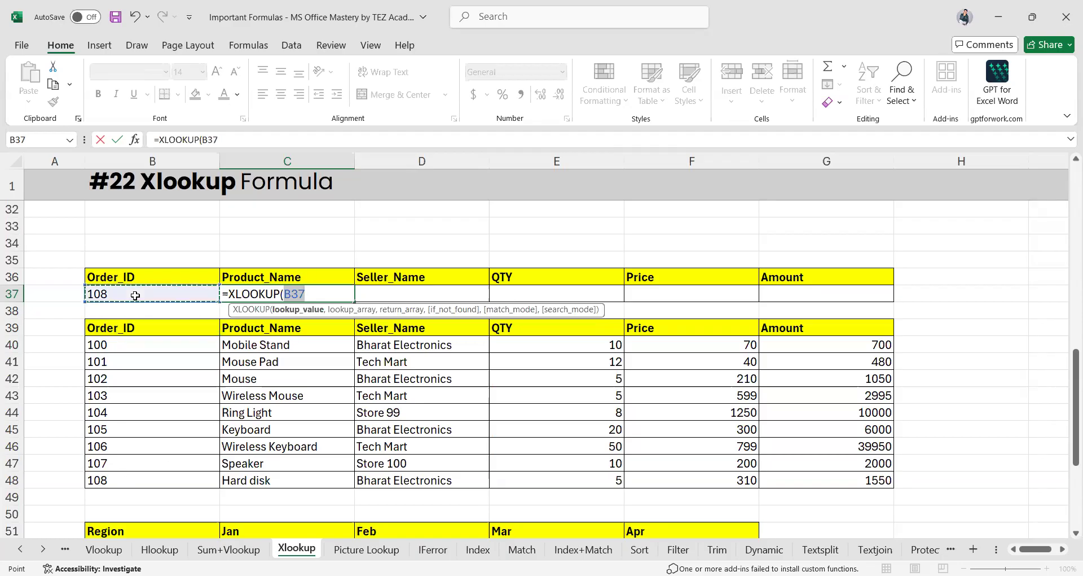
text(,)
drag(132, 329, 131, 485)
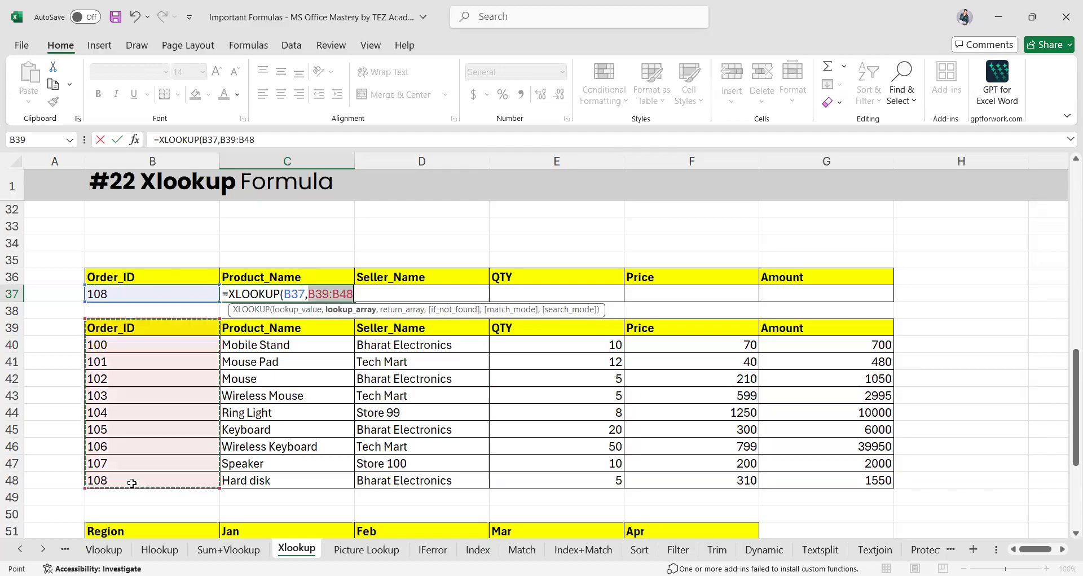
text(,)
drag(259, 329, 269, 478)
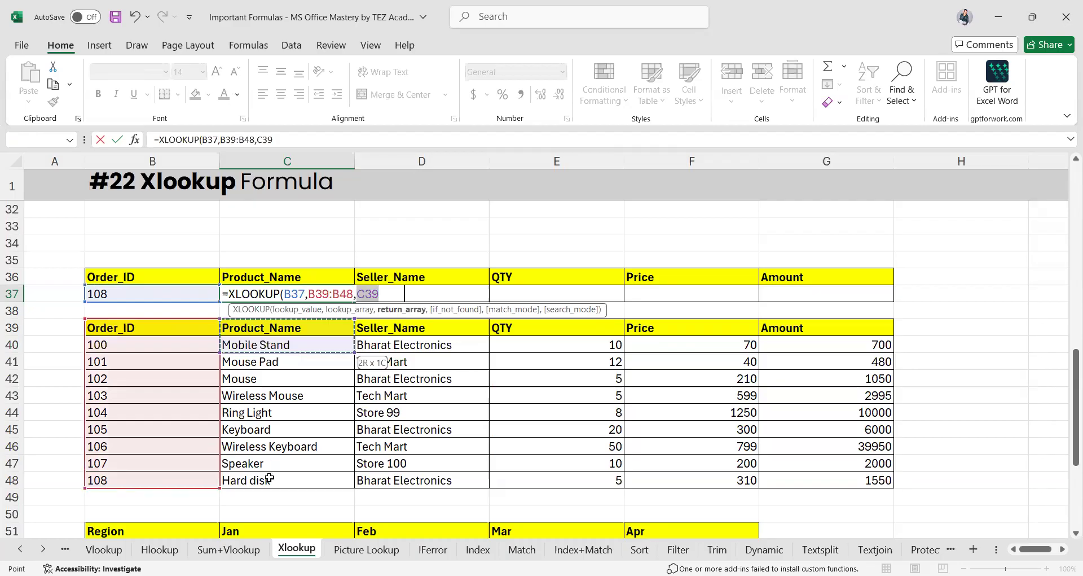
key(Return)
Fill the lookup across to G37 and open D37's shifted formula =XLOOKUP(C37,C39:C48,D39:D48)
click(264, 295)
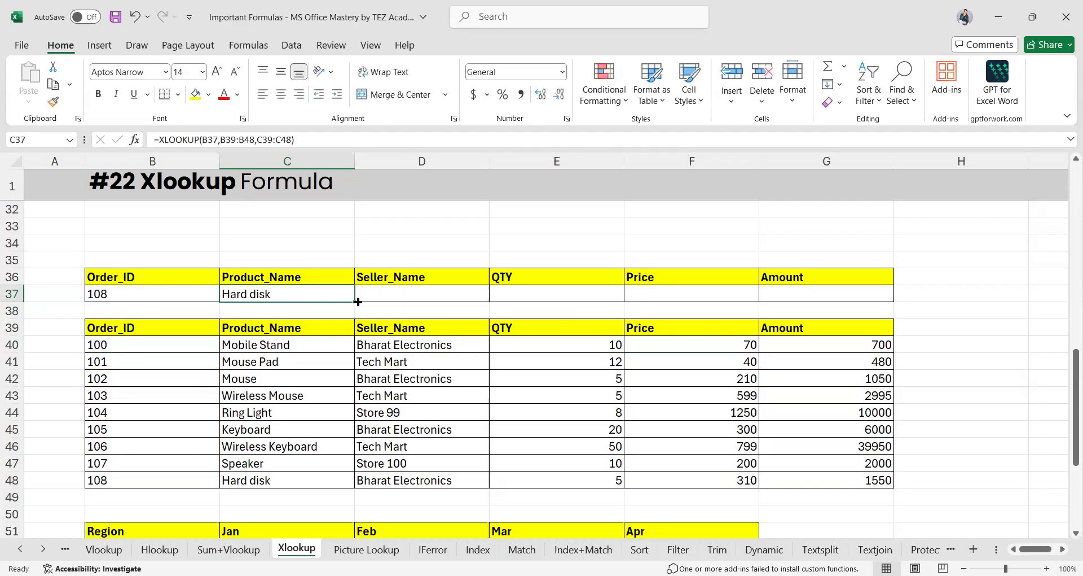
drag(357, 302, 883, 298)
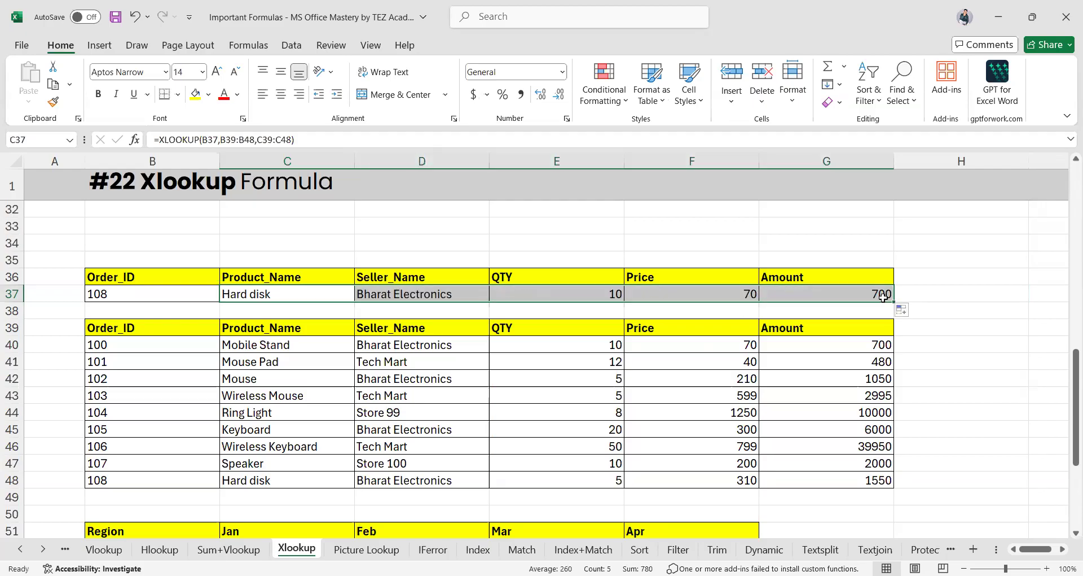
click(421, 291)
double_click(434, 293)
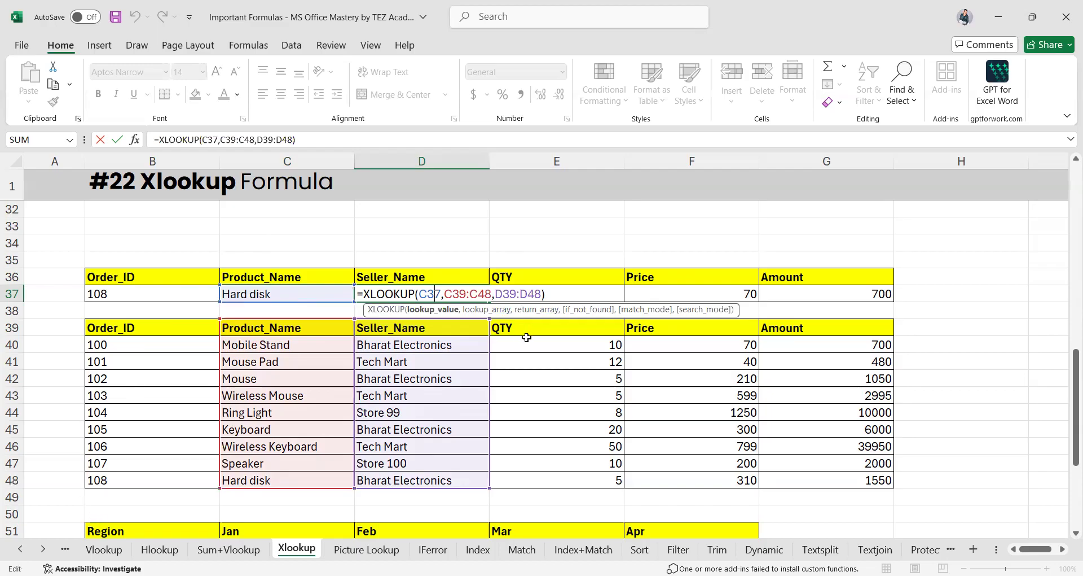
Review D37's shifted D39:D48 return range, leave it unchanged, and open C37's XLOOKUP for editing
drag(495, 294, 544, 294)
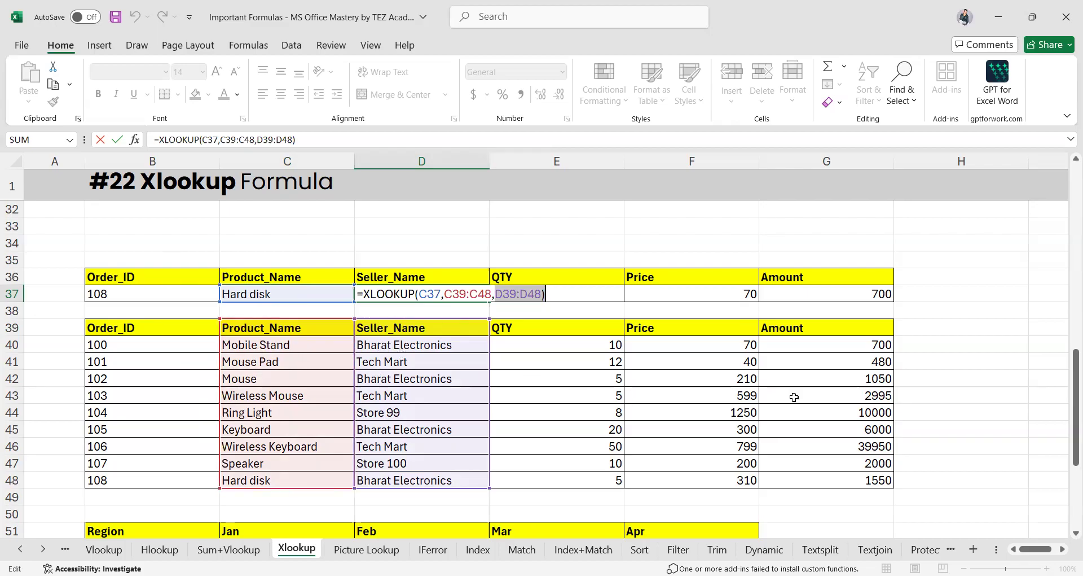
key(Return)
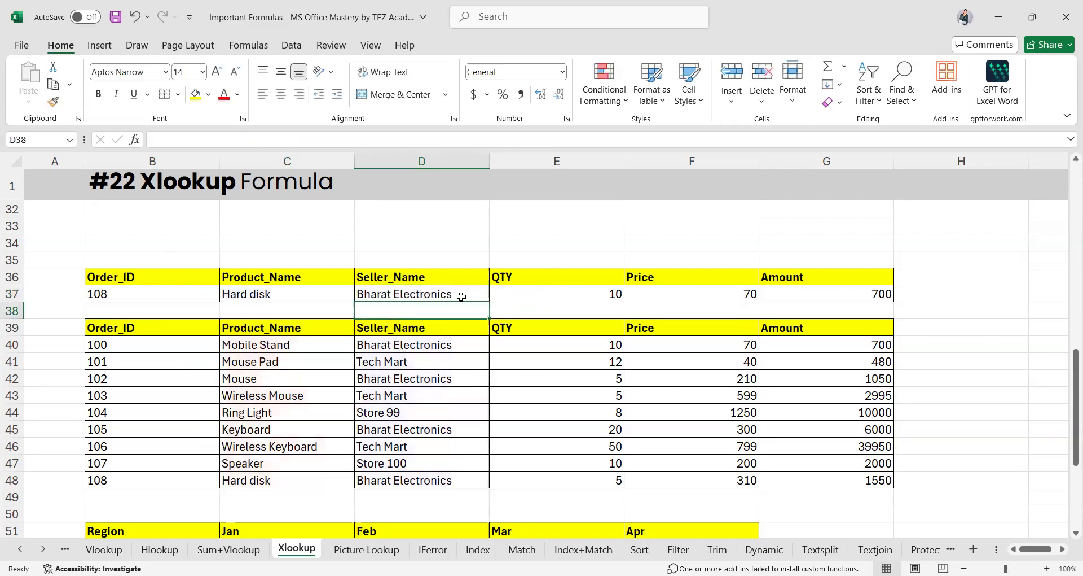
click(320, 296)
double_click(320, 296)
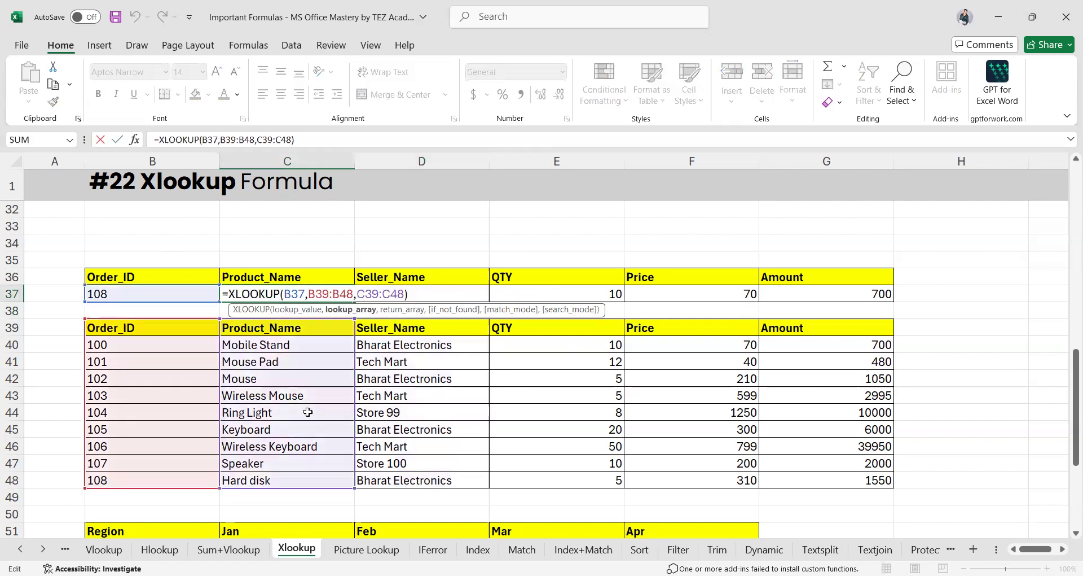
Add $ signs to C37's XLOOKUP so $B$37 and the lookup range $B$39:$B$48 are absolute
key(Left)
key(Left)
key(Left)
key(Left)
key(Left)
text($)
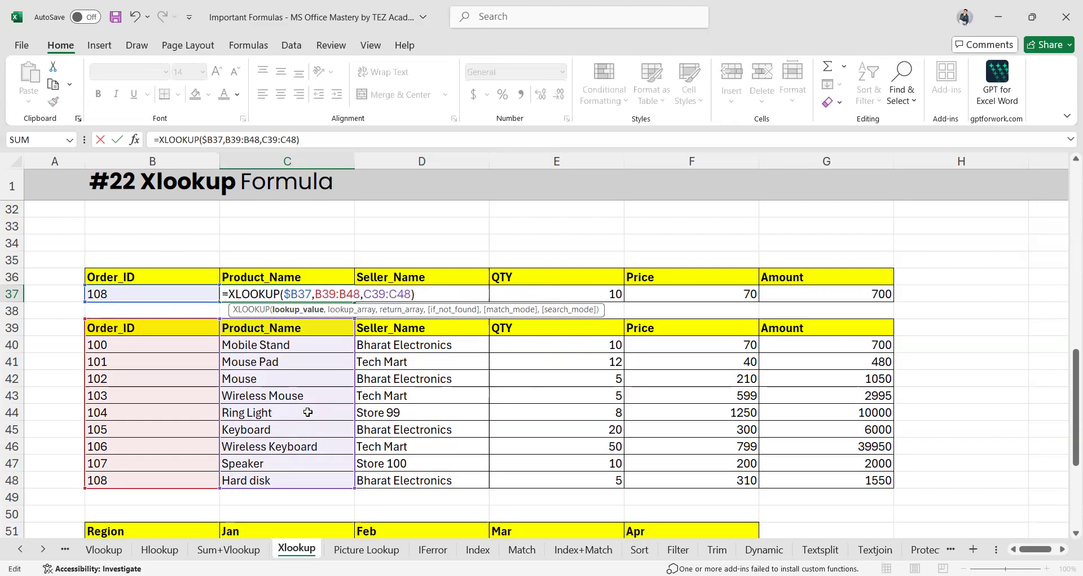
key(Right)
text($)
key(Right)
key(Right)
key(Right)
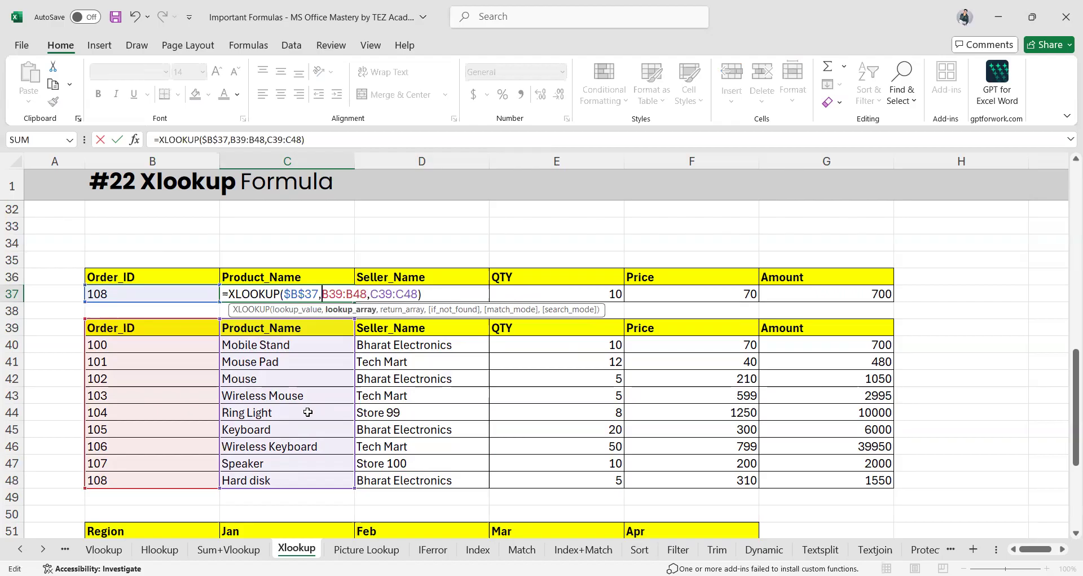
text($)
key(Right)
text($)
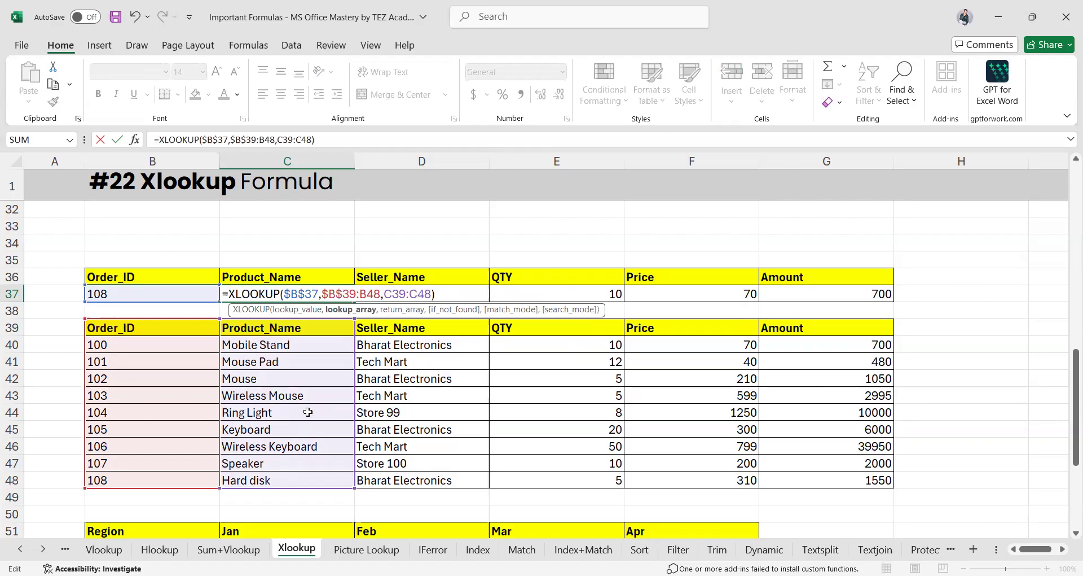
key(Right)
key(Right)
key(Right)
text($)
key(Right)
text($)
key(Return)
Fill the corrected lookup across to G37, matching row 48's 5, 310 and 1550
click(301, 286)
drag(354, 300, 872, 304)
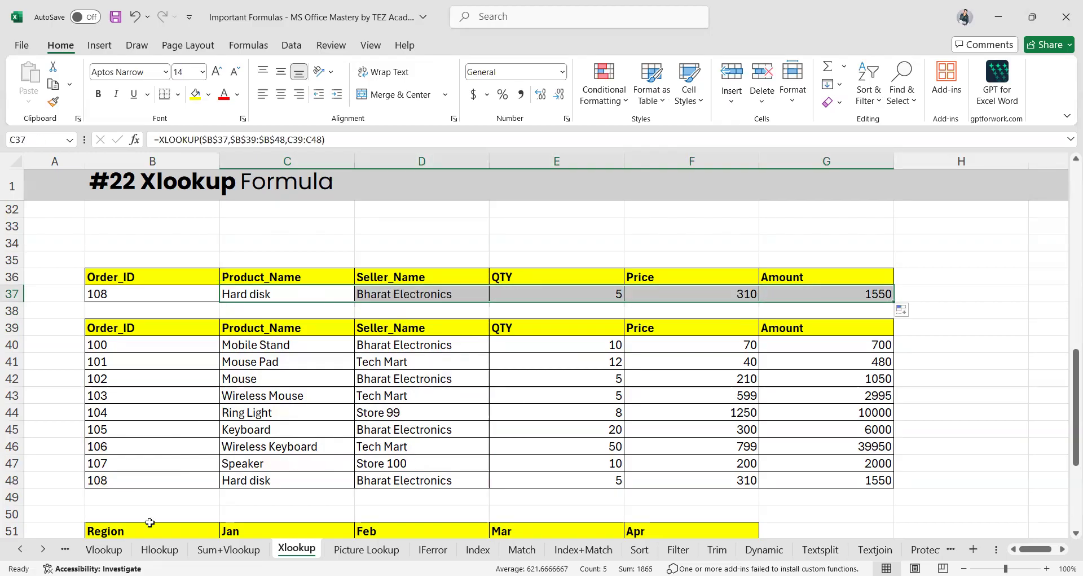
click(12, 480)
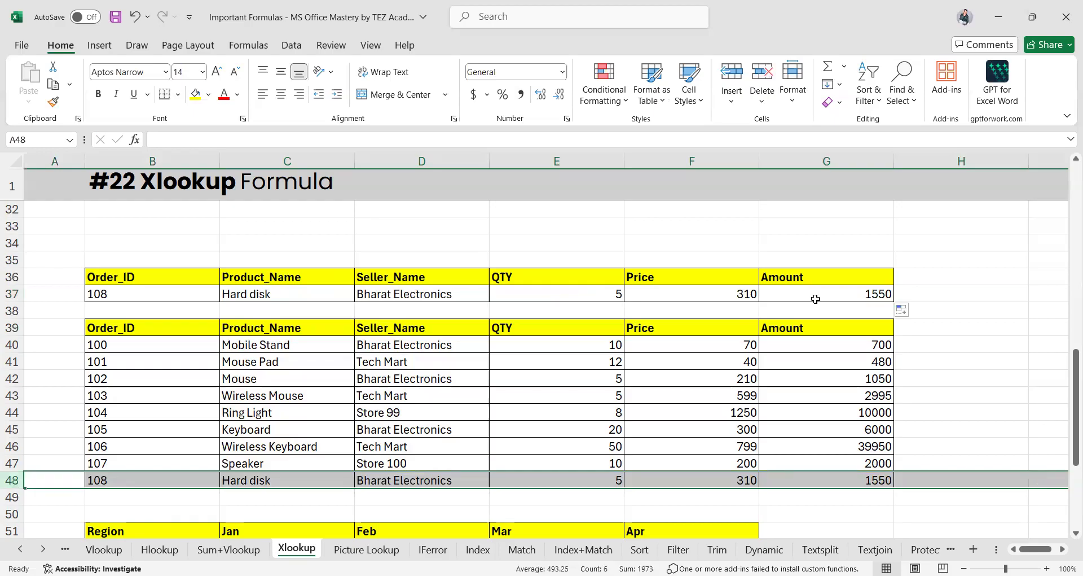
double_click(567, 297)
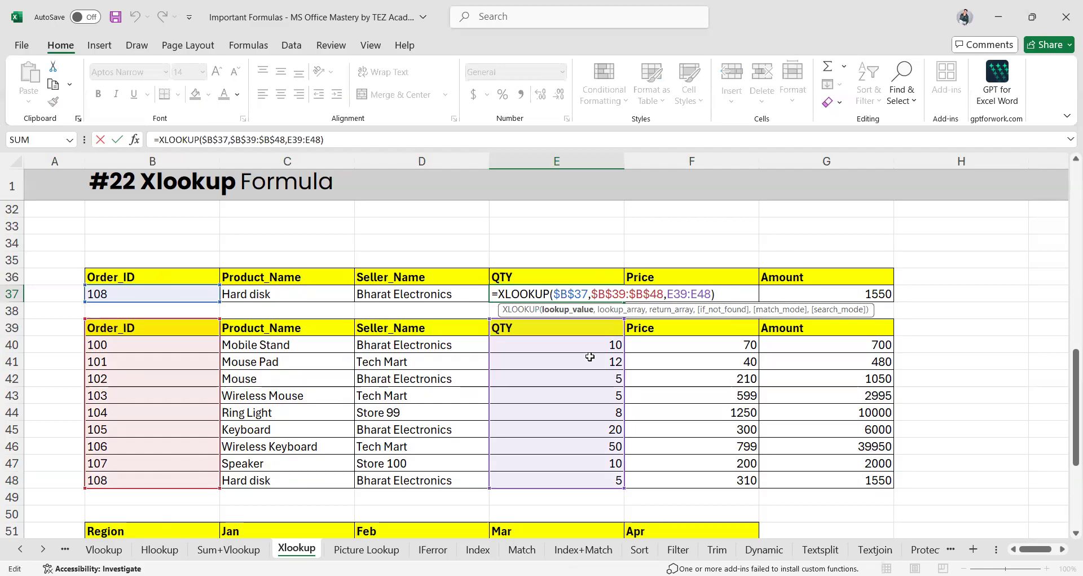
key(Return)
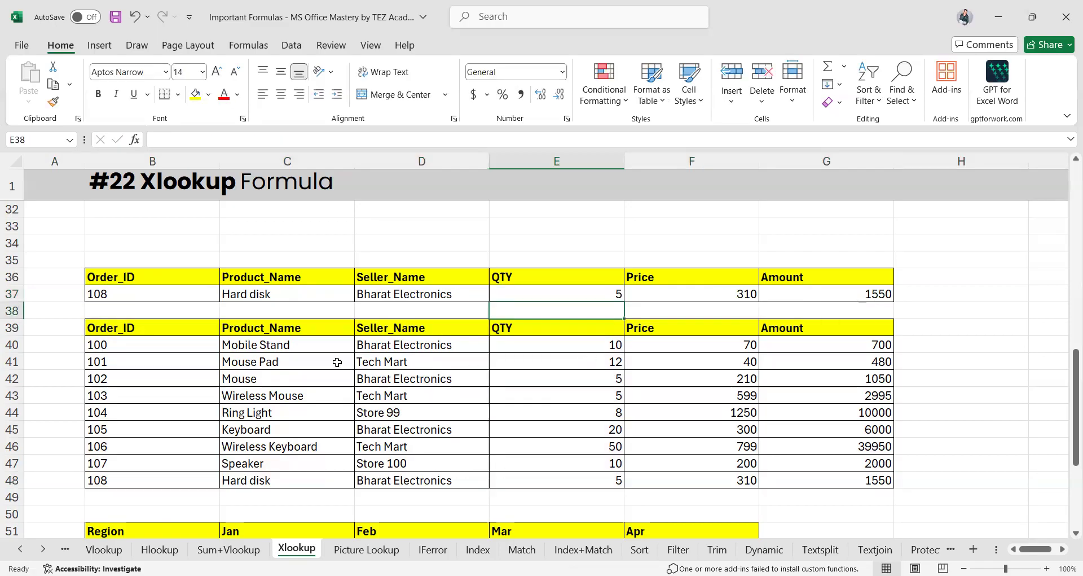
scroll(337, 363, down, 5)
click(310, 447)
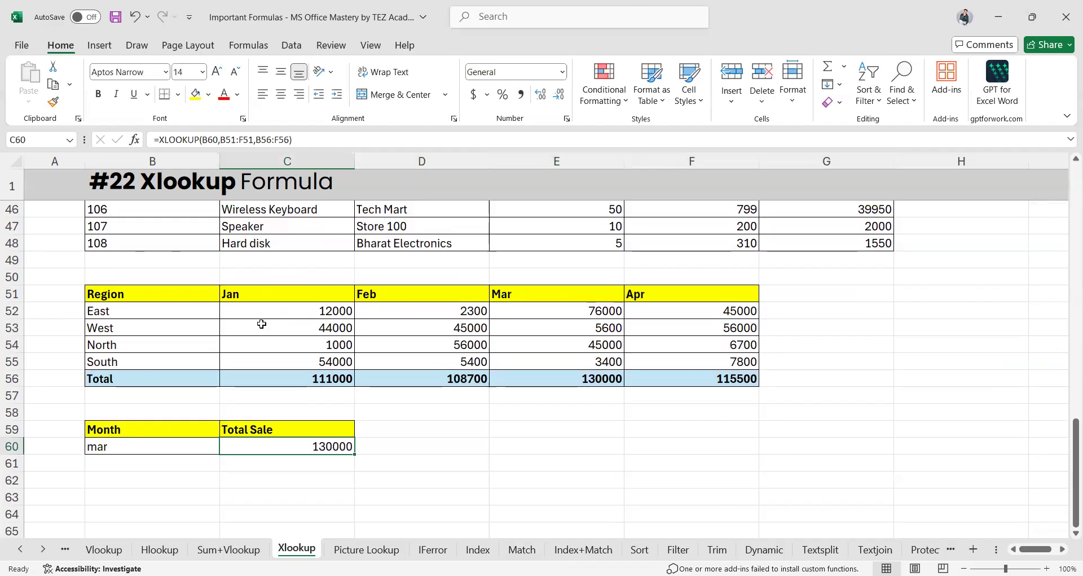
scroll(349, 446, up, 3)
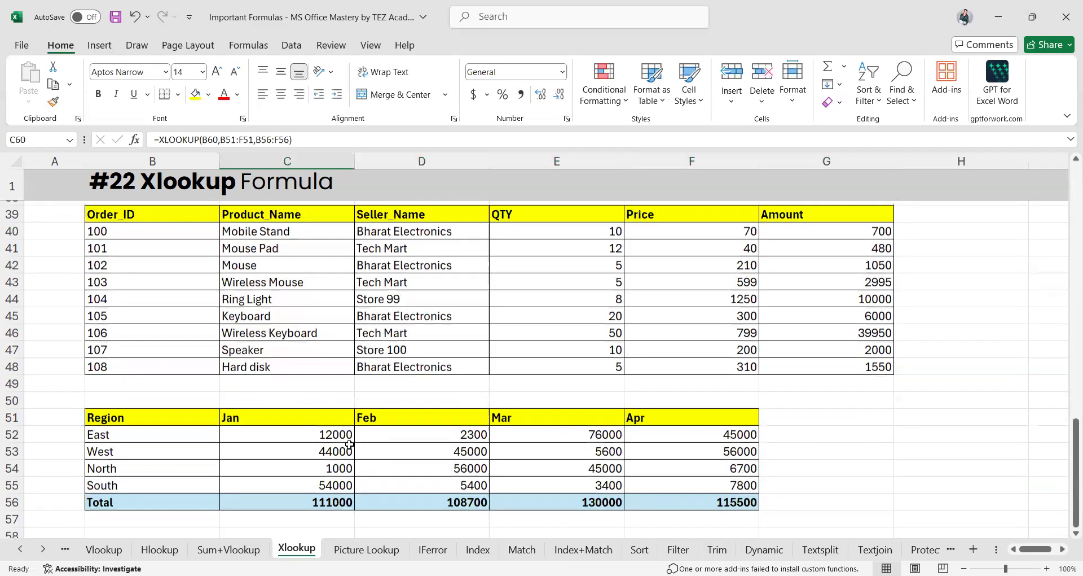
scroll(349, 445, down, 4)
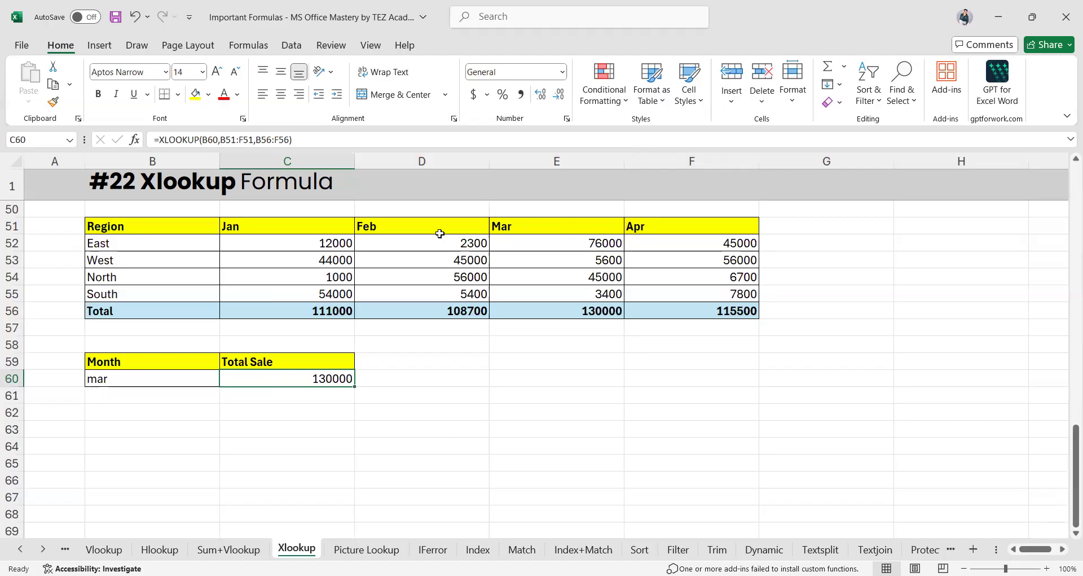
click(553, 224)
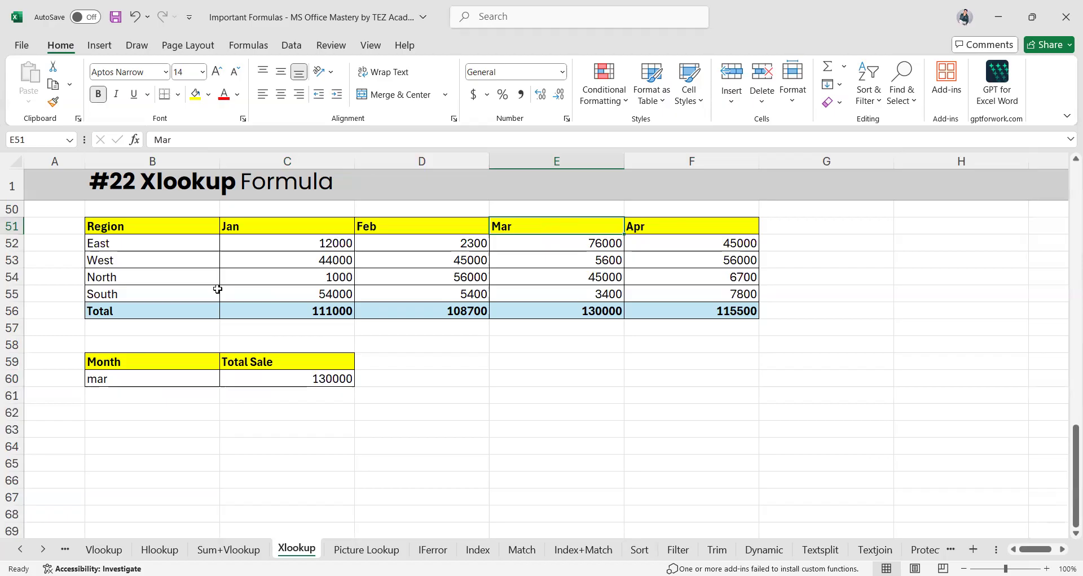
click(321, 379)
double_click(322, 378)
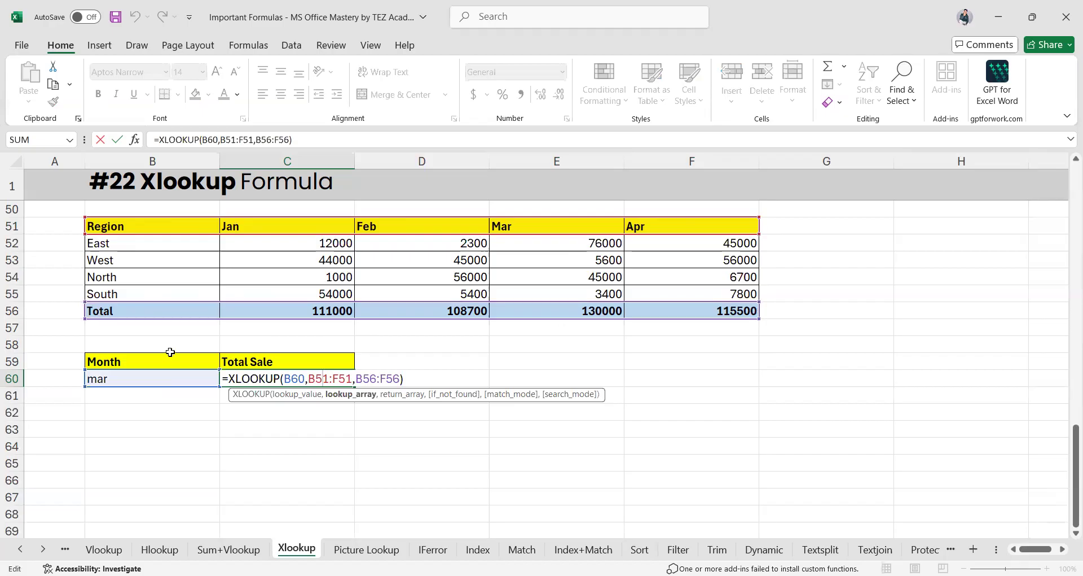
key(Return)
click(280, 375)
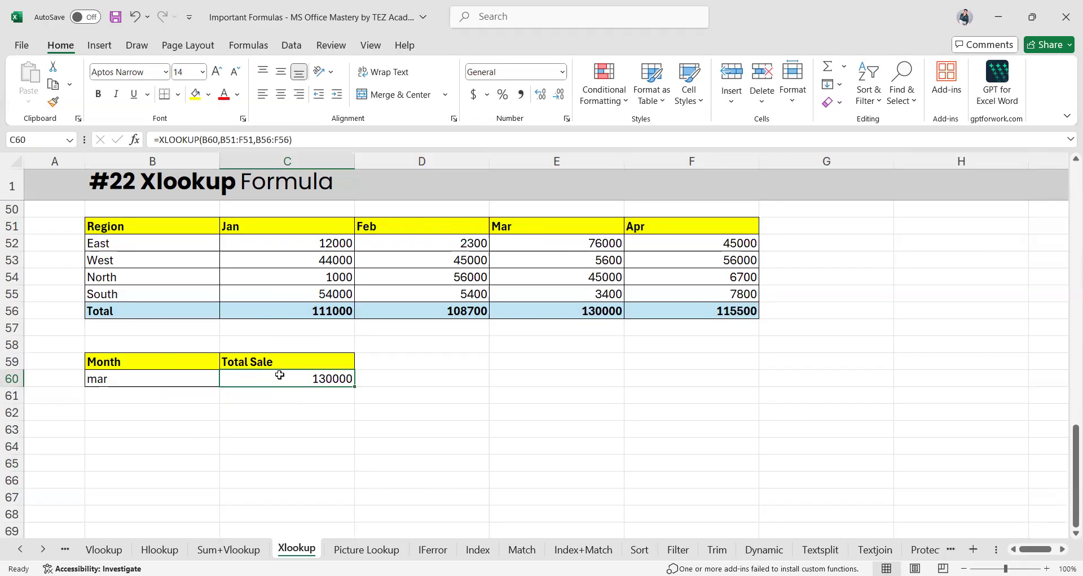
text(=)
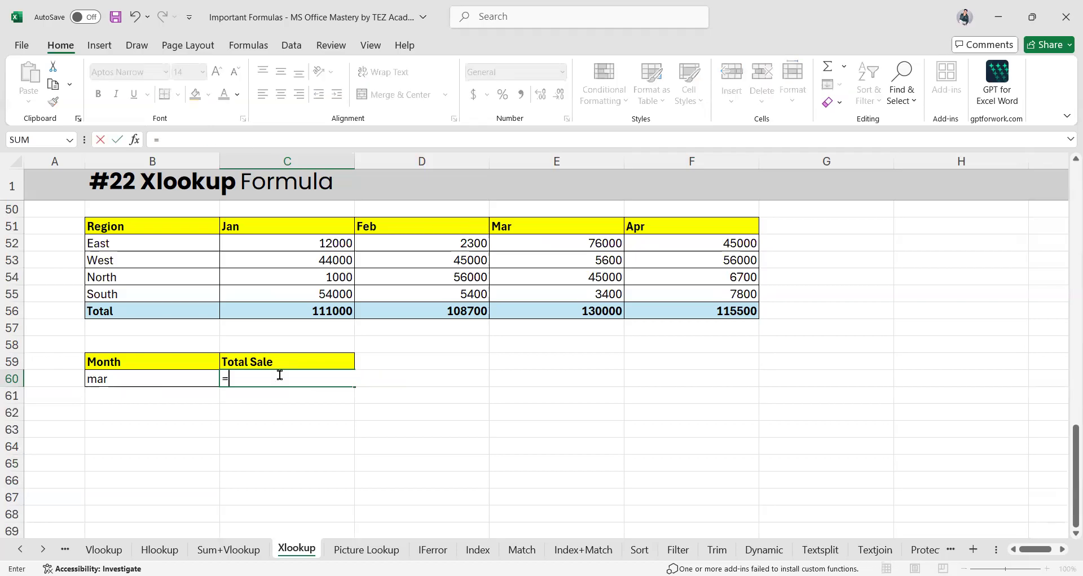
text(xloo)
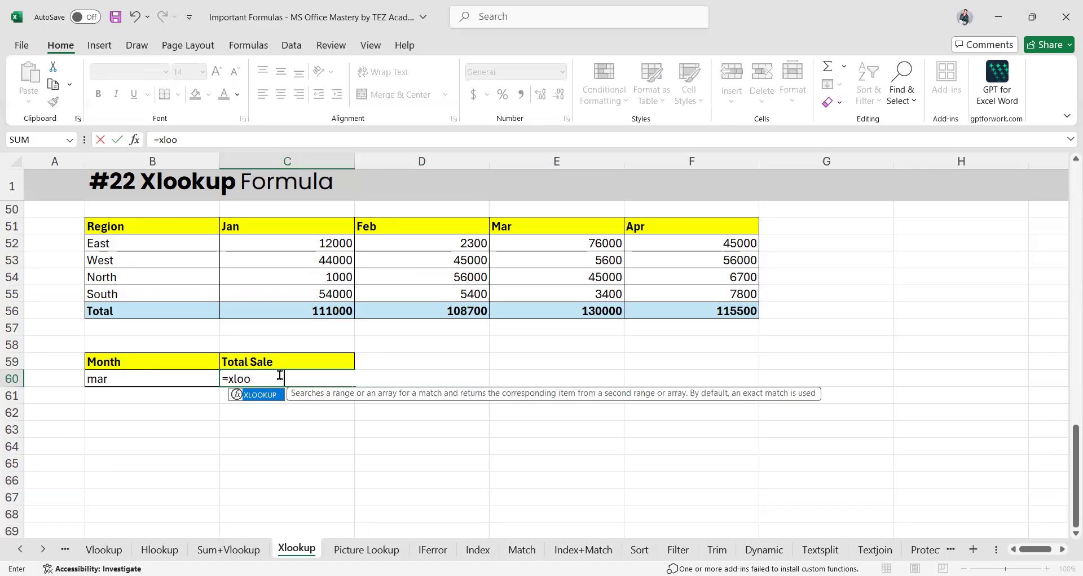
key(Tab)
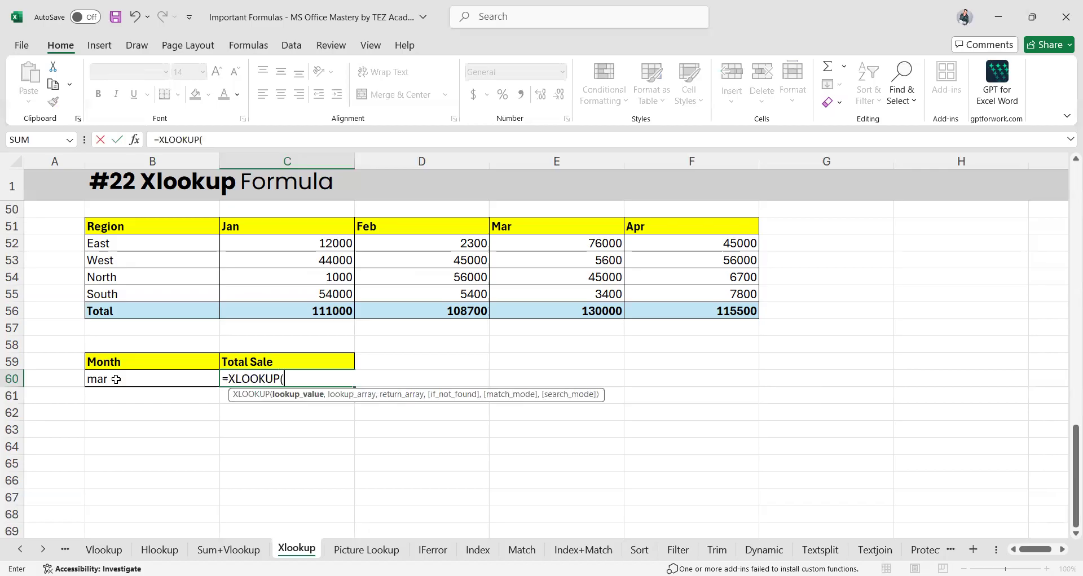
click(116, 378)
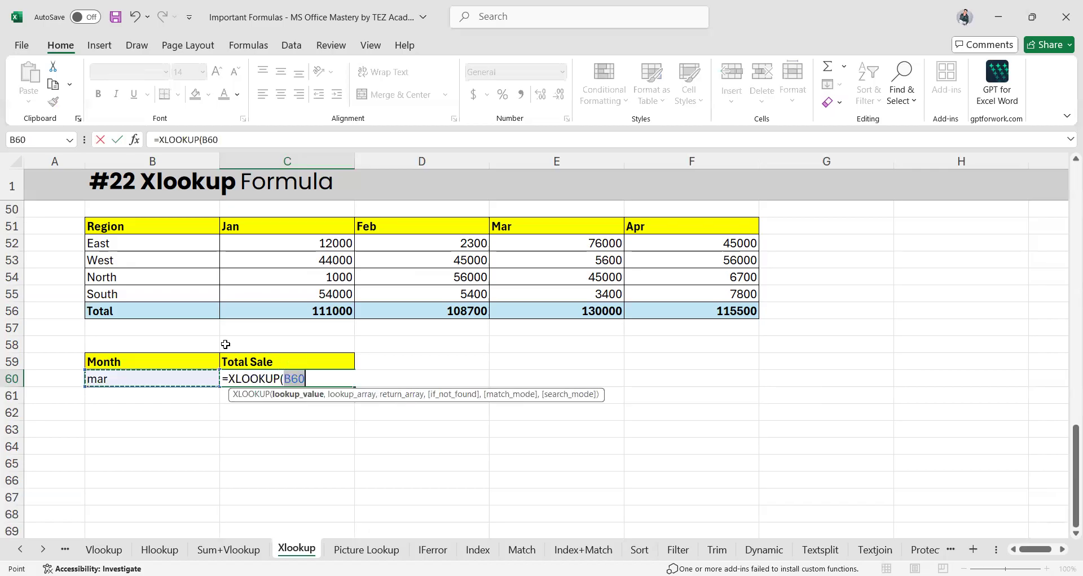
text(,)
drag(152, 227, 682, 230)
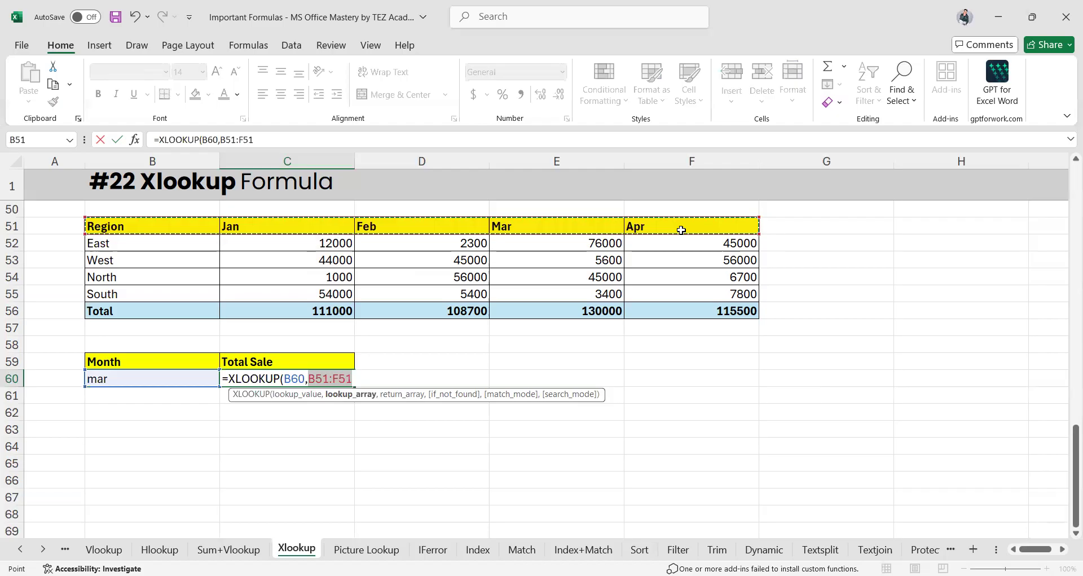
text(,)
click(138, 308)
drag(645, 308, 683, 318)
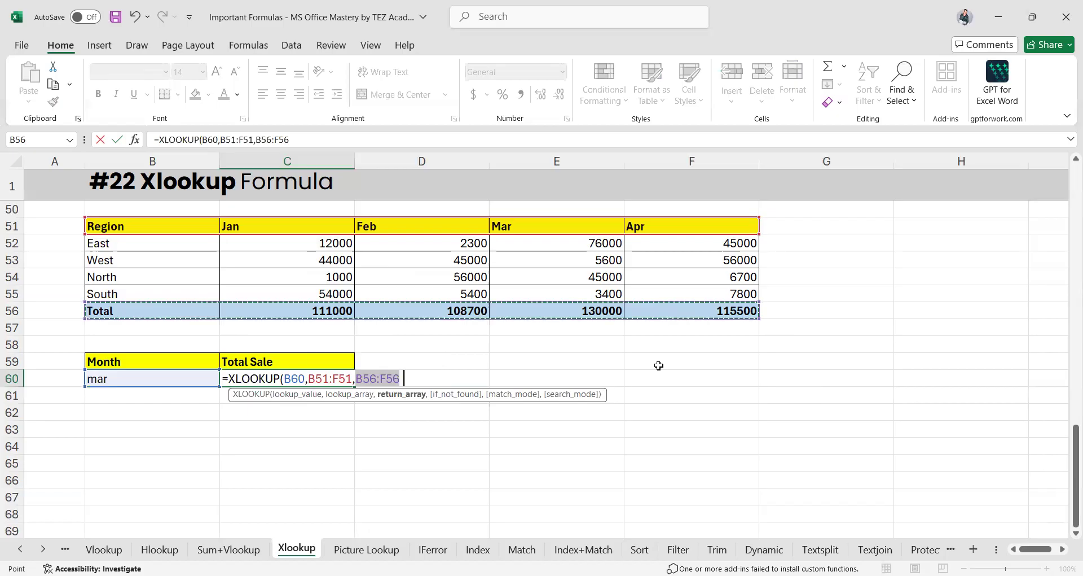
key(Return)
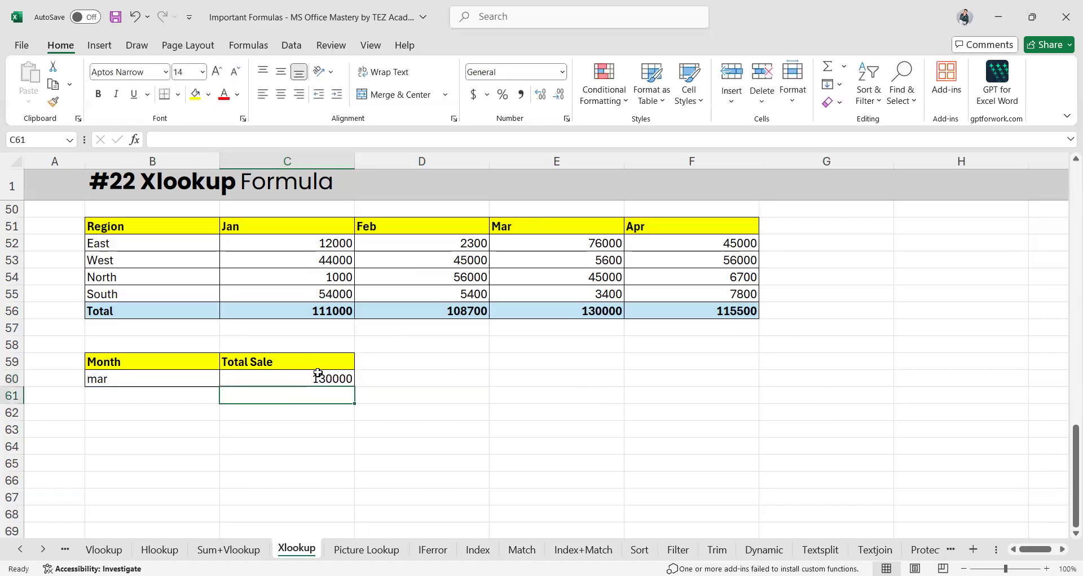
click(154, 379)
Set the month in B60 to Jan for a 111000 total, then go to the Picture Lookup sheet
text(Ja)
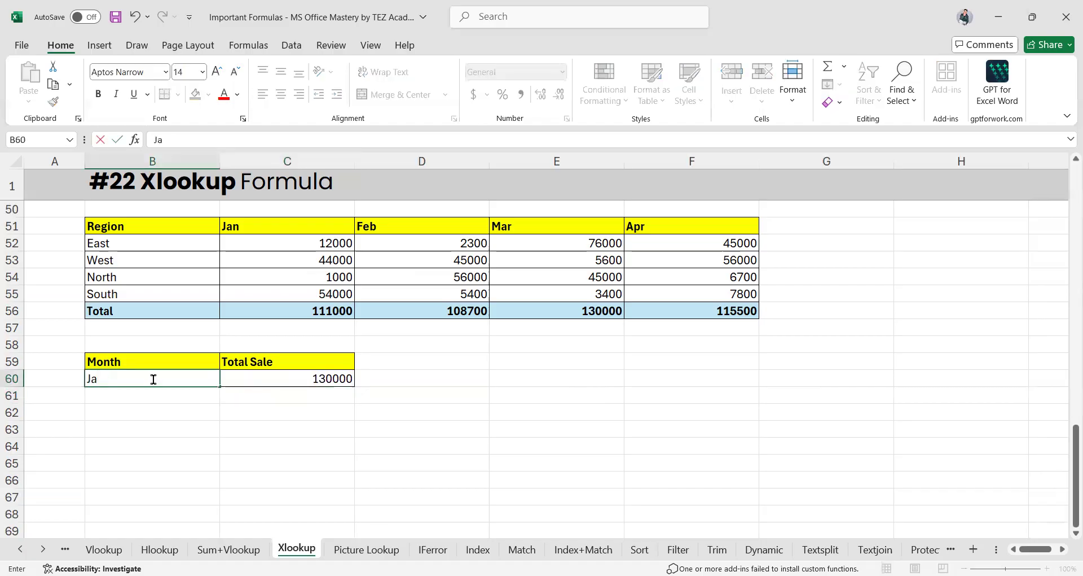
text(n)
key(Return)
click(331, 309)
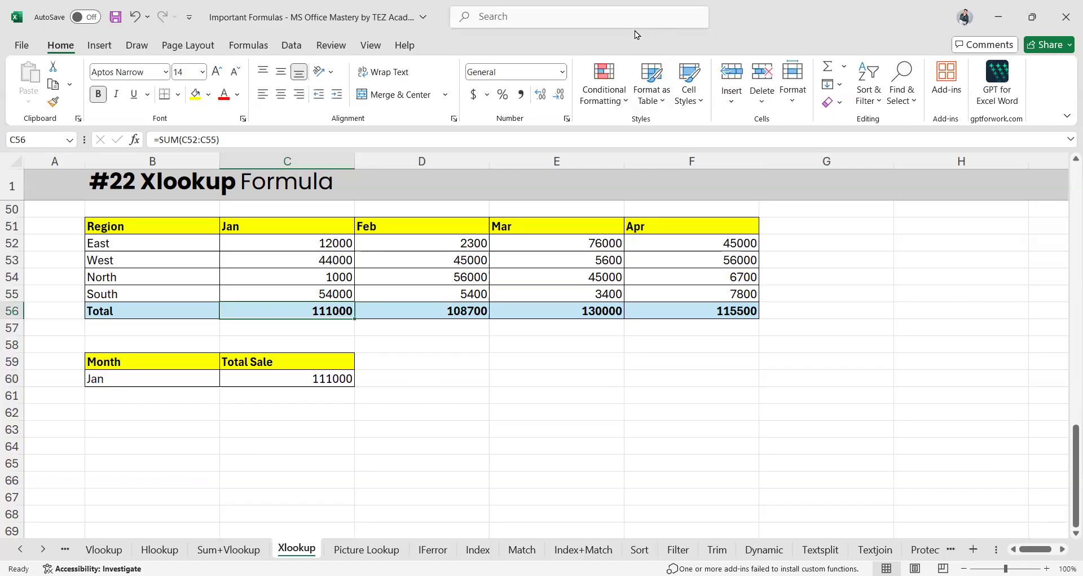
click(367, 549)
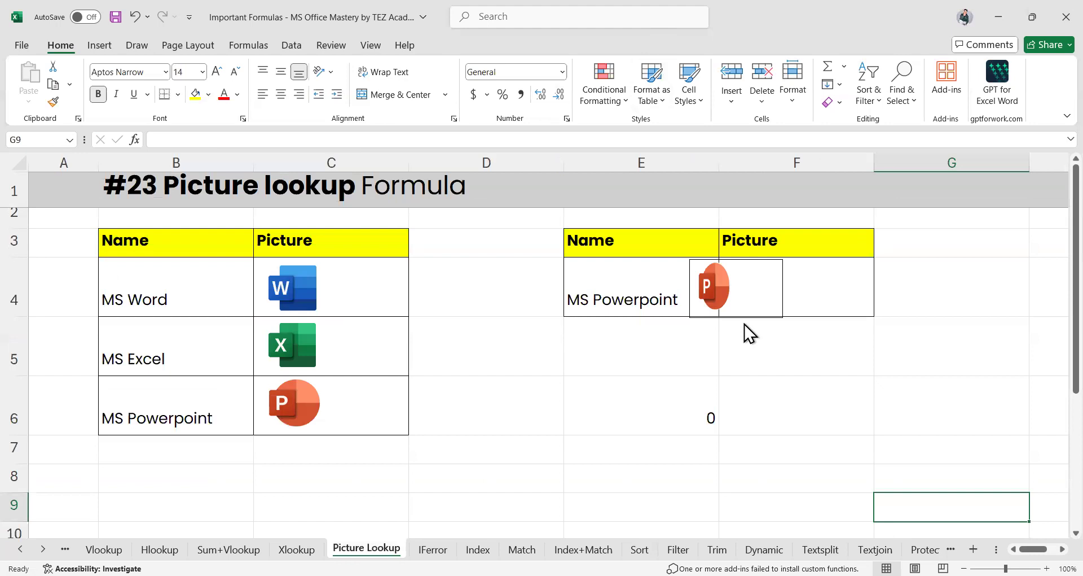
Delete E6's old lookup, start a new formula there, and move the PowerPoint picture out of F4
click(675, 420)
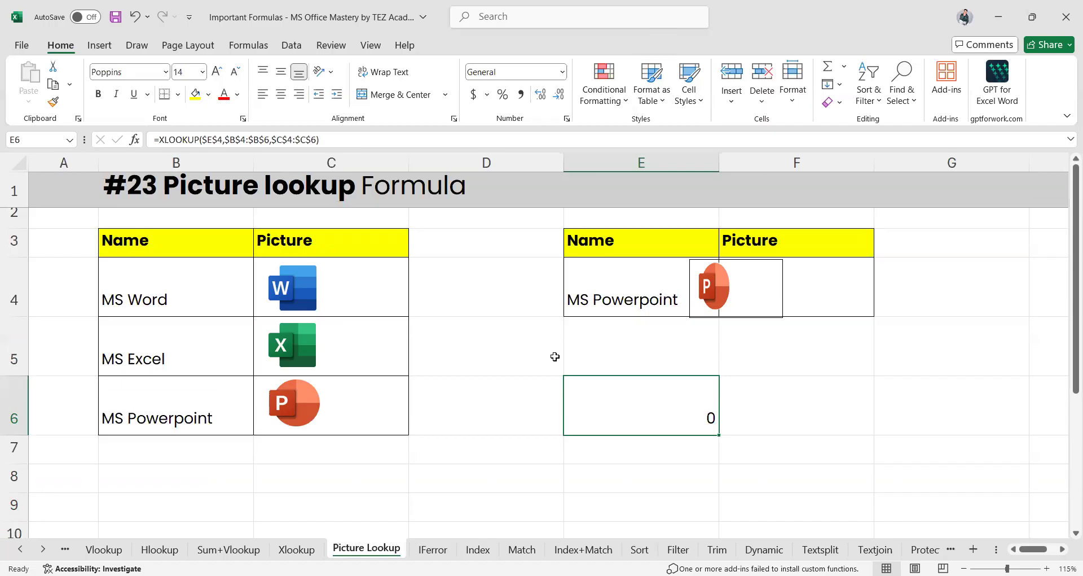
key(Delete)
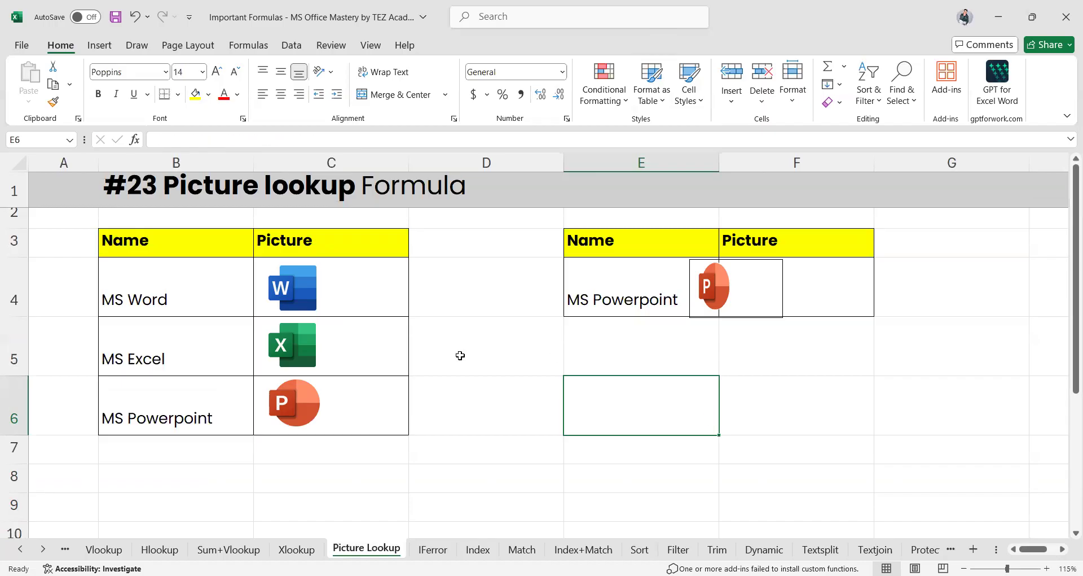
double_click(658, 427)
text(=)
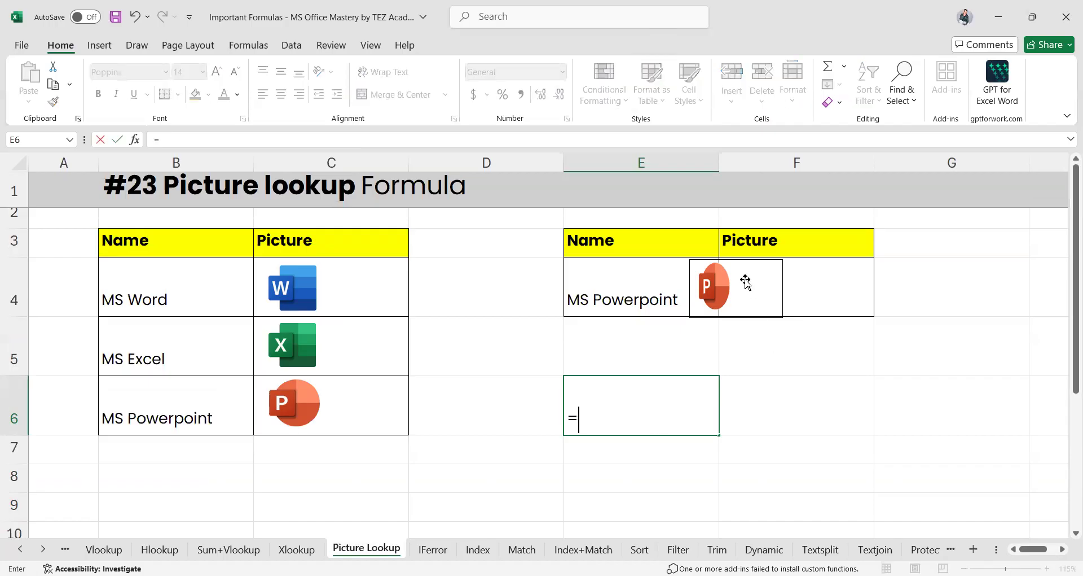
click(746, 281)
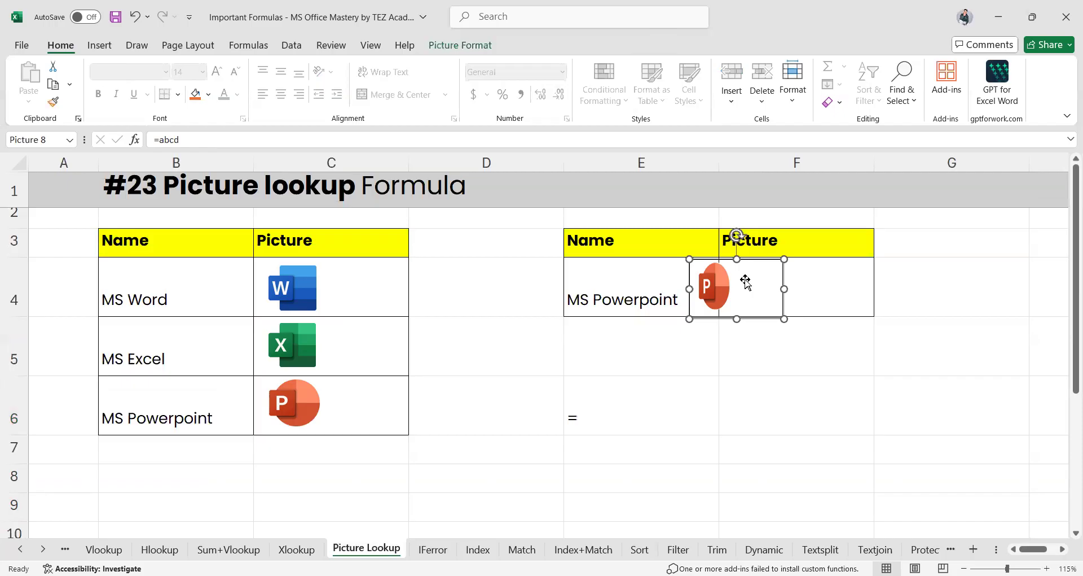
drag(750, 281, 783, 281)
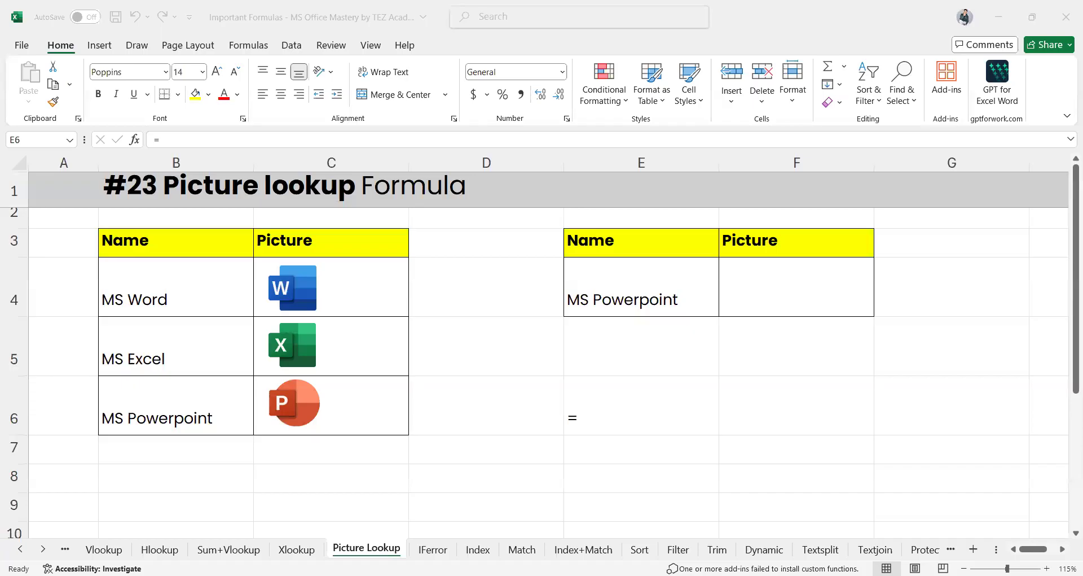
Build an XLOOKUP in E6 that finds E4's name in B3:B6 and returns from C3:C6
click(630, 420)
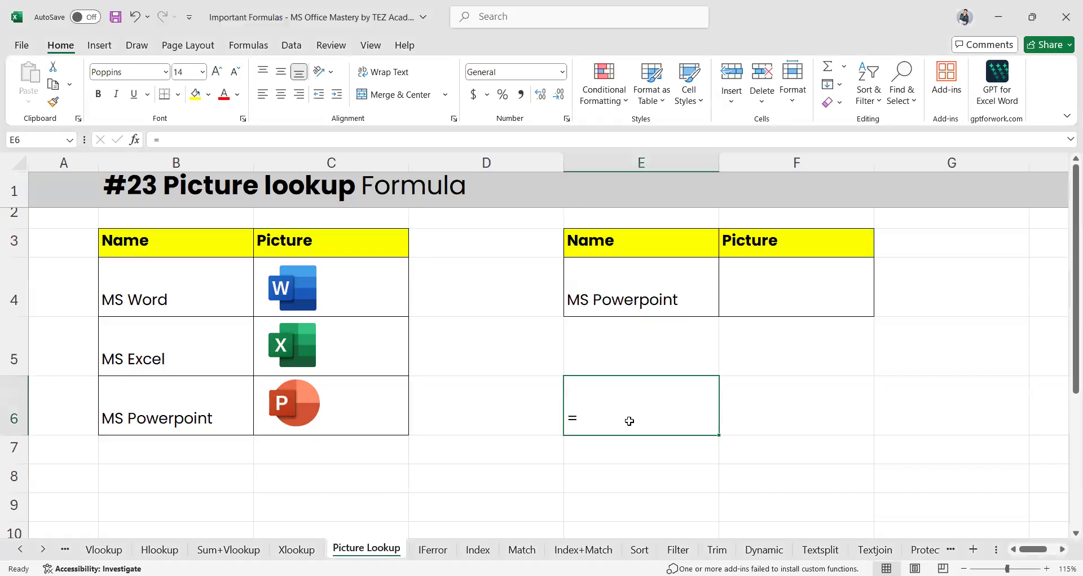
double_click(630, 420)
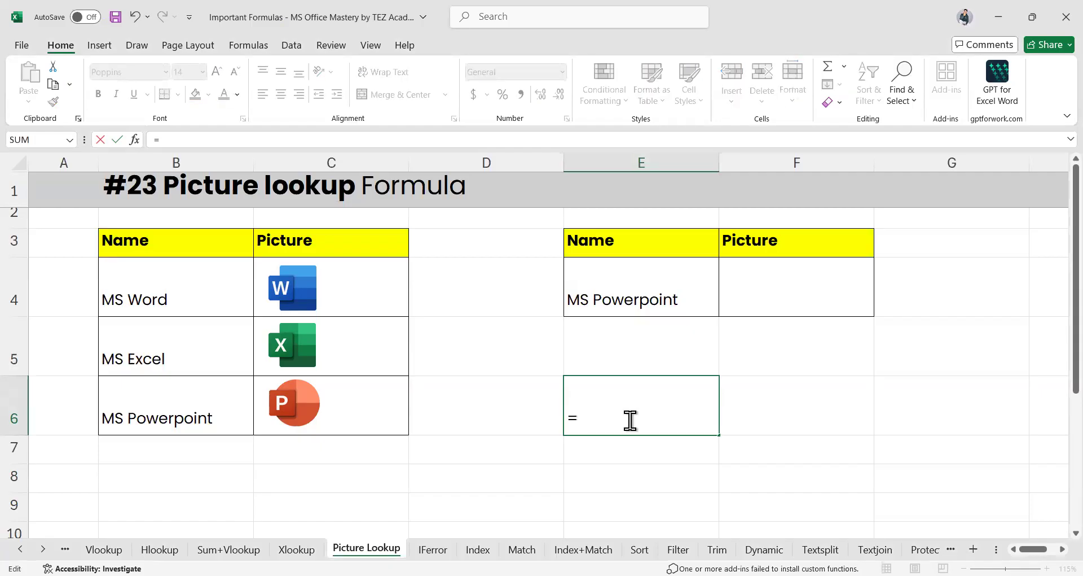
text(xlo)
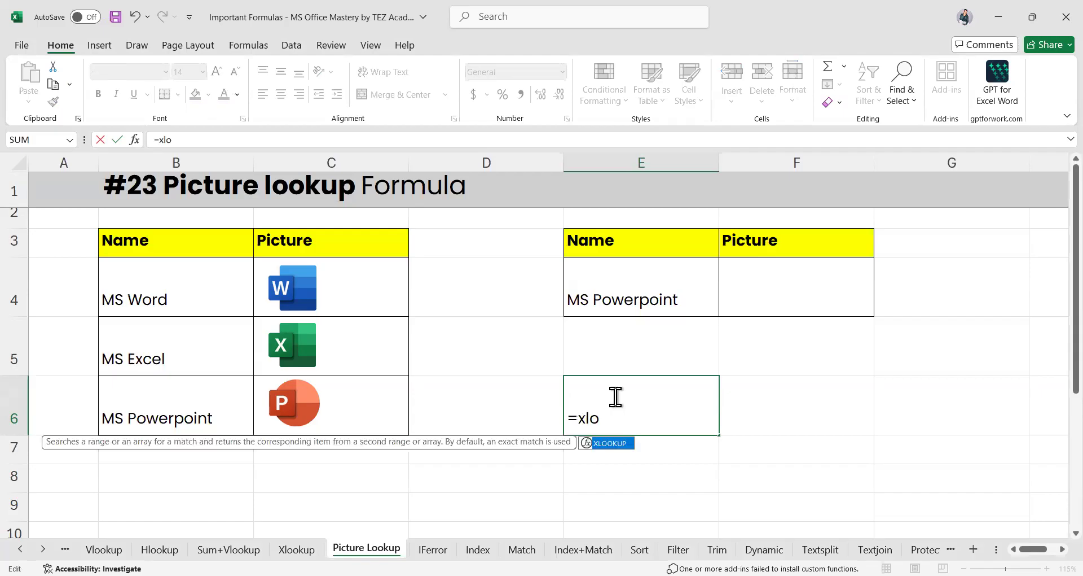
key(Tab)
click(610, 290)
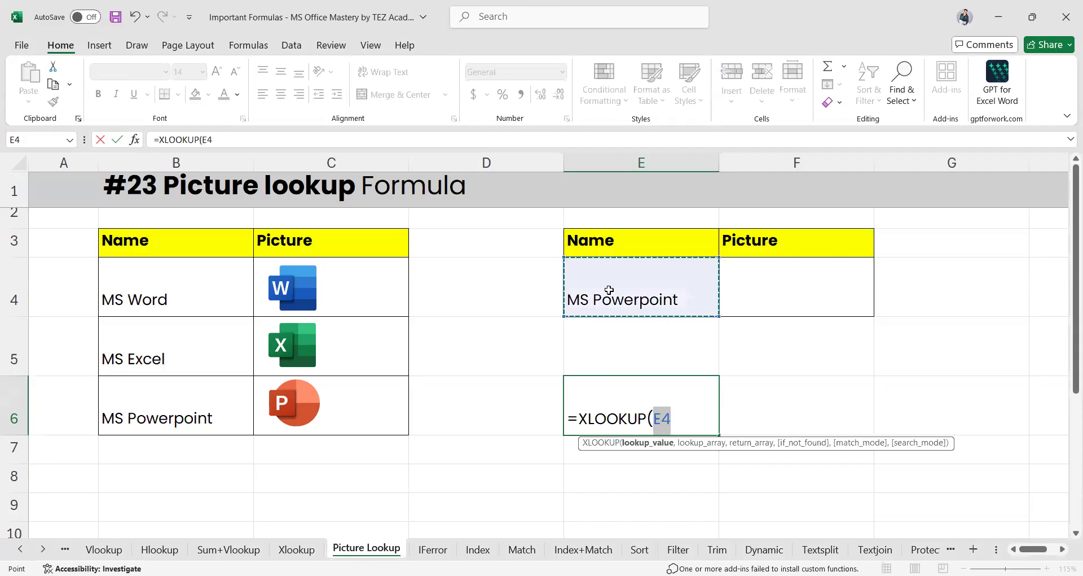
text(,)
drag(149, 240, 152, 410)
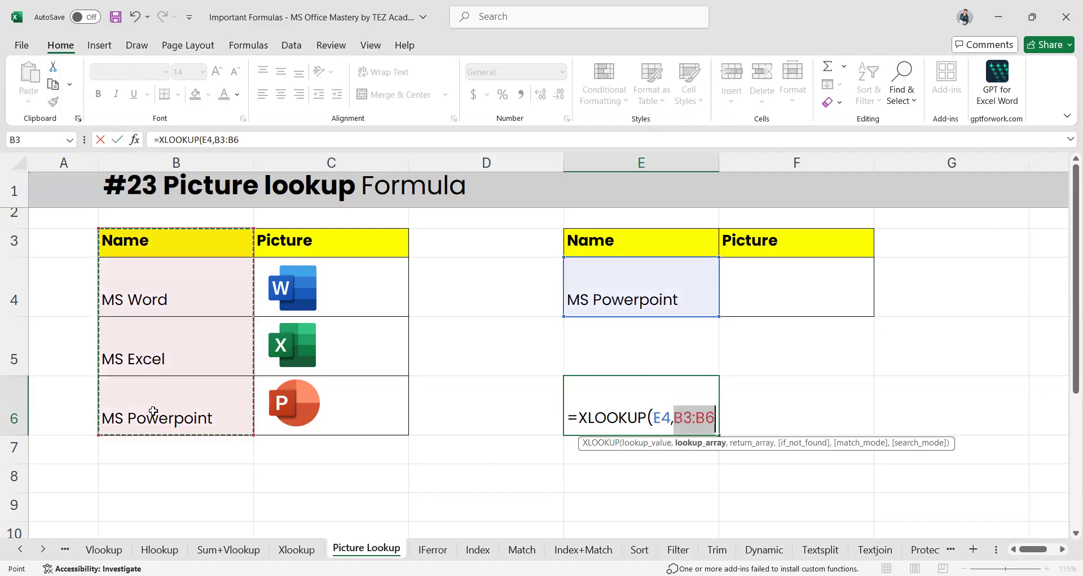
text(,)
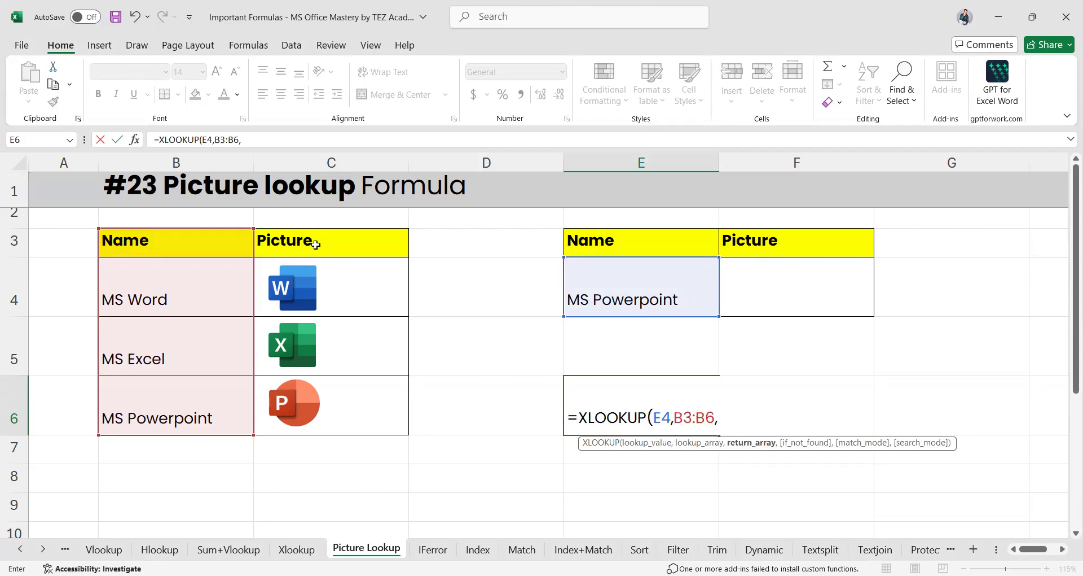
drag(315, 244, 337, 406)
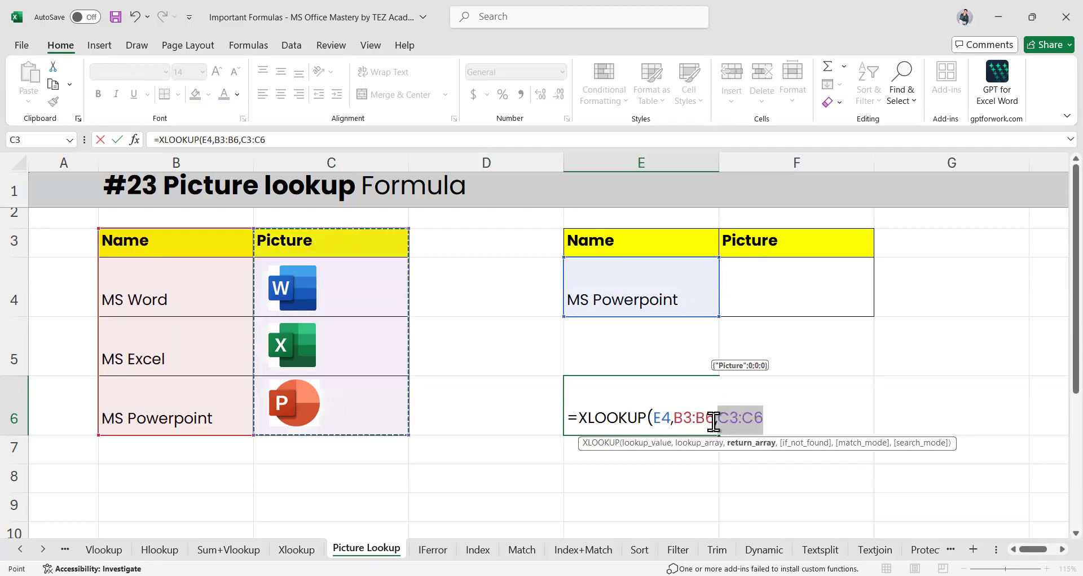
Make E6's formula =XLOOKUP($E$4,$B$3:$B$6,$C$3:$C$6) with absolute references and commit it, showing 0
click(656, 419)
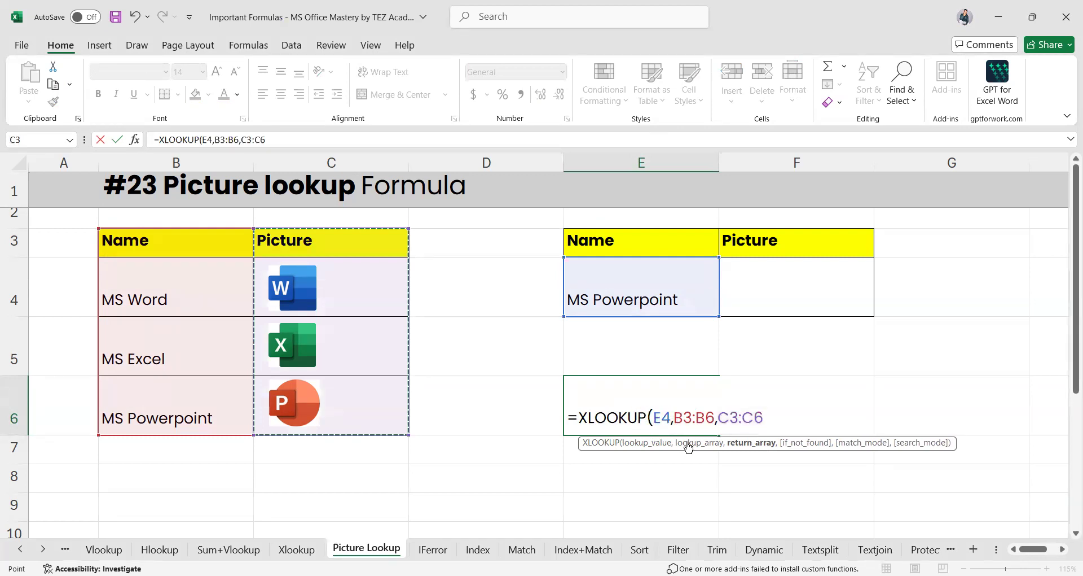
text($)
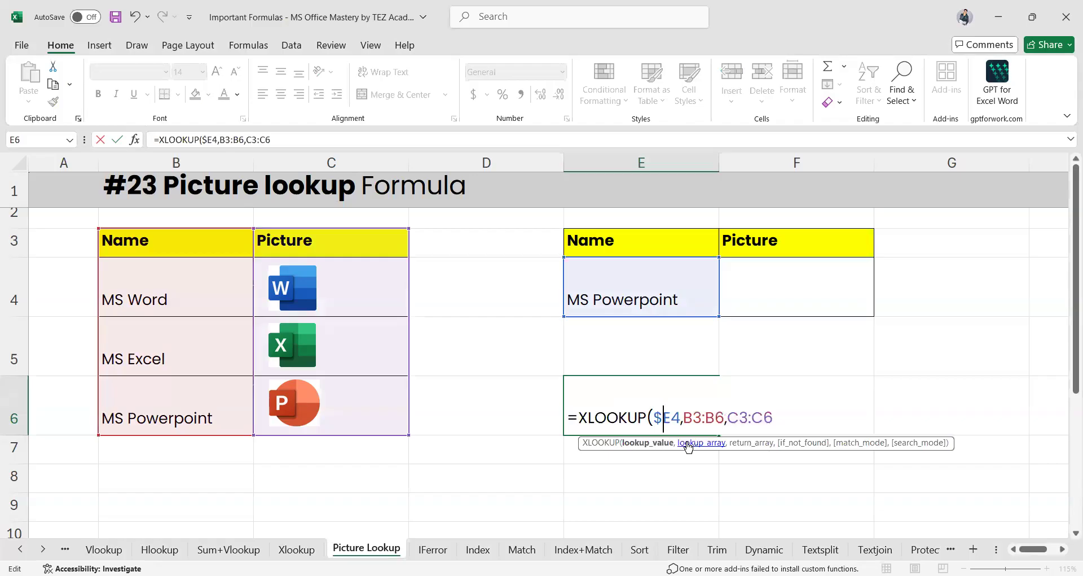
key(Right)
key(Right)
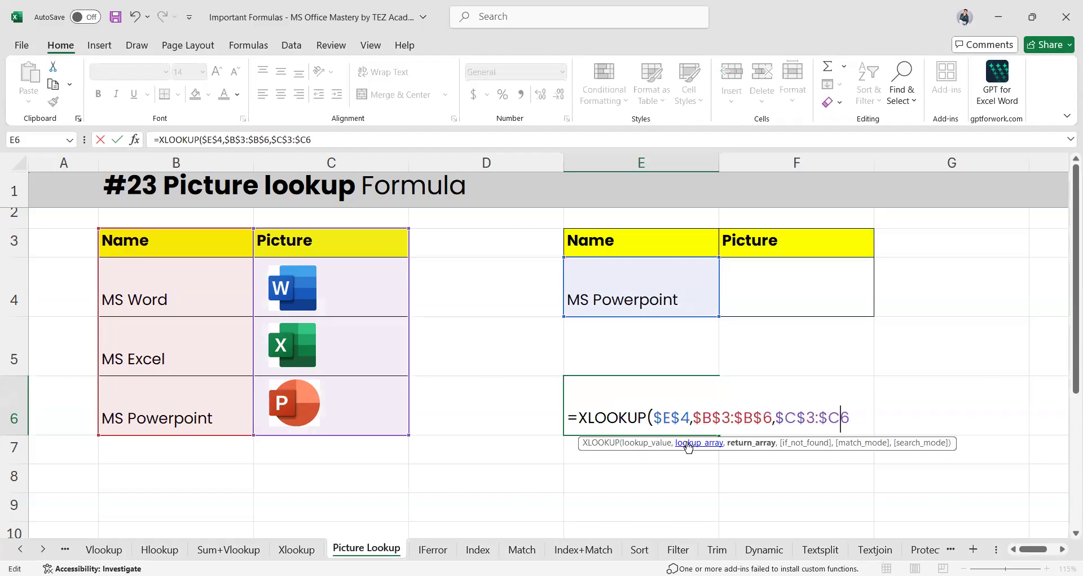
text($B$)
key(Return)
click(641, 395)
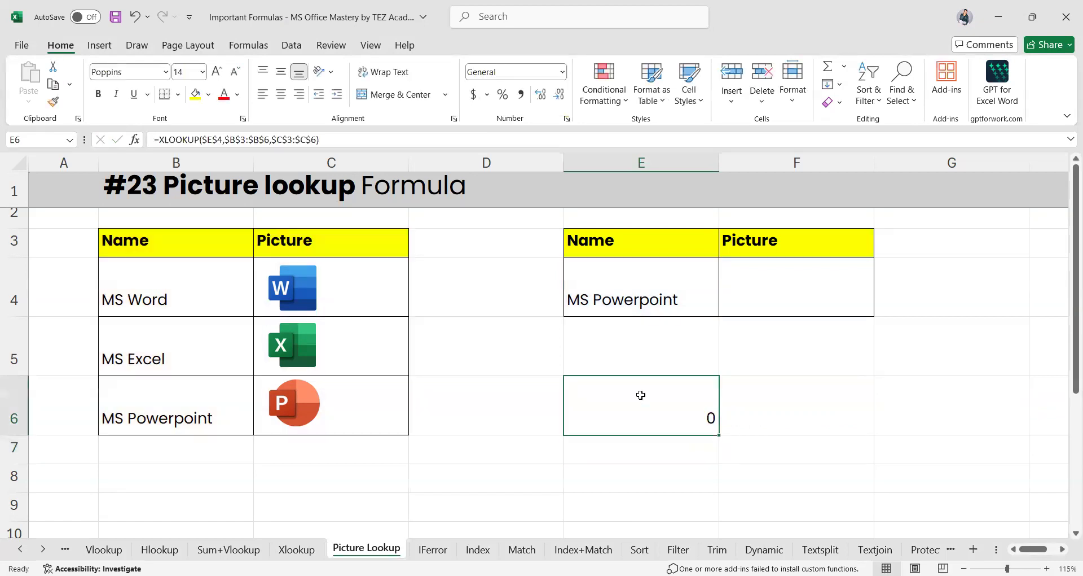
Duplicate the MS Word picture from C4 and place the copy in F4
click(308, 291)
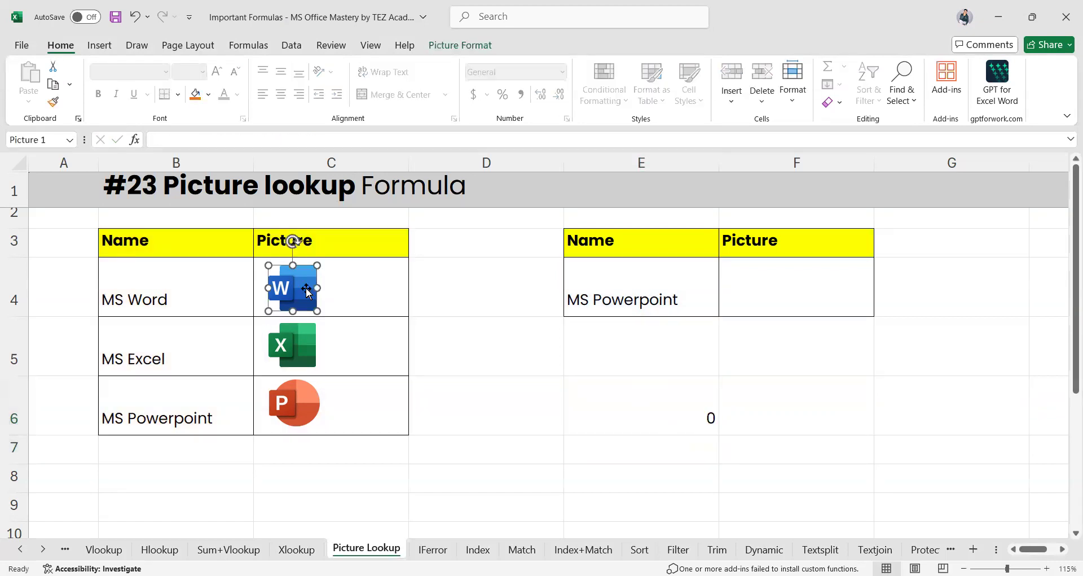
key(ctrl+d)
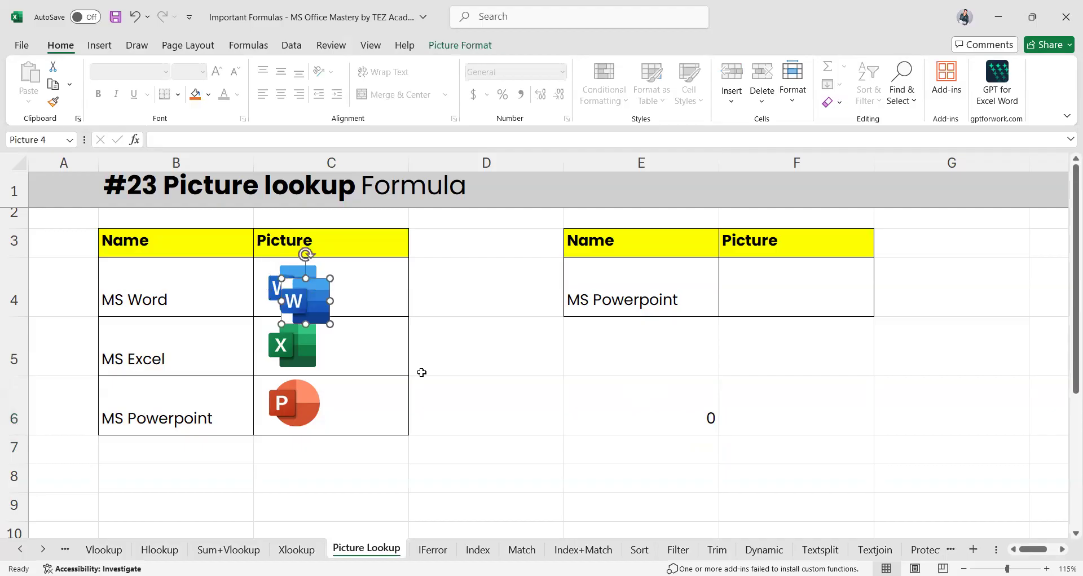
drag(312, 300, 781, 287)
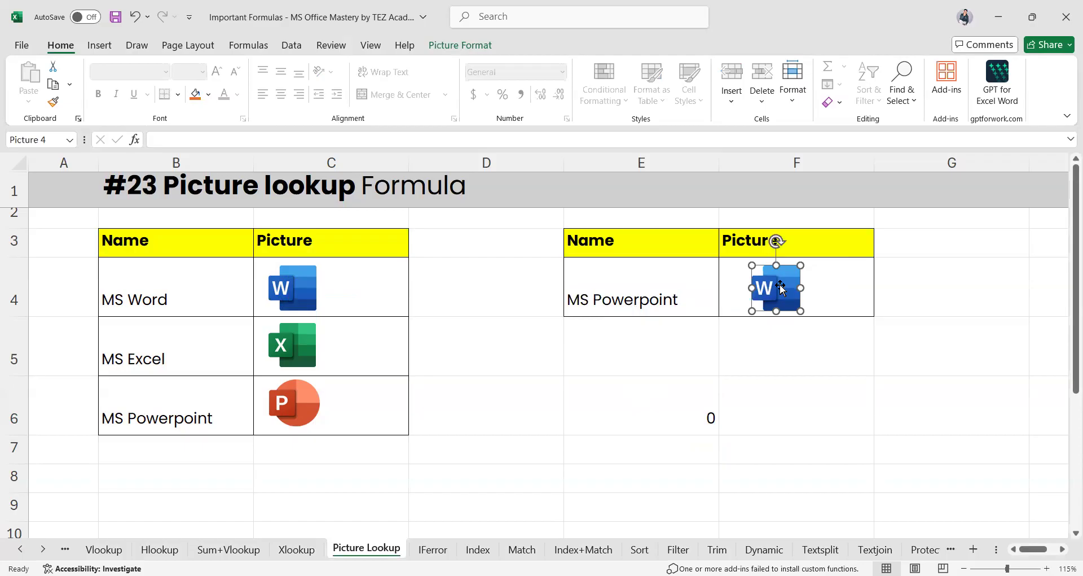
Open and cancel Define Name, then select E6's full XLOOKUP text and the F4 picture
click(248, 47)
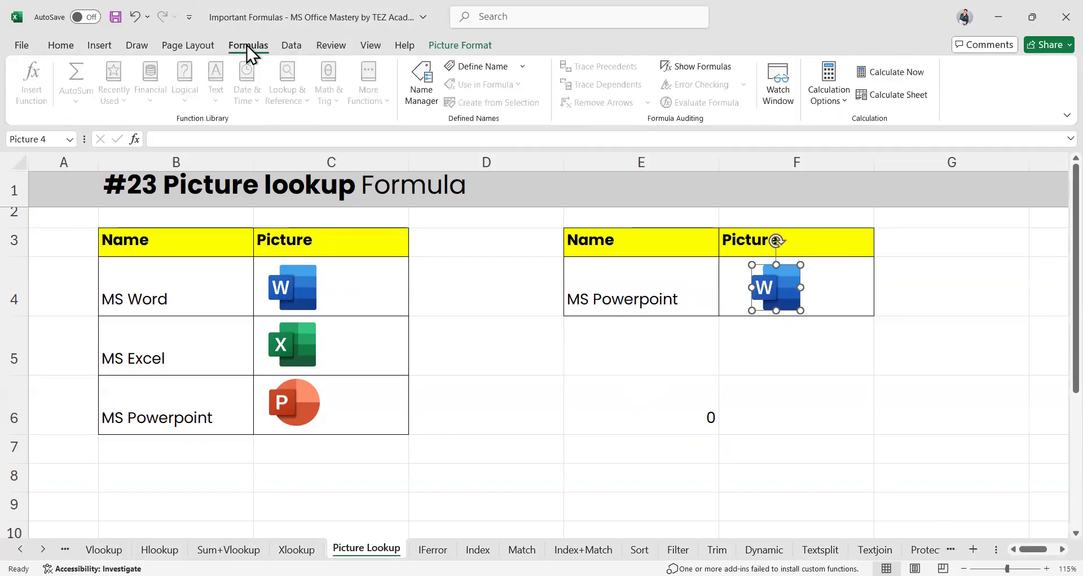
click(489, 66)
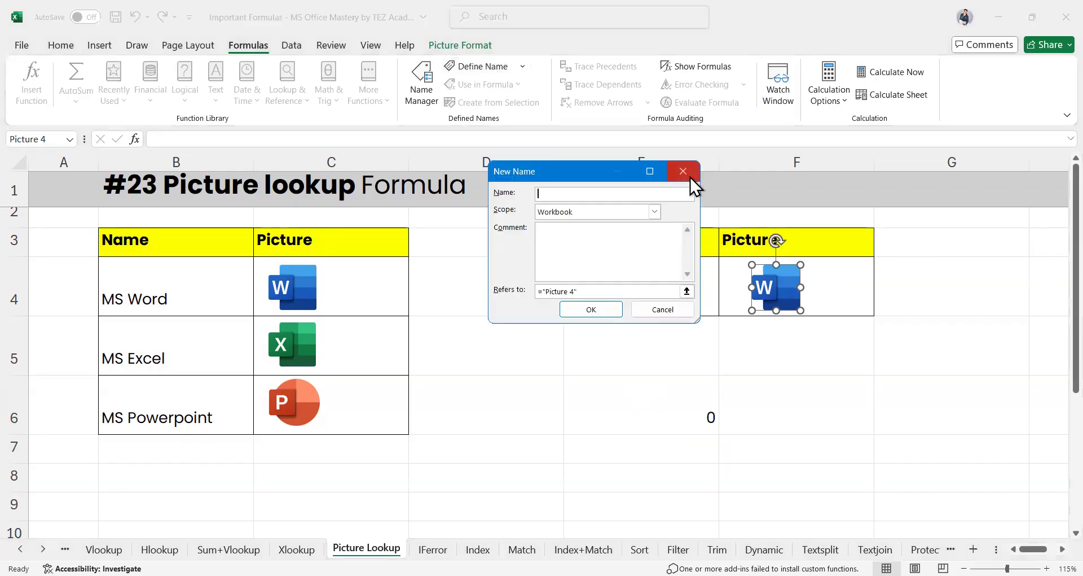
click(691, 177)
click(669, 418)
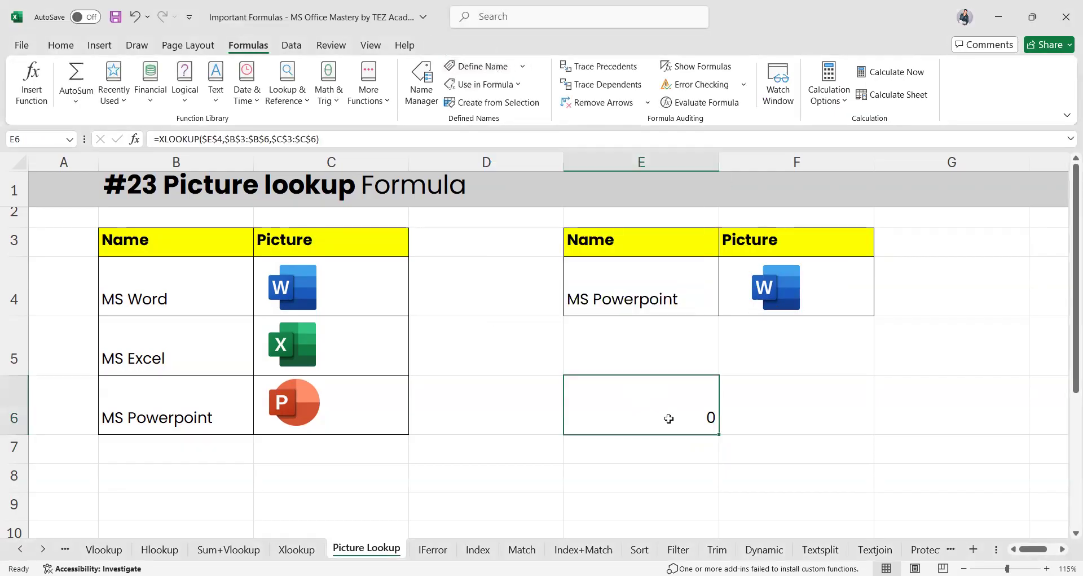
double_click(655, 417)
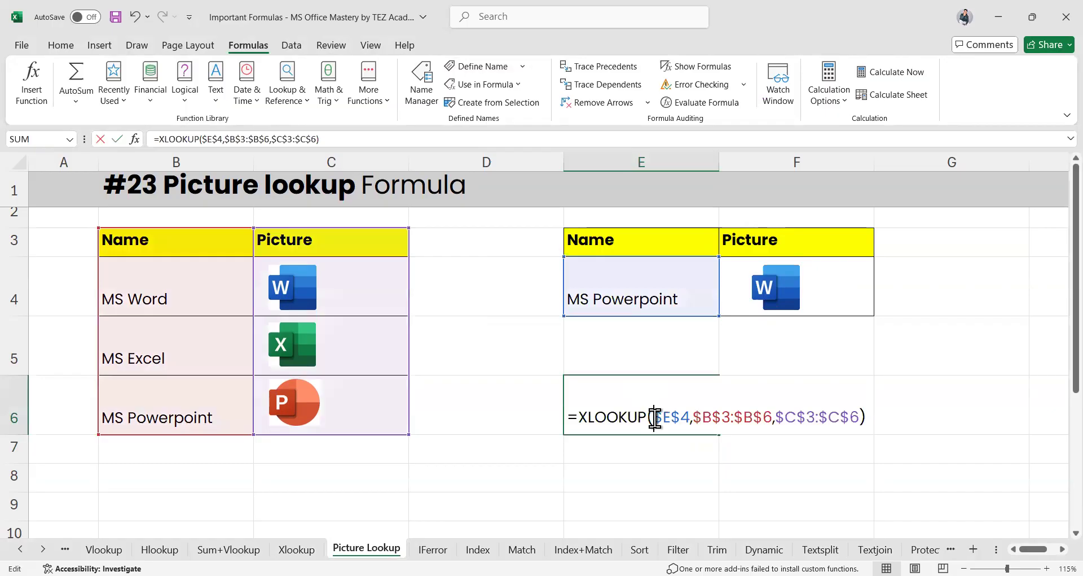
key(ctrl+a)
key(ctrl+c)
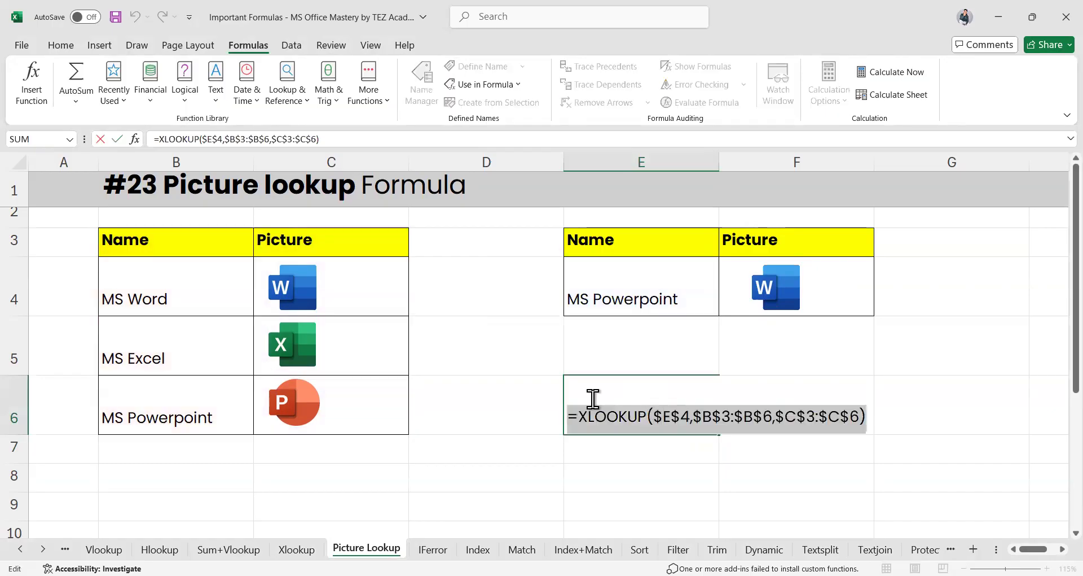
click(793, 275)
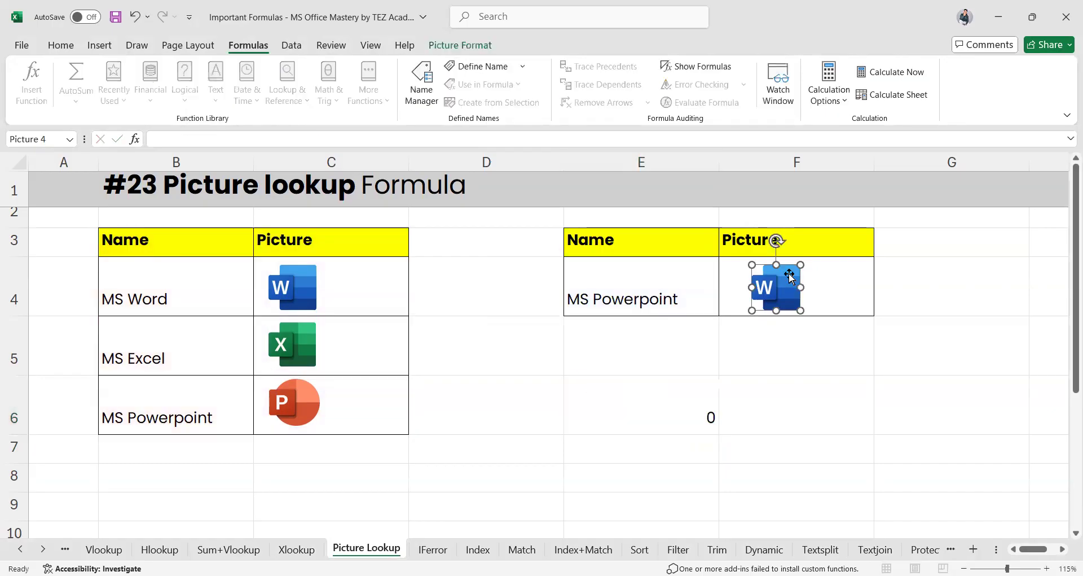
Define a name referring to the pasted XLOOKUP formula; Excel rejects abcd as already existing
click(477, 67)
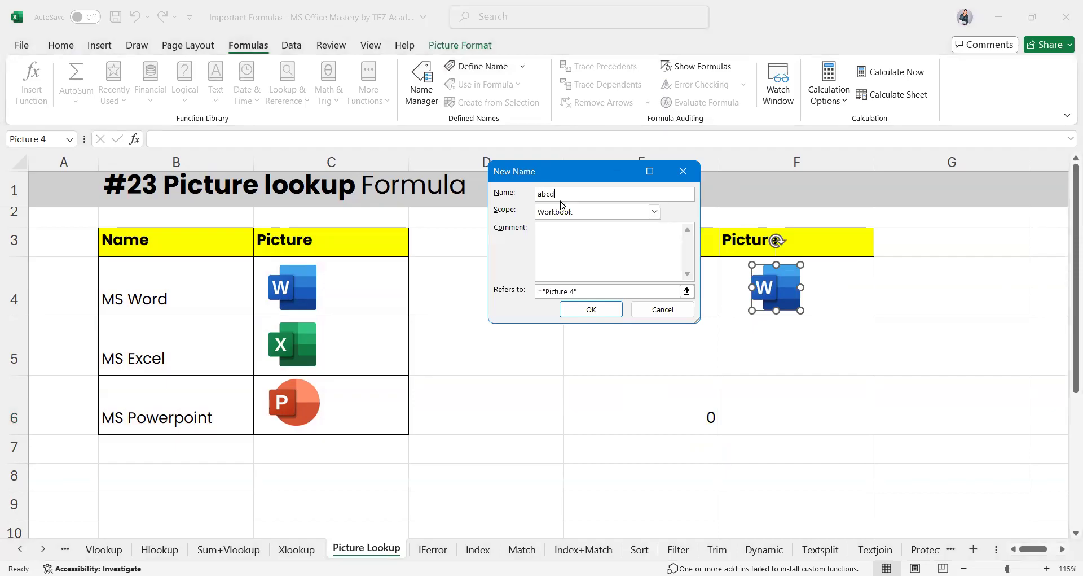
click(587, 289)
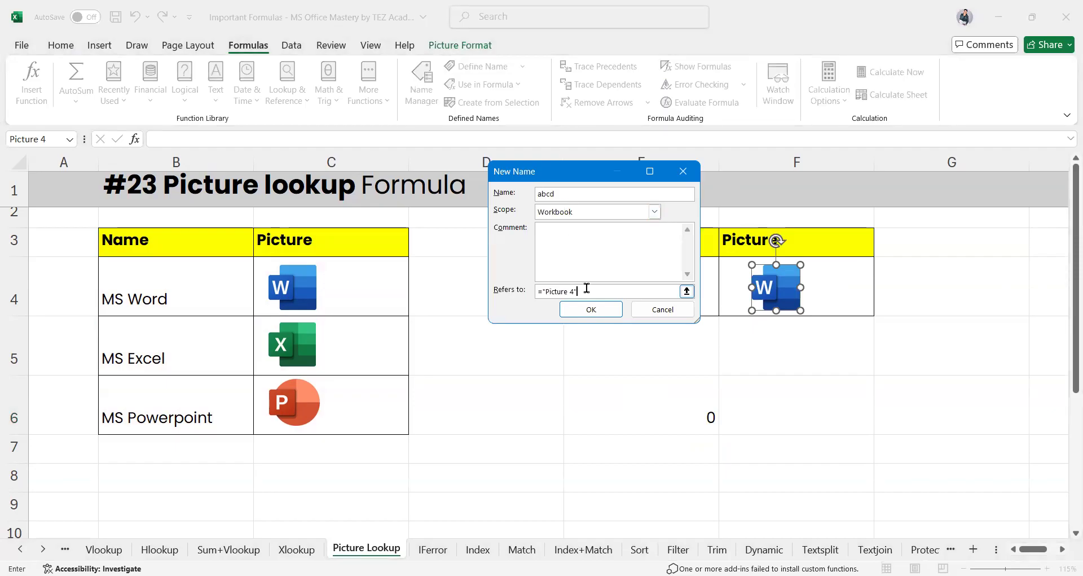
key(ctrl+a)
key(ctrl+v)
click(593, 310)
click(593, 311)
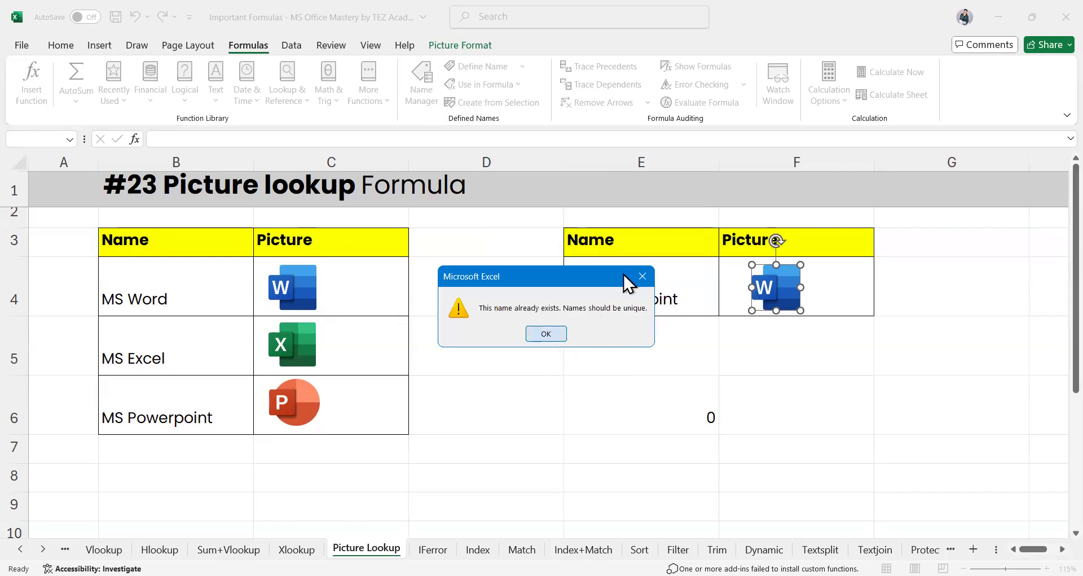
key(Return)
Retry with the name xyz and the re-pasted XLOOKUP; Excel again reports the name exists
text(xyz)
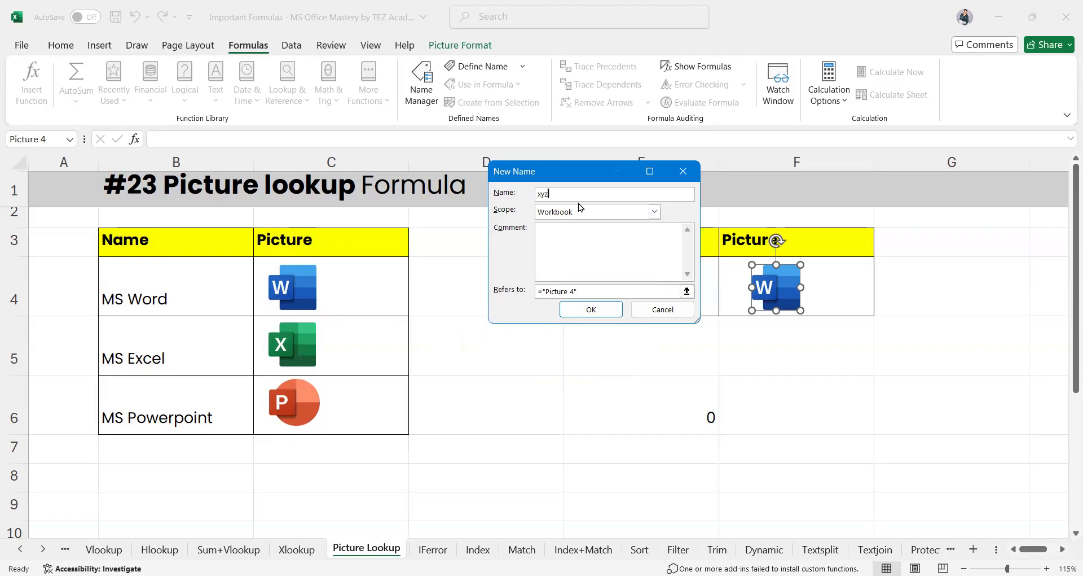
click(551, 291)
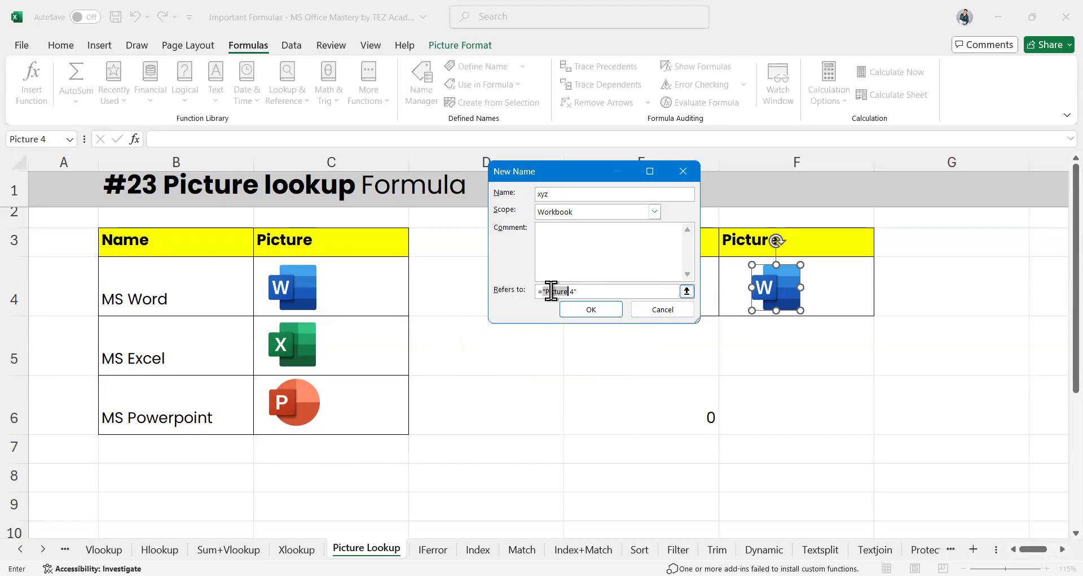
key(ctrl+v)
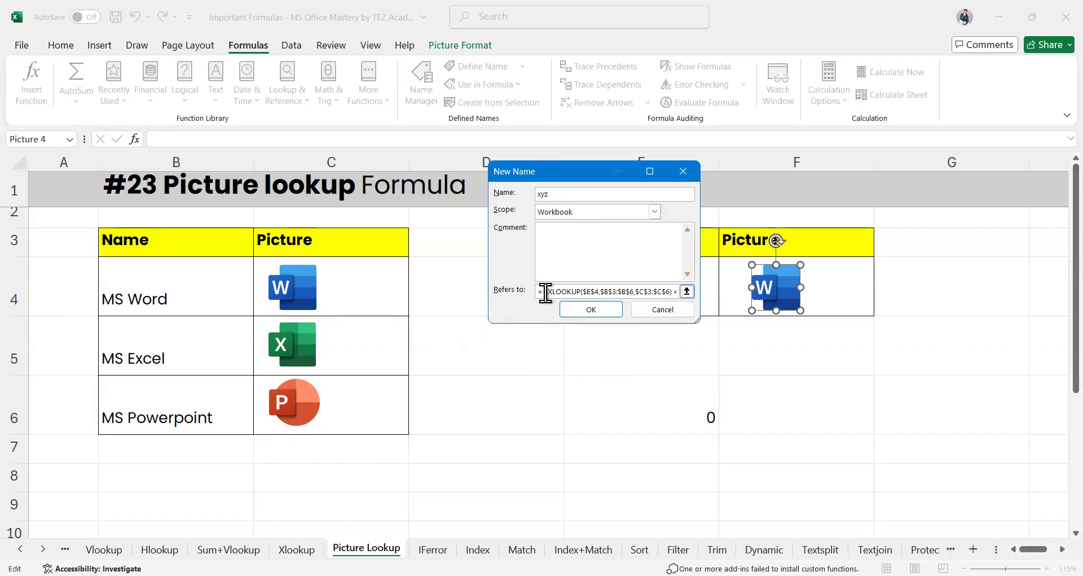
click(585, 310)
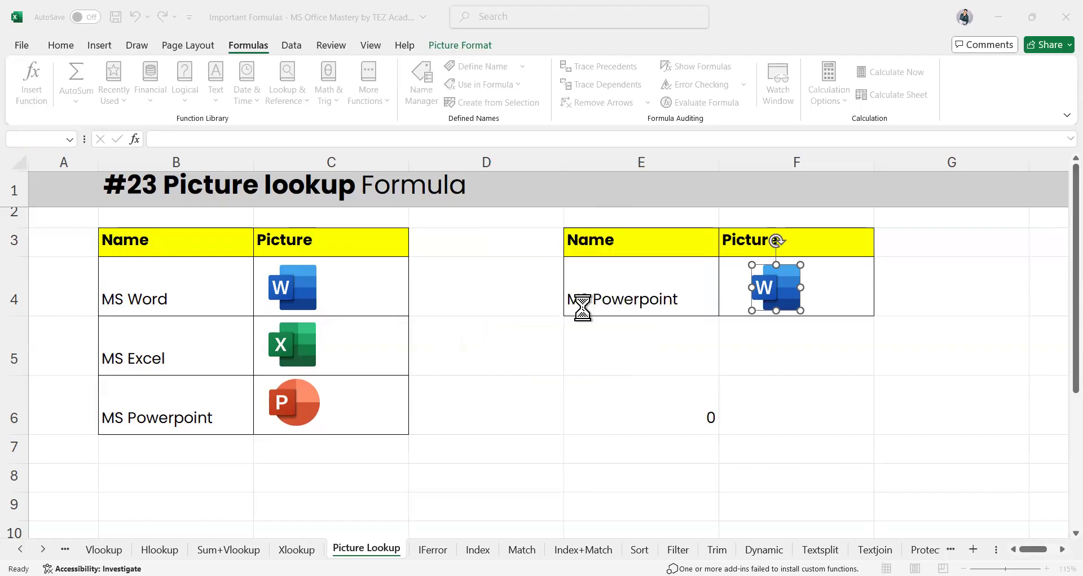
click(523, 374)
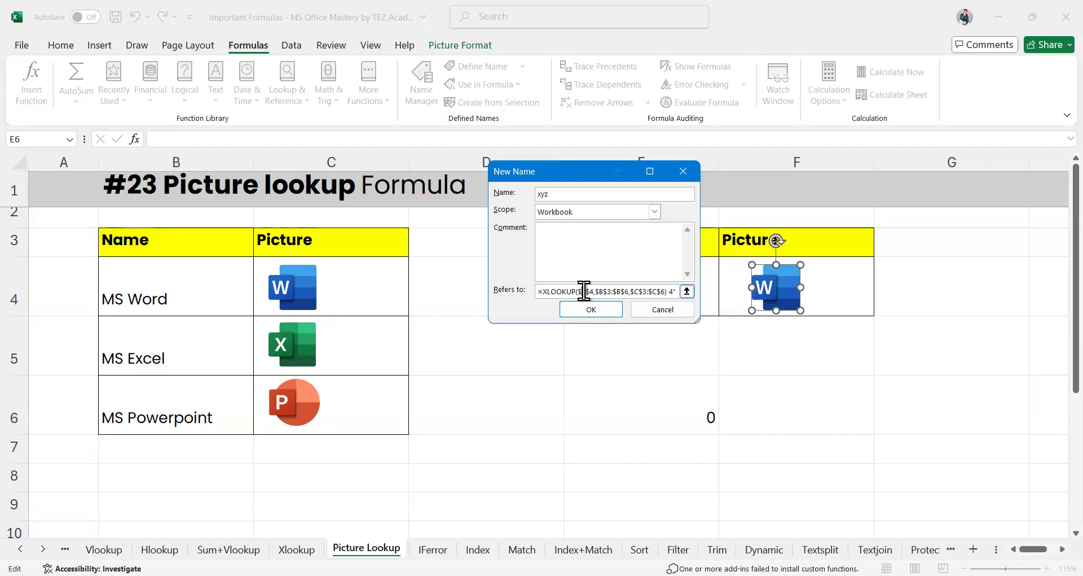
drag(545, 292, 670, 293)
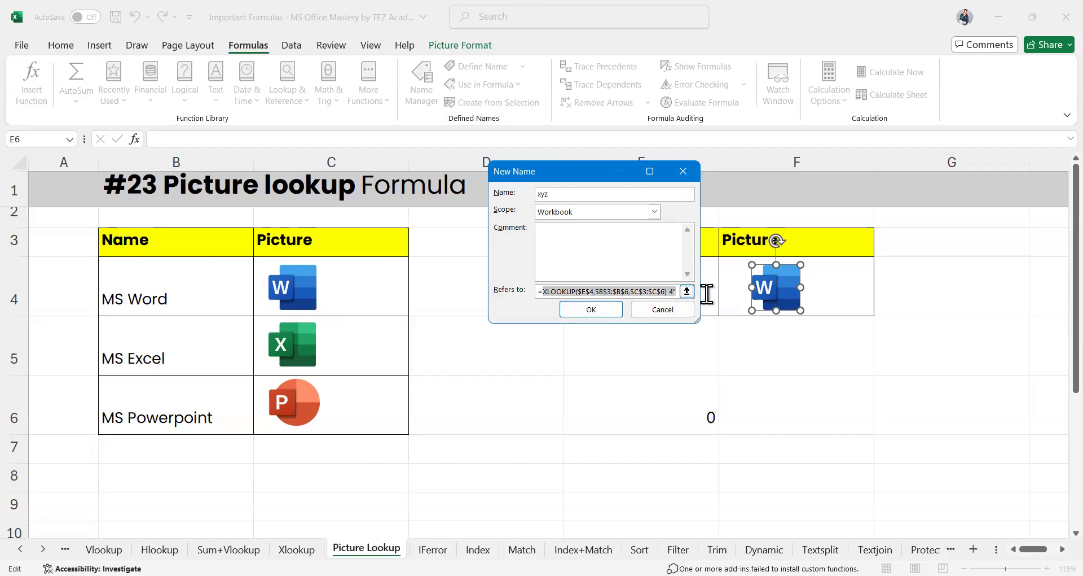
key(BackSpace)
key(BackSpace)
text(=XLOOKUP($E$4,$B$3:$B$6,$C$3:$C$6))
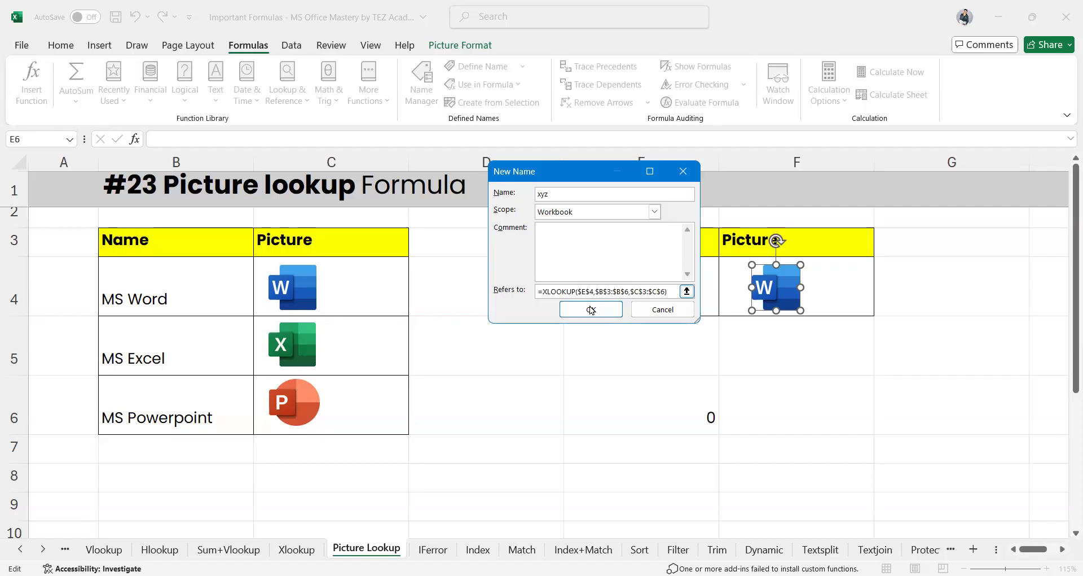
click(596, 311)
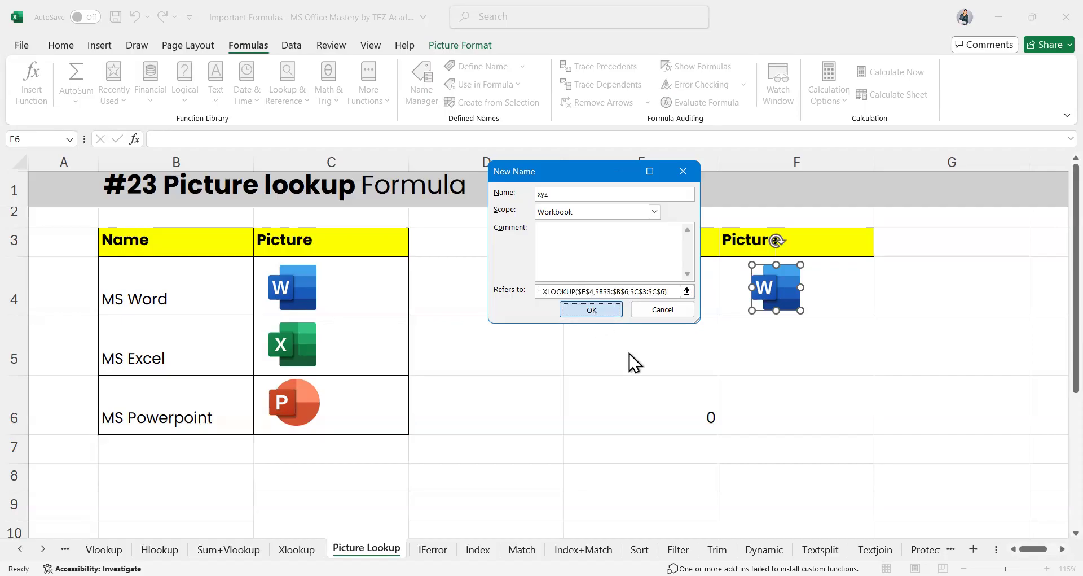
click(556, 337)
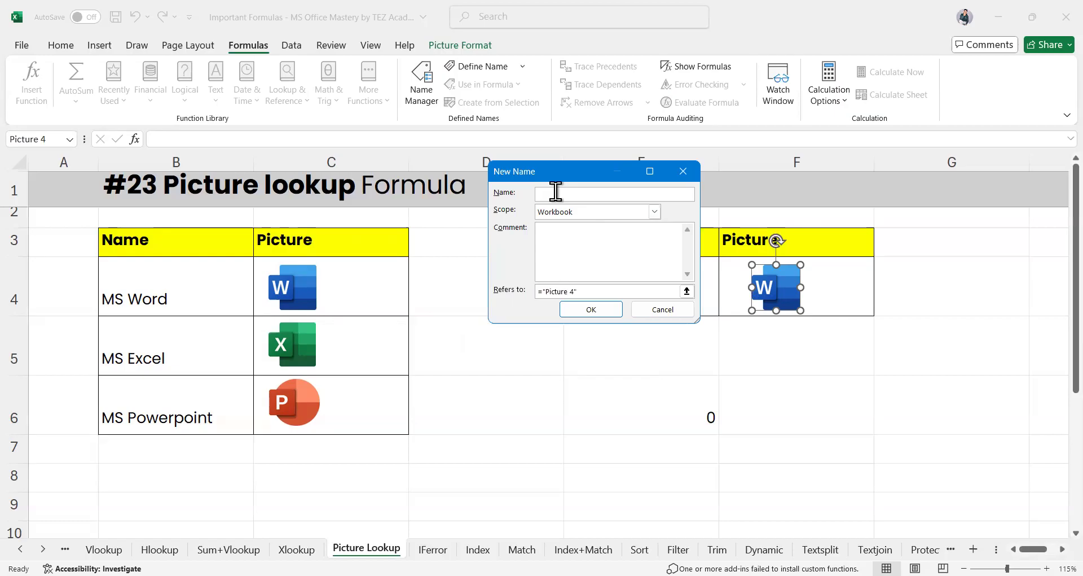
Try naming the pasted XLOOKUP formula 'My Formula', which Excel rejects as invalid syntax
text(my)
key(BackSpace)
key(BackSpace)
key(BackSpace)
text(My Formula)
drag(580, 291, 490, 288)
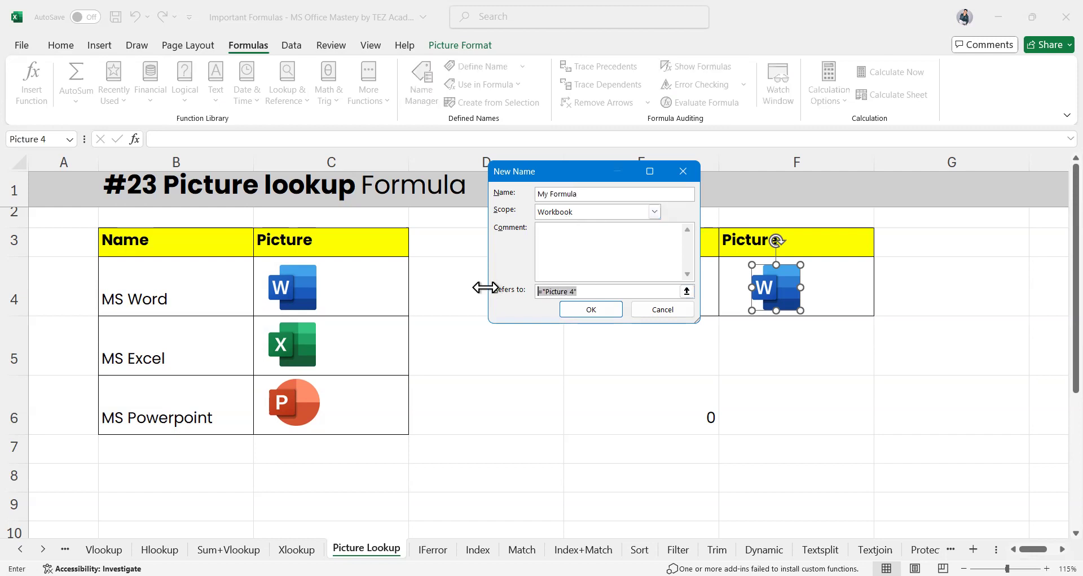
text(=XLOOKUP($E$4,$B$3:$B$6,$C$3:$C$6))
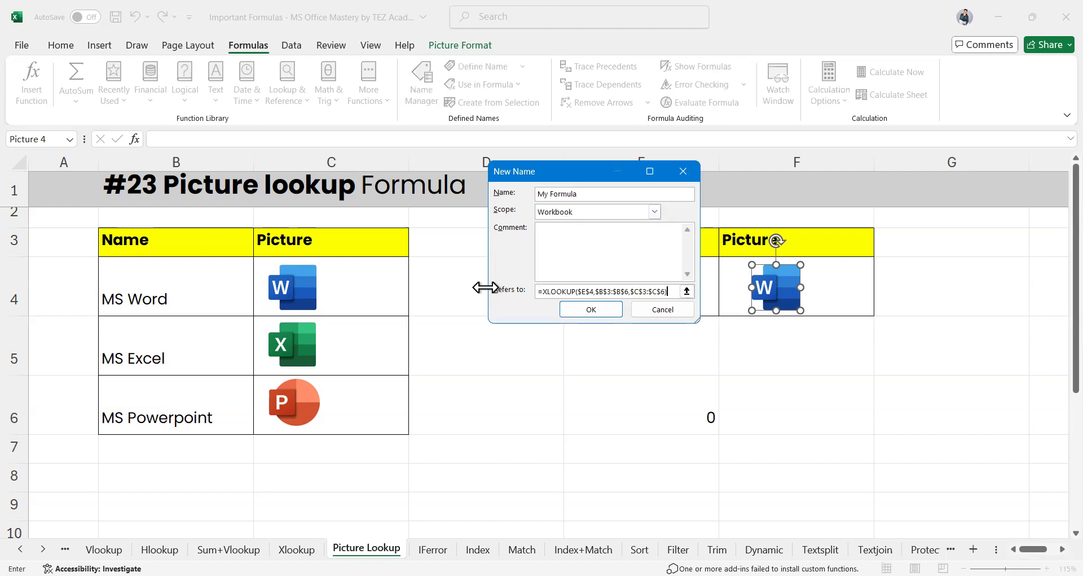
click(602, 316)
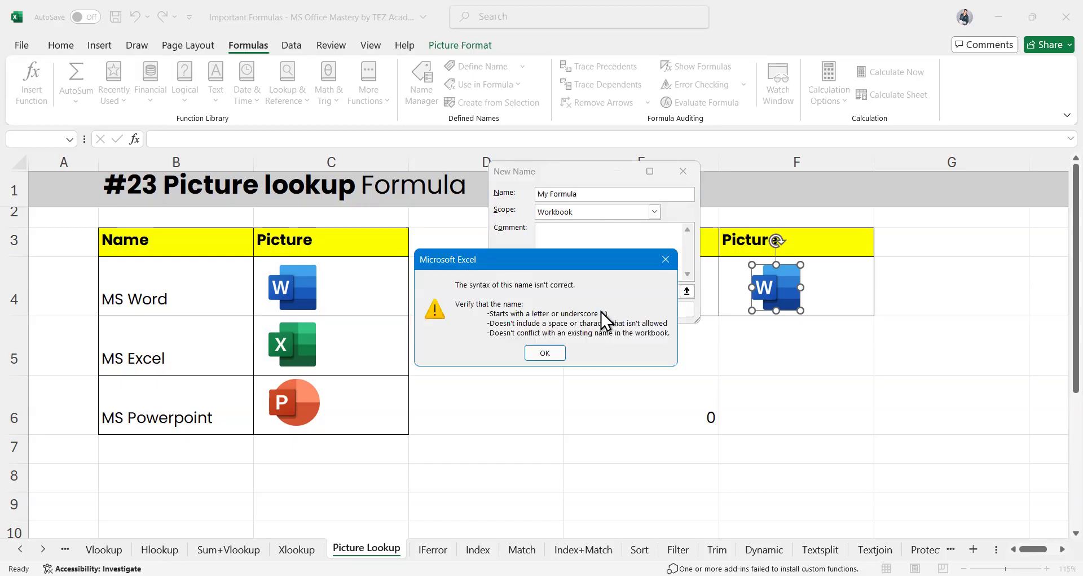
click(544, 353)
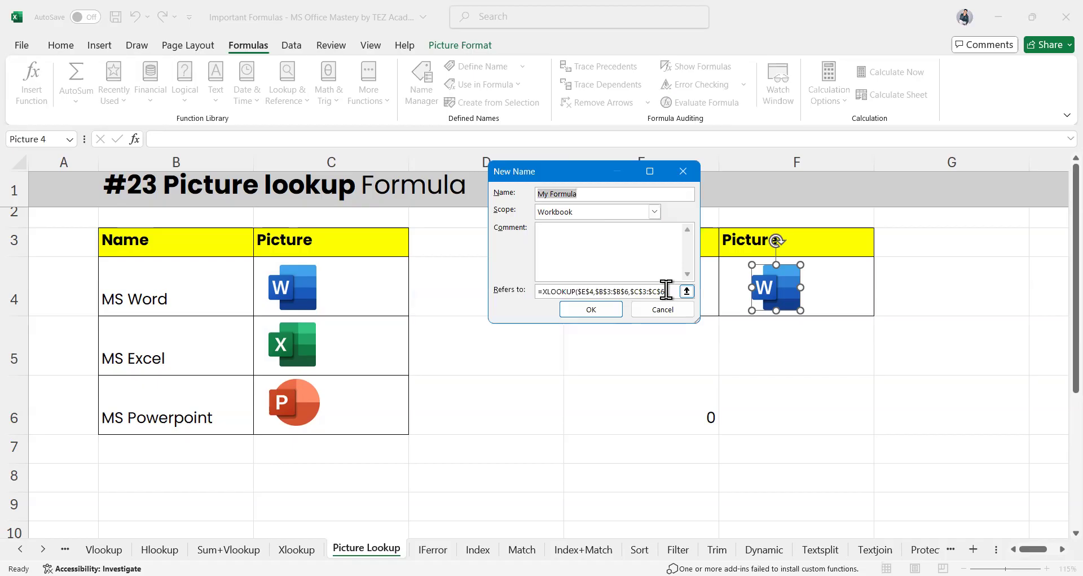
click(665, 290)
click(671, 294)
click(593, 309)
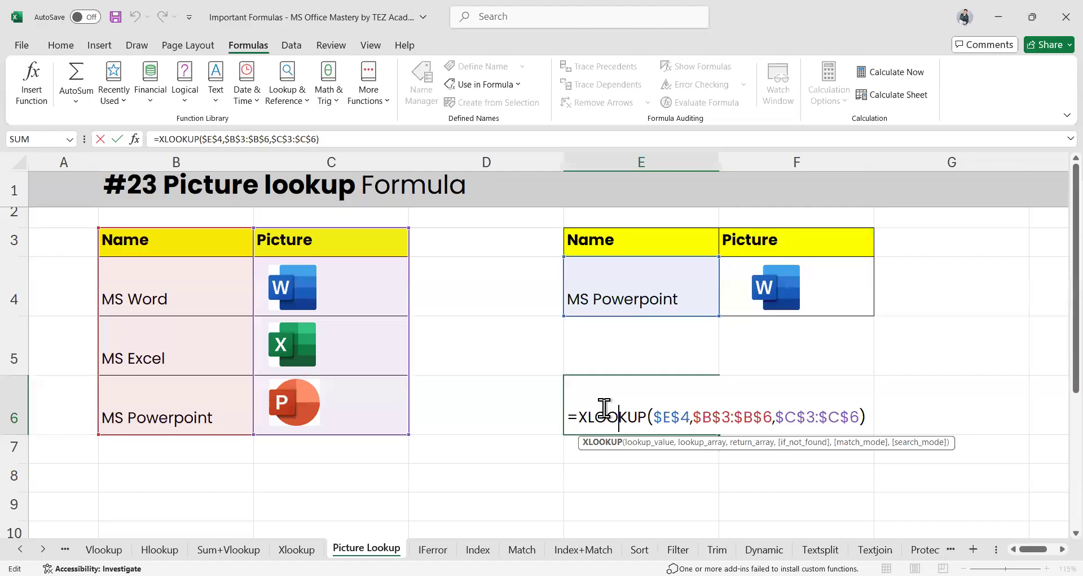
Copy E6's =XLOOKUP($E$4,$B$3:$B$6,$C$3:$C$6) into a new workbook name called abcdef
key(ctrl+a)
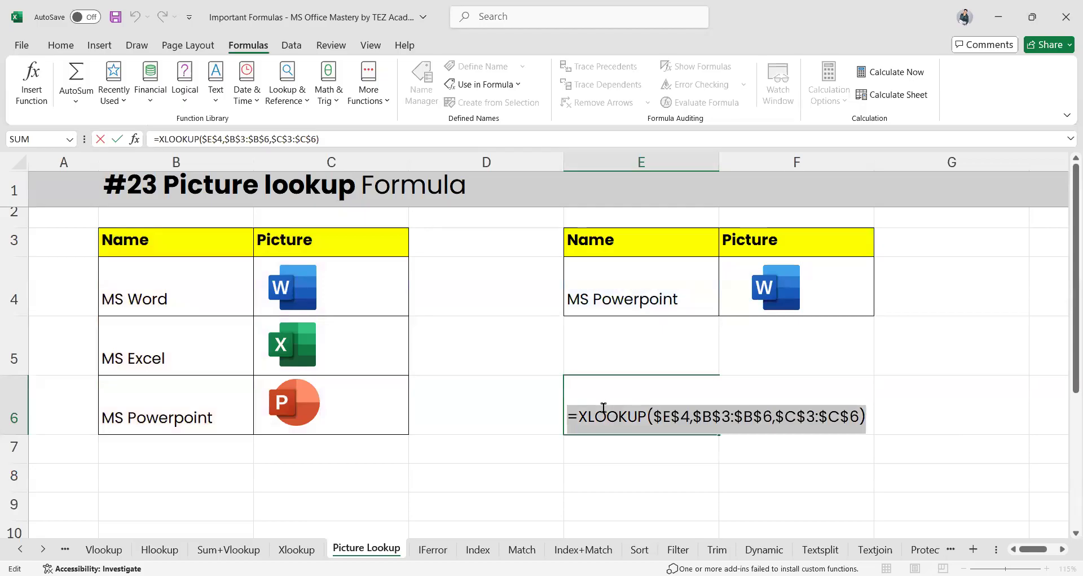
key(Return)
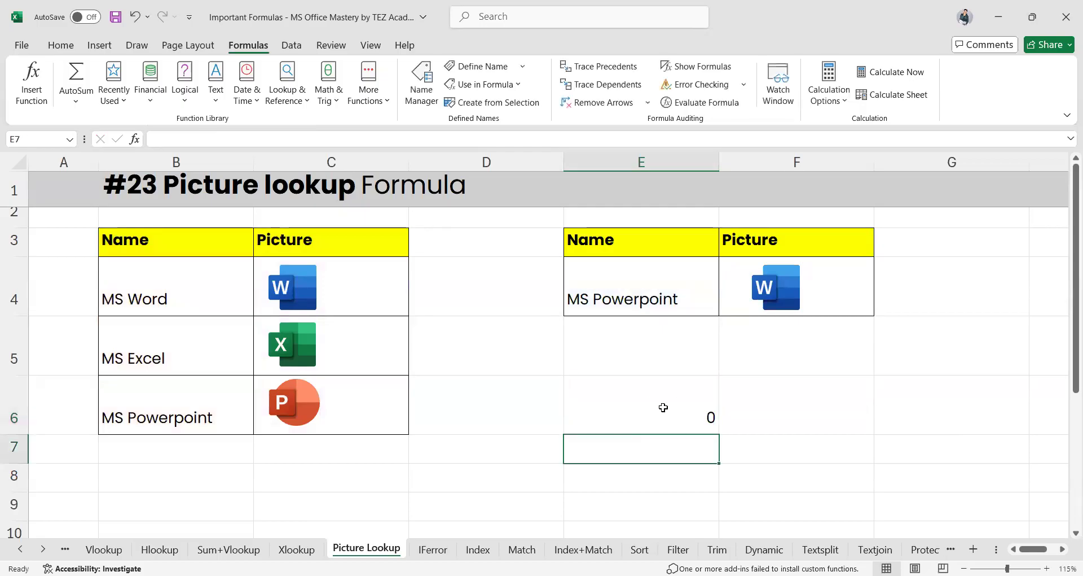
click(663, 407)
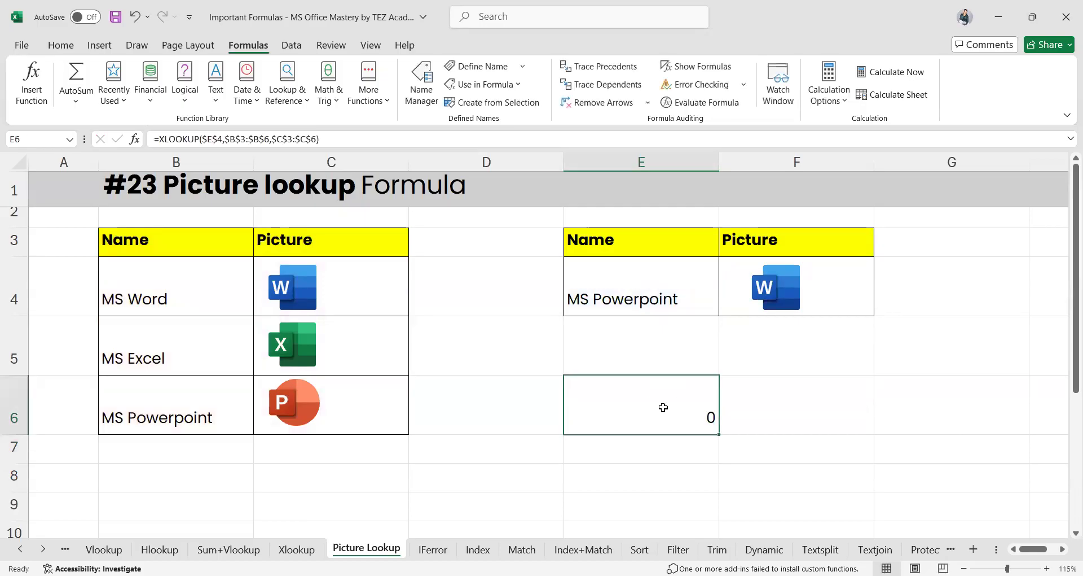
click(491, 66)
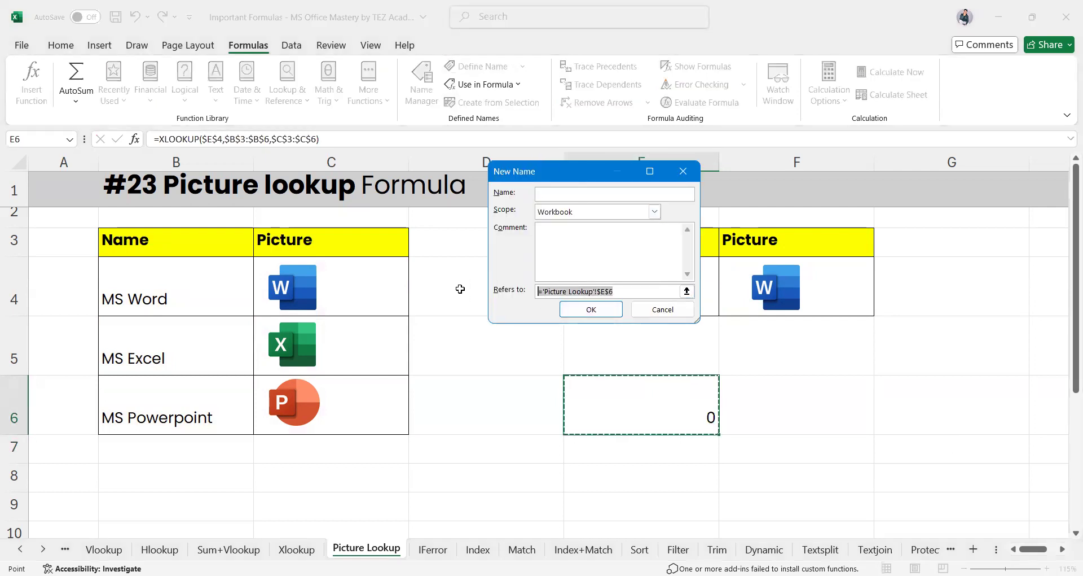
key(ctrl+v)
click(551, 196)
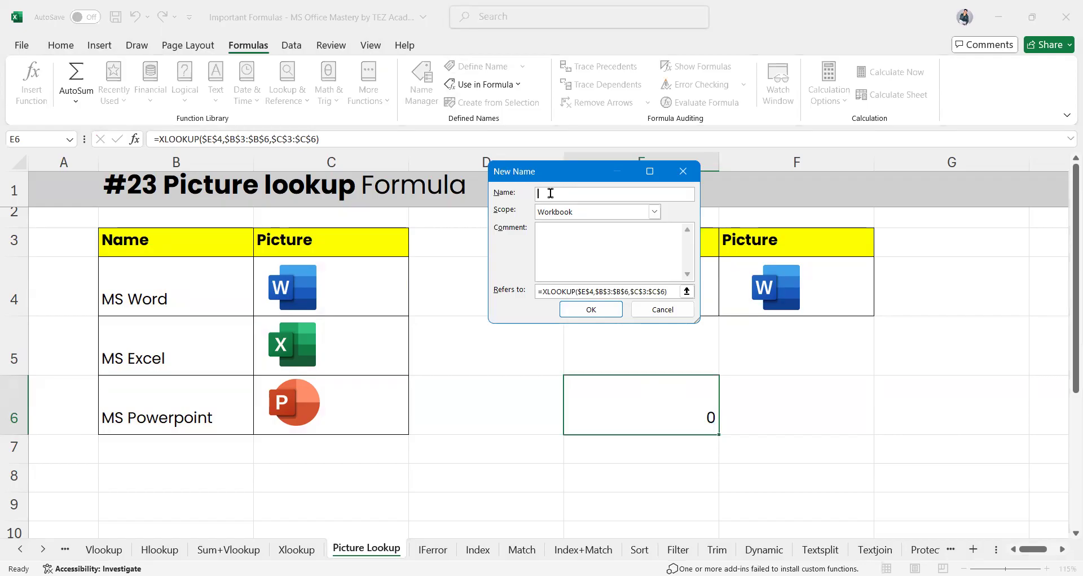
text(abcdef)
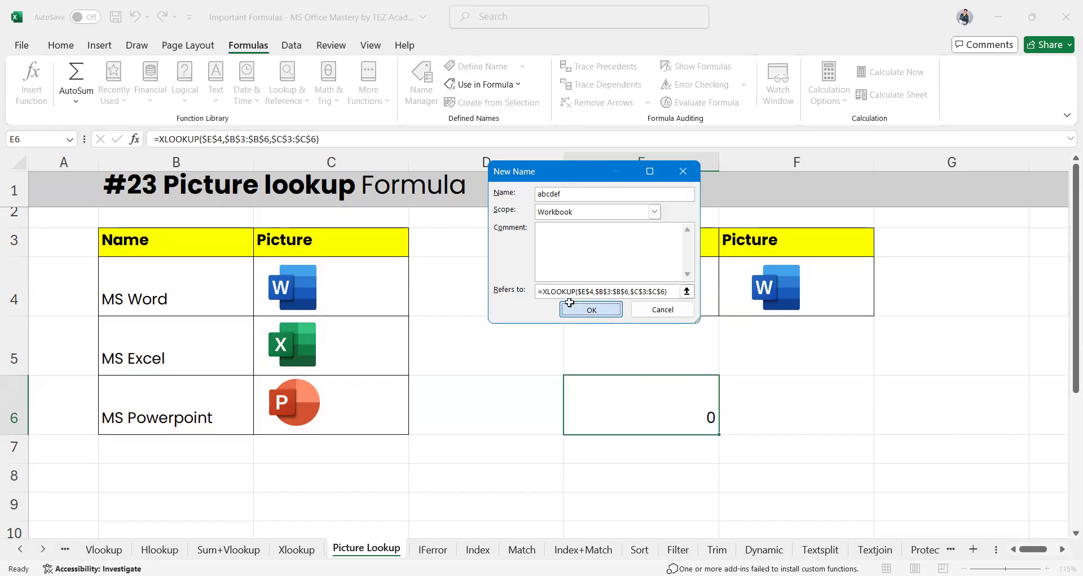
click(587, 309)
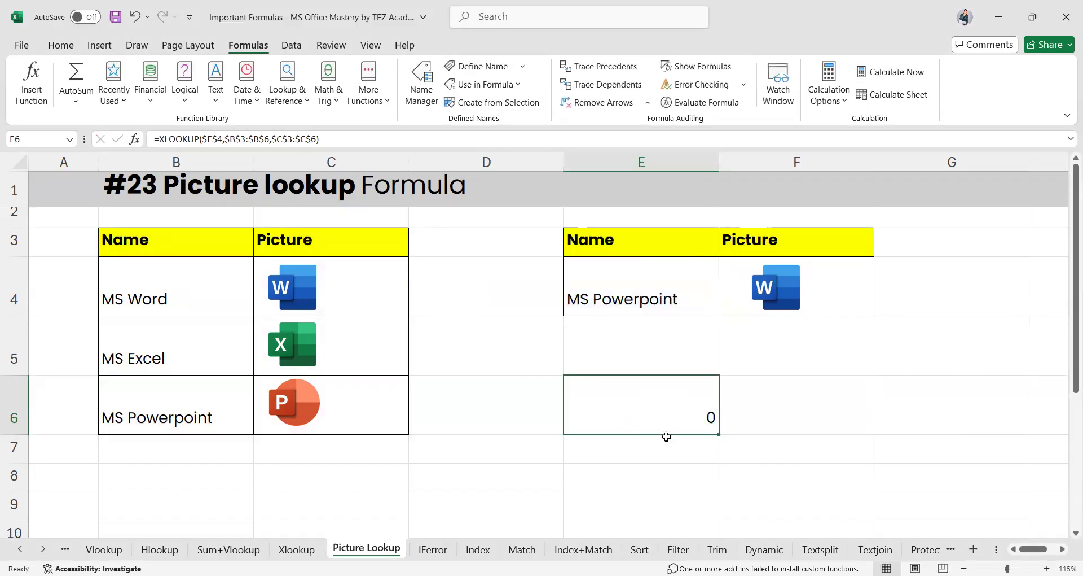
click(790, 302)
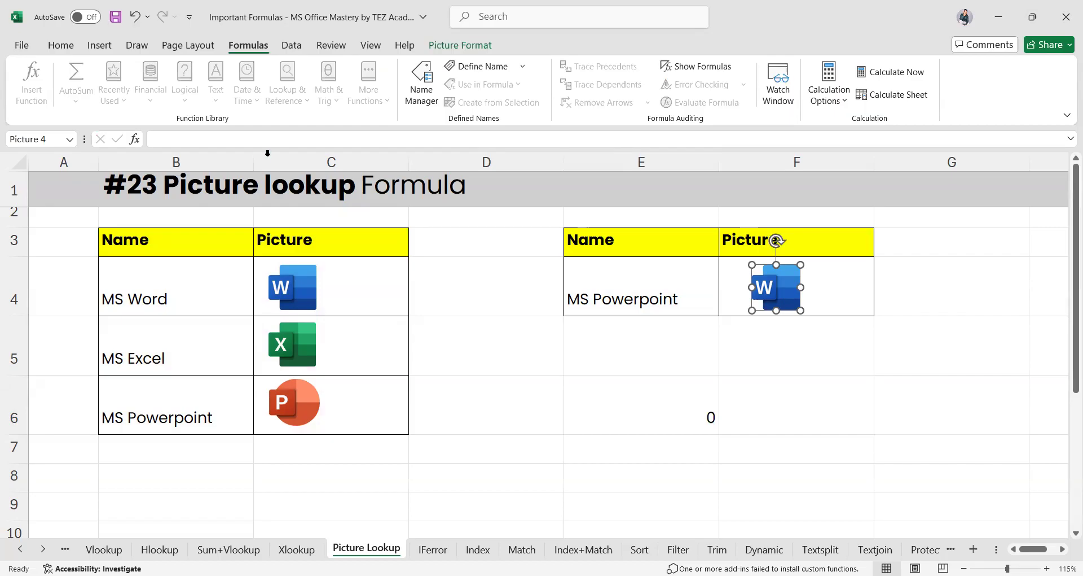
Link the selected picture to the defined name with the formula =abcdef
click(219, 139)
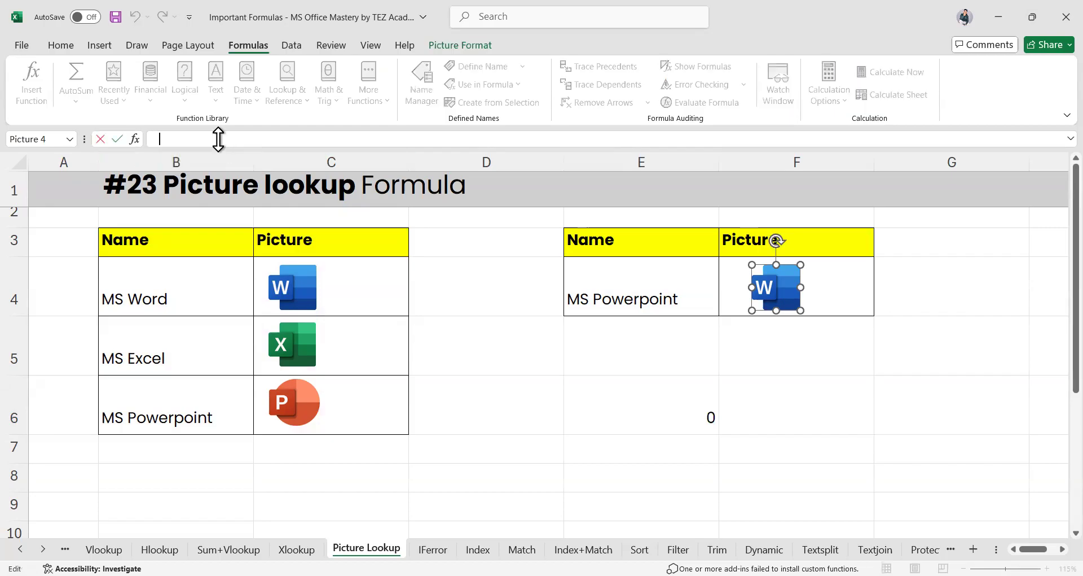
text(=ab)
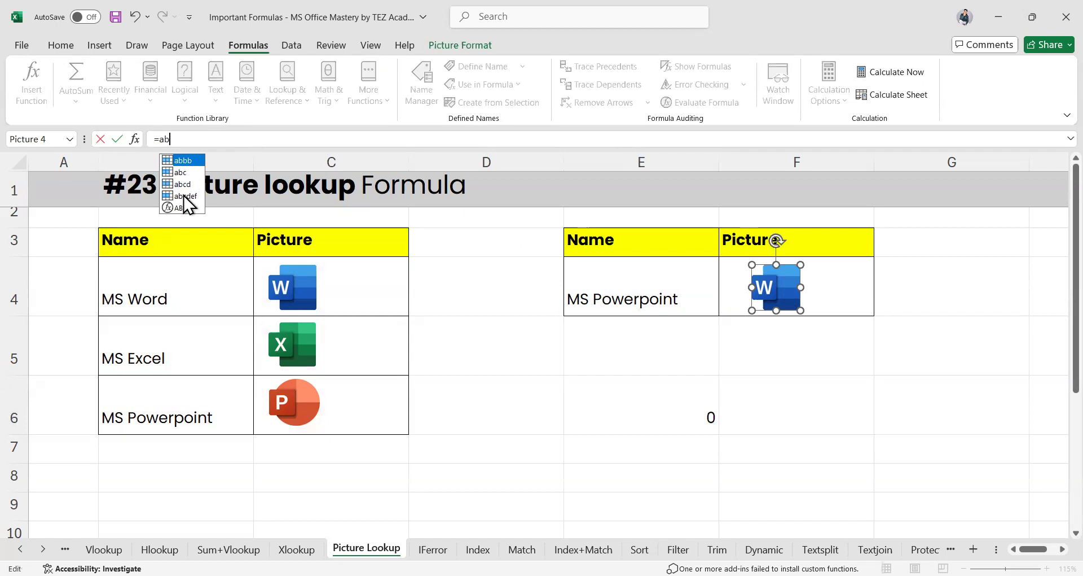
key(Down)
key(Down)
key(Down)
key(Tab)
key(Return)
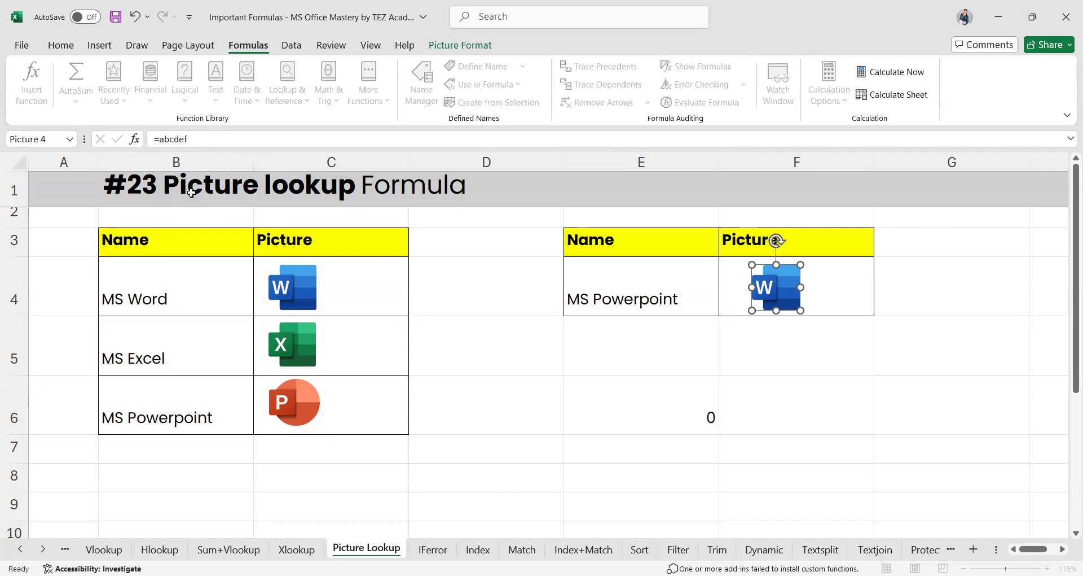
Move and narrow the PowerPoint picture so it sits inside cell F4
drag(784, 283, 754, 277)
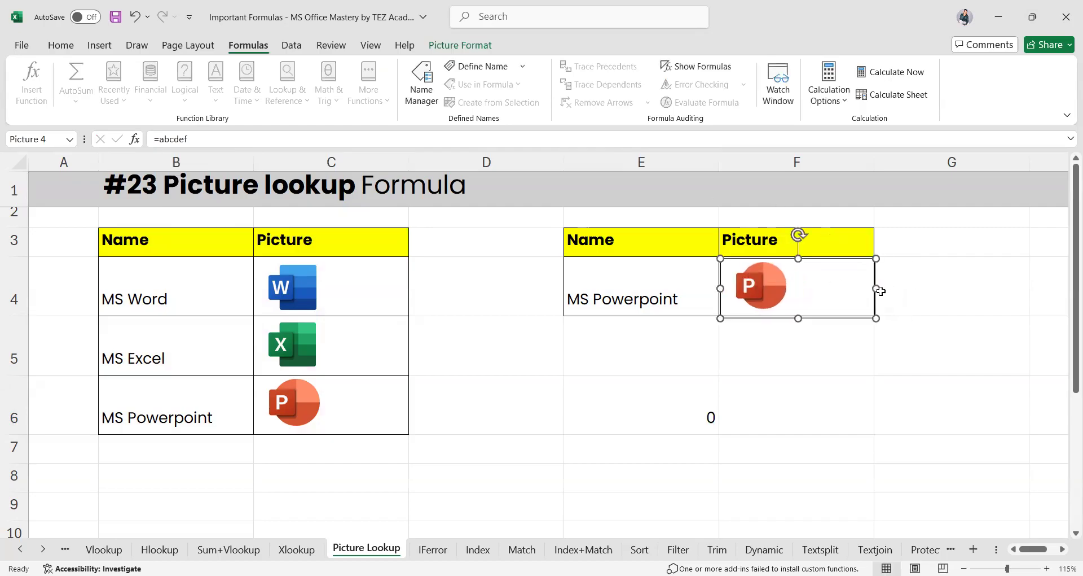
drag(876, 289, 806, 287)
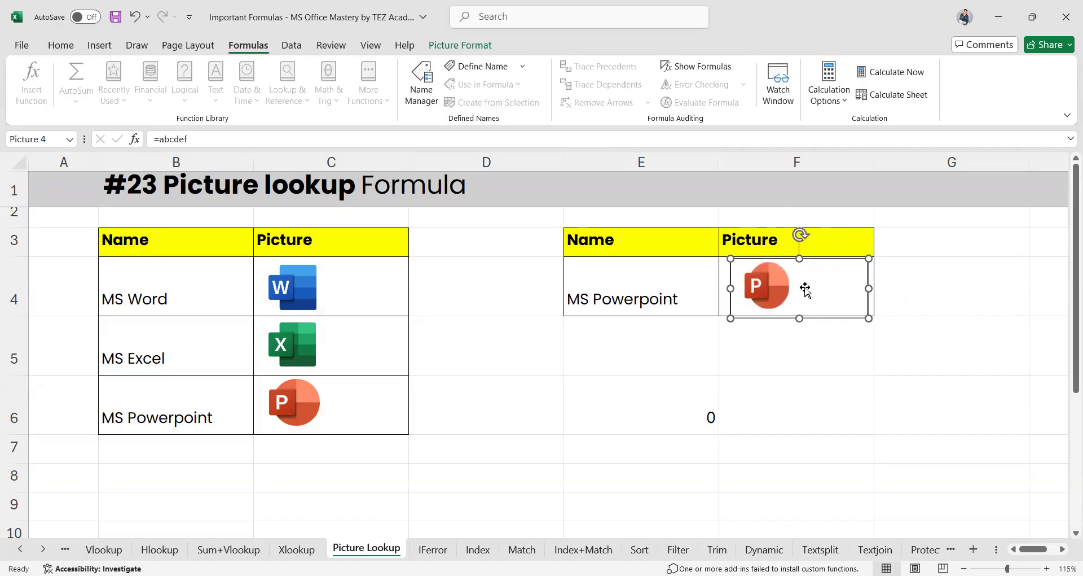
click(632, 310)
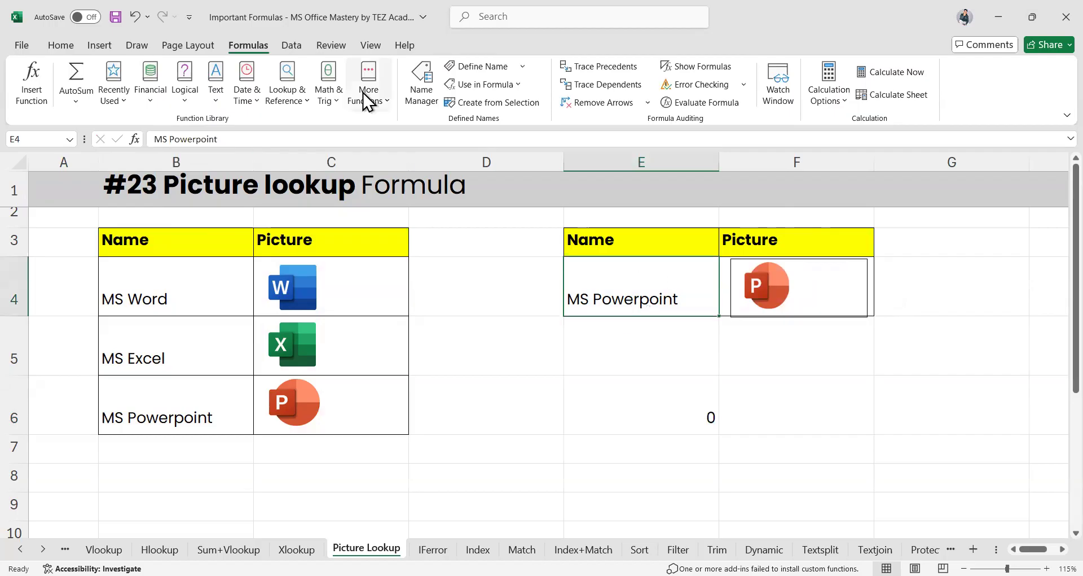
Add a Data Validation list to E4 using the app names in B4:B6
click(286, 45)
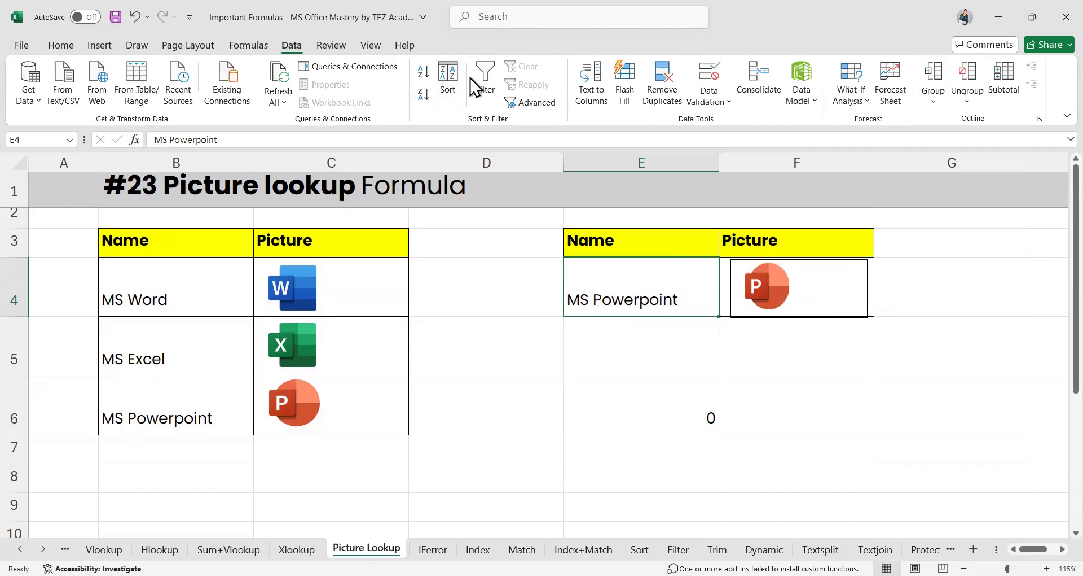
click(722, 100)
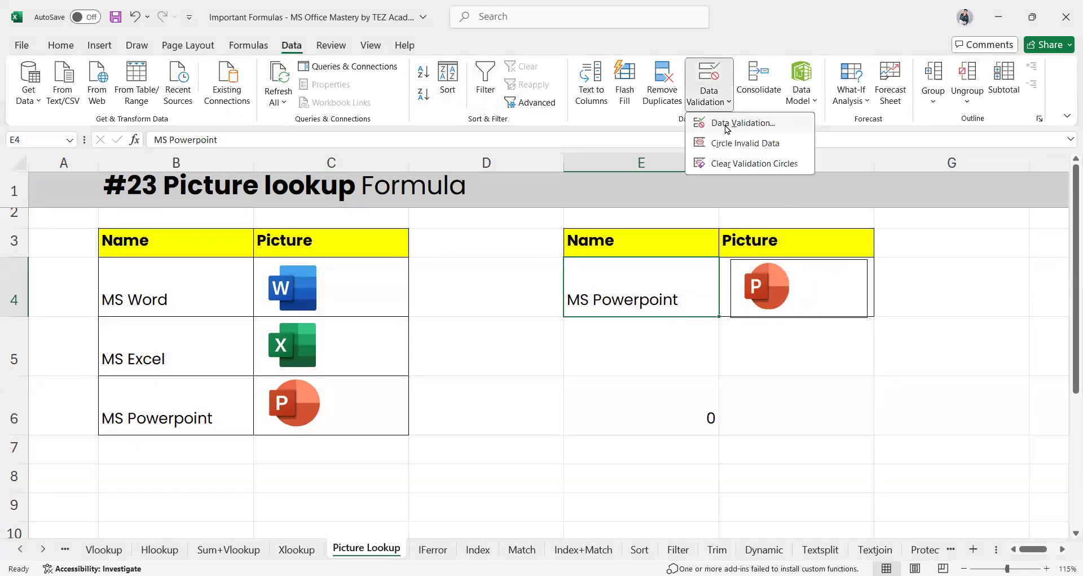
click(727, 123)
click(547, 210)
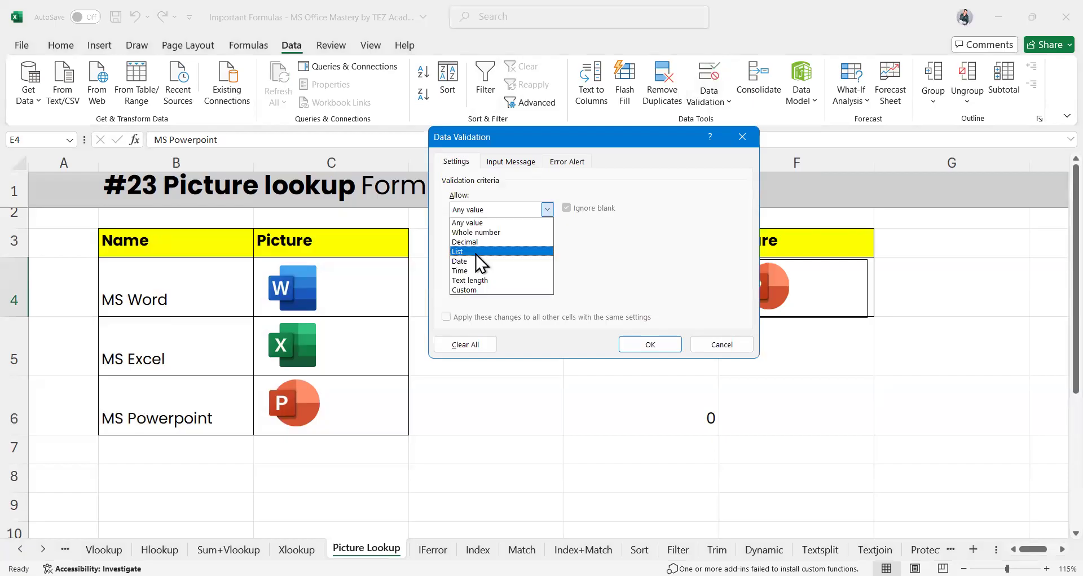
click(478, 251)
click(164, 283)
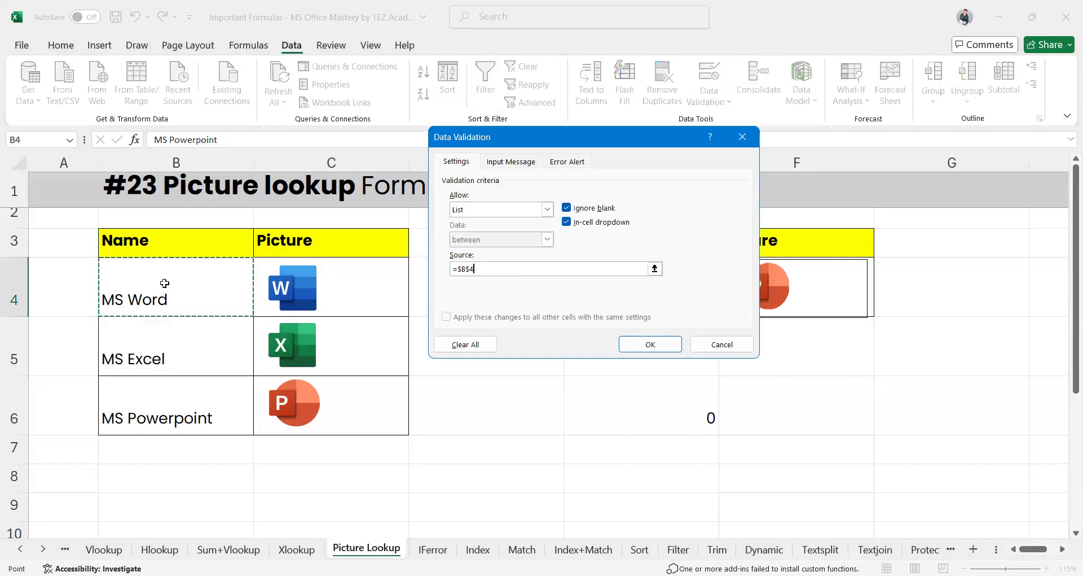
click(648, 345)
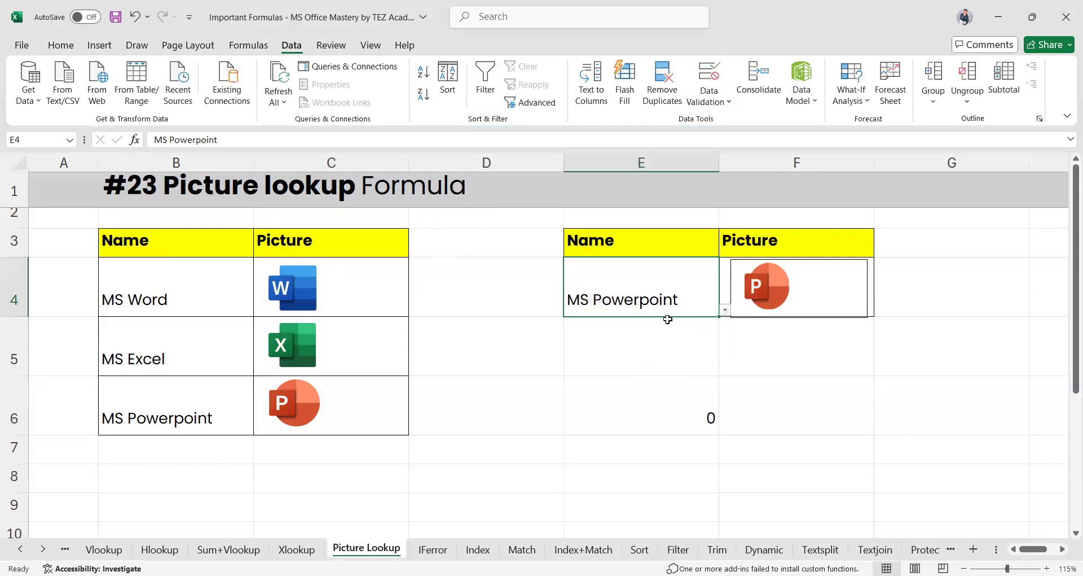
Test E4's dropdown by choosing MS Excel, then MS Word, to swap the picture's logo
click(724, 309)
click(582, 334)
click(725, 310)
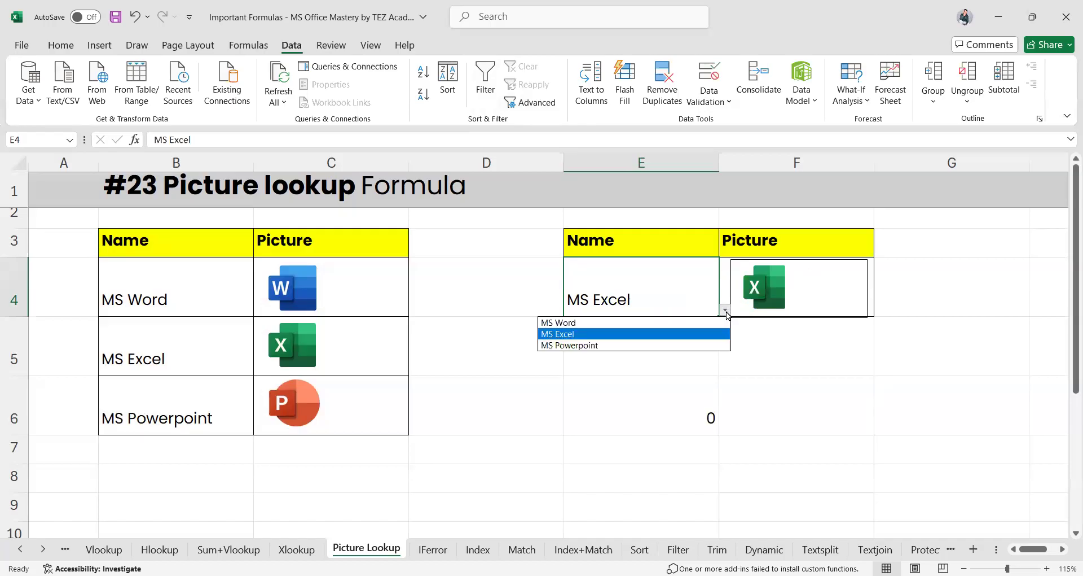
click(596, 325)
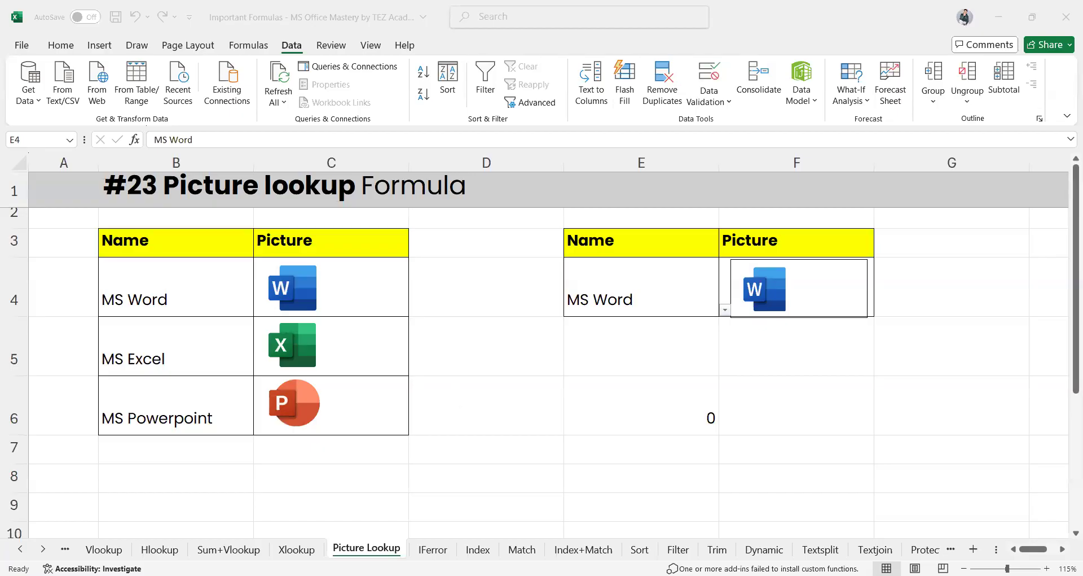
click(432, 550)
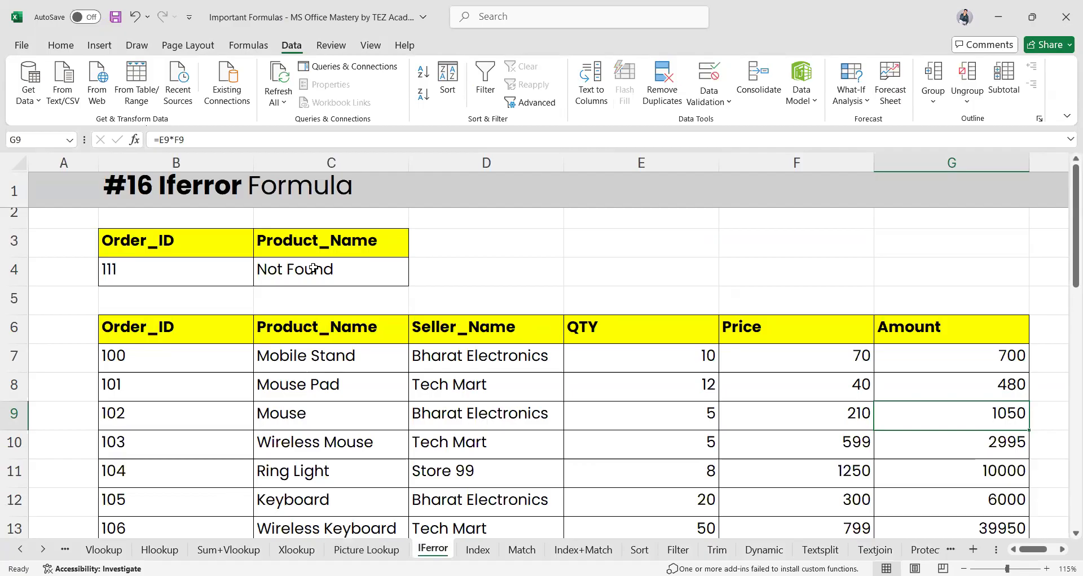
double_click(342, 269)
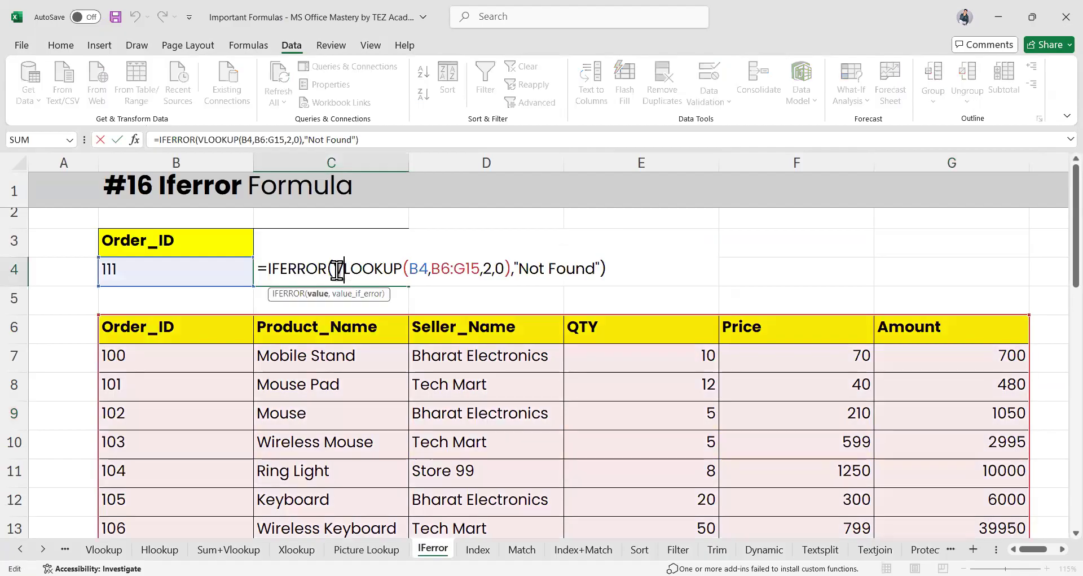
drag(337, 269, 409, 276)
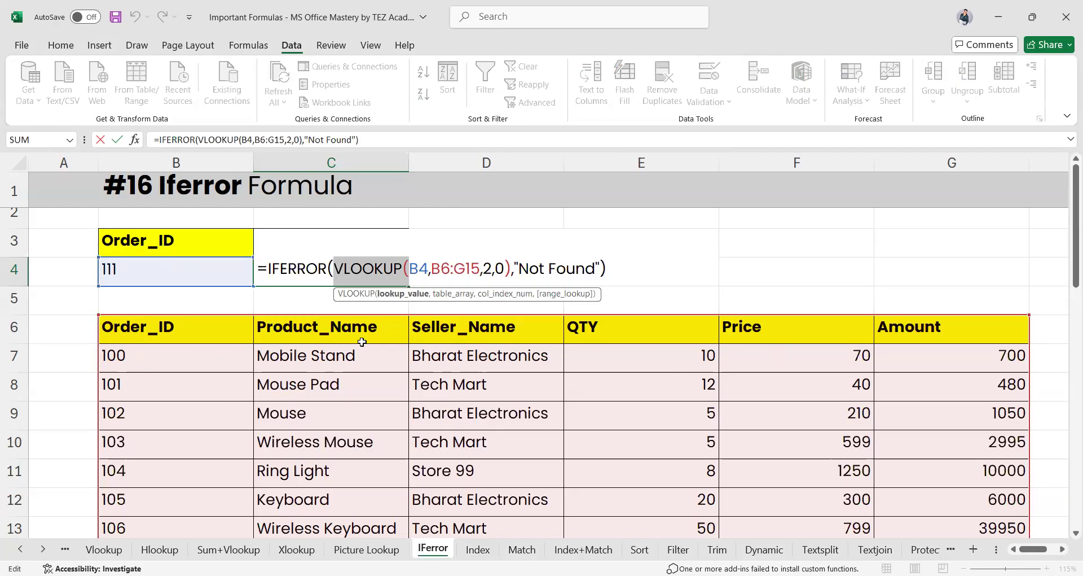
click(510, 269)
drag(509, 268, 329, 272)
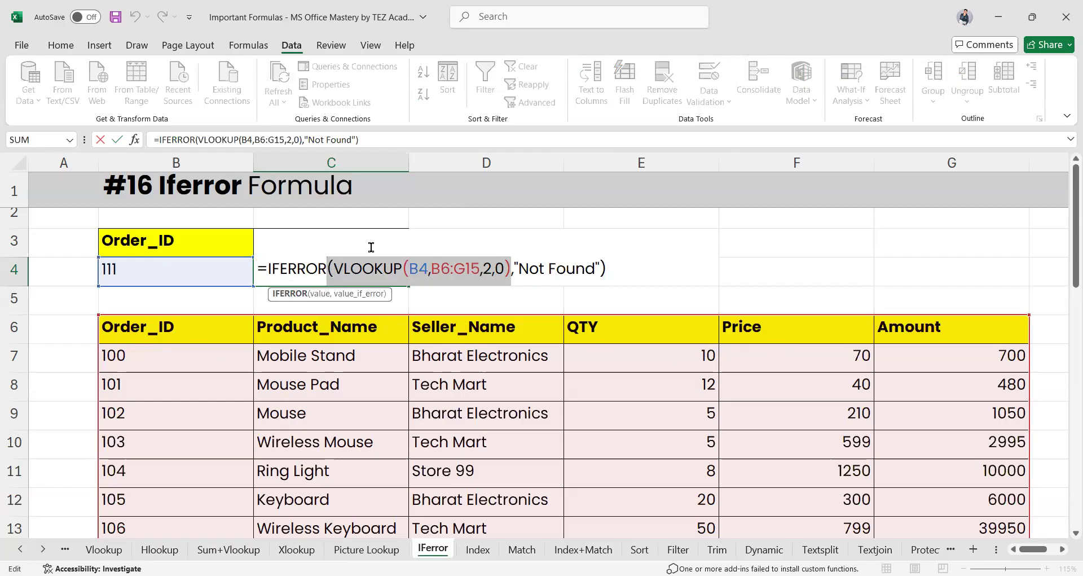
drag(268, 271, 336, 281)
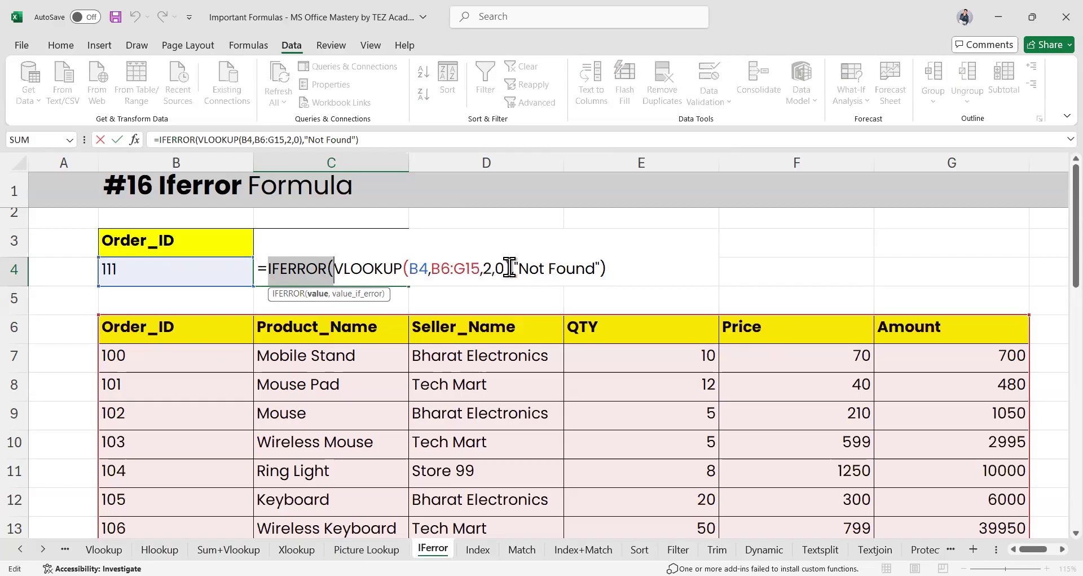
click(511, 270)
drag(513, 270, 604, 276)
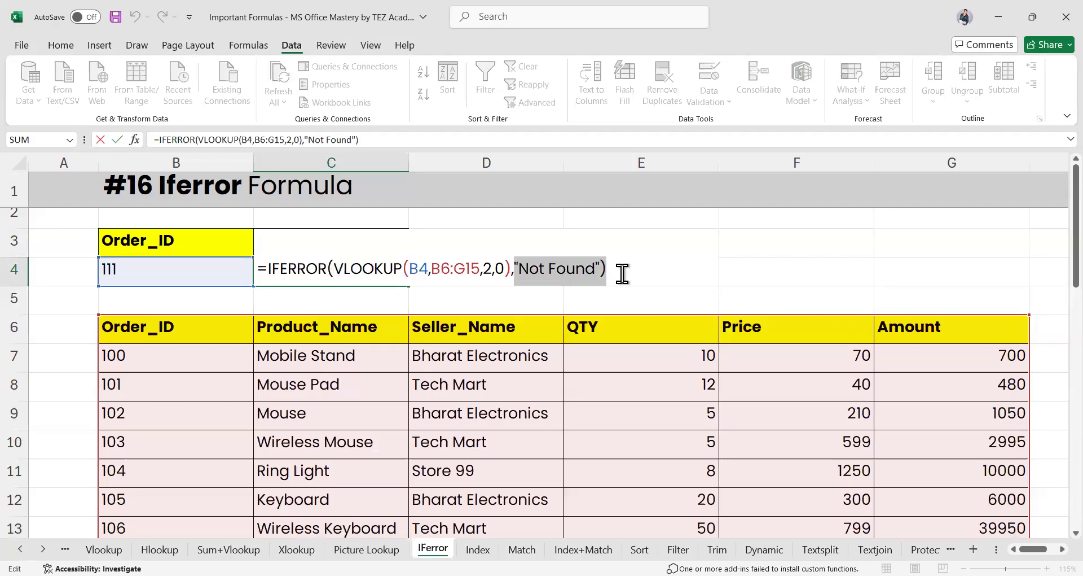
key(Return)
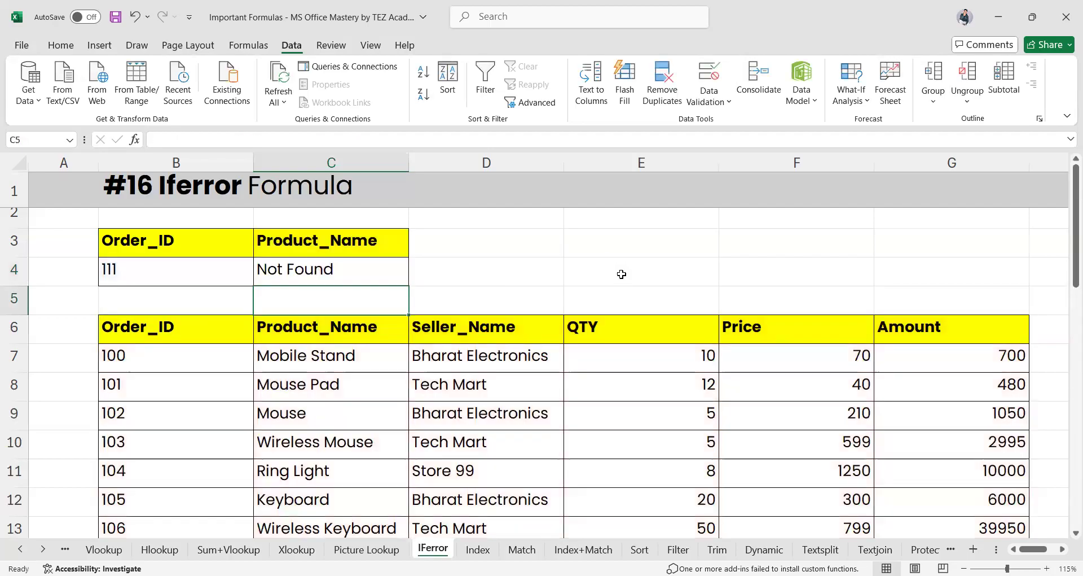
Replace C4's formula with =IFERROR(VLOOKUP(B4,B6:G15,2,0),"We can't find it")
double_click(270, 268)
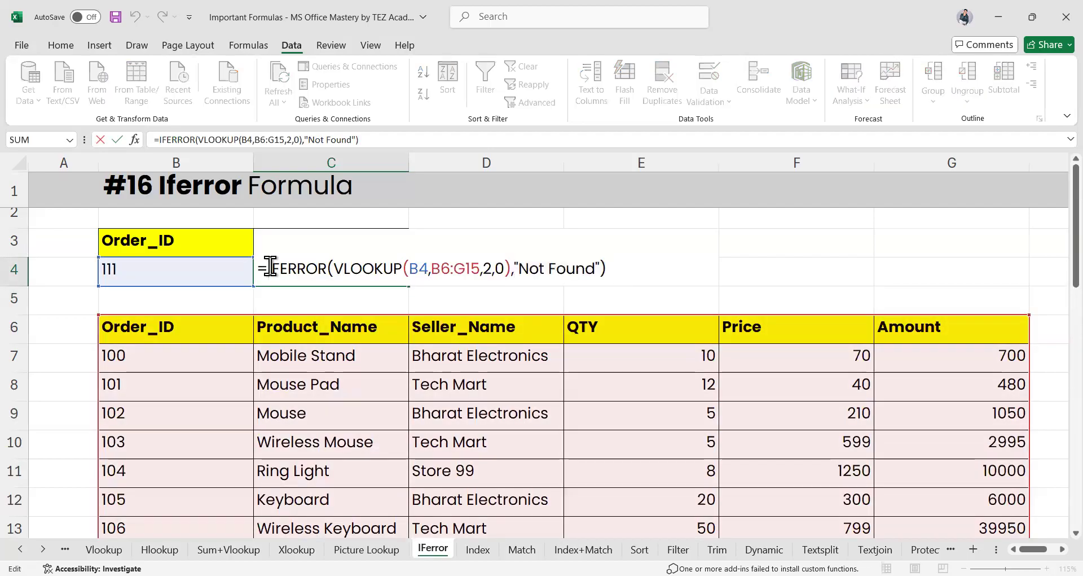
key(ctrl+a)
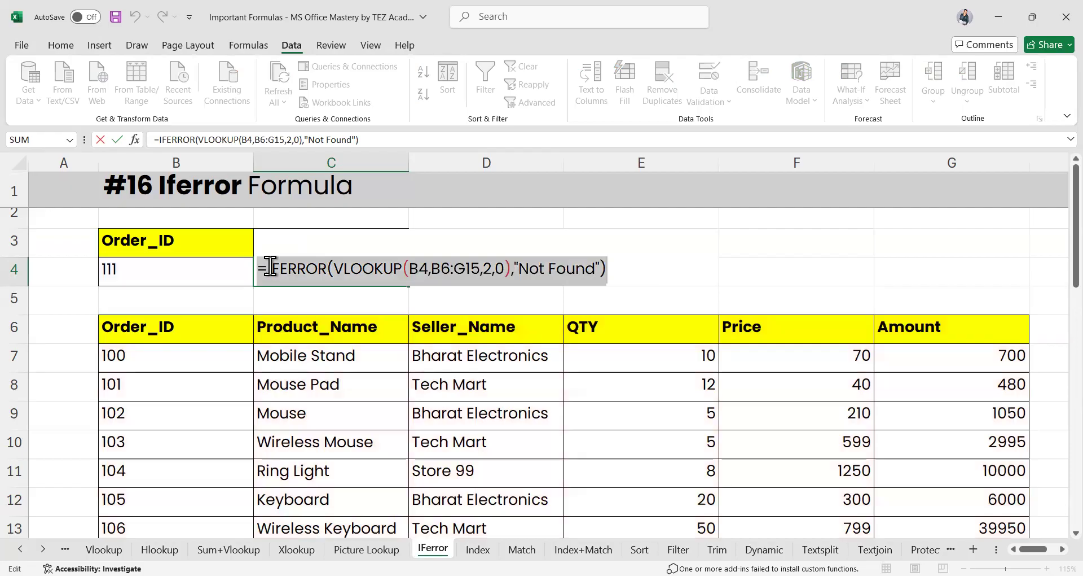
key(BackSpace)
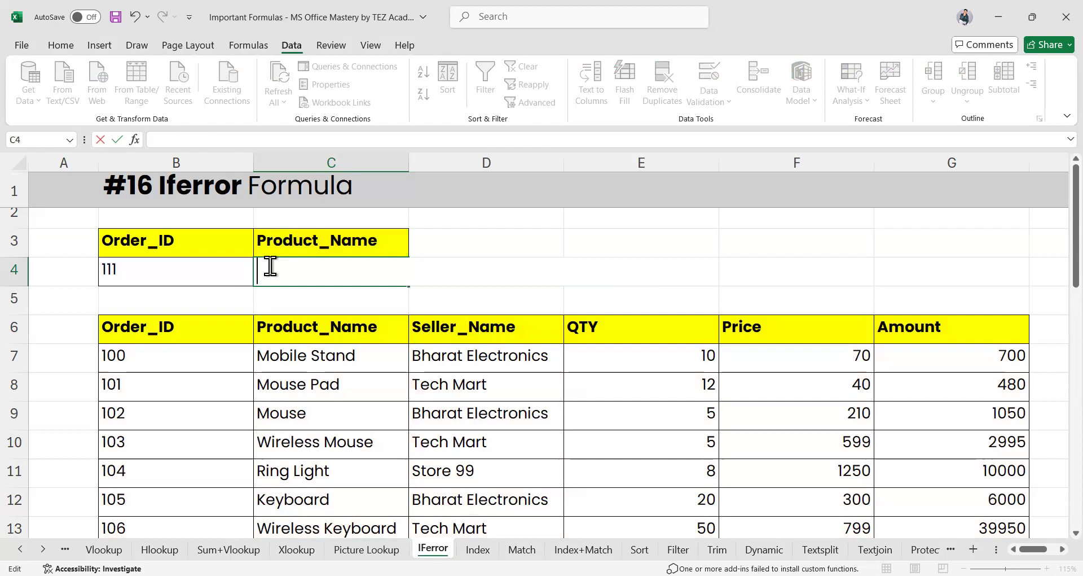
text(=if)
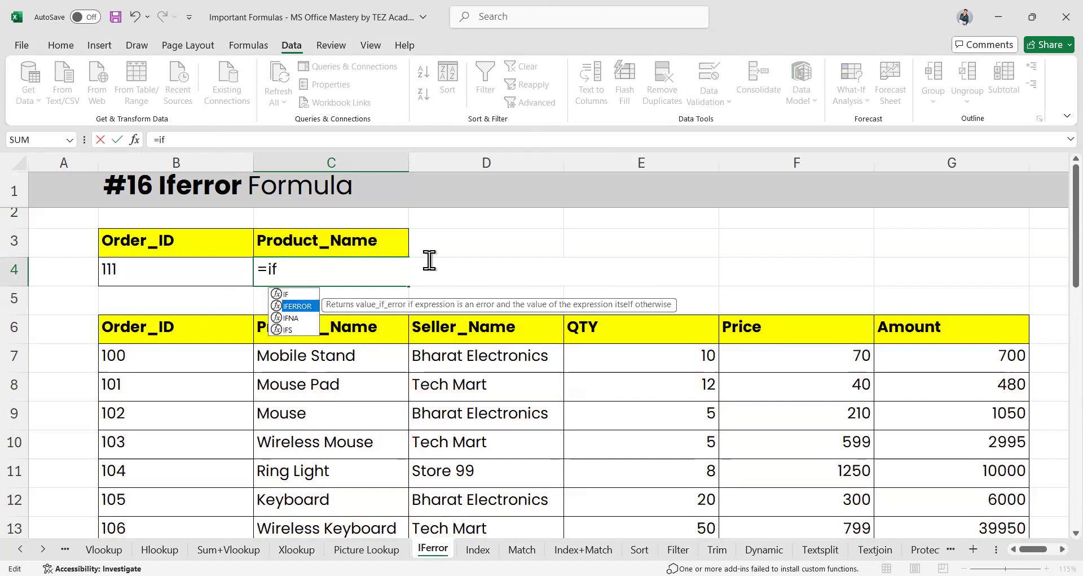
key(Tab)
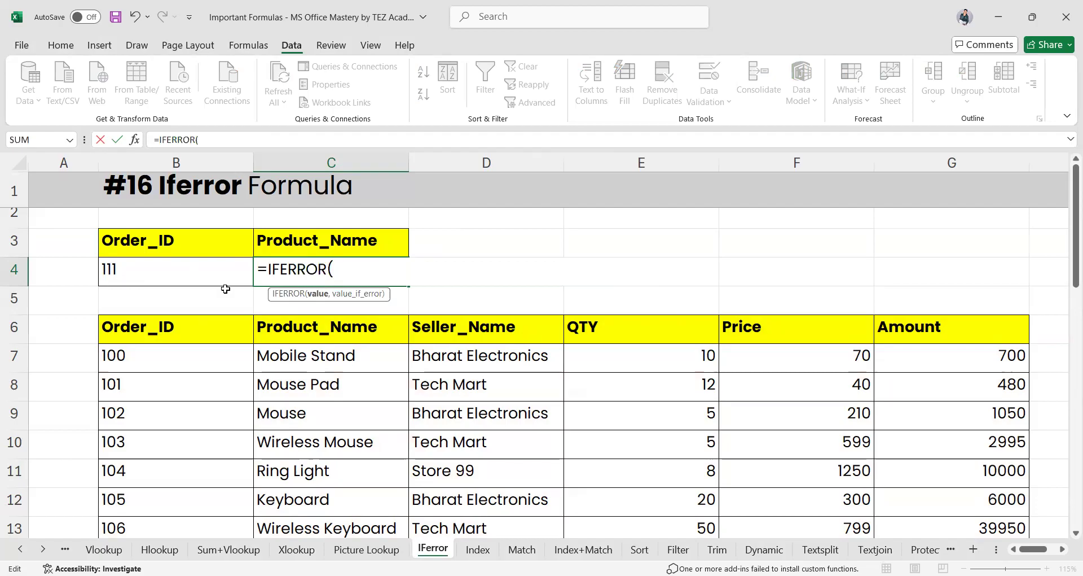
text(VLOOKUP()
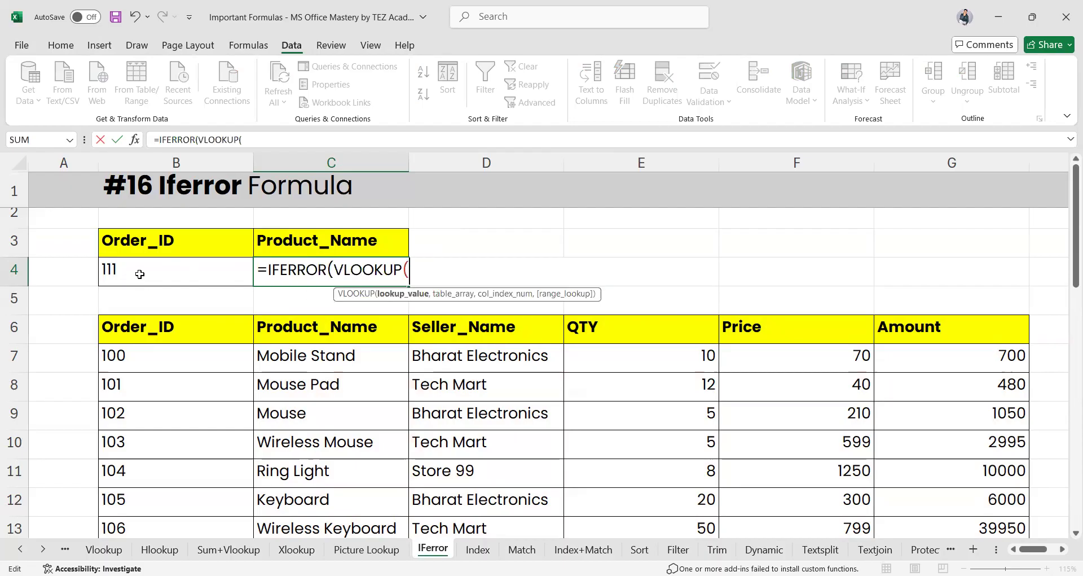
click(140, 274)
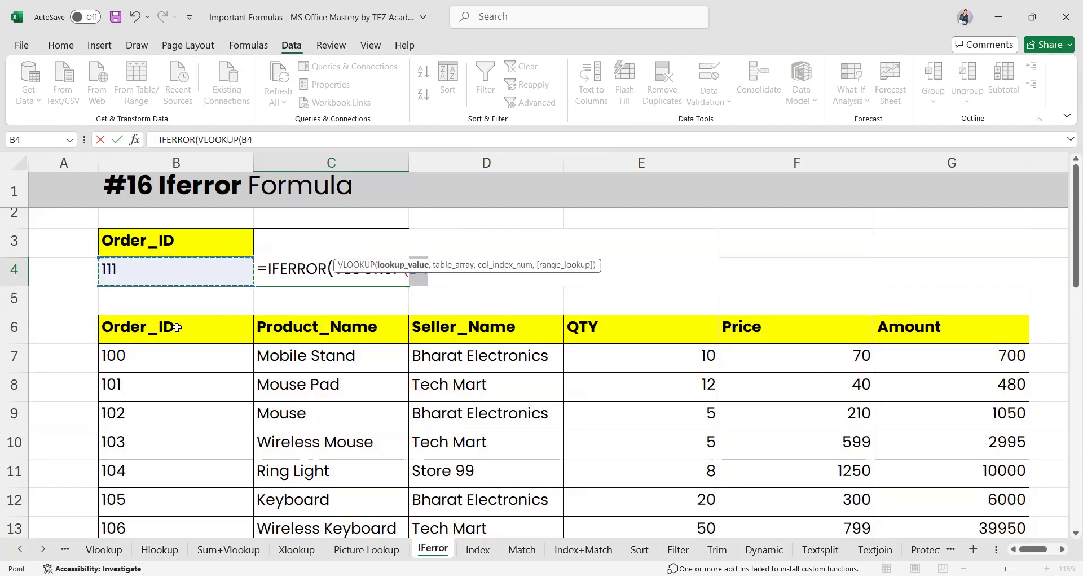
text(,)
drag(176, 328, 169, 361)
drag(808, 545, 996, 487)
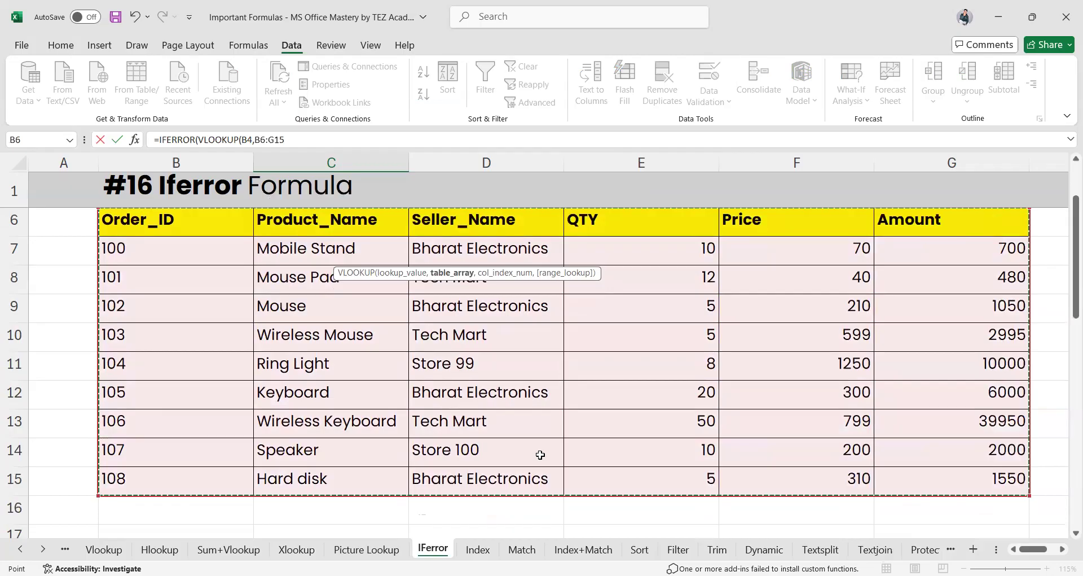
text(,)
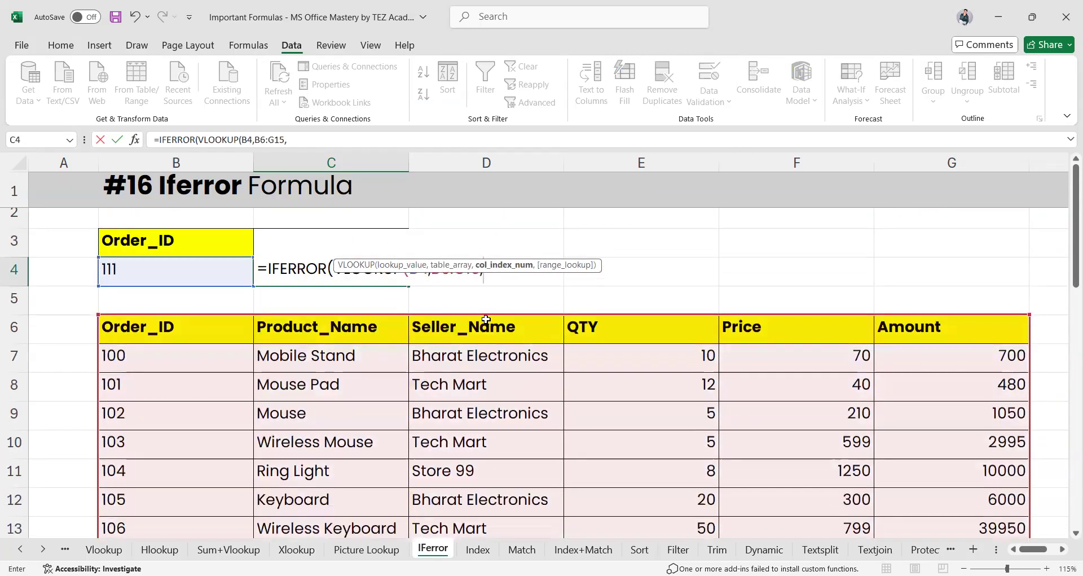
text(2)
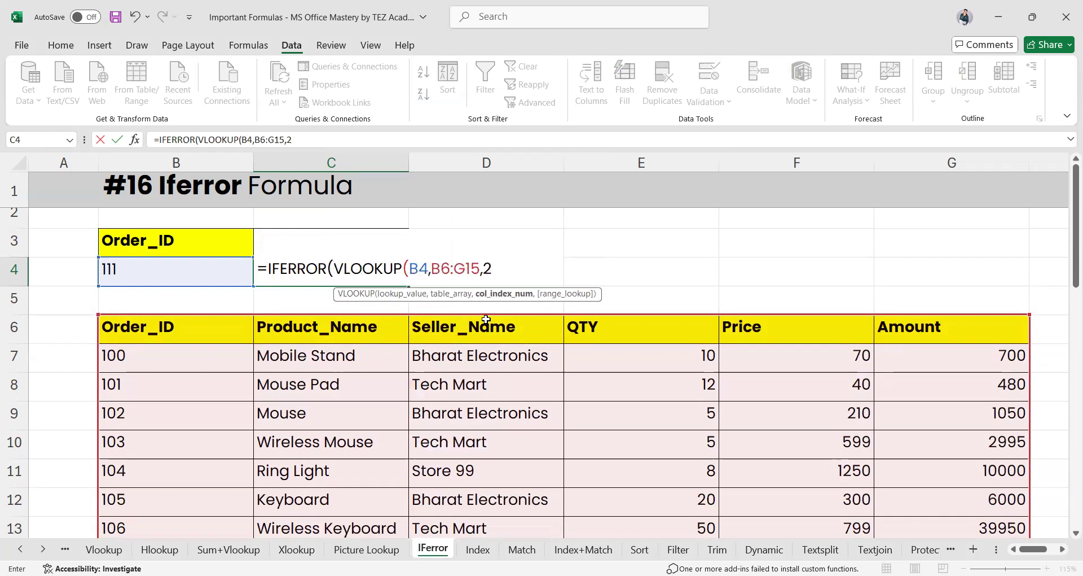
text(,0)
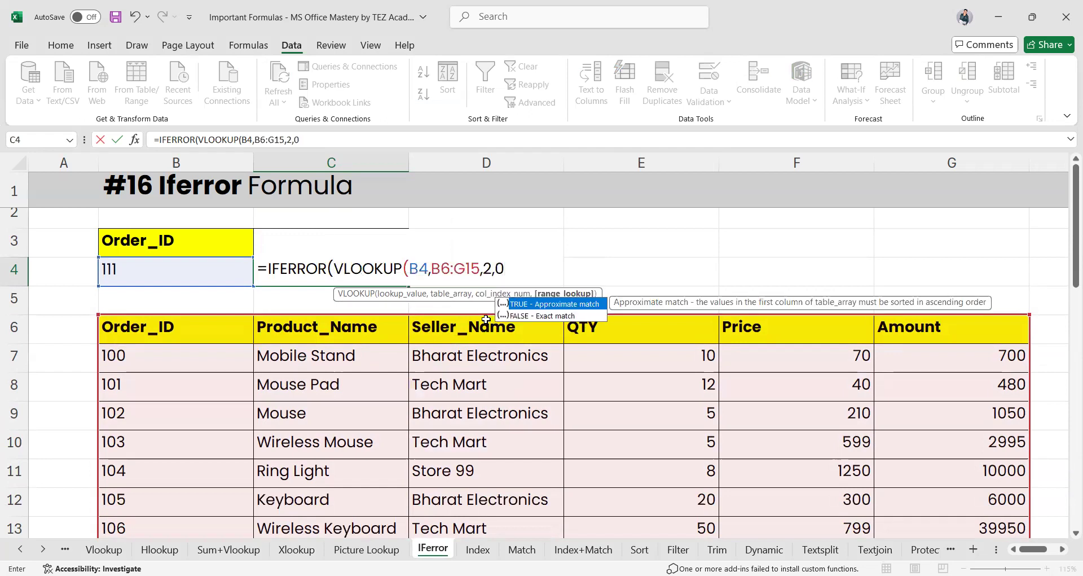
text())
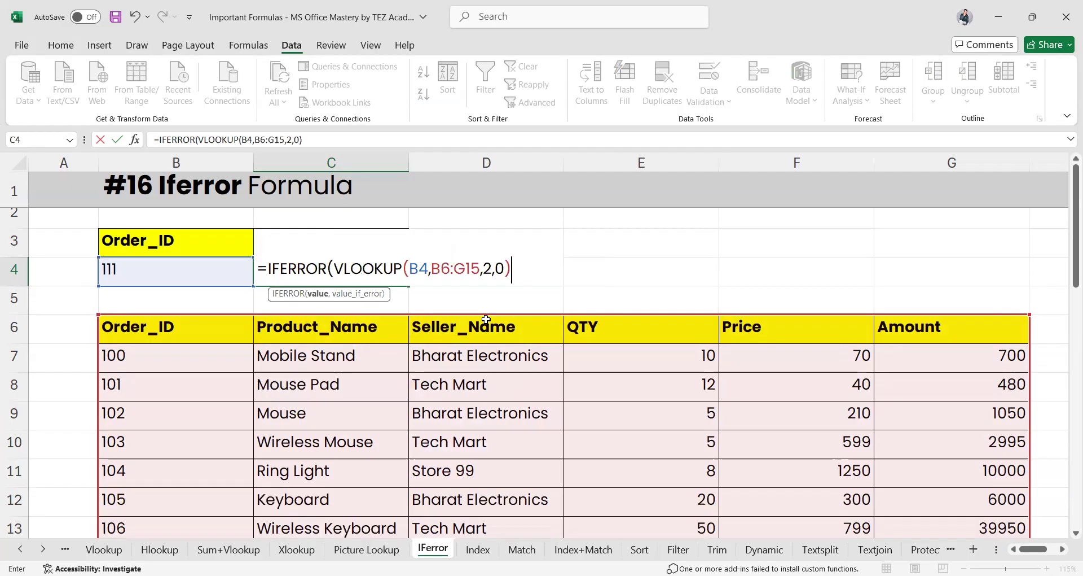
text(,)
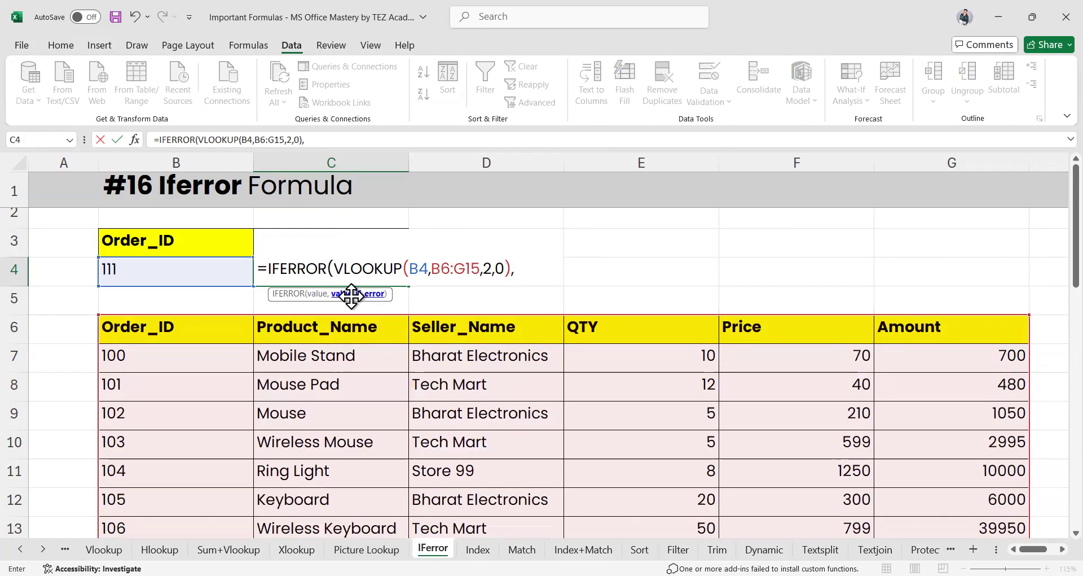
text("We can)
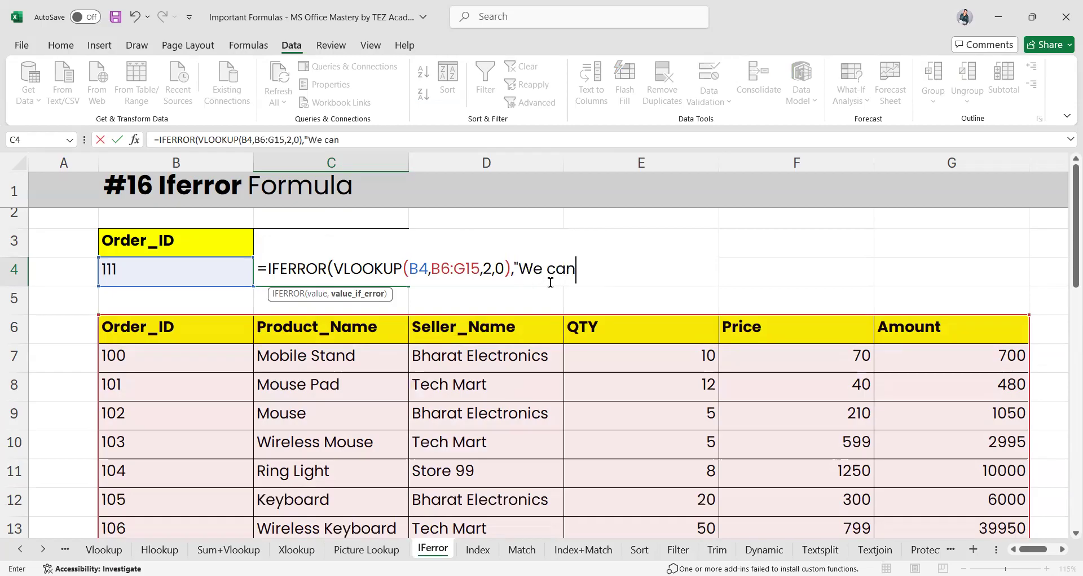
text('t )
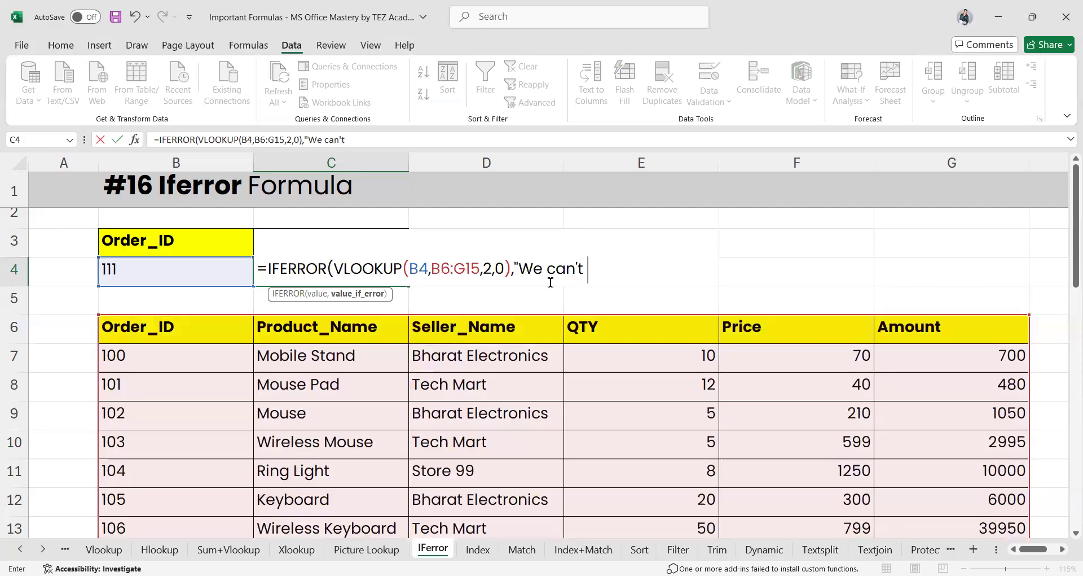
text(find it")
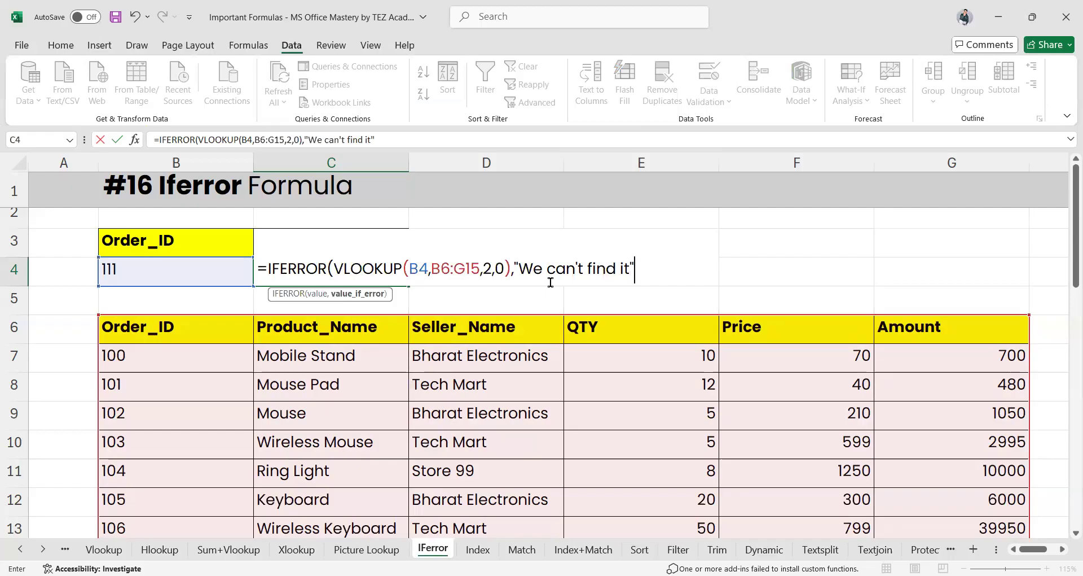
text())
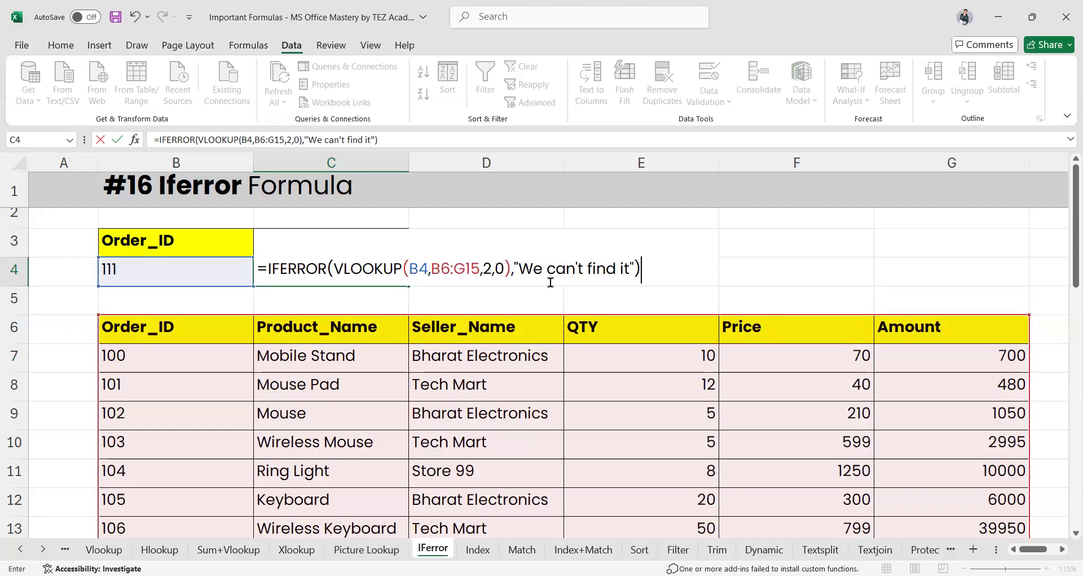
key(Return)
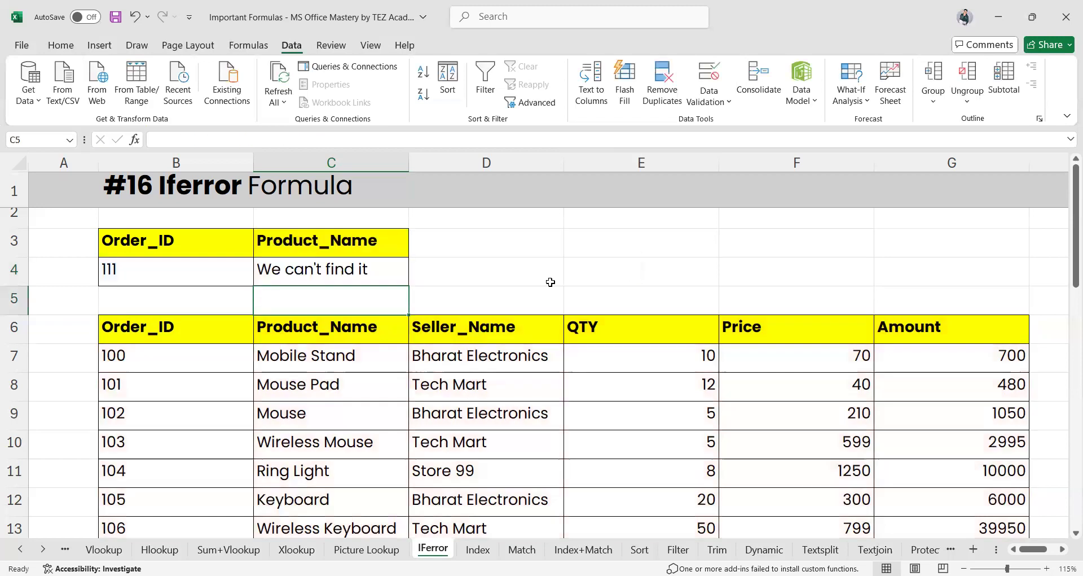
Test the lookup by entering order ID 100, then 109, in B4
click(209, 263)
text(100)
key(Return)
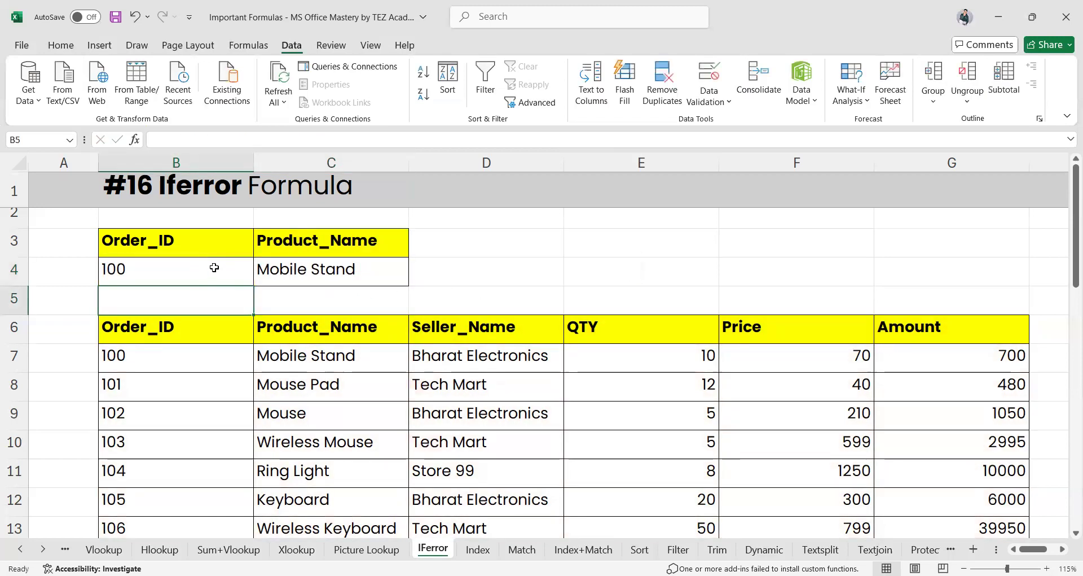
click(213, 270)
scroll(213, 269, down, 2)
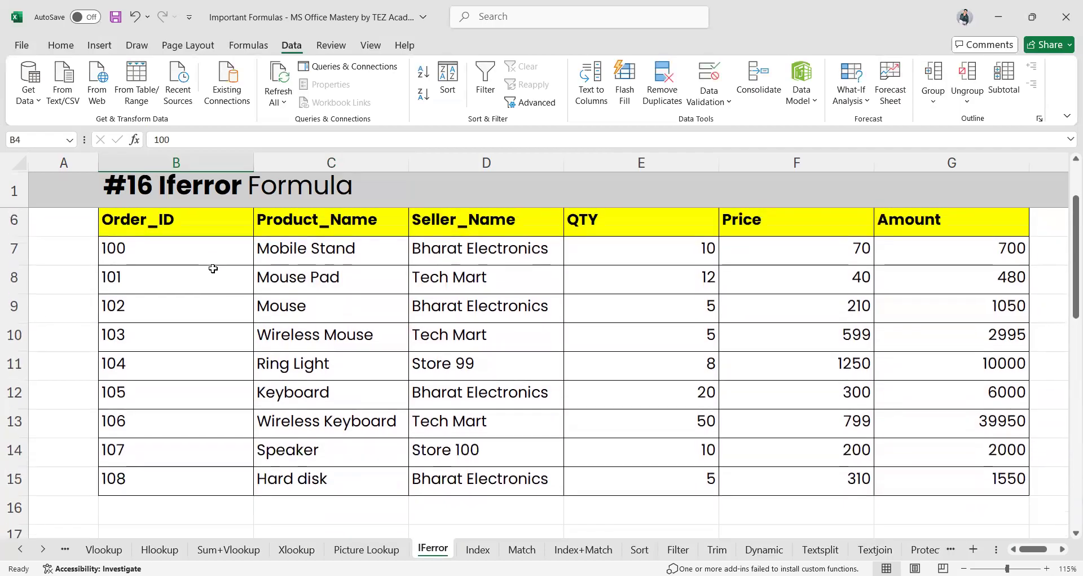
scroll(124, 478, up, 2)
text(109)
key(Return)
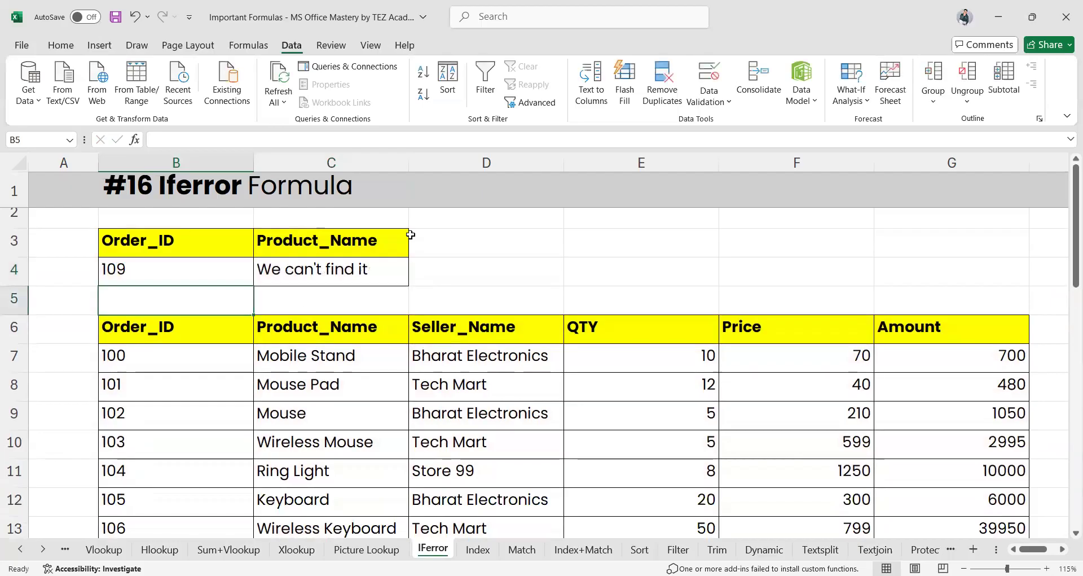
Inspect C4's formula, colour its text red, then undo the colour change
click(364, 268)
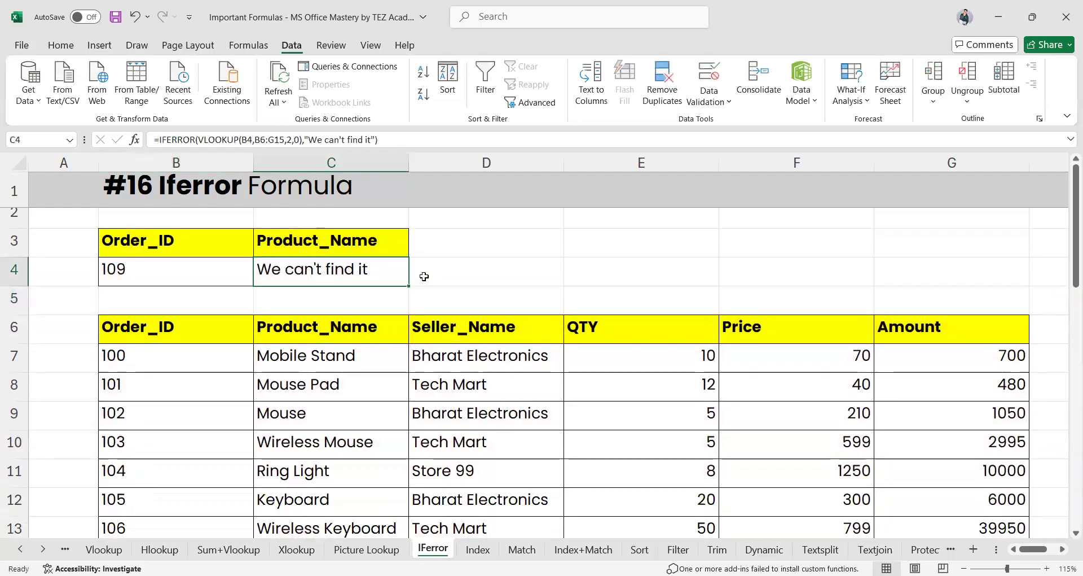
double_click(362, 269)
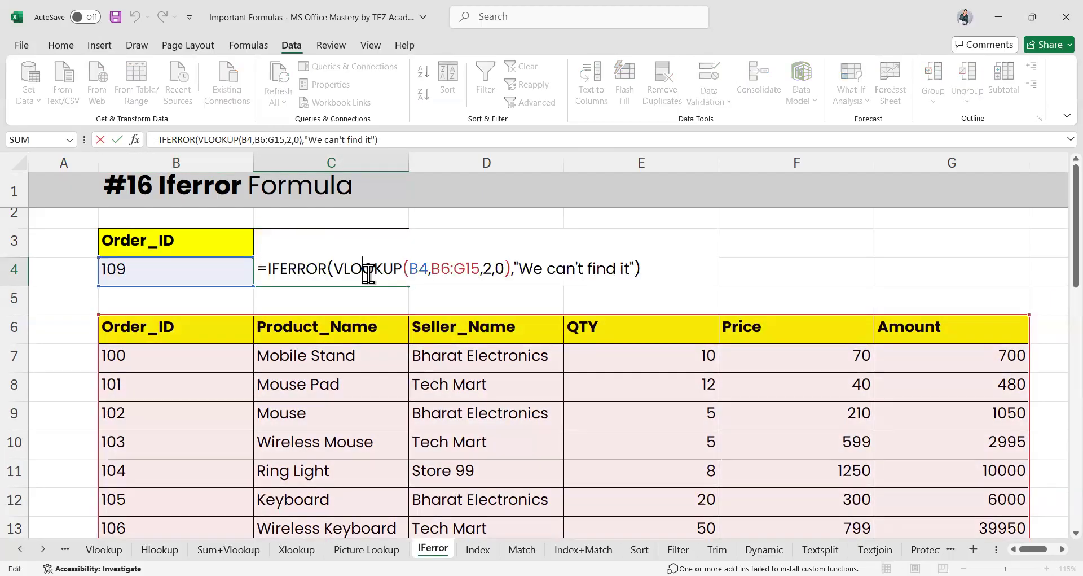
click(348, 320)
click(300, 272)
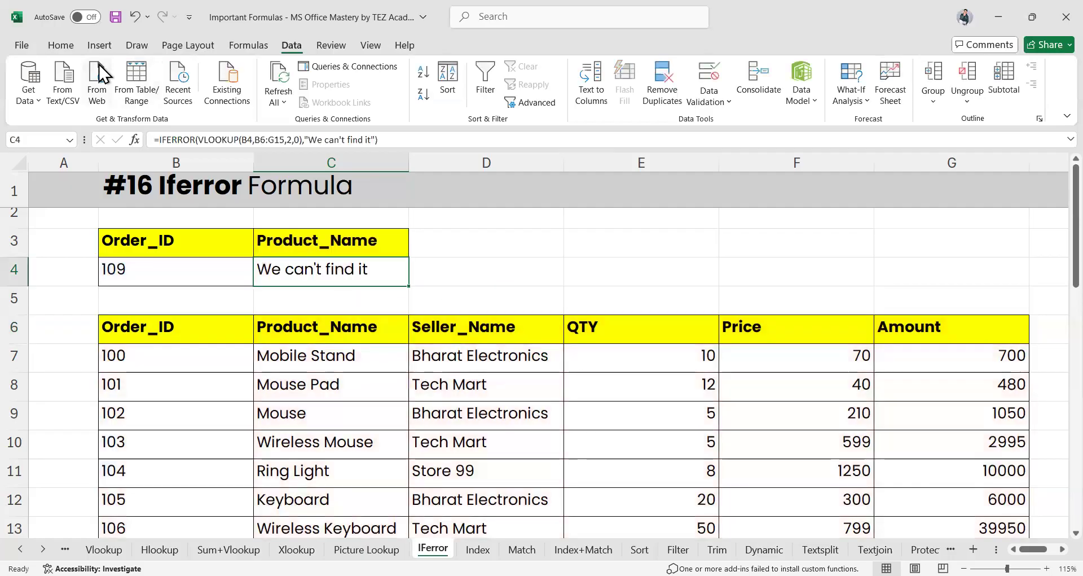
click(61, 46)
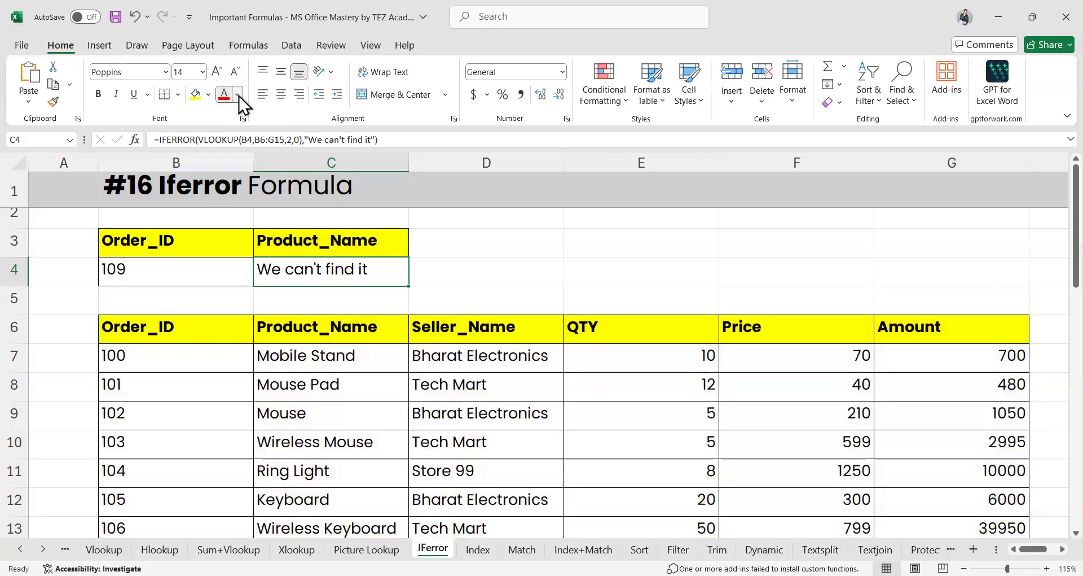
click(236, 94)
click(224, 95)
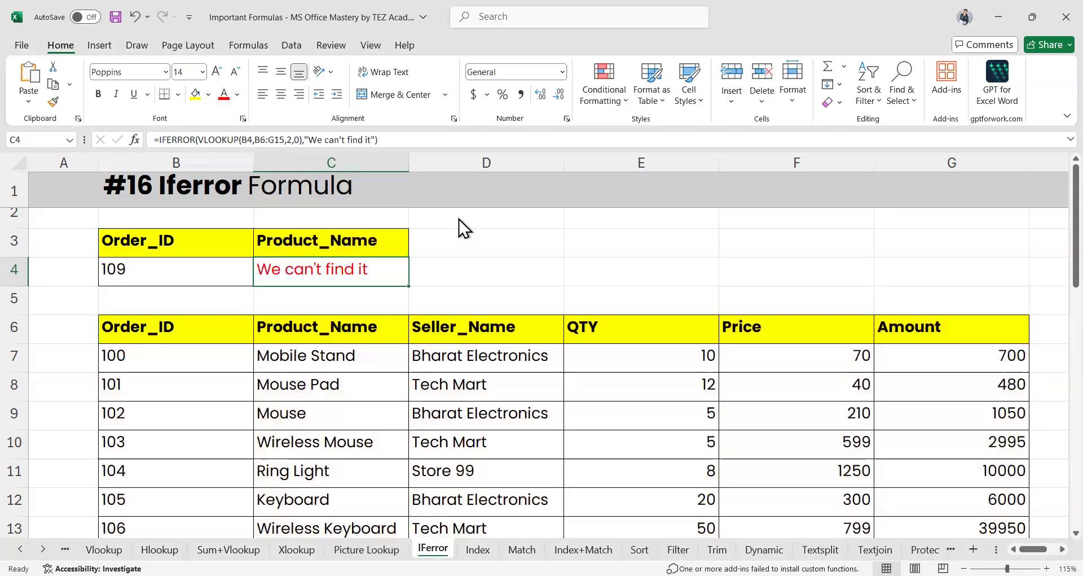
click(474, 243)
click(350, 272)
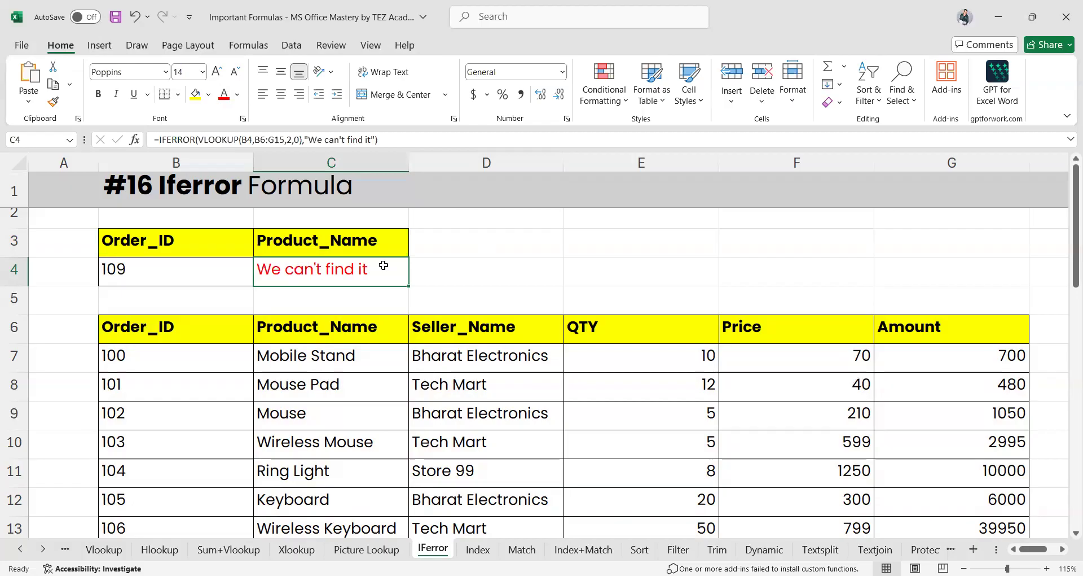
key(ctrl+z)
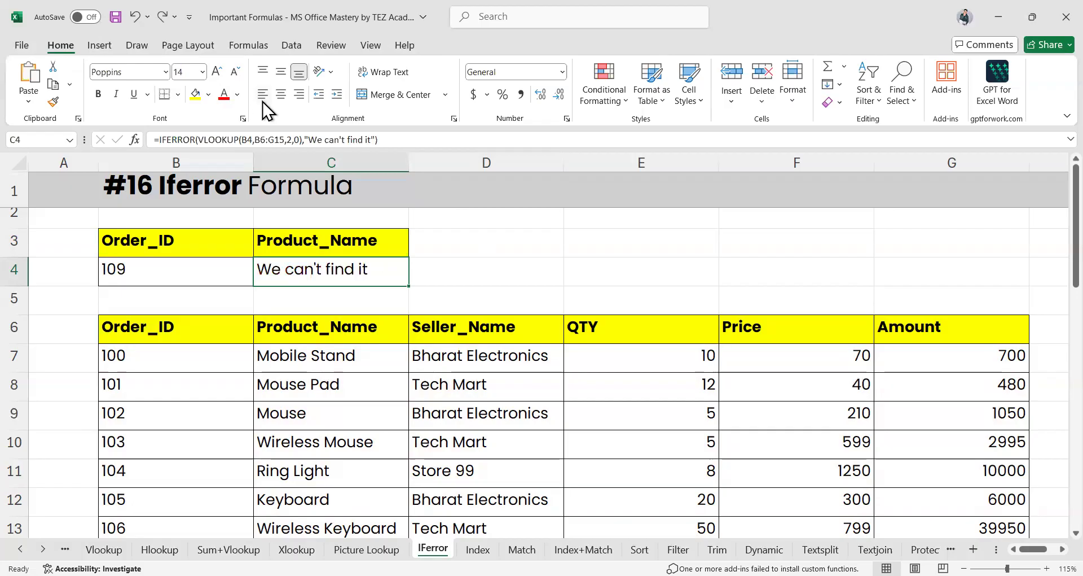
click(519, 282)
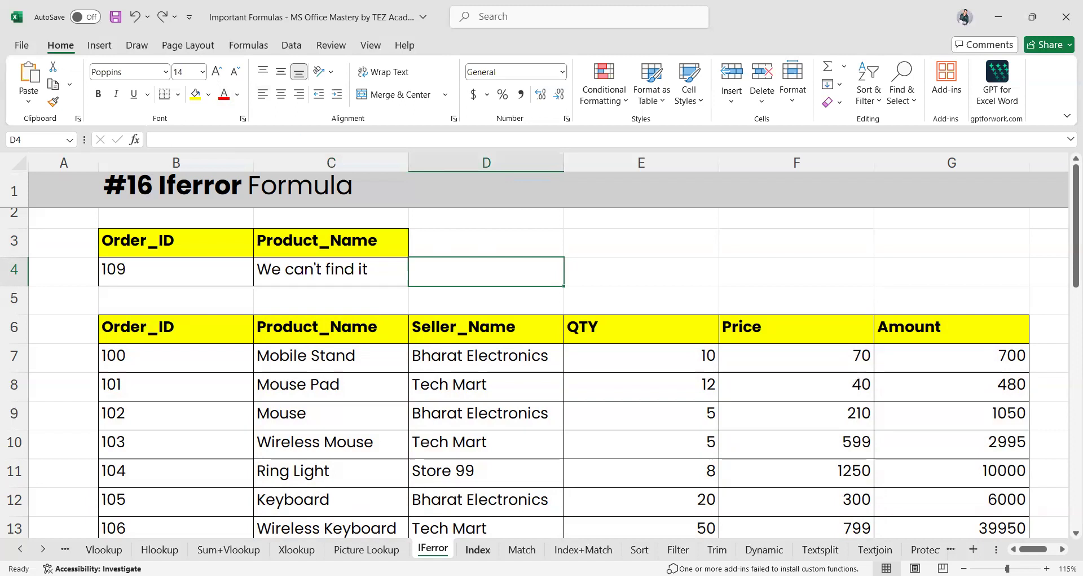
On the Index sheet, delete the spilled QTY formula in C14
click(478, 549)
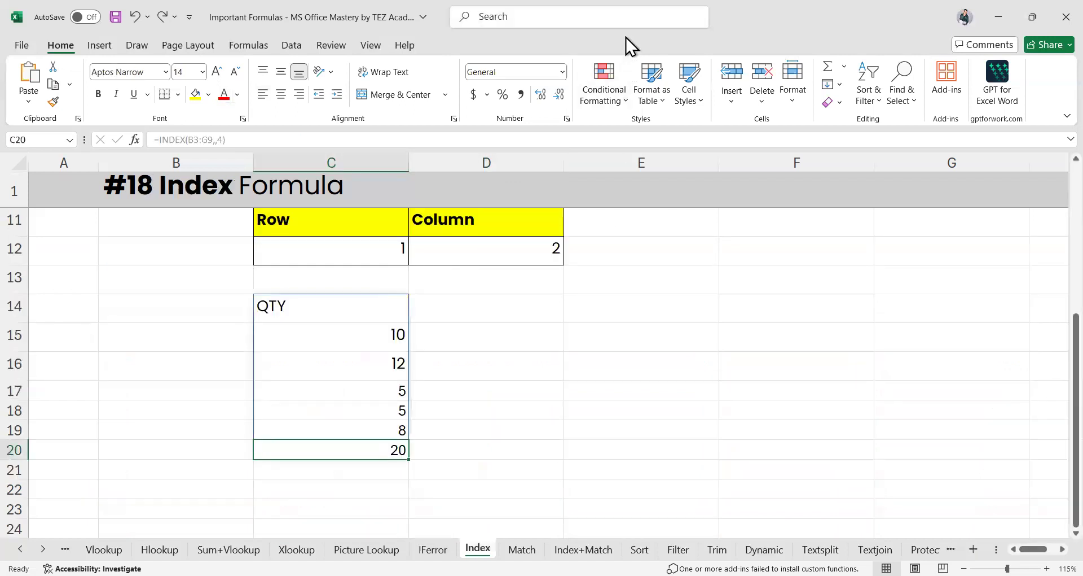
scroll(476, 358, up, 3)
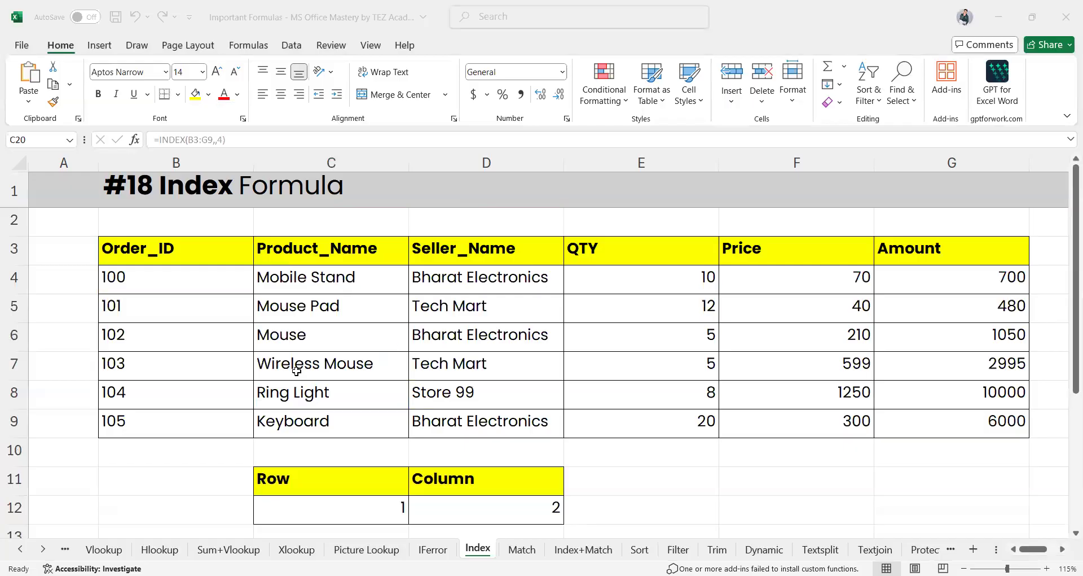
scroll(297, 370, down, 2)
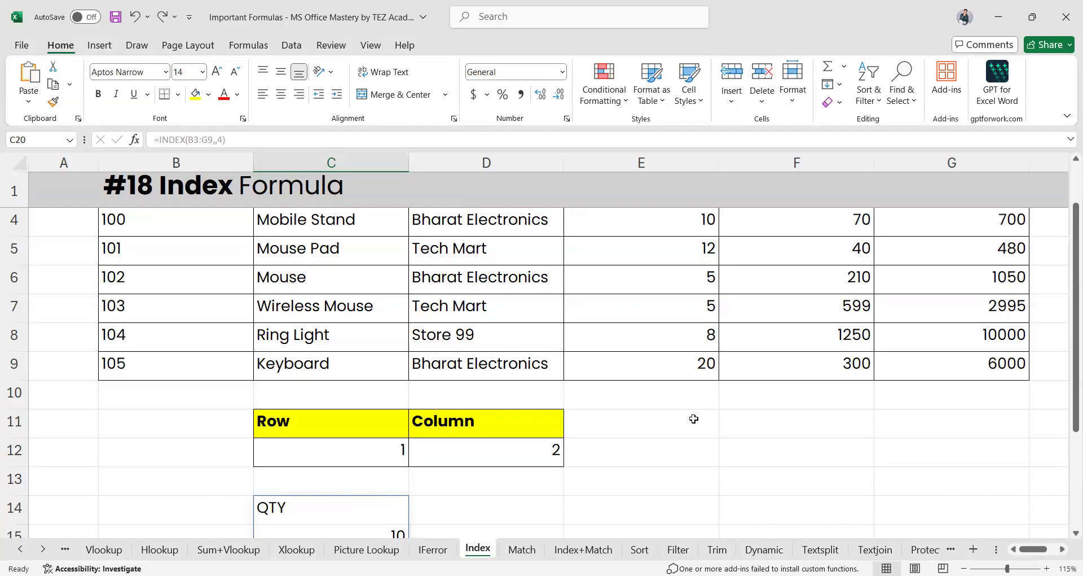
scroll(647, 434, right, 1)
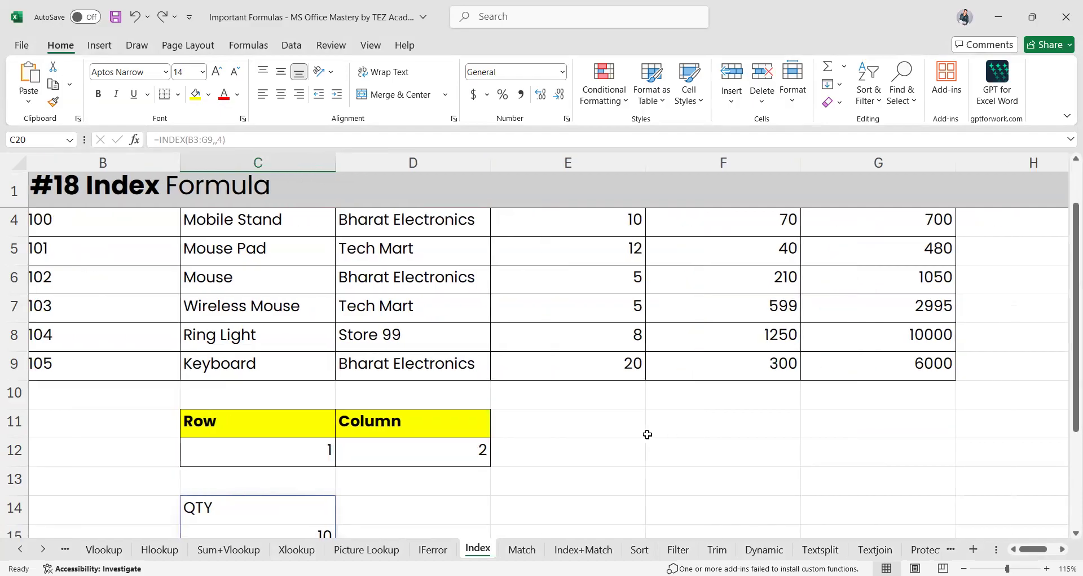
scroll(648, 434, down, 2)
click(255, 327)
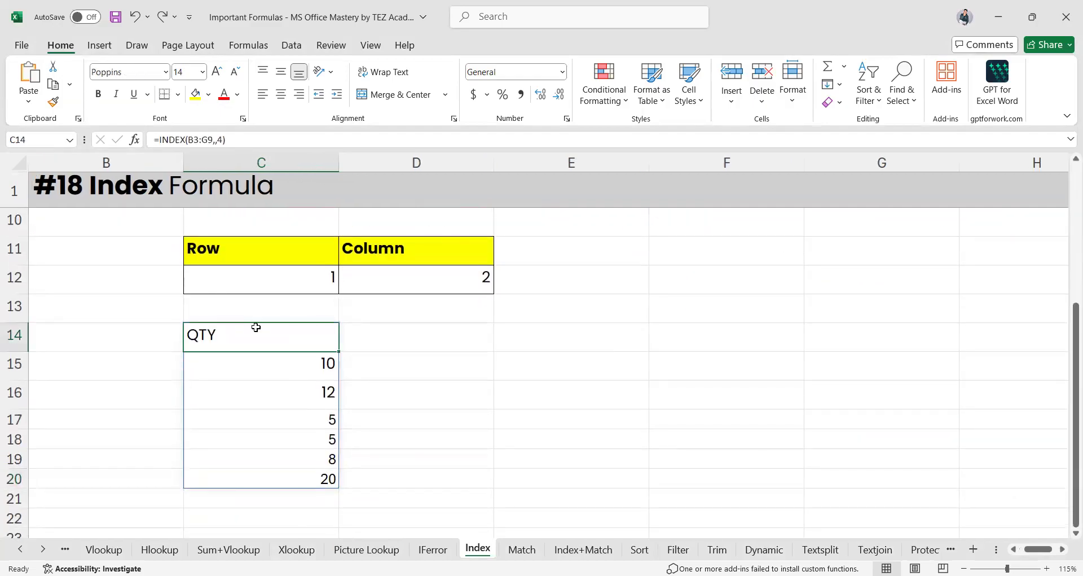
key(F2)
key(shift+Left)
key(shift+Left)
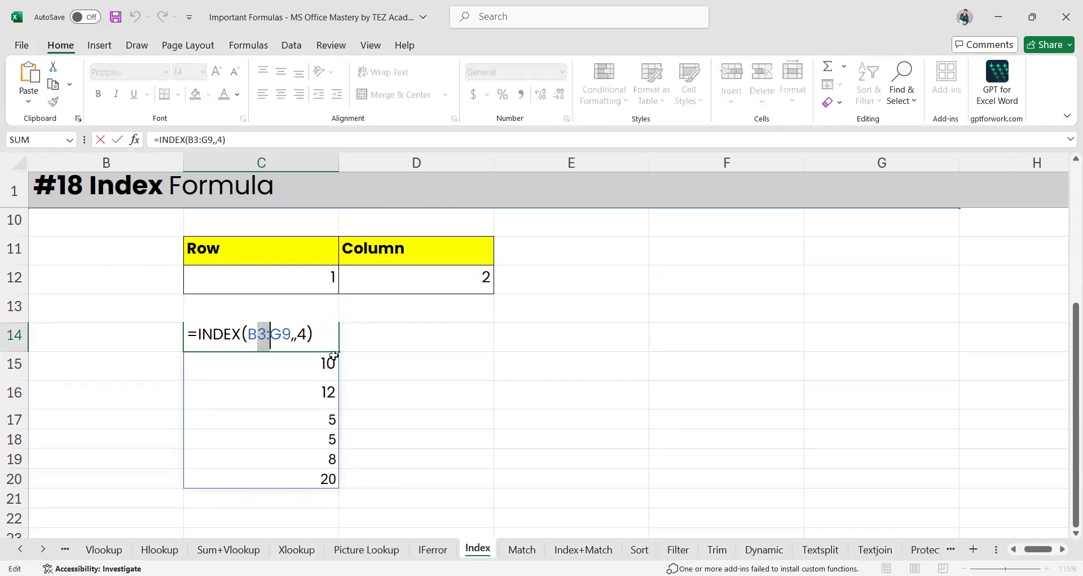
key(ctrl+a)
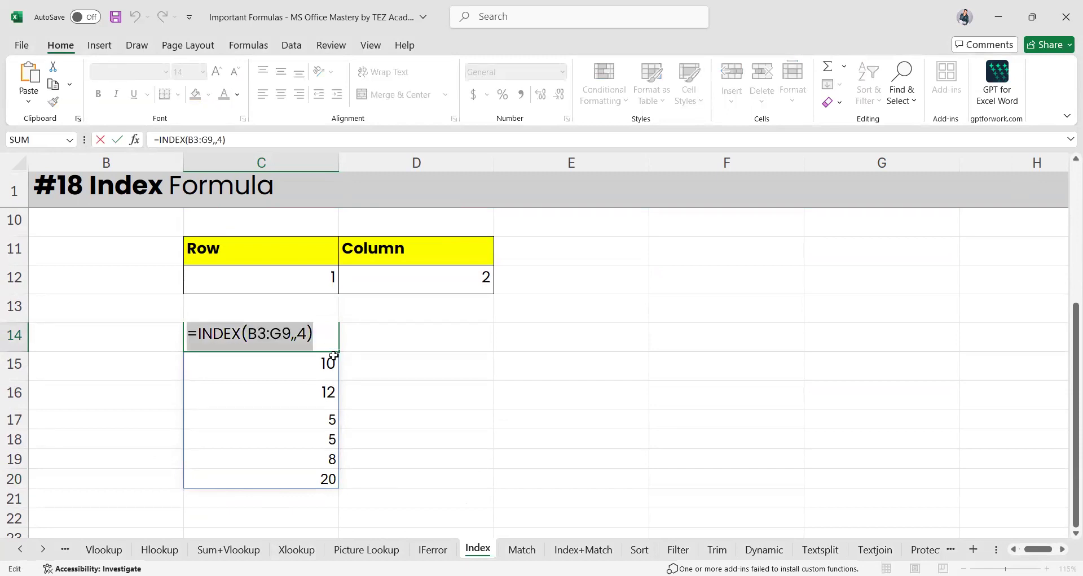
key(BackSpace)
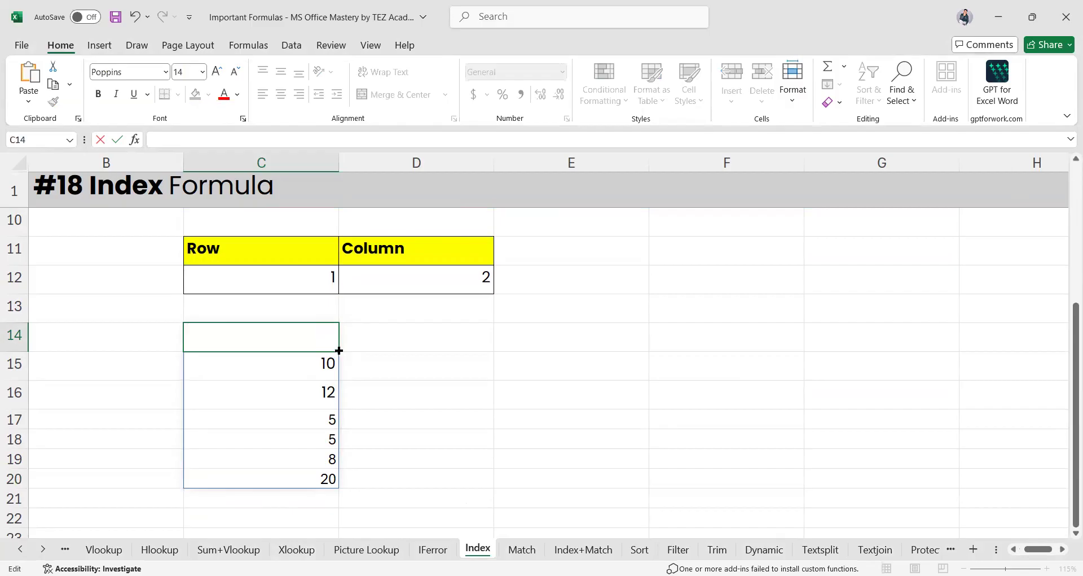
drag(339, 351, 328, 483)
click(500, 402)
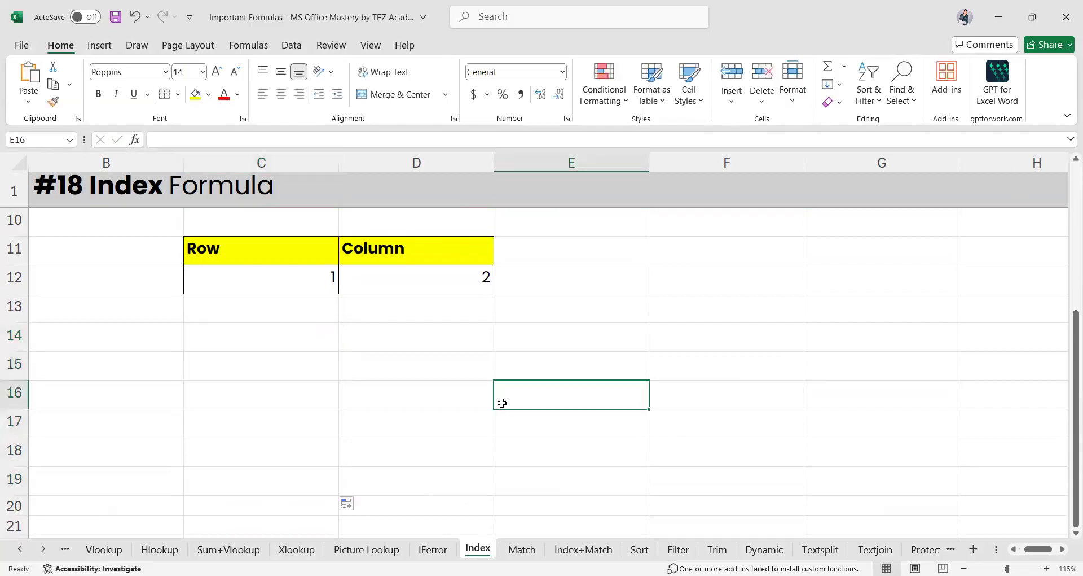
Enter =INDEX(B3:B9,4) in F11, returning Order_ID 102
scroll(502, 402, up, 2)
scroll(502, 403, up, 1)
click(563, 491)
scroll(563, 490, left, 1)
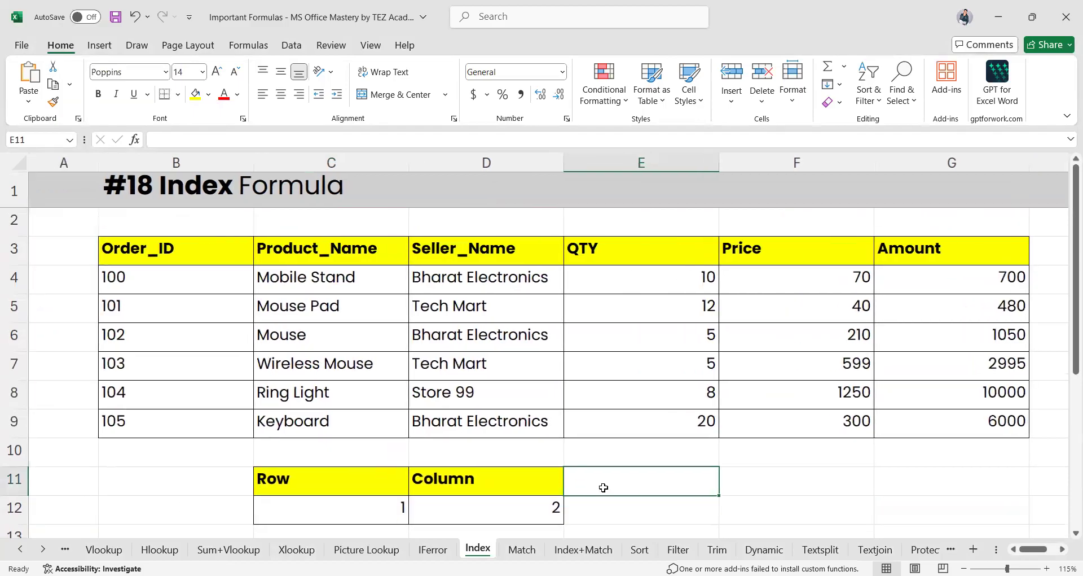
click(760, 486)
text(=in)
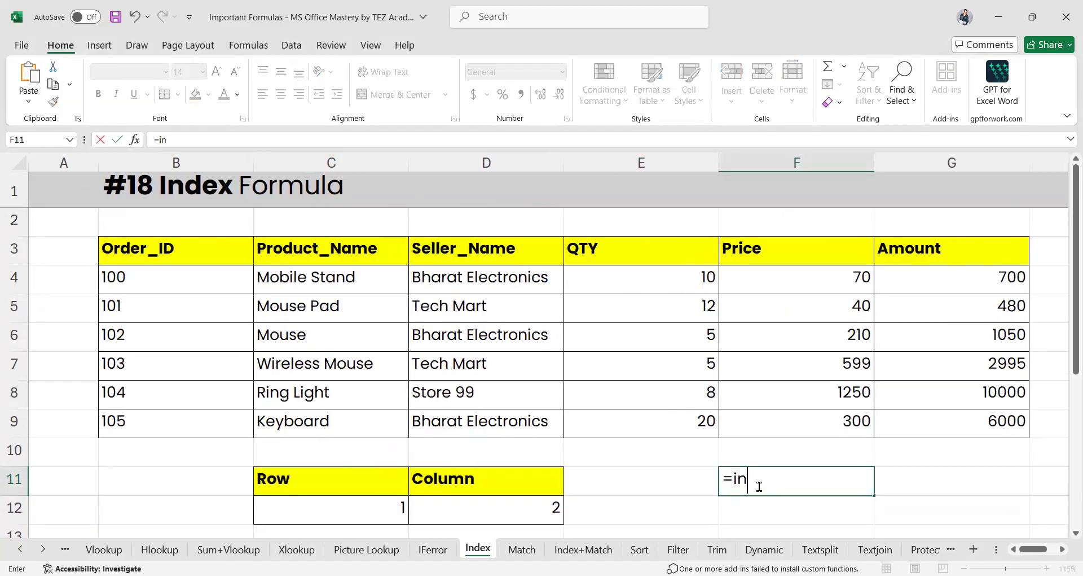
text(de)
key(Tab)
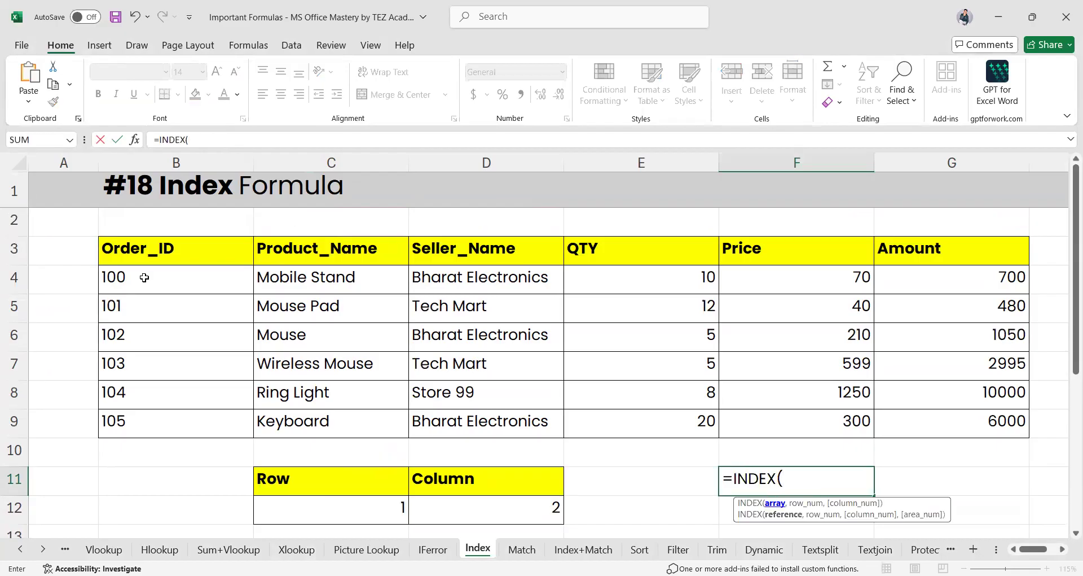
drag(142, 255, 153, 423)
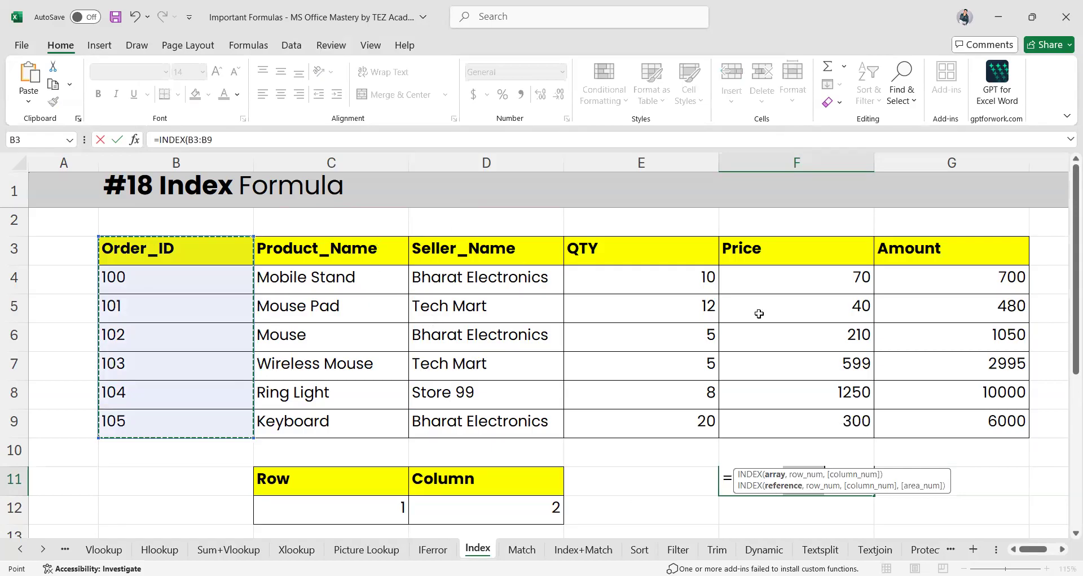
text(,)
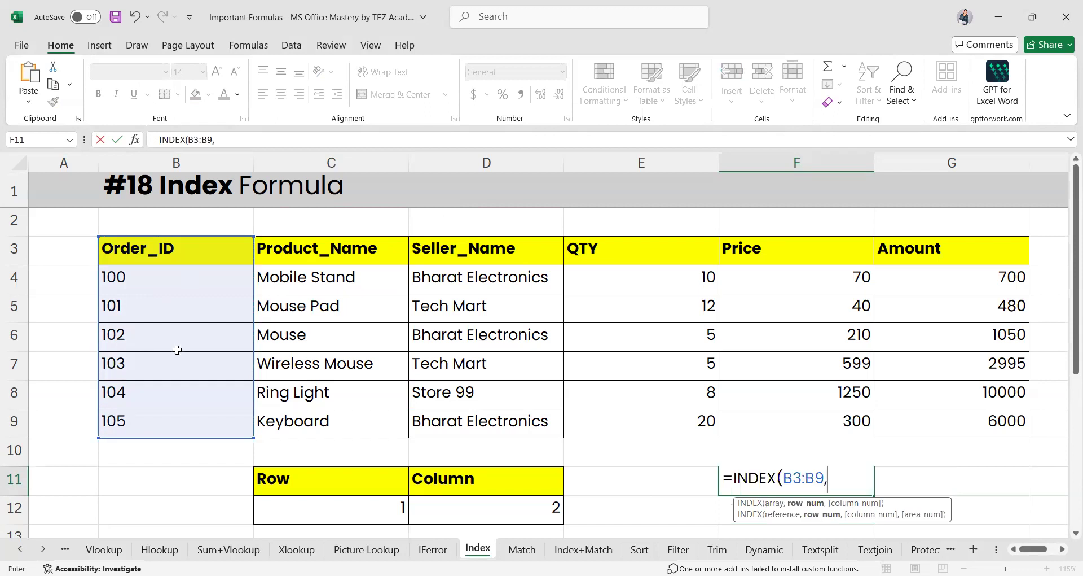
text(4)
key(Return)
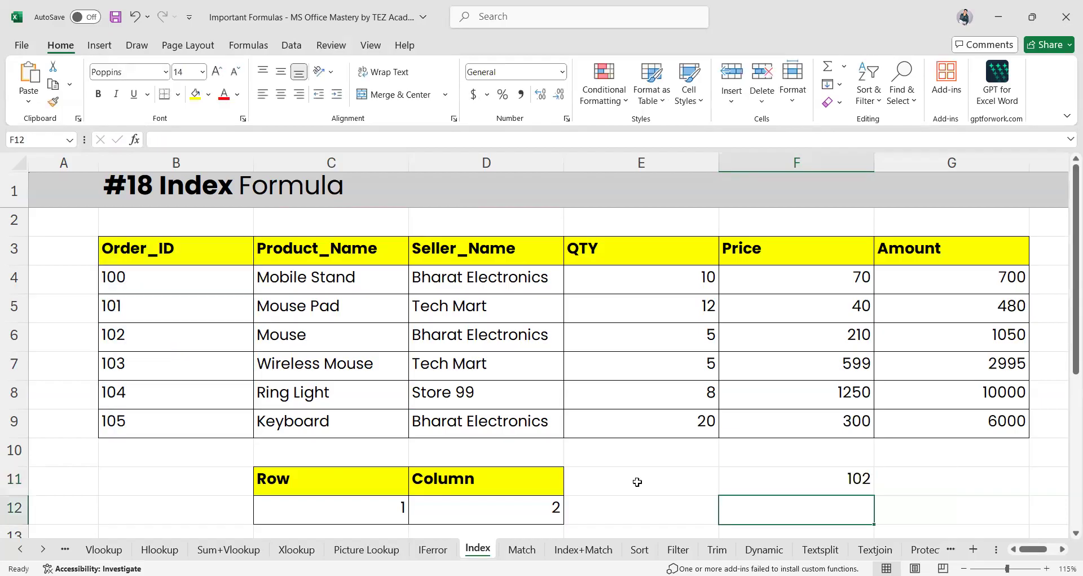
Swap F11's range for the header row, making it =INDEX(B3:G3,4)
click(9, 337)
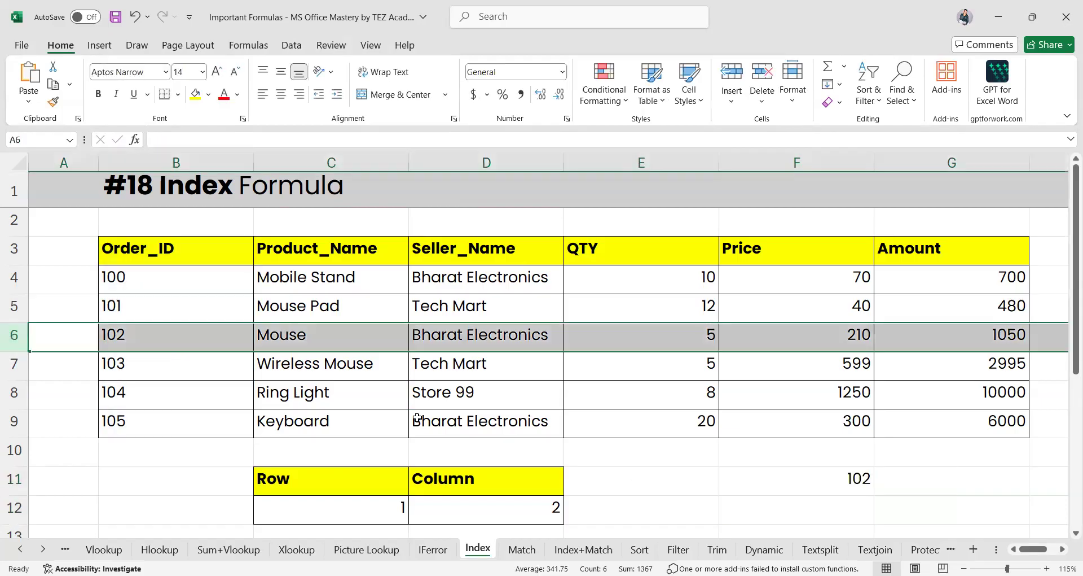
click(762, 488)
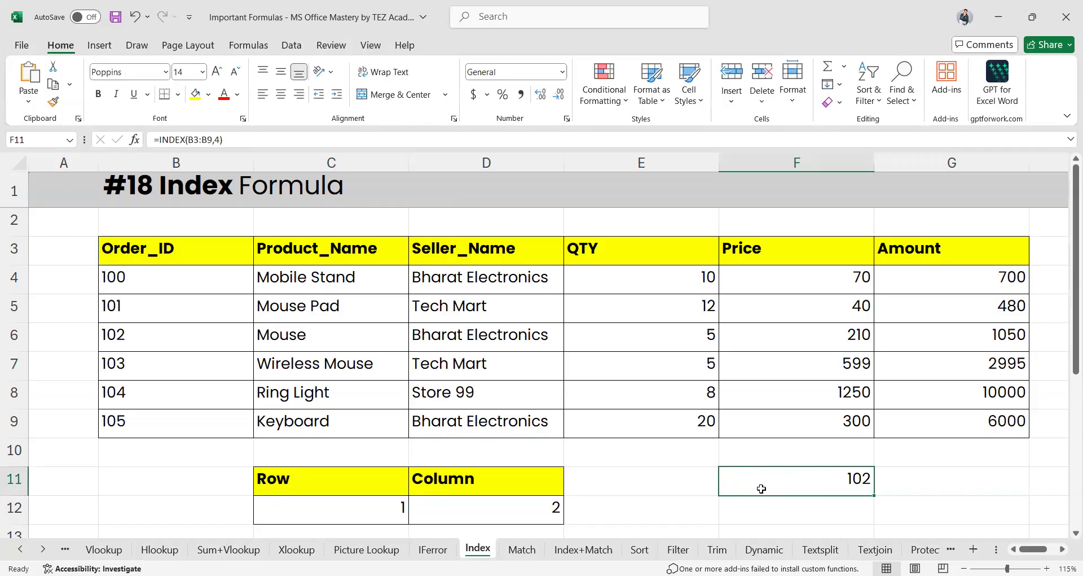
double_click(762, 488)
drag(821, 484, 786, 484)
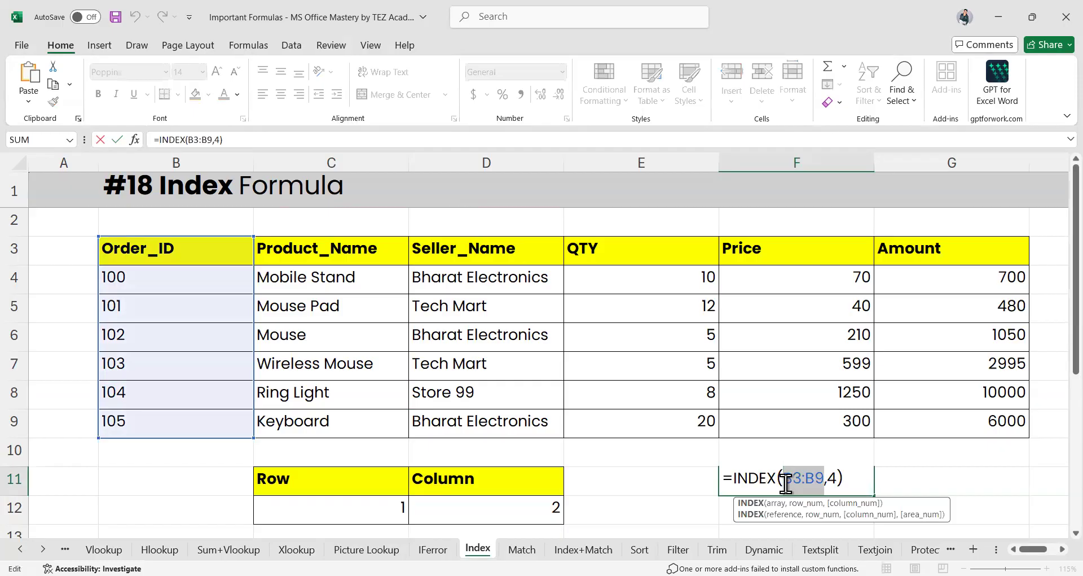
drag(175, 251, 950, 255)
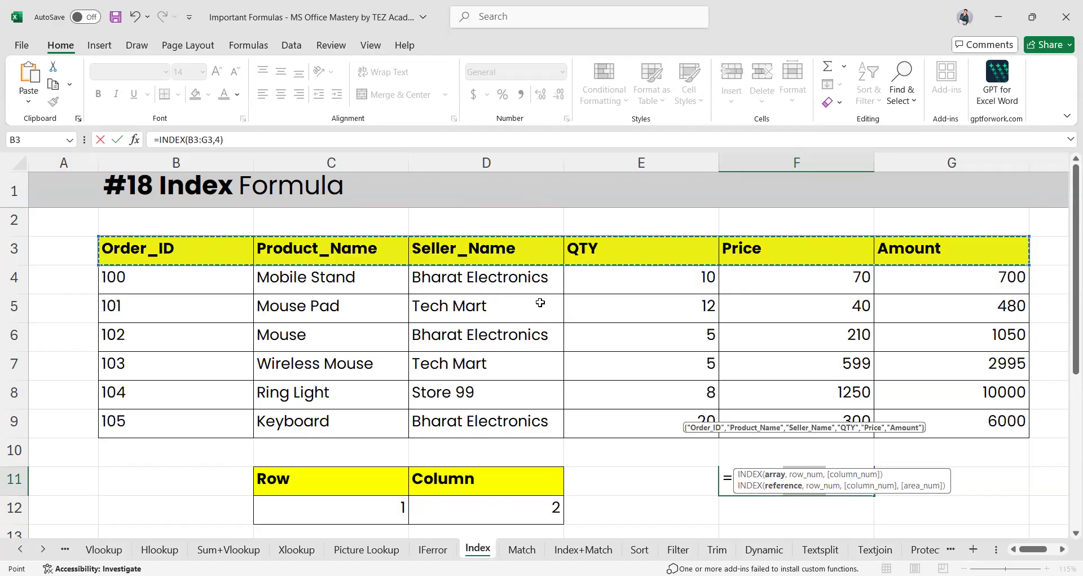
key(Return)
Confirm QTY is the fourth header in E3, then restart F11 with =INDEX(
click(756, 482)
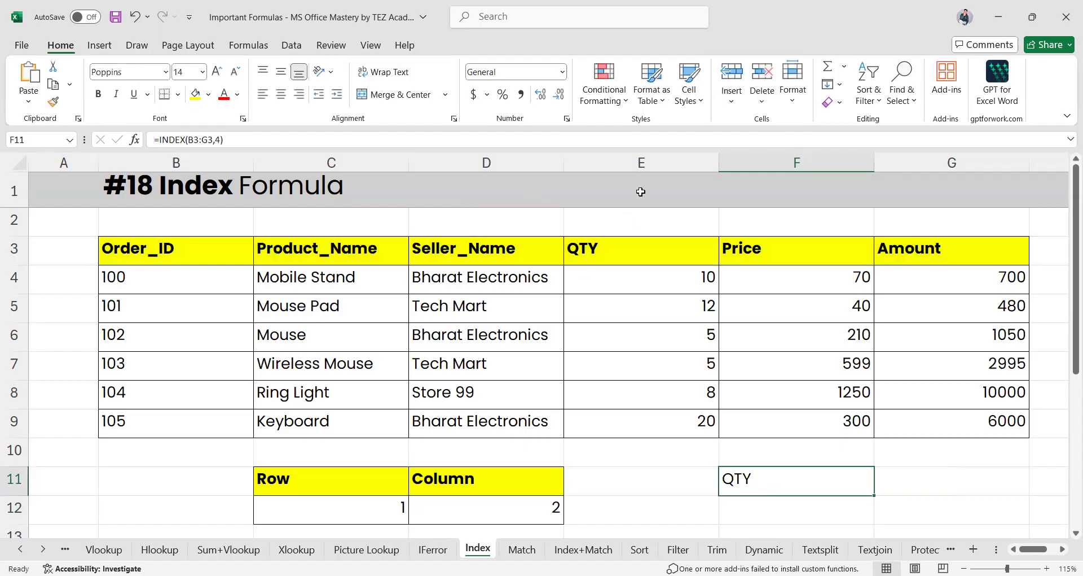
click(603, 246)
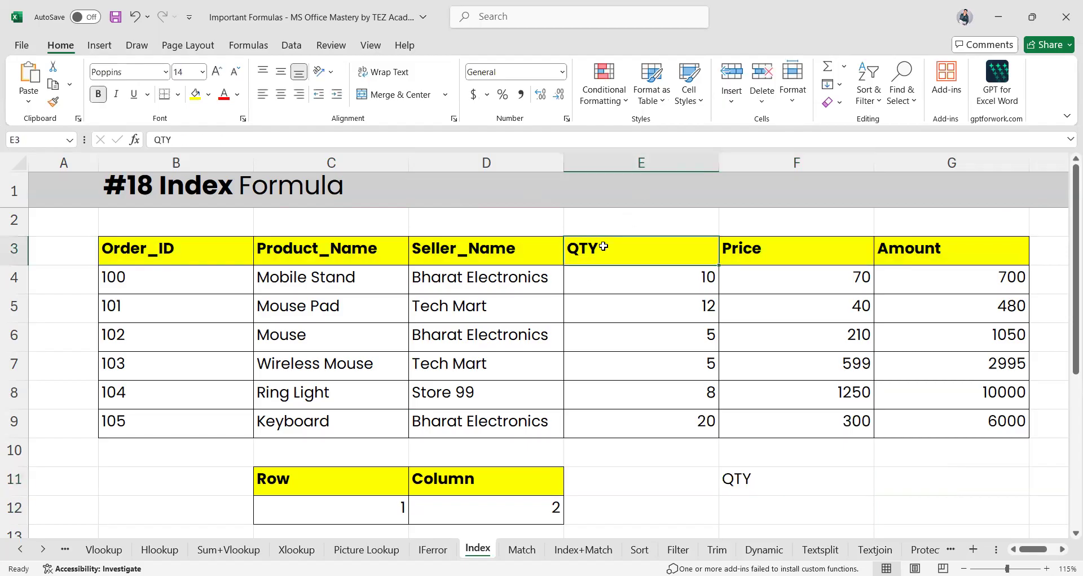
click(624, 162)
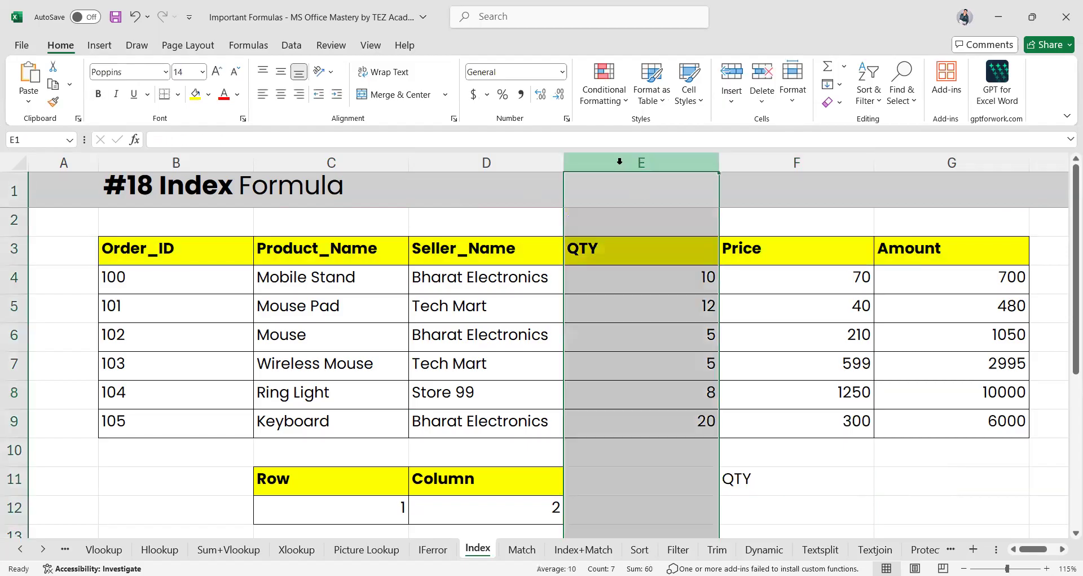
click(752, 478)
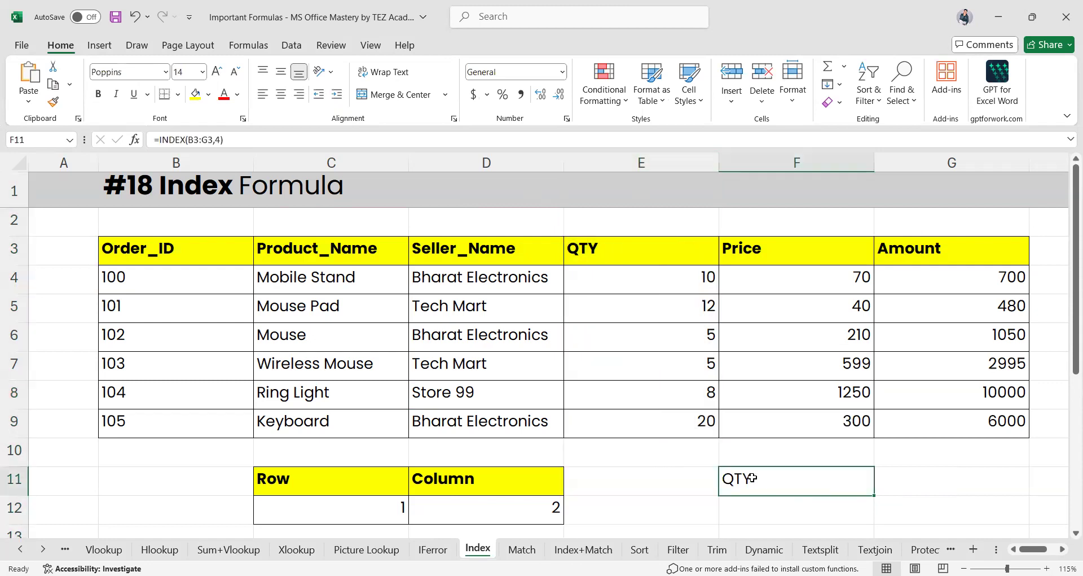
double_click(752, 478)
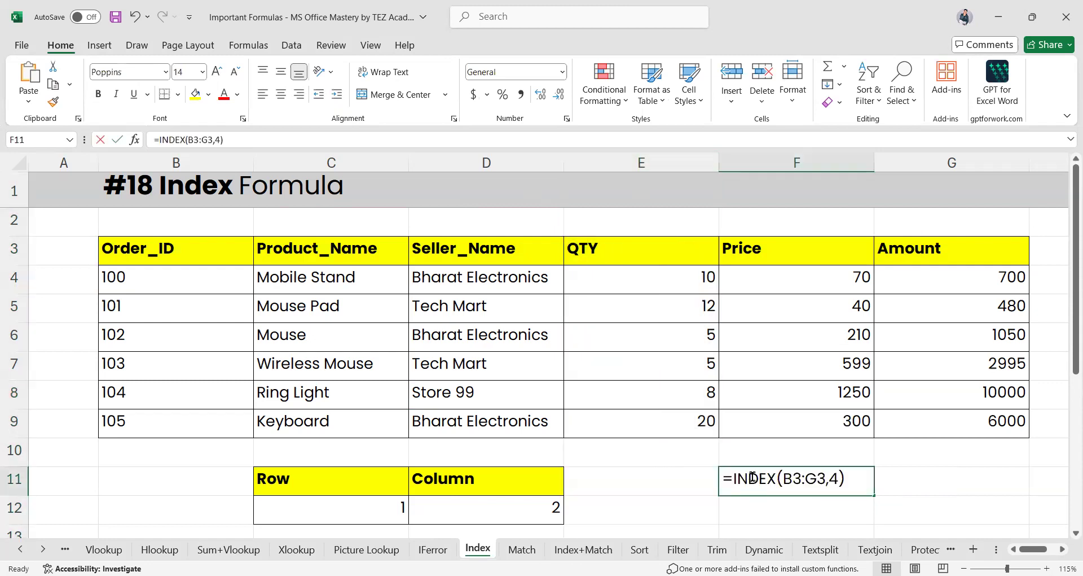
key(Escape)
text(=)
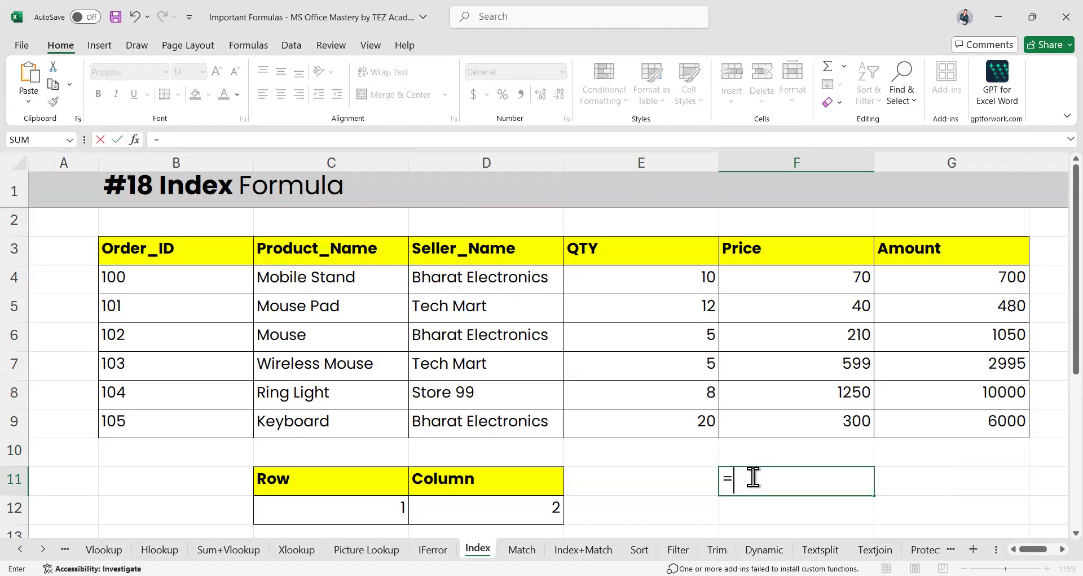
text(INDEX()
Complete F11 as =INDEX(B3:G9,3,2), returning Mouse Pad
drag(188, 254, 331, 252)
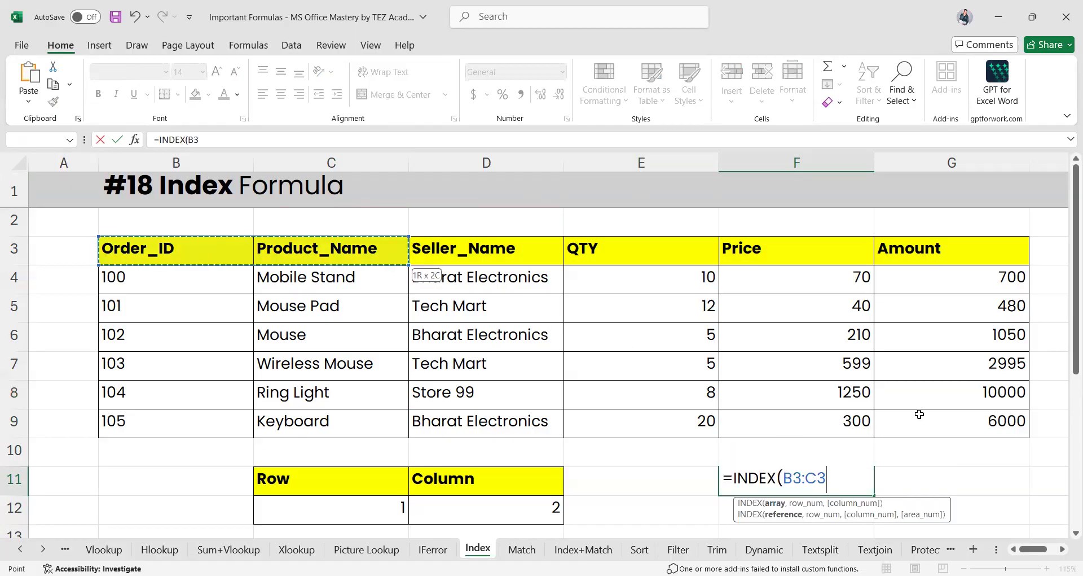
drag(937, 428, 938, 427)
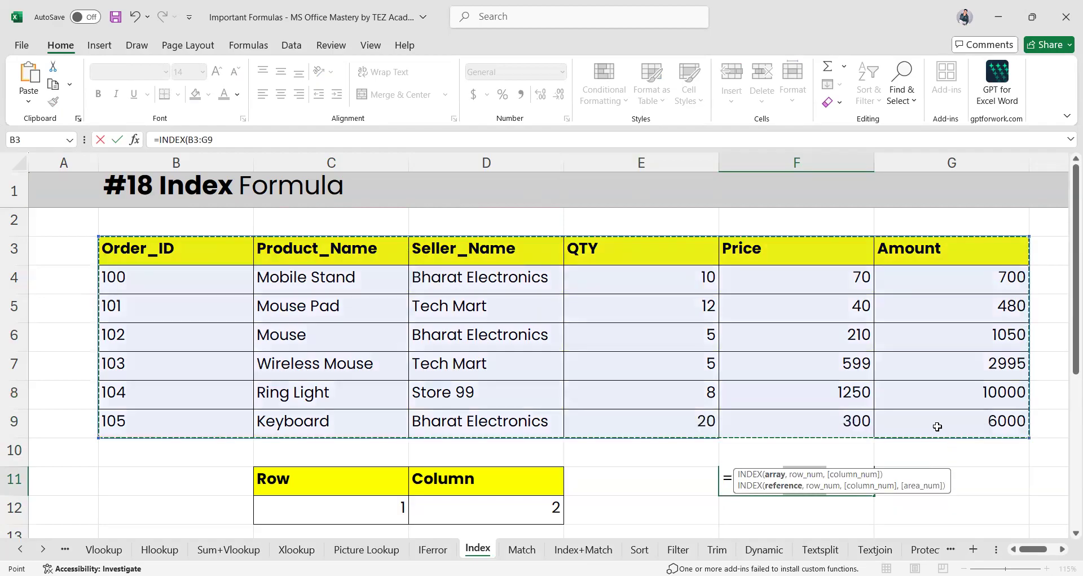
text(,2)
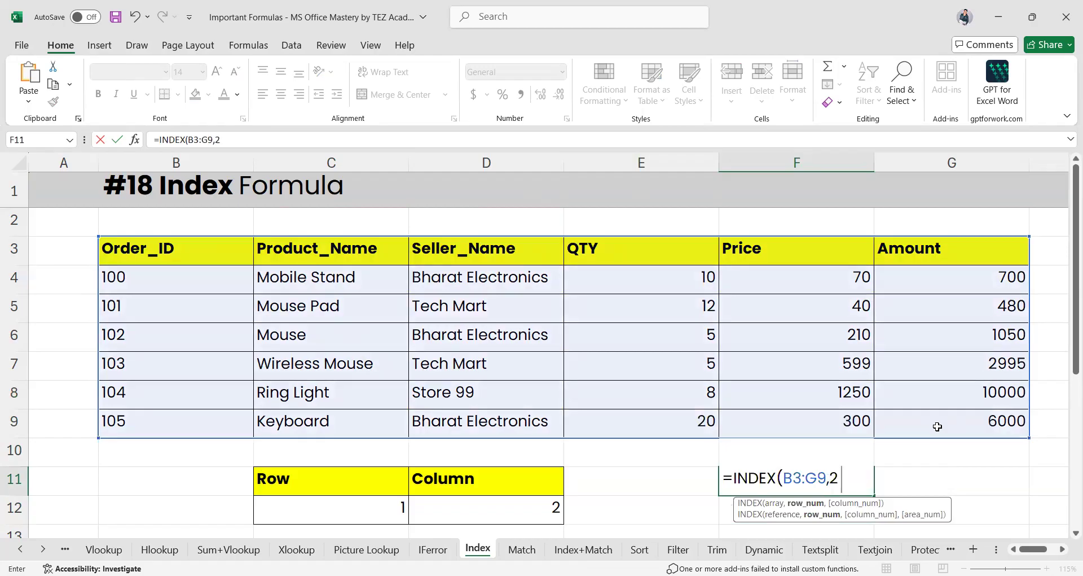
text(,)
key(BackSpace)
key(BackSpace)
text(3,2)
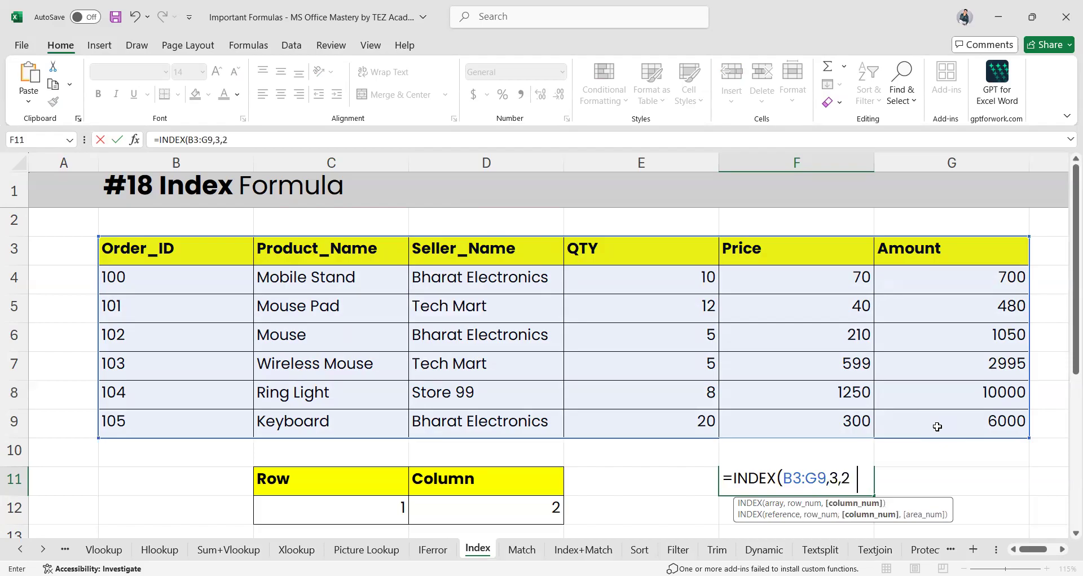
key(Return)
click(735, 485)
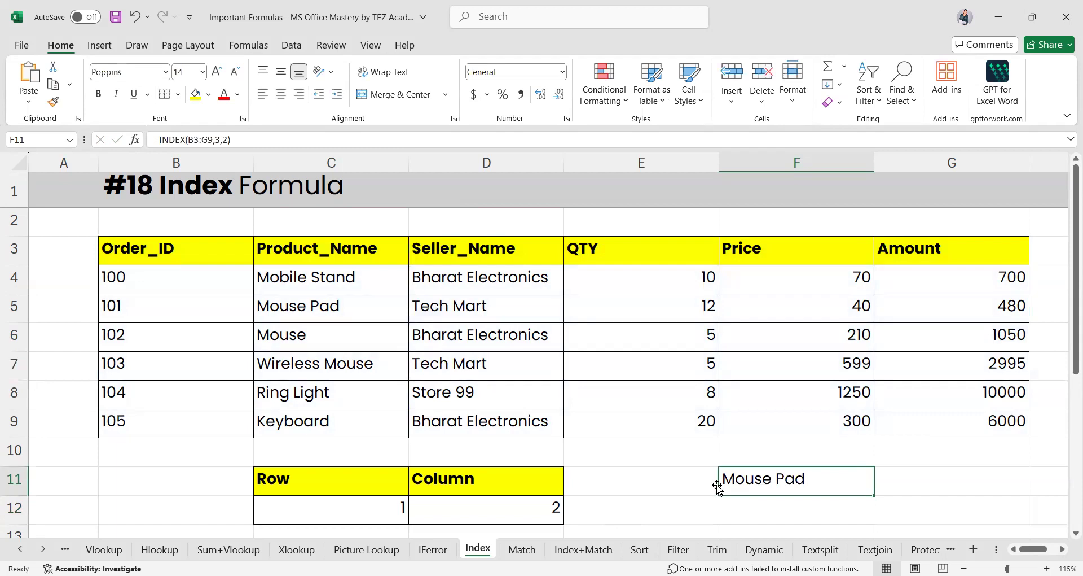
After indicating row 5 and the Product_Name column, delete ',2' from F11's INDEX formula
click(8, 309)
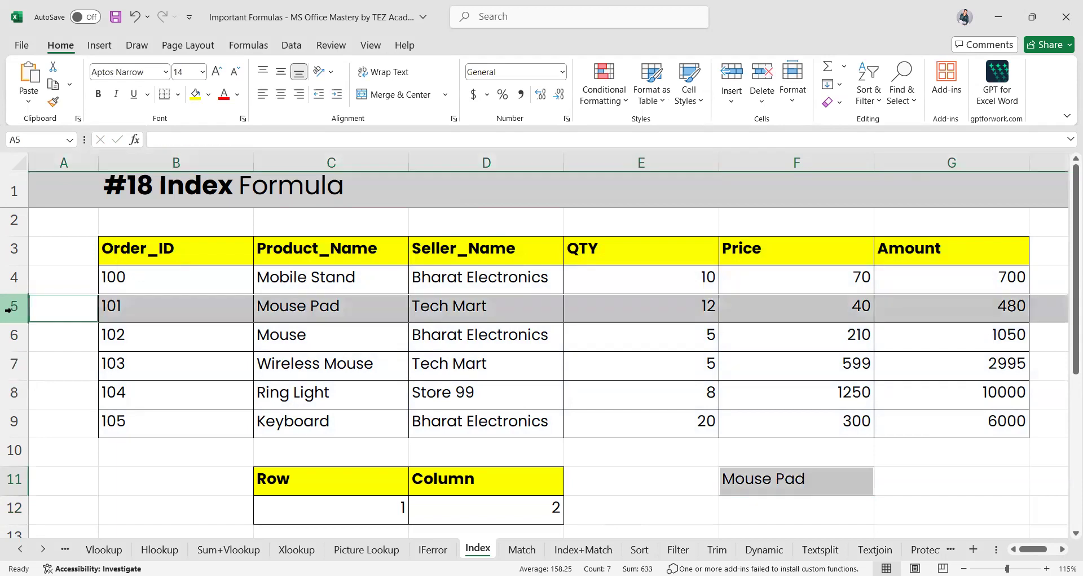
click(333, 162)
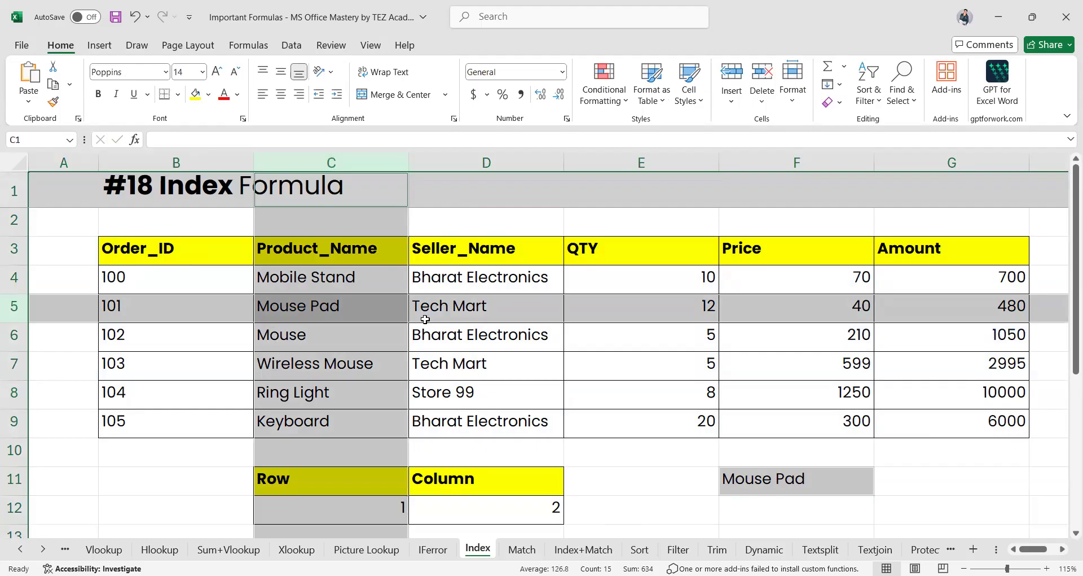
click(782, 488)
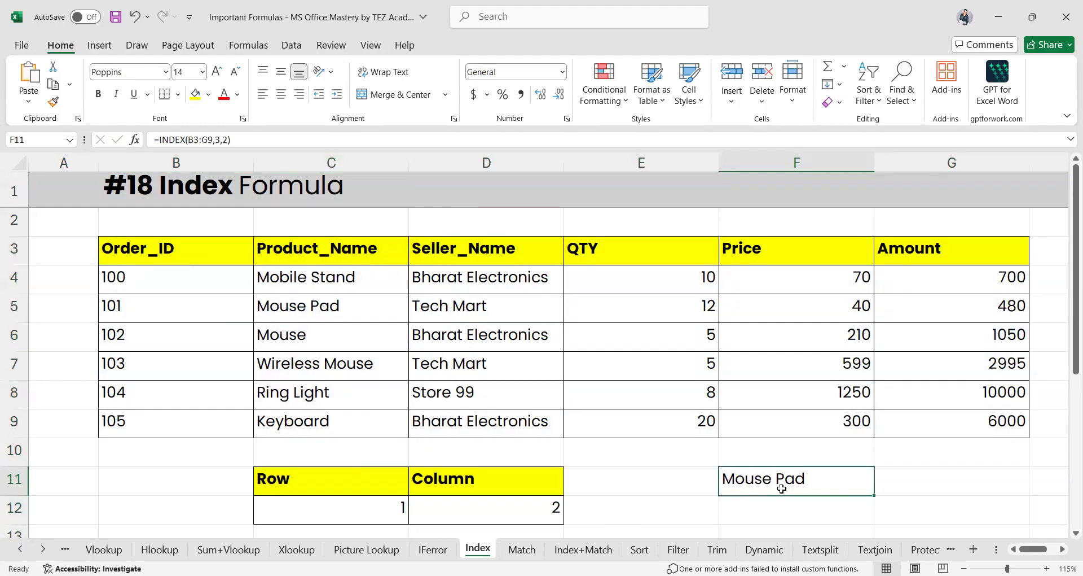
double_click(782, 489)
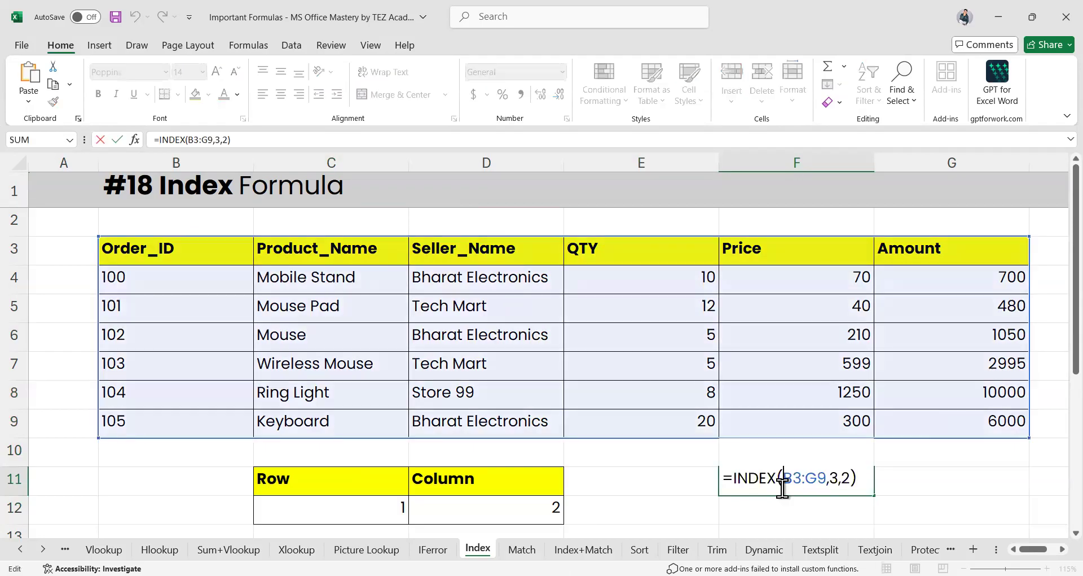
click(843, 479)
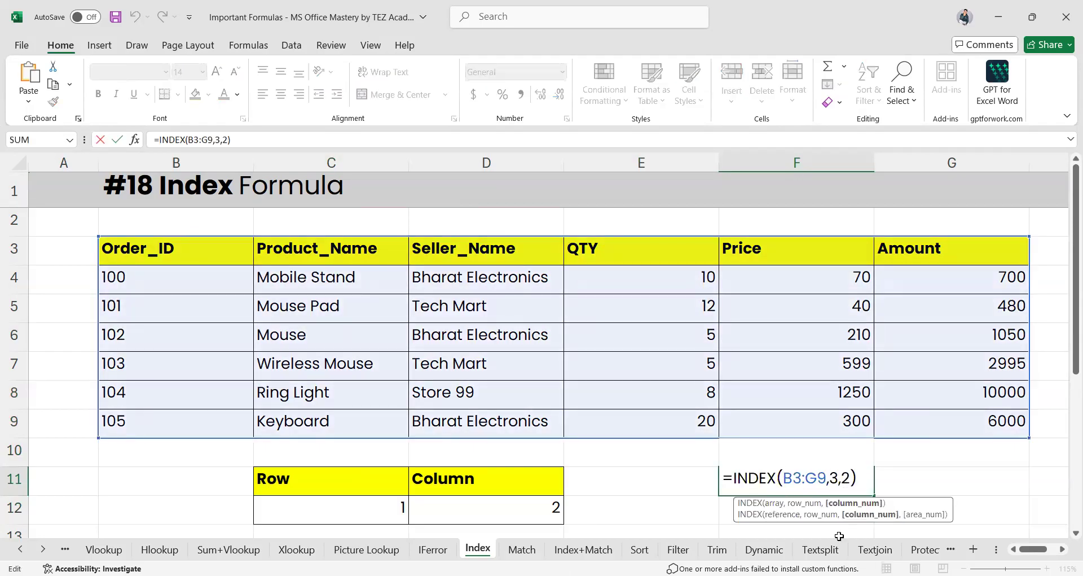
key(Delete)
key(BackSpace)
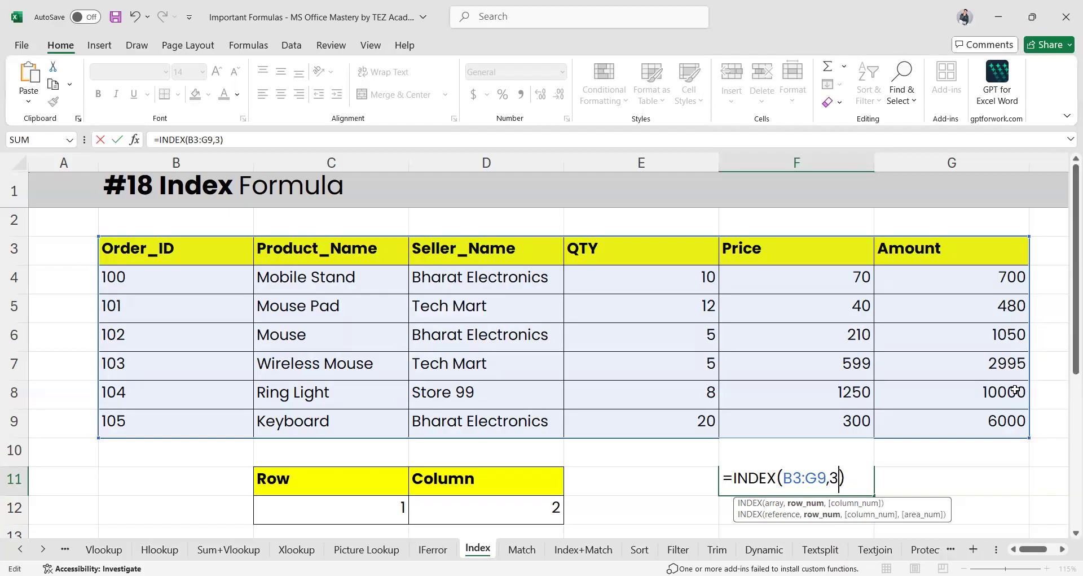
key(Return)
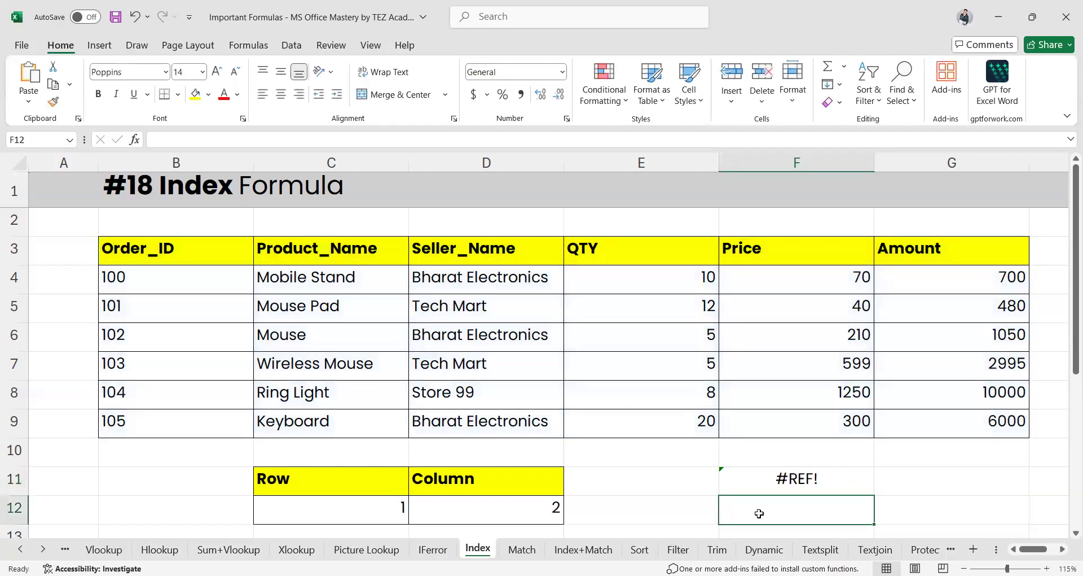
Add a trailing comma to F11 to spill row 3, inspect it, then undo back to #REF!
click(781, 480)
double_click(781, 478)
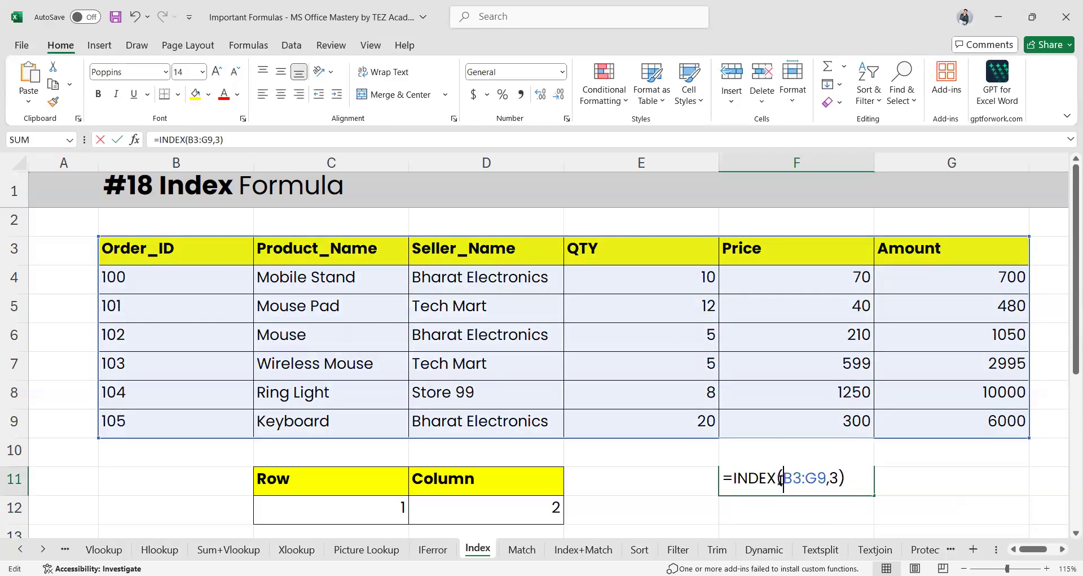
click(839, 478)
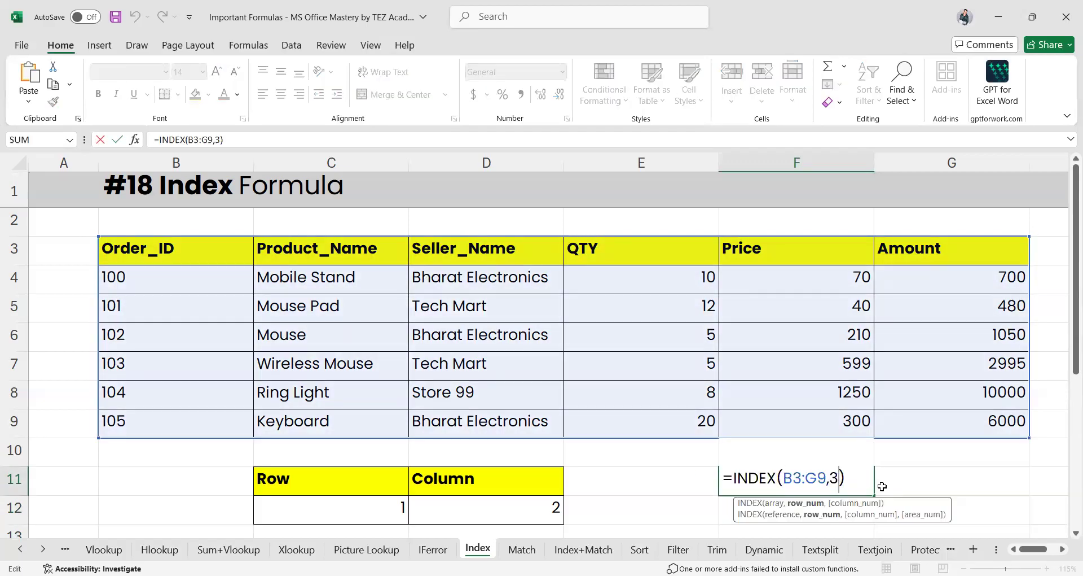
text(,)
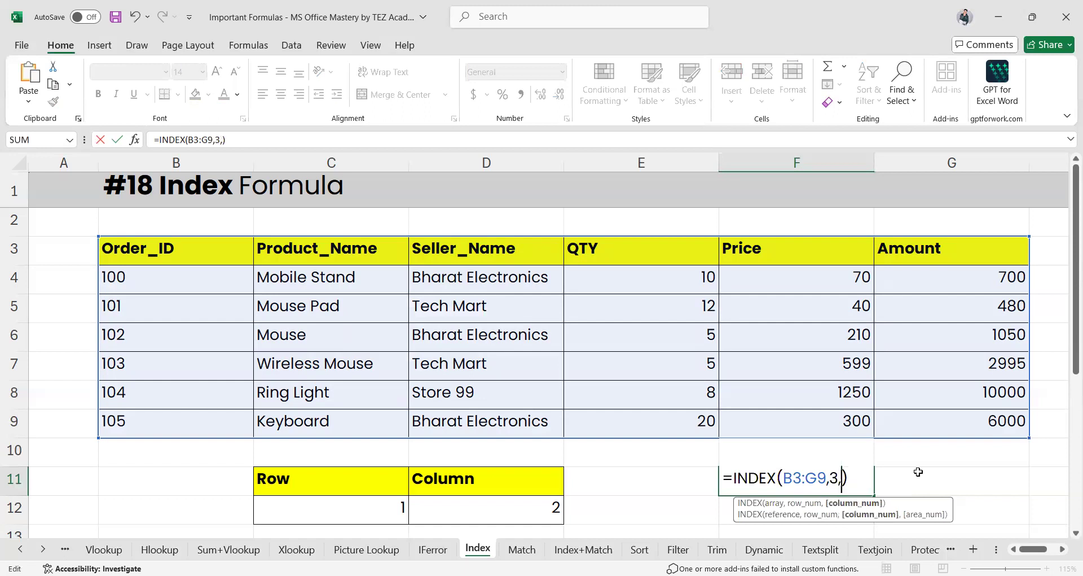
key(Return)
scroll(809, 481, right, 2)
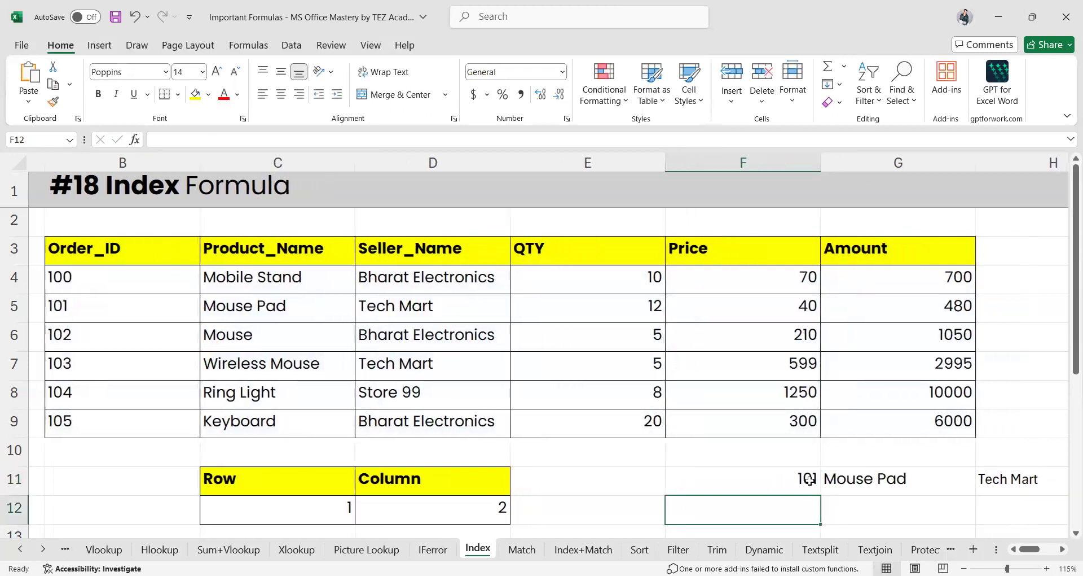
scroll(809, 480, right, 4)
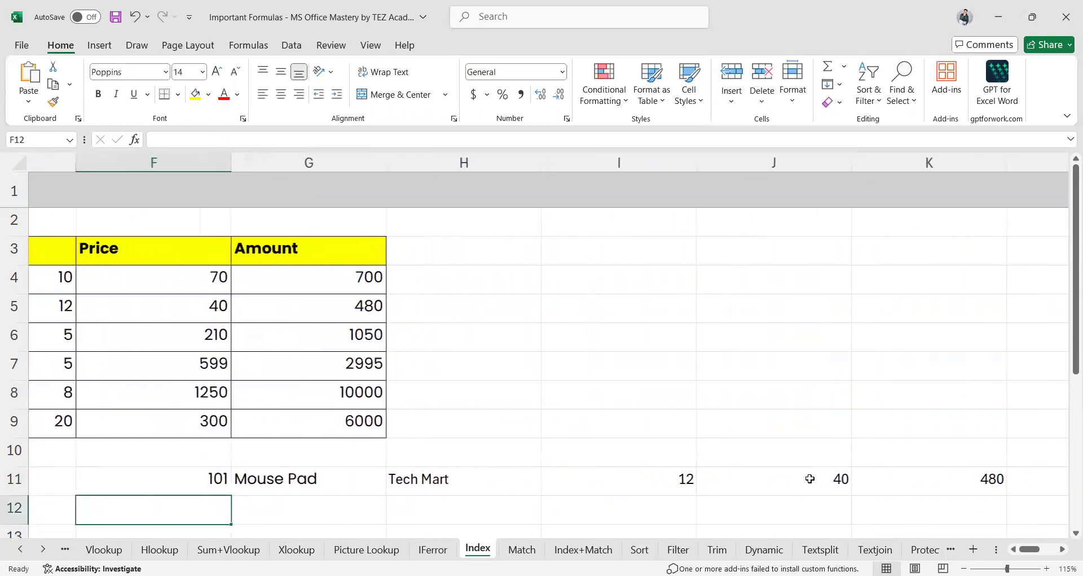
scroll(810, 479, left, 4)
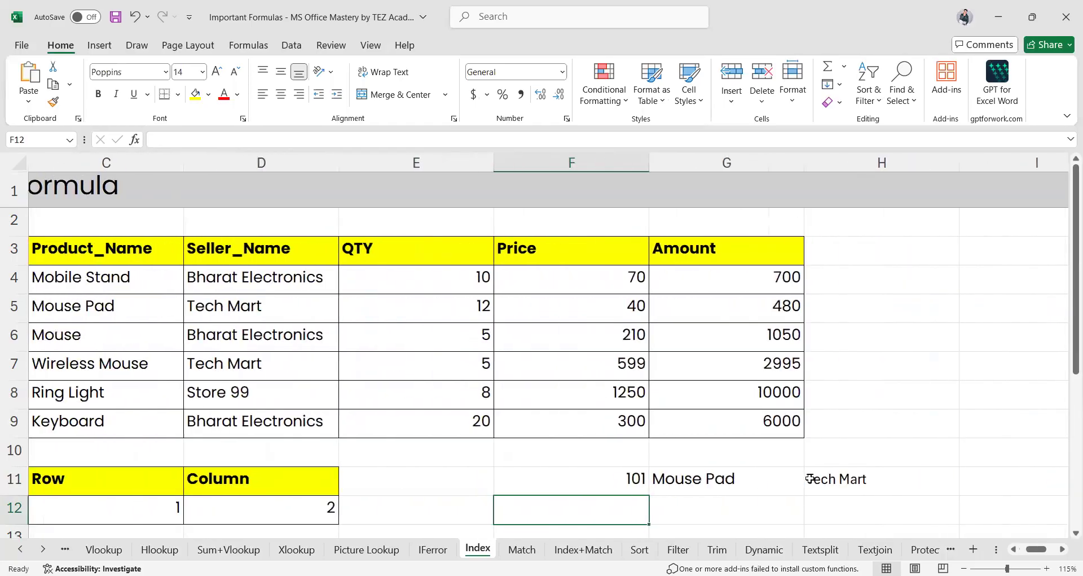
key(ctrl+z)
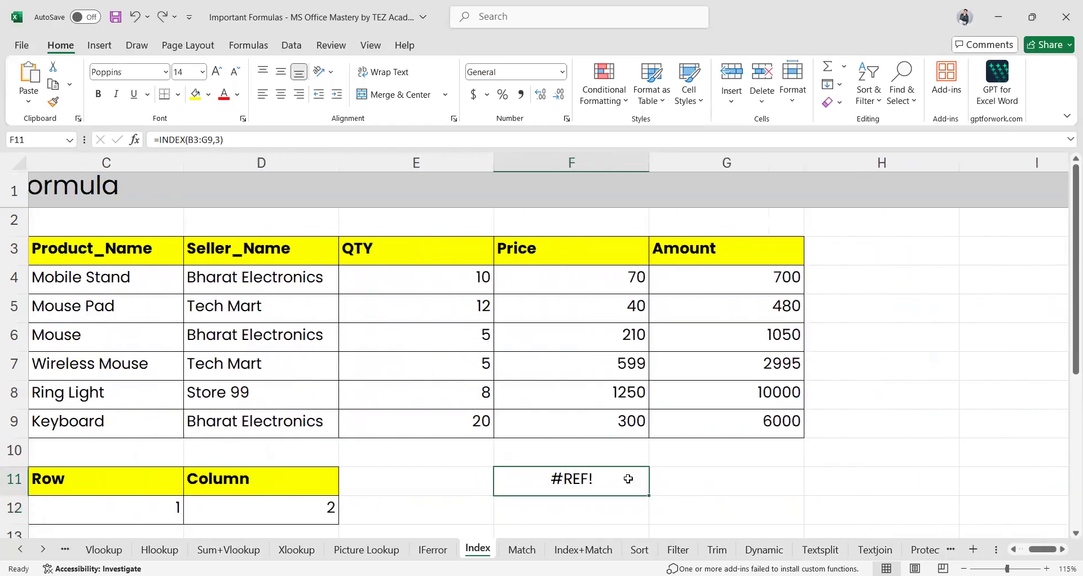
Change F11 to =INDEX(B3:G9,,3) so Seller_Name and every seller spill down column F
double_click(629, 479)
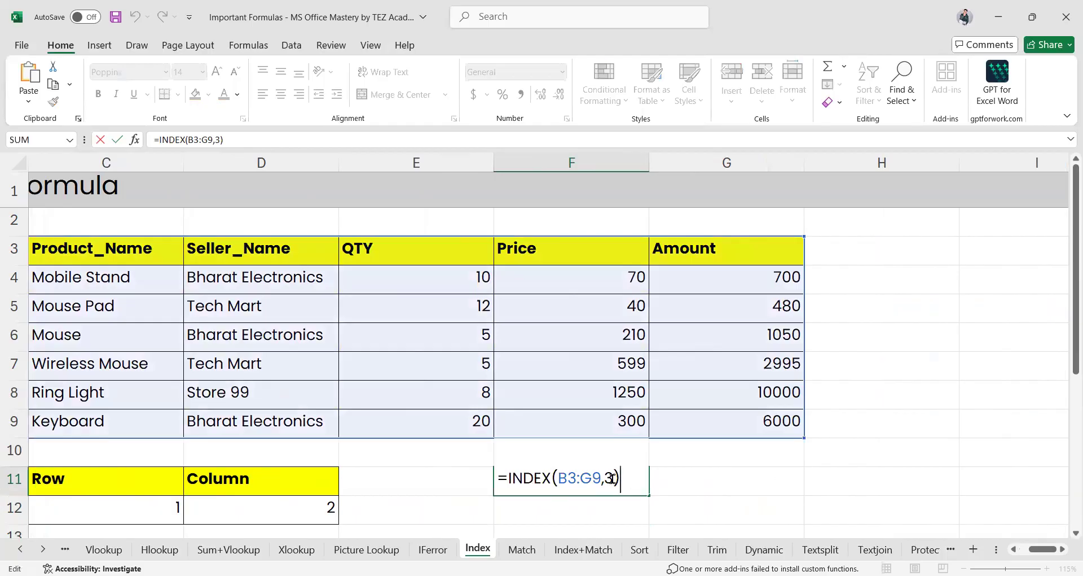
click(613, 479)
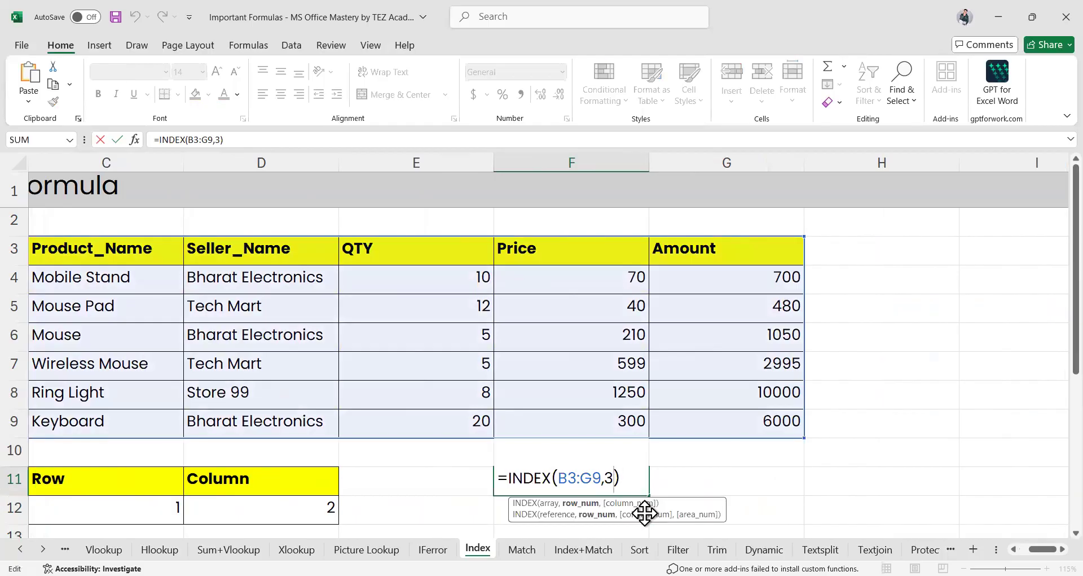
key(BackSpace)
text(,)
scroll(540, 385, left, 1)
scroll(540, 384, left, 2)
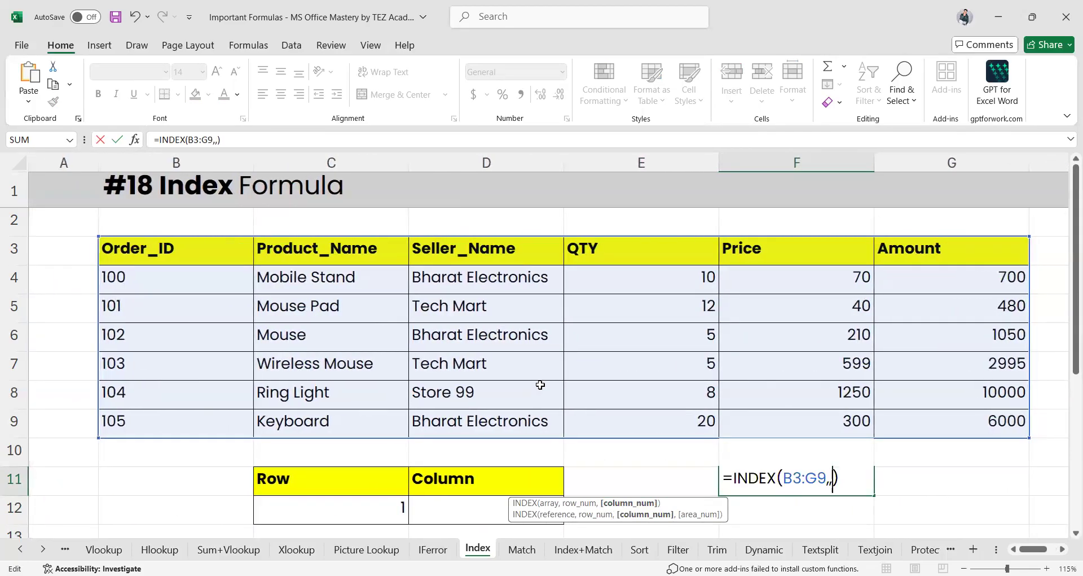
text(3)
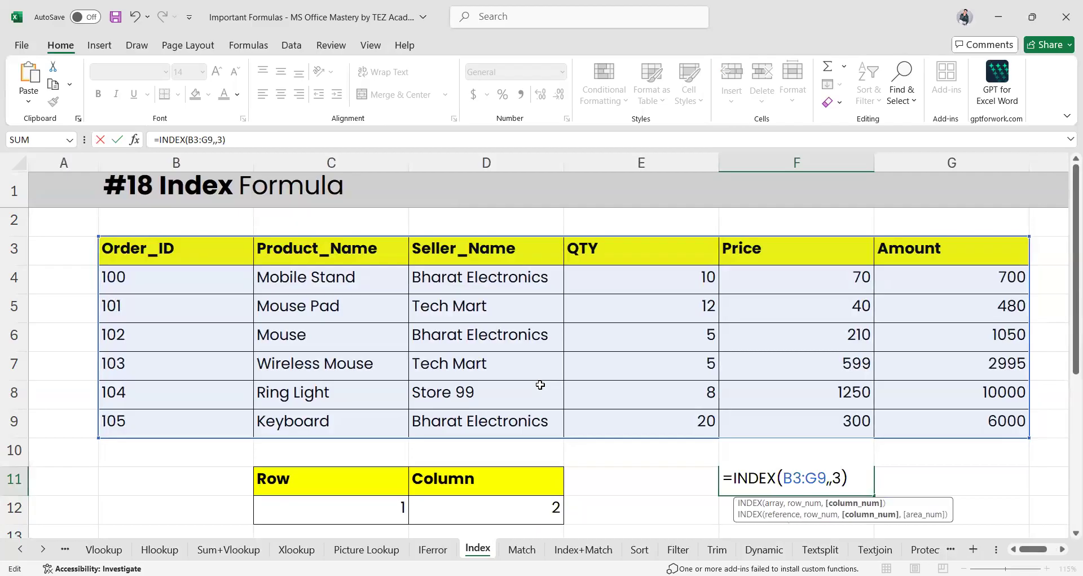
key(Return)
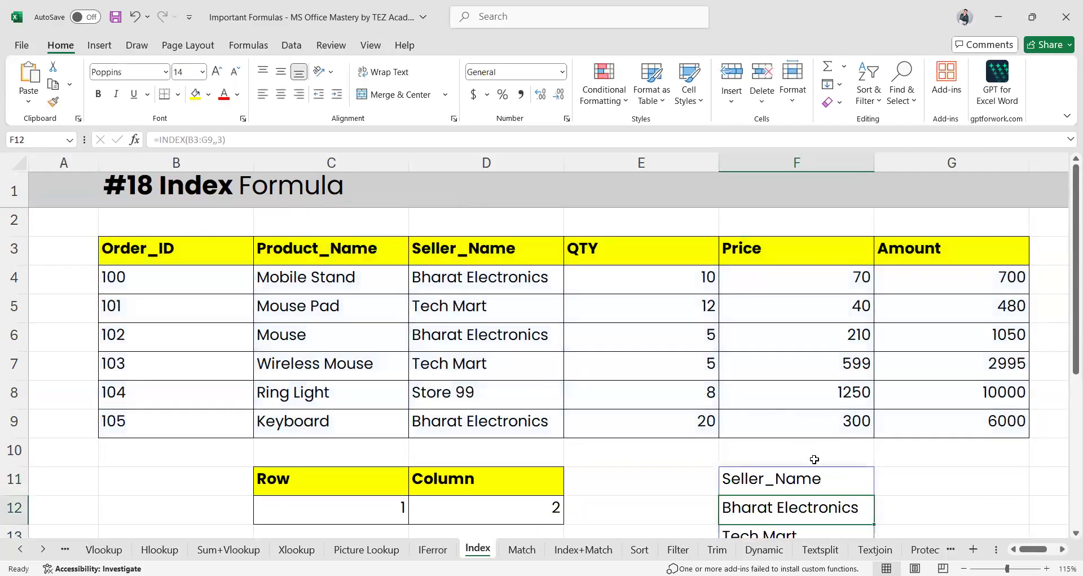
Highlight the Seller_Name column D and scroll the sheet to compare it with F11's spill
click(483, 163)
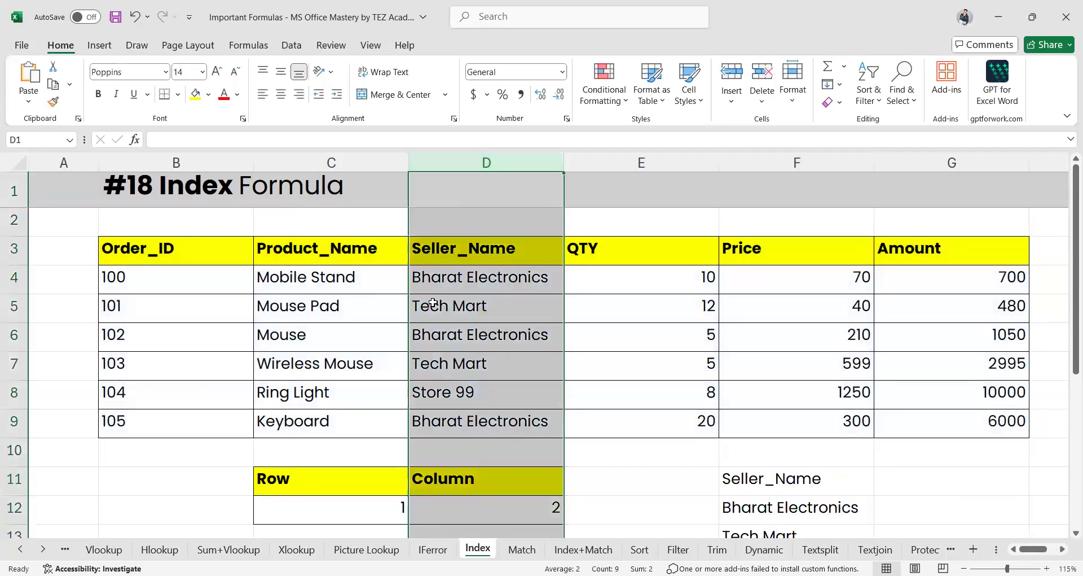
scroll(939, 500, down, 5)
scroll(940, 500, right, 1)
scroll(939, 500, up, 1)
scroll(938, 500, up, 5)
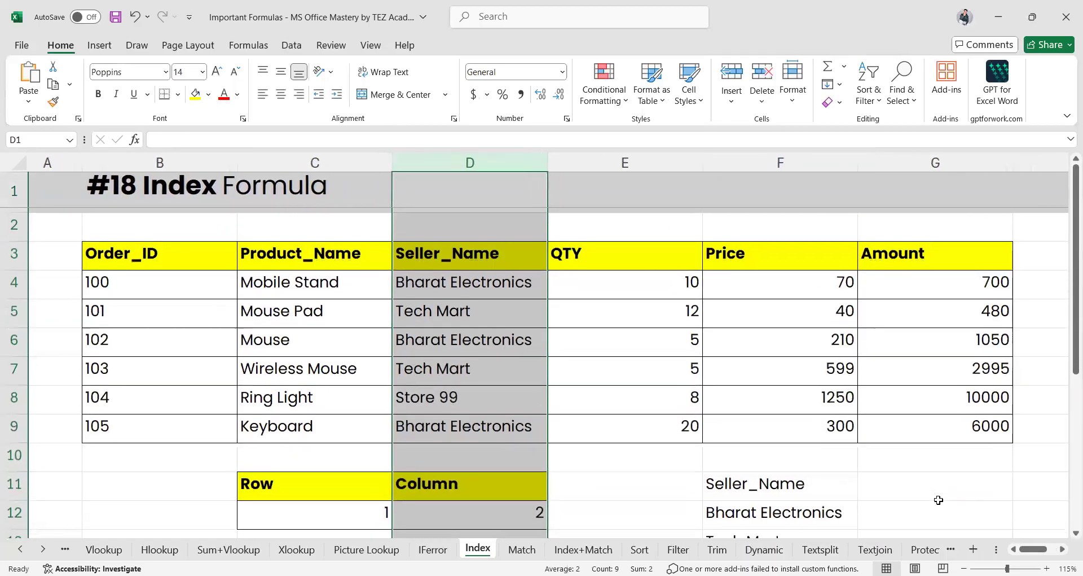
scroll(939, 500, down, 18)
scroll(645, 470, up, 18)
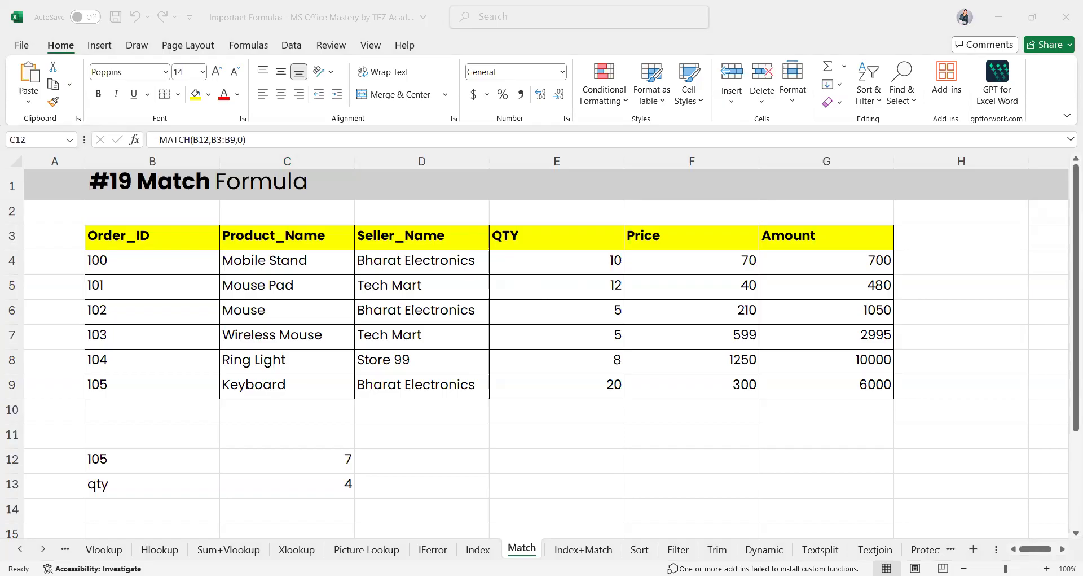
click(478, 549)
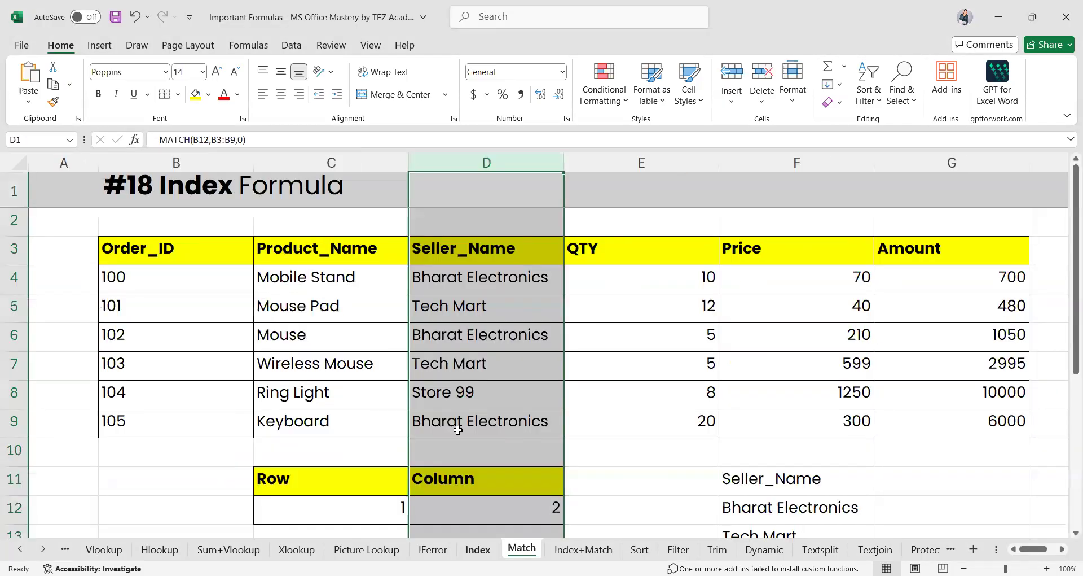
Review F11's INDEX formula without changing it, then go to the Match sheet
scroll(457, 423, down, 2)
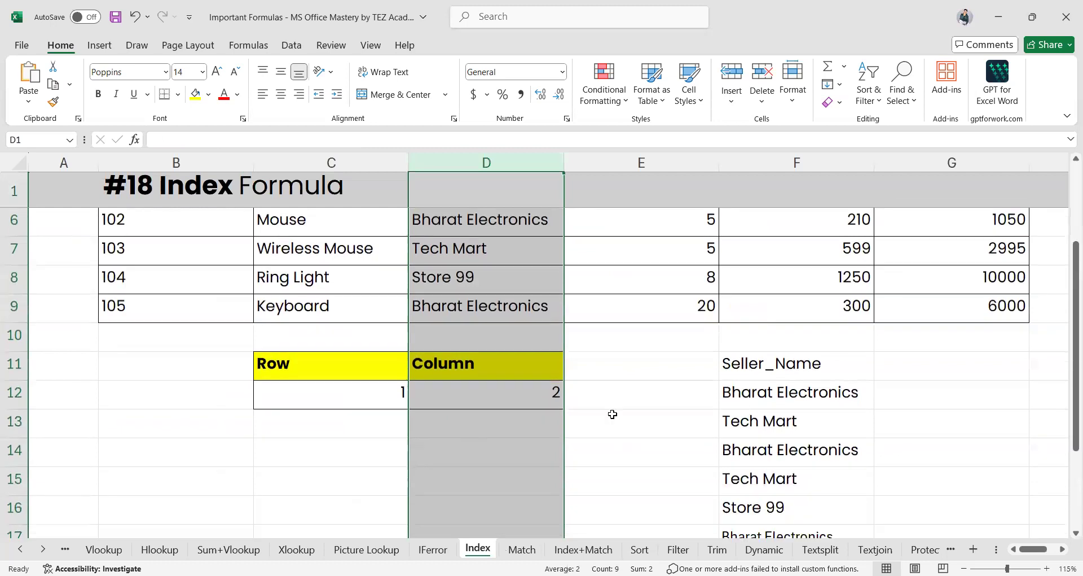
click(775, 364)
scroll(363, 278, up, 2)
scroll(641, 483, down, 1)
scroll(740, 500, down, 1)
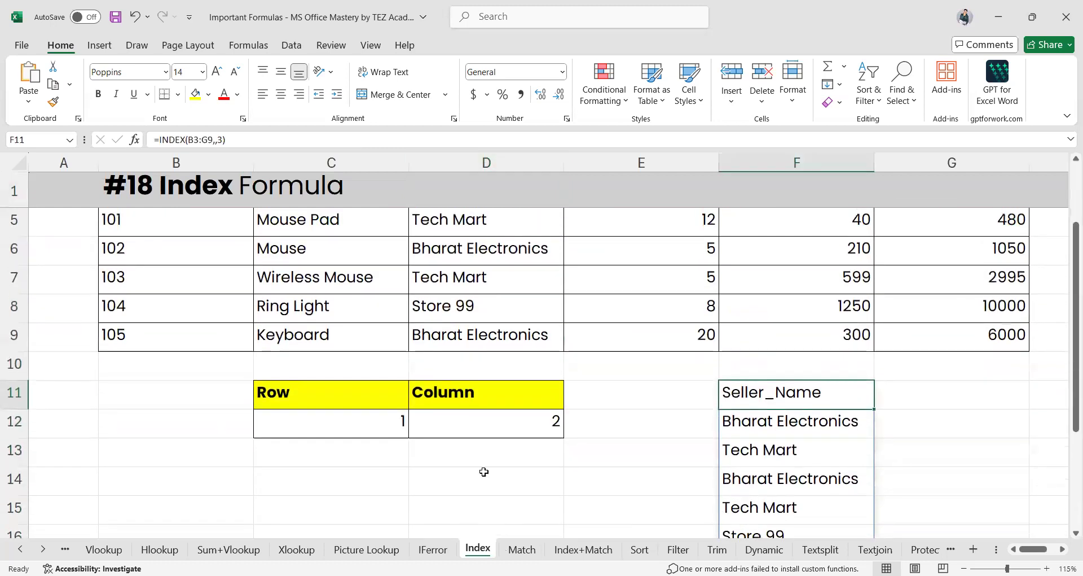
double_click(759, 397)
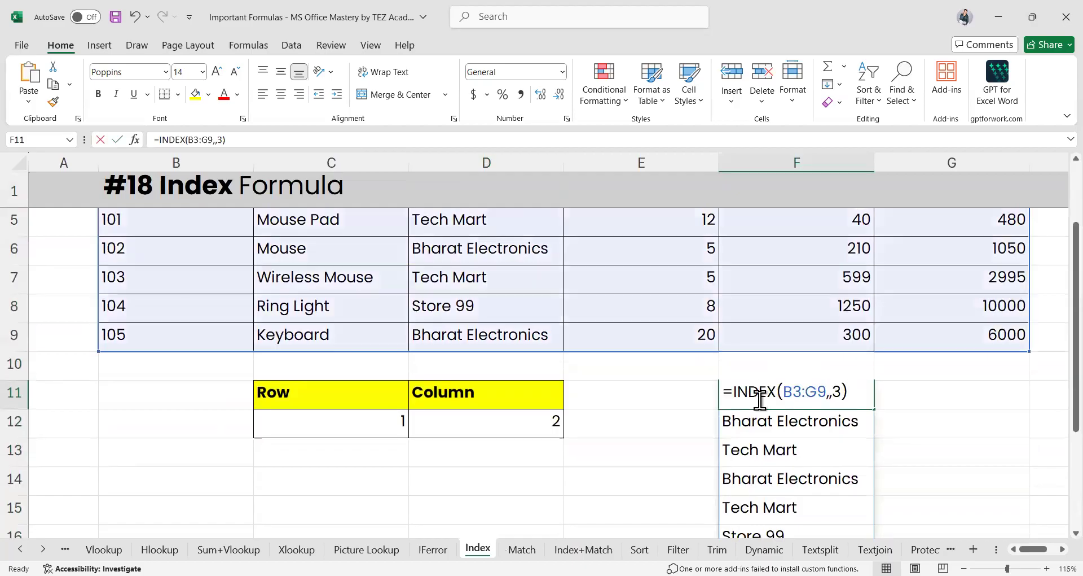
scroll(759, 398, up, 1)
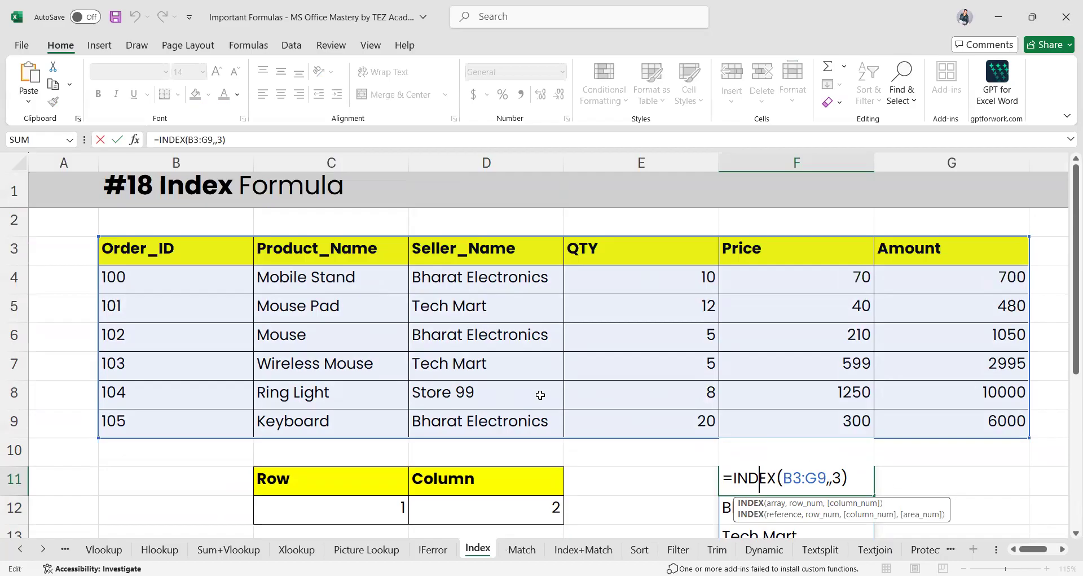
key(Return)
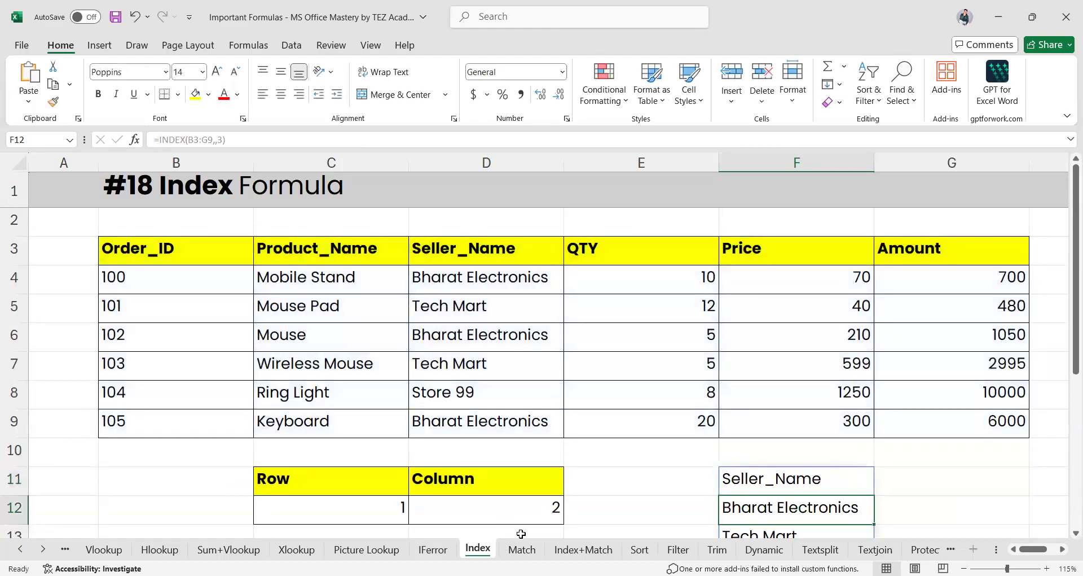
click(522, 549)
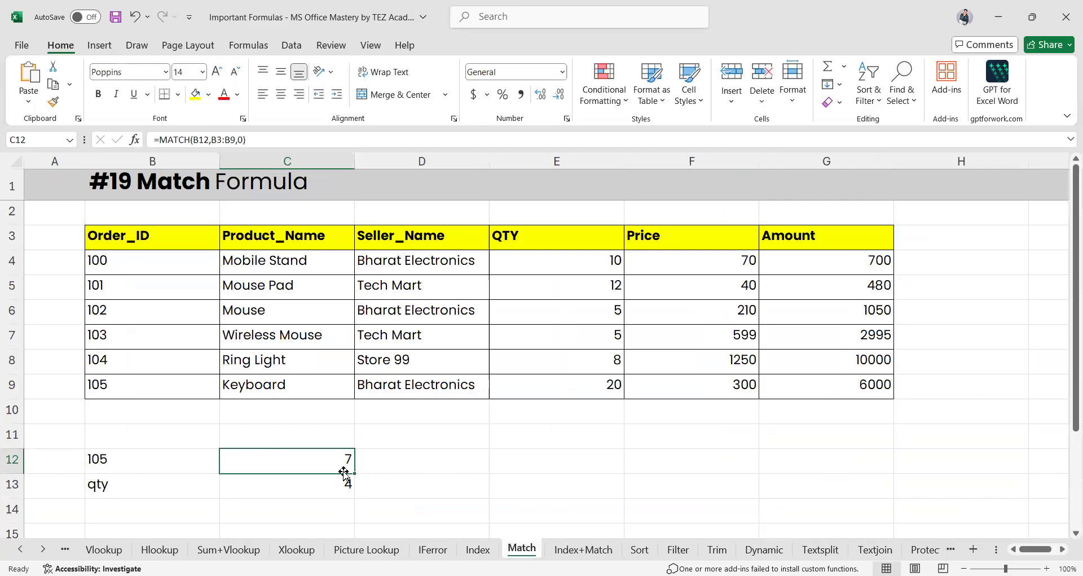
Rewrite C12 as =MATCH(B12,B3:B9,0) to find the Order_ID's position
double_click(317, 463)
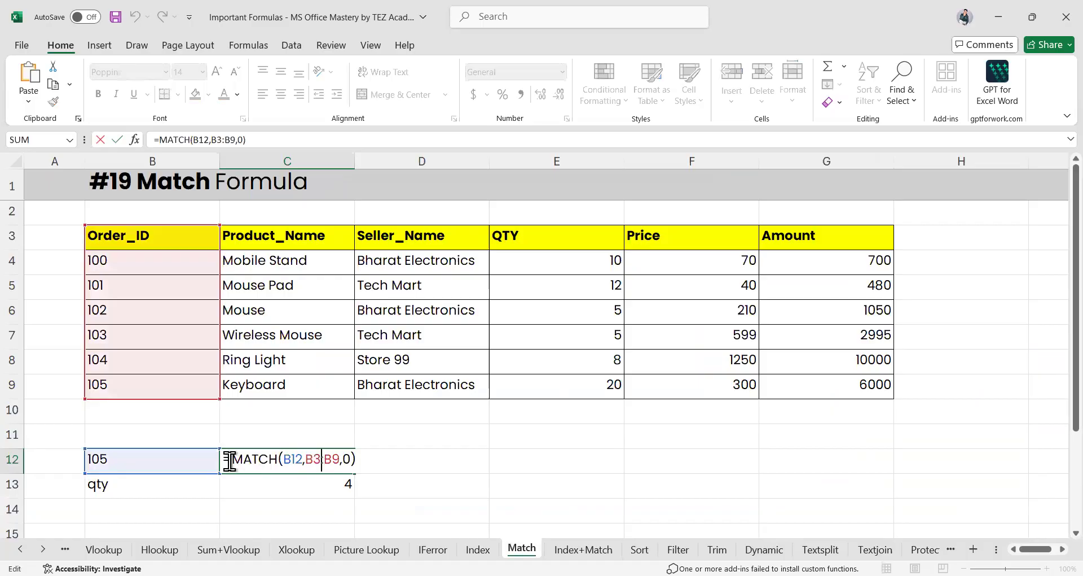
drag(231, 458, 296, 463)
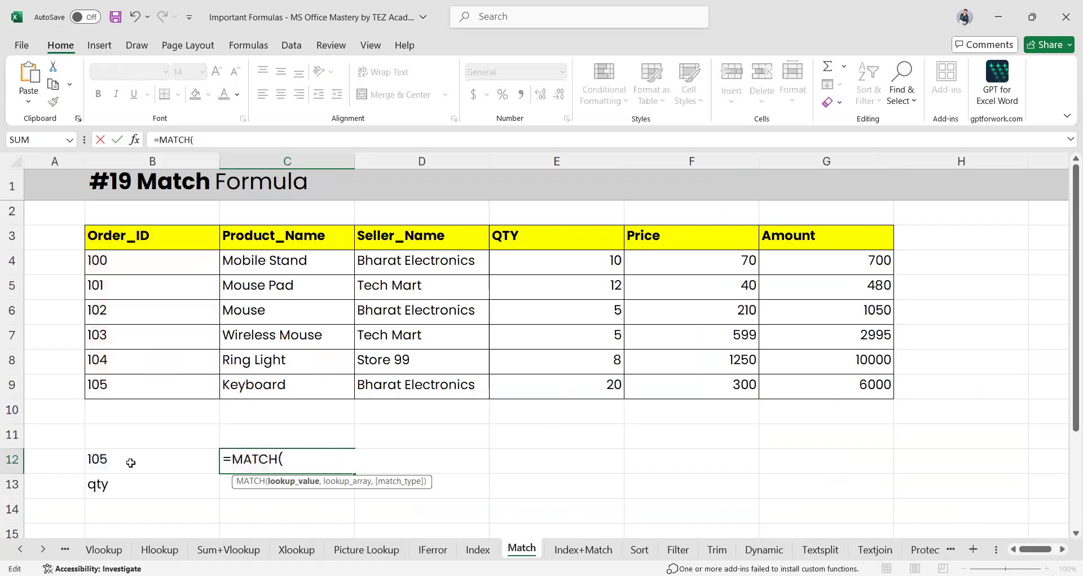
click(131, 462)
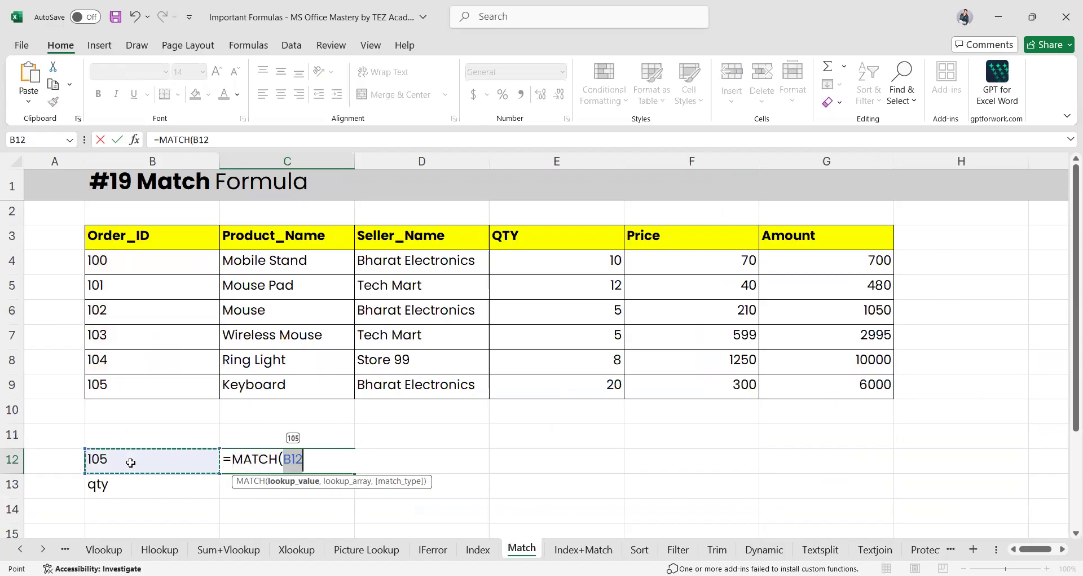
text(,)
drag(140, 234, 129, 394)
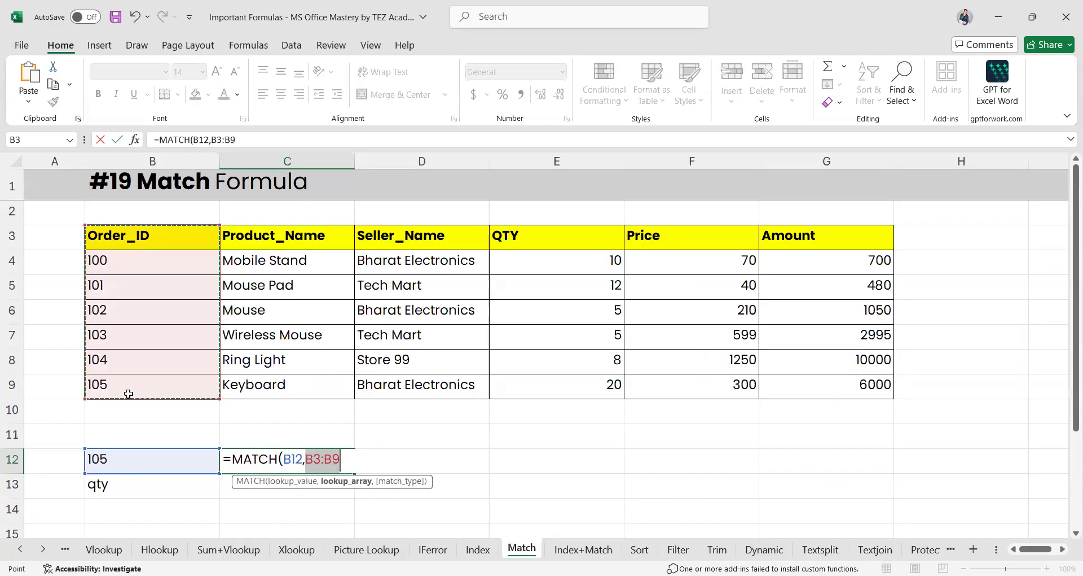
text())
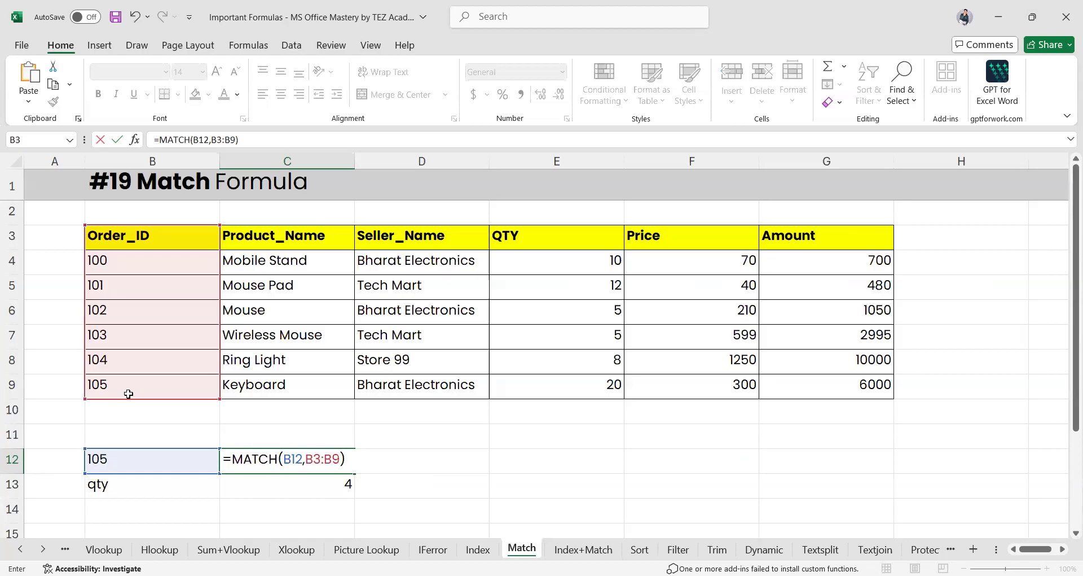
key(Left)
text(,0)
key(Return)
Change B12's Order_ID to 100 and confirm C12 now returns 2
click(317, 453)
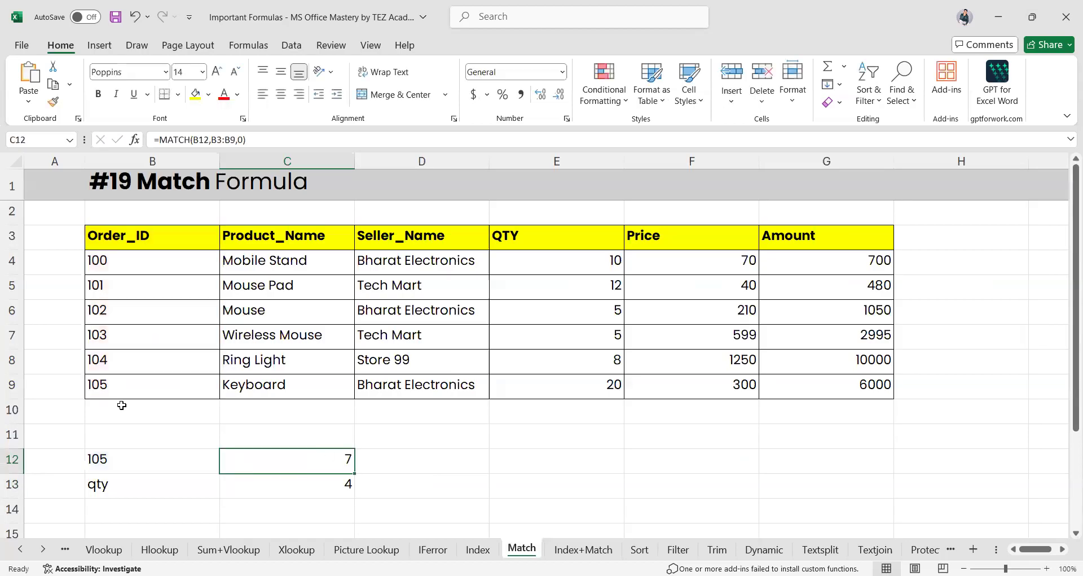
click(12, 385)
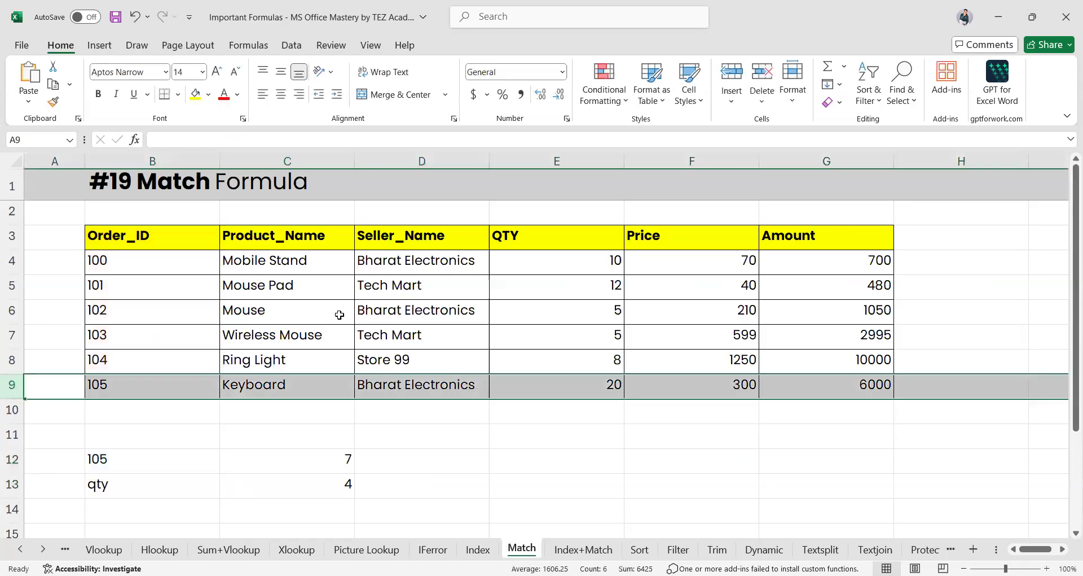
click(139, 466)
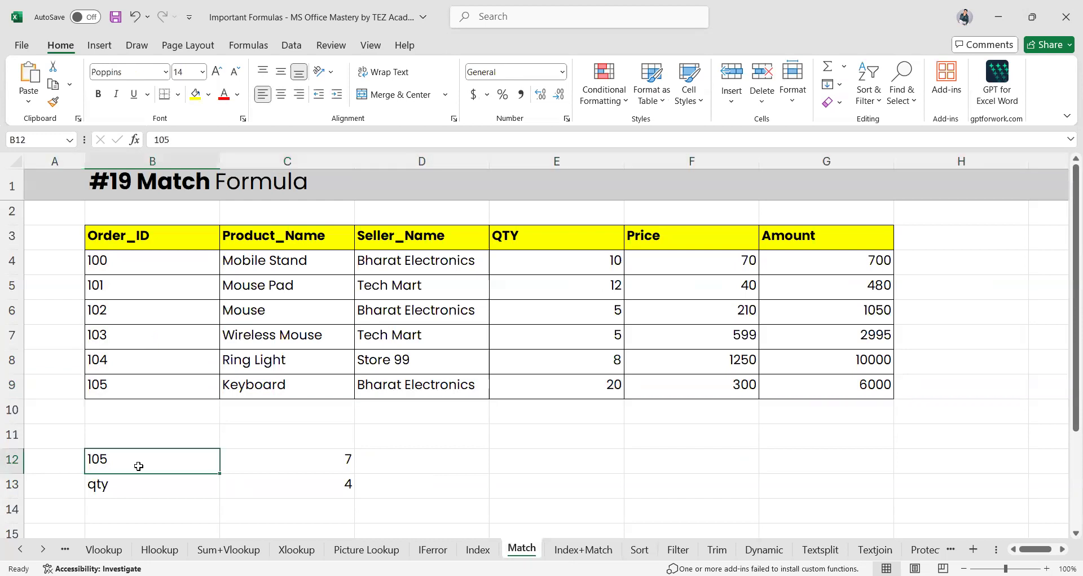
text(100)
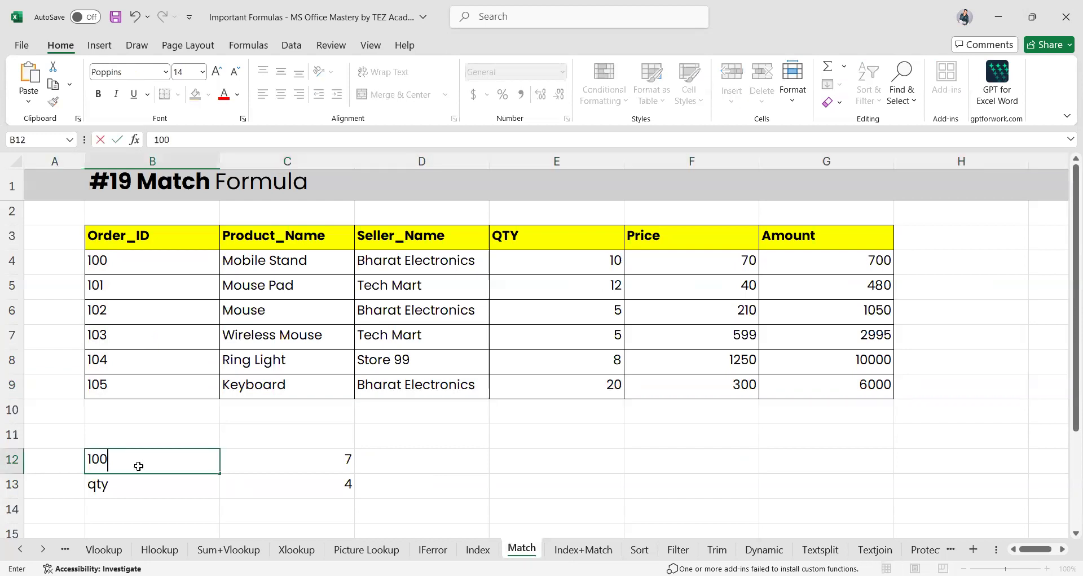
key(Return)
click(294, 467)
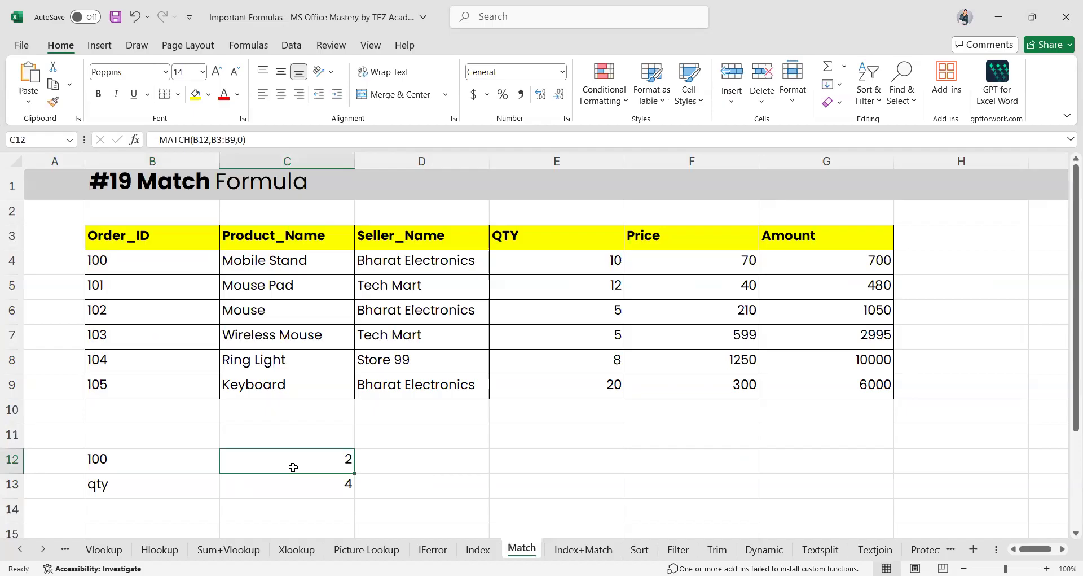
click(301, 484)
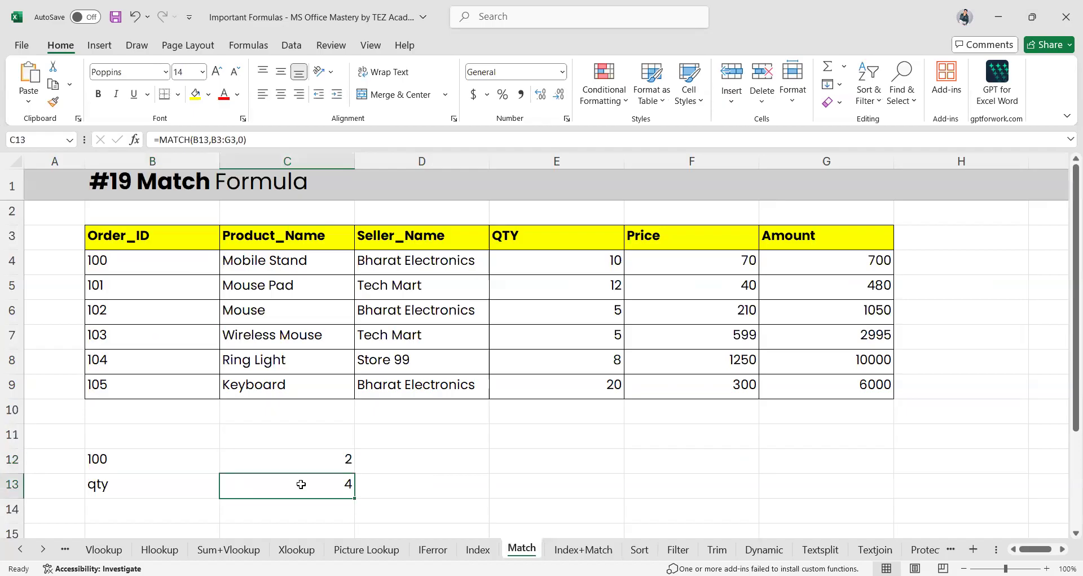
Rewrite C13 as =MATCH(B13,B3:G3,0) so qty is found in the header row, returning 4
double_click(302, 484)
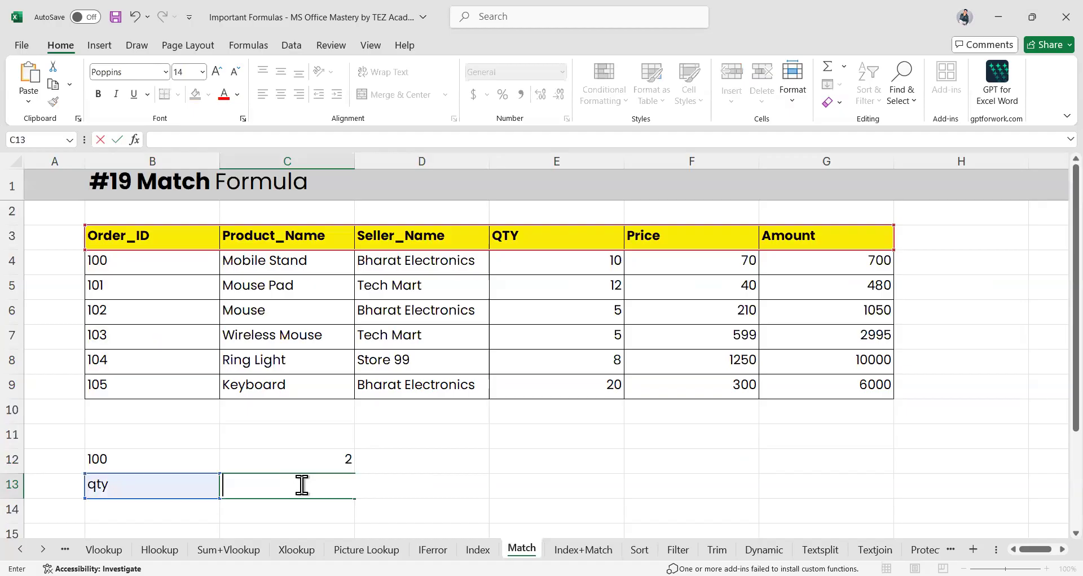
text(=)
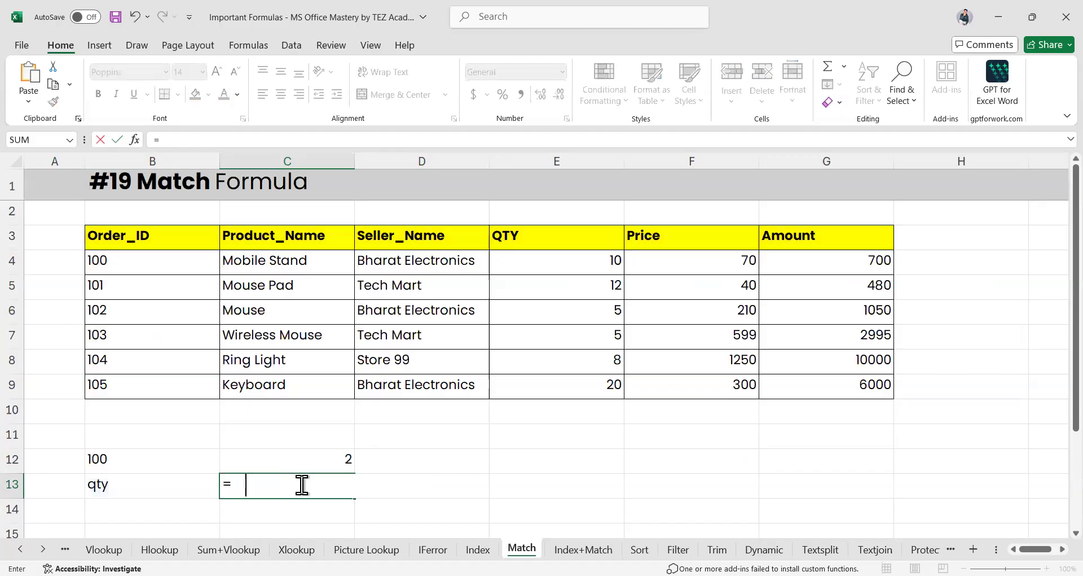
text(mat)
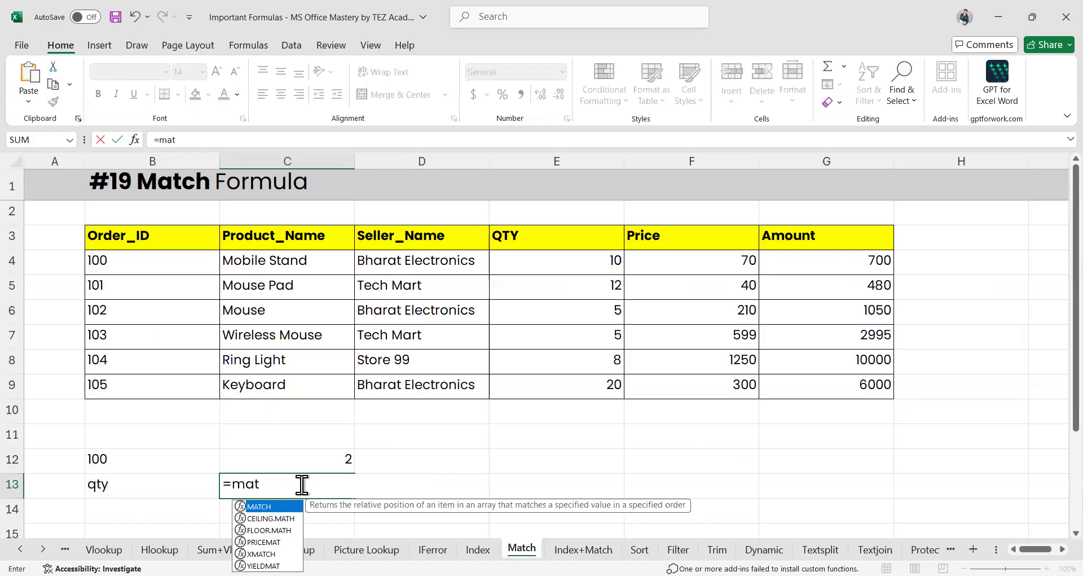
key(Tab)
click(133, 486)
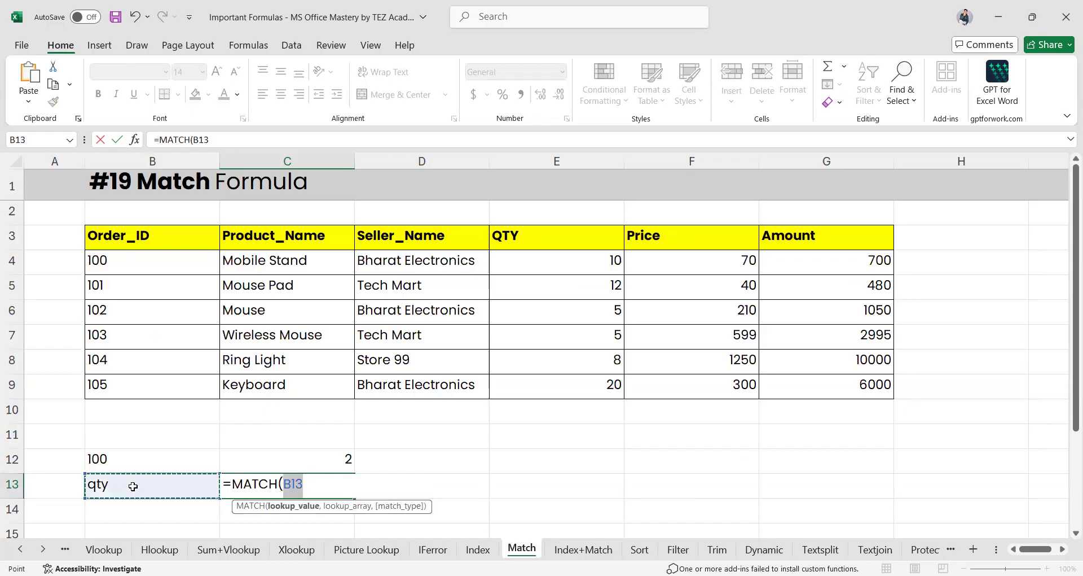
text(,)
drag(181, 237, 783, 240)
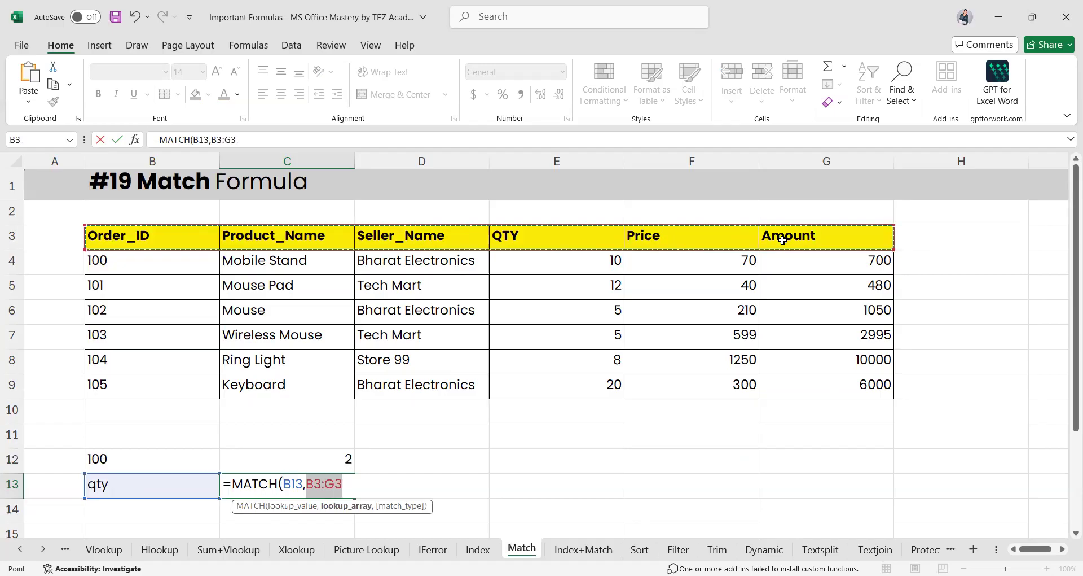
text(,)
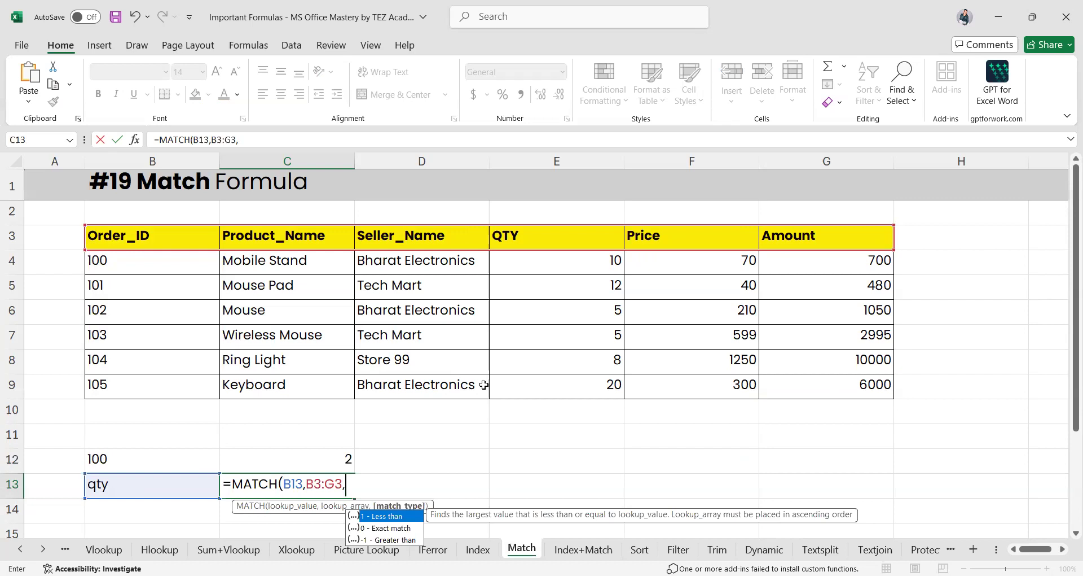
key(BackSpace)
key(BackSpace)
key(BackSpace)
key(BackSpace)
key(BackSpace)
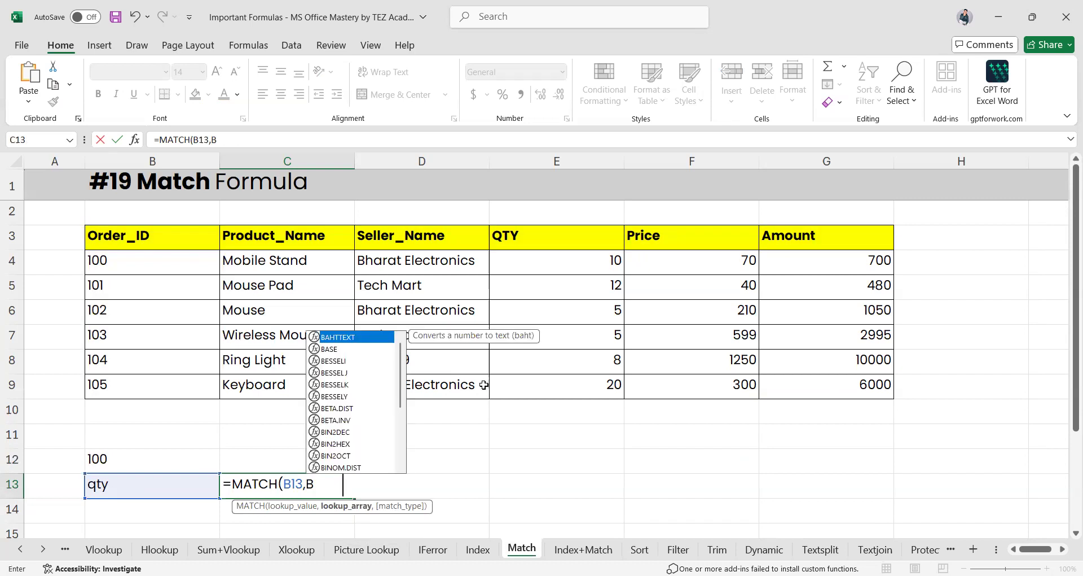
text(3:G3,)
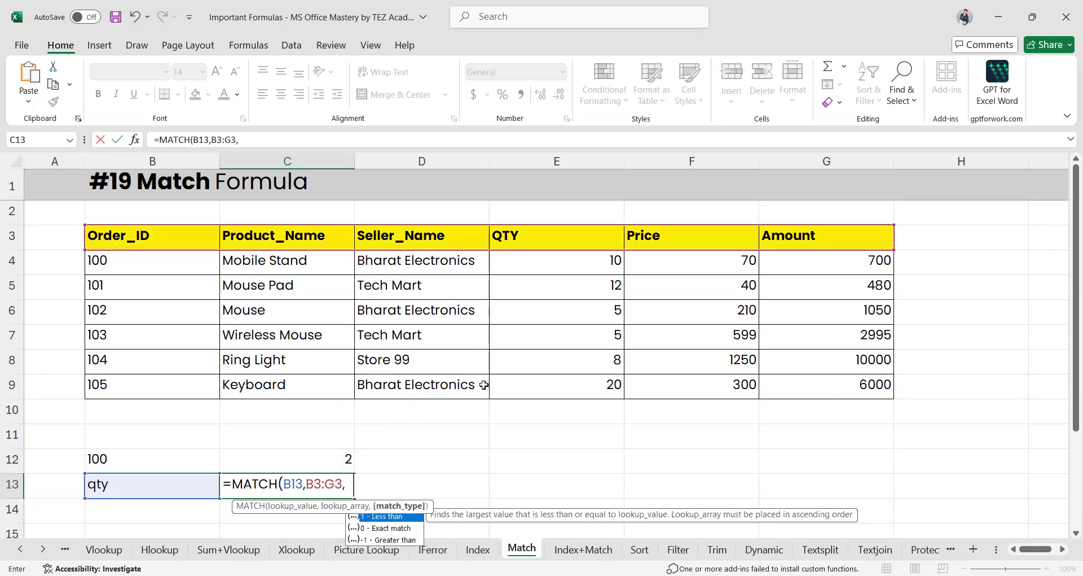
key(Return)
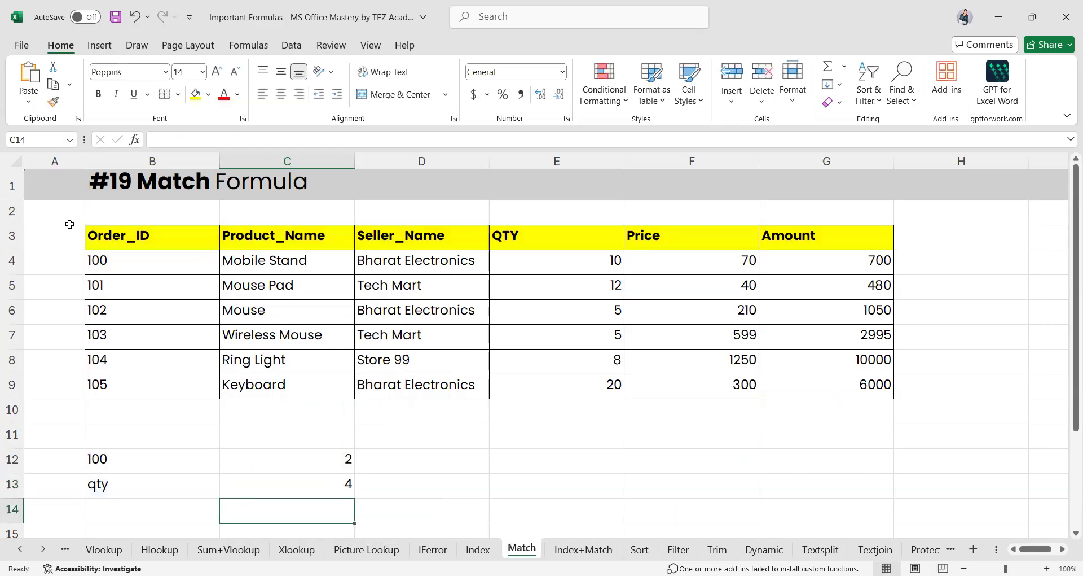
click(562, 239)
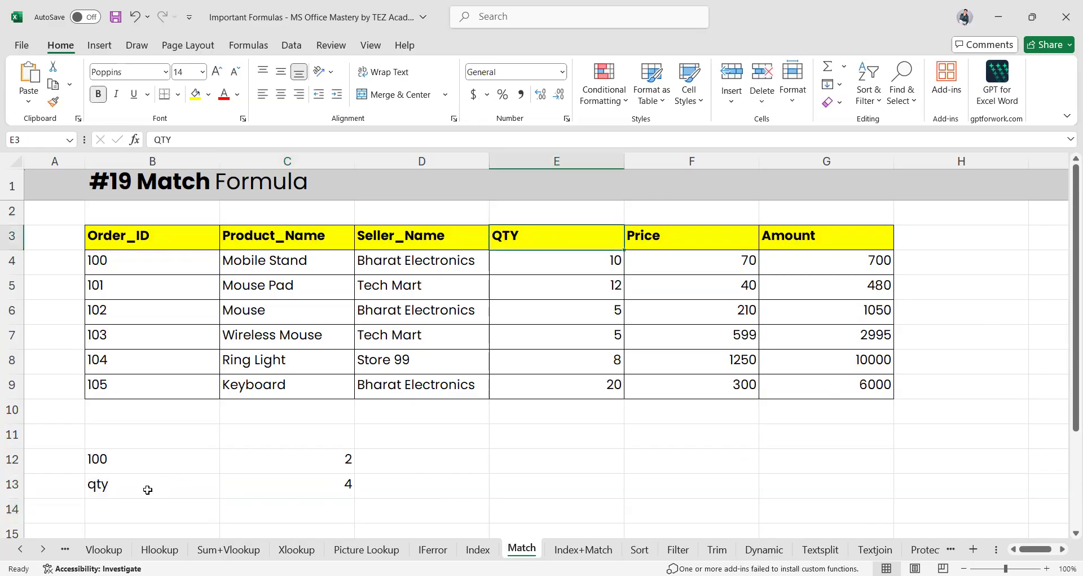
Copy the Price header from F3 into B13 so C13's MATCH returns 5
click(649, 244)
key(ctrl+c)
click(140, 488)
key(ctrl+v)
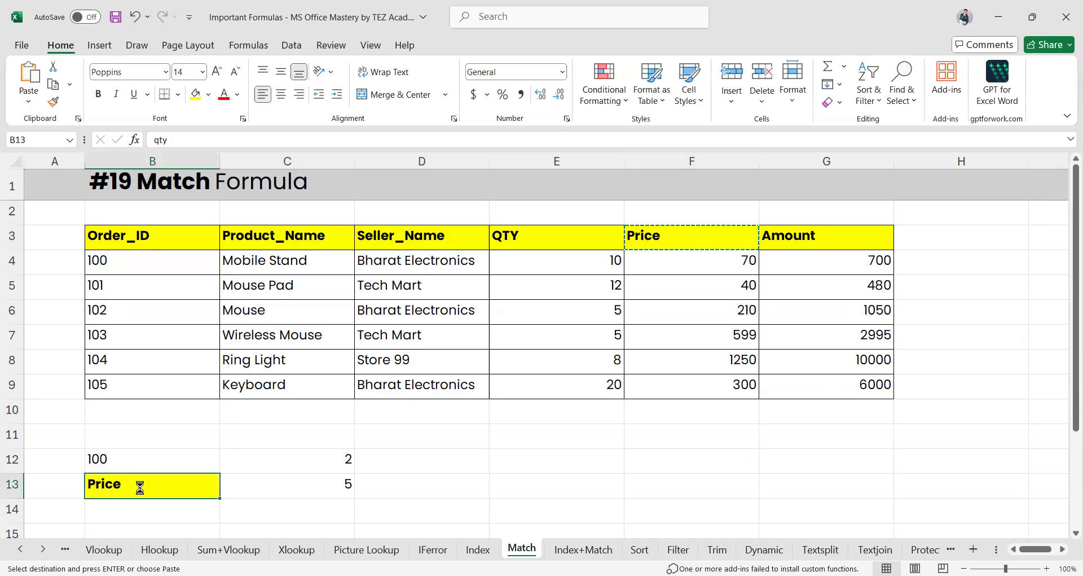
click(300, 495)
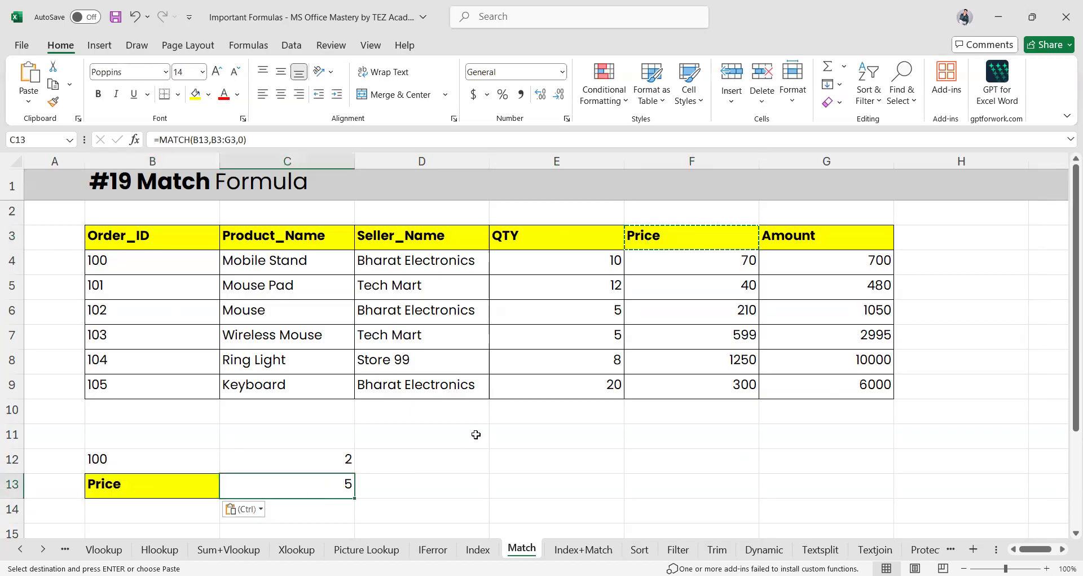
Cancel the copy and discard the '=' entry started in E12, leaving it empty
click(472, 463)
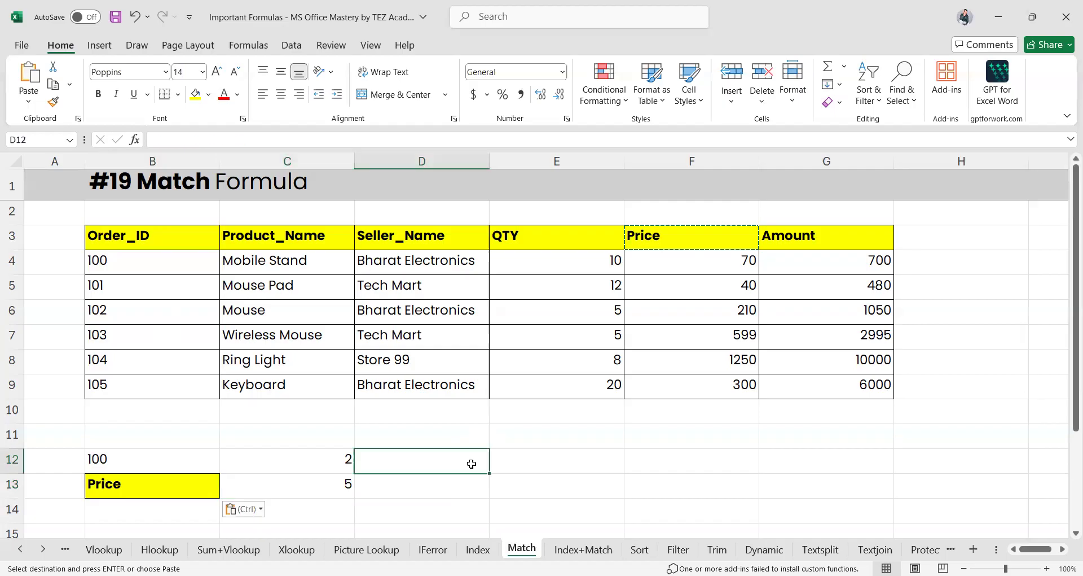
click(557, 466)
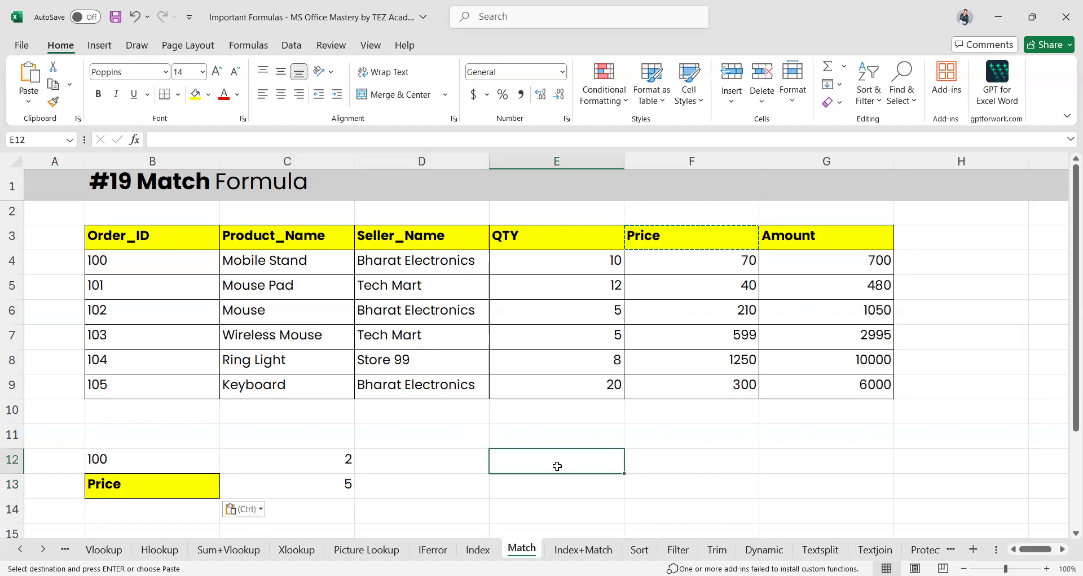
key(Escape)
text(=)
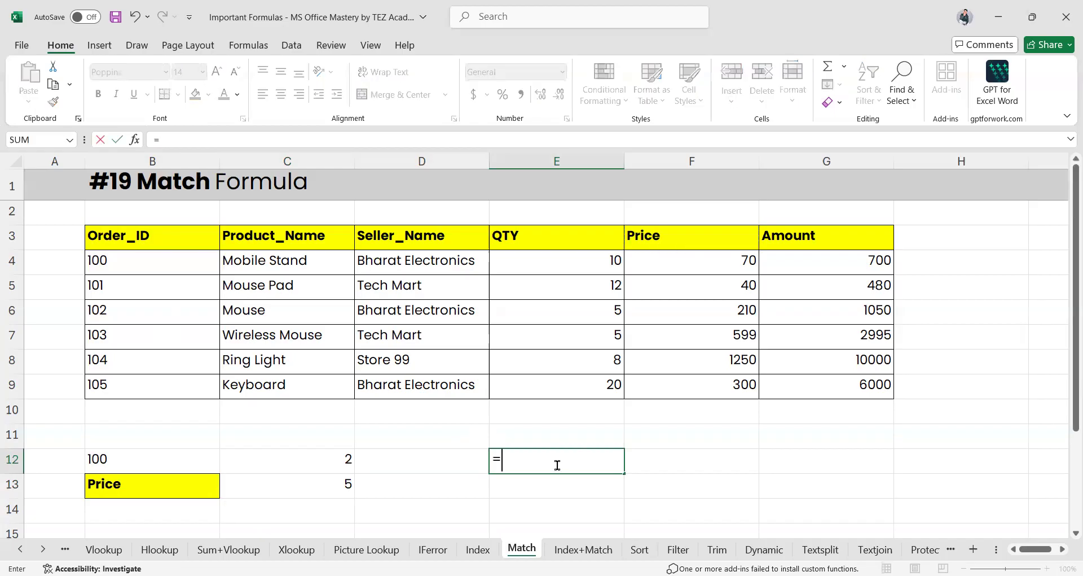
key(BackSpace)
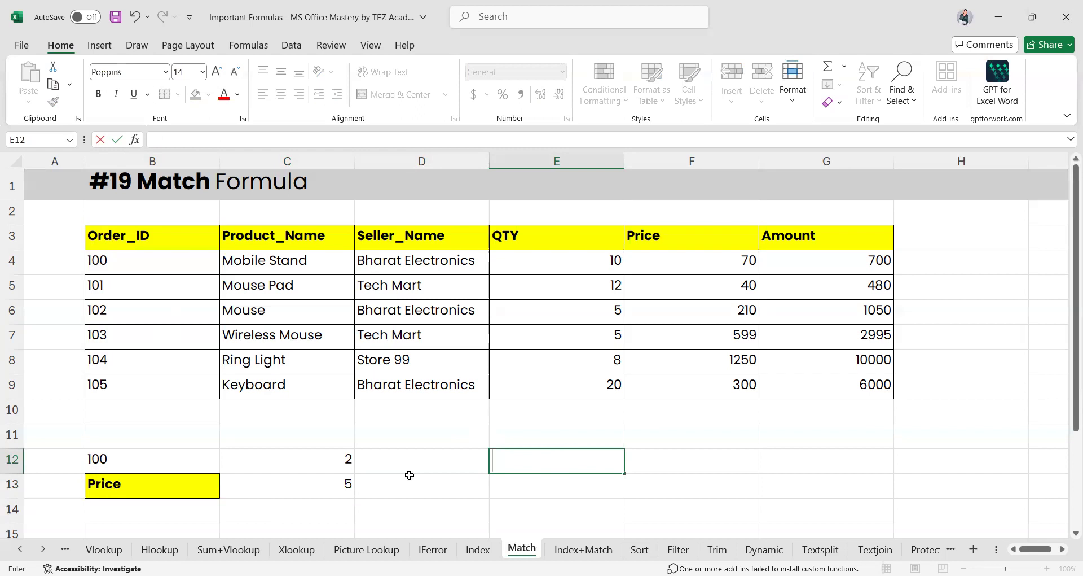
click(410, 478)
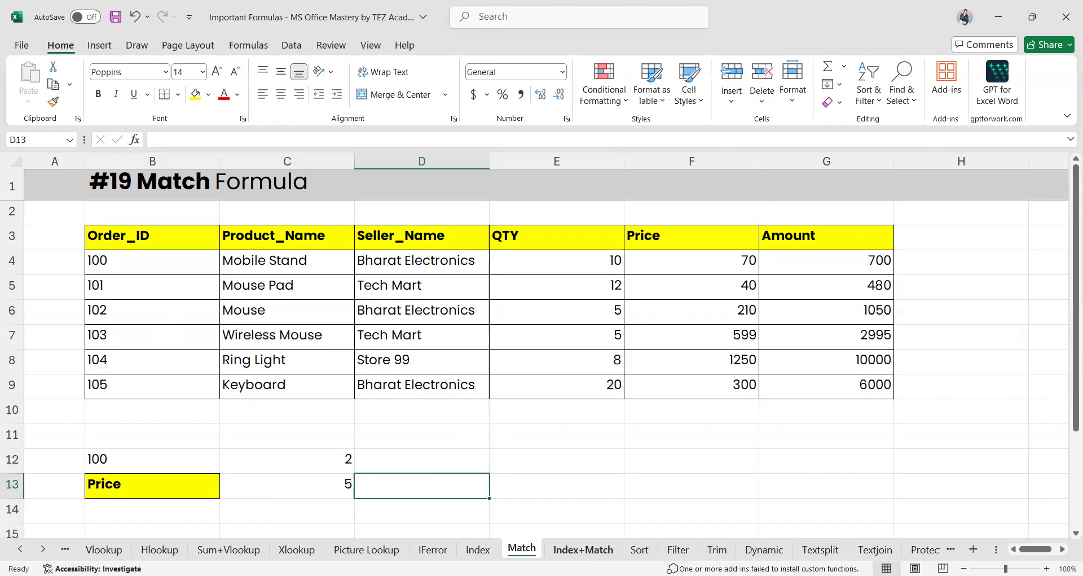
On the Index+Match sheet, begin an INDEX formula in price cell D12 for Order_ID 104
click(583, 549)
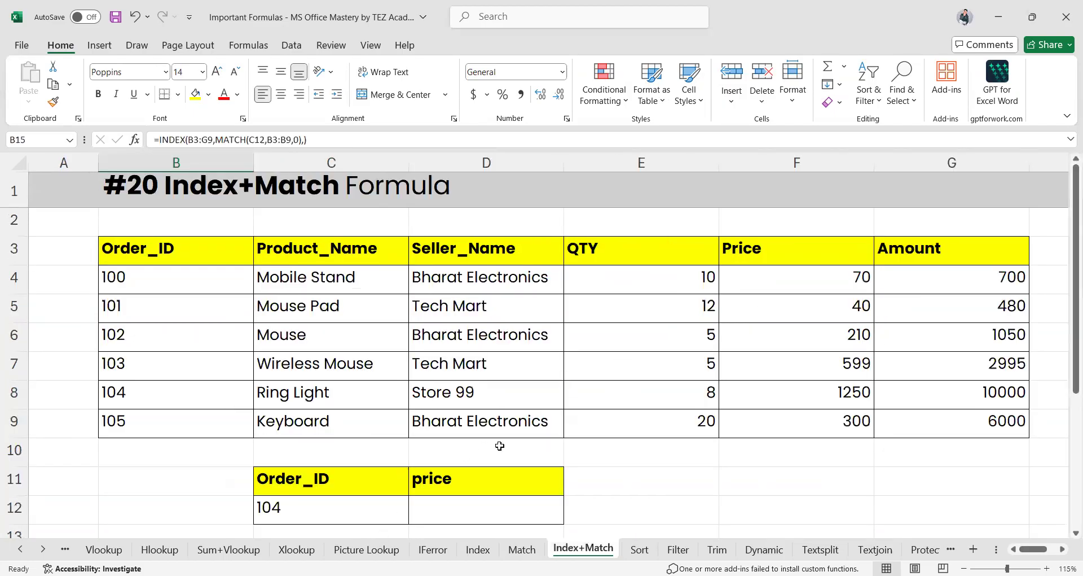
click(442, 507)
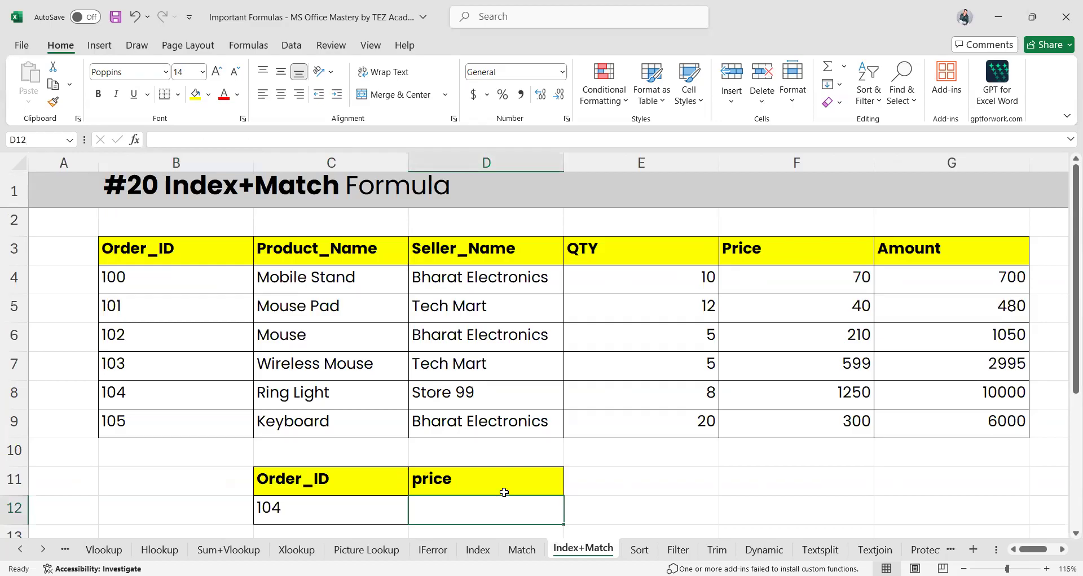
text(=)
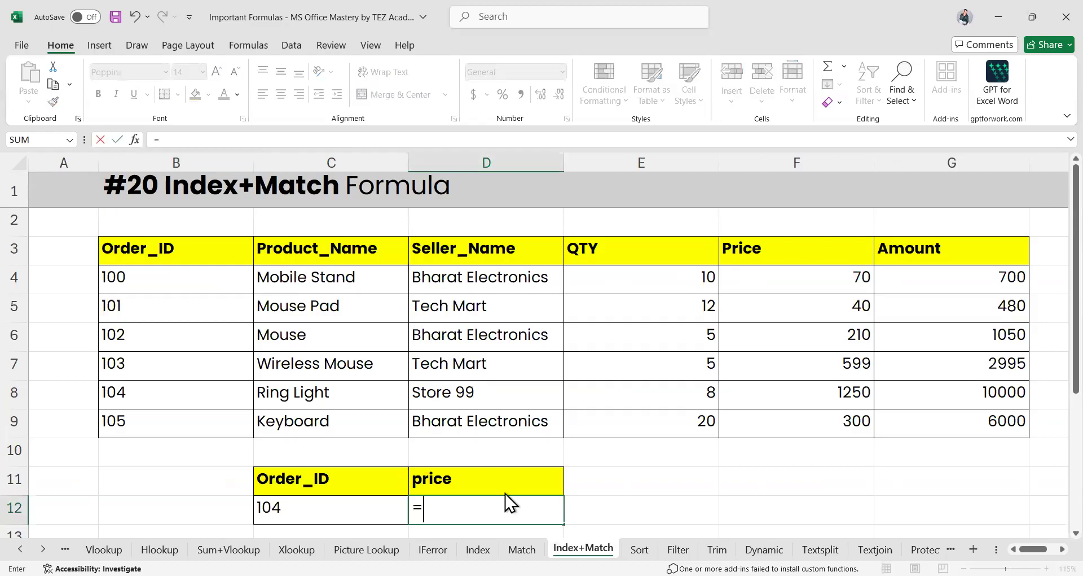
text(inde)
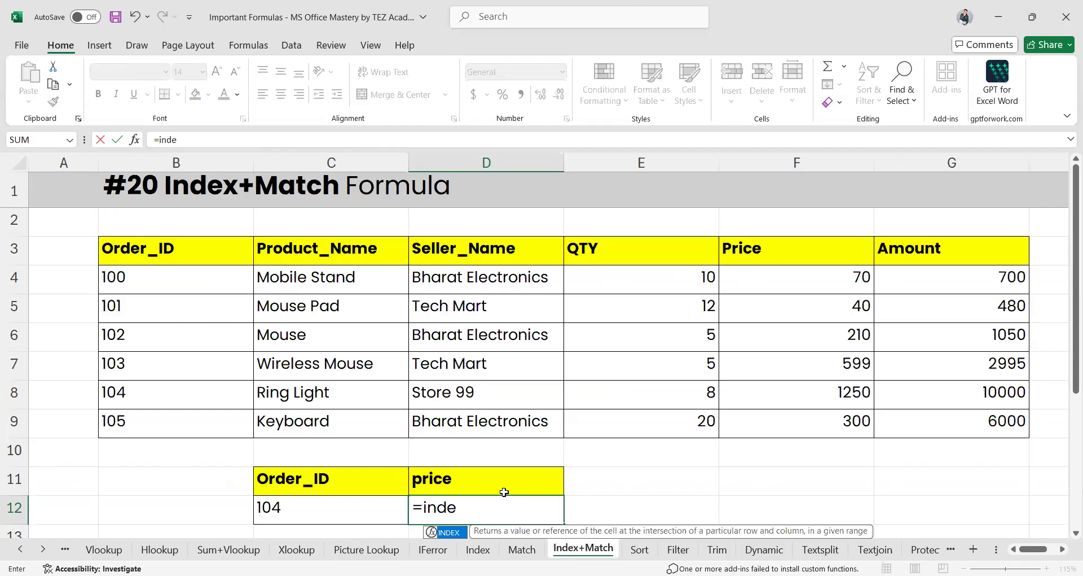
key(Tab)
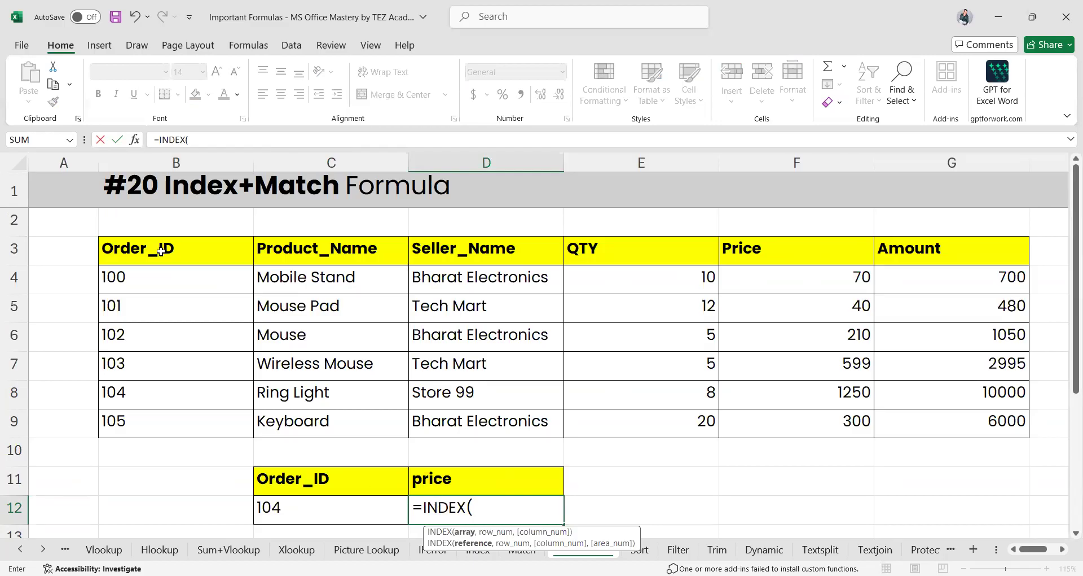
Return the fourth Order_ID (102) in D12 with INDEX over B3:B9, then clear it and restart
drag(161, 252, 158, 282)
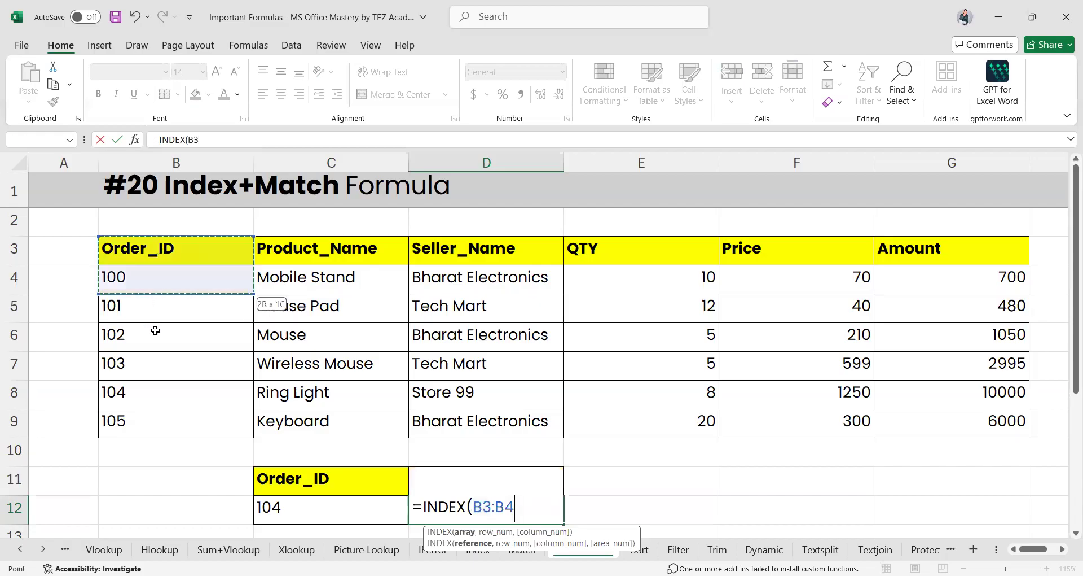
drag(149, 448, 150, 424)
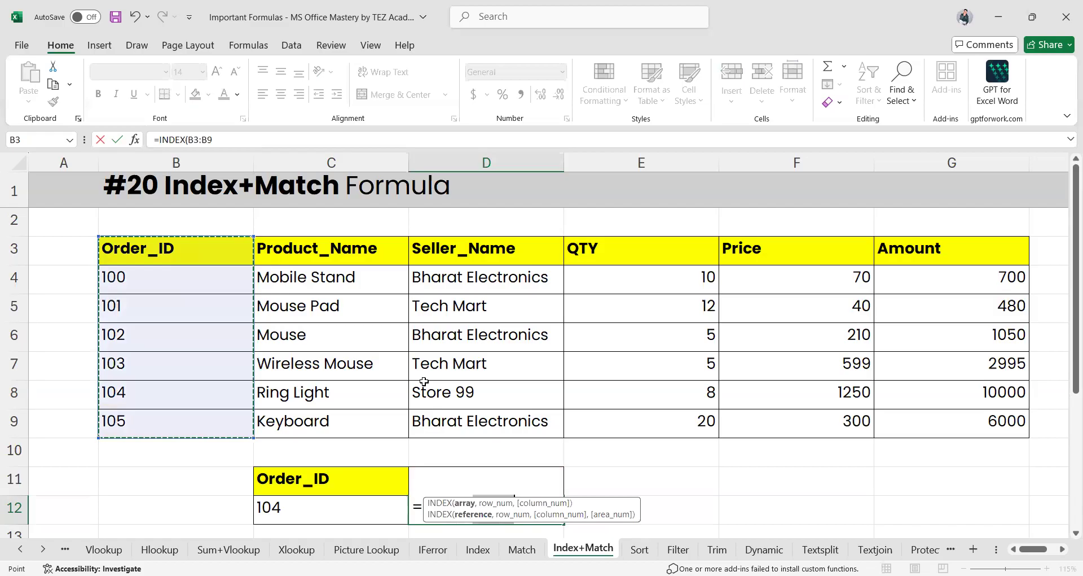
text(,4)
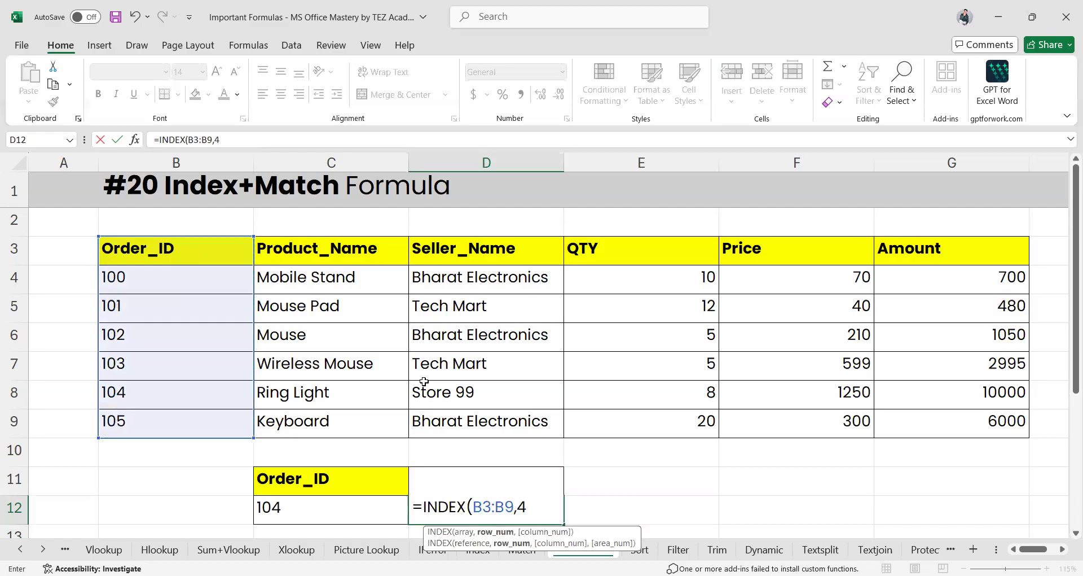
text(,)
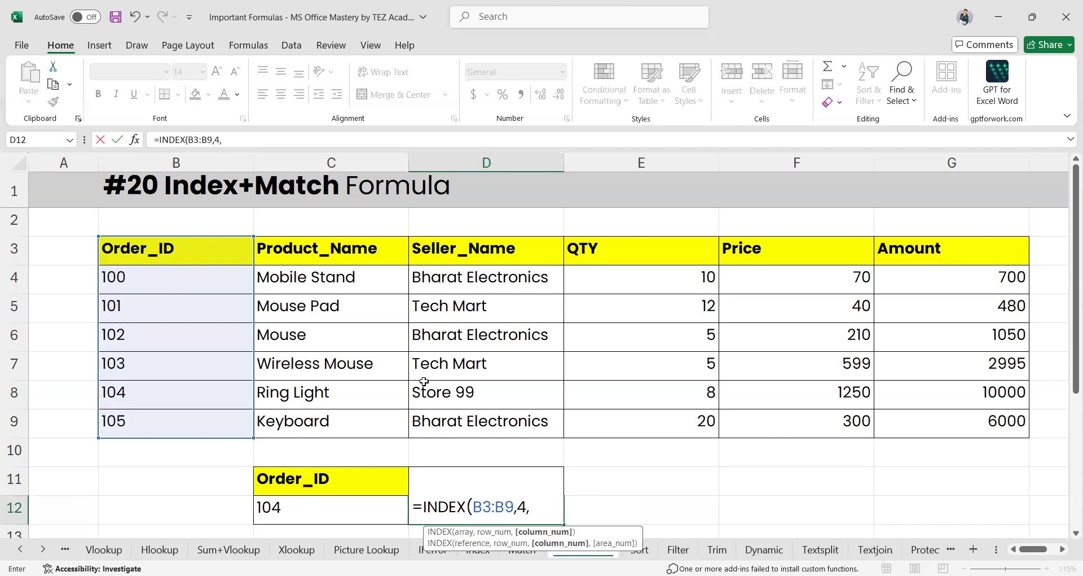
text(,)
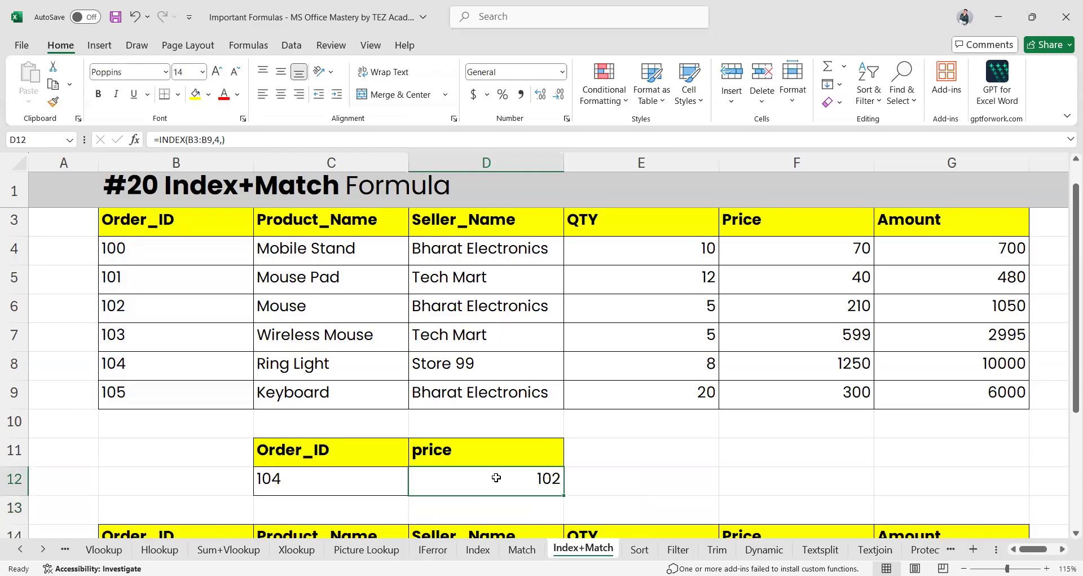
key(Delete)
text(in)
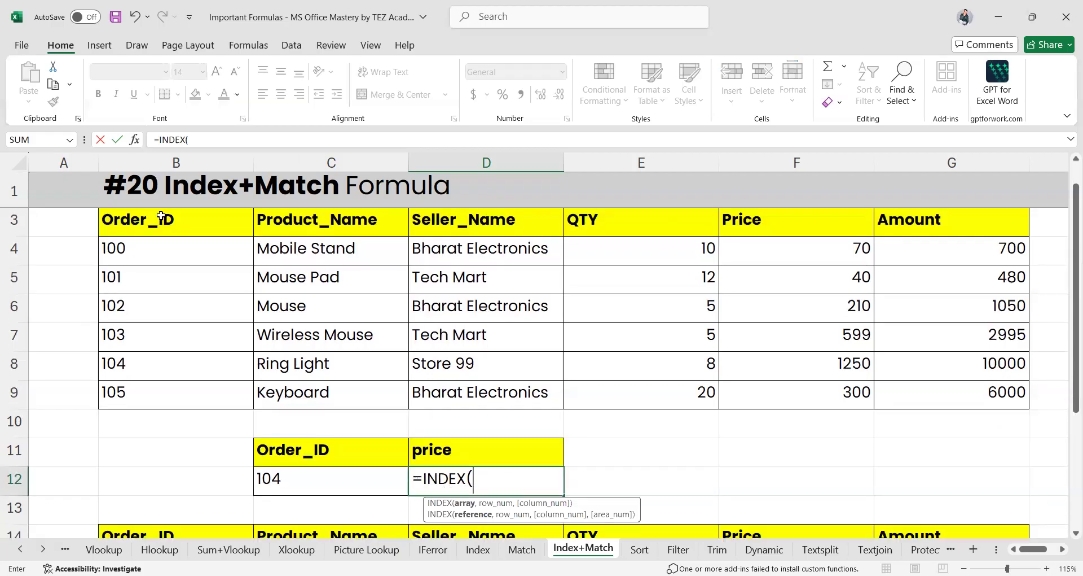
drag(160, 219, 164, 251)
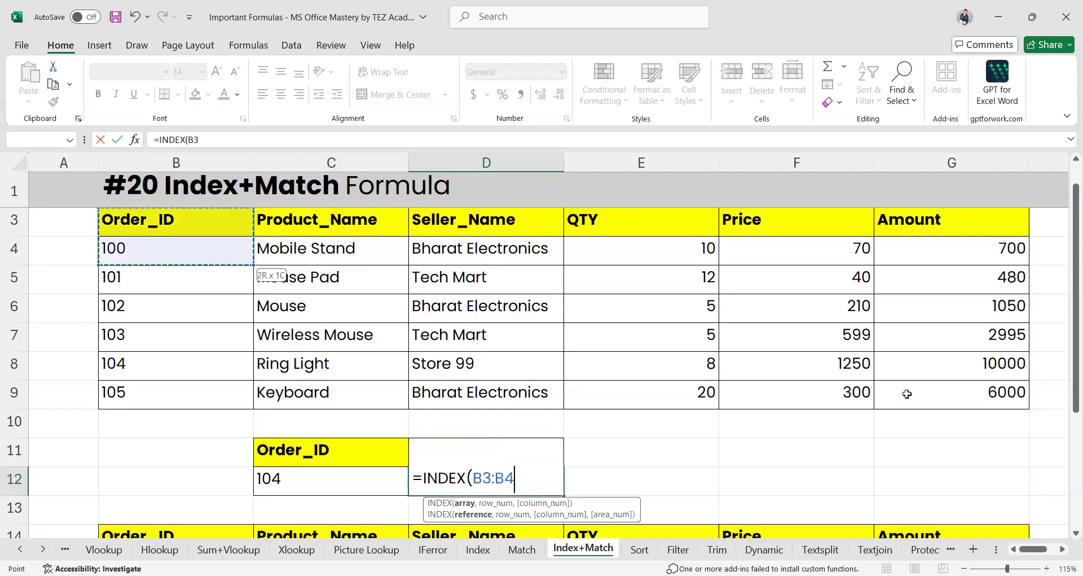
drag(907, 393, 930, 396)
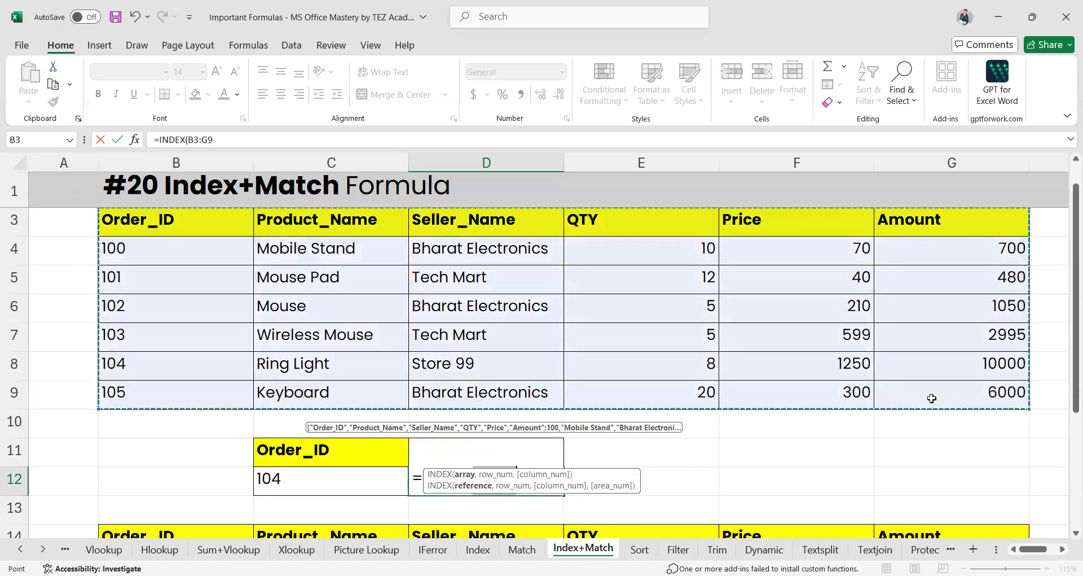
scroll(528, 413, up, 1)
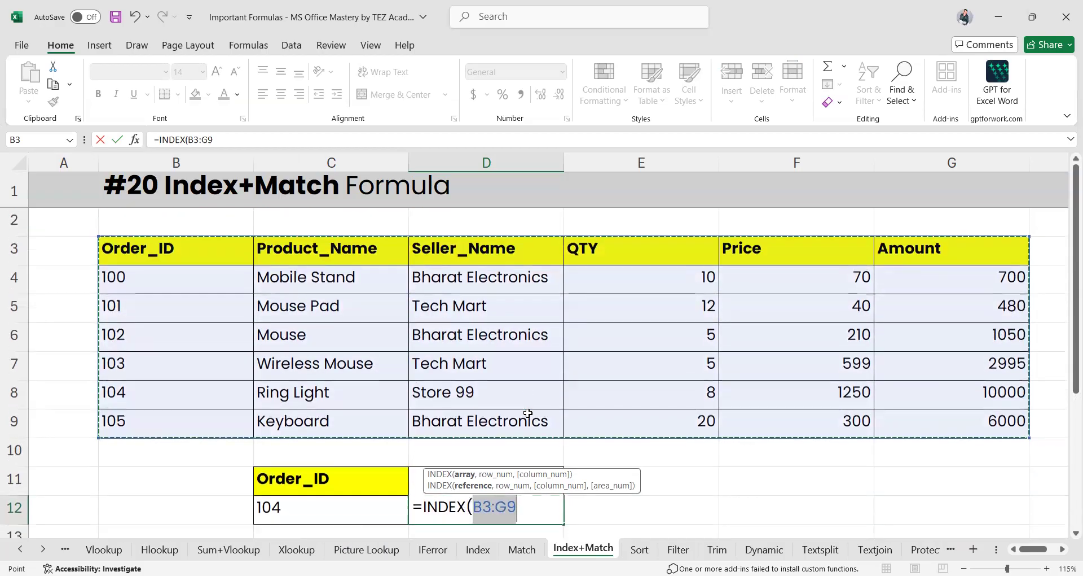
text(,)
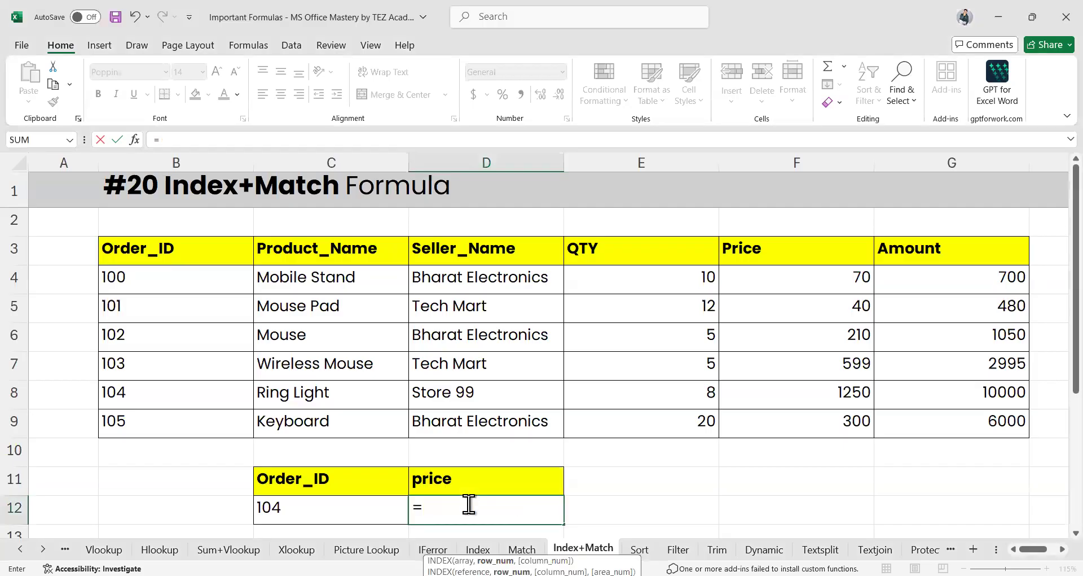
Enter =INDEX(F3:F9,MATCH(C12,B3:B9,0),) in D12 to fetch the price for C12's Order_ID
text(inde)
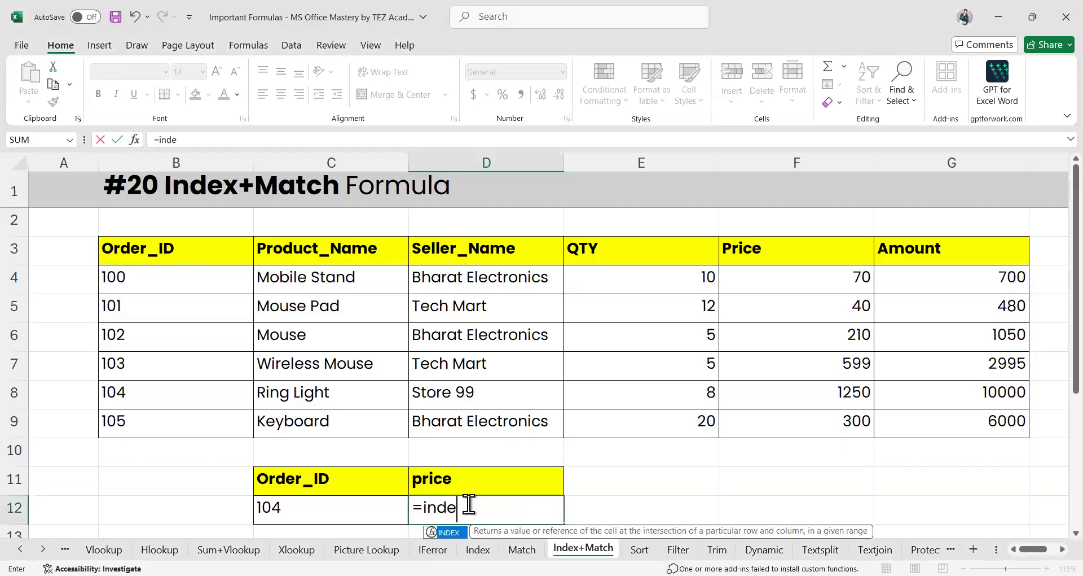
key(Tab)
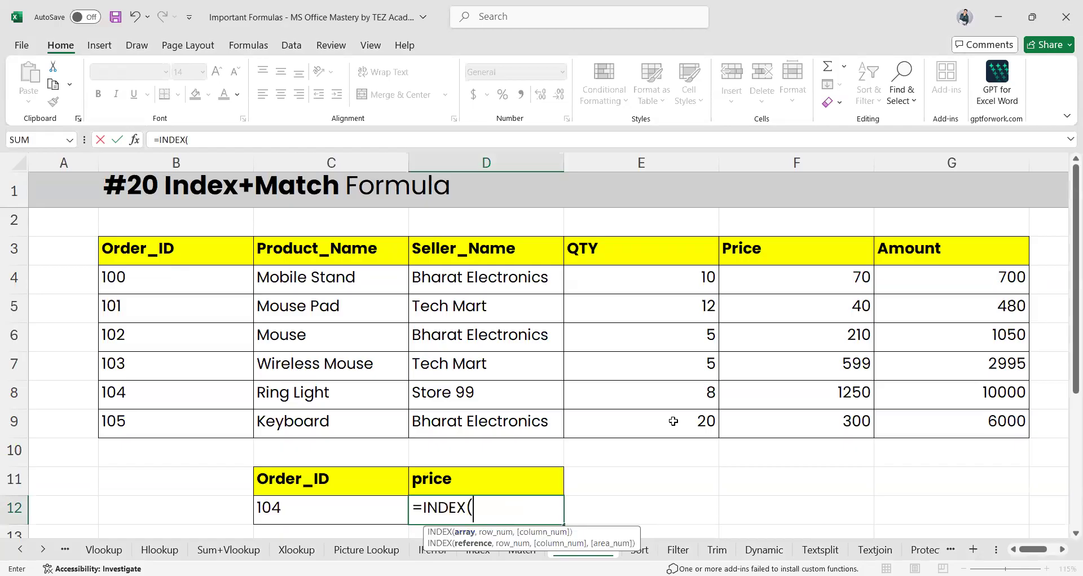
drag(794, 242, 794, 278)
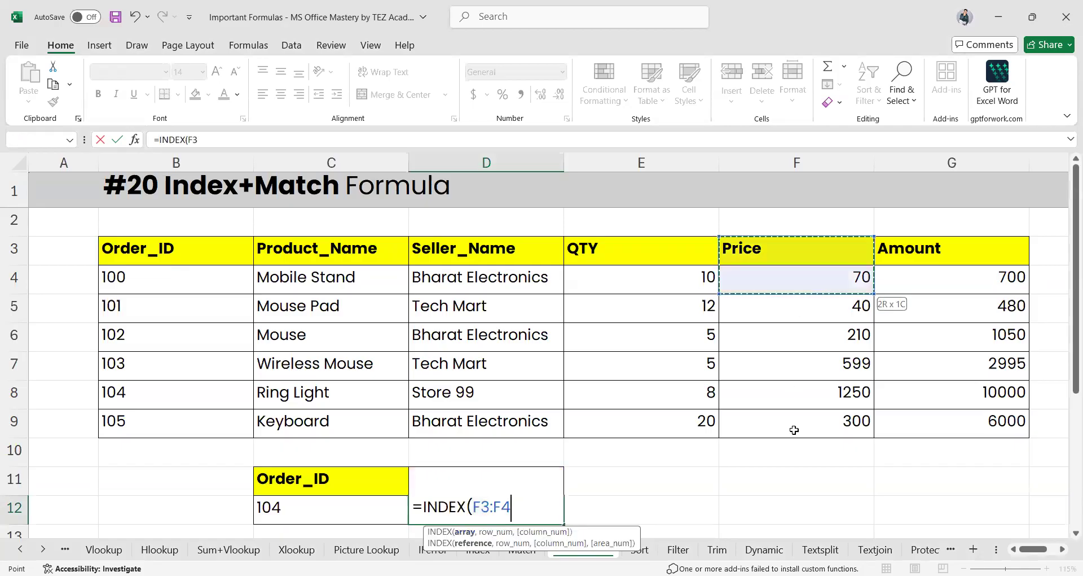
drag(794, 430, 793, 428)
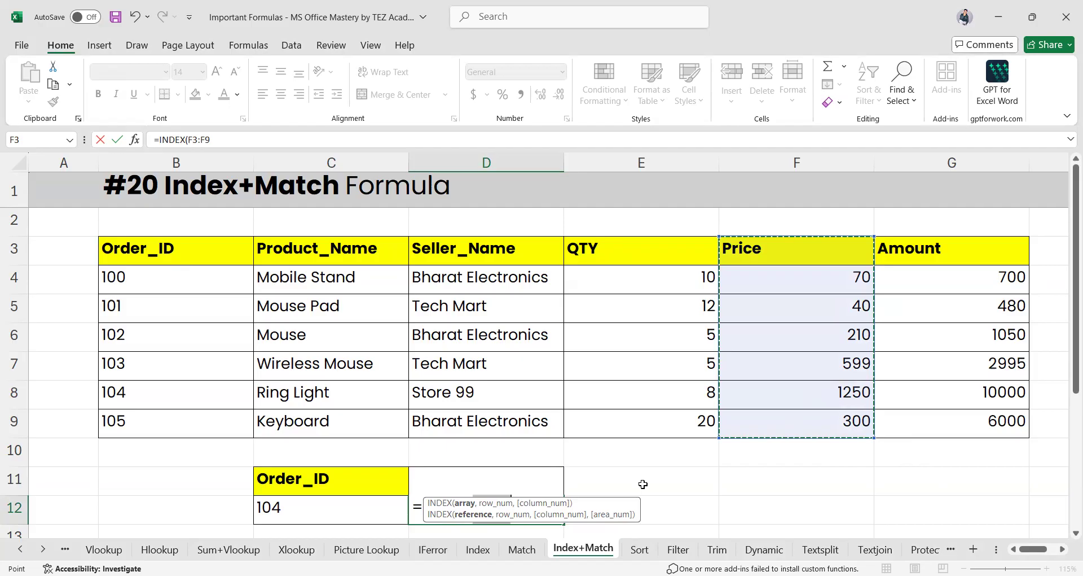
text(,)
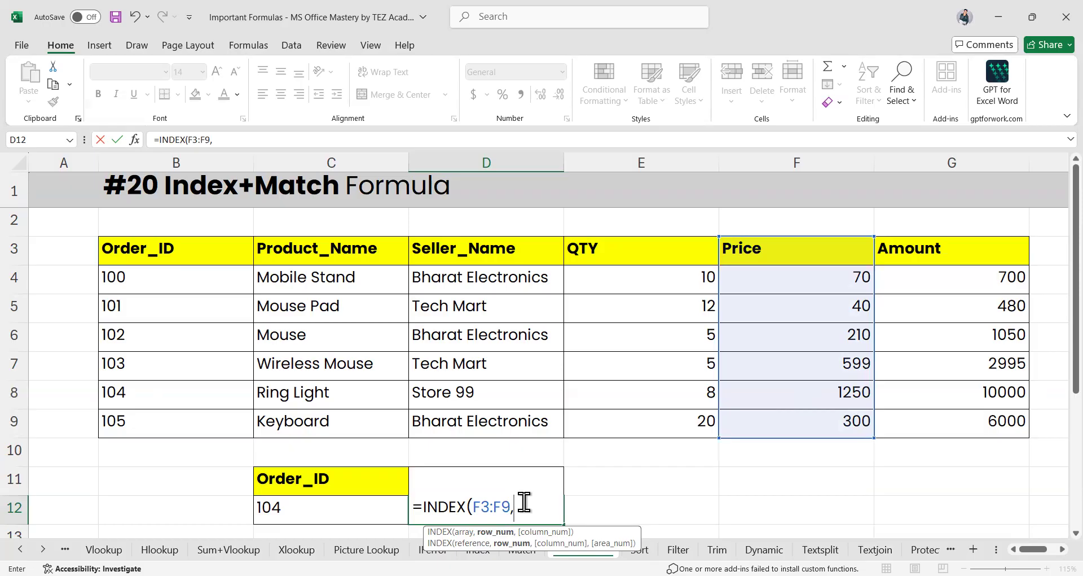
text(mat)
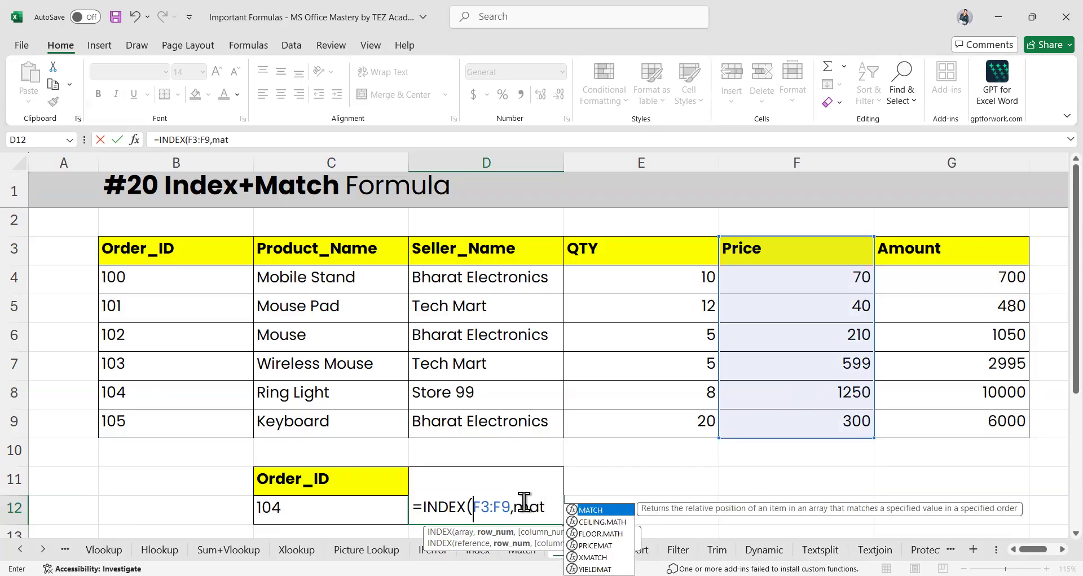
key(Tab)
click(313, 506)
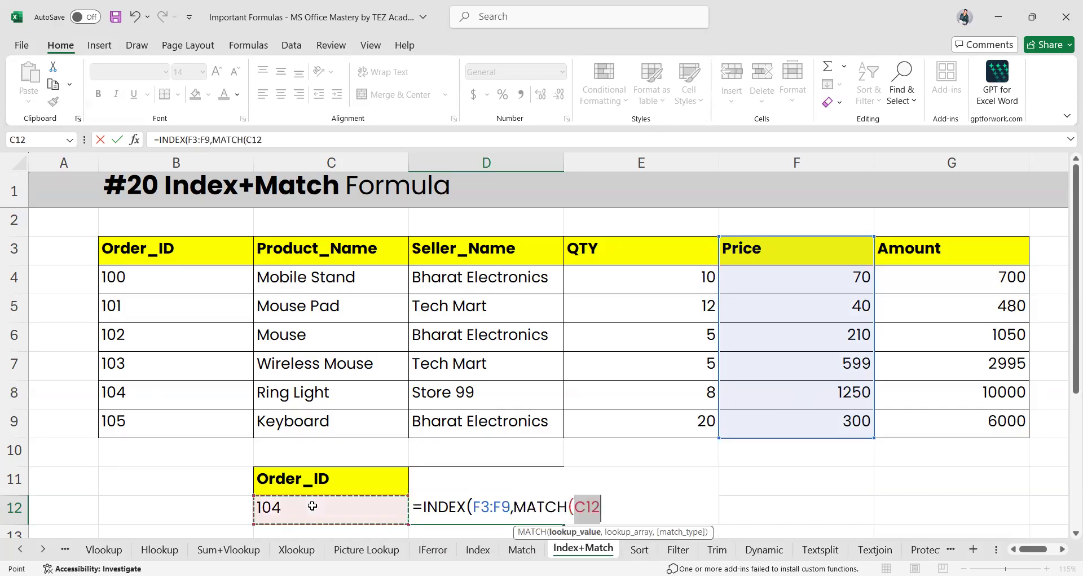
text(,)
drag(164, 248, 163, 421)
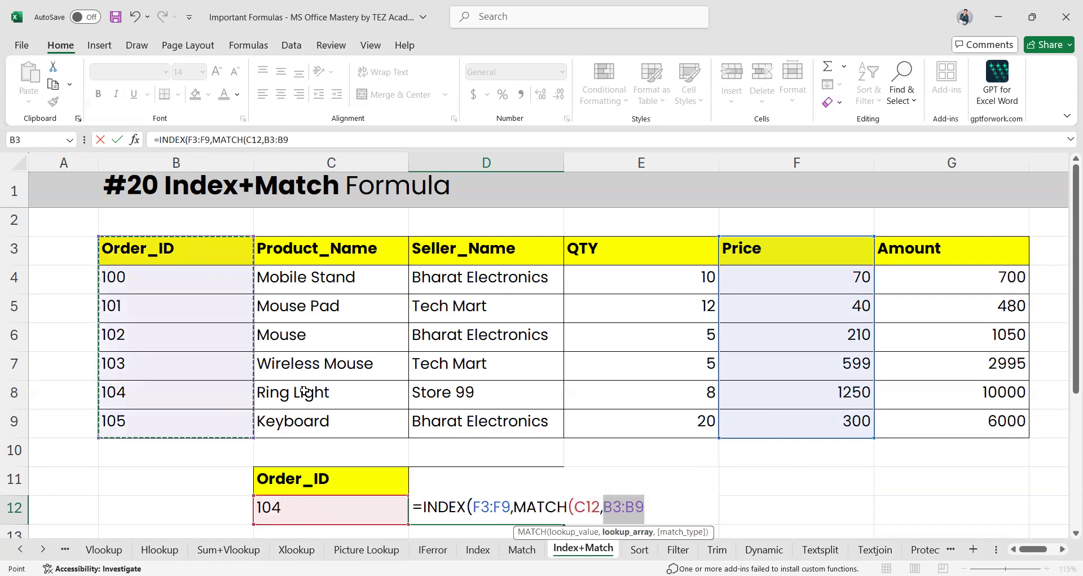
text(,)
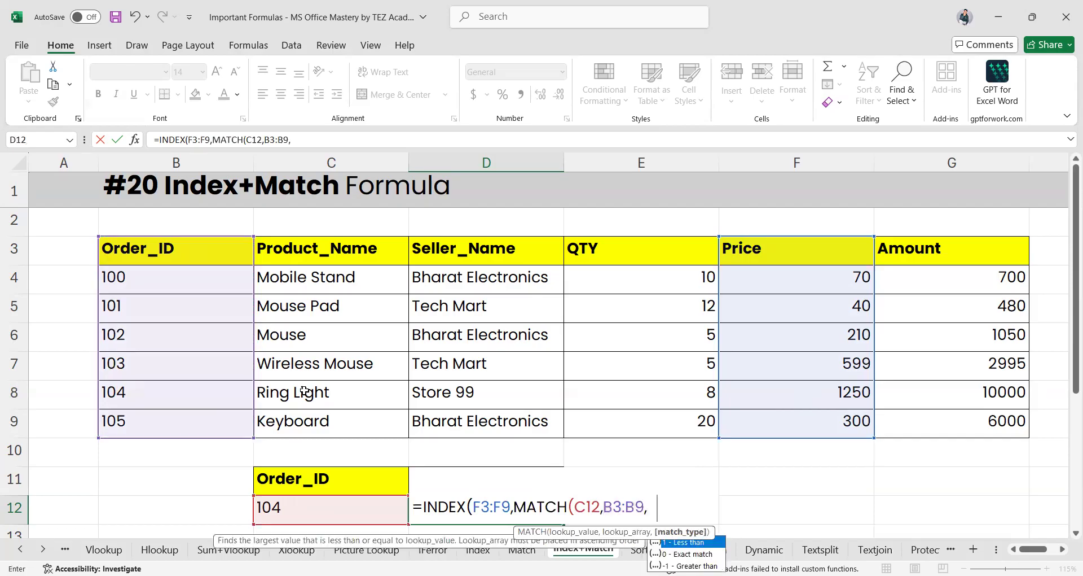
text(0))
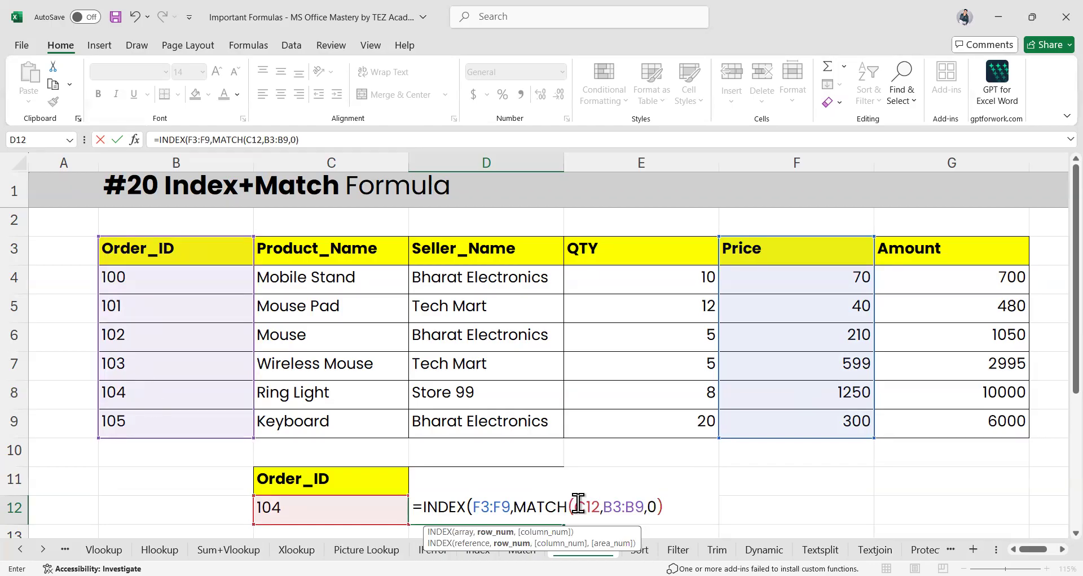
text(,)
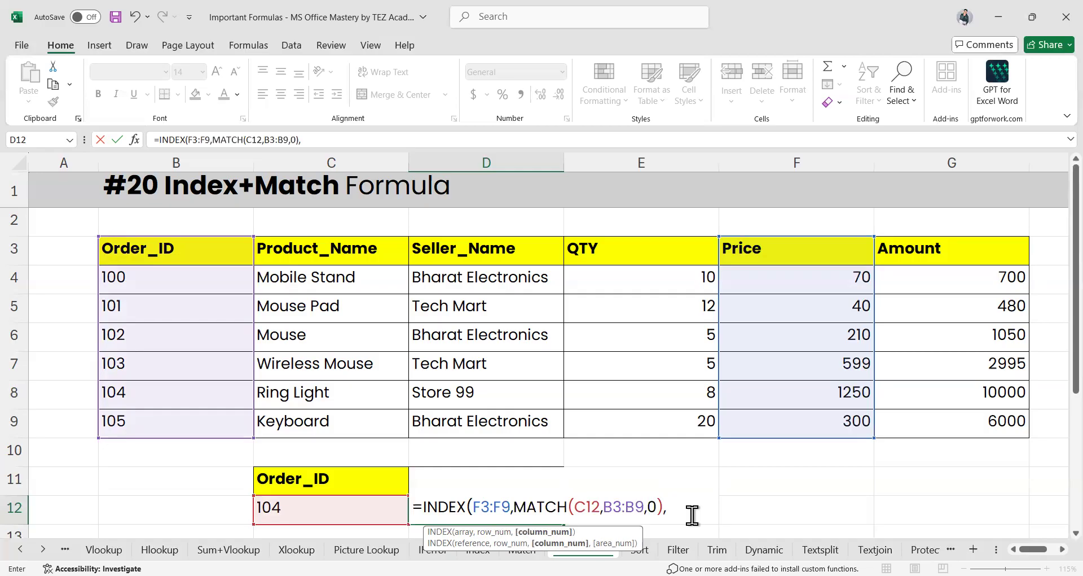
text())
key(Return)
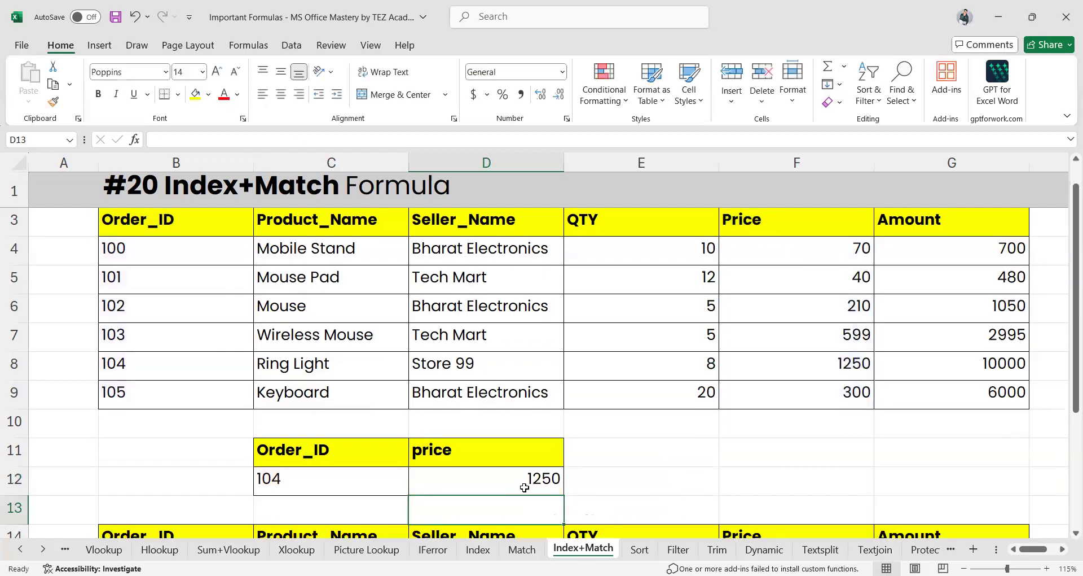
Change the Order_ID in C12 to 105 so D12 shows price 300, then begin an INDEX formula in E12
click(511, 474)
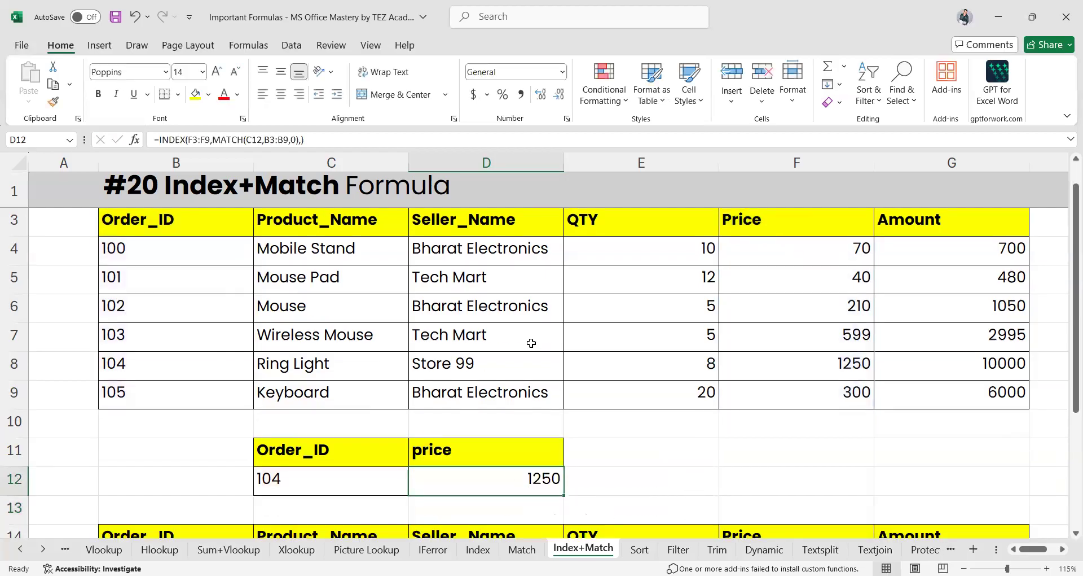
click(12, 364)
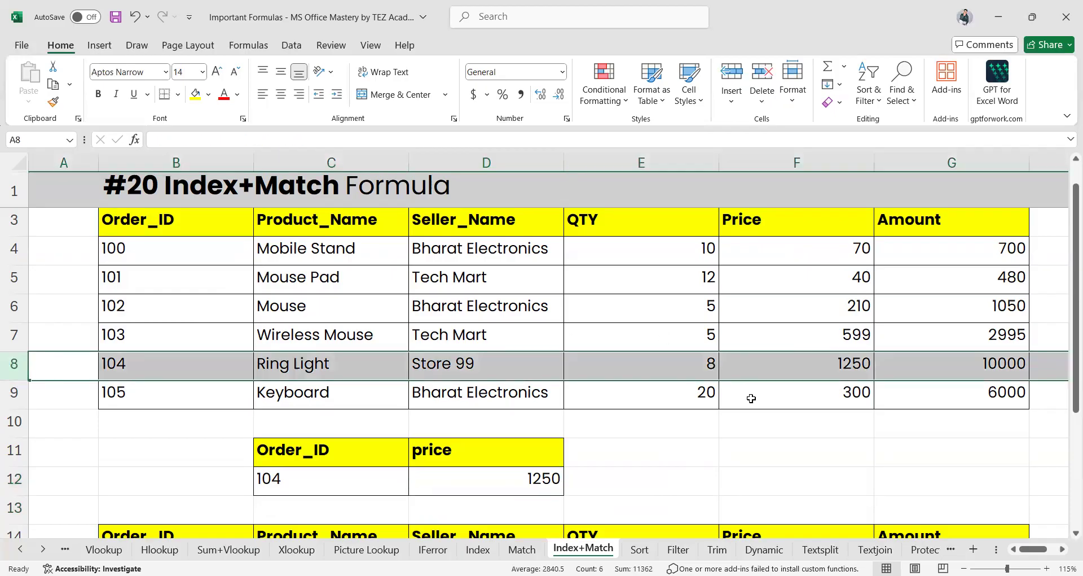
click(304, 479)
text(105)
key(Return)
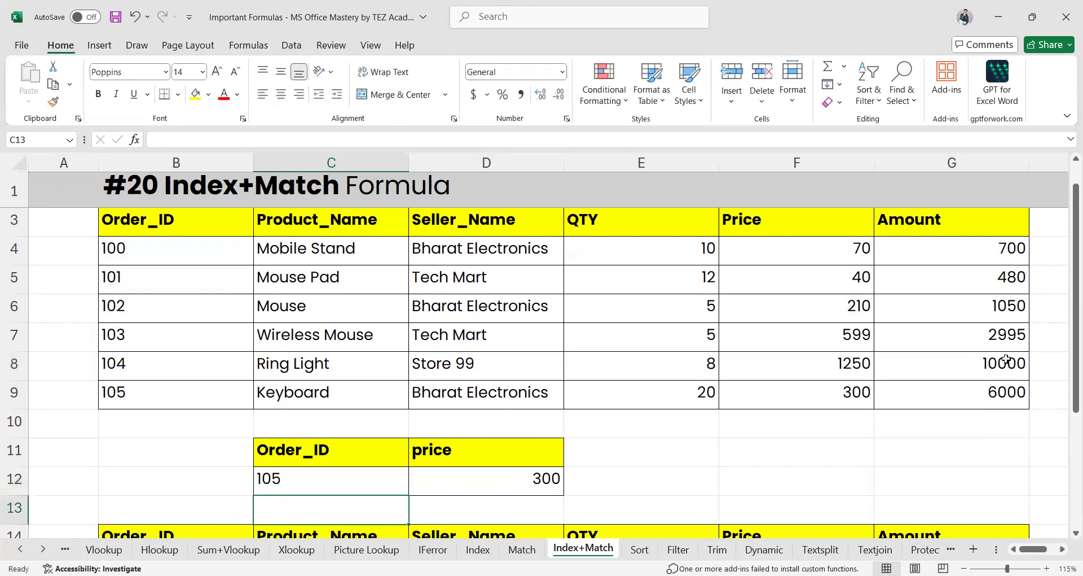
click(854, 395)
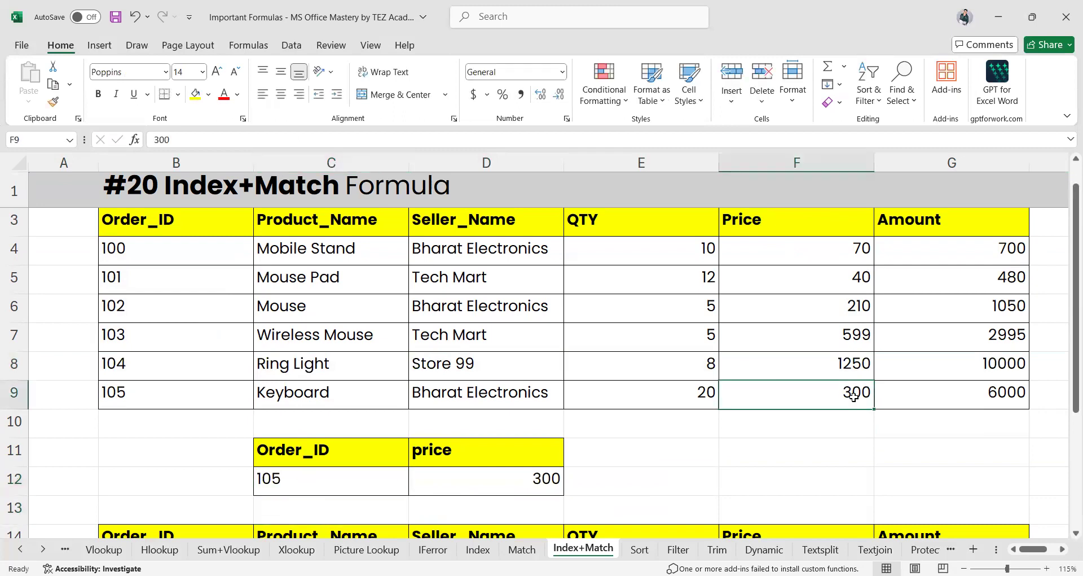
click(503, 479)
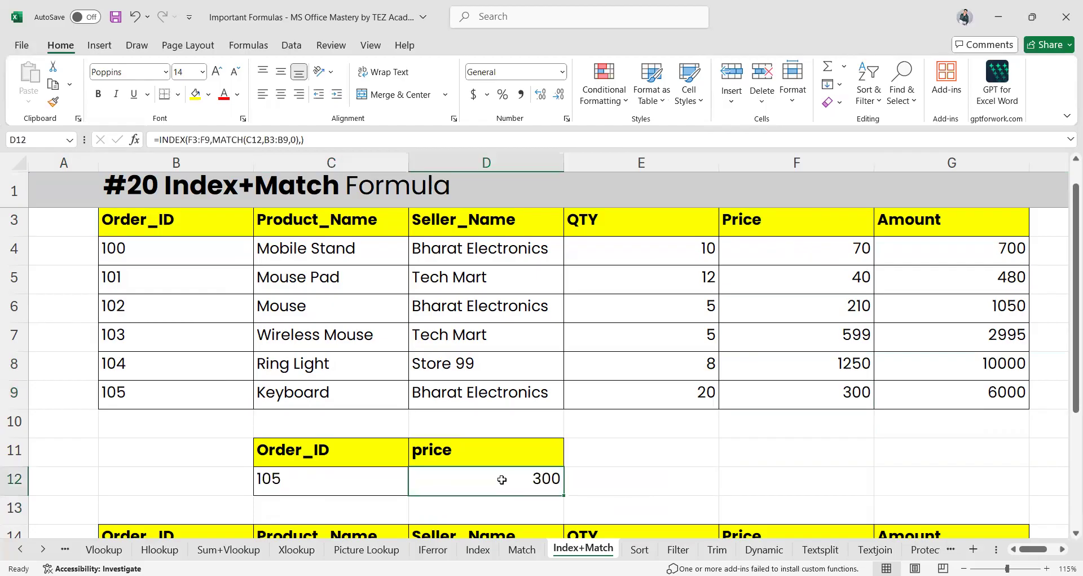
click(624, 489)
text(=)
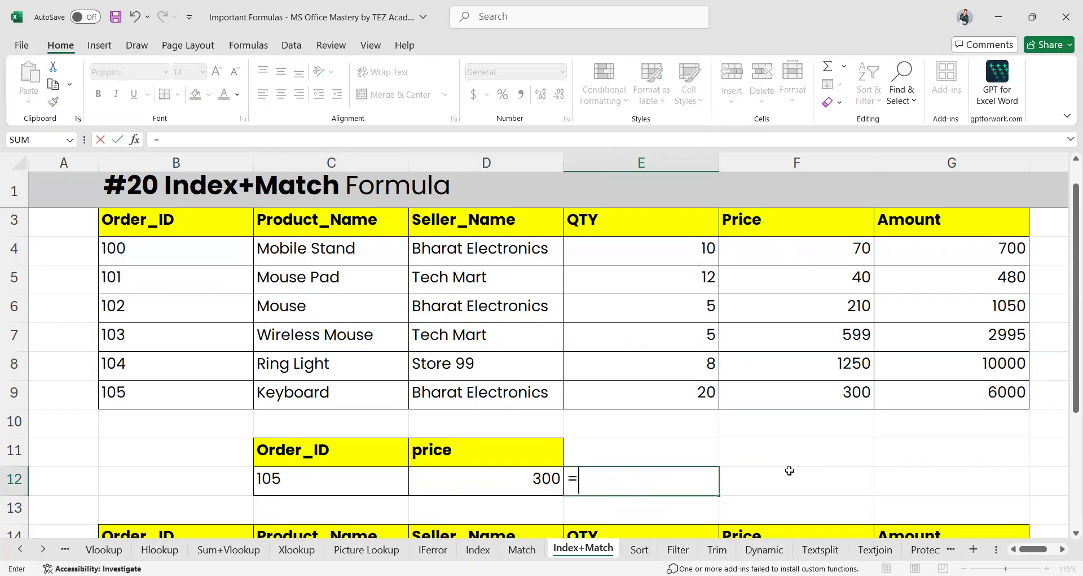
text(INDEX()
Complete E12 as =INDEX(F3:F9,5,) so it returns the fifth price, 599, and compare with row 7
drag(764, 222, 790, 251)
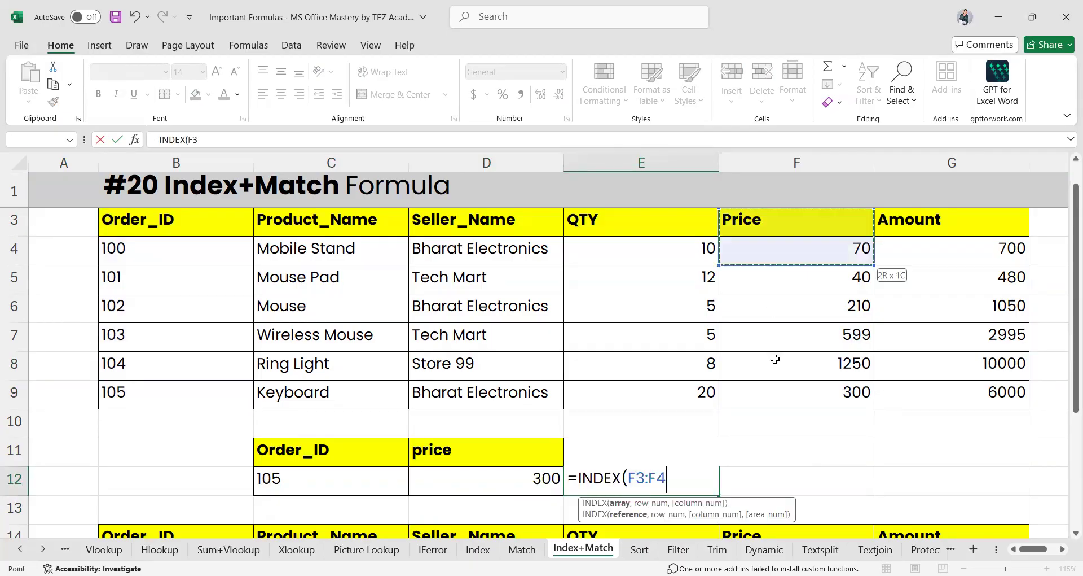
drag(773, 385, 773, 384)
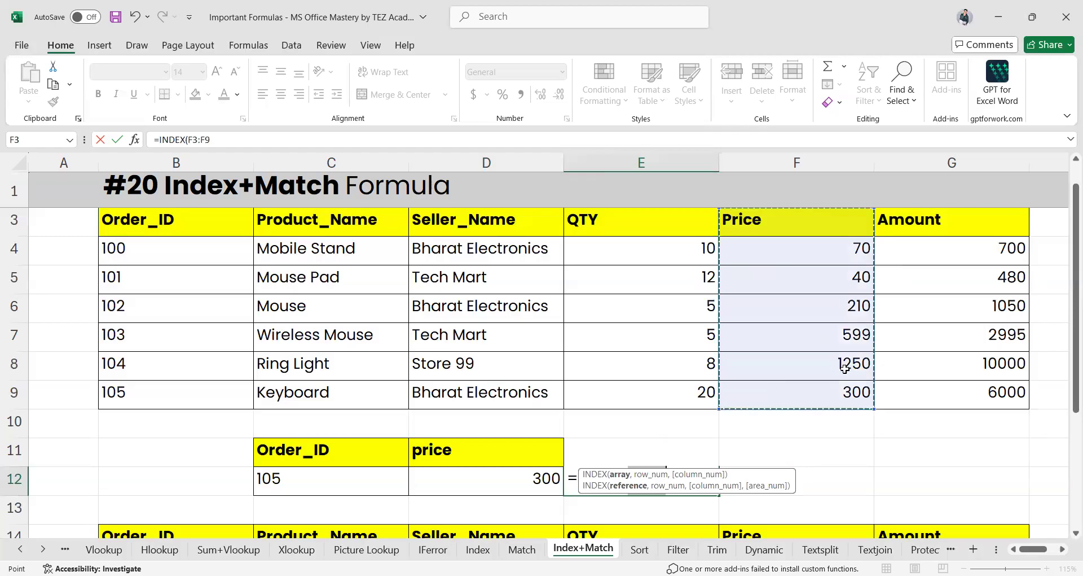
text(,)
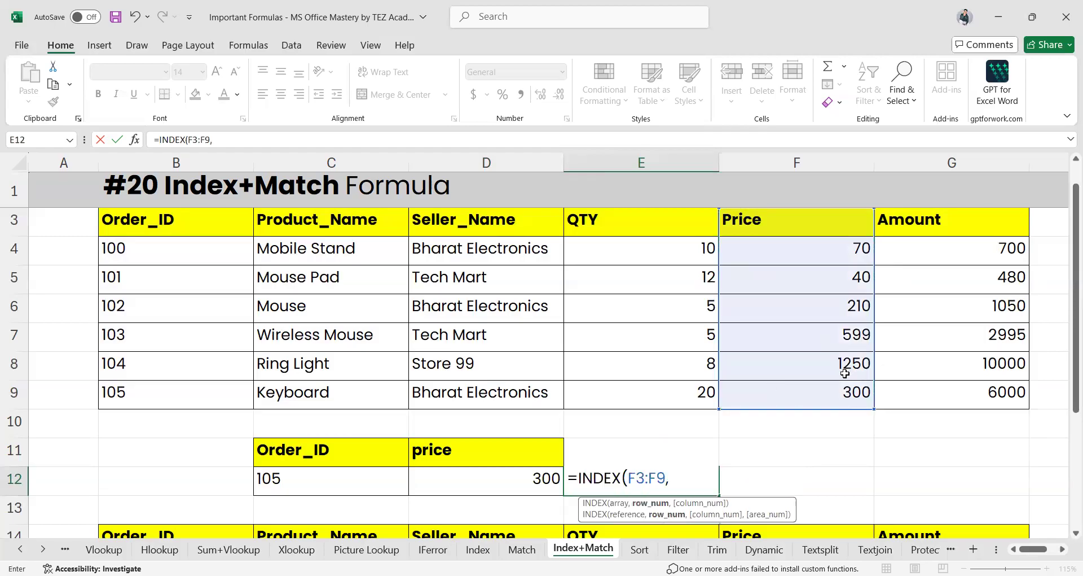
text(5,)
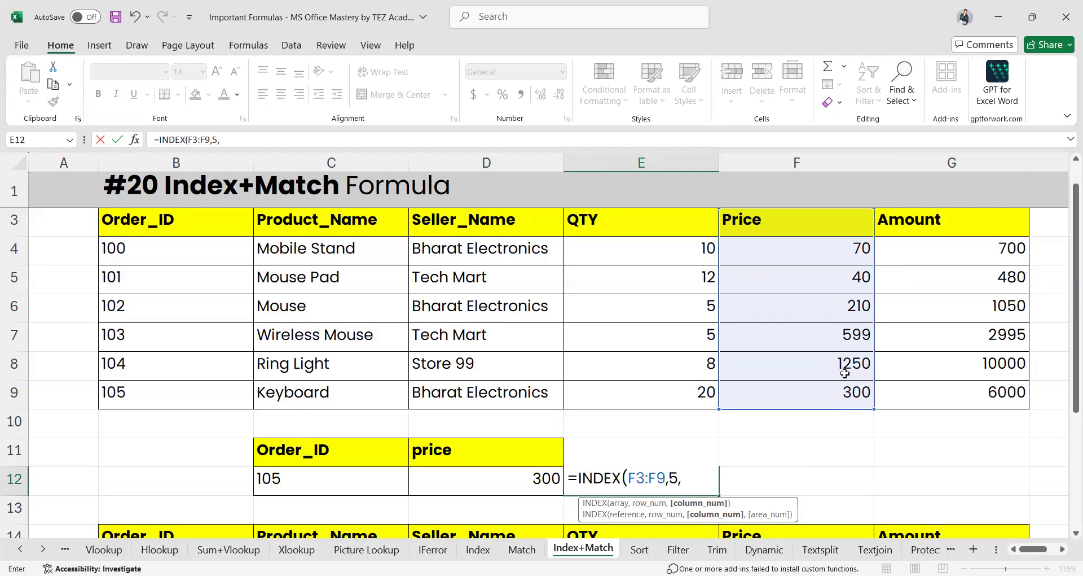
key(Return)
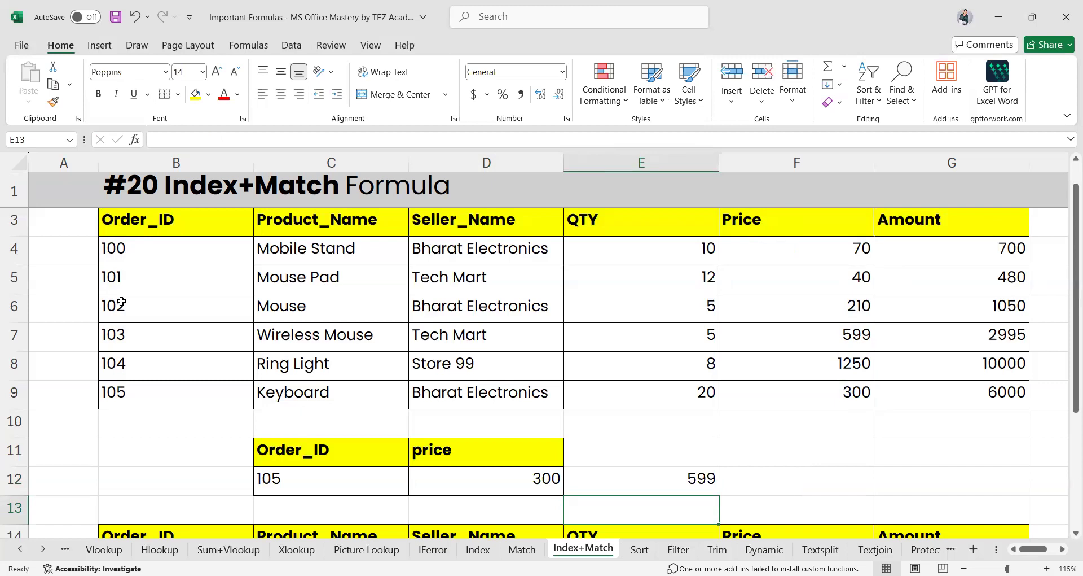
click(10, 337)
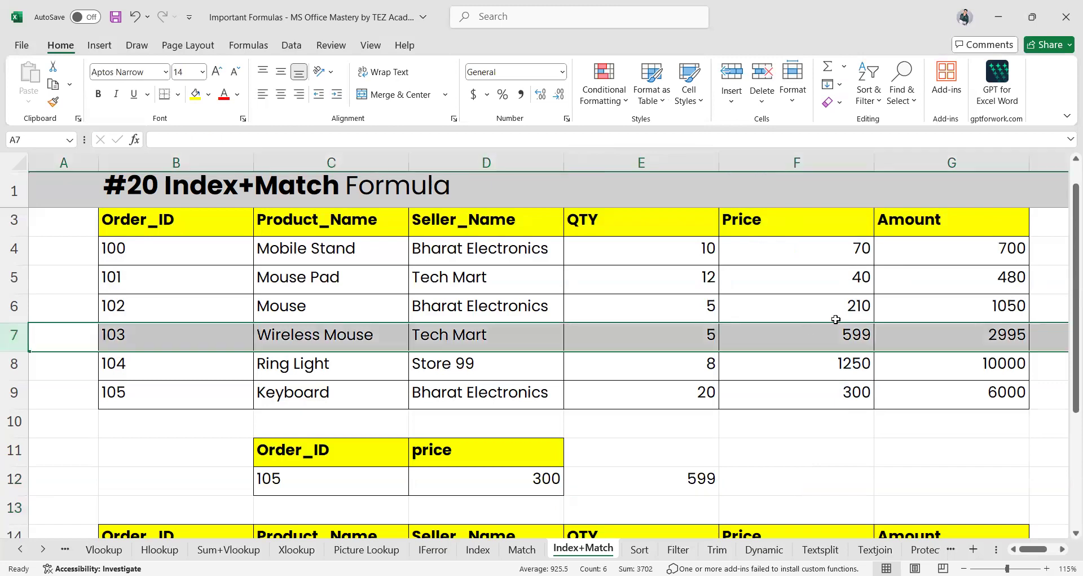
Clear the test formula in E12 and set C12 to Order_ID 100 so D12 shows price 70
click(696, 485)
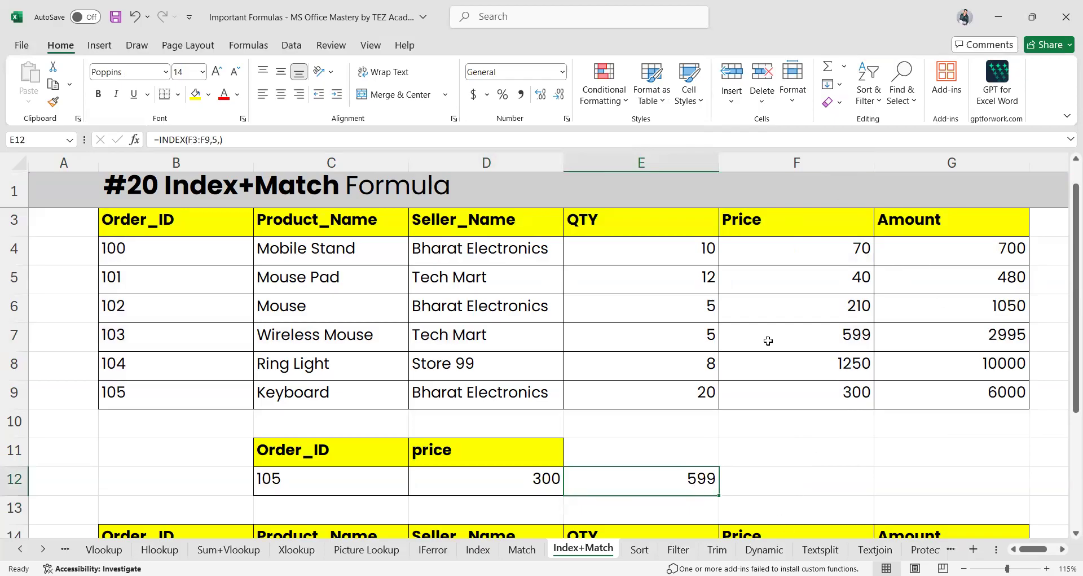
click(294, 485)
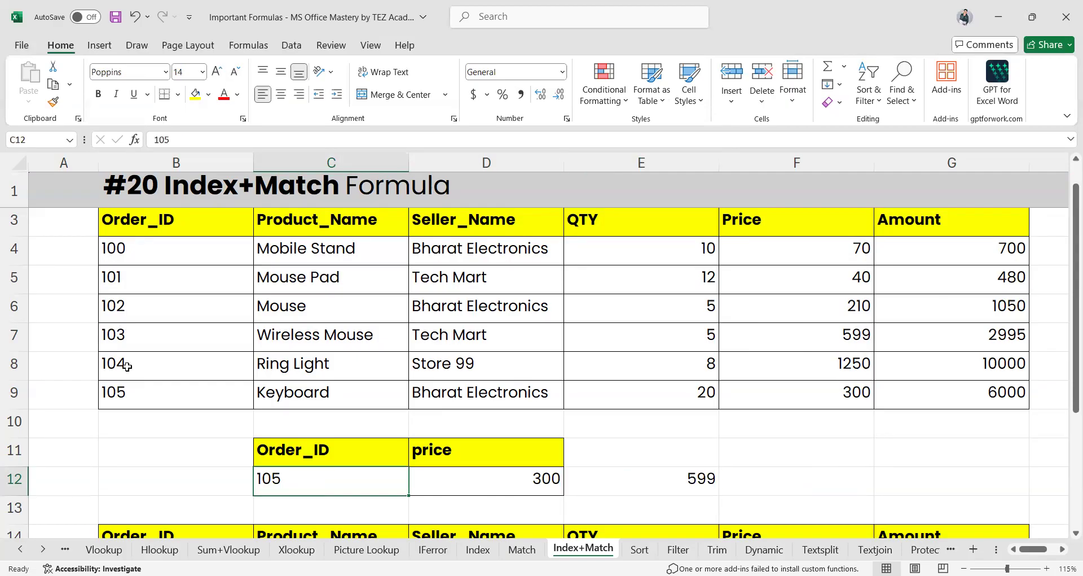
click(675, 474)
key(BackSpace)
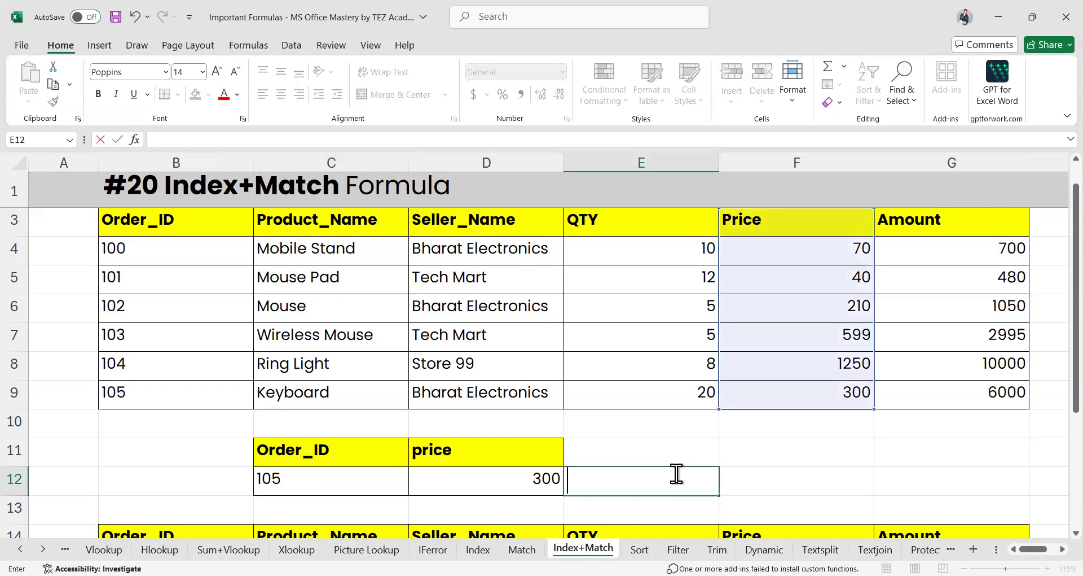
click(294, 481)
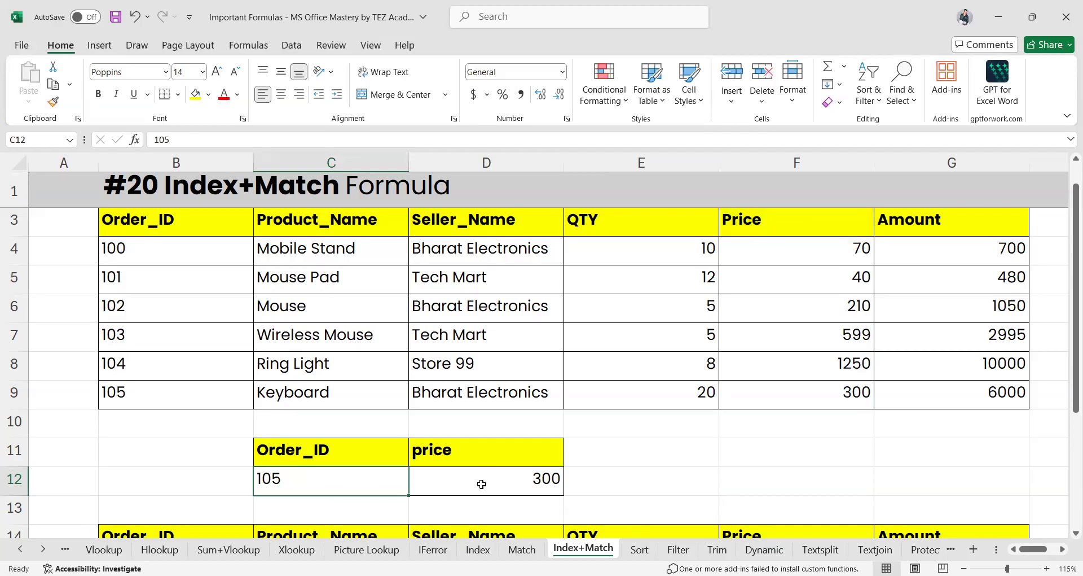
text(100)
key(Return)
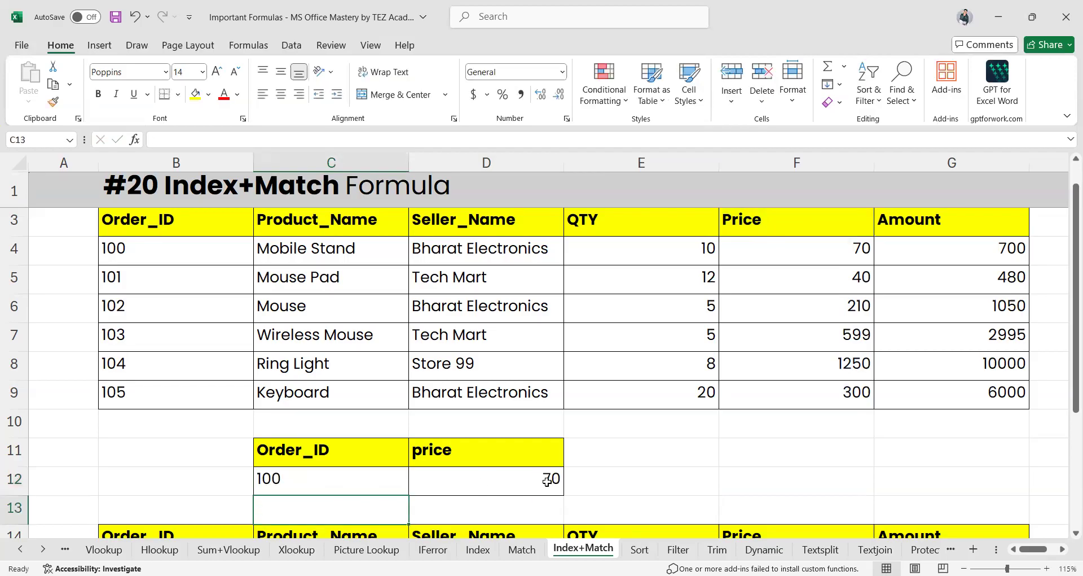
click(547, 480)
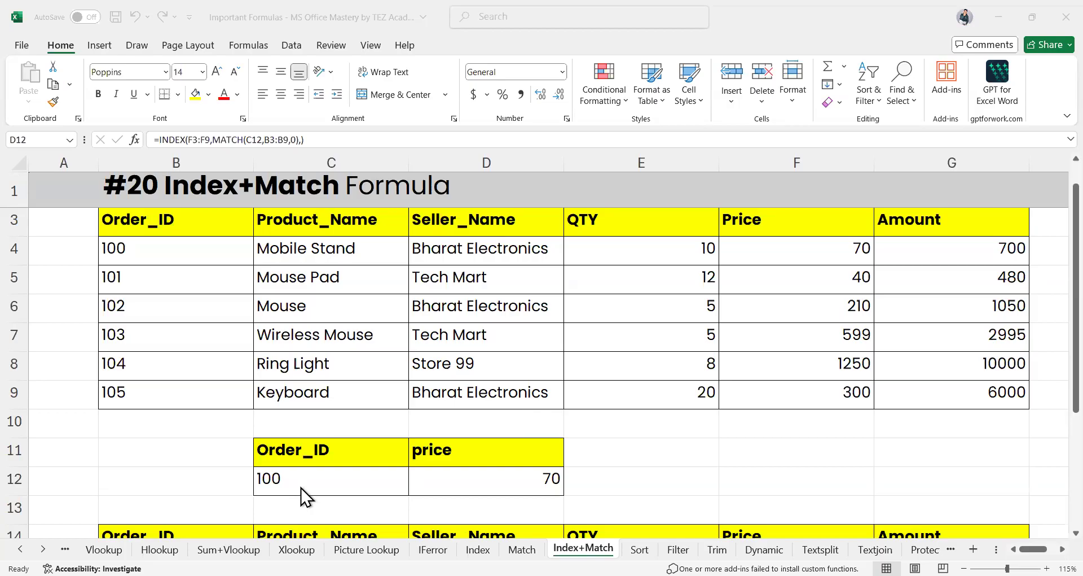
click(418, 486)
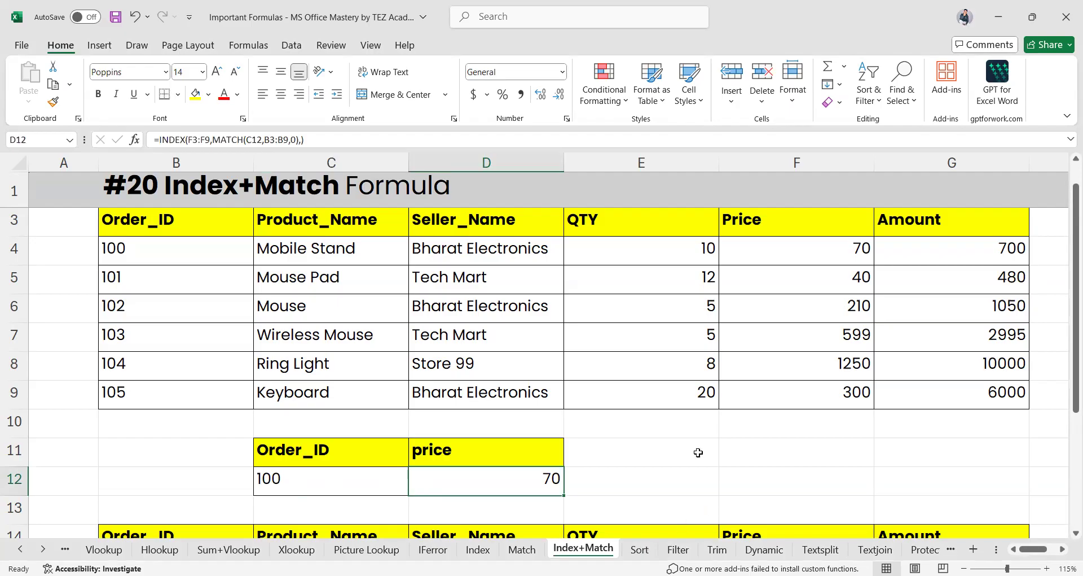
Copy the Product_Name header from C3 into F11
click(752, 451)
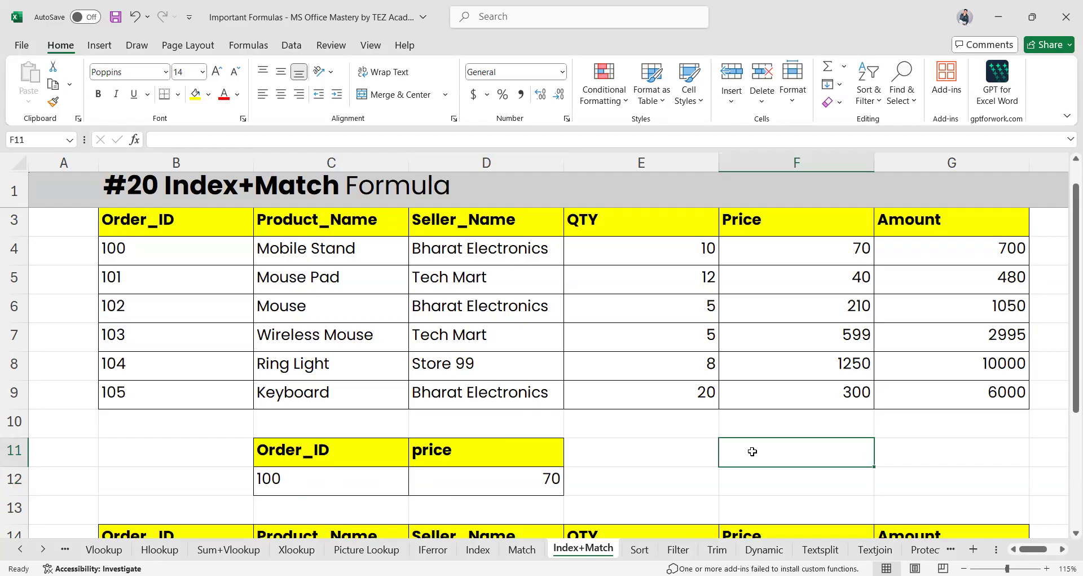
click(297, 224)
key(ctrl+c)
click(771, 458)
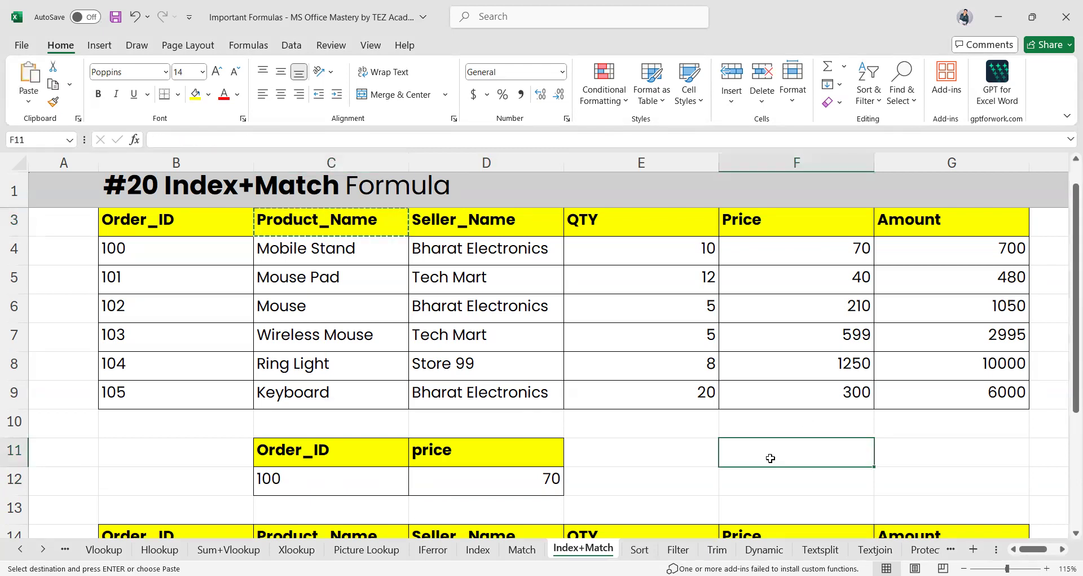
key(ctrl+v)
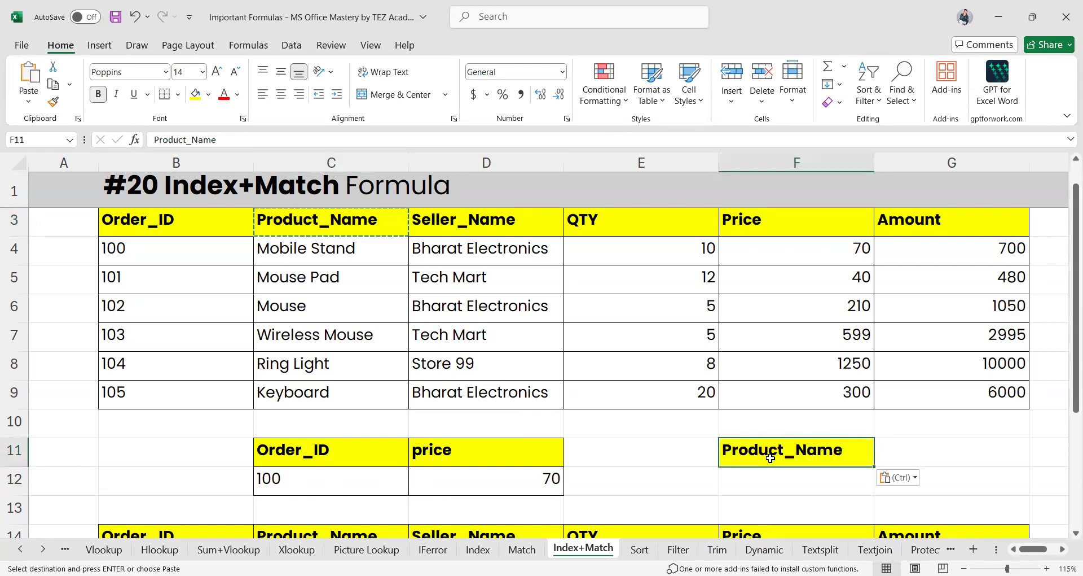
Copy the Order_ID header into G11 and the product Mobile Stand into F12
click(148, 228)
key(ctrl+c)
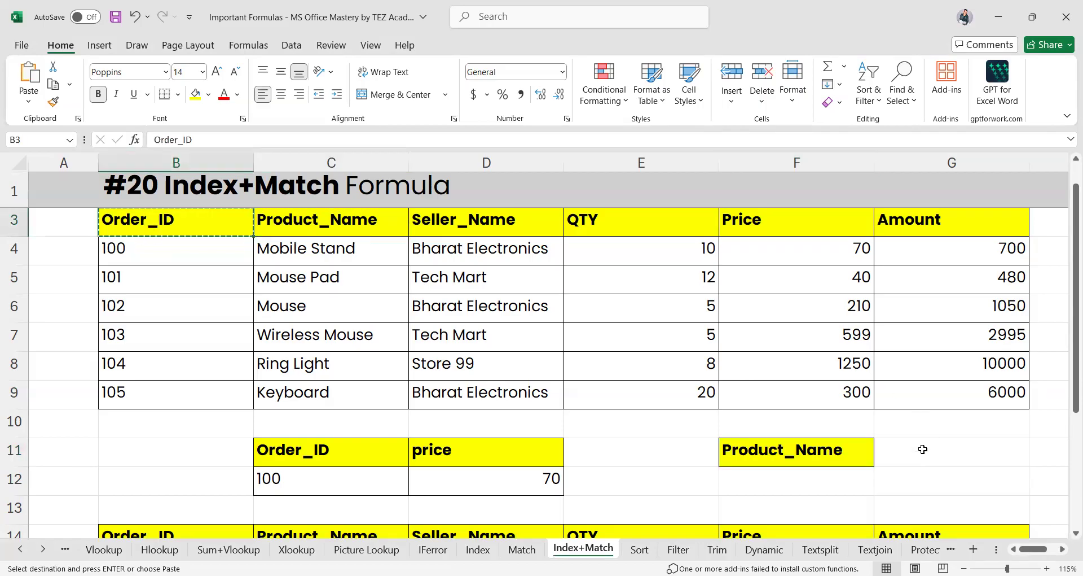
click(923, 450)
key(ctrl+v)
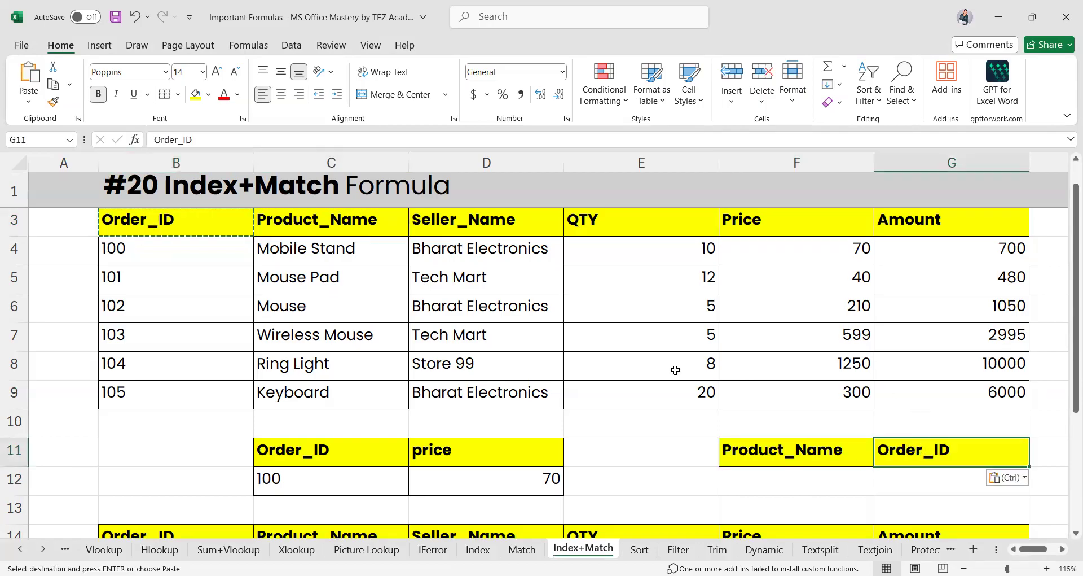
click(772, 479)
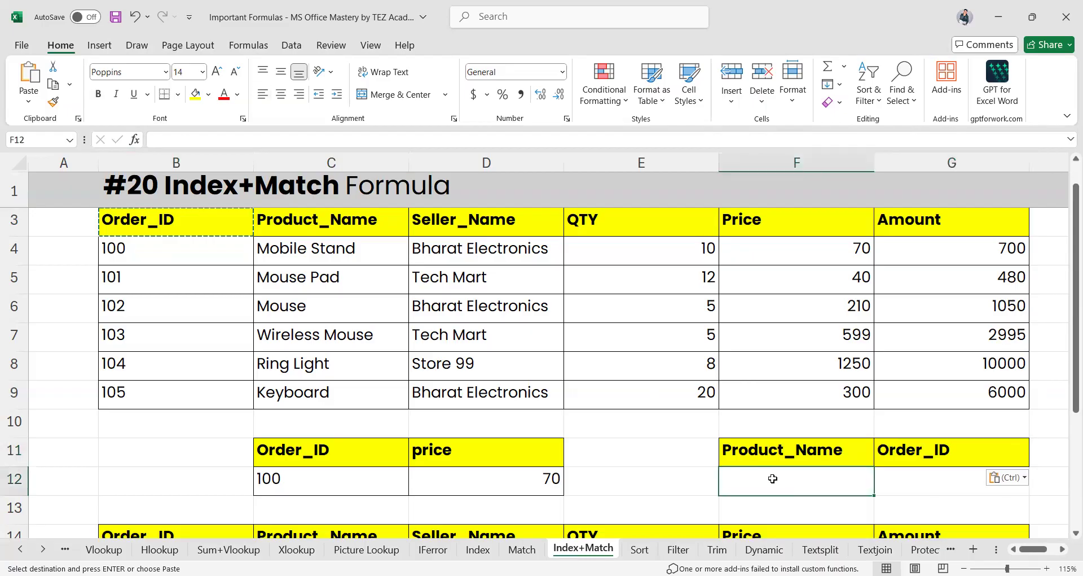
click(331, 249)
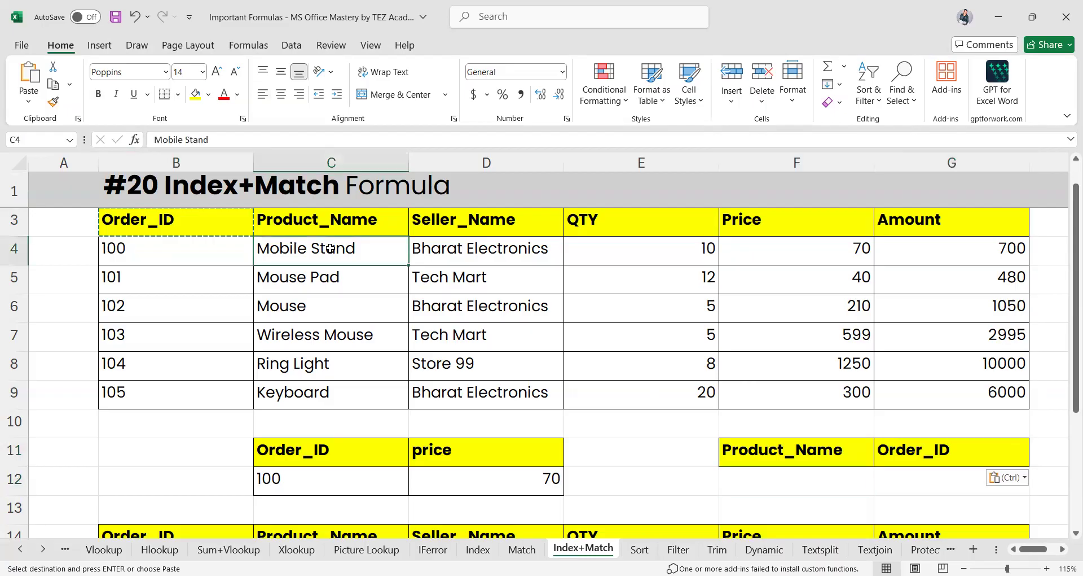
key(ctrl+c)
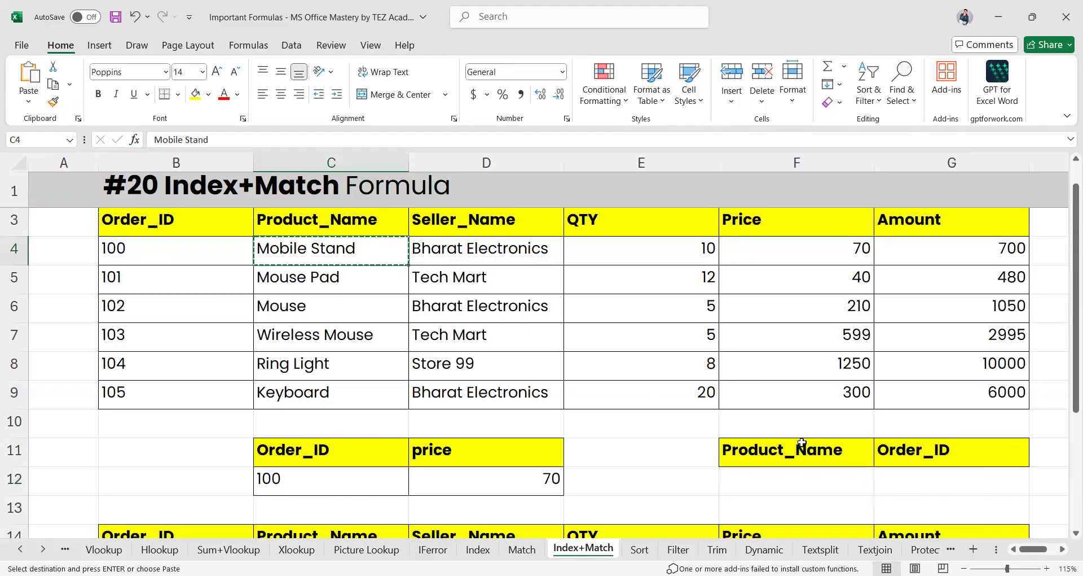
click(779, 488)
key(ctrl+v)
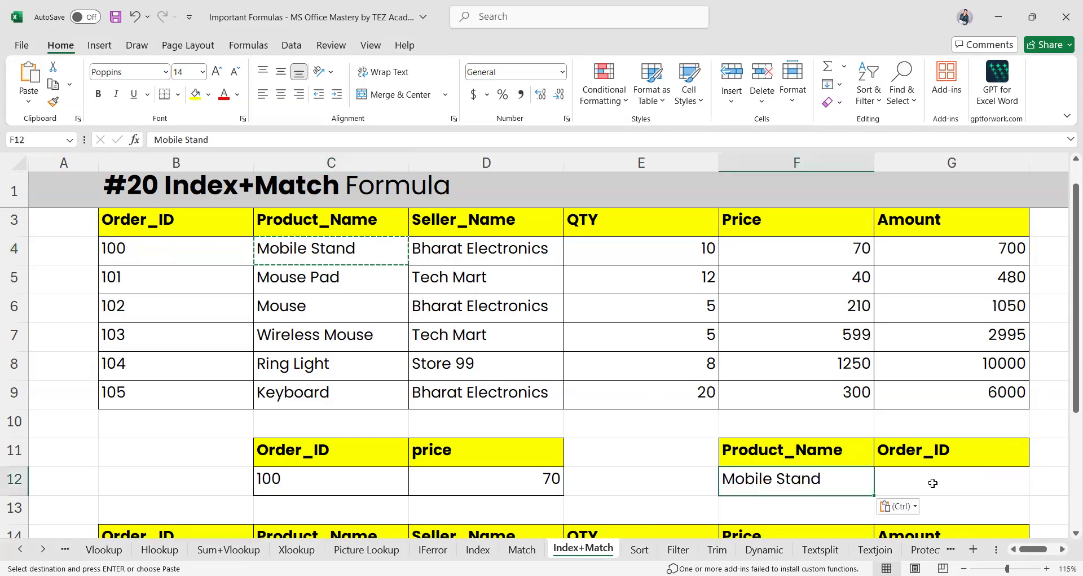
Enter =INDEX(B3:B9,MATCH(F12,C3:C9,0)) in G12, returning Order_ID 100 for Mobile Stand
click(933, 483)
text(=i)
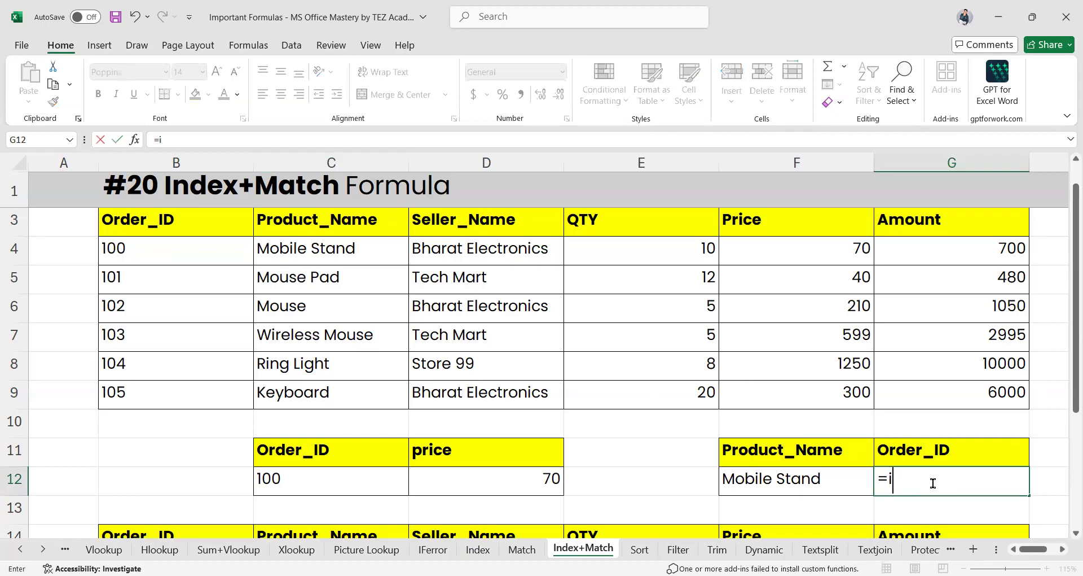
text(ndex()
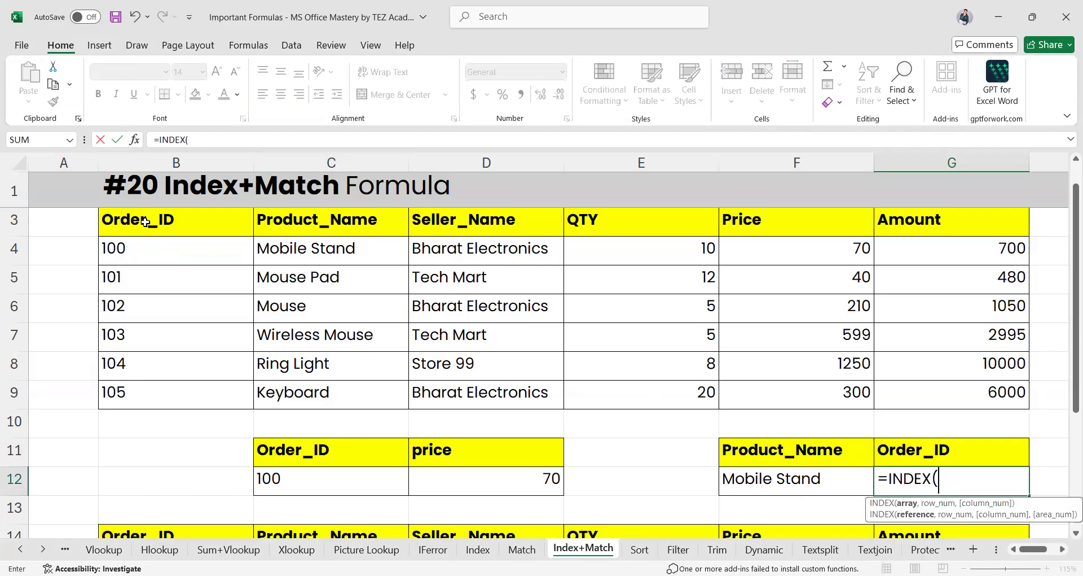
drag(168, 218, 150, 394)
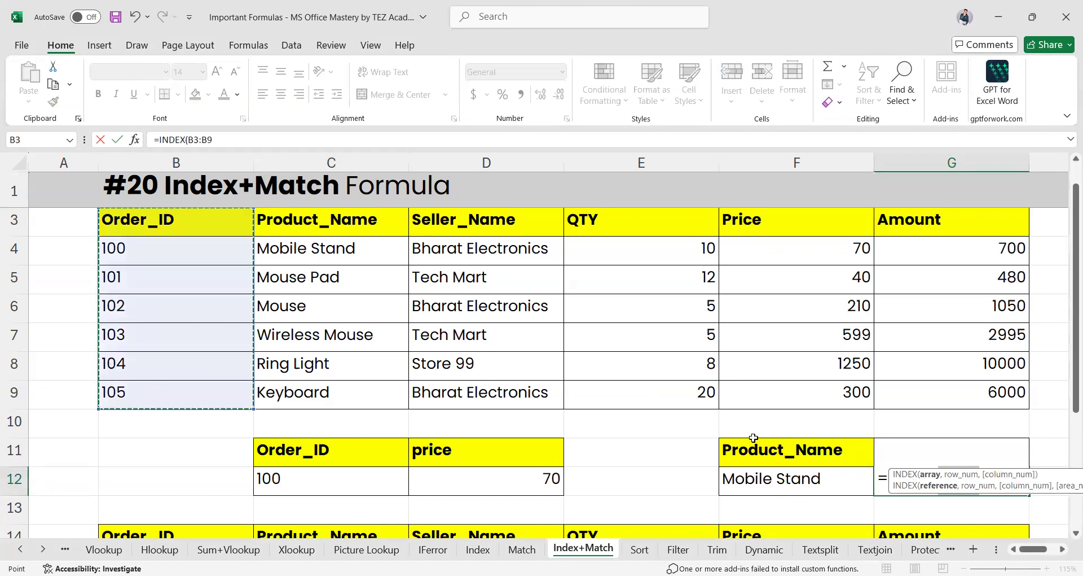
text(,)
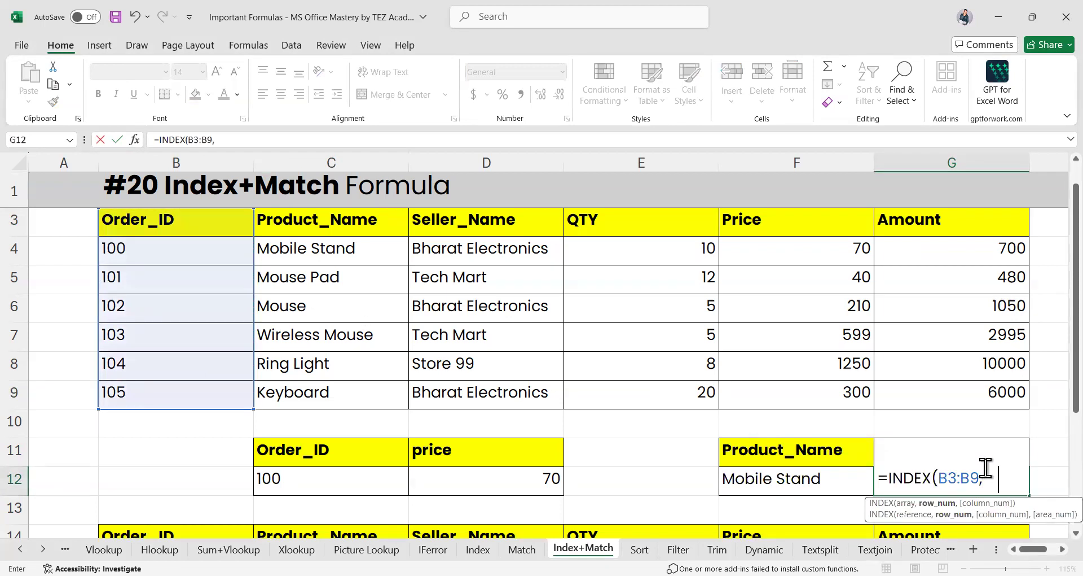
text(    match)
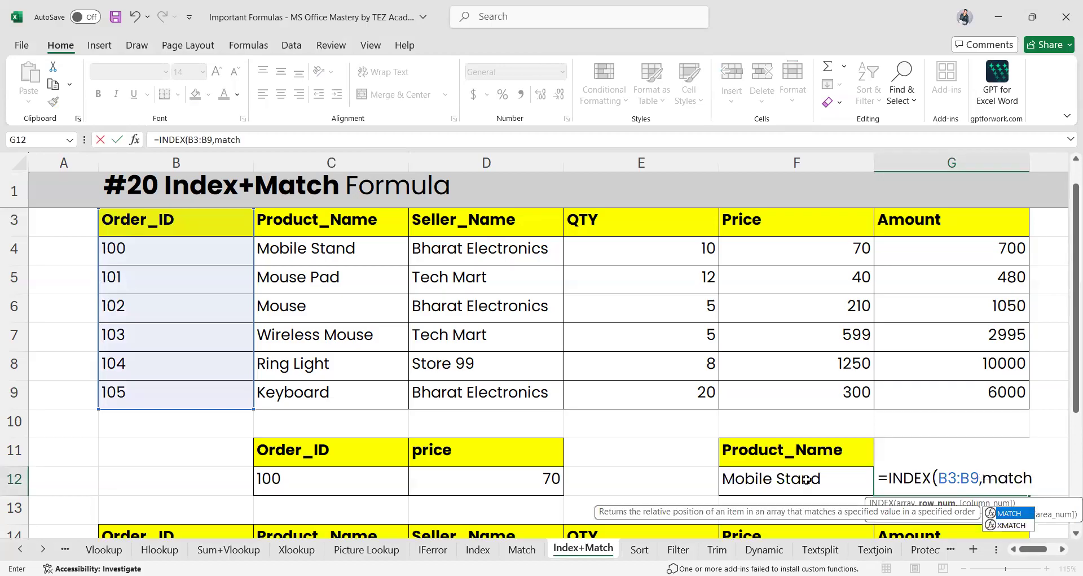
key(Tab)
click(770, 475)
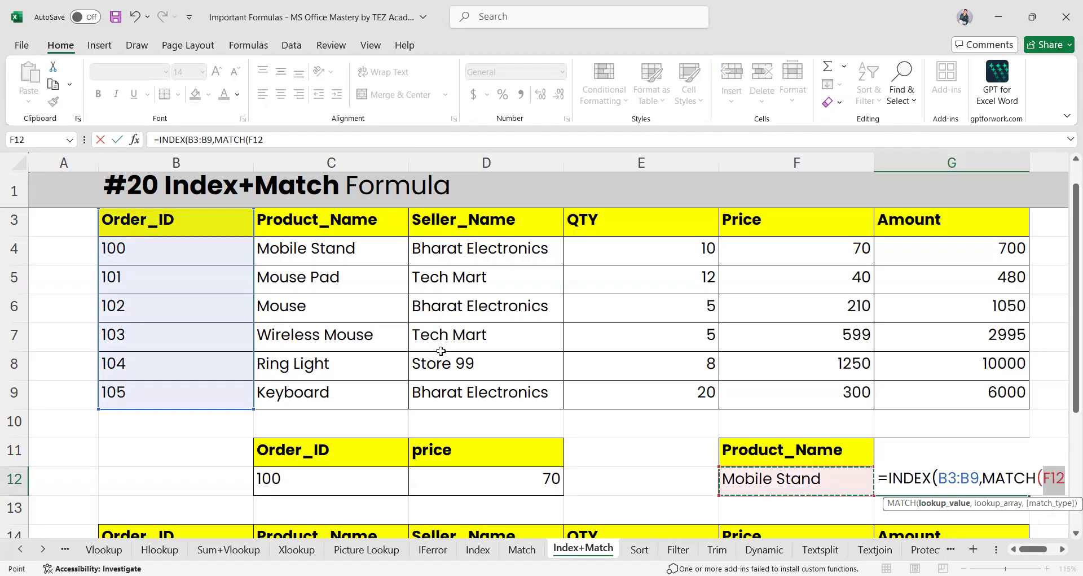
scroll(440, 350, right, 1)
text(,)
click(242, 223)
drag(254, 335, 256, 395)
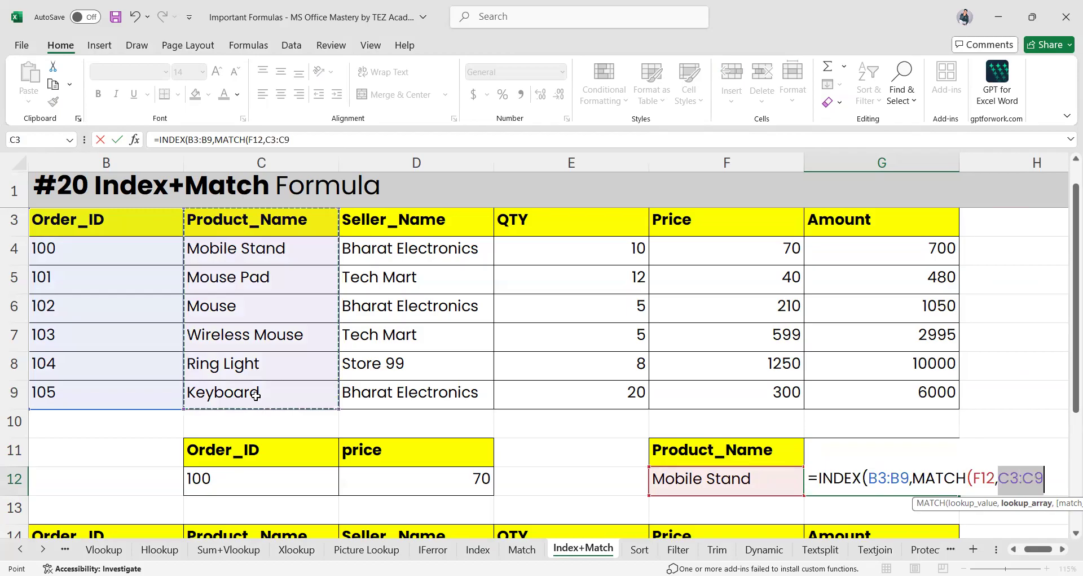
text(,0))
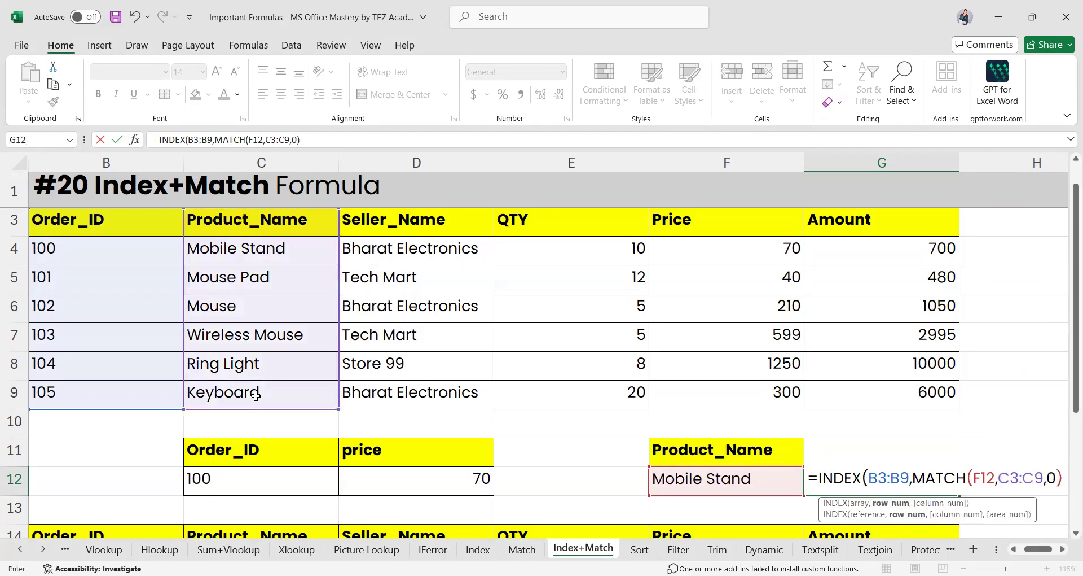
text(,))
key(Return)
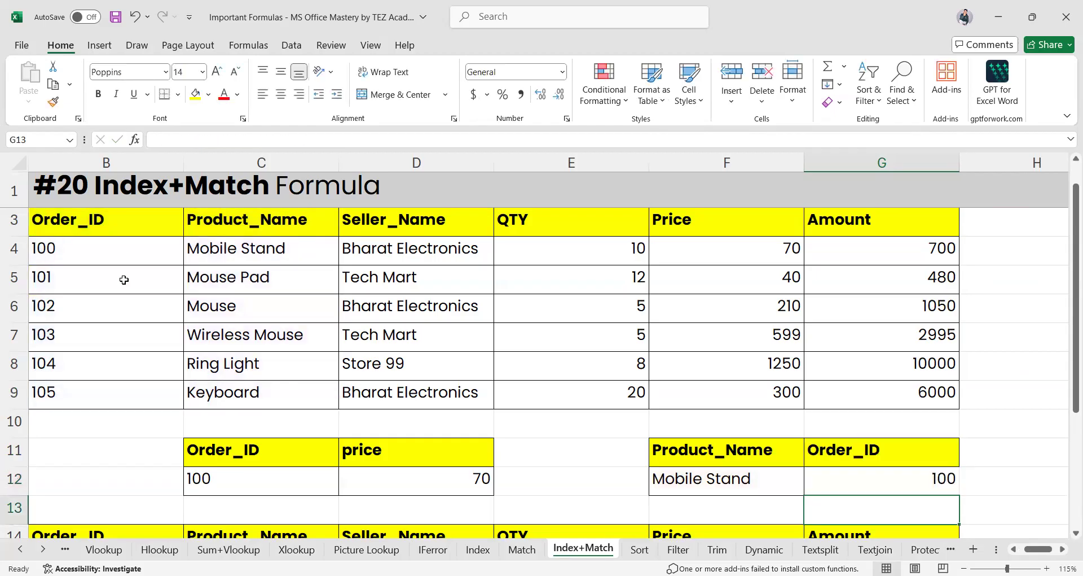
click(682, 480)
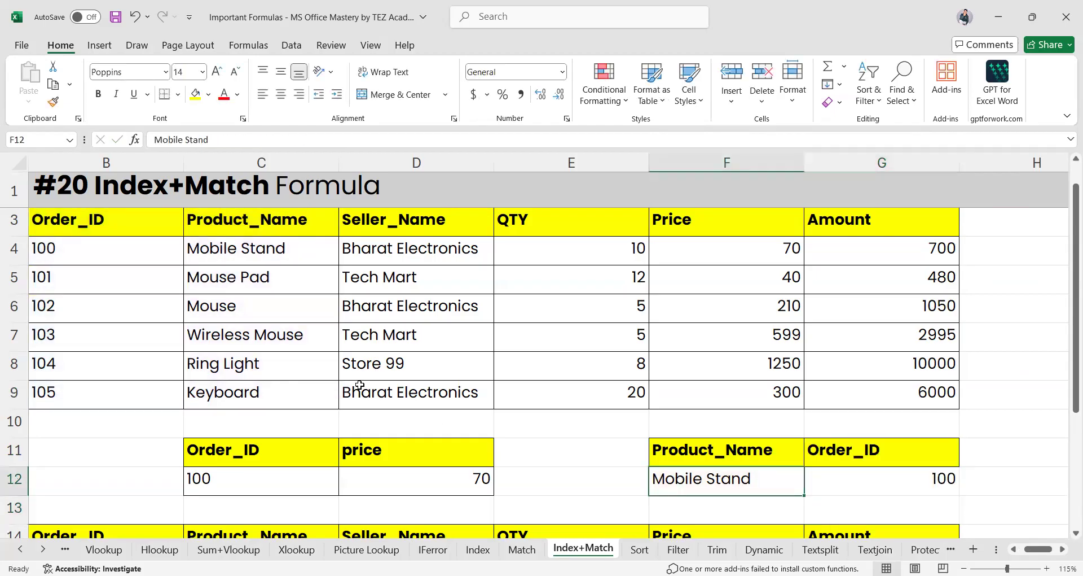
Add a List data validation to F12 with the product names C4:C9 as its source
click(274, 365)
key(ctrl+c)
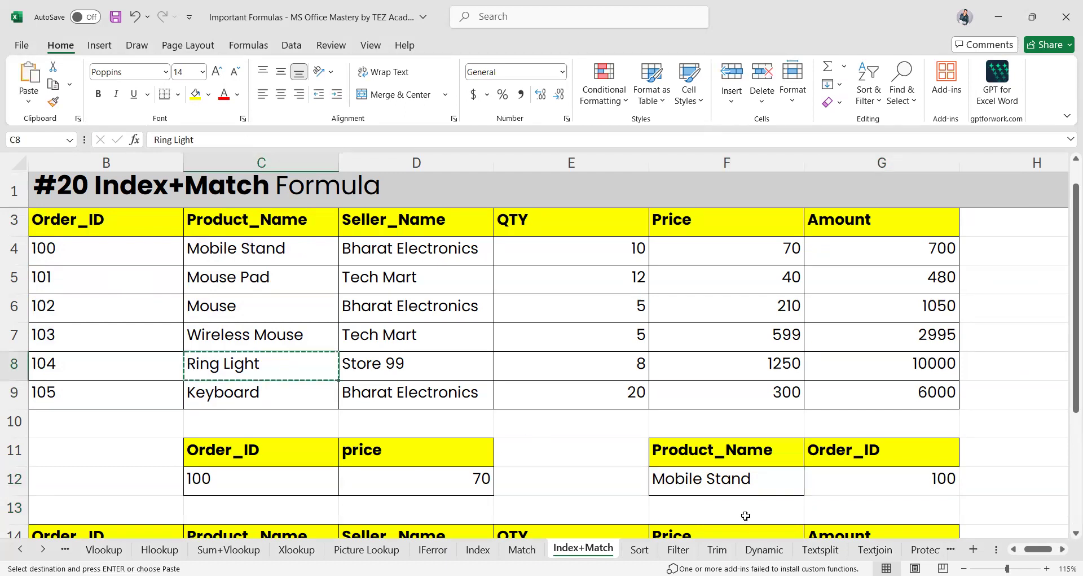
click(737, 479)
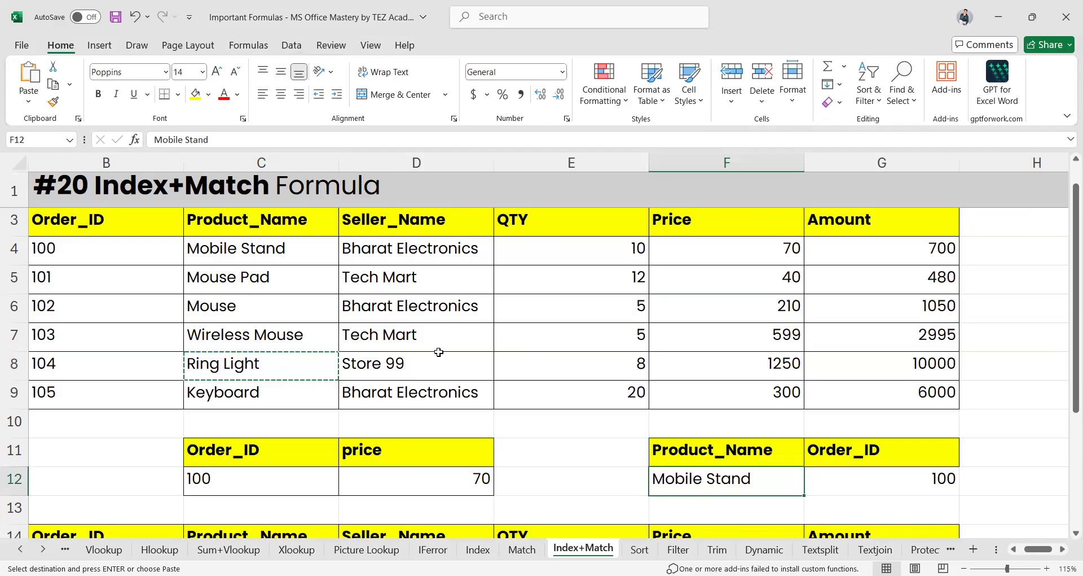
click(291, 51)
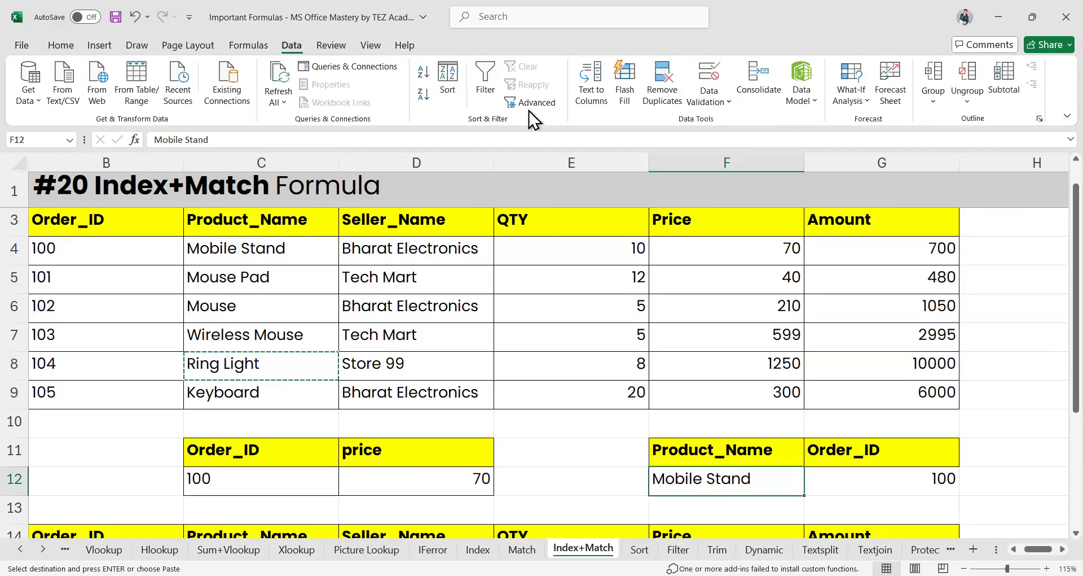
click(720, 99)
click(731, 123)
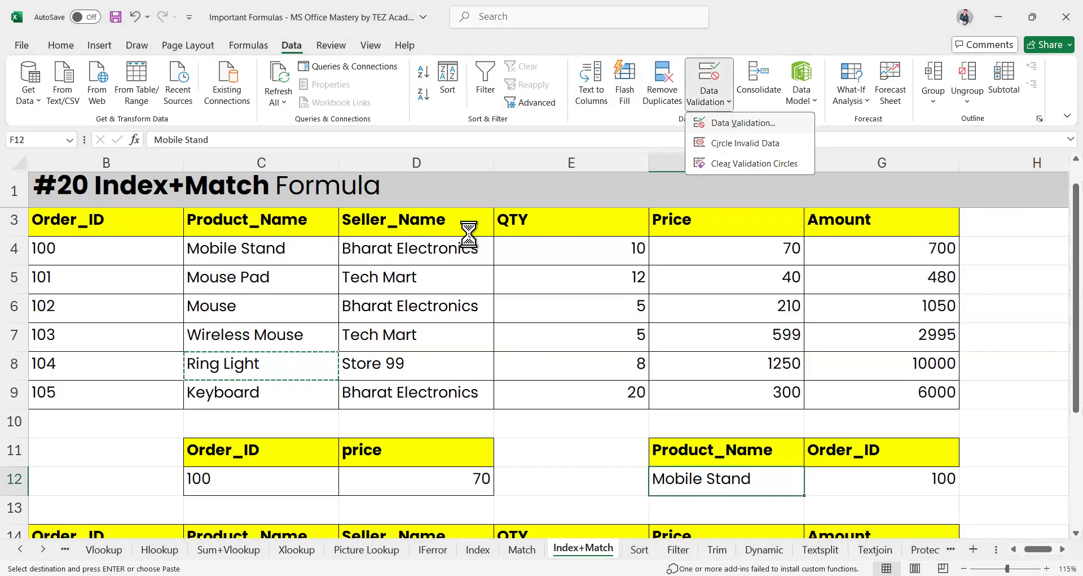
click(546, 210)
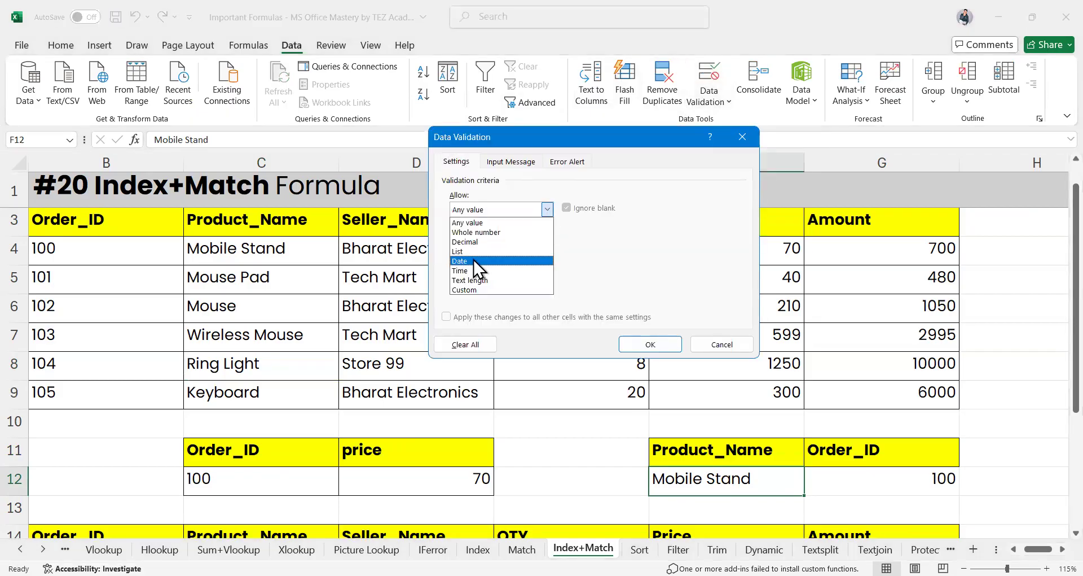
click(464, 252)
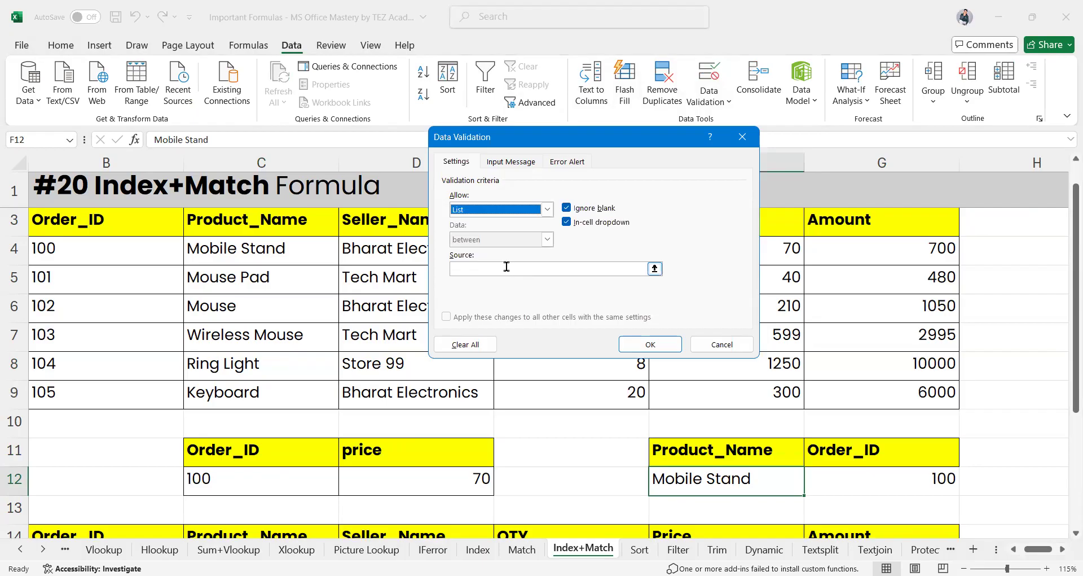
click(581, 266)
click(231, 245)
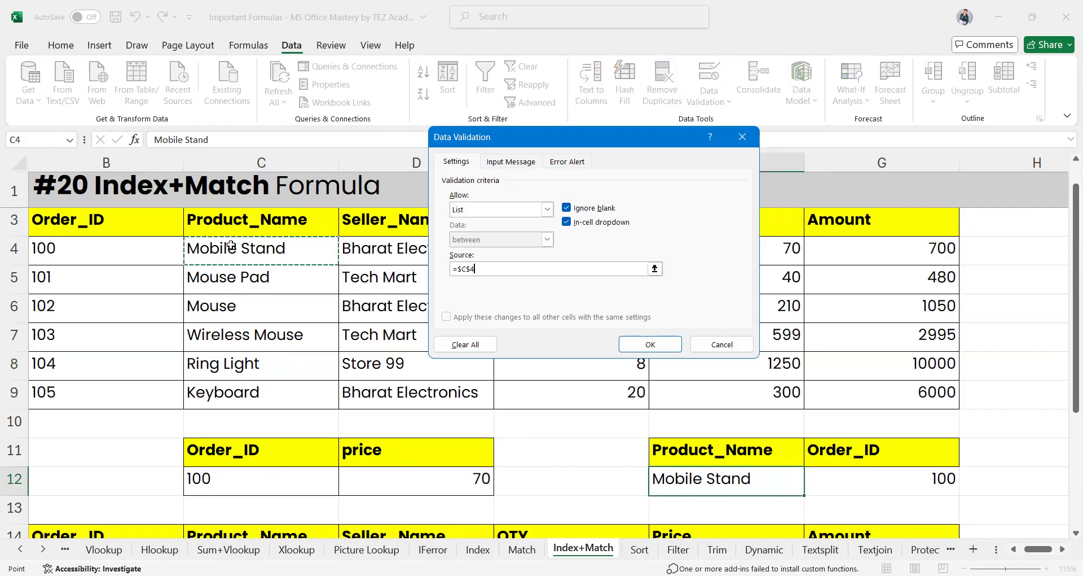
click(647, 343)
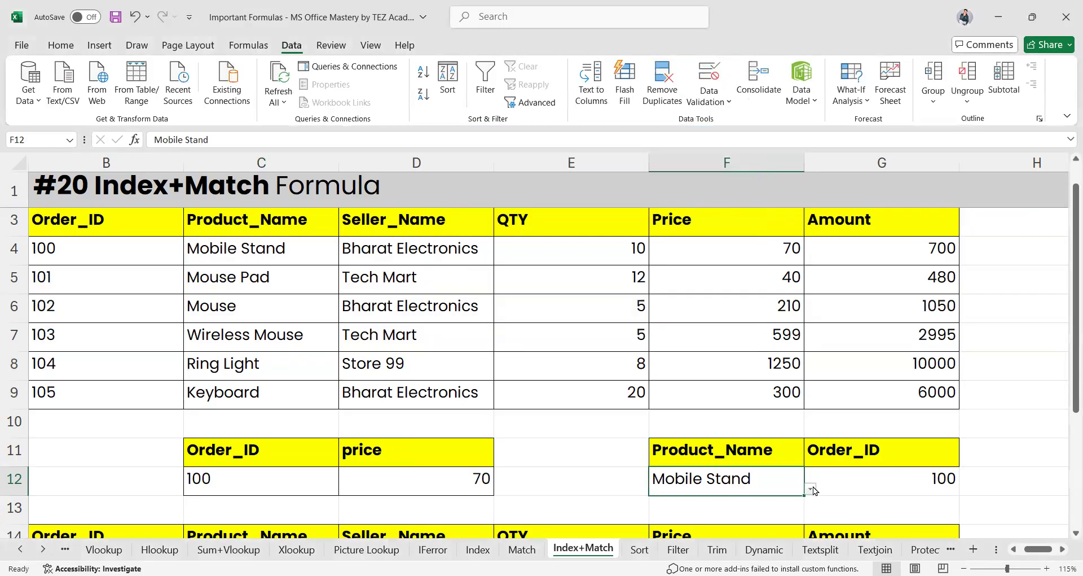
click(811, 487)
Choose Mouse, then Keyboard, in F12's dropdown so G12 returns Order_ID 105, and inspect G12's formula
click(645, 526)
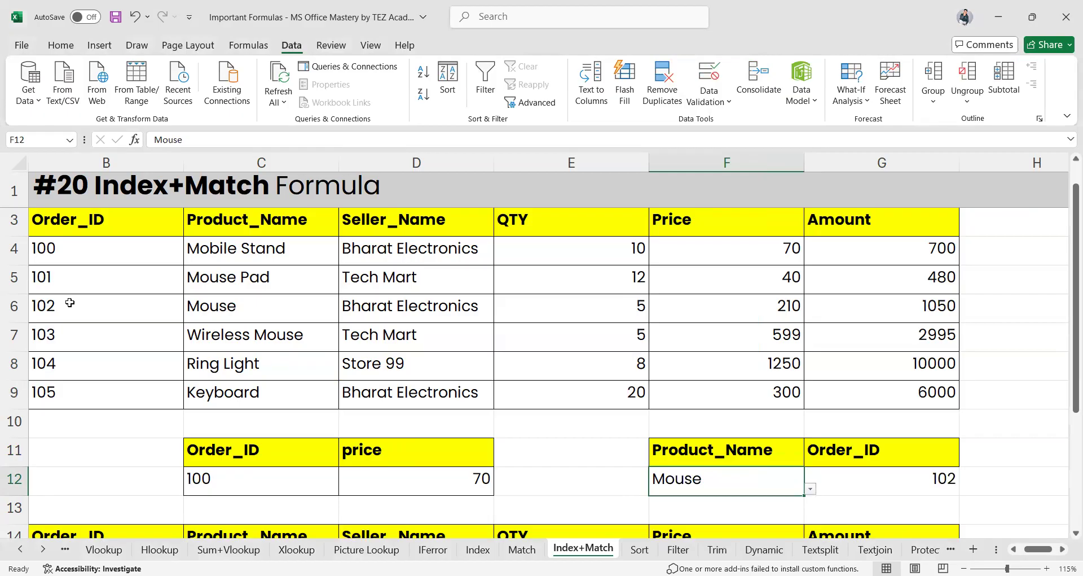
click(810, 489)
click(649, 557)
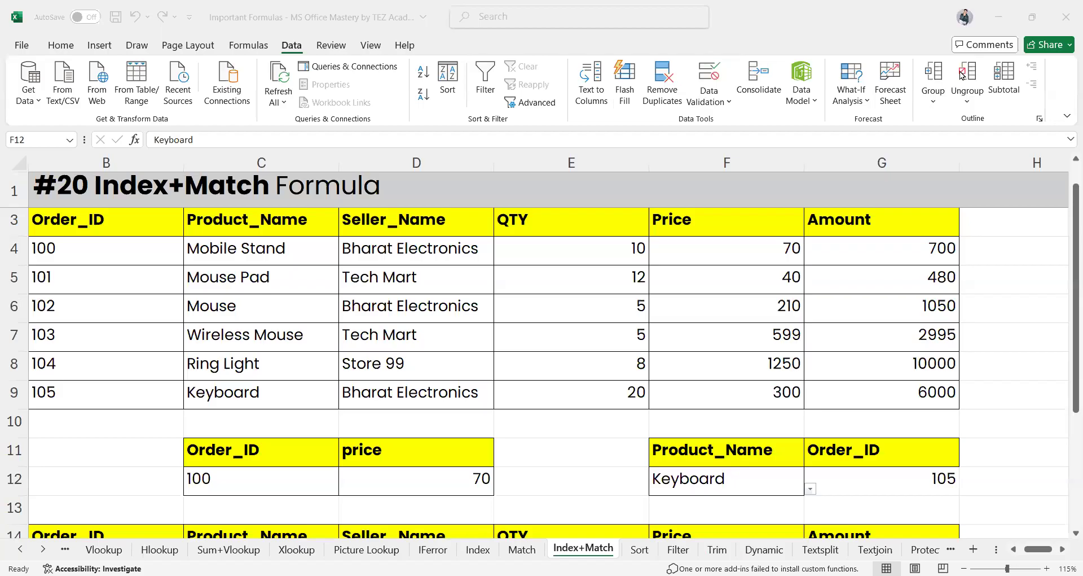
click(859, 474)
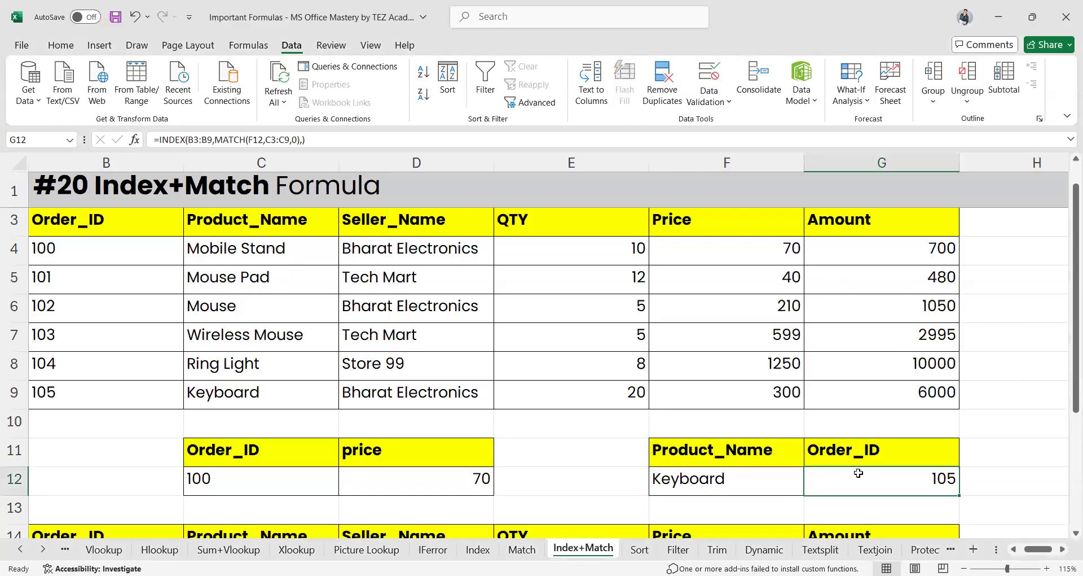
click(728, 477)
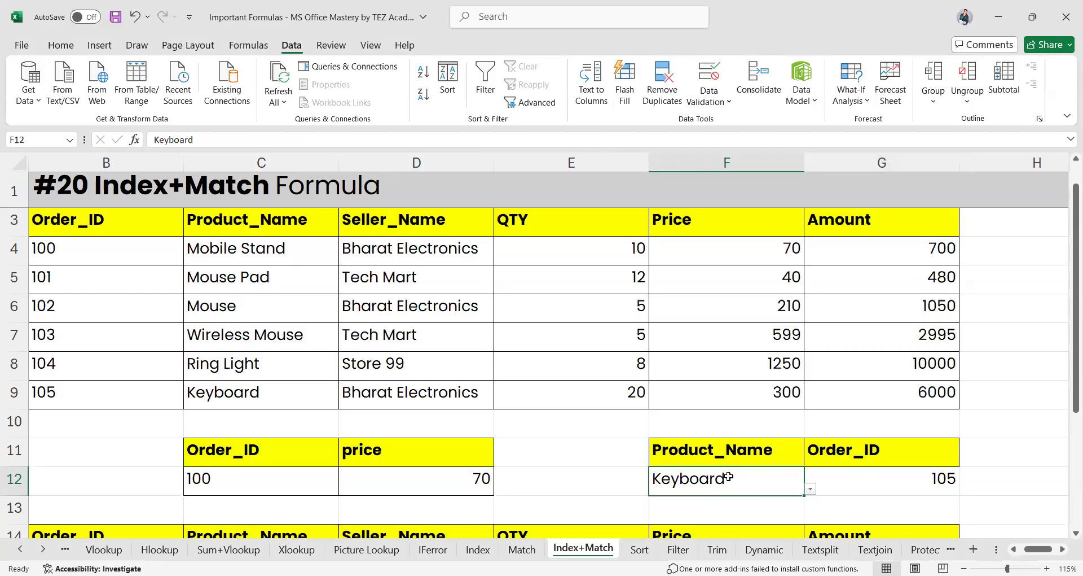
click(874, 454)
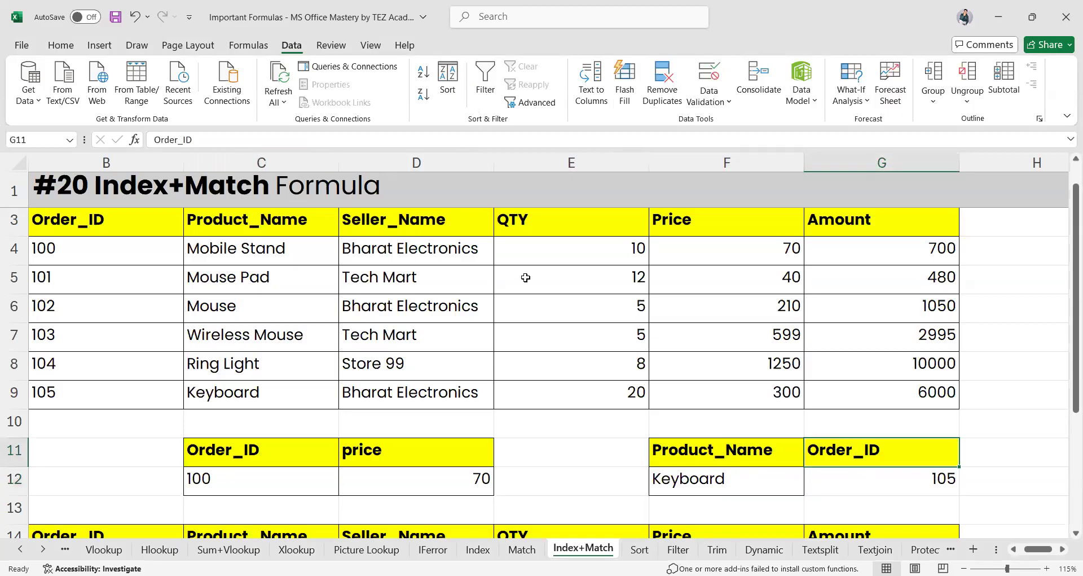
click(891, 489)
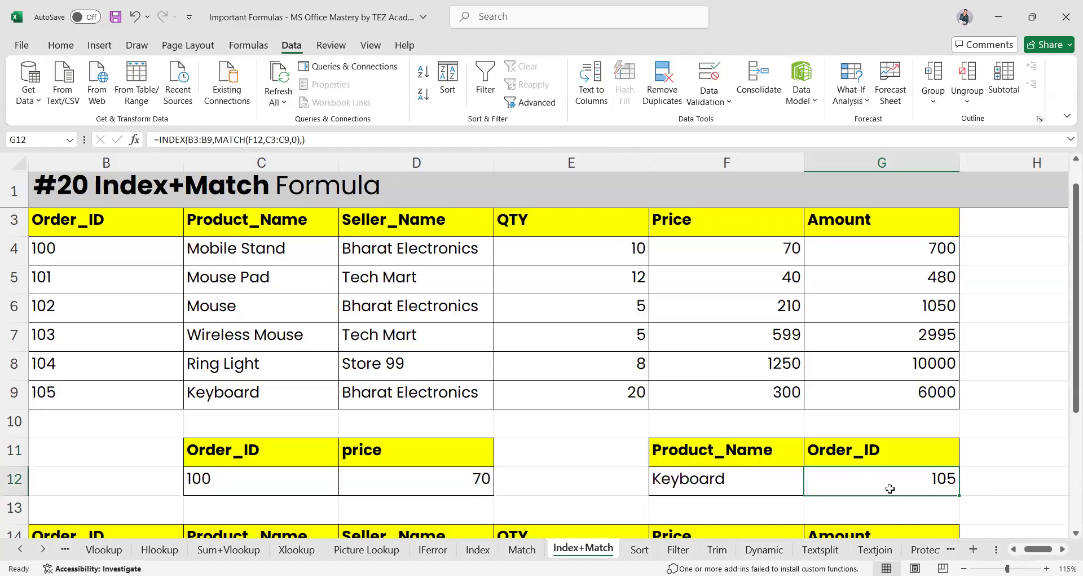
double_click(891, 488)
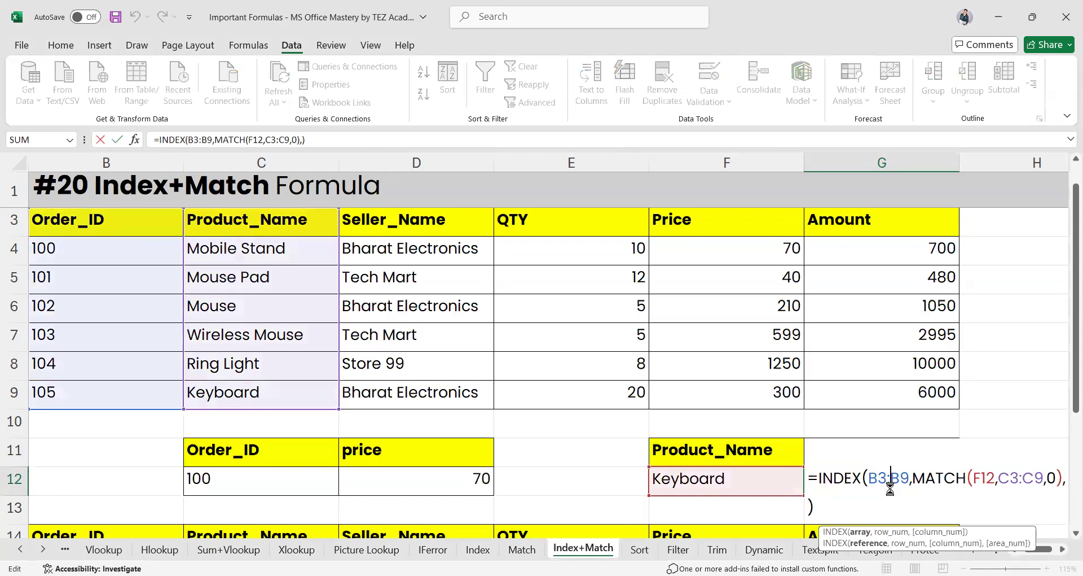
Replace G12 with =INDEX(B3:G9,MATCH(F12,C3:C9,0), and start a second MATCH for the column
triple_click(890, 488)
key(BackSpace)
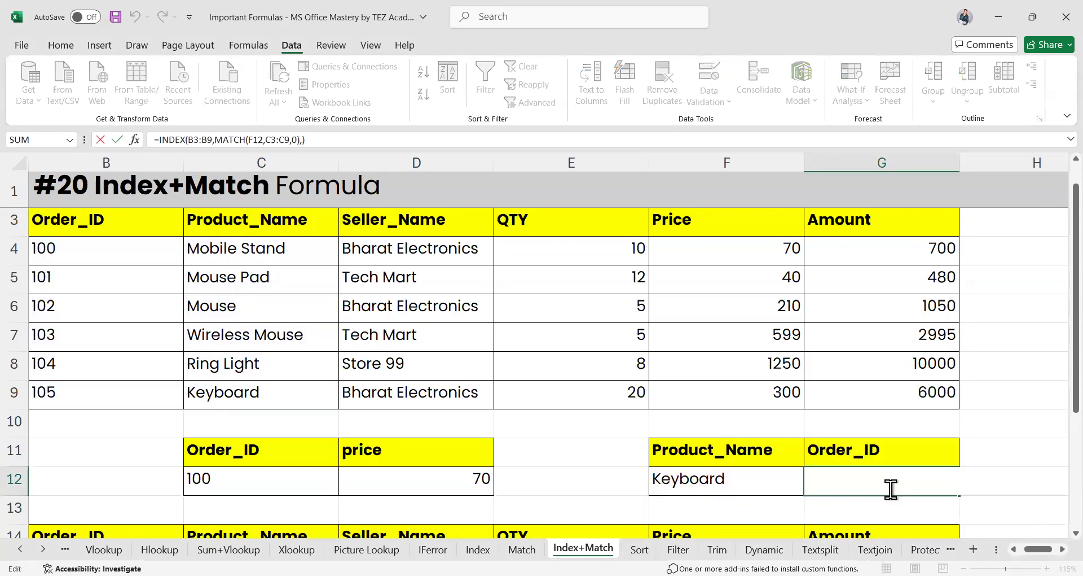
text(=)
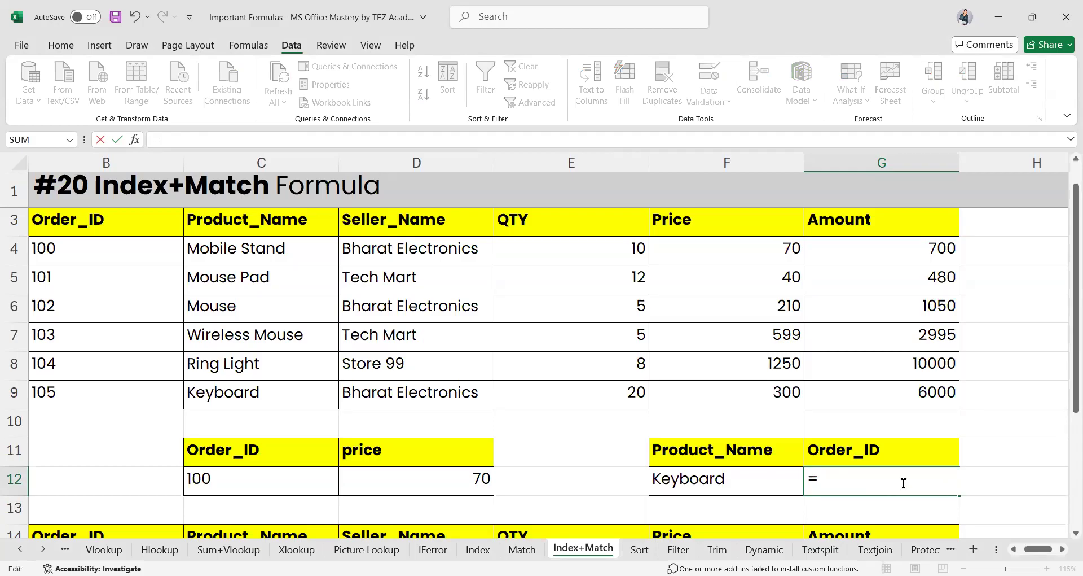
text(INDEX()
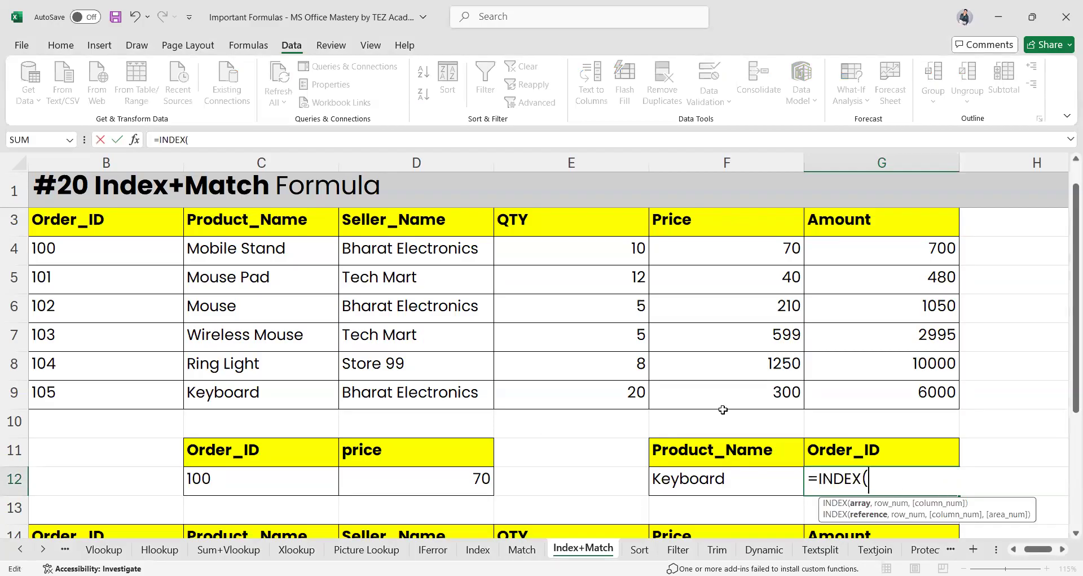
drag(89, 219, 852, 388)
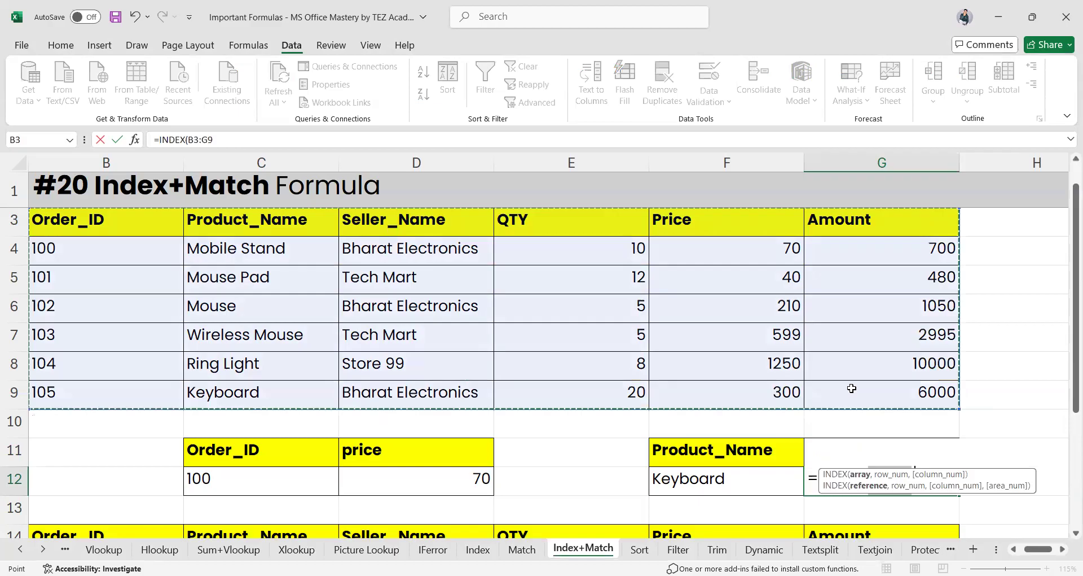
text(,)
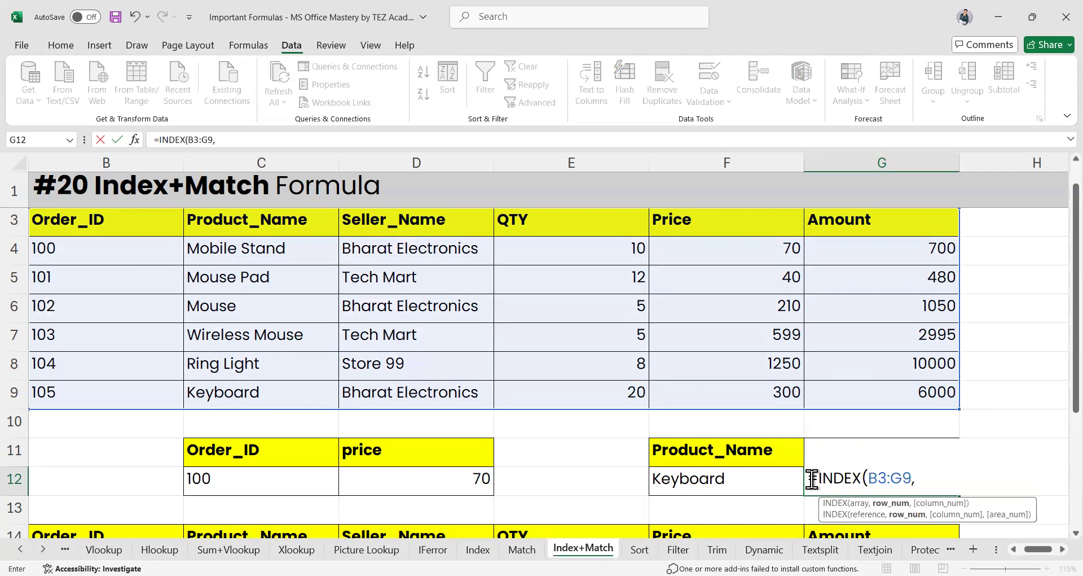
text(MATCH()
click(724, 481)
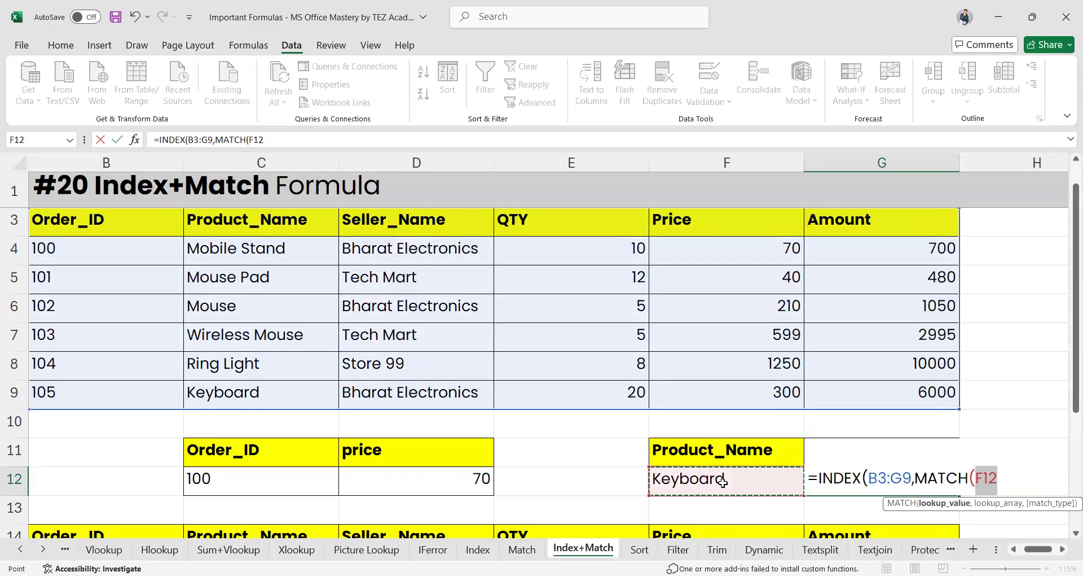
text(,)
drag(239, 226, 240, 392)
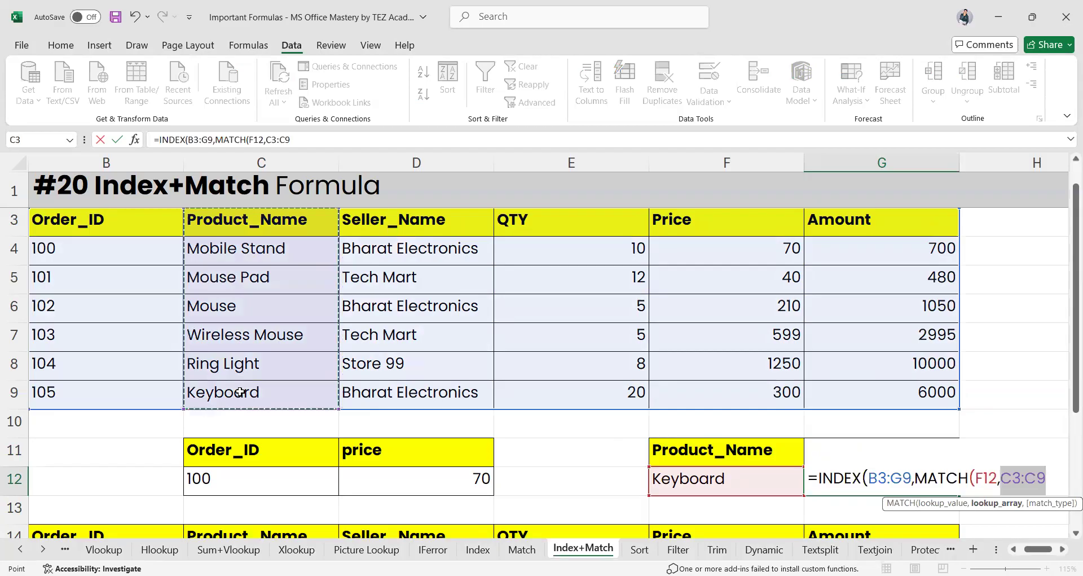
text(,0)
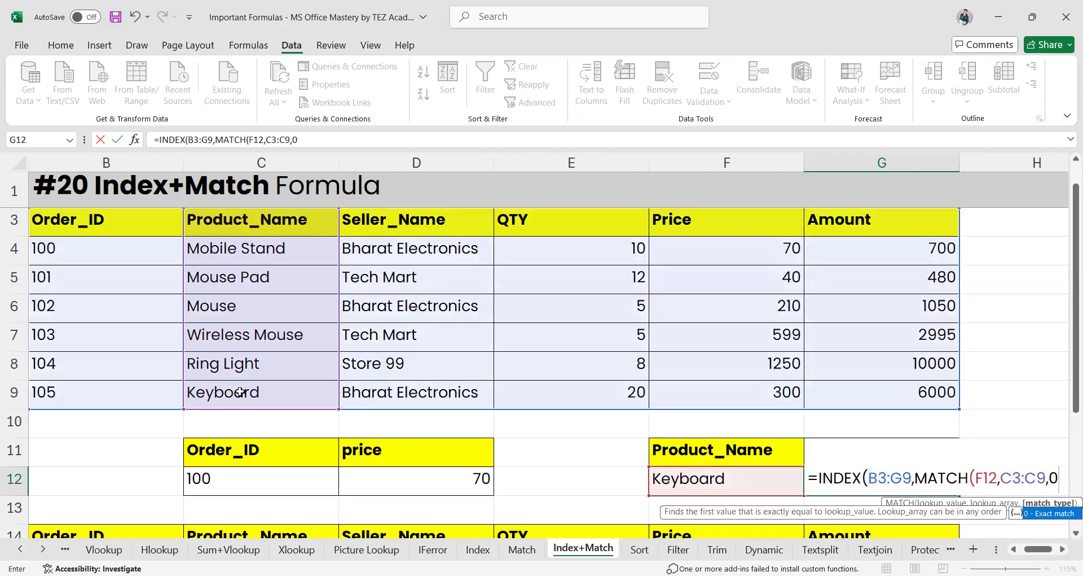
text(),m)
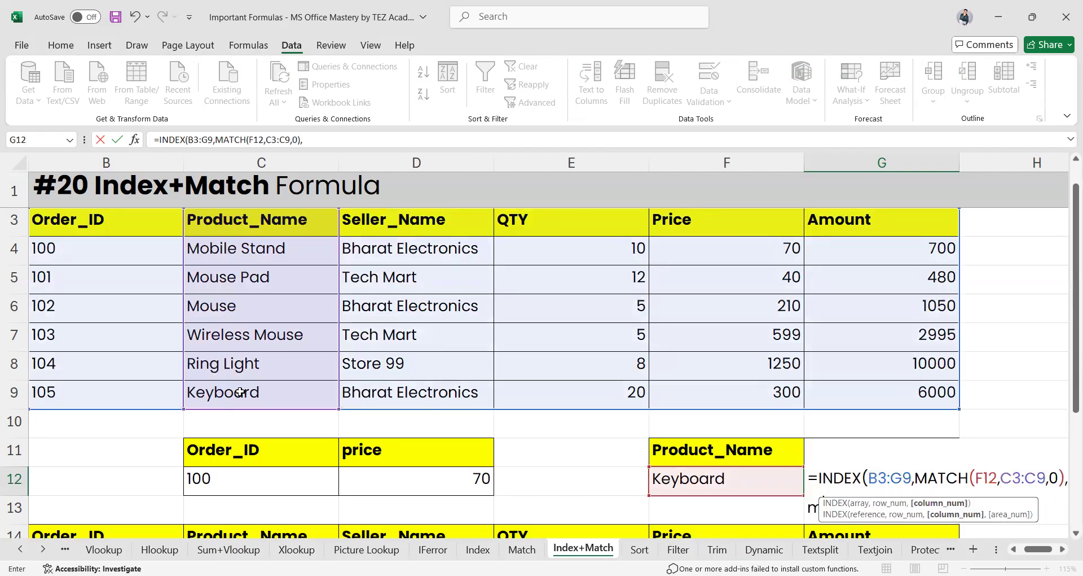
text(atch()
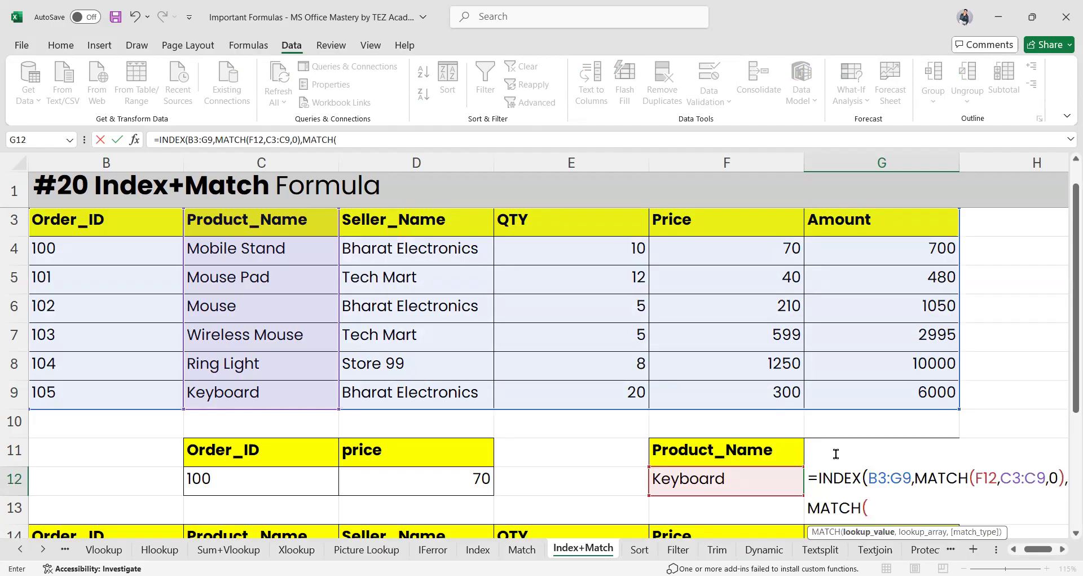
Finish the column lookup as MATCH(G11,B3:G3,0) and commit the two-way formula, still returning 105
click(884, 509)
click(884, 508)
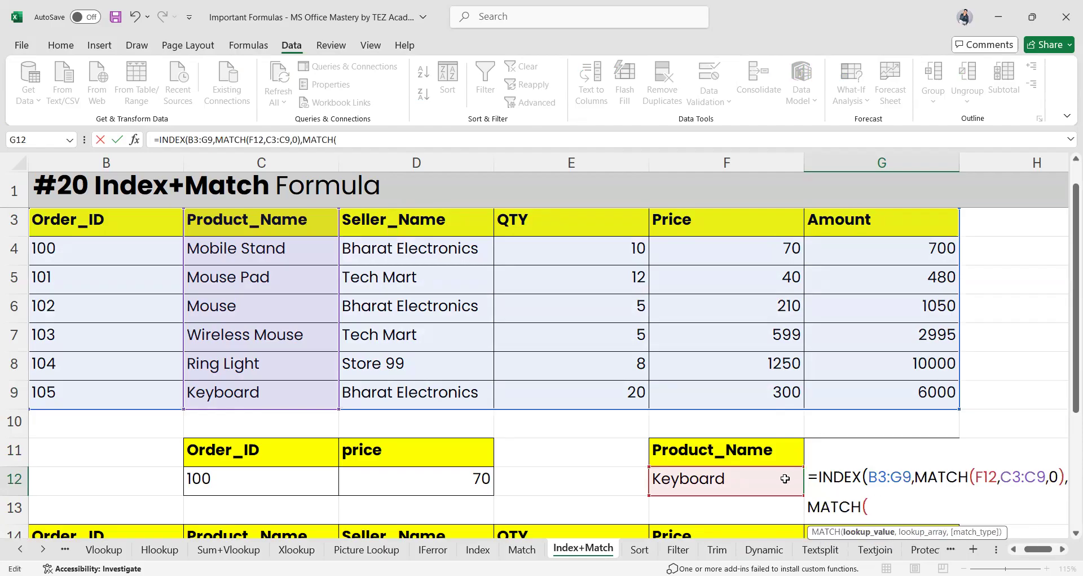
scroll(788, 478, right, 1)
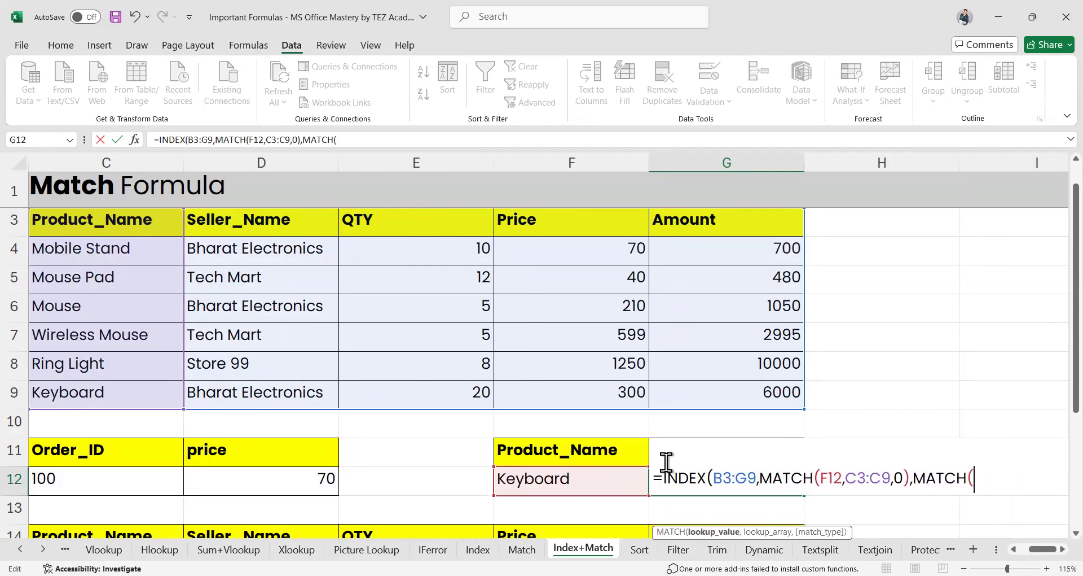
scroll(605, 504, up, 1)
scroll(604, 504, down, 2)
text(G)
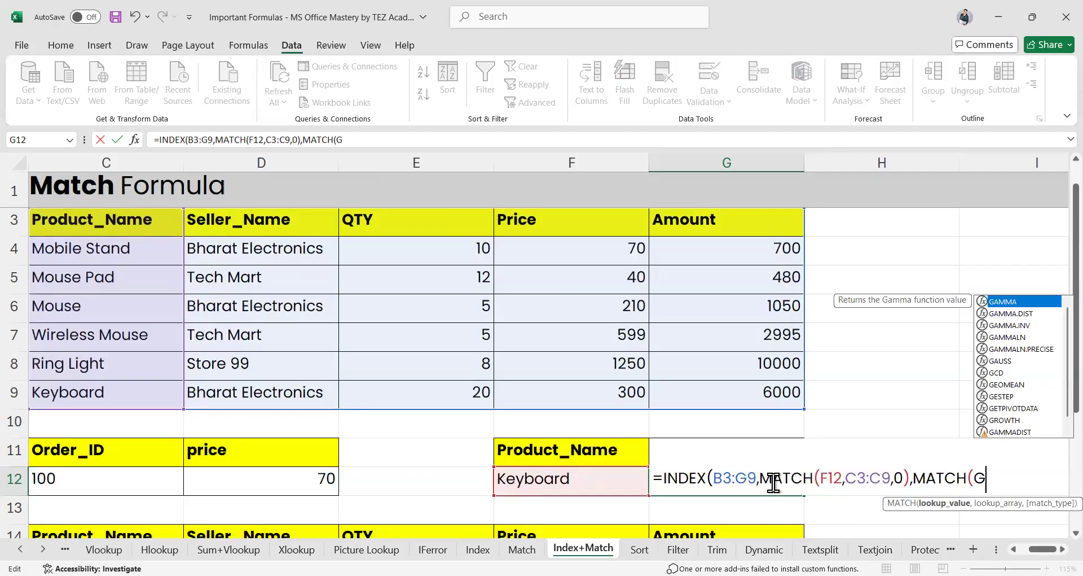
text(11)
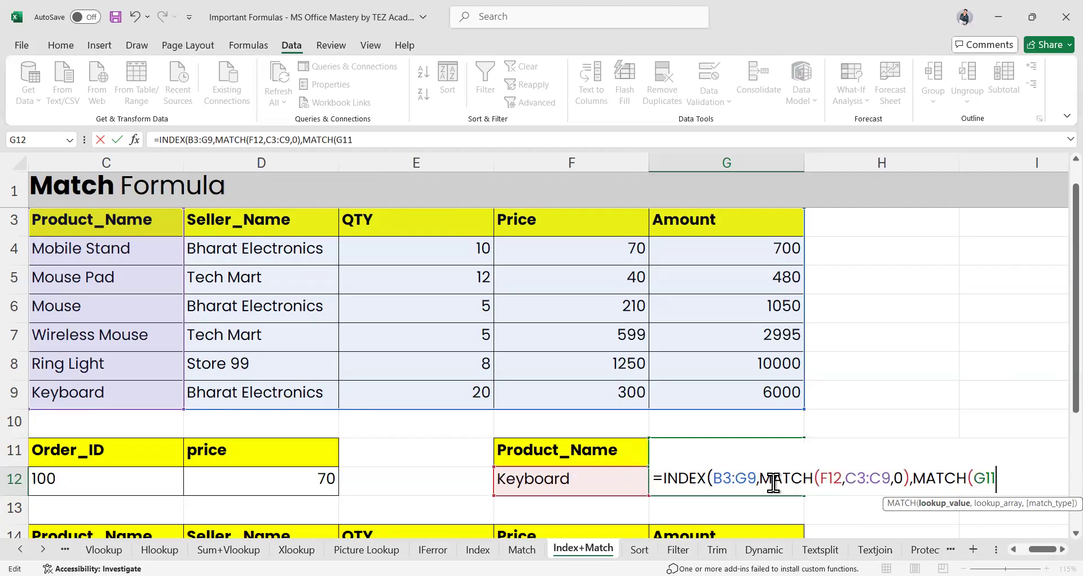
text(.)
key(BackSpace)
text(,)
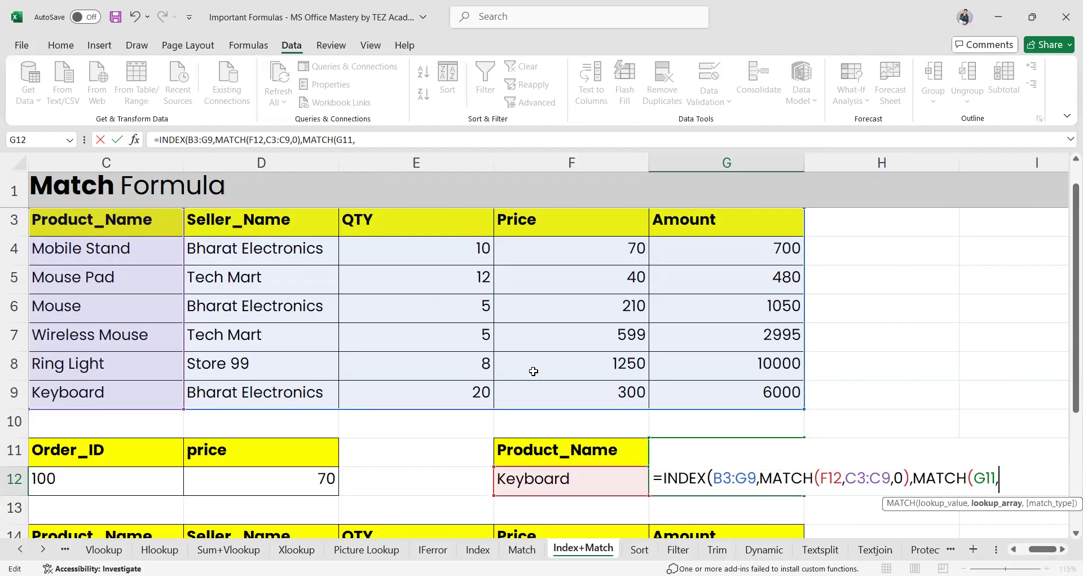
scroll(571, 364, left, 2)
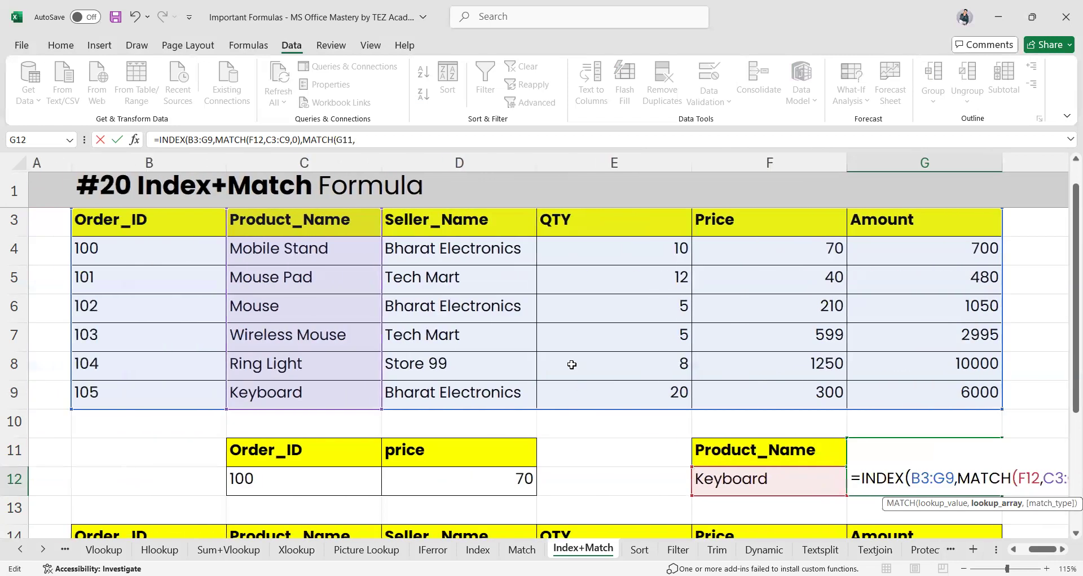
scroll(572, 364, left, 1)
drag(136, 220, 552, 229)
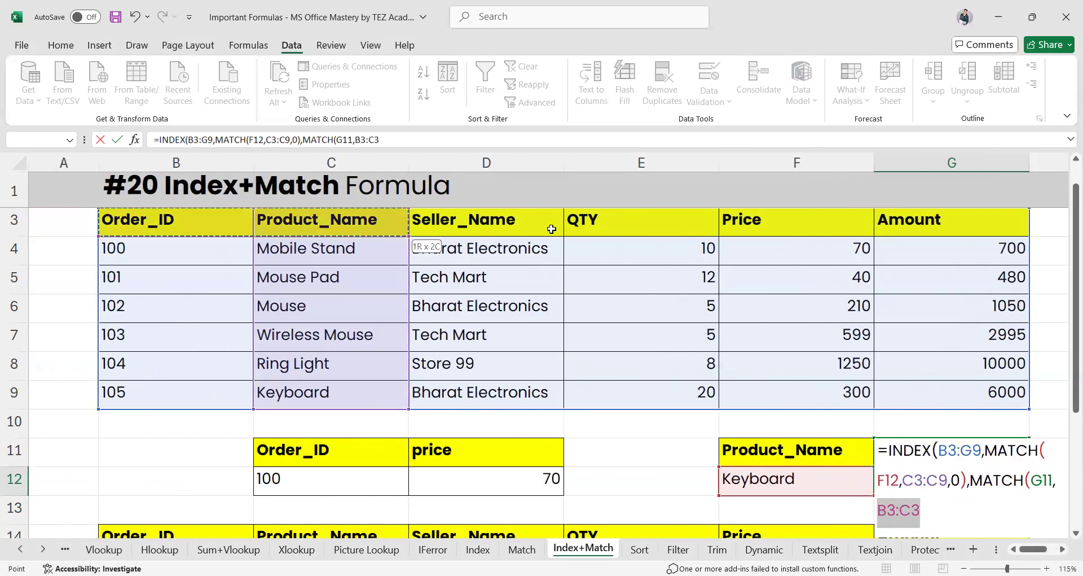
drag(722, 229, 917, 228)
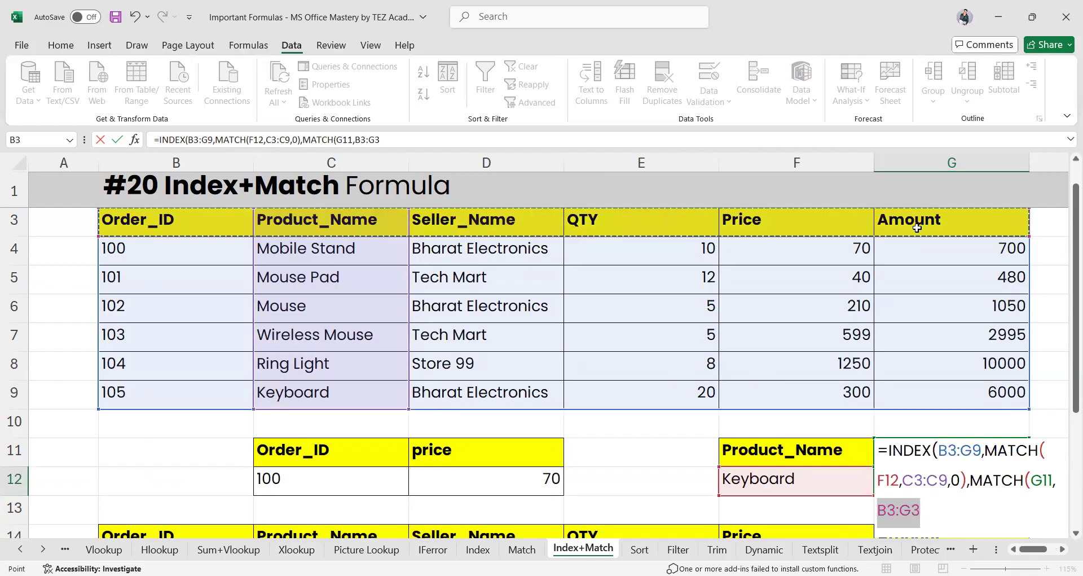
text(,0)
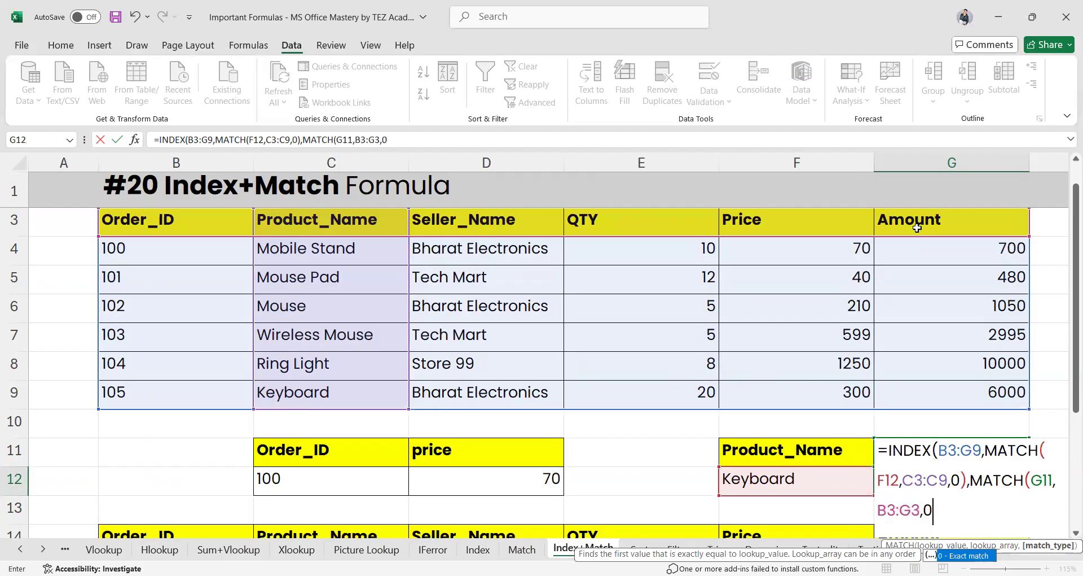
text())
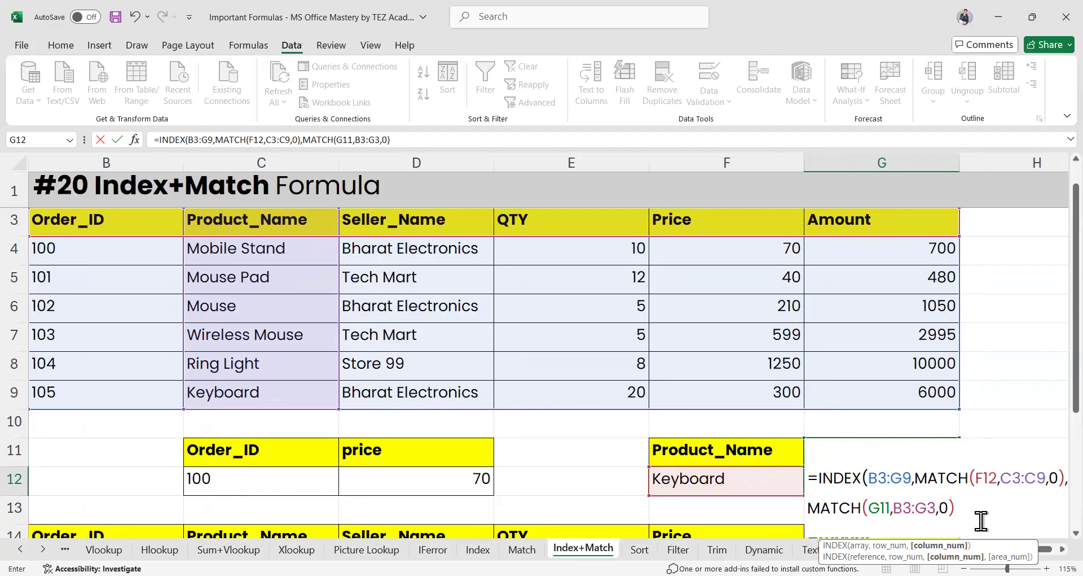
key(Return)
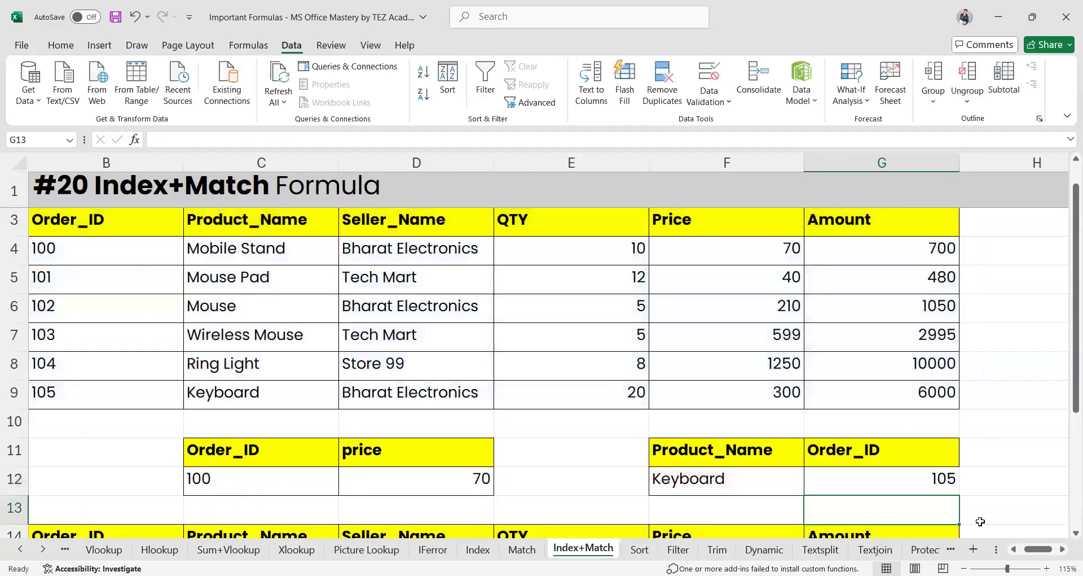
Paste the QTY header from E3 over the Order_ID header in G11
click(878, 474)
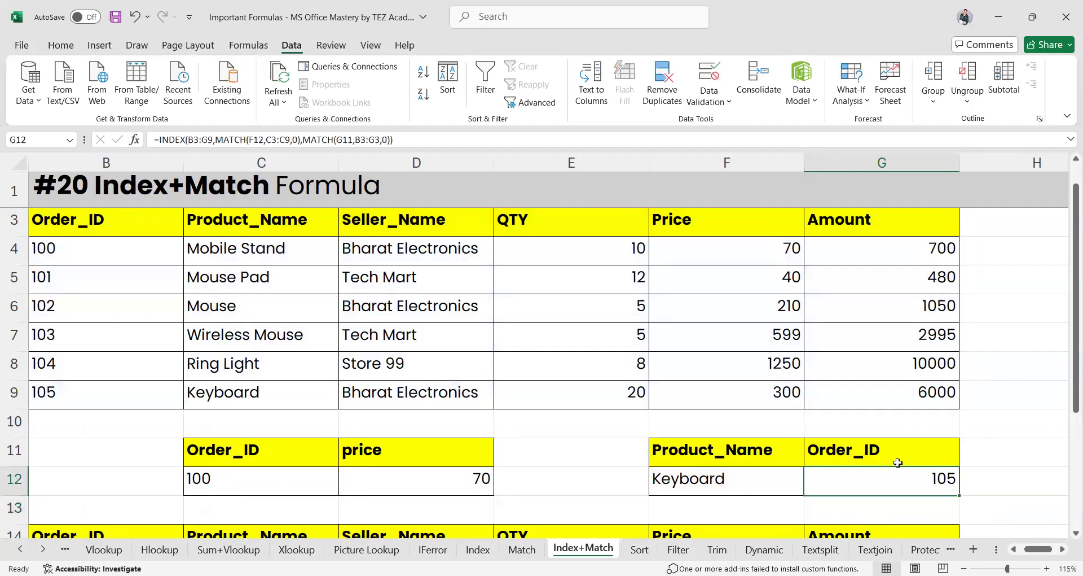
click(532, 220)
key(ctrl+c)
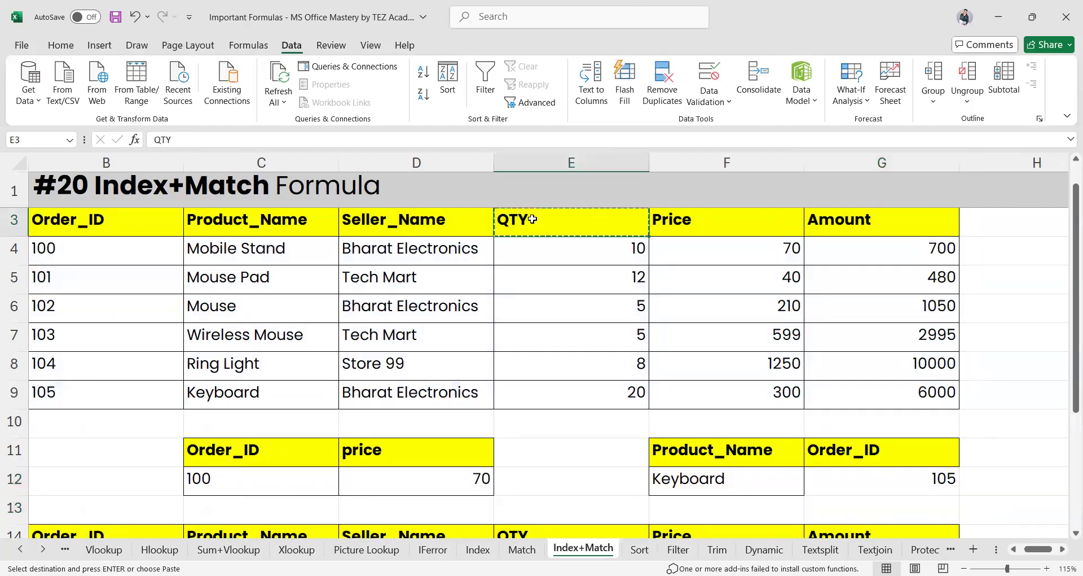
click(850, 451)
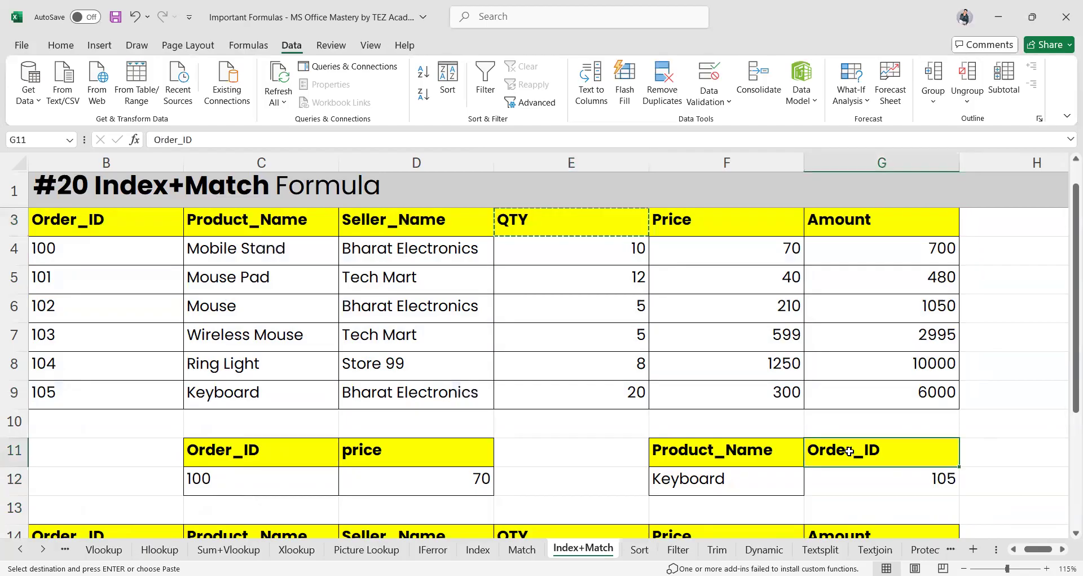
key(ctrl+v)
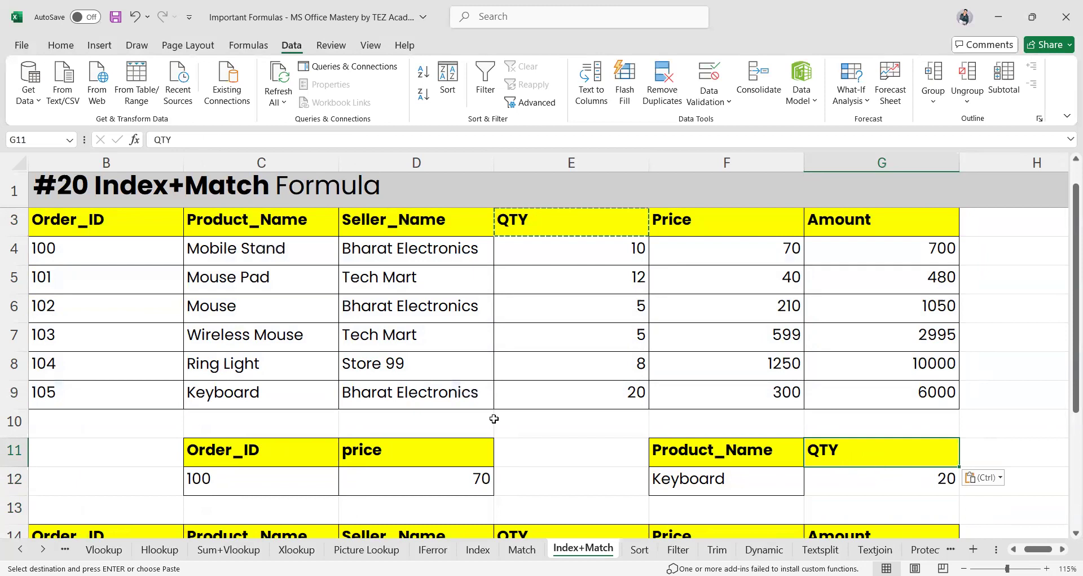
click(13, 392)
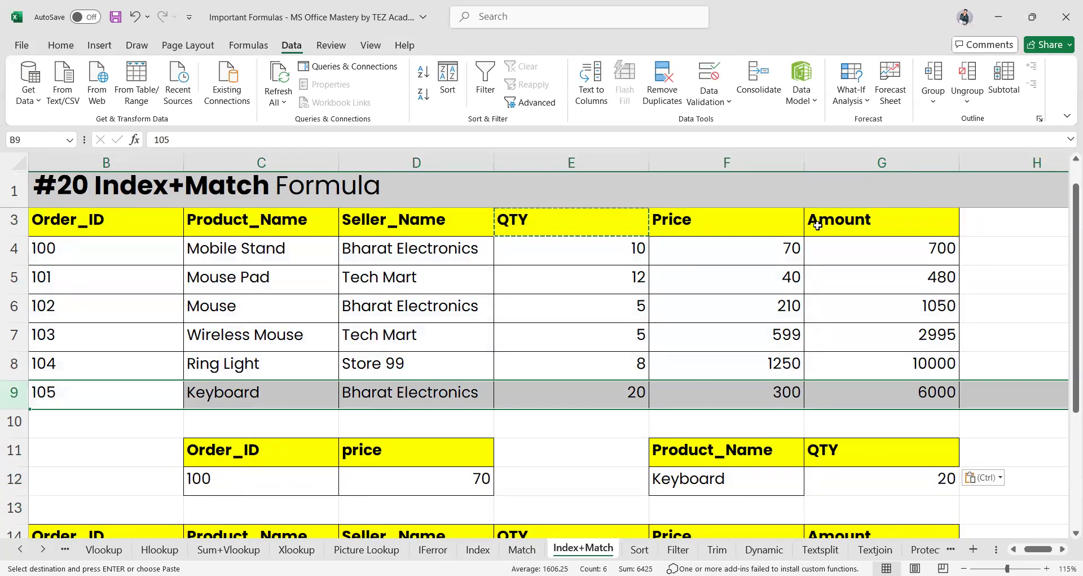
Select Wireless Mouse in F12's dropdown so G12 returns a quantity of 5
click(712, 485)
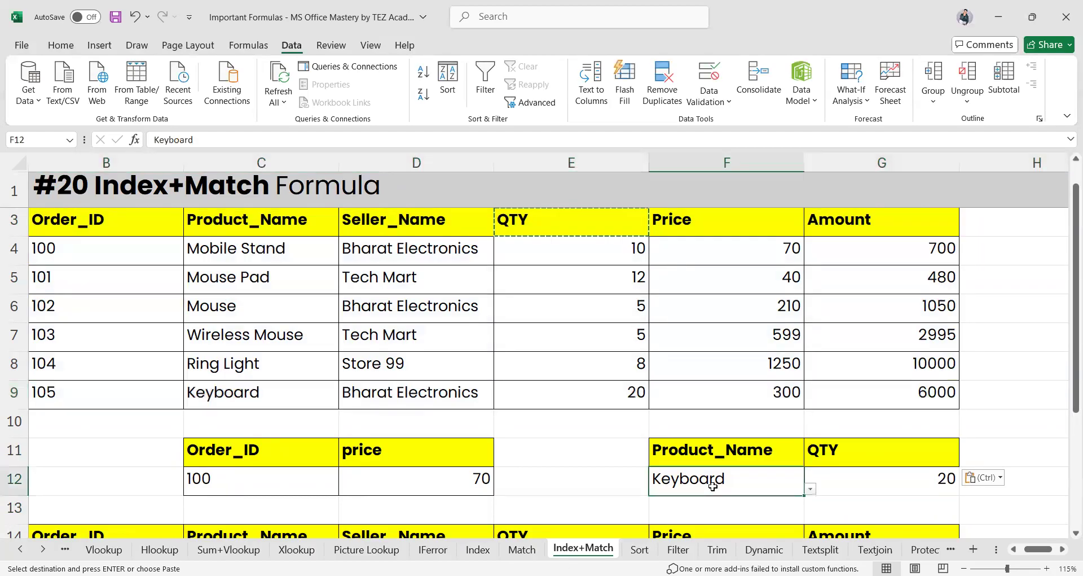
click(811, 489)
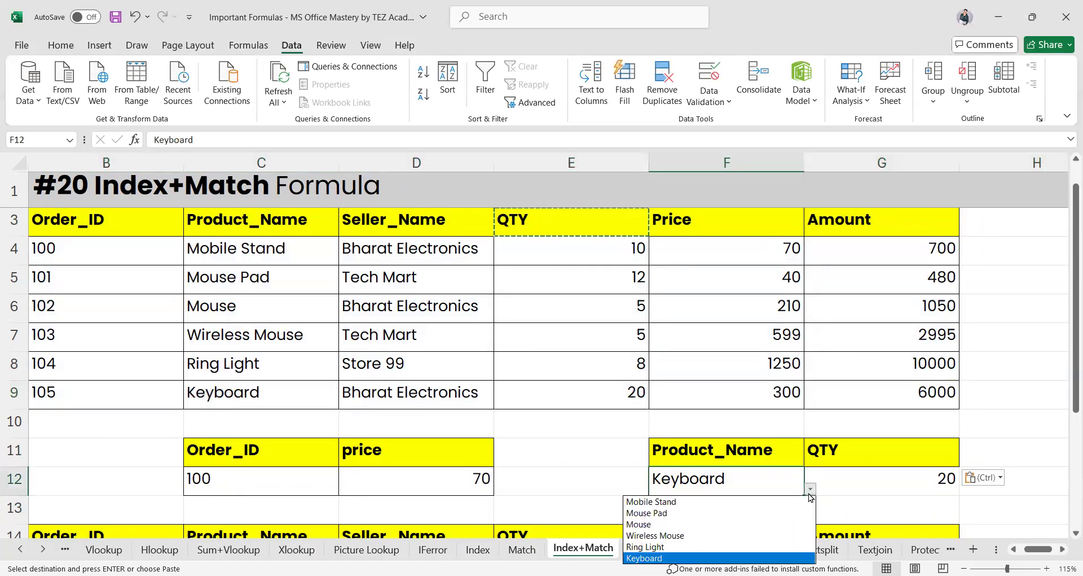
click(663, 535)
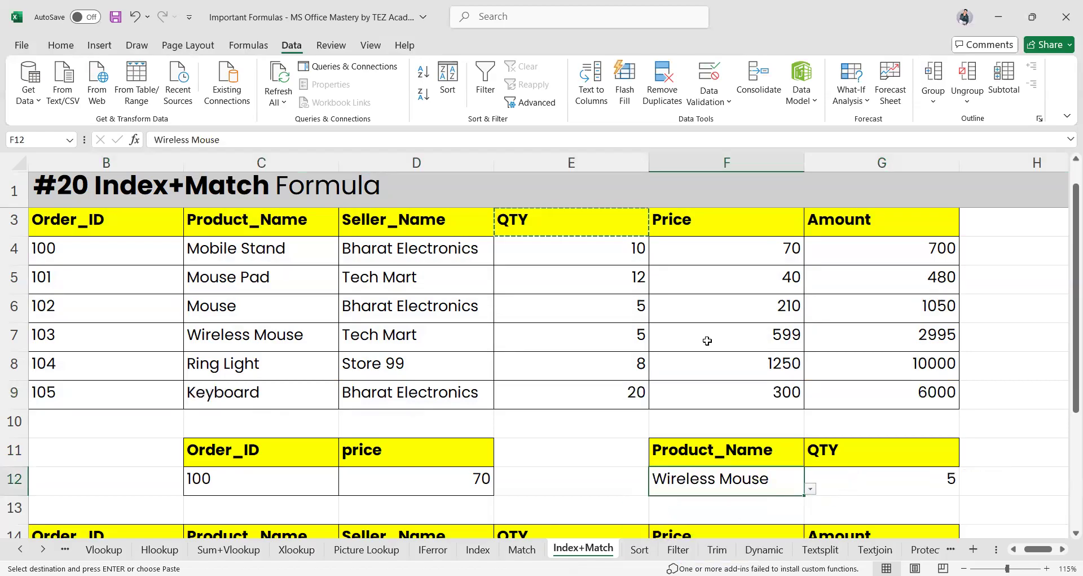
click(615, 313)
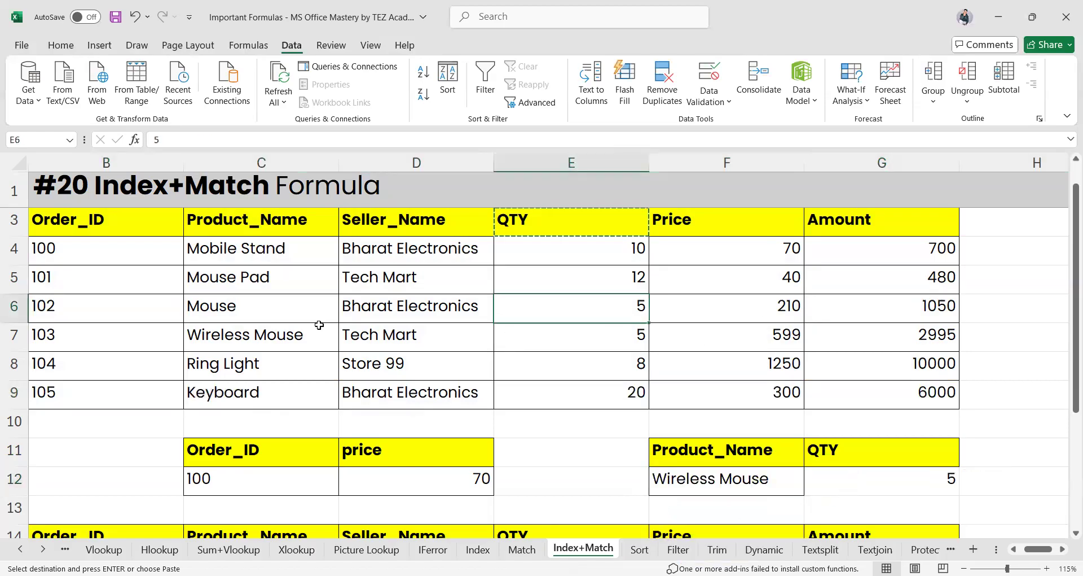
click(12, 335)
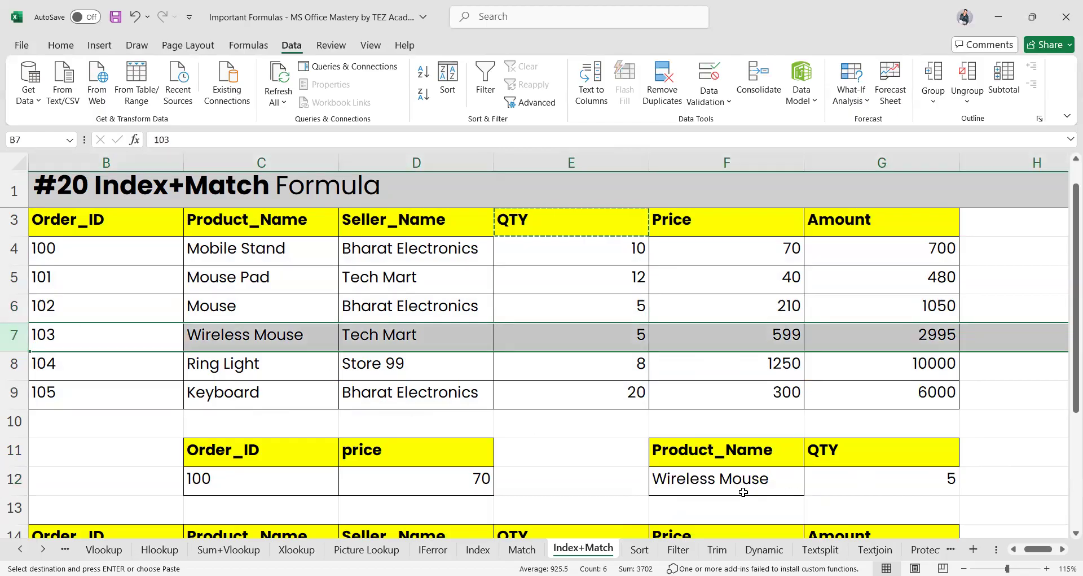
click(725, 478)
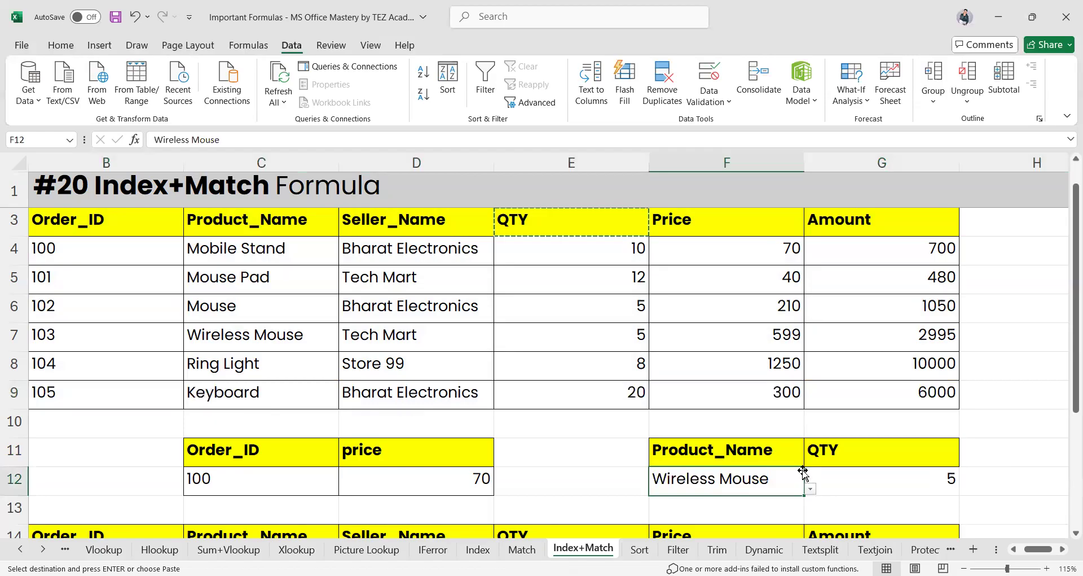
click(875, 448)
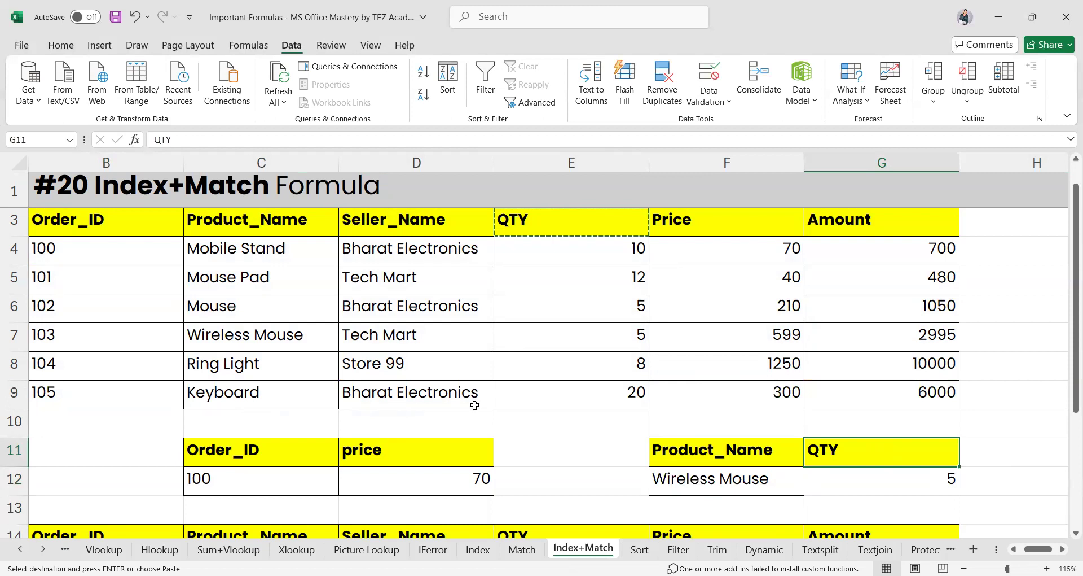
Edit B15's INDEX formula, deleting and restoring the function letters, then commit it
scroll(475, 405, left, 2)
scroll(475, 405, down, 2)
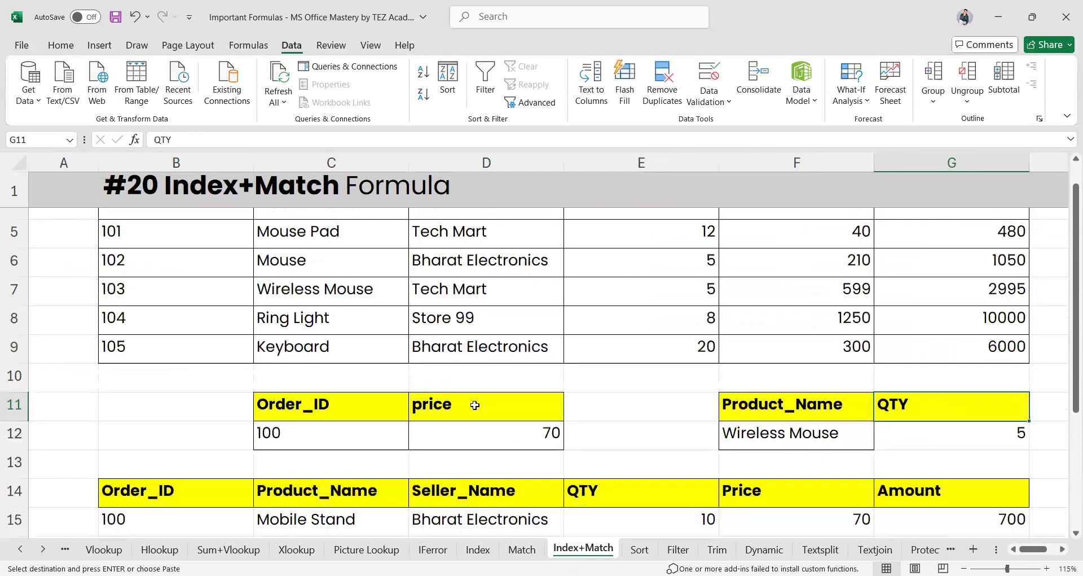
scroll(475, 404, up, 1)
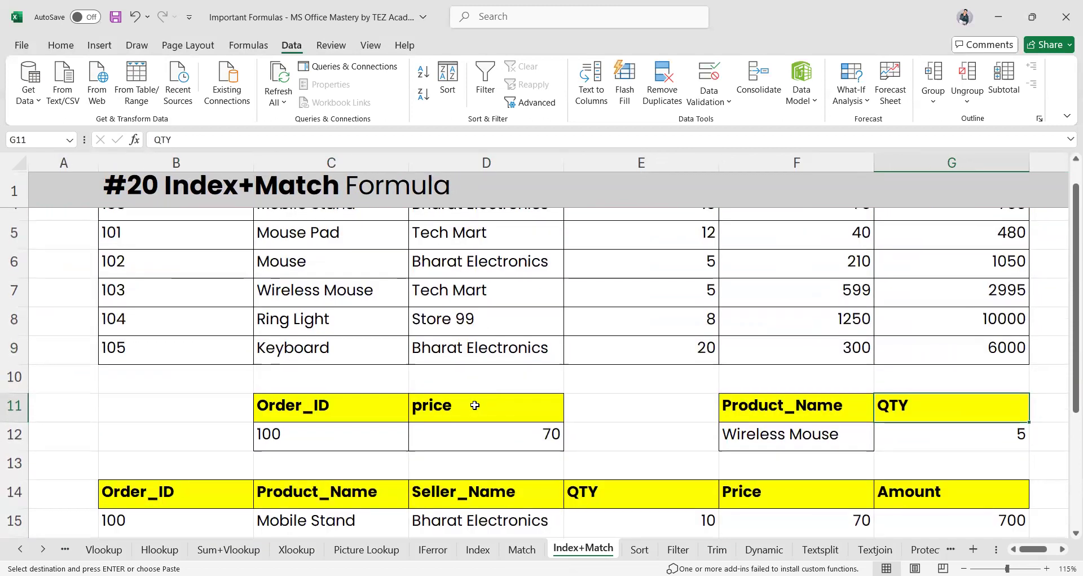
scroll(475, 405, down, 1)
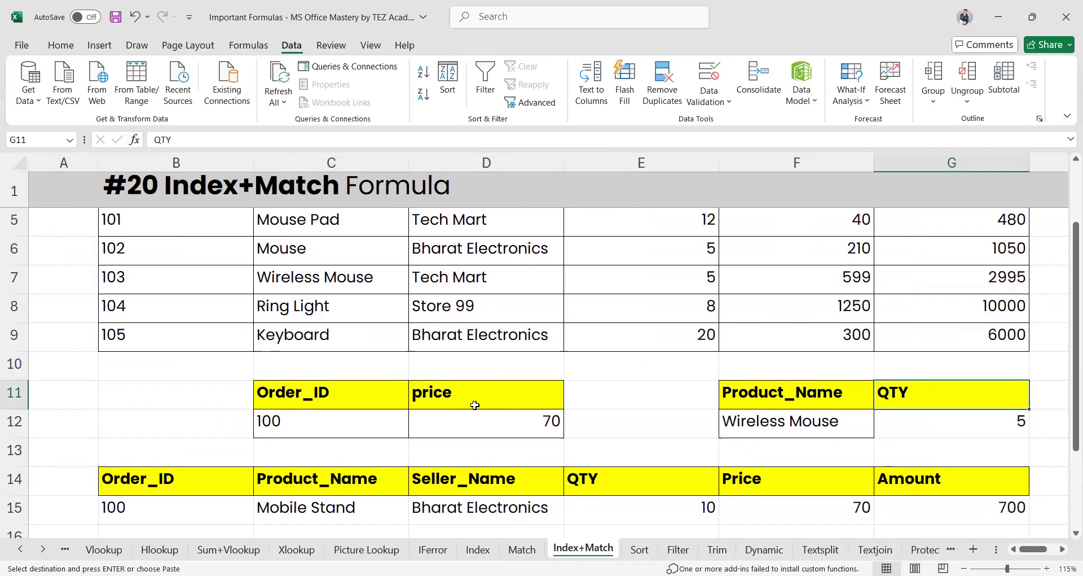
scroll(475, 404, up, 3)
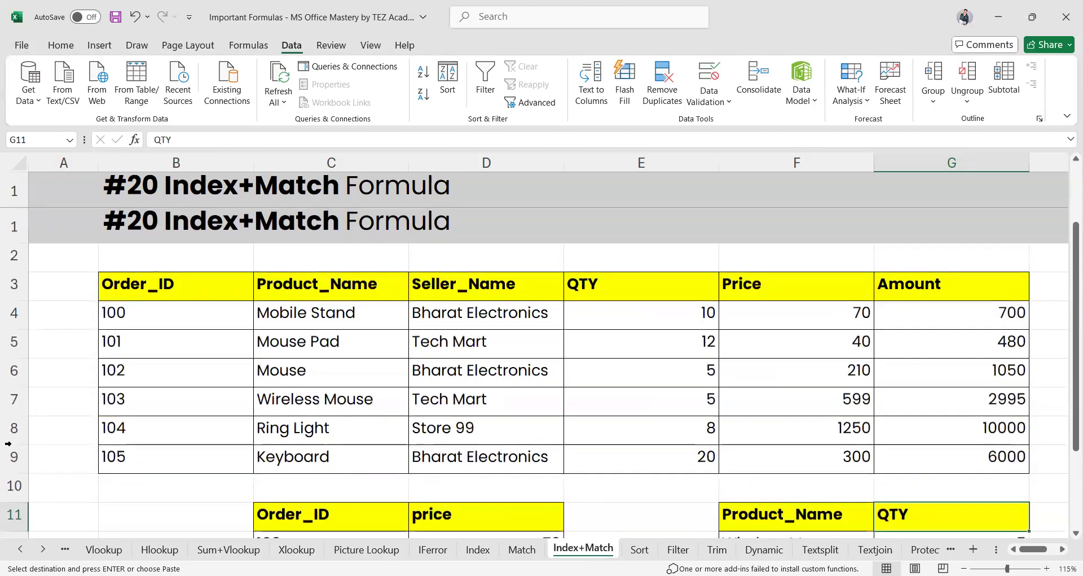
scroll(737, 384, down, 5)
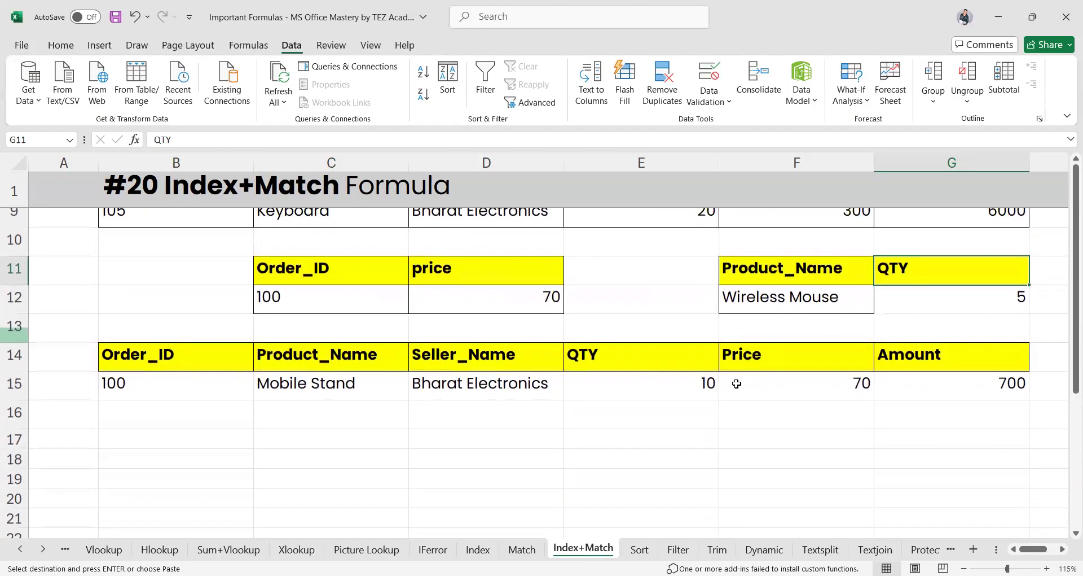
click(197, 400)
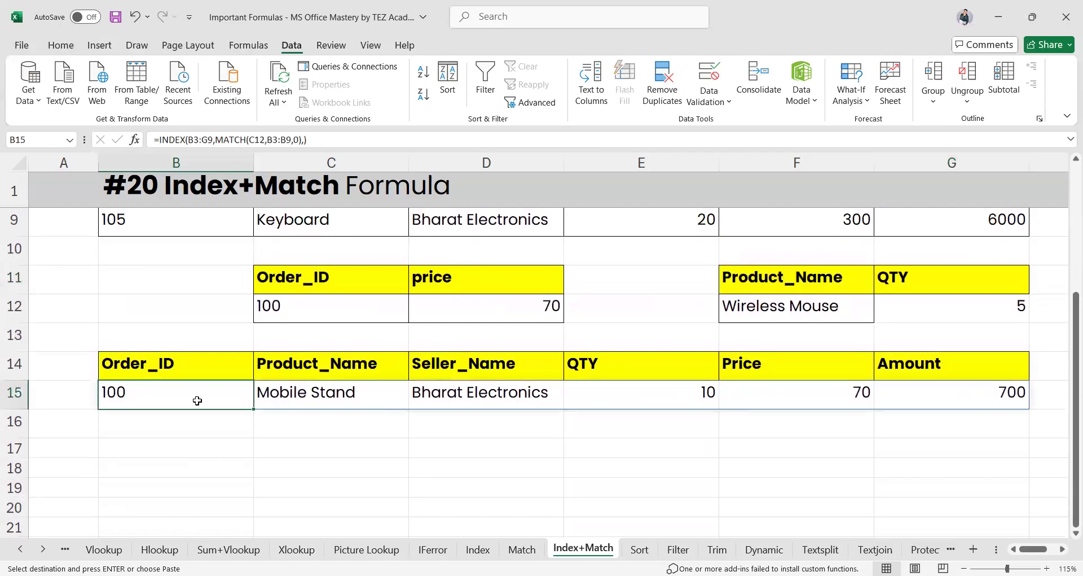
double_click(198, 400)
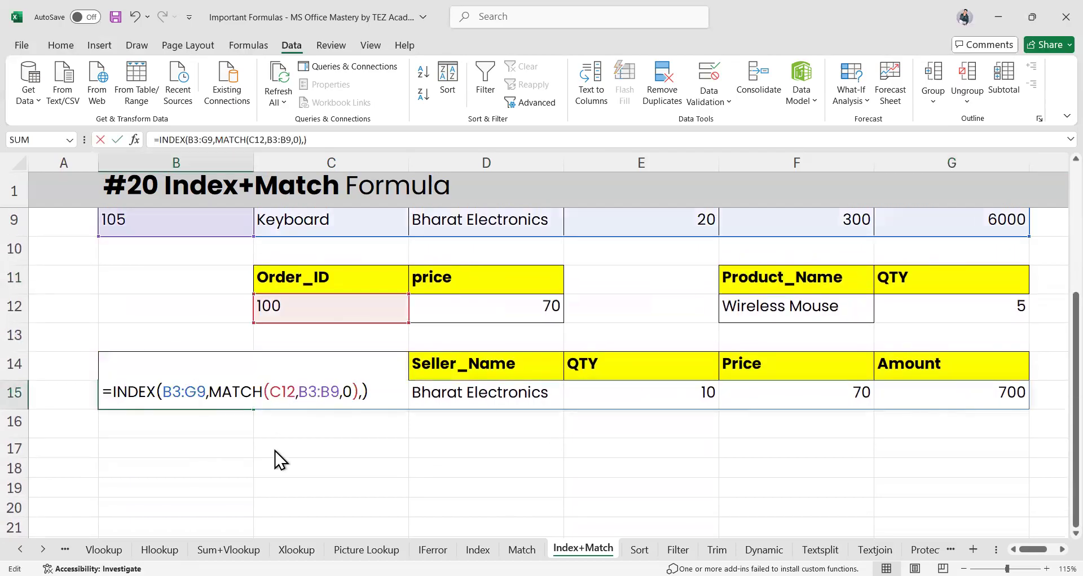
scroll(280, 459, up, 2)
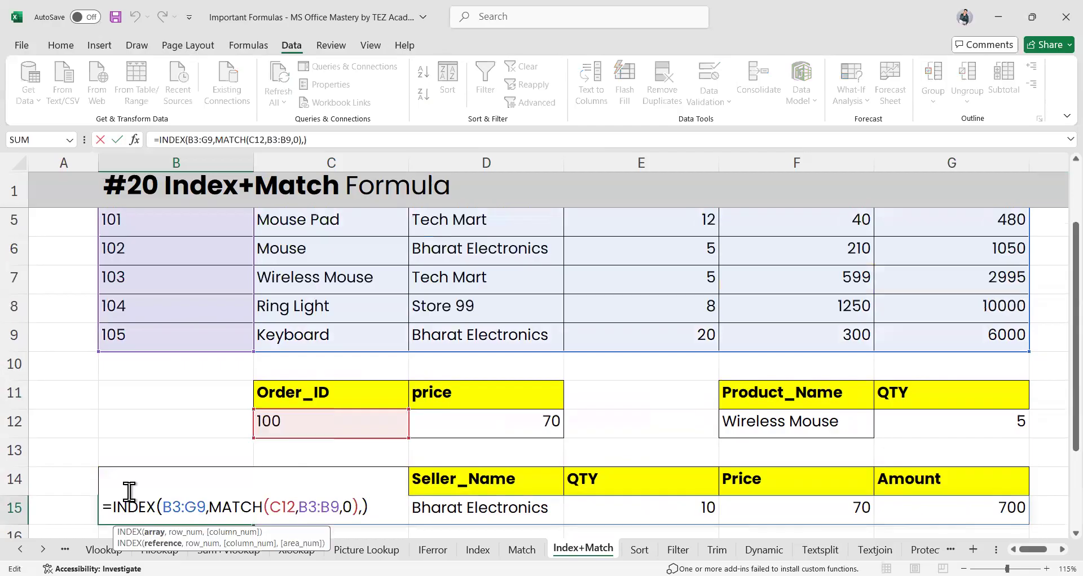
drag(112, 505, 138, 508)
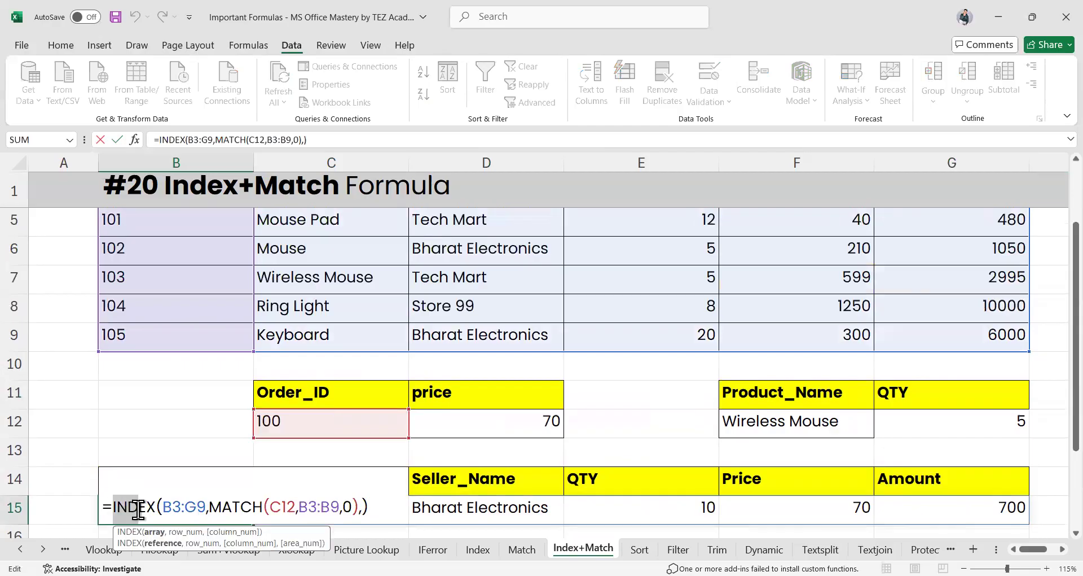
click(379, 442)
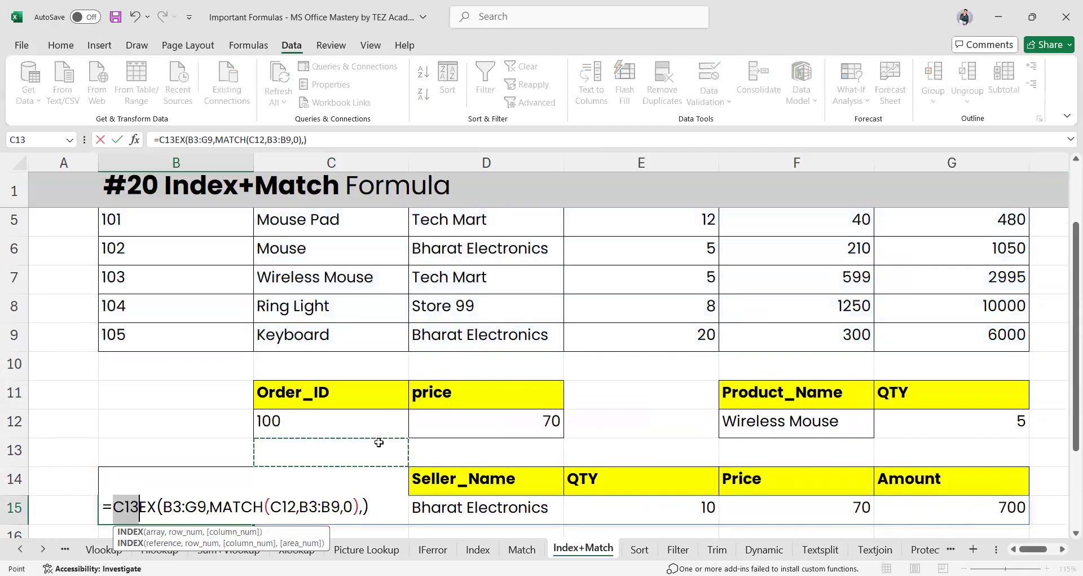
key(ctrl+z)
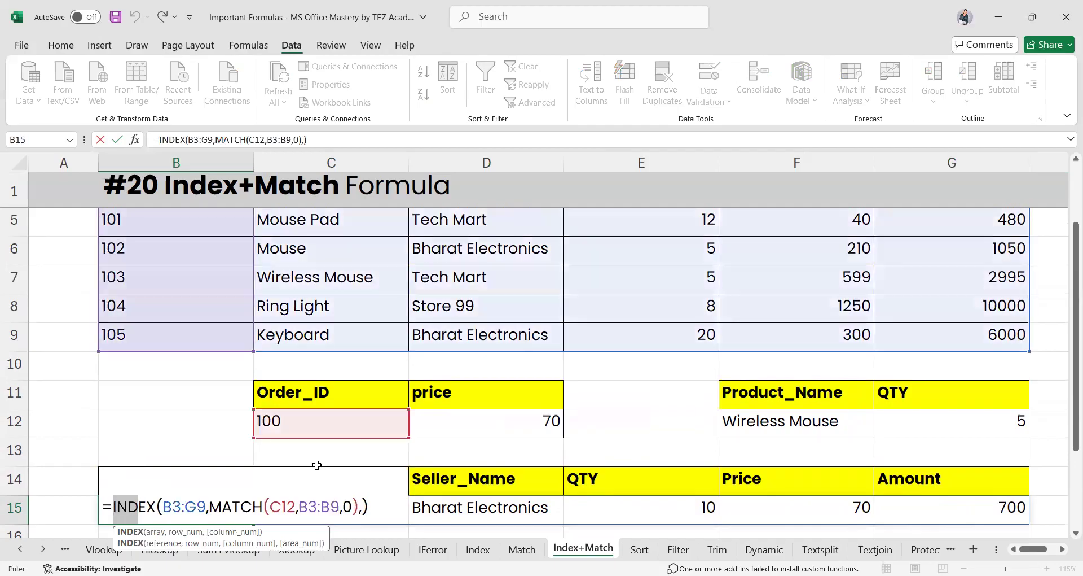
key(BackSpace)
key(ctrl+z)
key(Return)
Clear B15 and abandon a fresh =index entry so row 15 stays blank
key(Up)
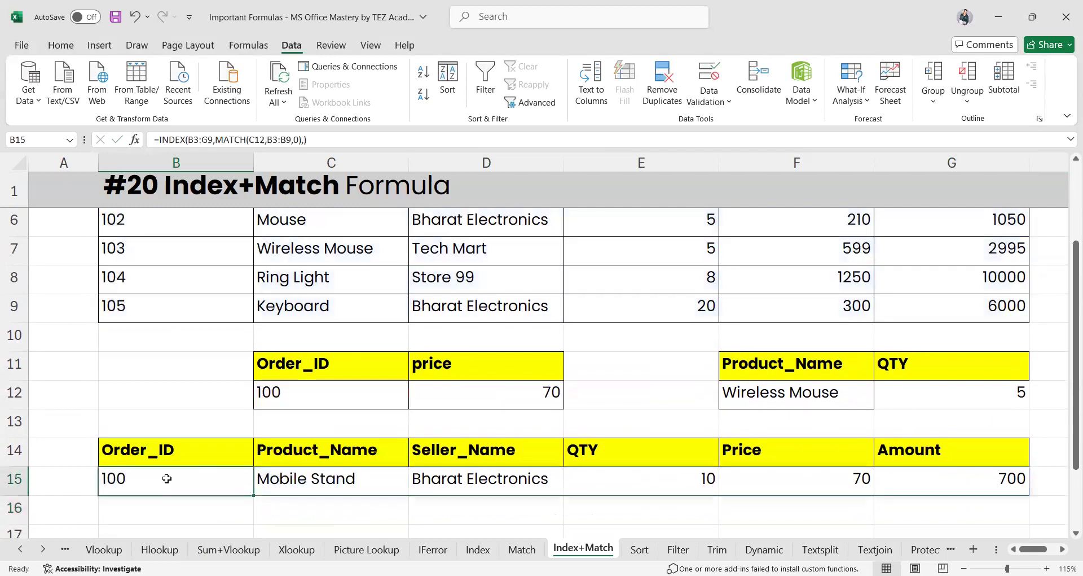
key(F2)
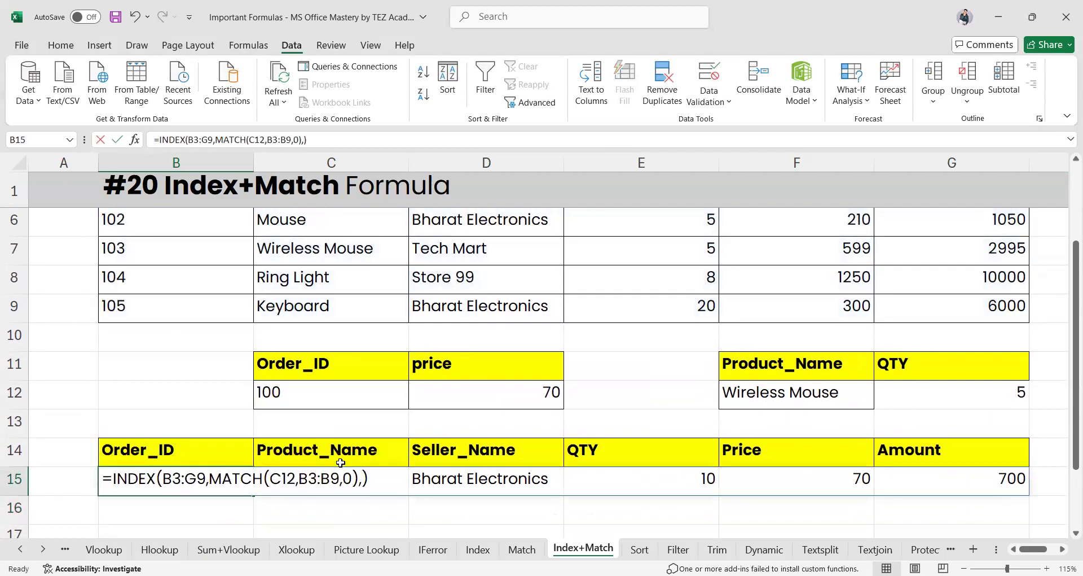
key(Escape)
text(=)
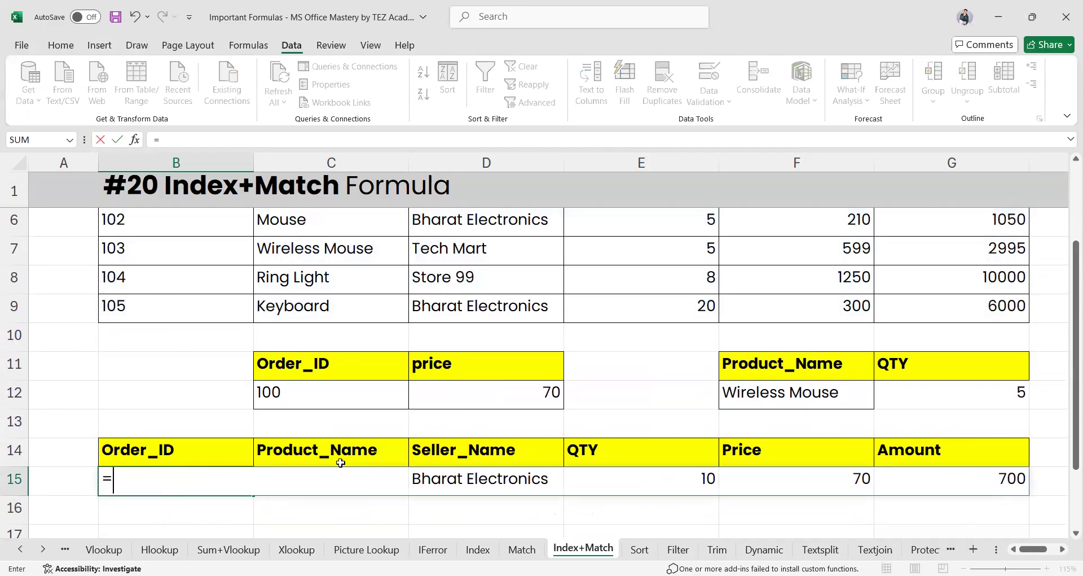
text(inde)
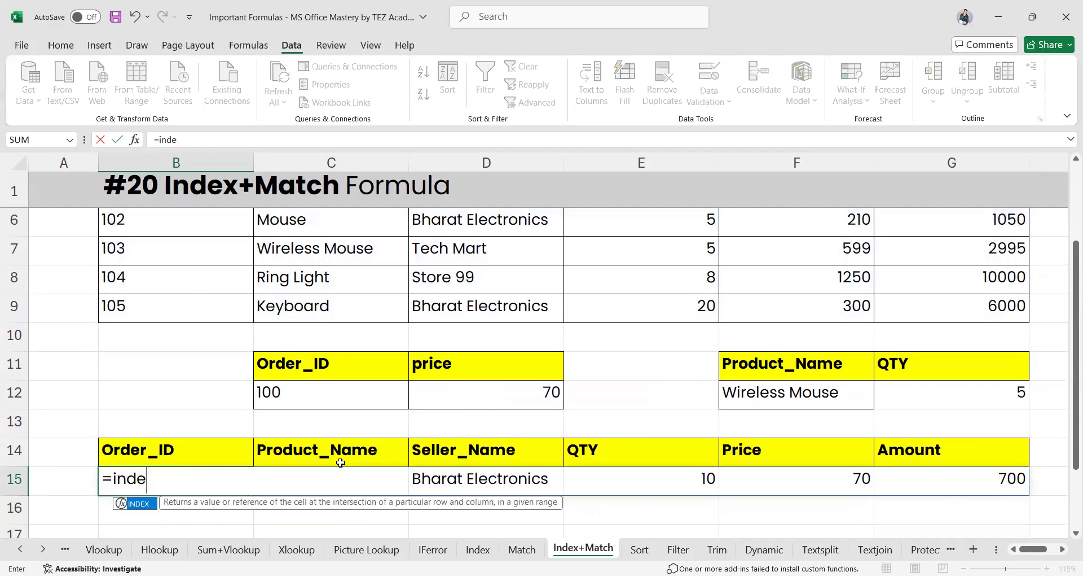
text(x)
key(Return)
Start =INDEX in B15 with the order table B3:G9 as its array
click(192, 488)
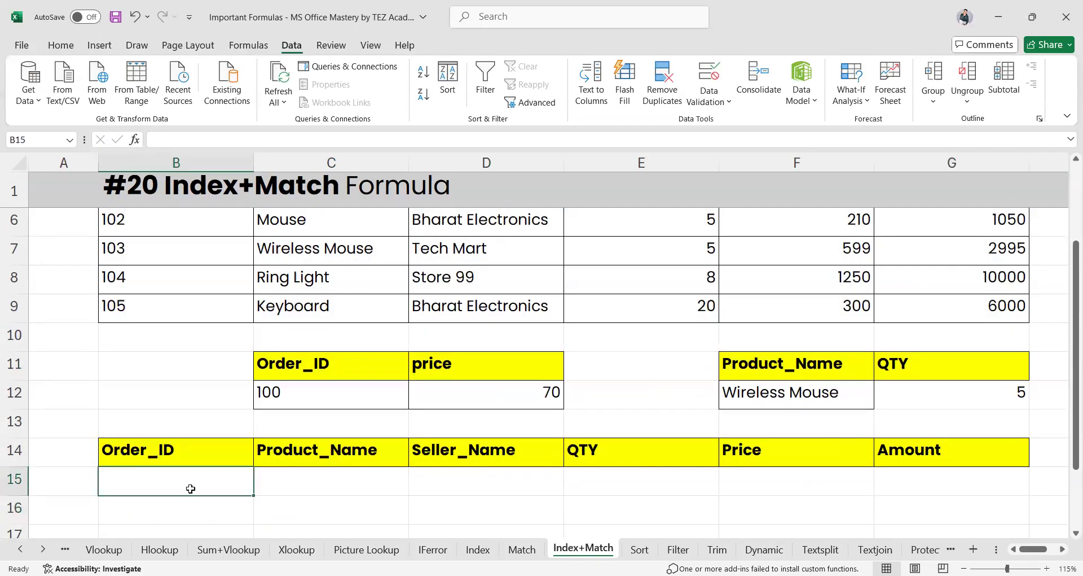
text(=)
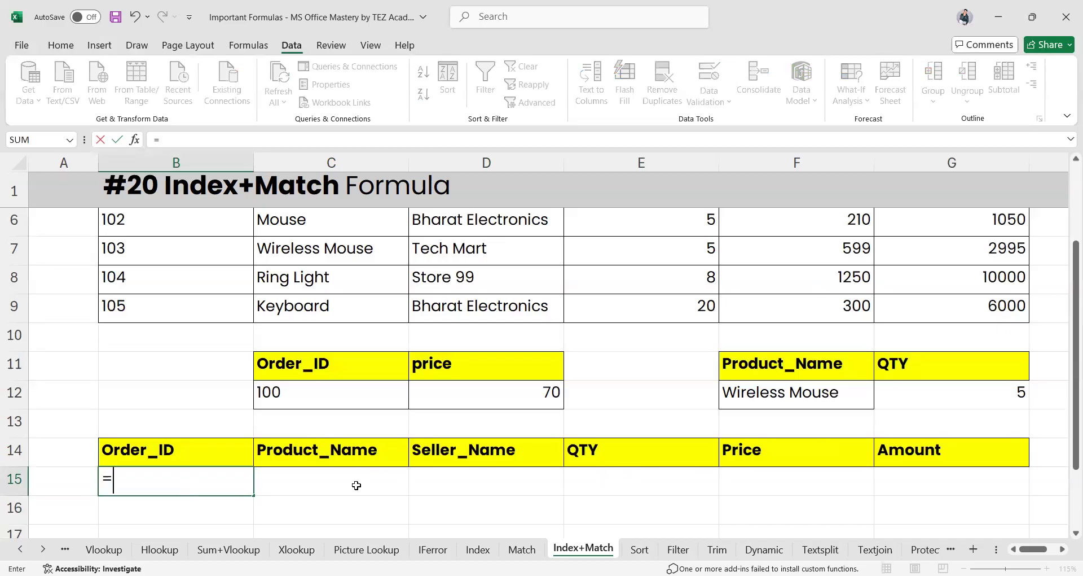
text(in)
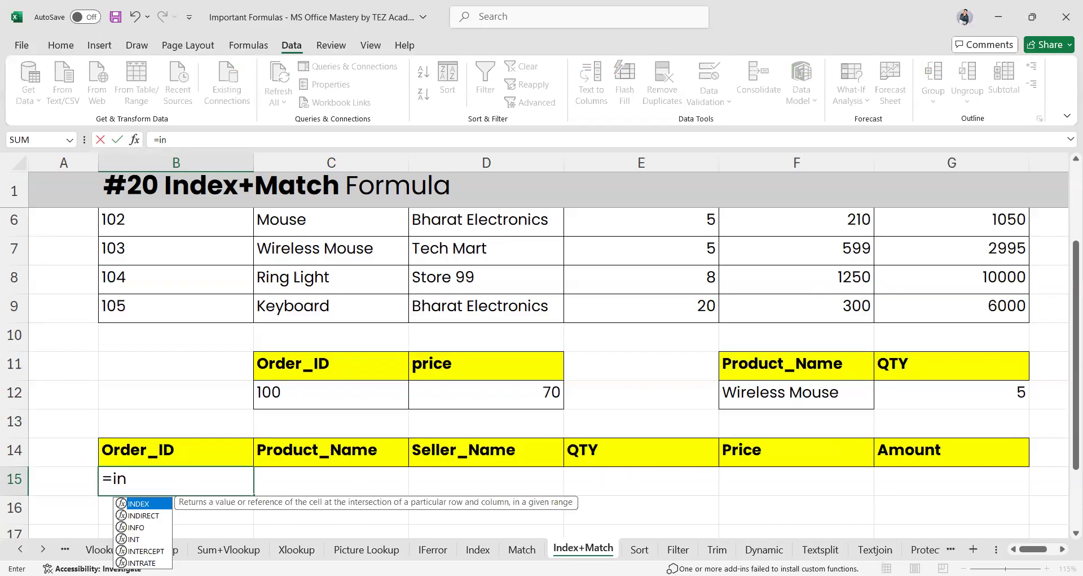
key(Tab)
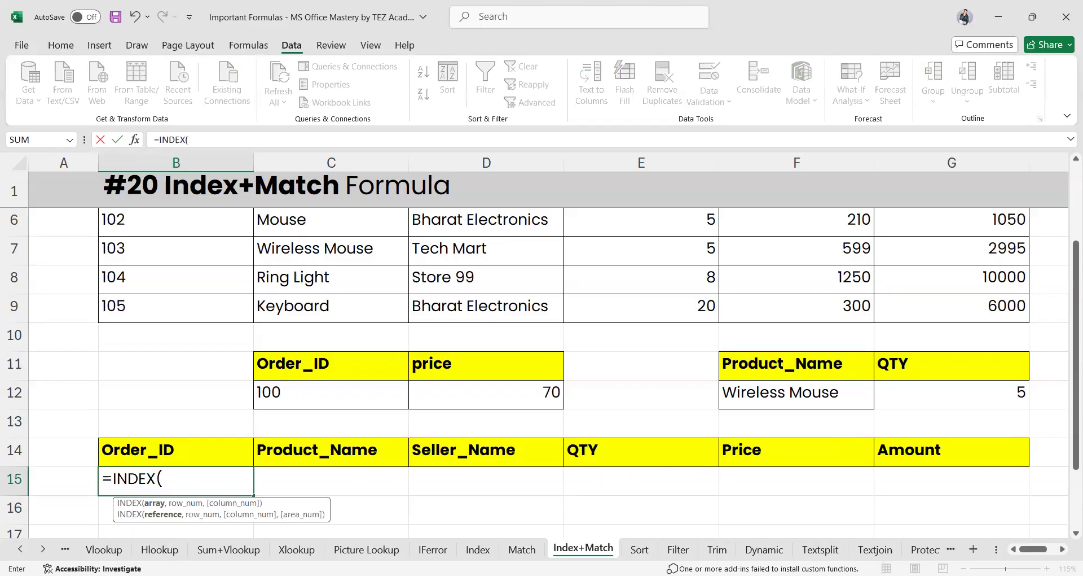
scroll(273, 381, up, 2)
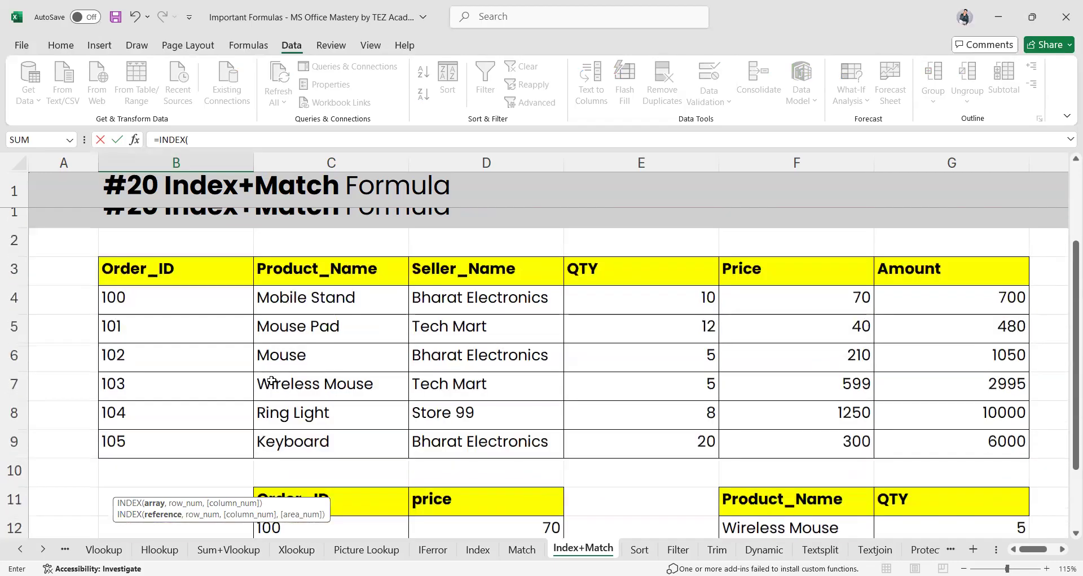
drag(161, 252, 169, 281)
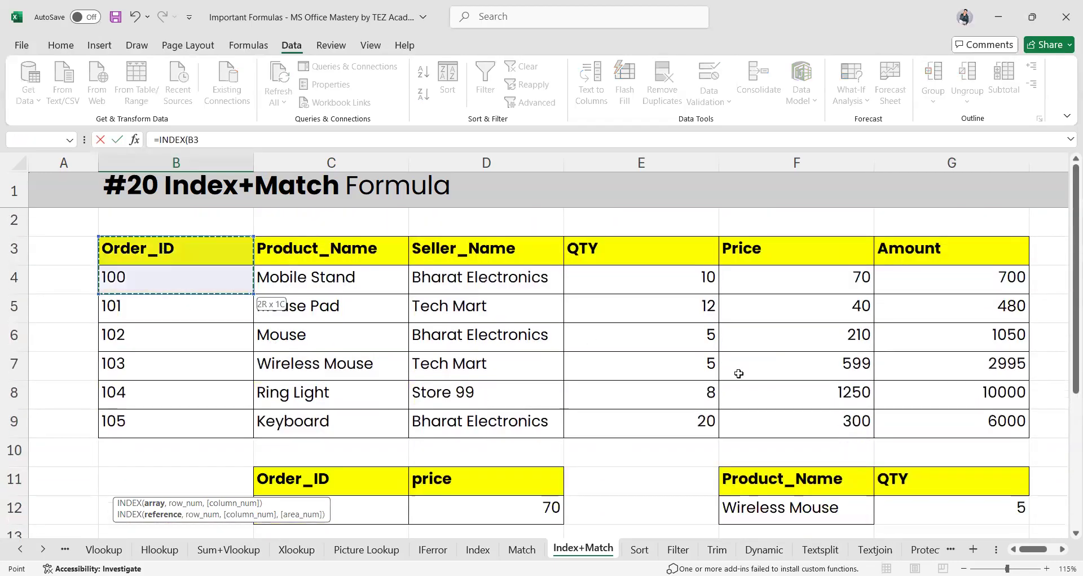
drag(931, 419, 931, 420)
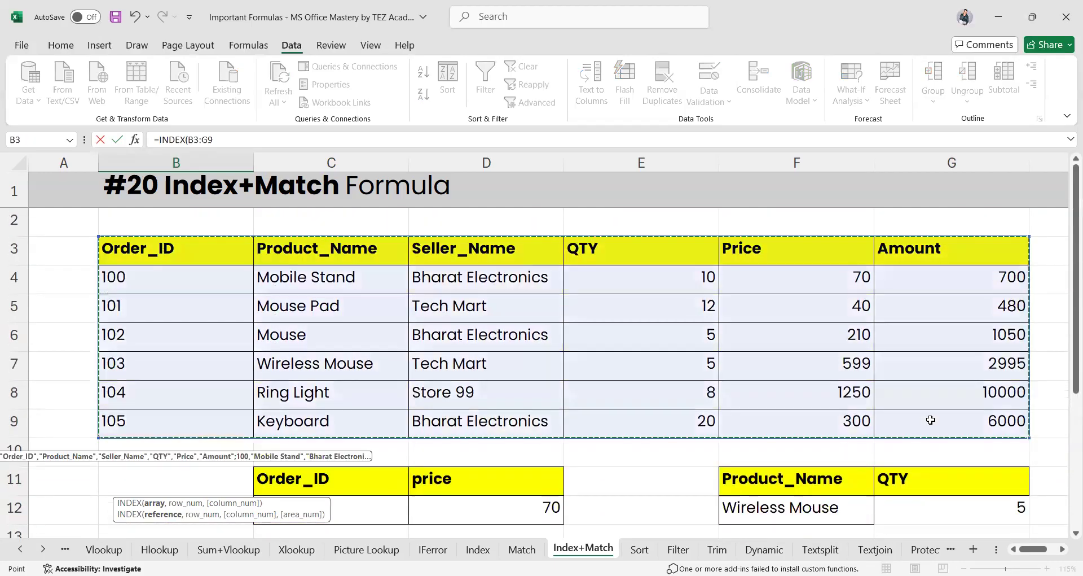
text(,)
scroll(600, 356, down, 2)
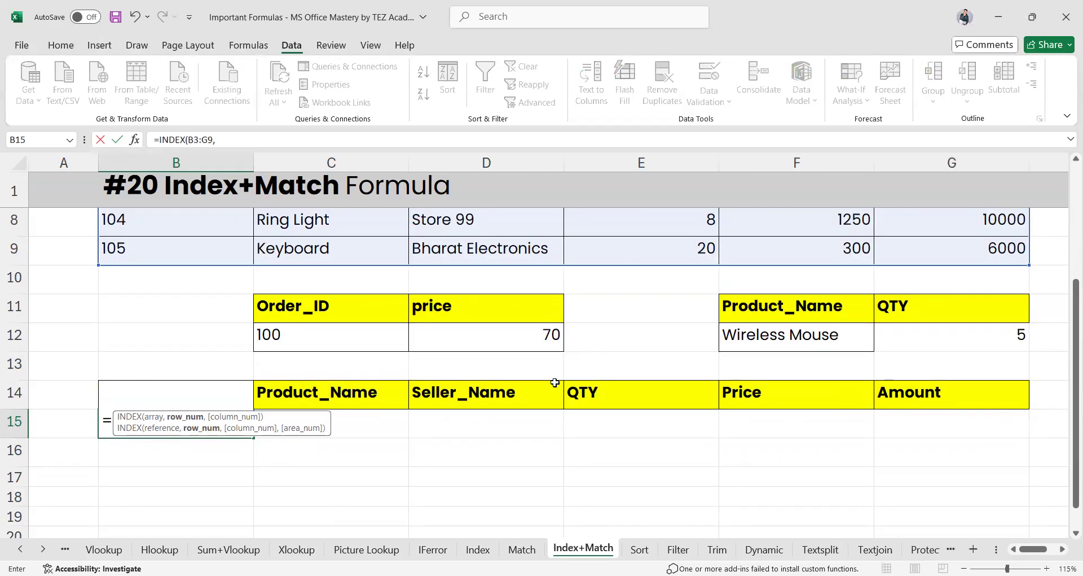
Add MATCH(C12,B3:B9,0) as the row argument and commit, returning order 100's record
text(ma)
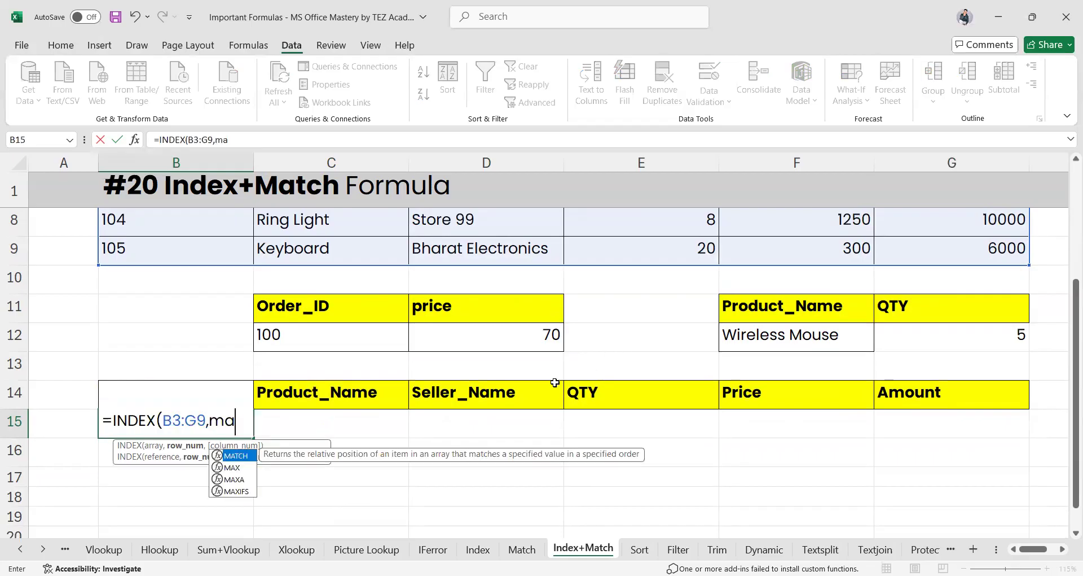
key(Tab)
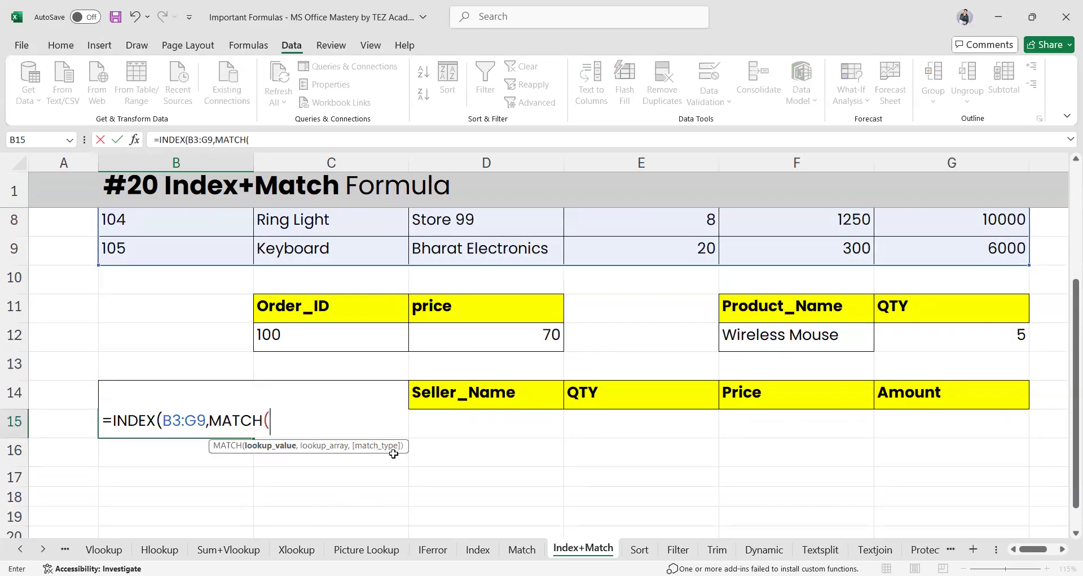
scroll(393, 453, up, 2)
scroll(393, 454, down, 2)
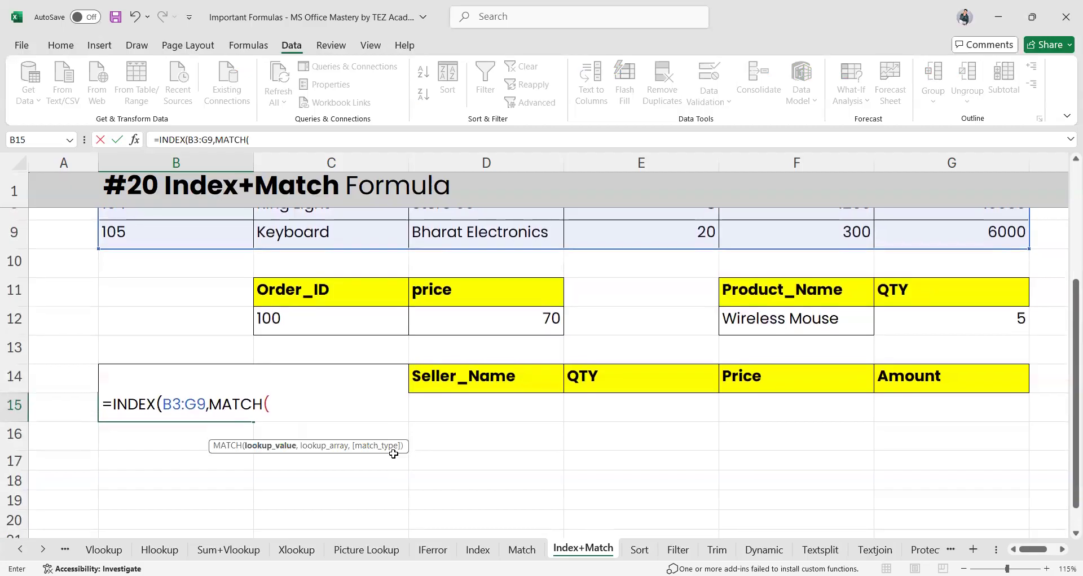
scroll(393, 453, down, 1)
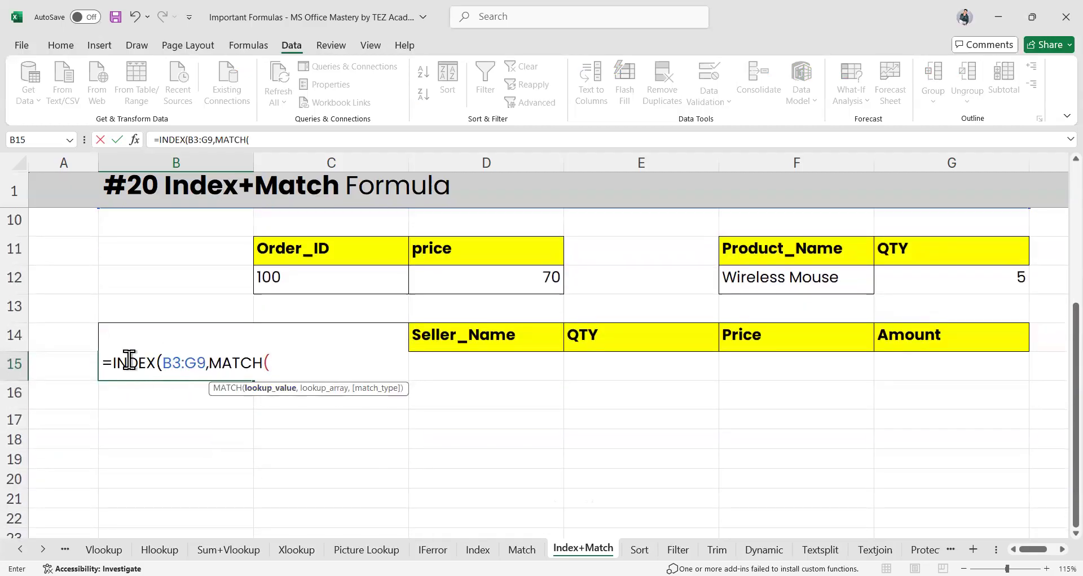
scroll(484, 423, up, 4)
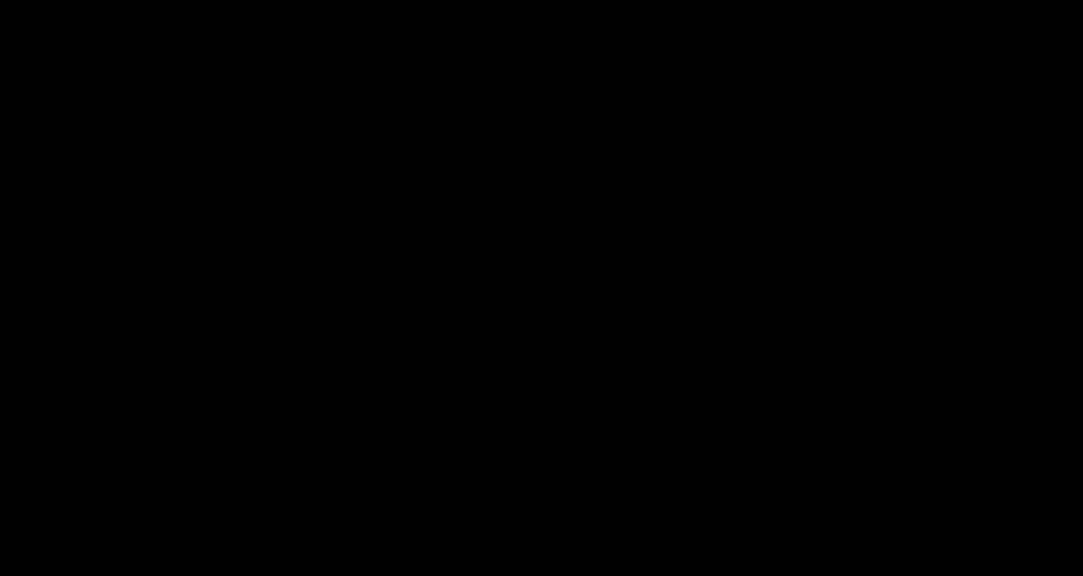
key(Return)
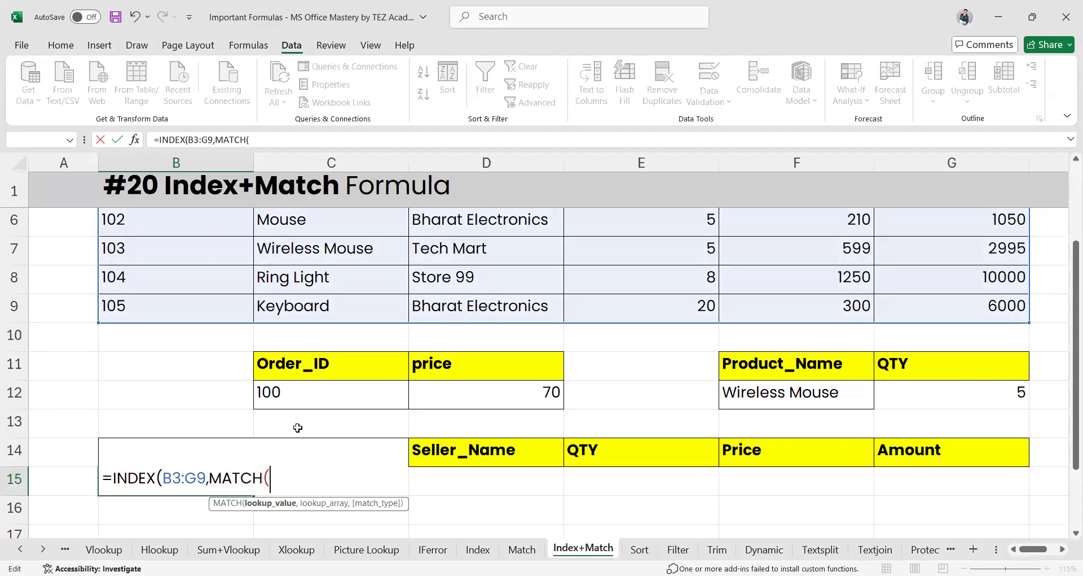
click(299, 394)
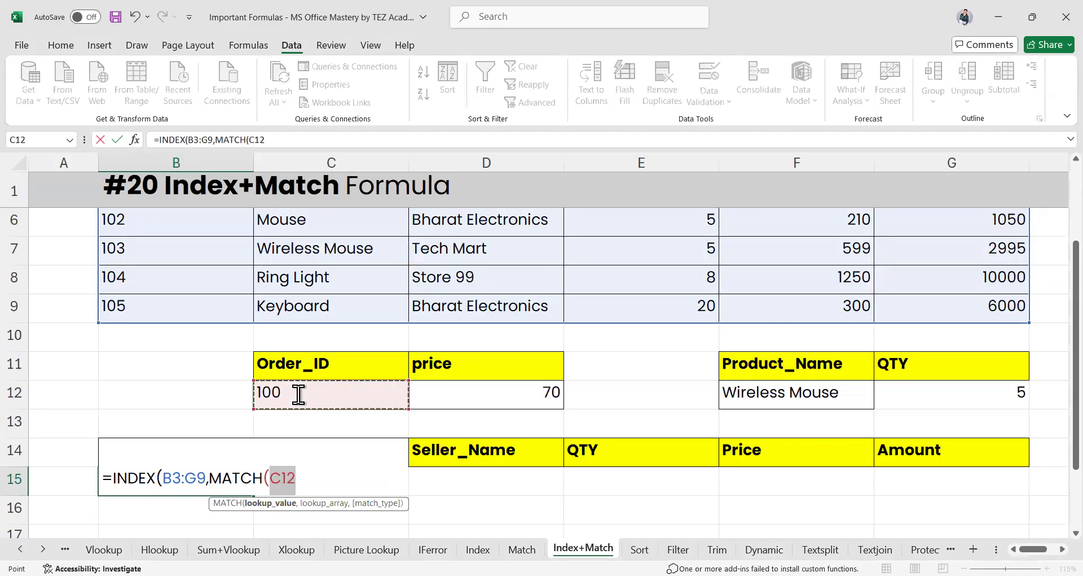
text(,)
scroll(232, 413, up, 1)
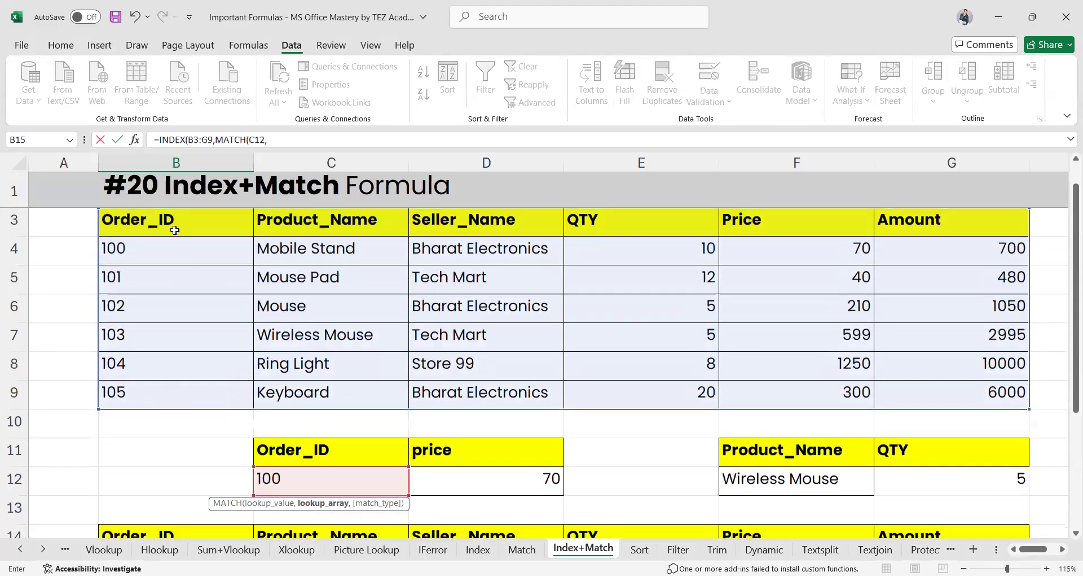
drag(174, 230, 169, 253)
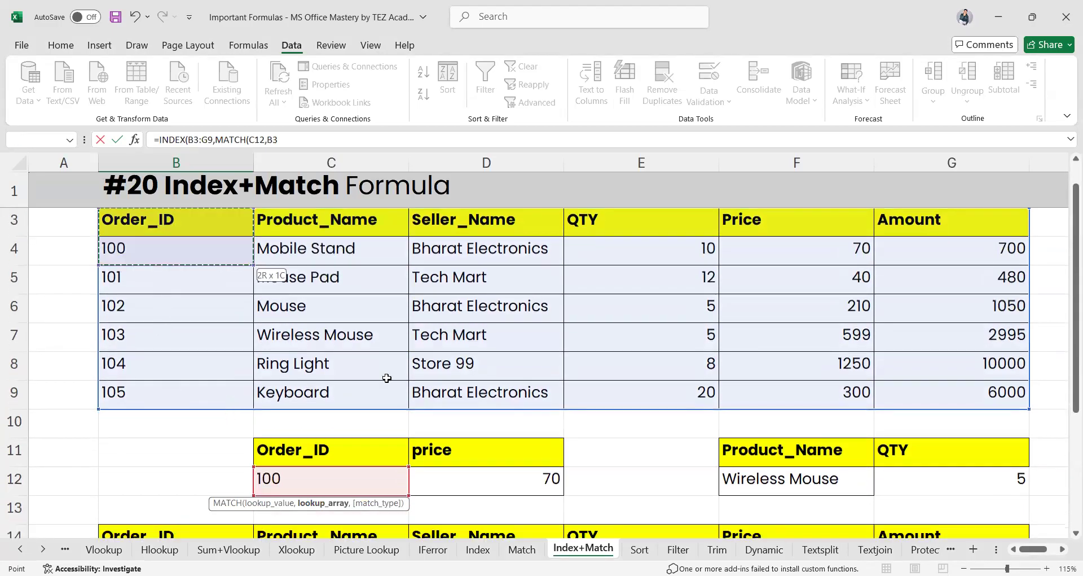
scroll(387, 378, down, 2)
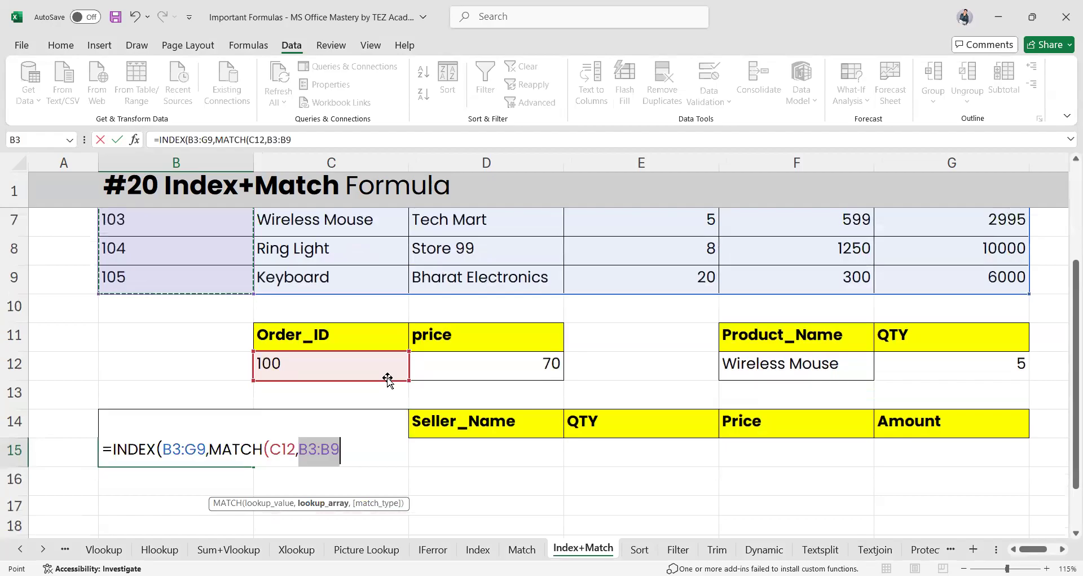
text(,0))
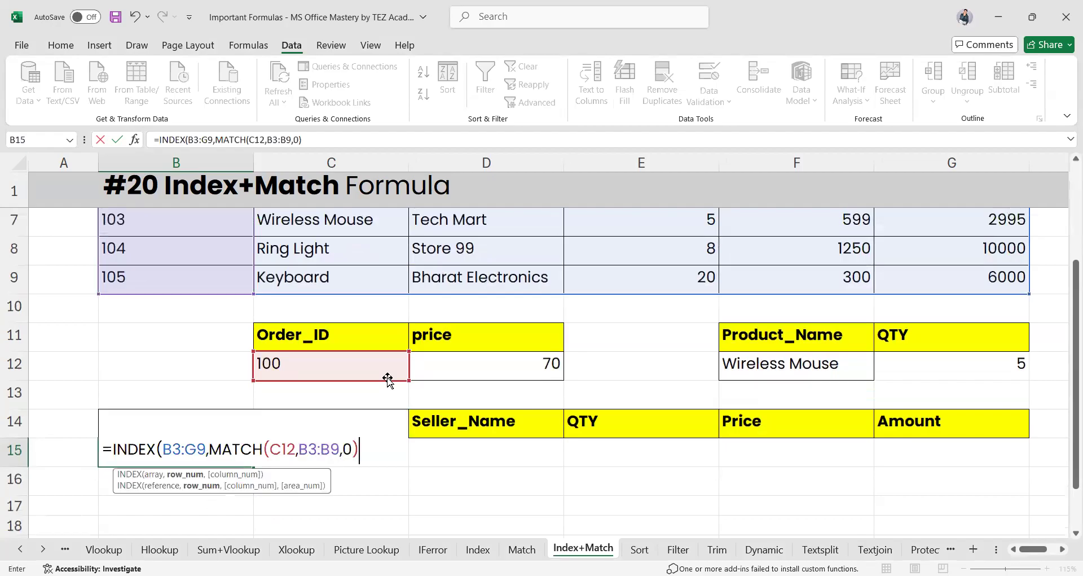
text(,)
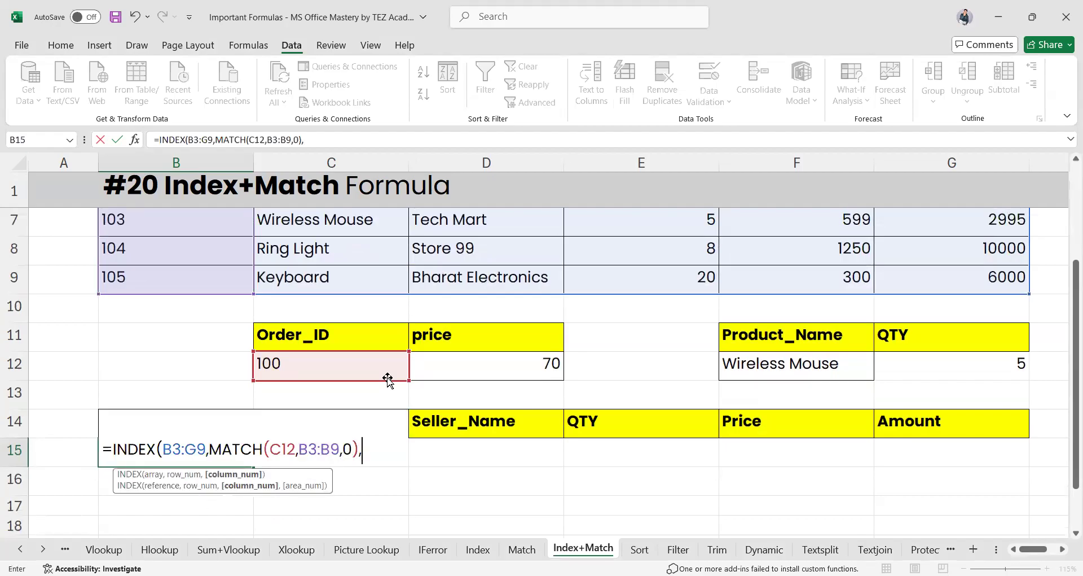
text())
key(Return)
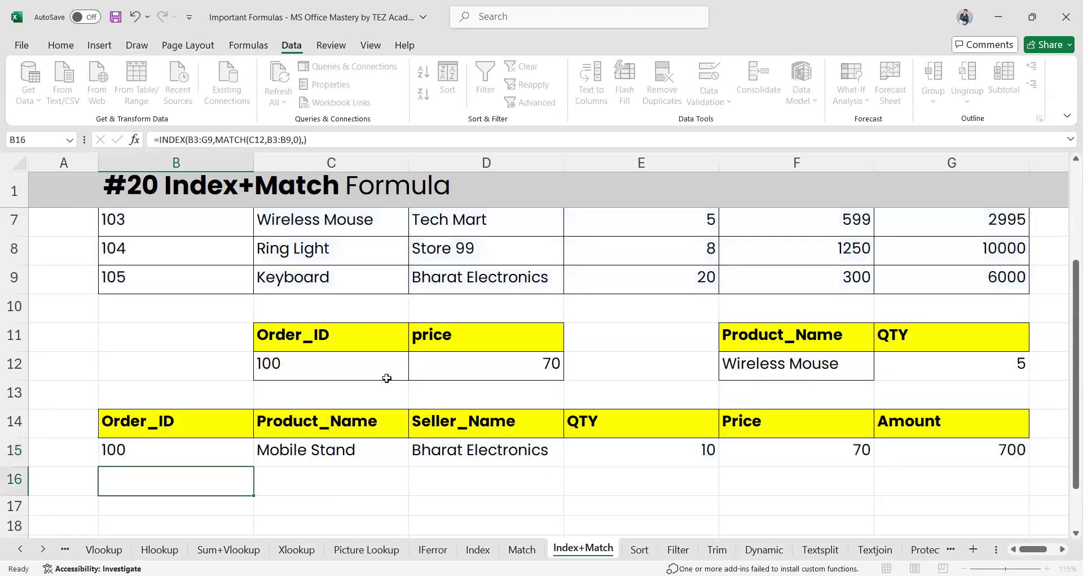
click(181, 452)
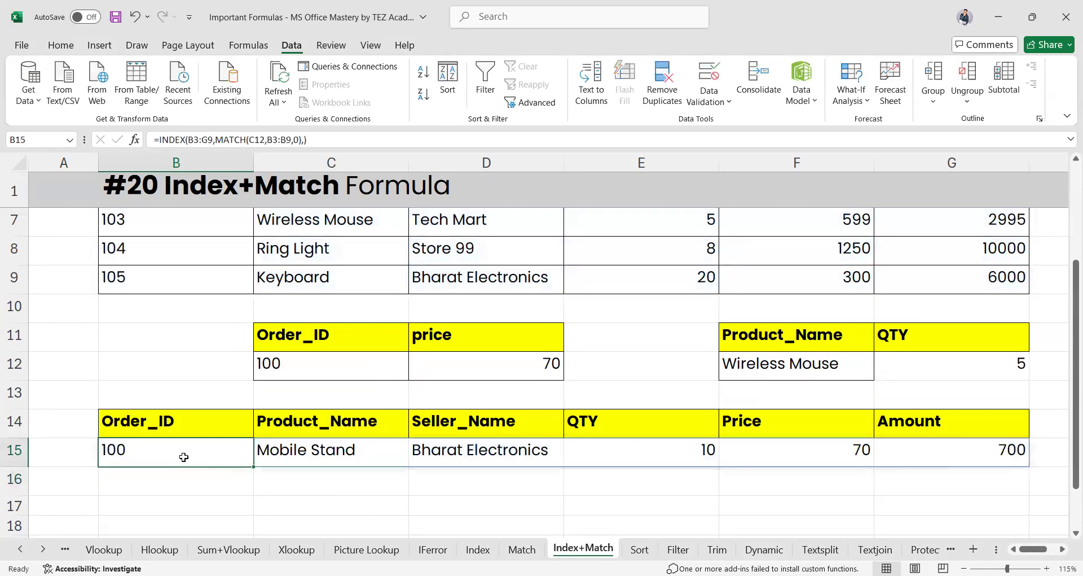
Add a List data validation to B15 sourced from the order IDs in column B
scroll(184, 456, up, 2)
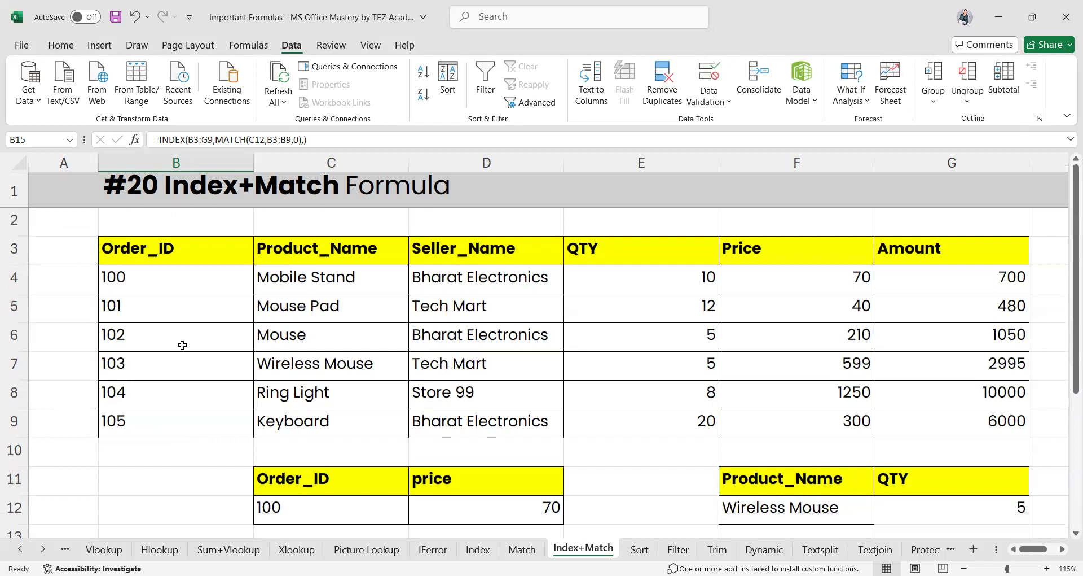
scroll(181, 343, down, 2)
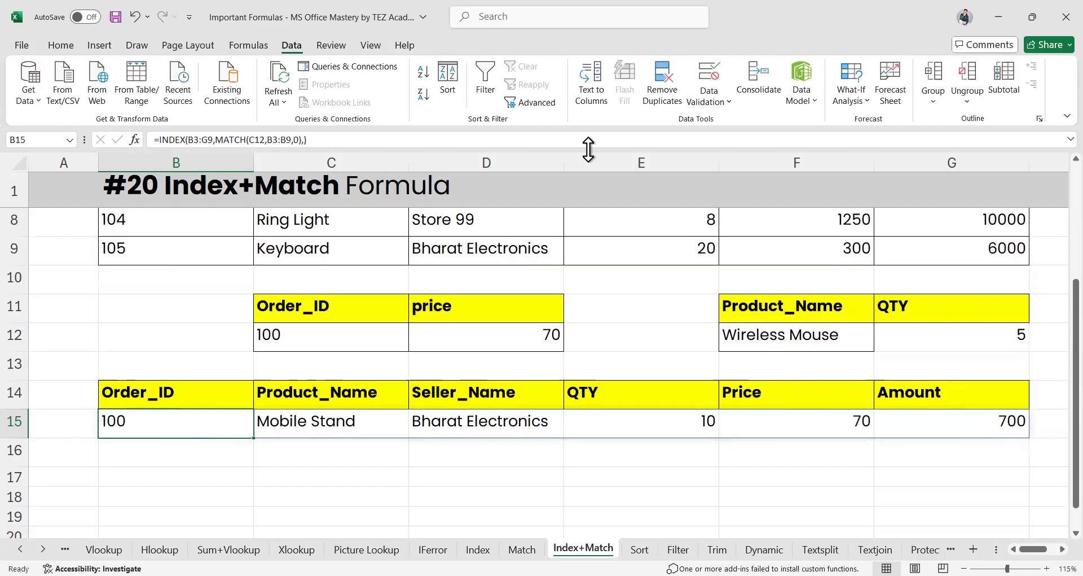
click(712, 100)
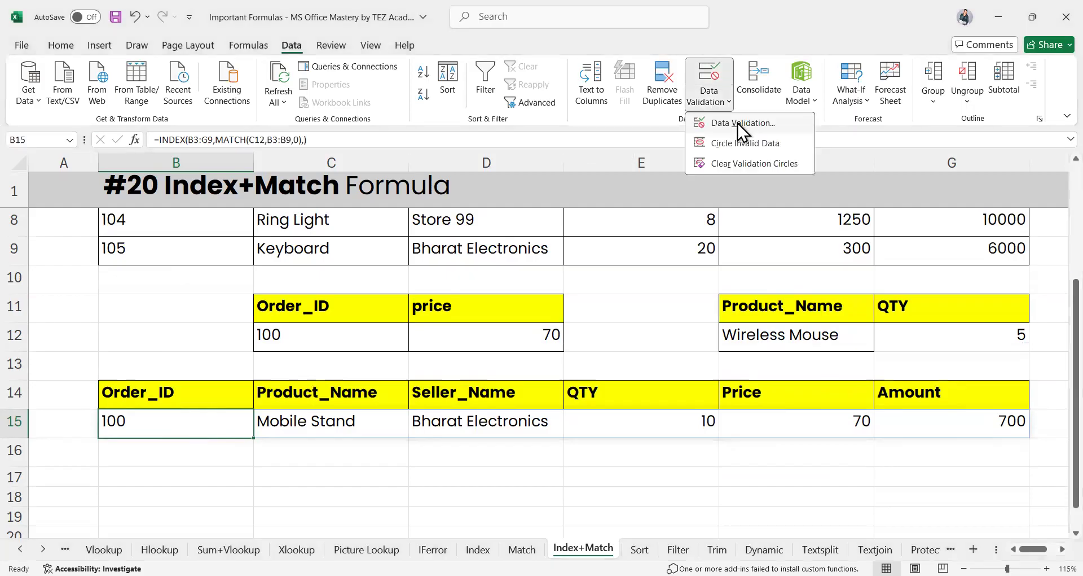
click(495, 209)
click(460, 251)
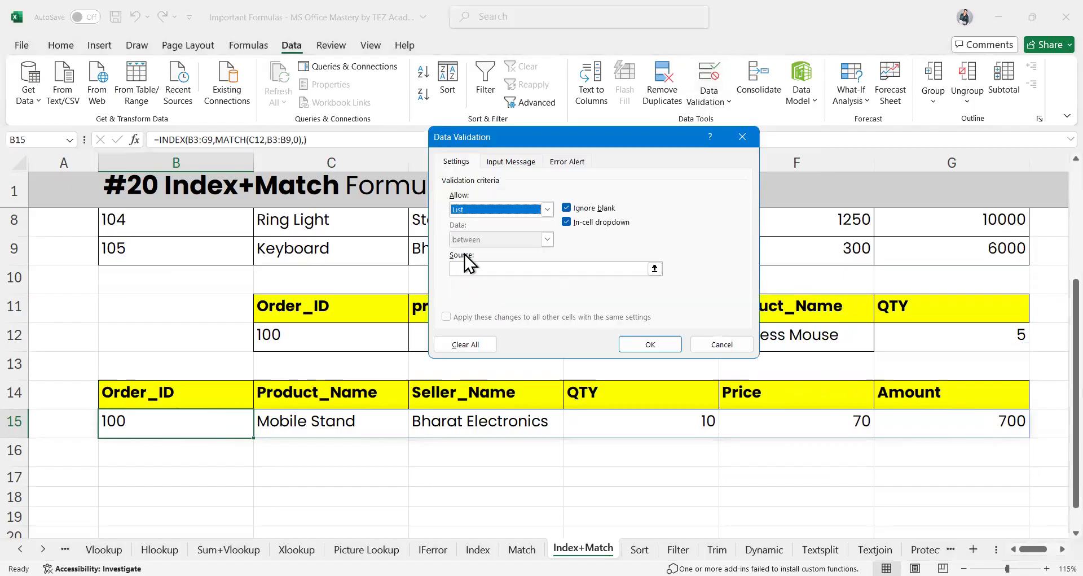
click(475, 269)
scroll(268, 311, up, 2)
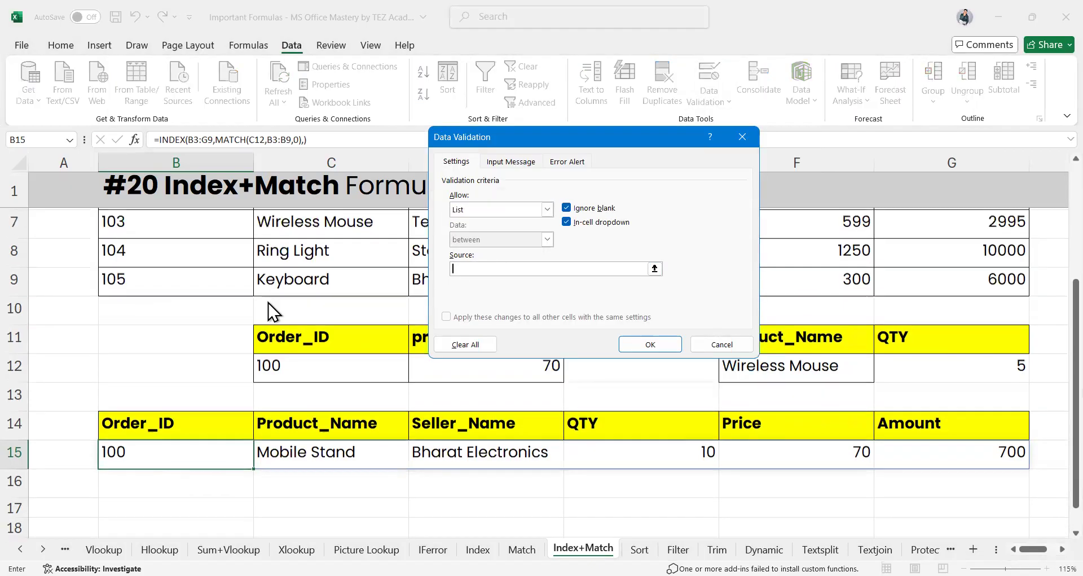
click(158, 286)
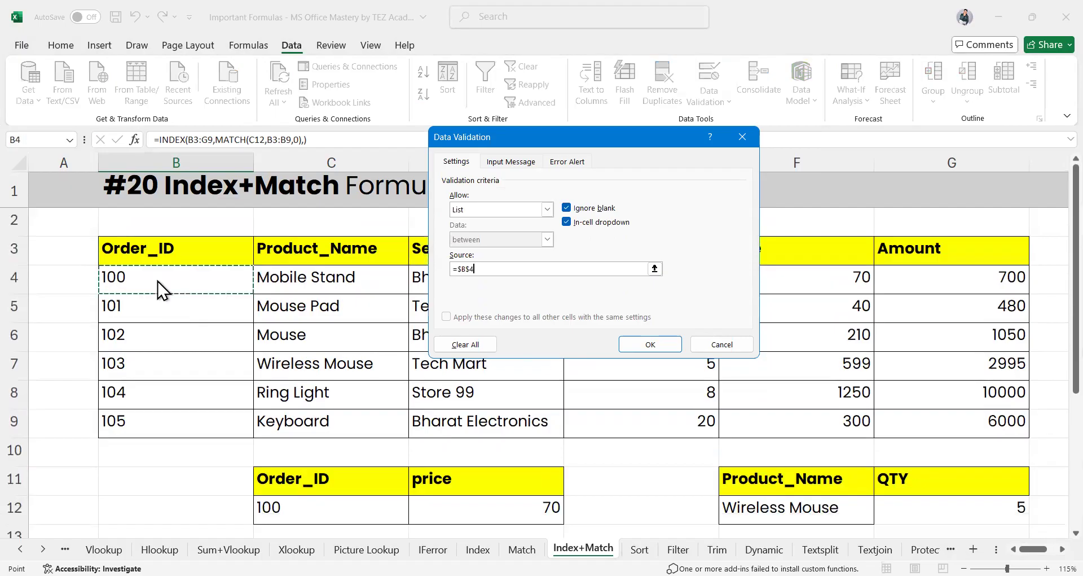
click(650, 345)
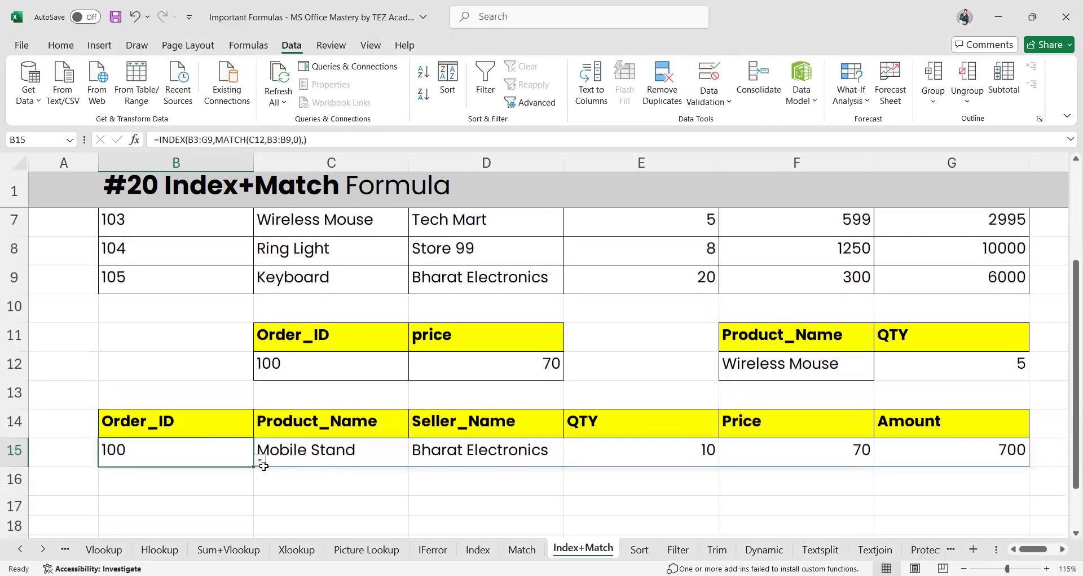
Choose order 103 from B15's dropdown
click(259, 460)
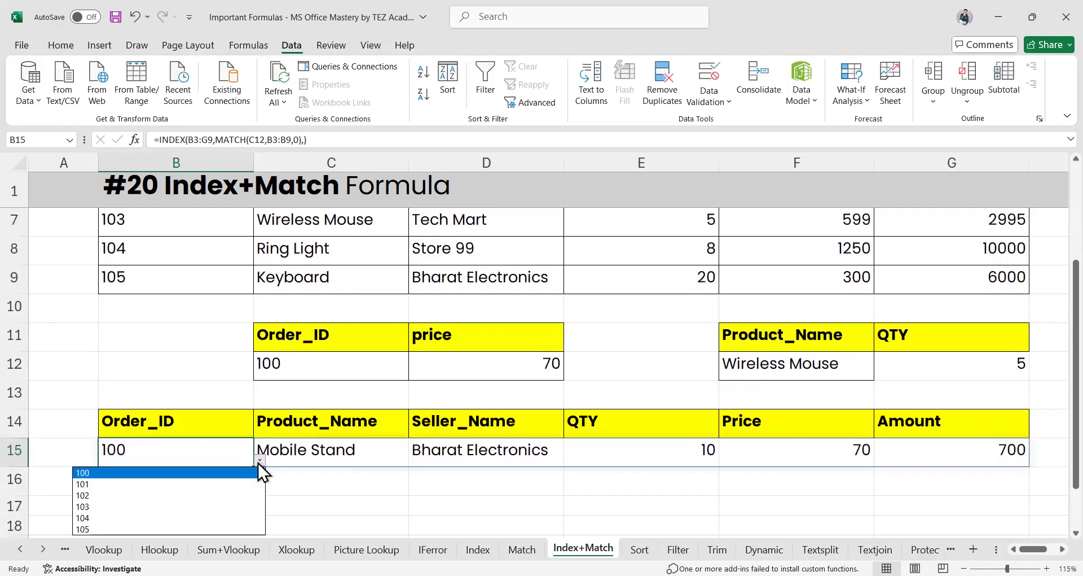
click(87, 506)
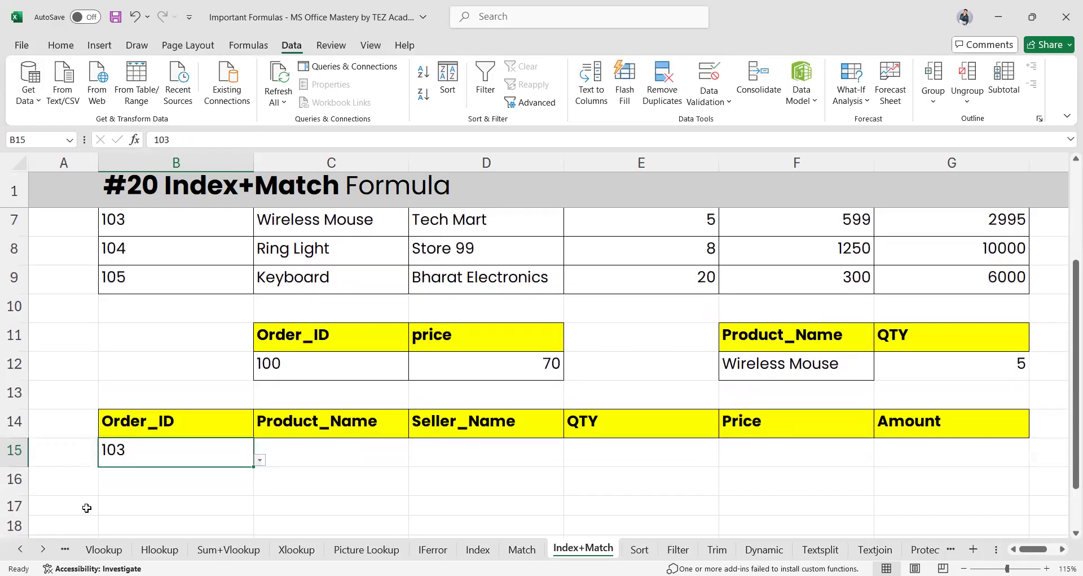
click(362, 470)
click(195, 457)
key(ctrl+z)
click(310, 486)
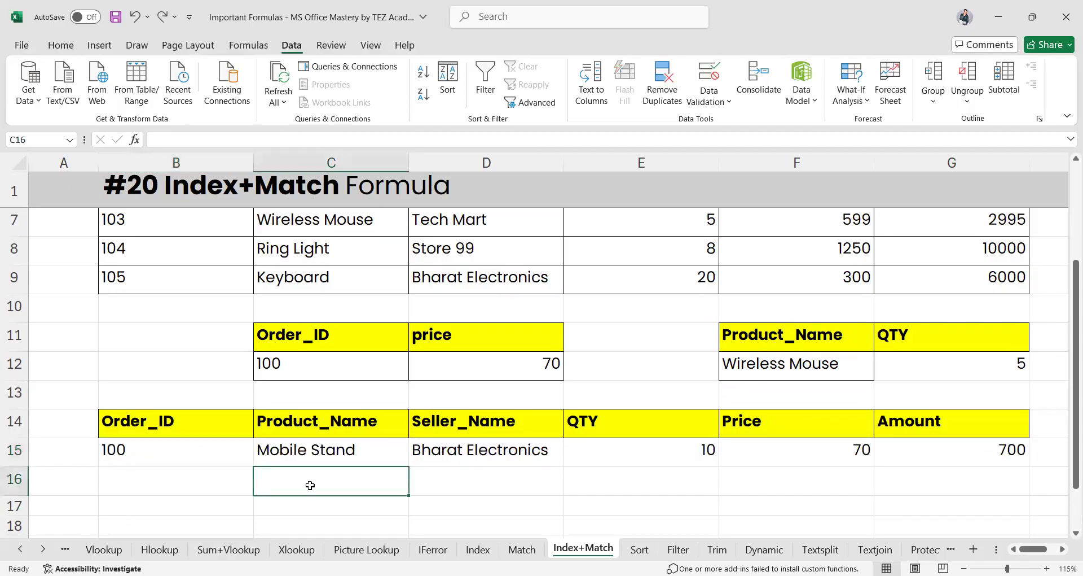
click(223, 457)
double_click(214, 454)
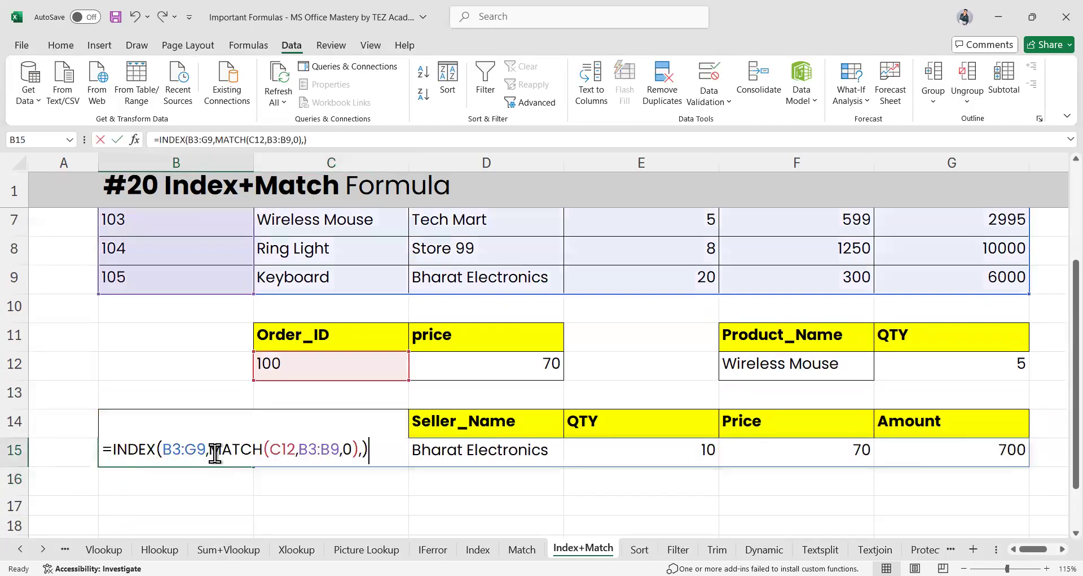
click(293, 504)
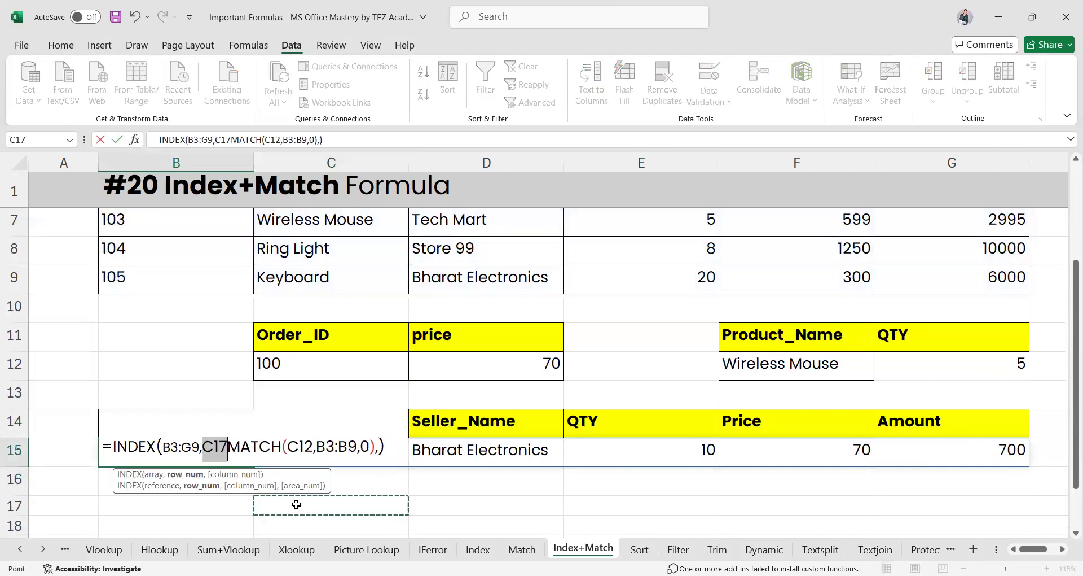
key(ctrl+z)
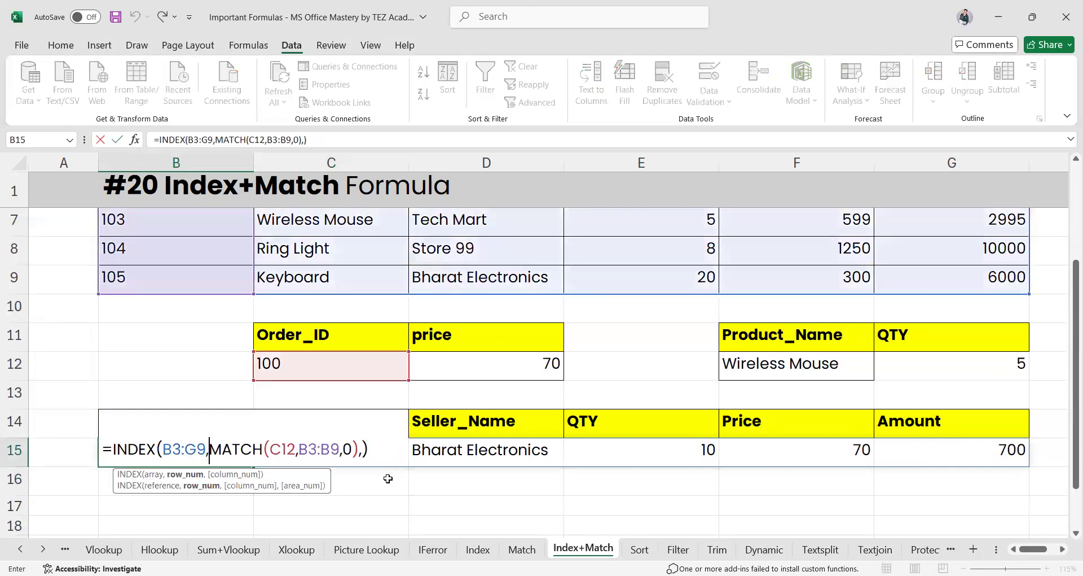
key(Return)
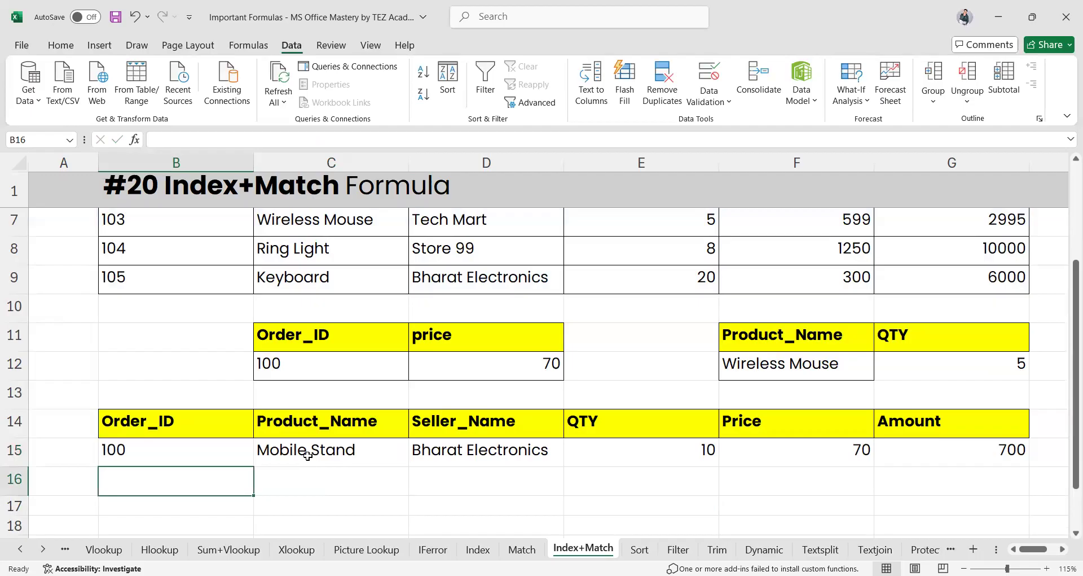
click(307, 458)
click(174, 452)
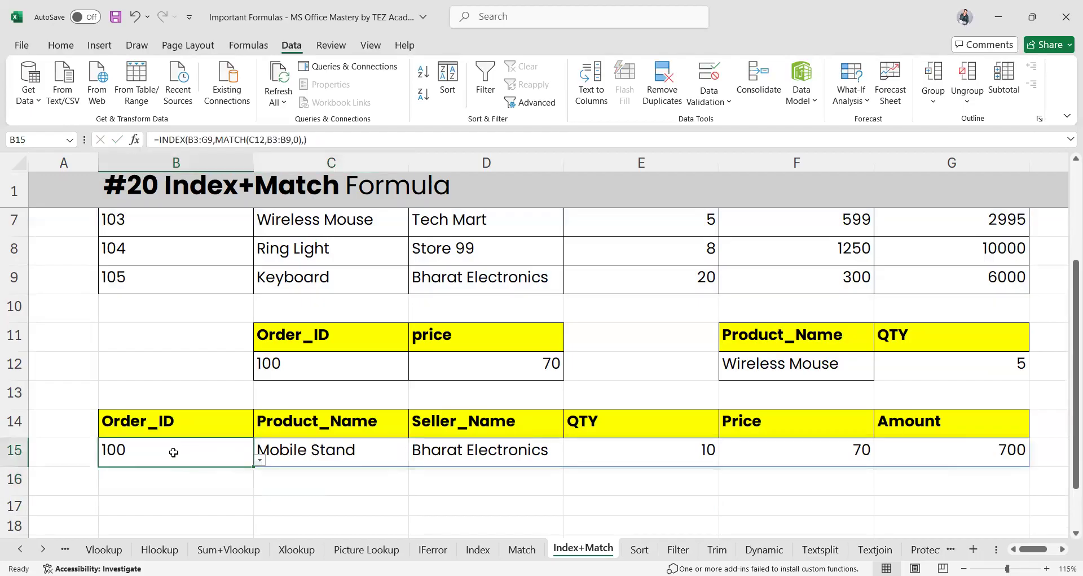
click(354, 375)
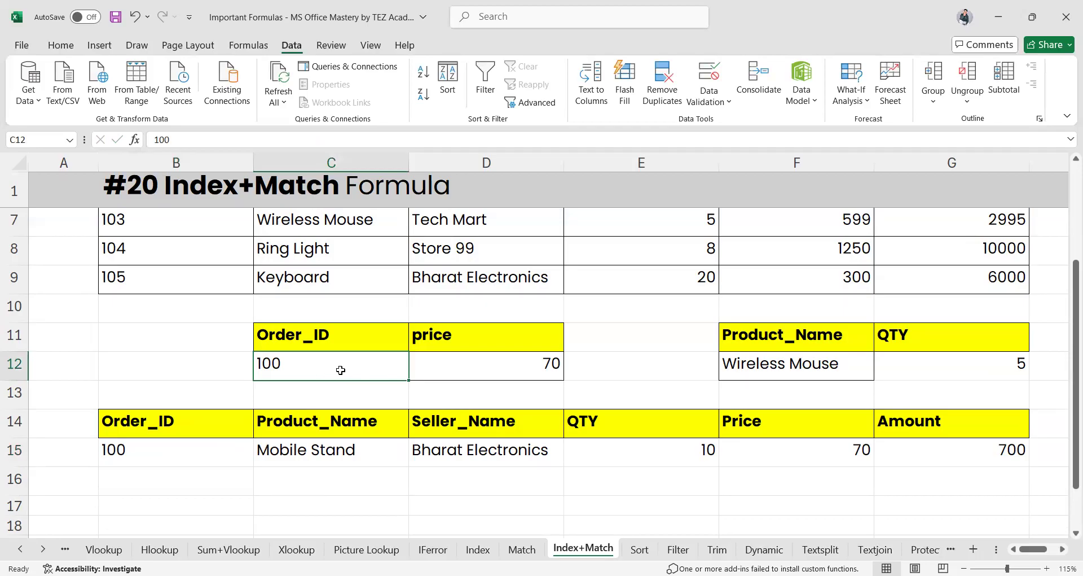
click(206, 464)
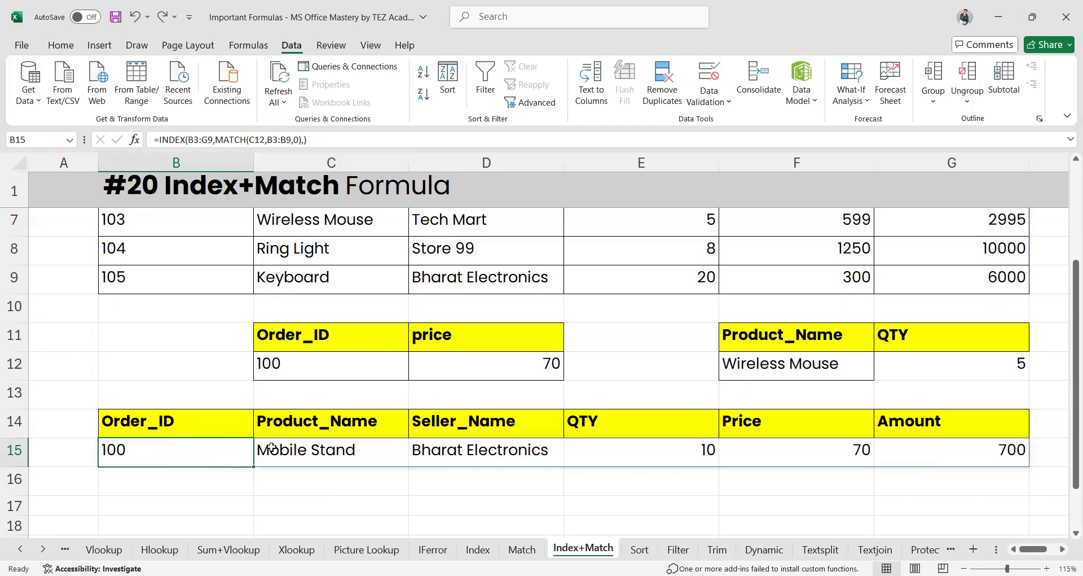
click(294, 448)
click(349, 360)
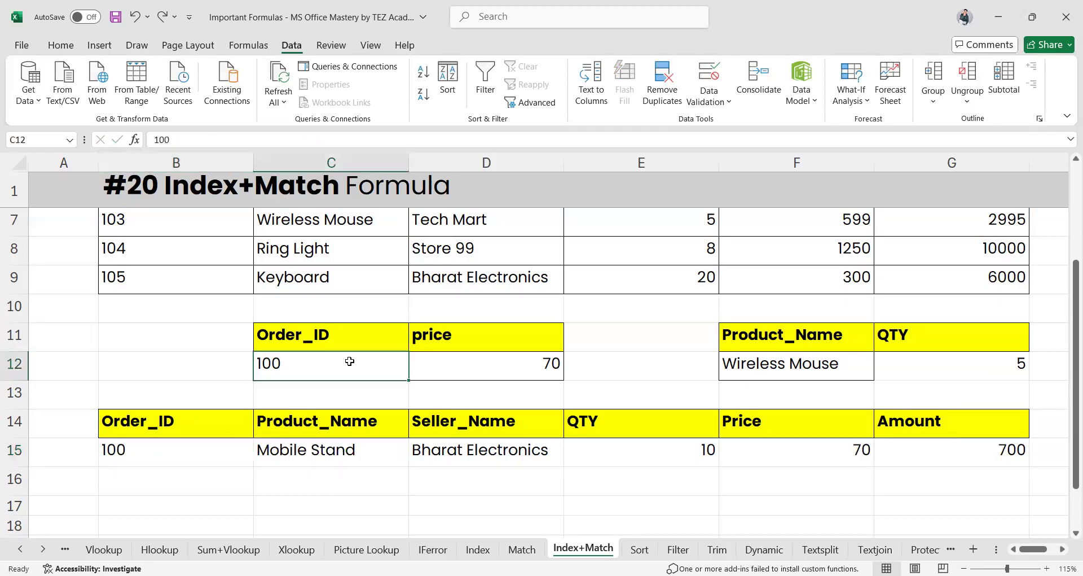
Give C12 a List data validation with source =$B$4:$B$9
click(694, 97)
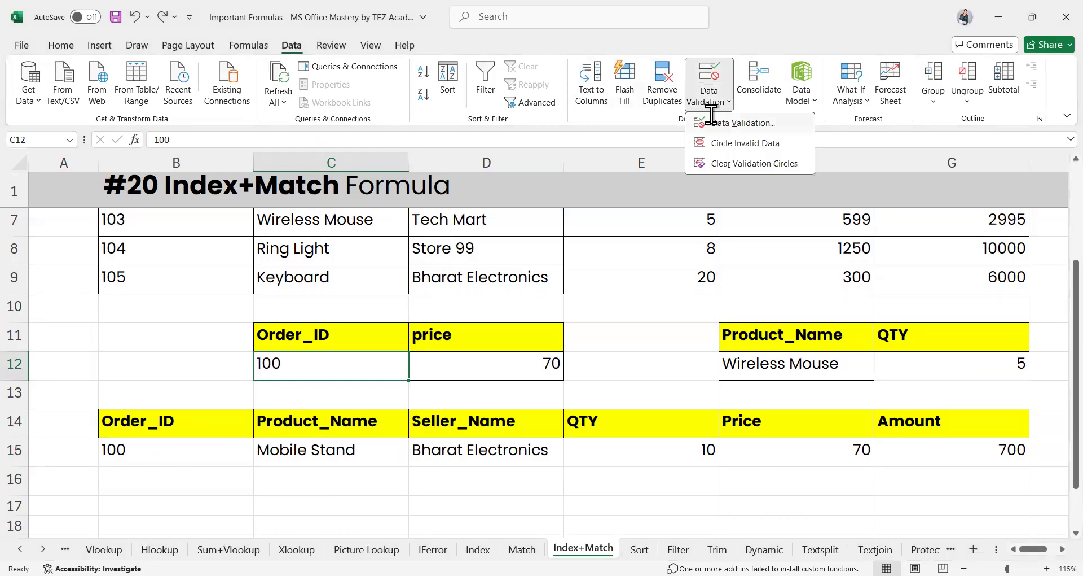
click(712, 122)
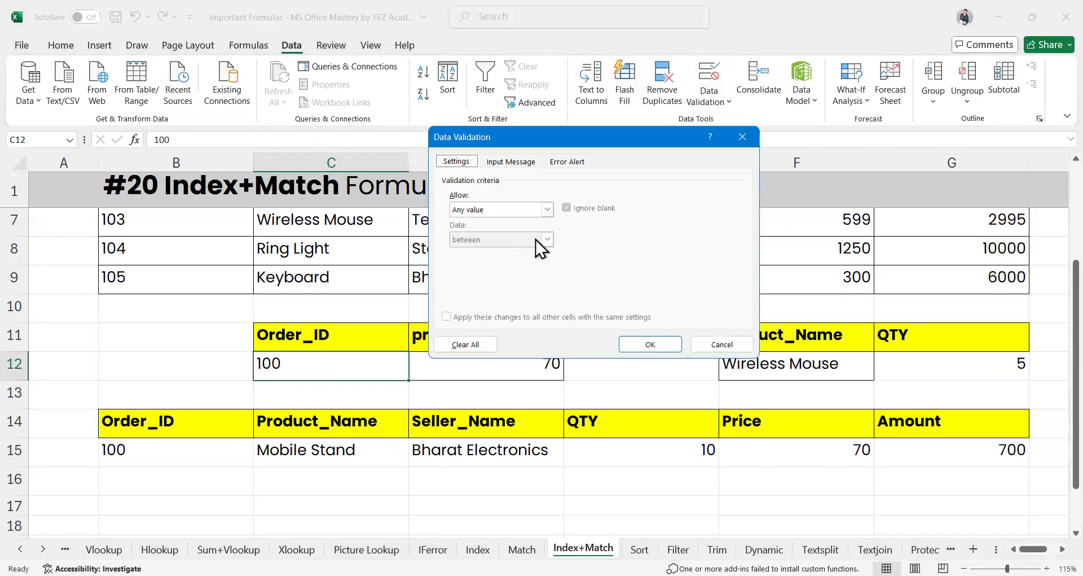
click(547, 210)
click(472, 254)
click(471, 268)
scroll(175, 319, up, 2)
click(143, 282)
shift+click(148, 435)
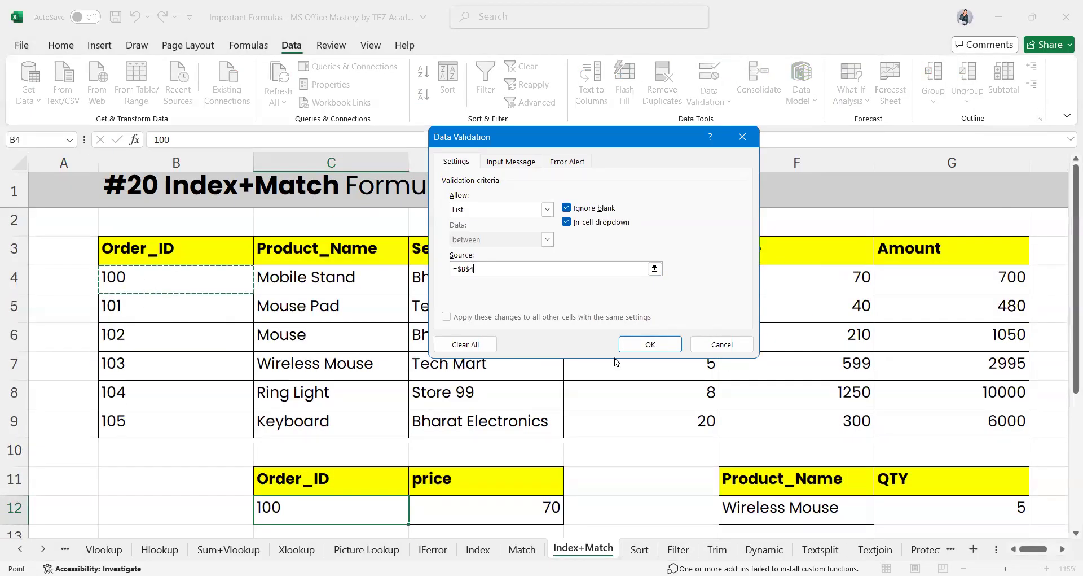
key(Return)
Pick order 102, then 105, from C12's dropdown, then switch to the Sort sheet
scroll(412, 406, down, 2)
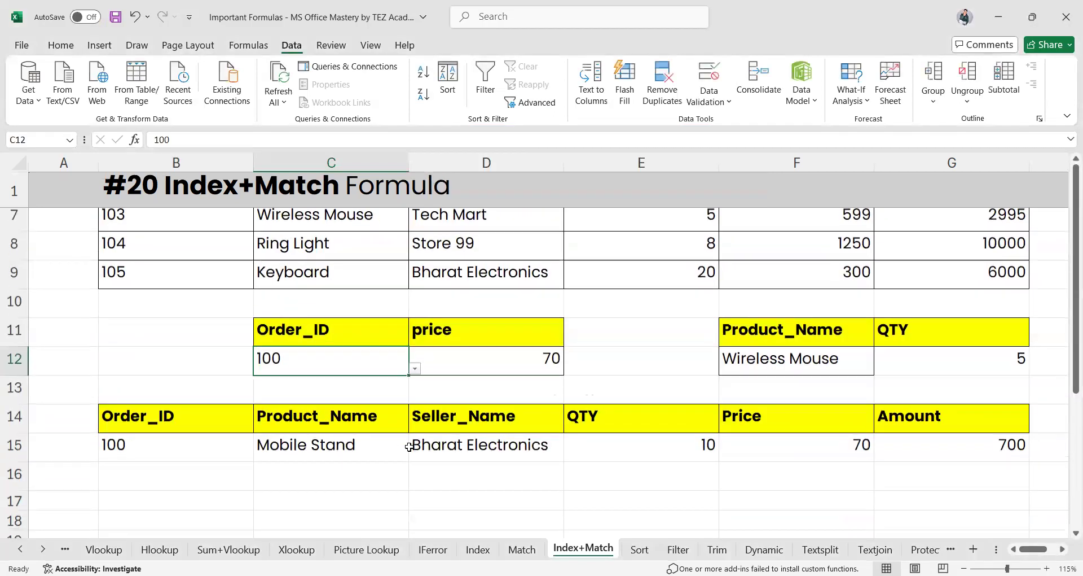
click(415, 374)
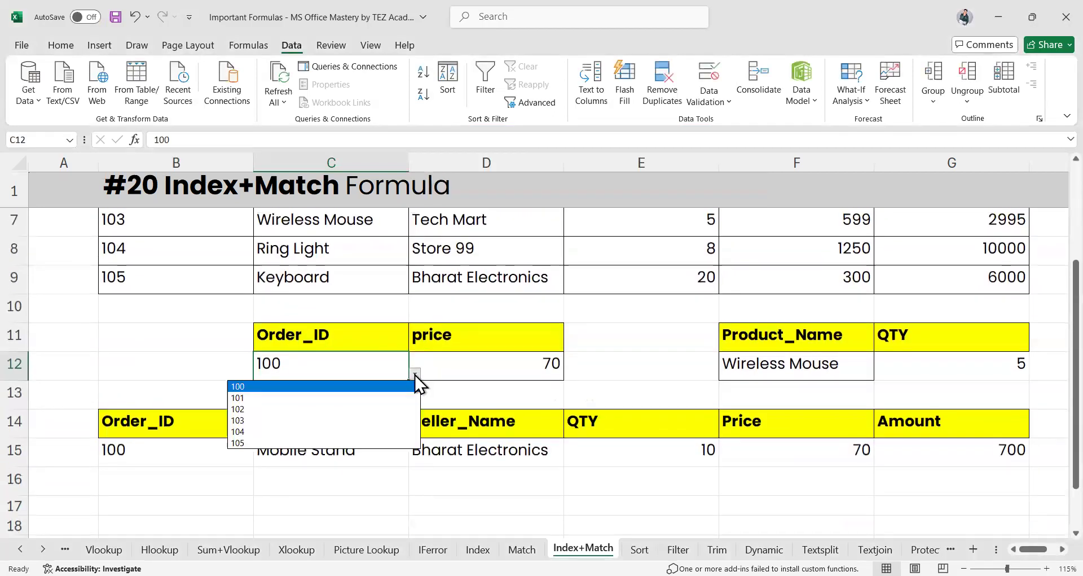
click(294, 409)
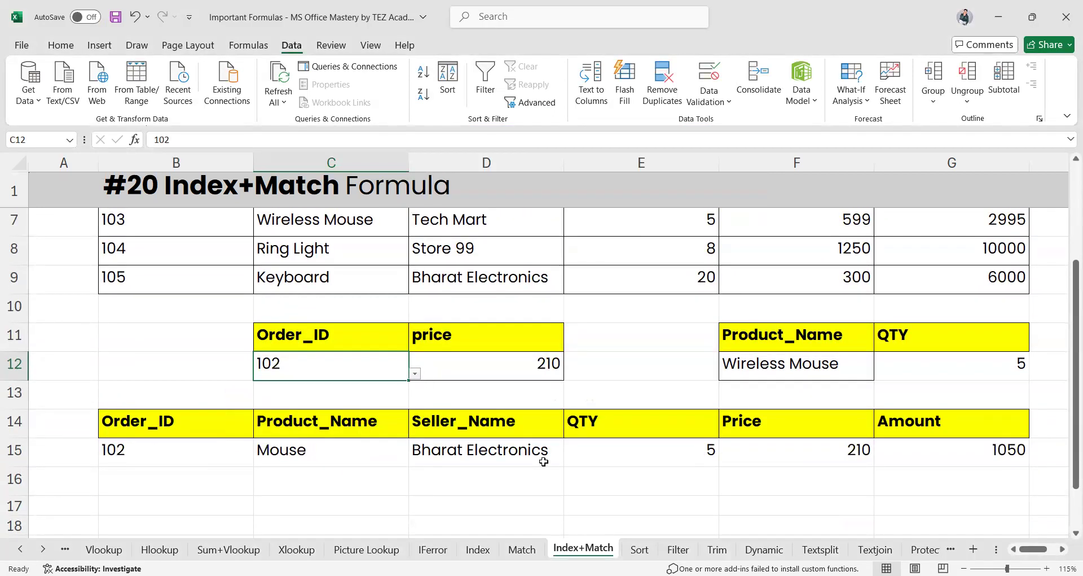
click(415, 373)
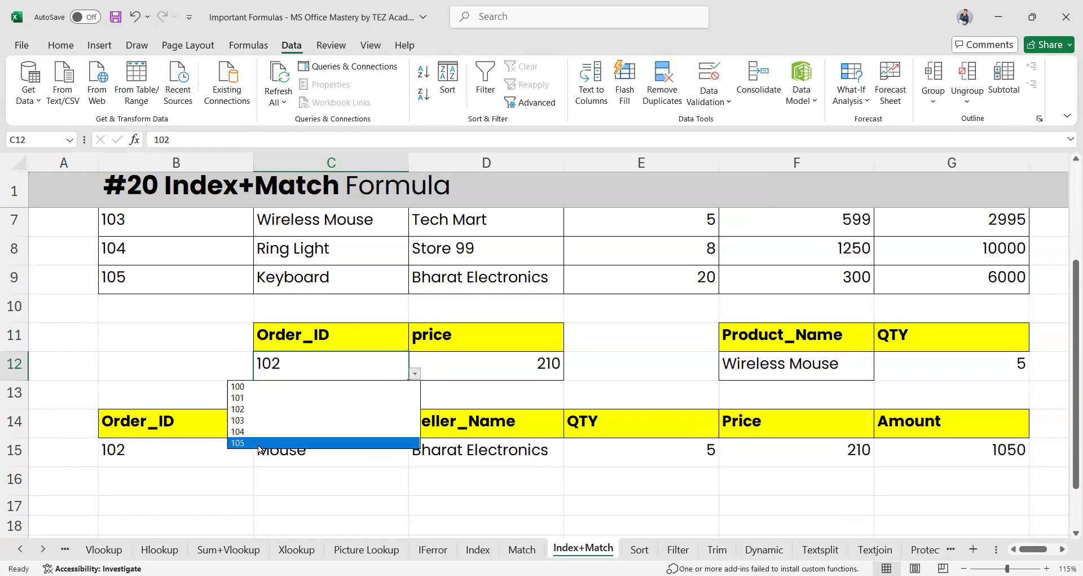
click(290, 442)
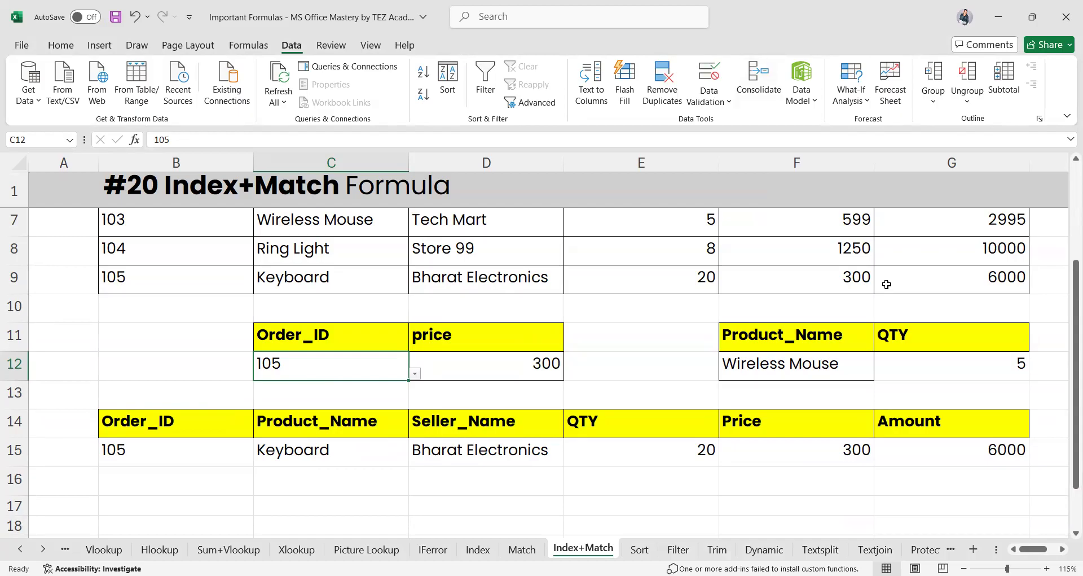
scroll(531, 285, down, 1)
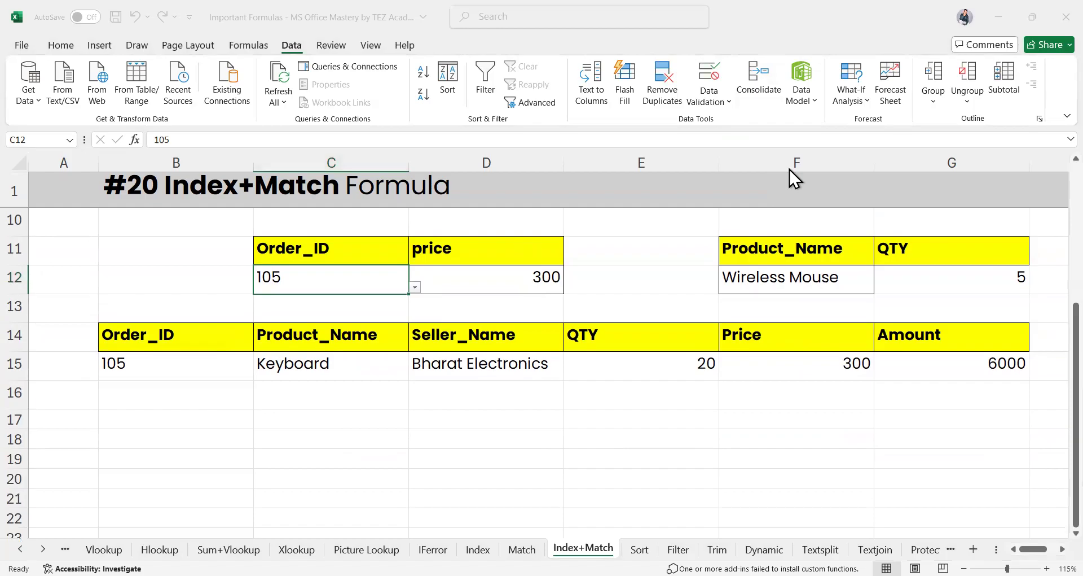
scroll(794, 179, up, 3)
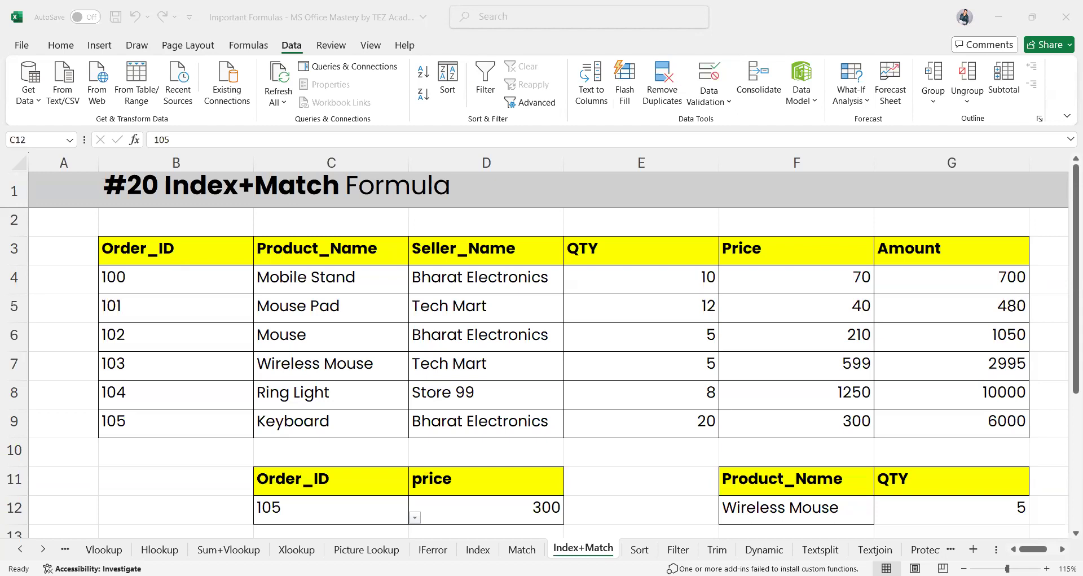
click(640, 549)
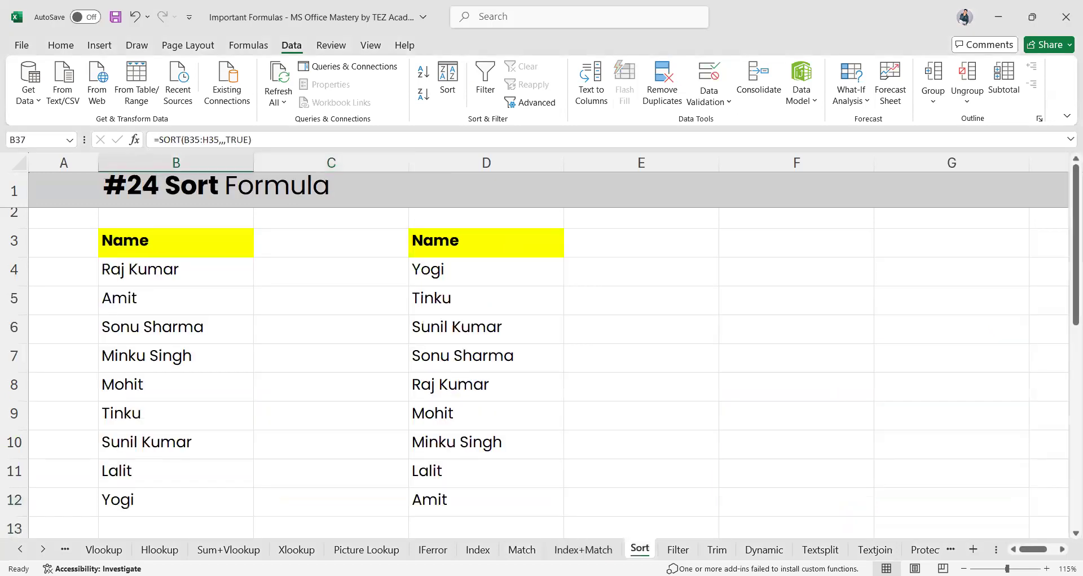
click(444, 268)
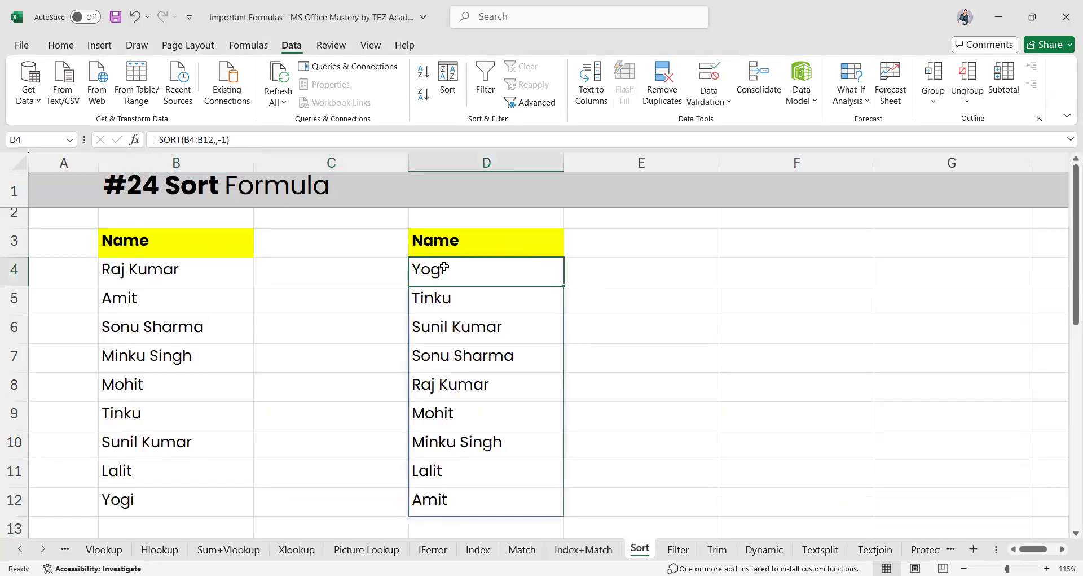
Clear D4:D12 and enter =SORT(B4:B12,,1) in D4 for an ascending name list
shift+click(463, 503)
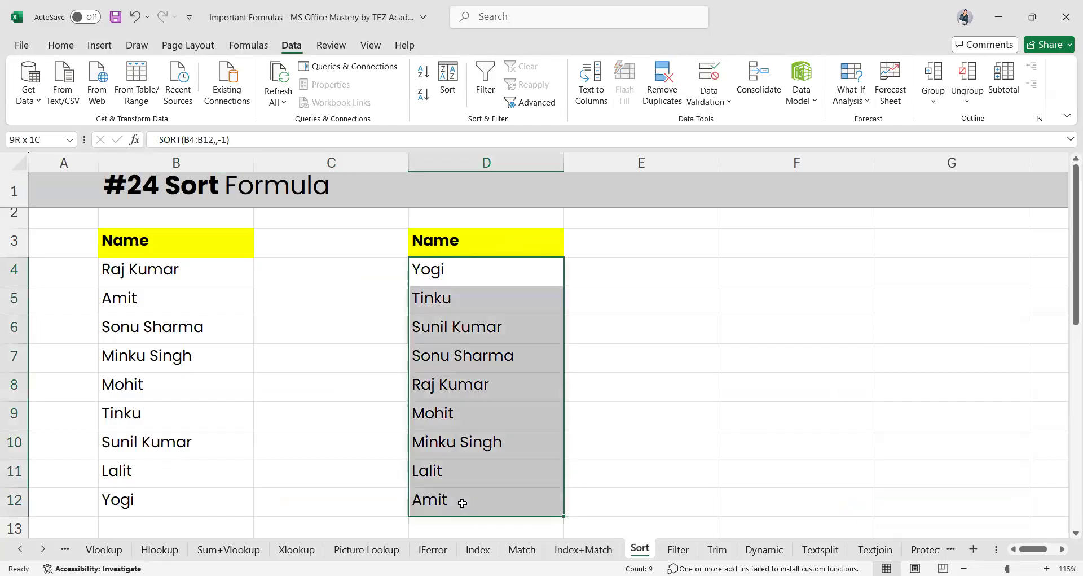
key(Delete)
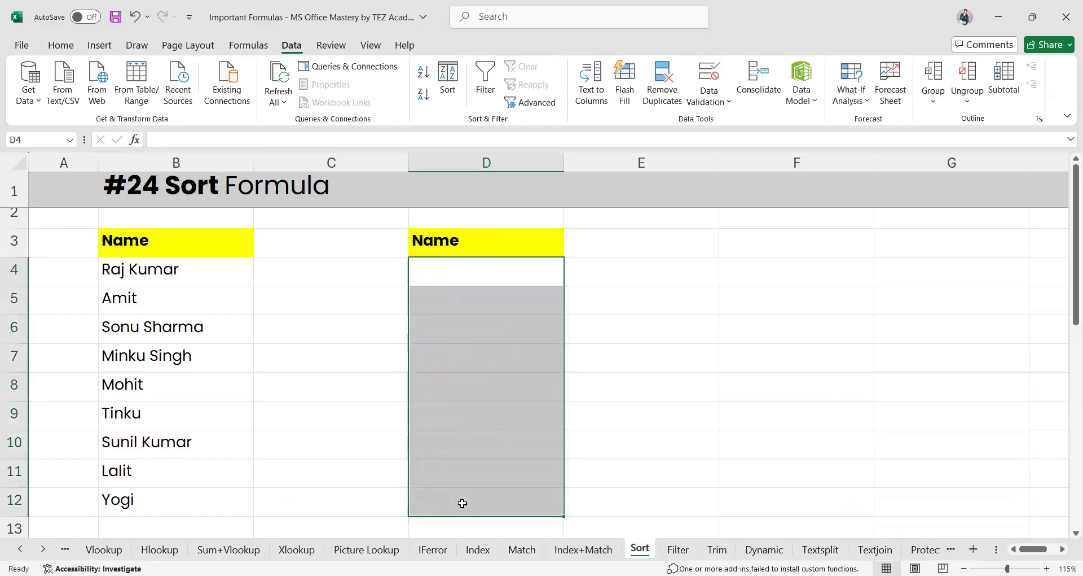
click(451, 260)
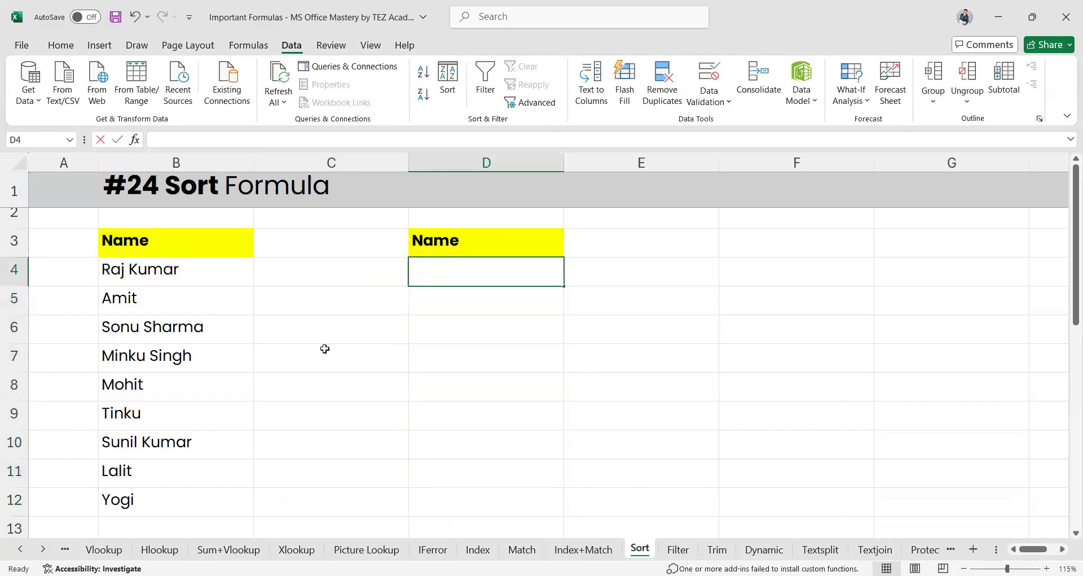
text(=)
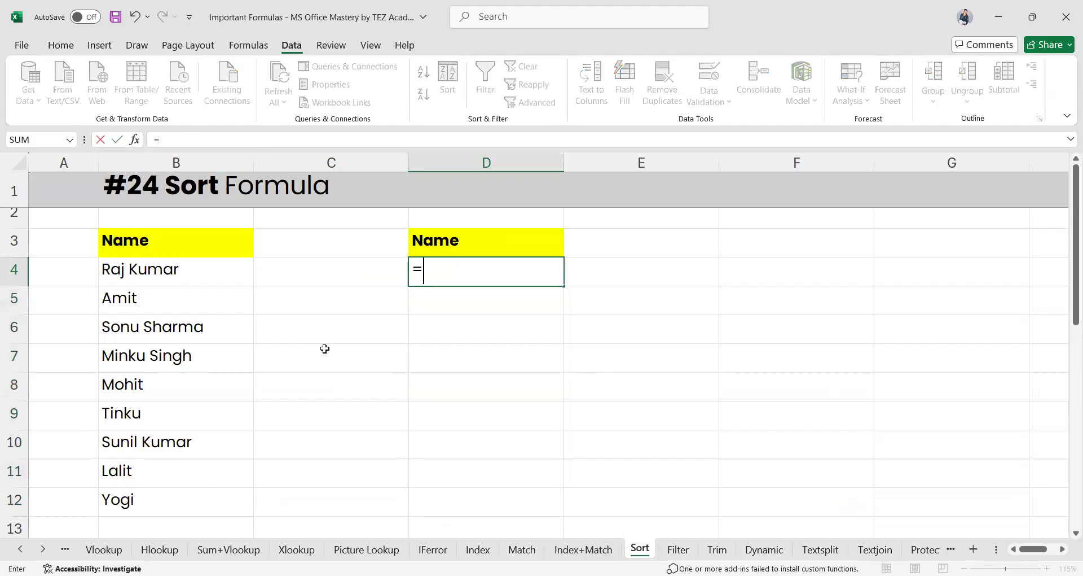
text(sort)
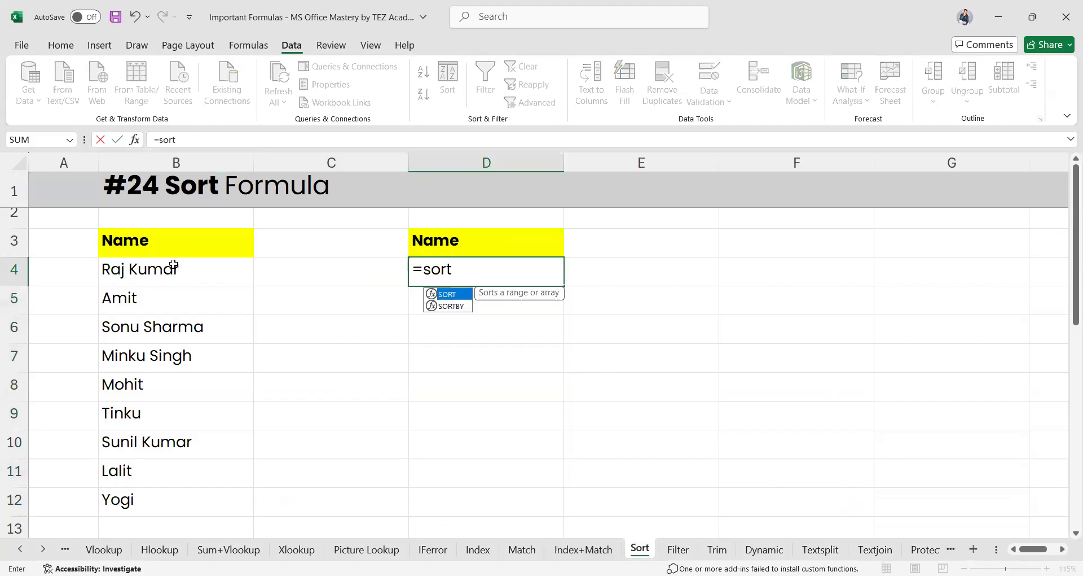
key(Tab)
click(152, 268)
drag(153, 425, 152, 500)
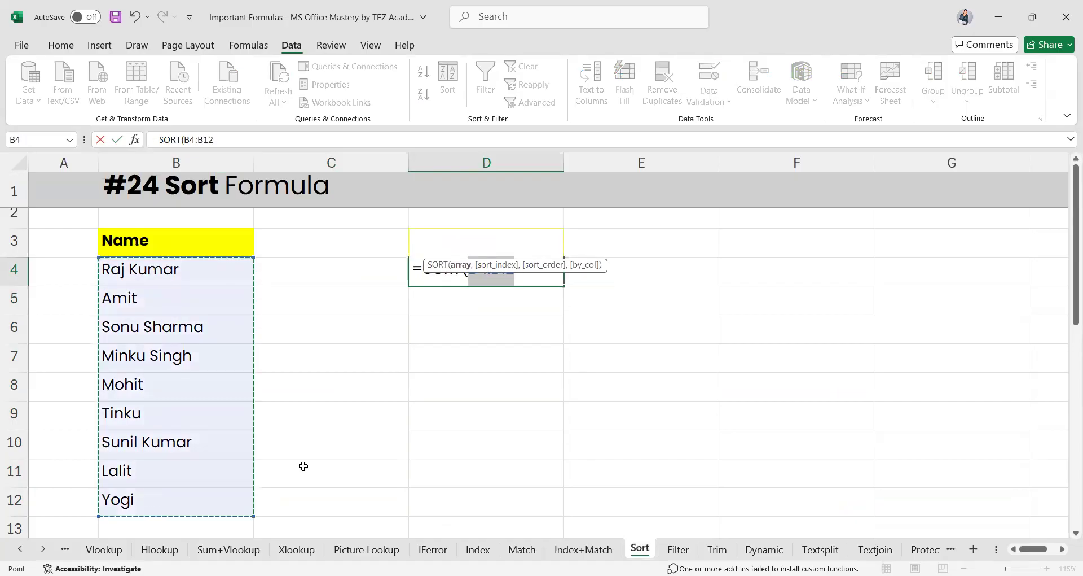
text(,,)
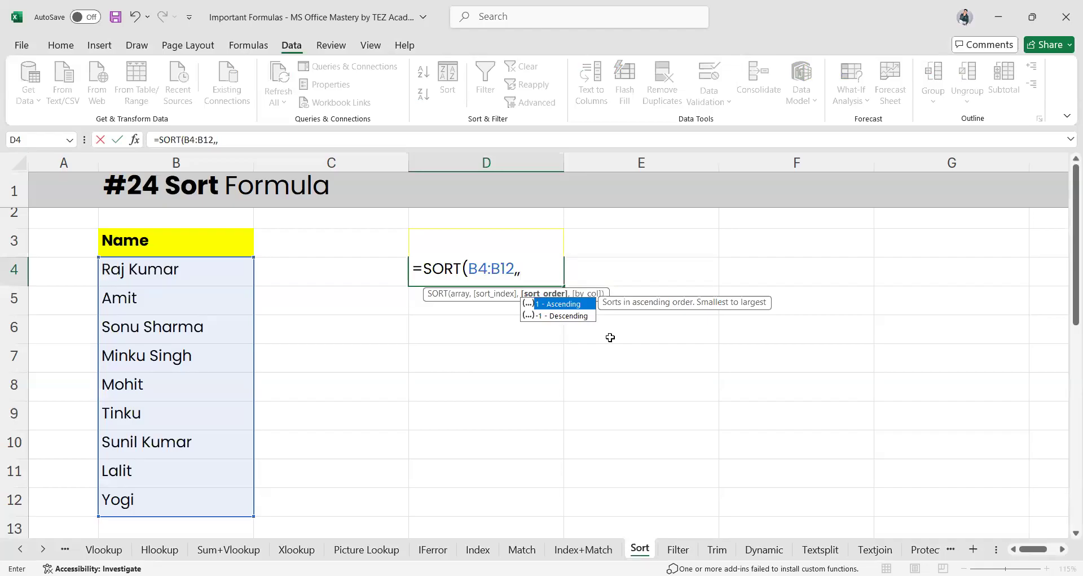
text(1)
key(Return)
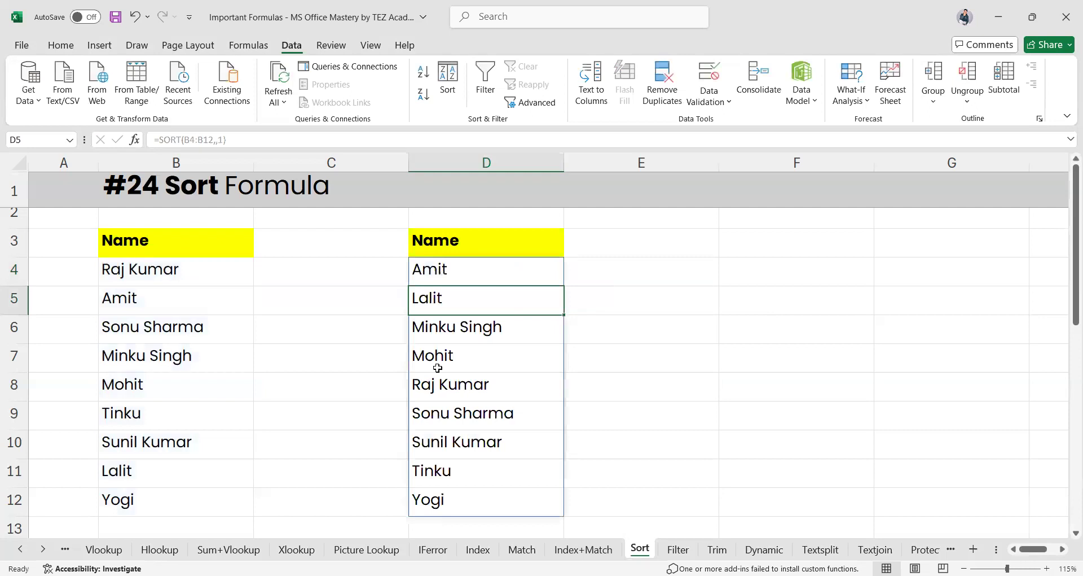
Reopen D4's SORT formula for editing to switch the order to descending
click(467, 275)
double_click(467, 274)
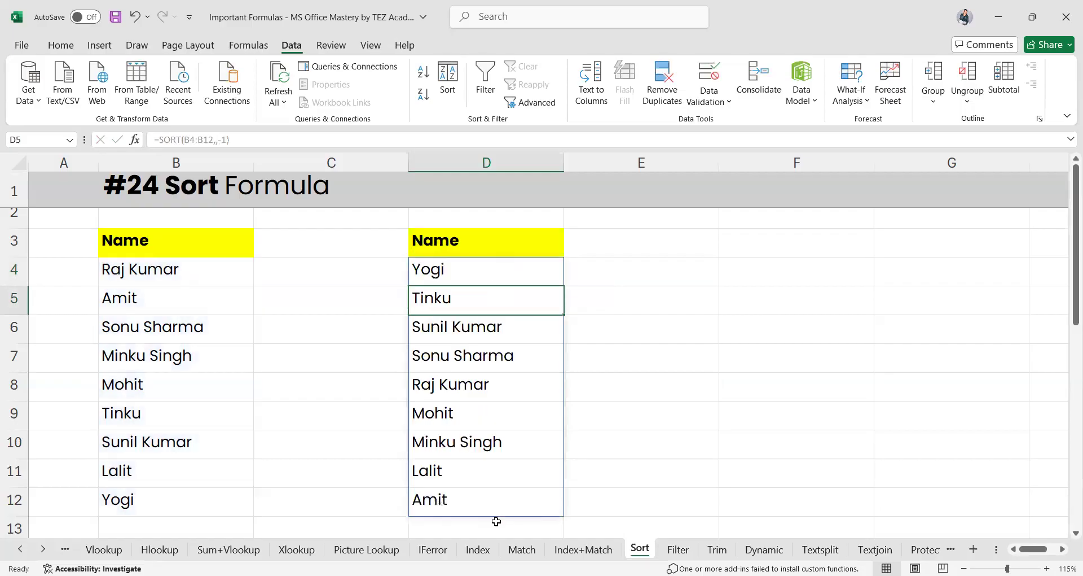
scroll(497, 522, down, 2)
scroll(497, 521, down, 4)
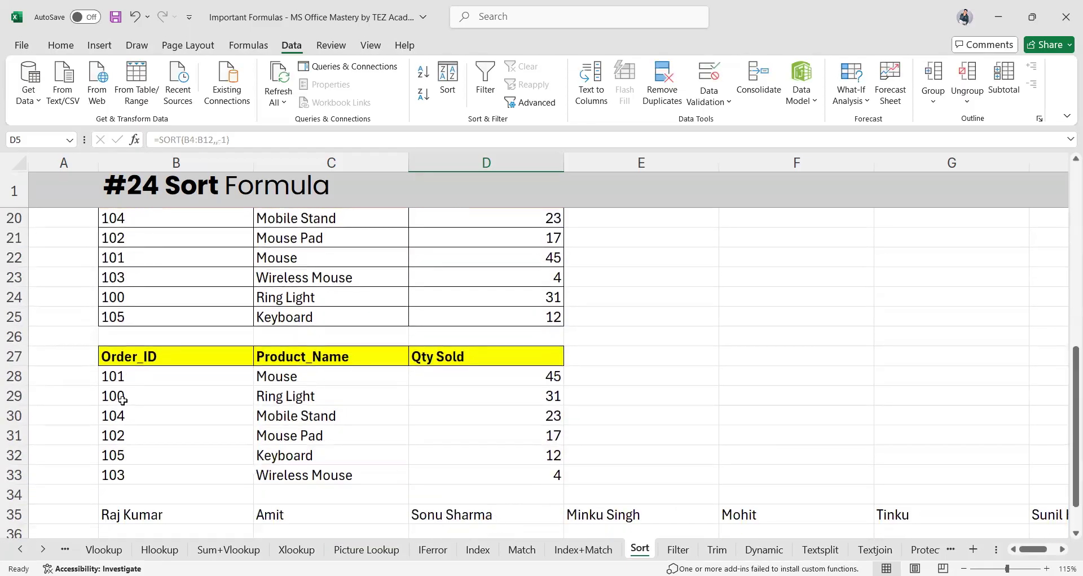
click(116, 377)
double_click(116, 377)
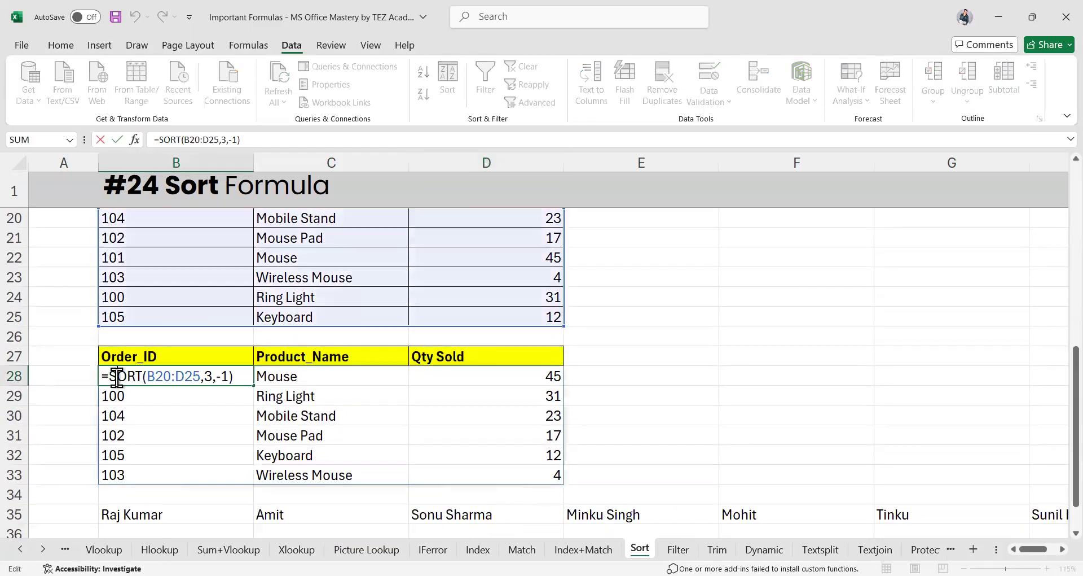
scroll(452, 429, up, 1)
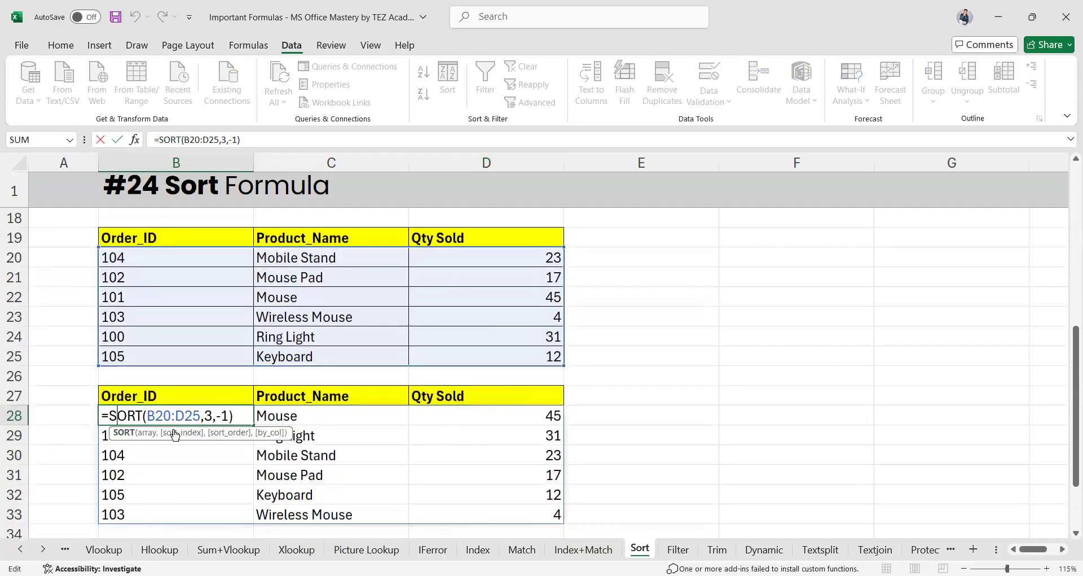
click(379, 441)
click(164, 418)
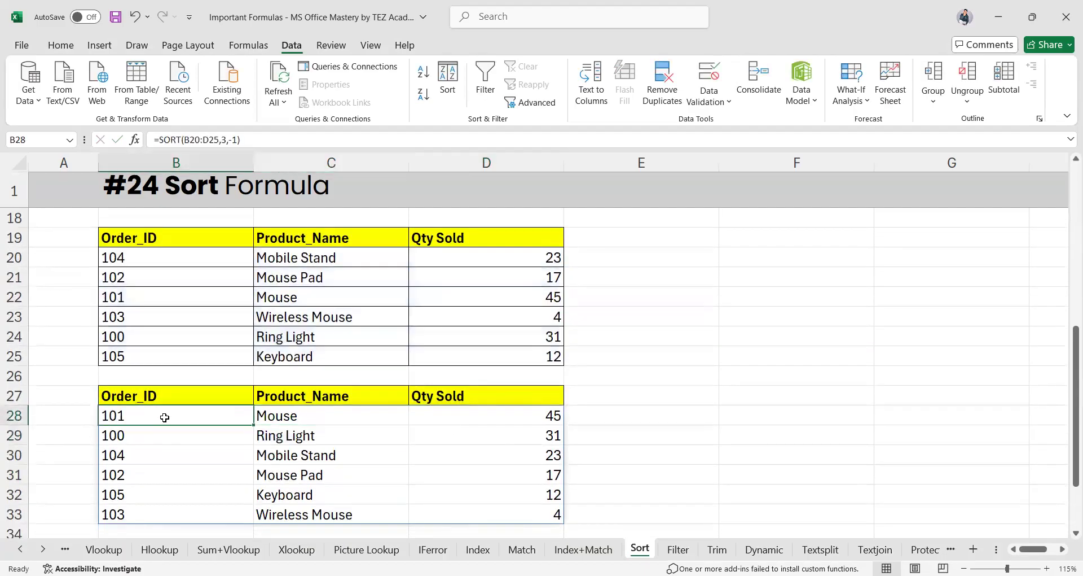
shift+click(519, 518)
key(BackSpace)
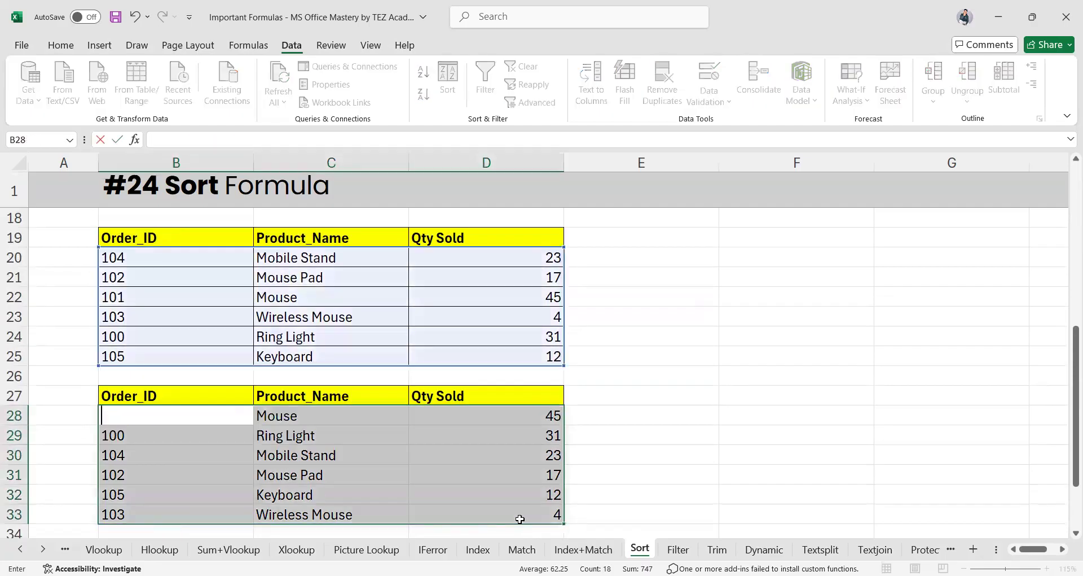
click(268, 514)
click(142, 420)
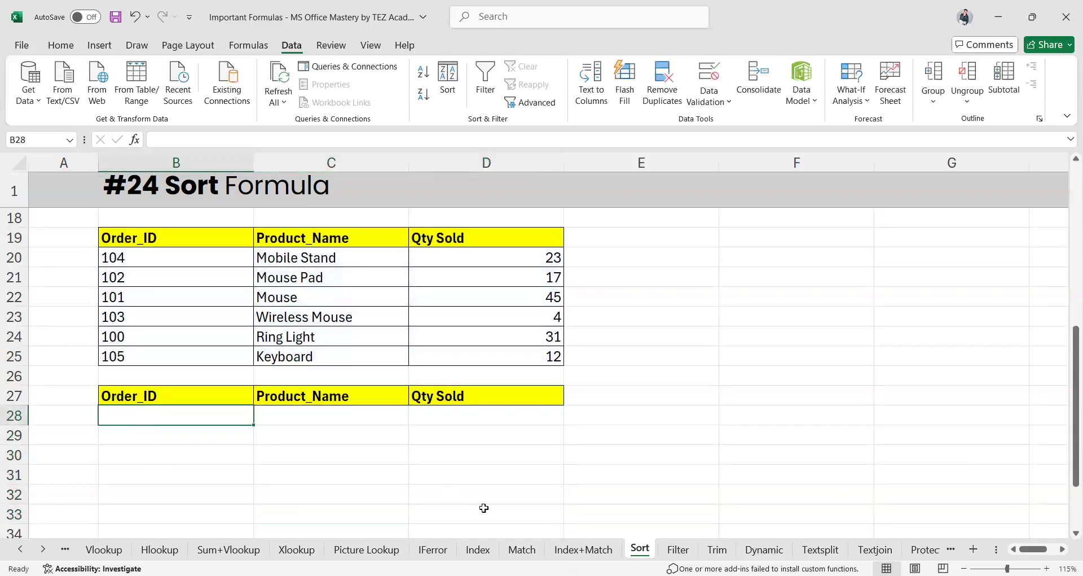
text(=)
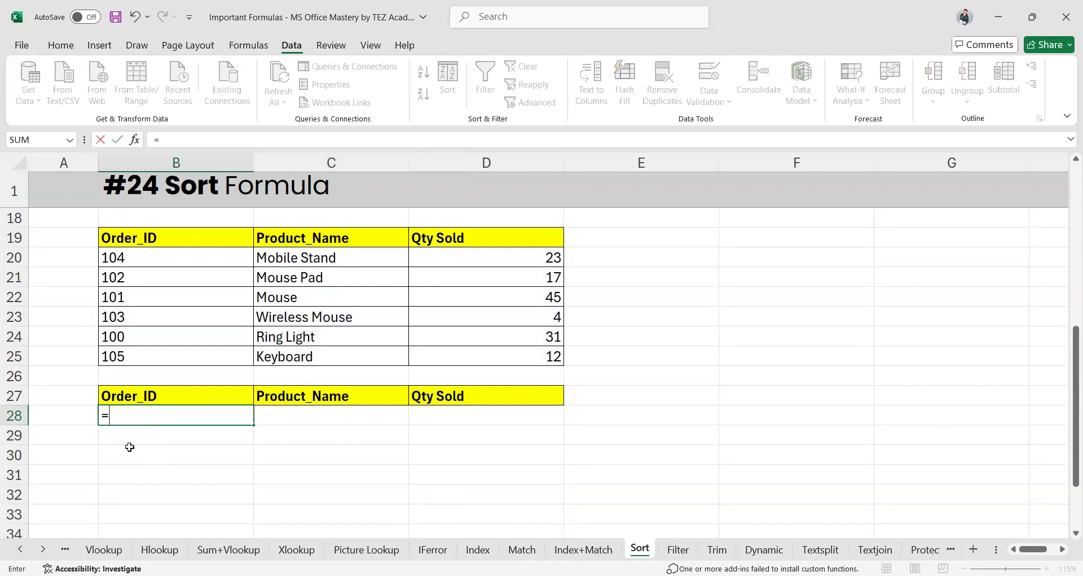
text(sort)
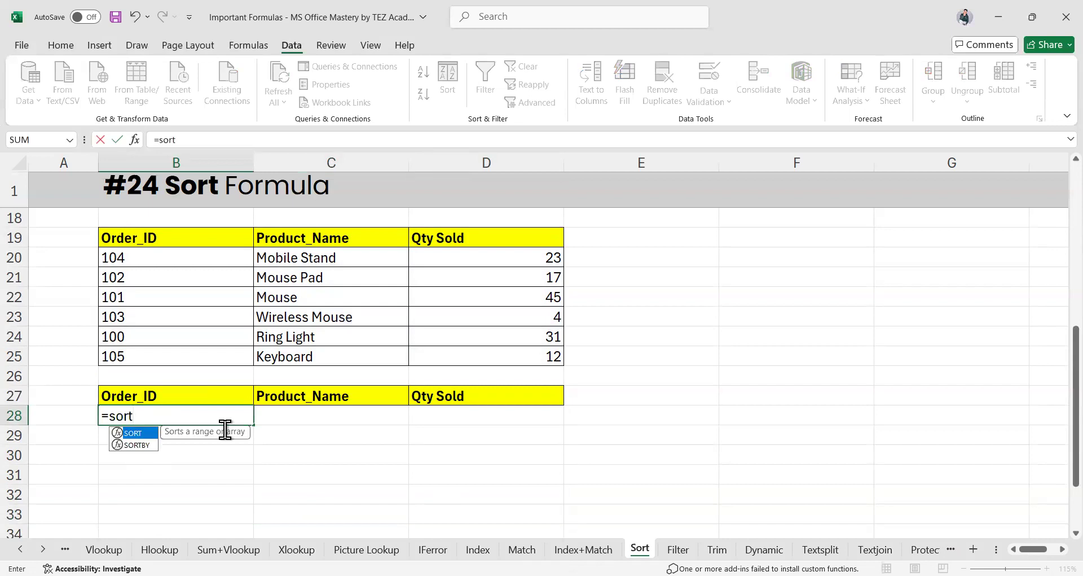
key(Tab)
drag(125, 259, 169, 278)
drag(515, 390, 513, 363)
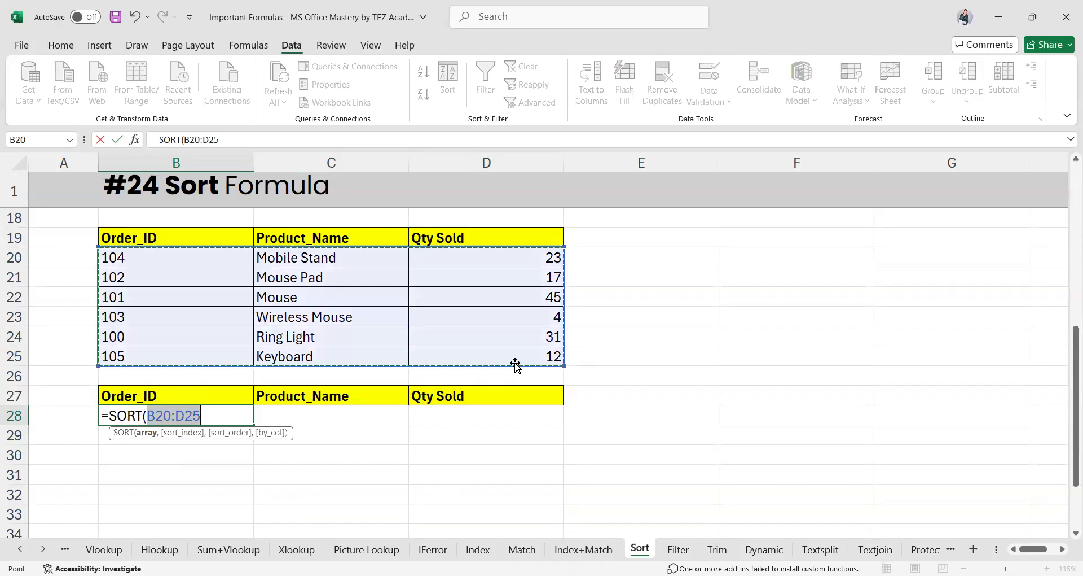
text(,)
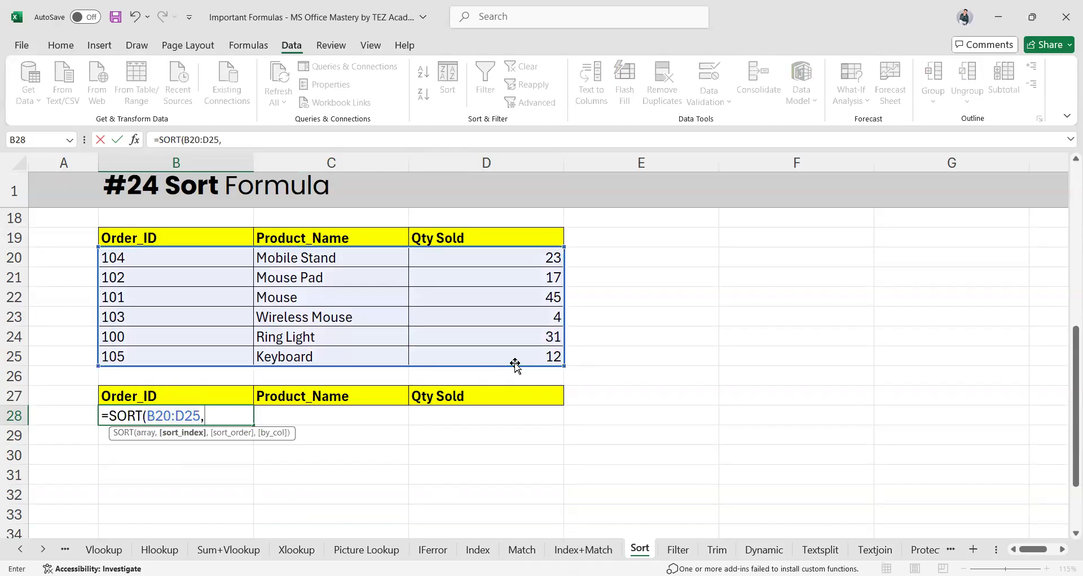
text(,)
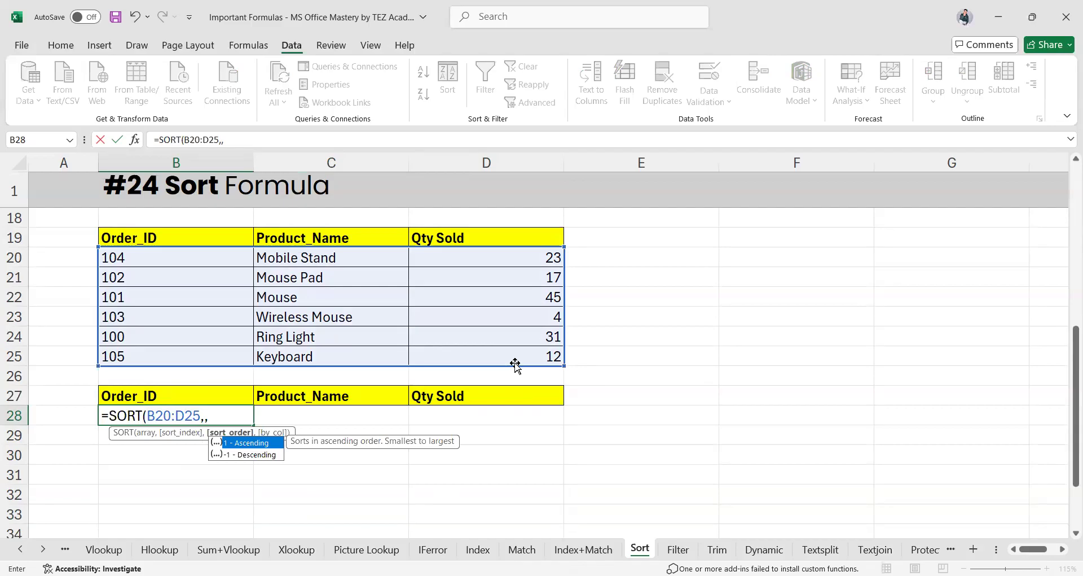
text(1))
key(Return)
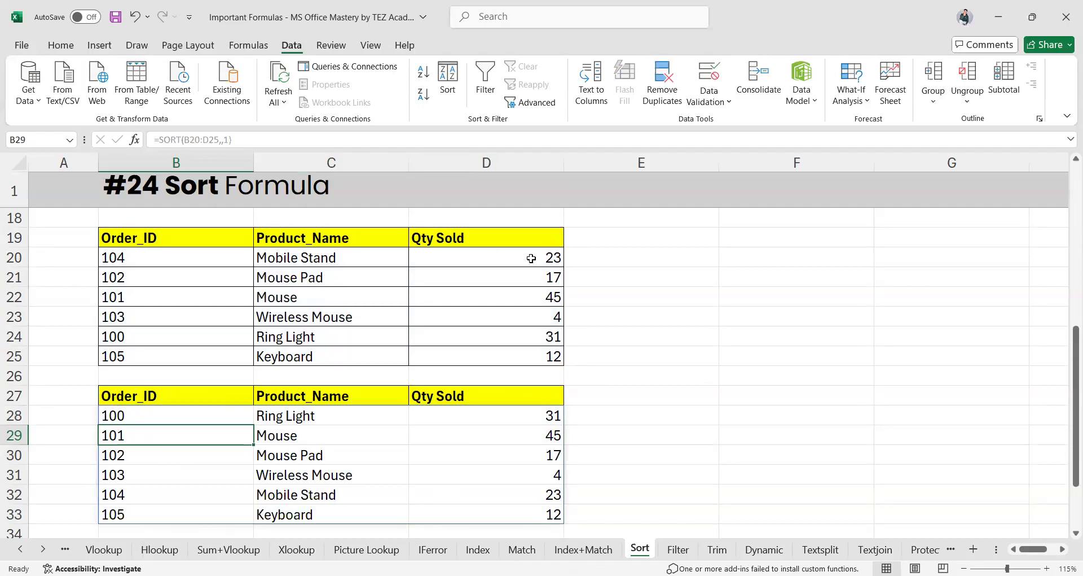
double_click(484, 255)
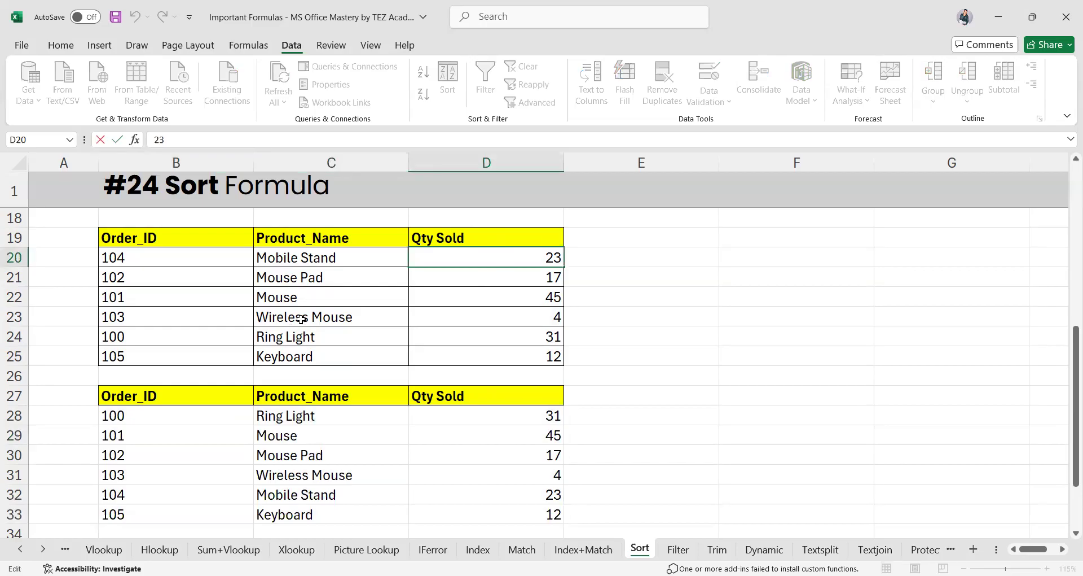
click(169, 415)
double_click(168, 416)
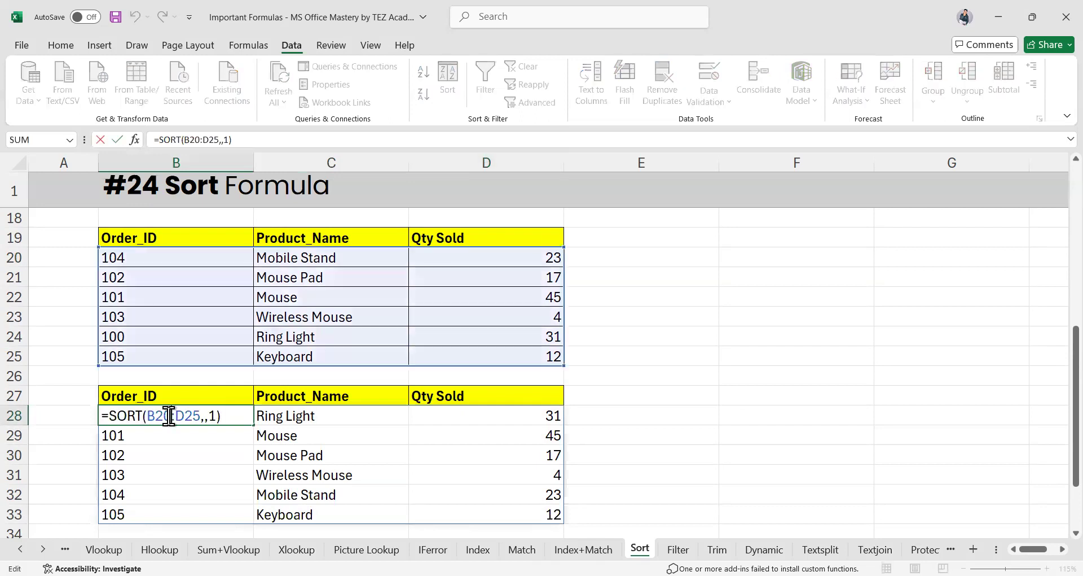
click(334, 455)
click(158, 412)
double_click(158, 412)
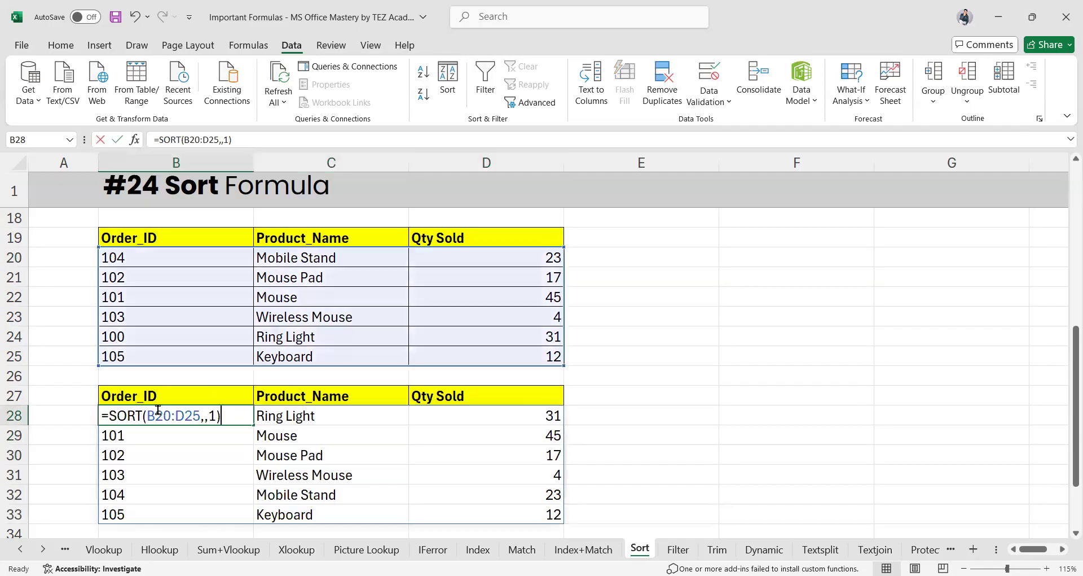
key(ctrl+a)
key(BackSpace)
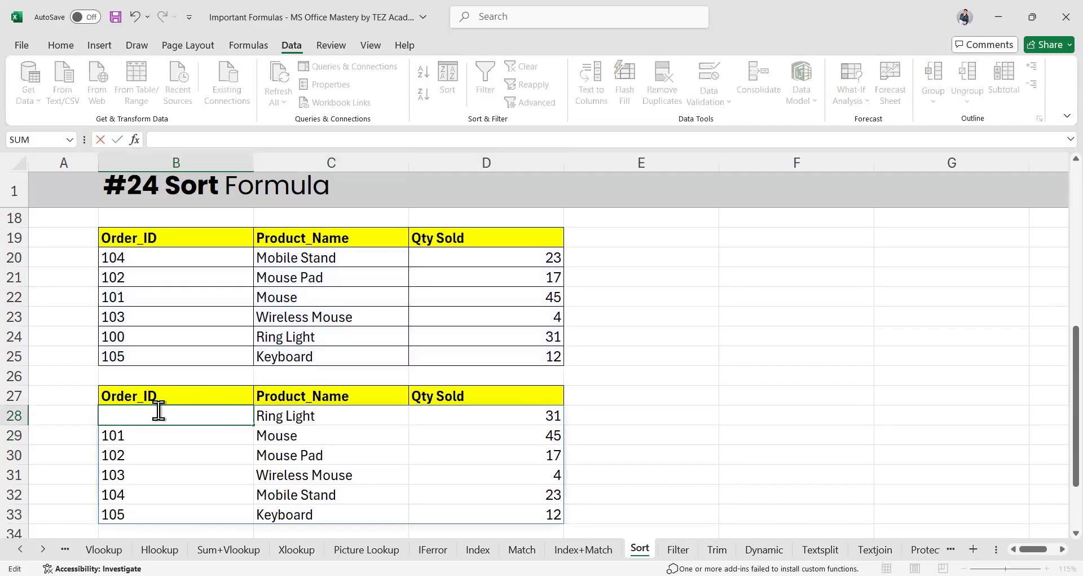
click(217, 460)
Enter =SORT(B20:D25,2,1) in B28, then check the first and last sorted rows
click(142, 412)
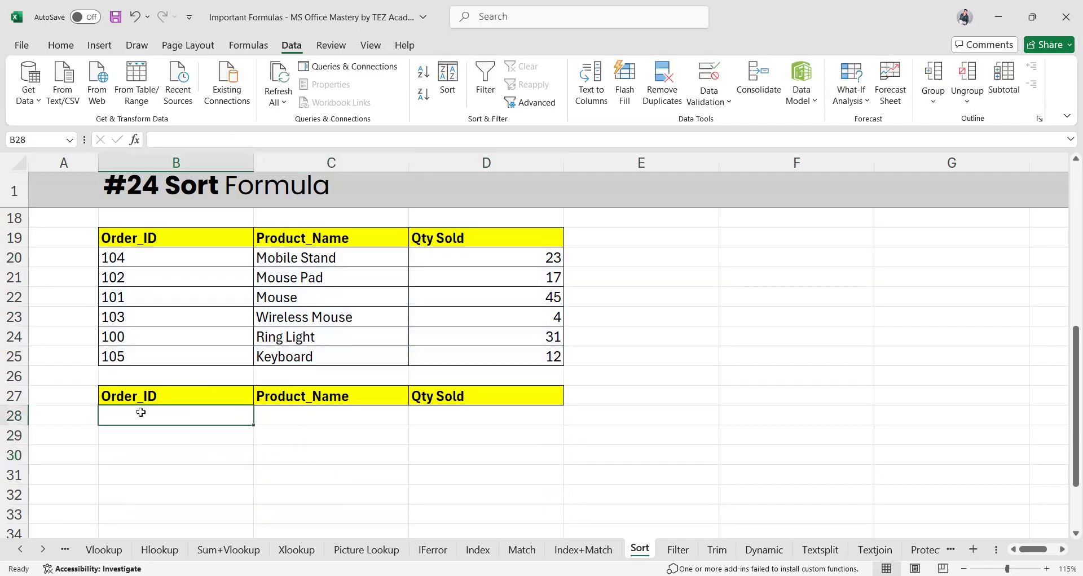
text(=SORT(B20)
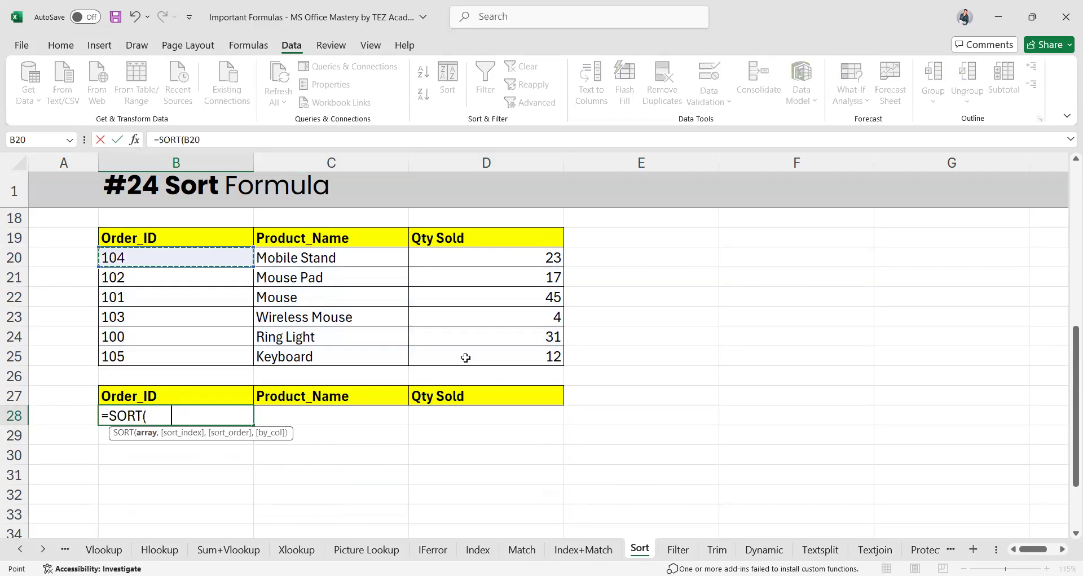
drag(466, 357, 473, 356)
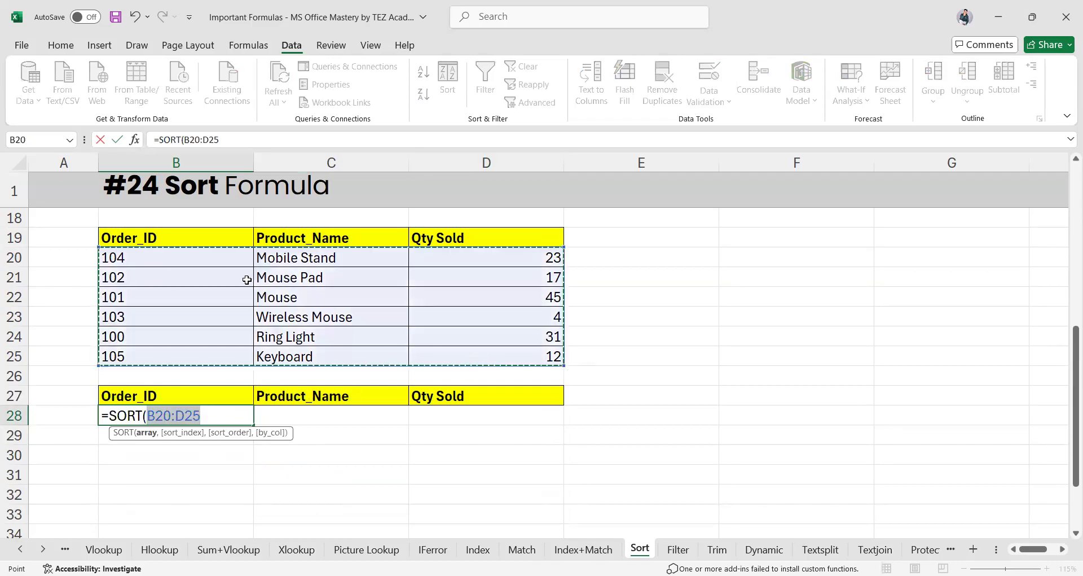
text(,)
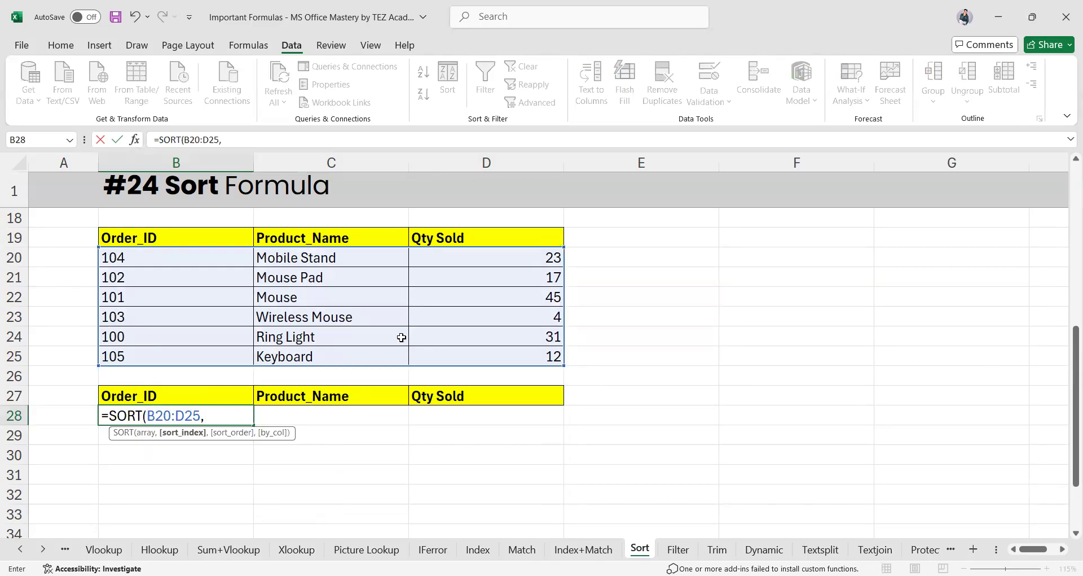
text(2,)
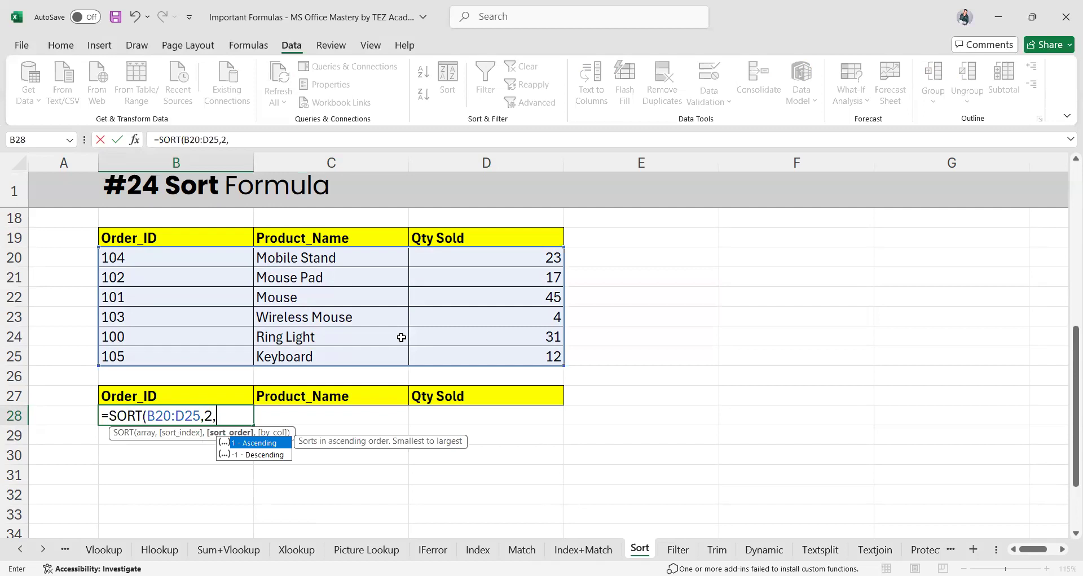
text(1)
key(Return)
click(325, 413)
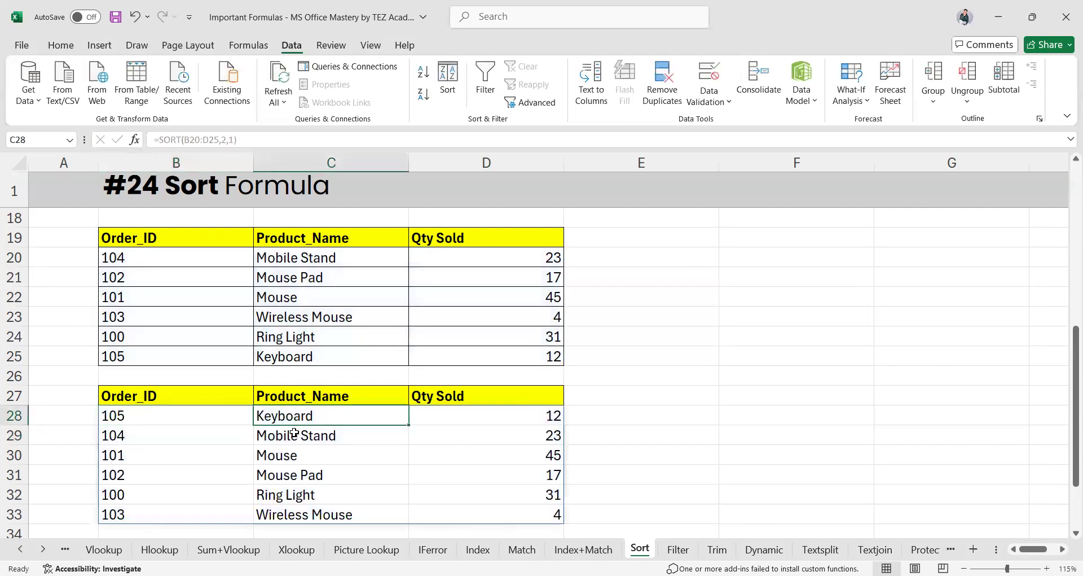
click(269, 518)
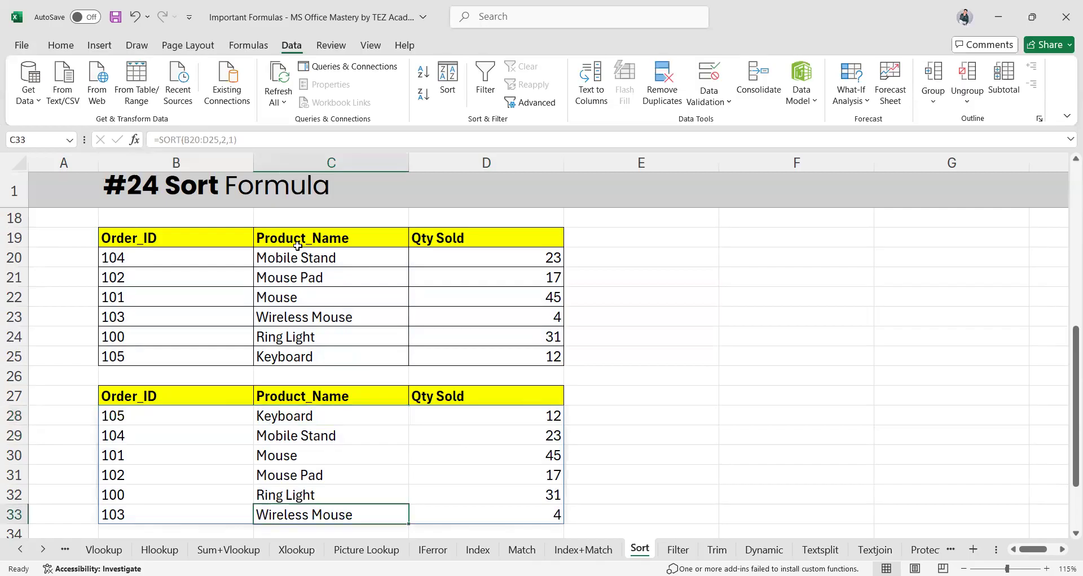
Delete the old =SORT(B35:H35,,,TRUE) formula from B37
scroll(459, 438, down, 1)
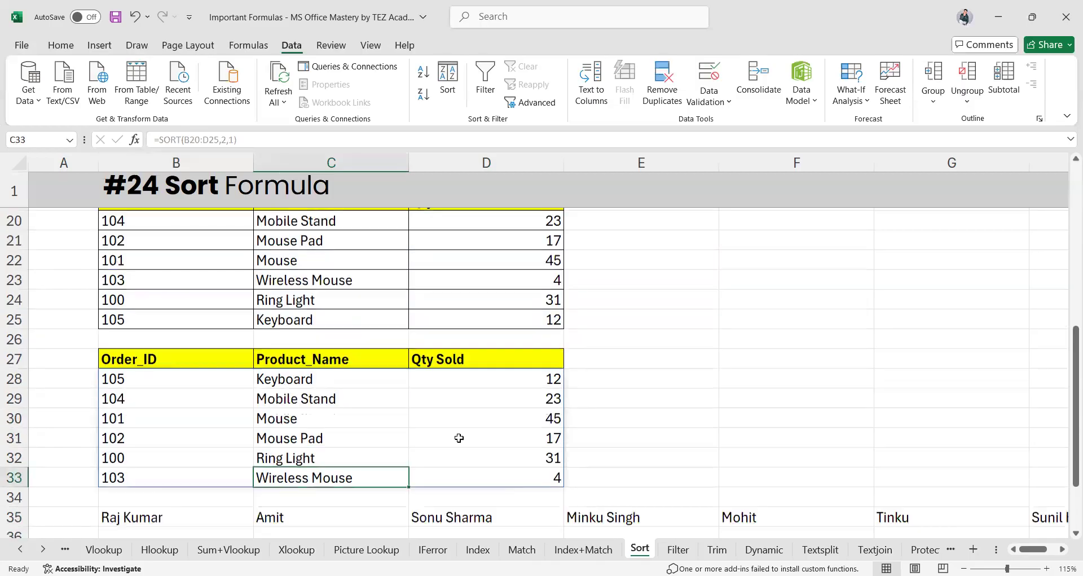
scroll(460, 437, down, 2)
click(185, 423)
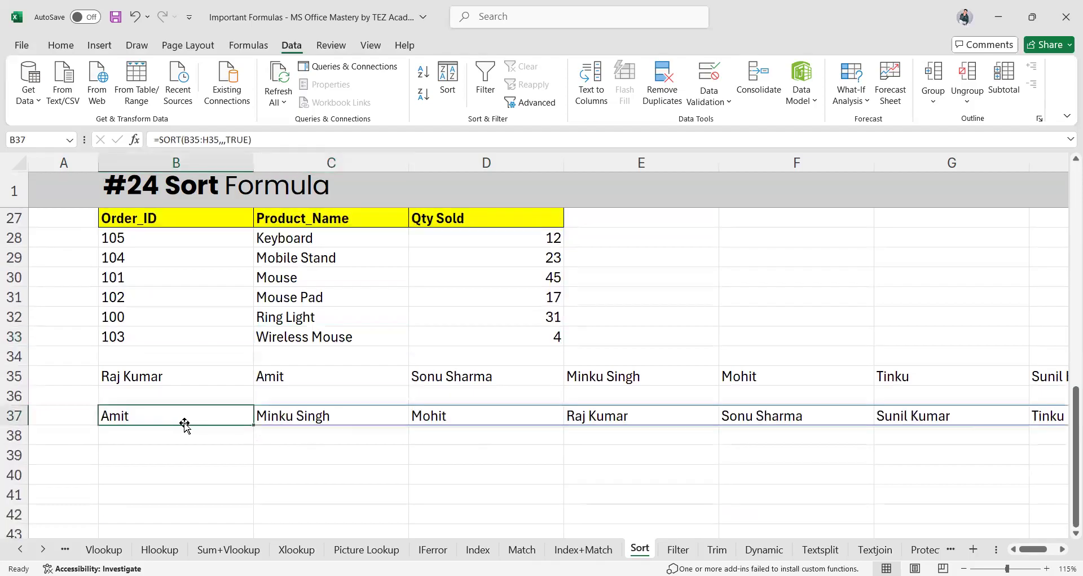
double_click(172, 419)
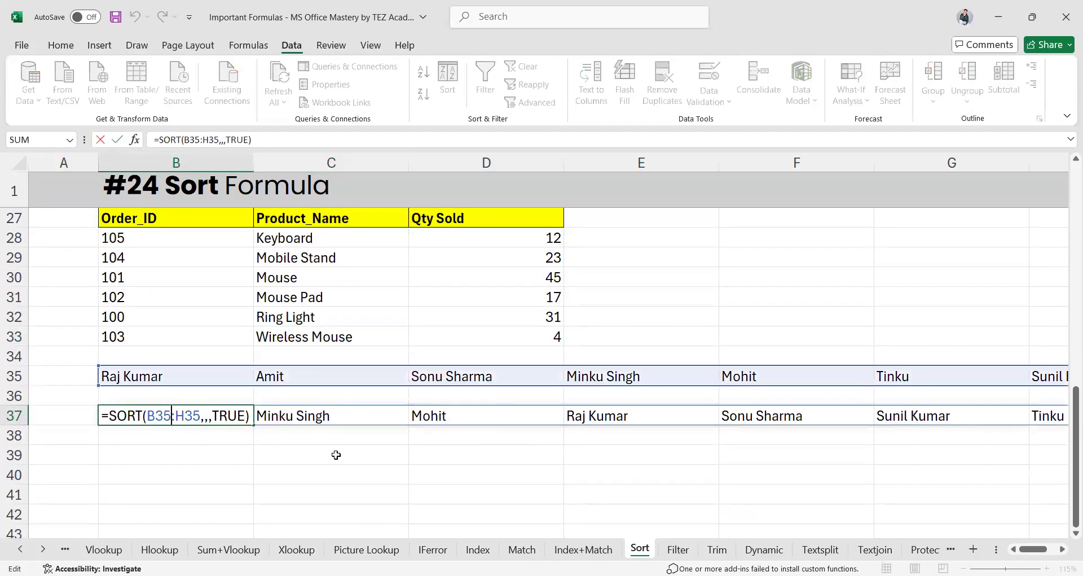
click(189, 415)
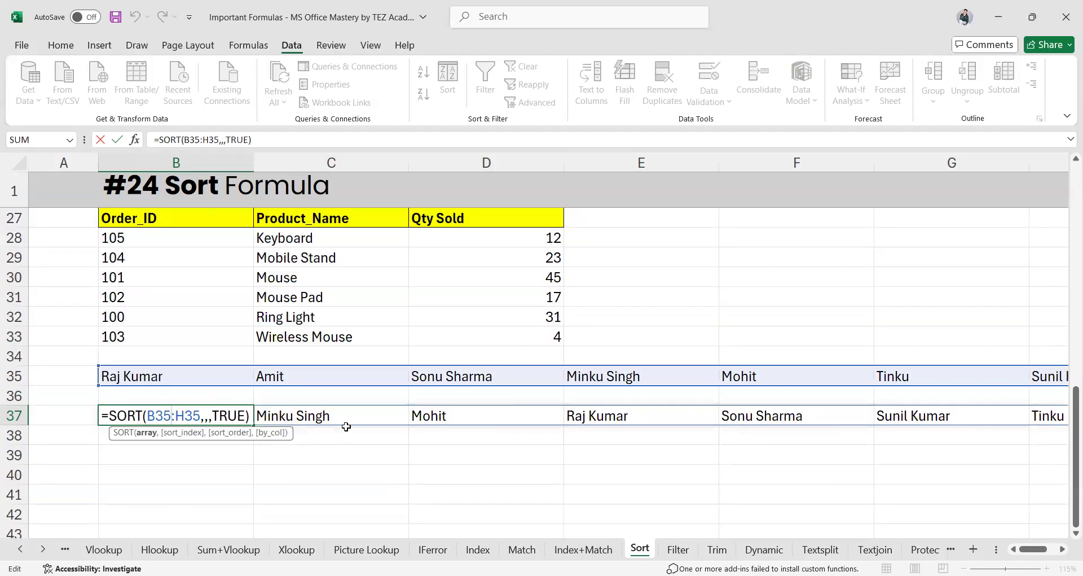
key(ctrl+a)
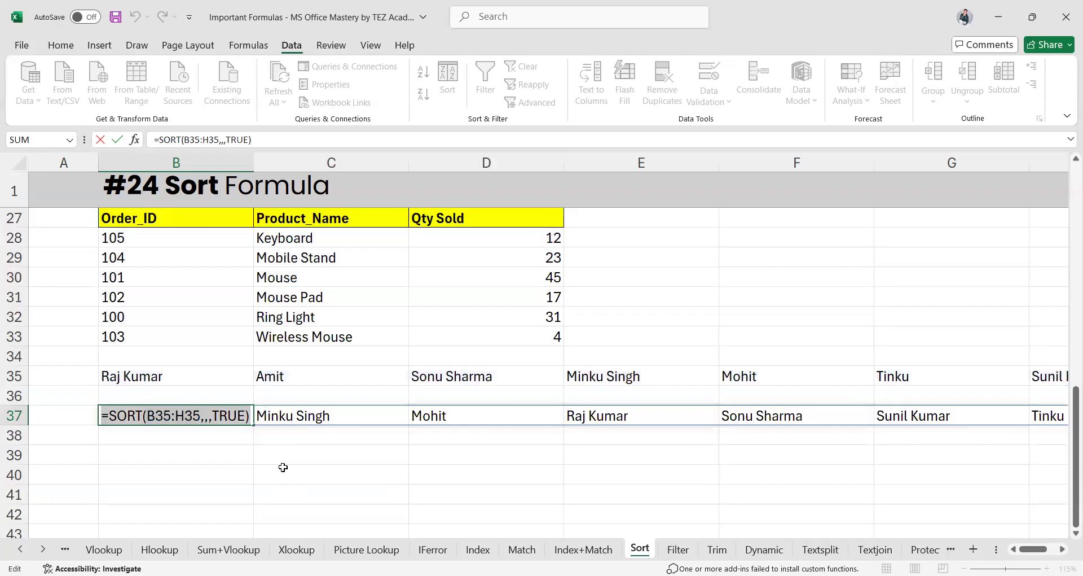
key(BackSpace)
click(180, 493)
Start a new =SORT(B35:H35,,1, formula in B37 over the row of names
click(182, 408)
text(=)
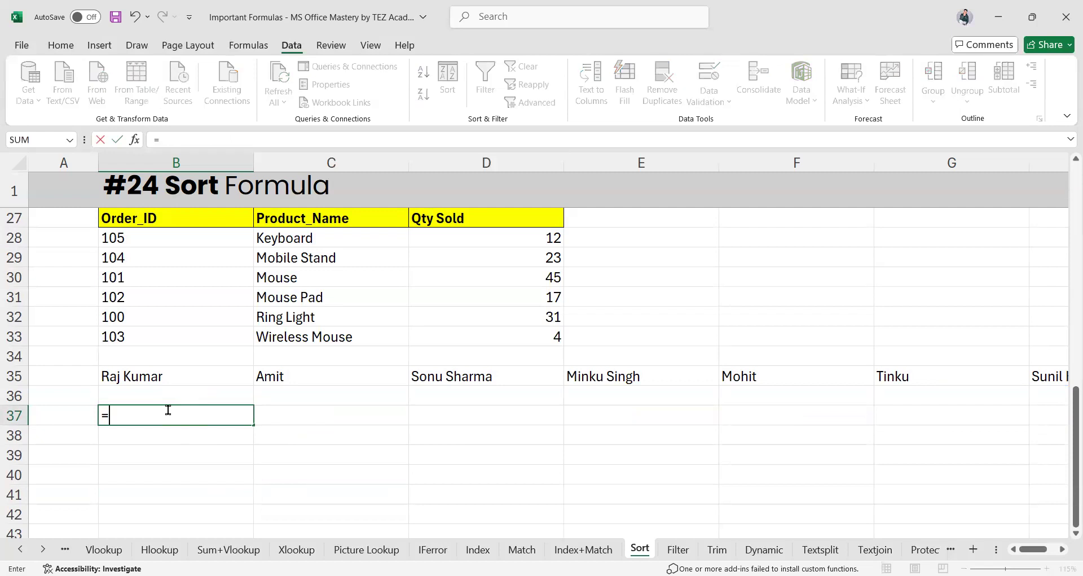
text(SORT()
drag(181, 373, 339, 376)
drag(615, 361, 889, 381)
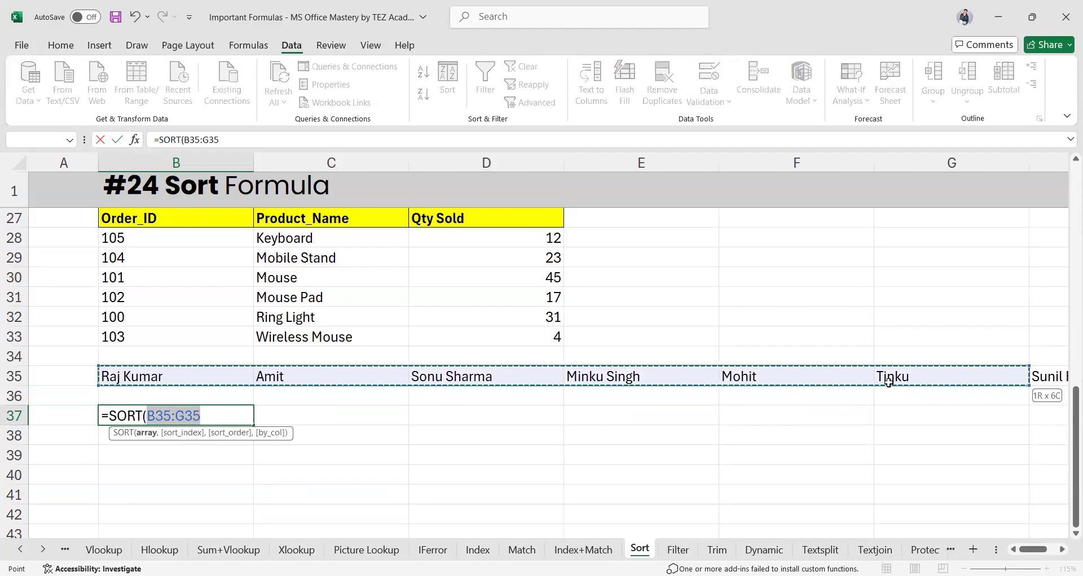
drag(780, 388, 757, 379)
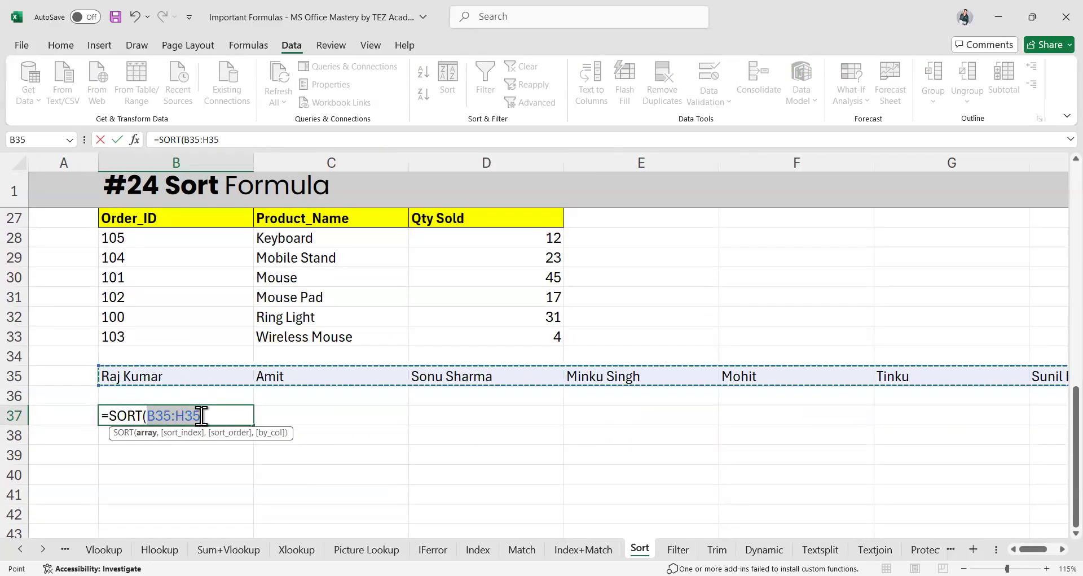
text(,,)
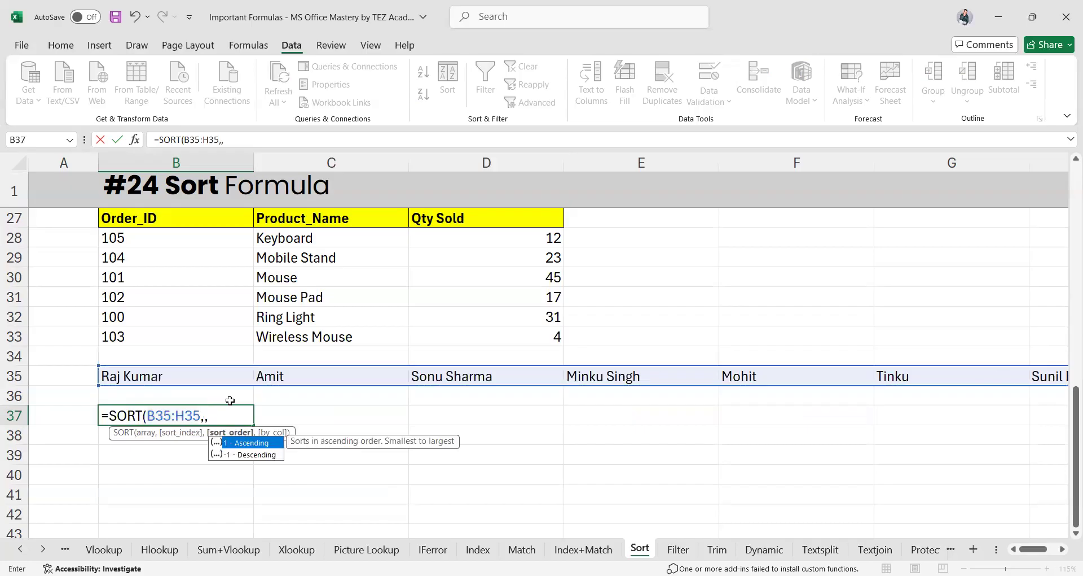
text(1)
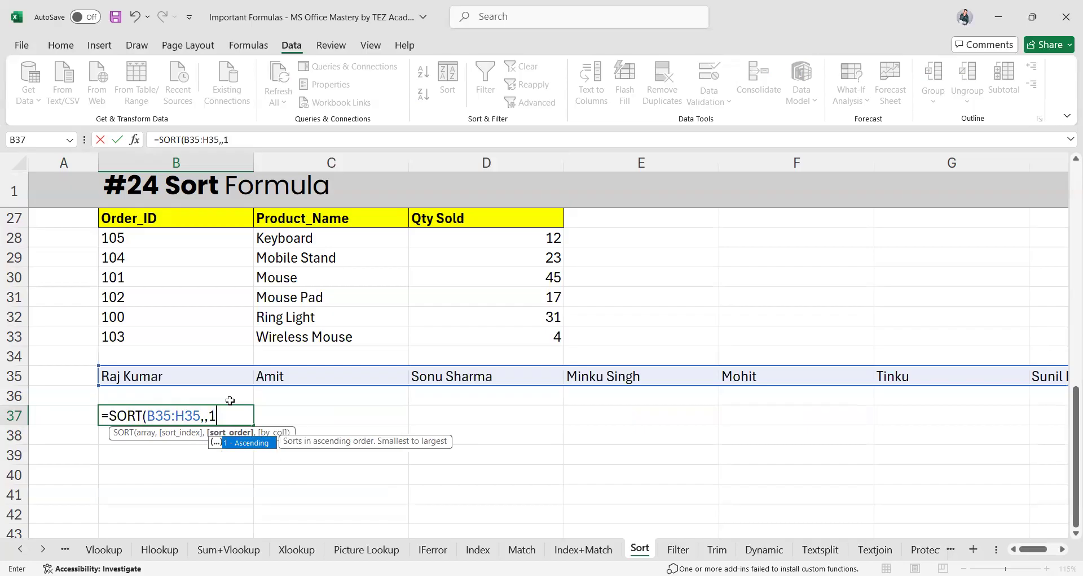
text(,)
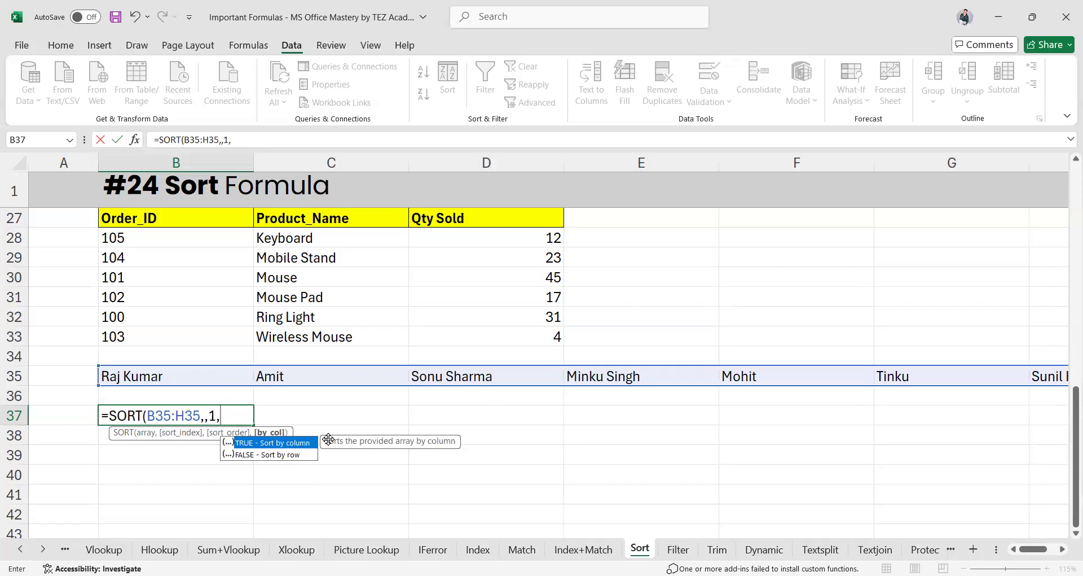
Finish B37 as =SORT(B35:H35,,1,TRUE) so the row 35 names sort alphabetically across row 37
text(TRUE)
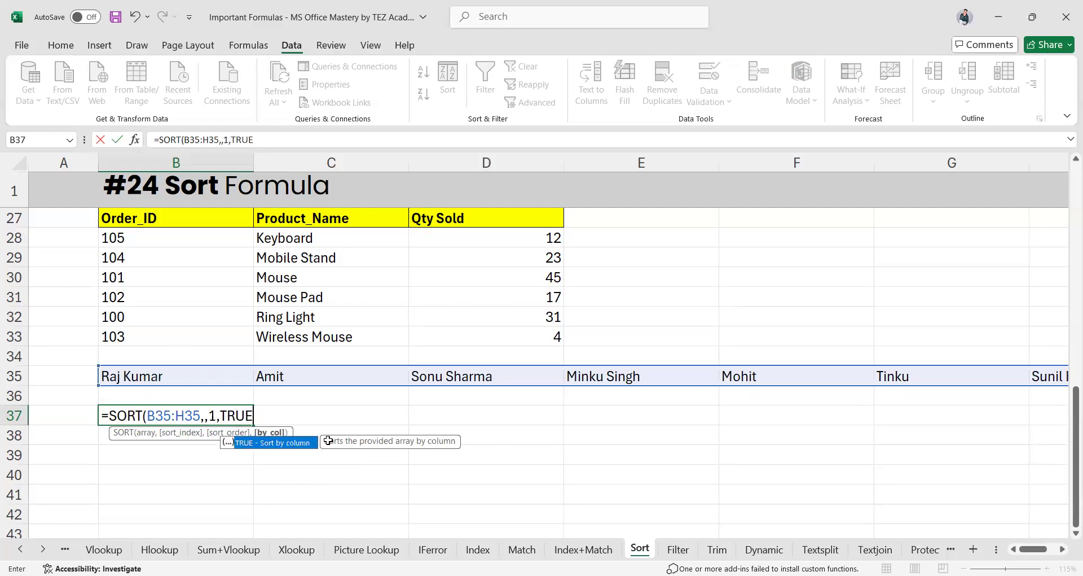
key(Return)
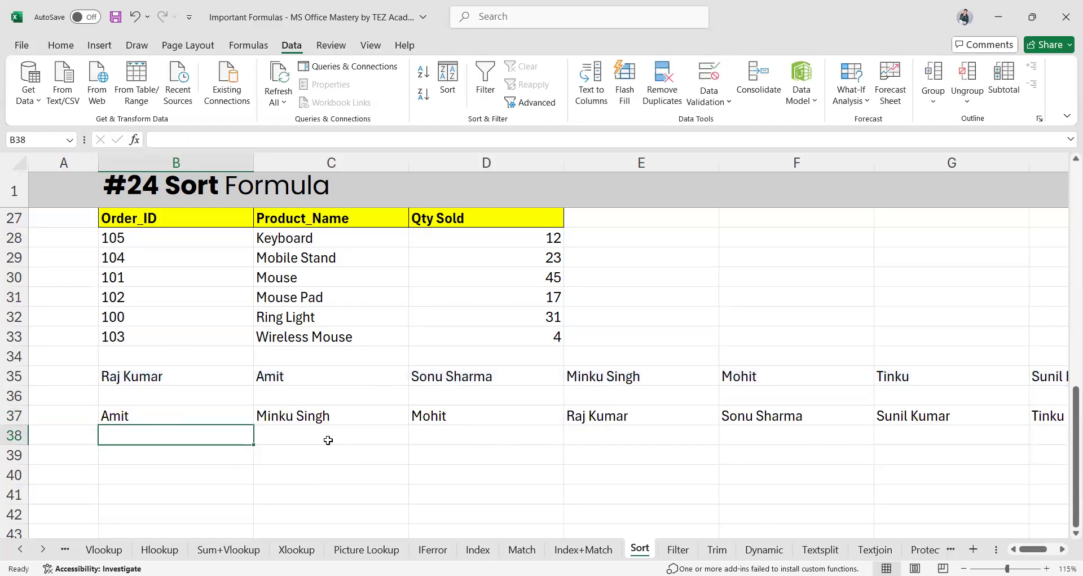
click(186, 415)
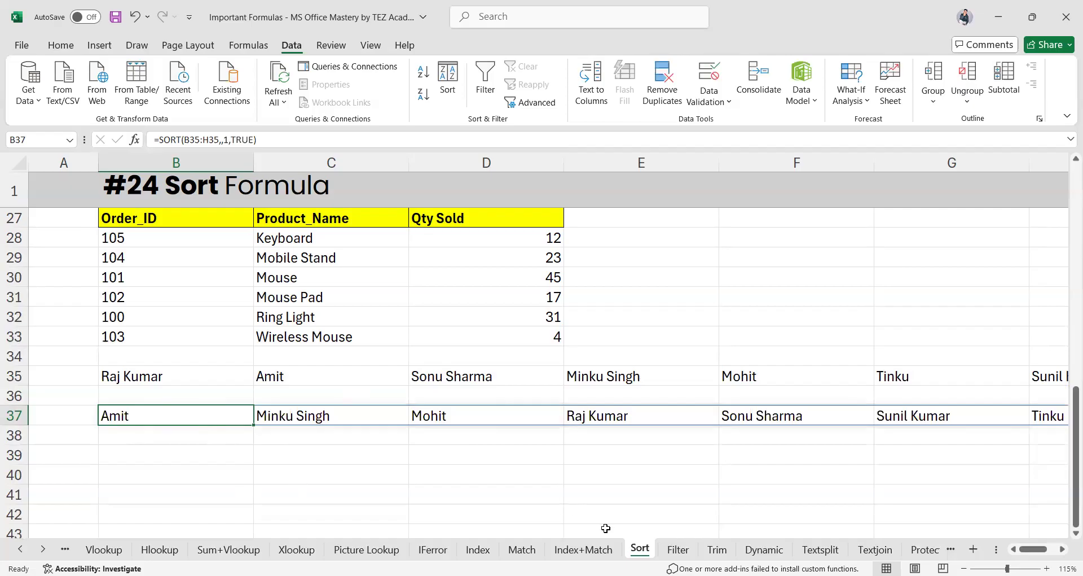
On the Filter sheet, clear the existing FILTER formula from G7
click(678, 549)
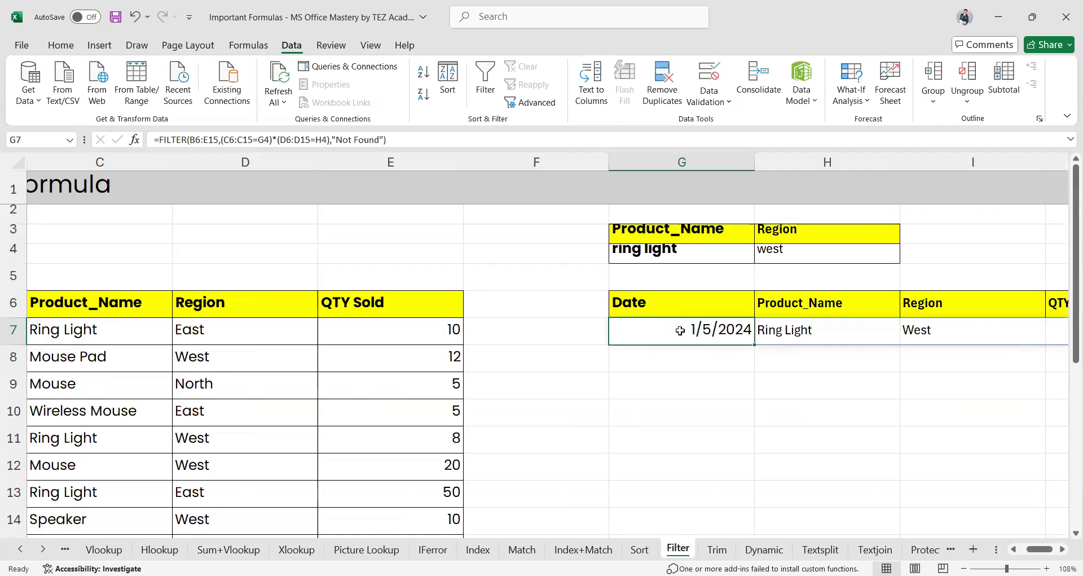
double_click(680, 330)
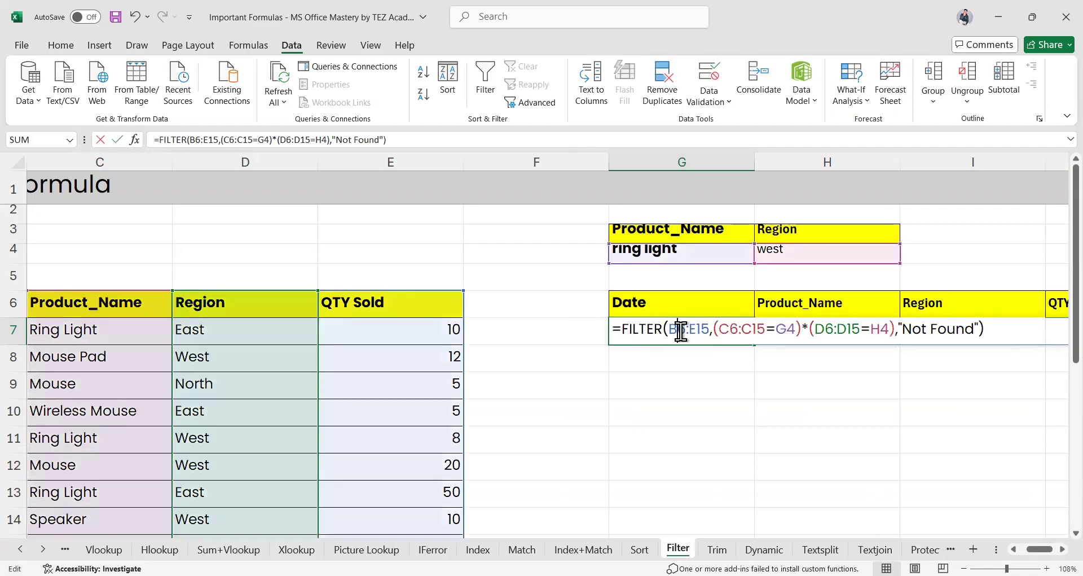
key(ctrl+a)
key(BackSpace)
key(Return)
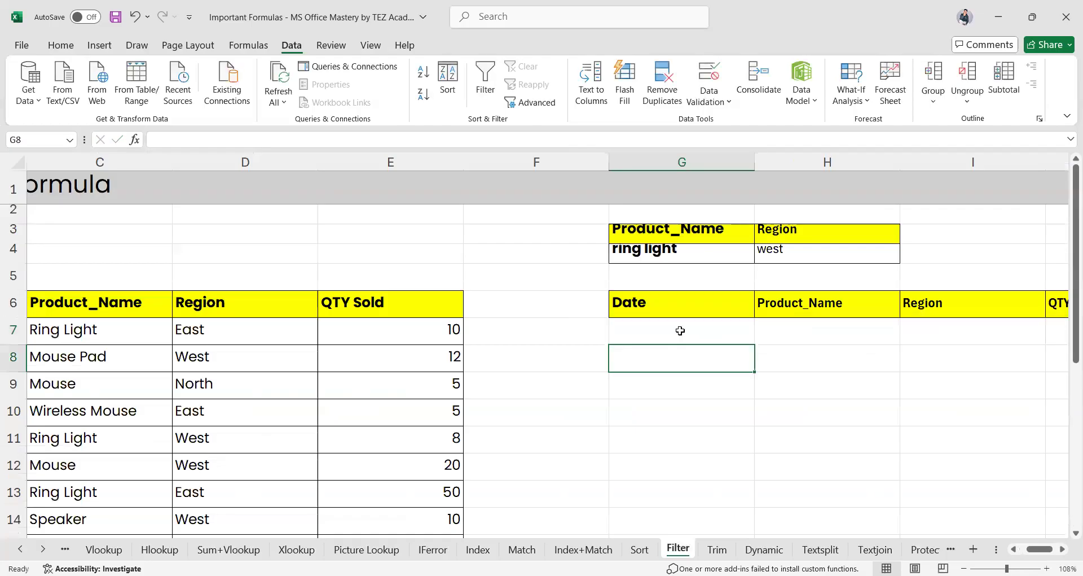
Check the Ring Light criterion in G4 and pick H7 for the new formula
scroll(725, 392, up, 1)
scroll(380, 430, left, 2)
scroll(380, 430, down, 1)
scroll(380, 430, down, 1)
ctrl+scroll(380, 430, down, 2)
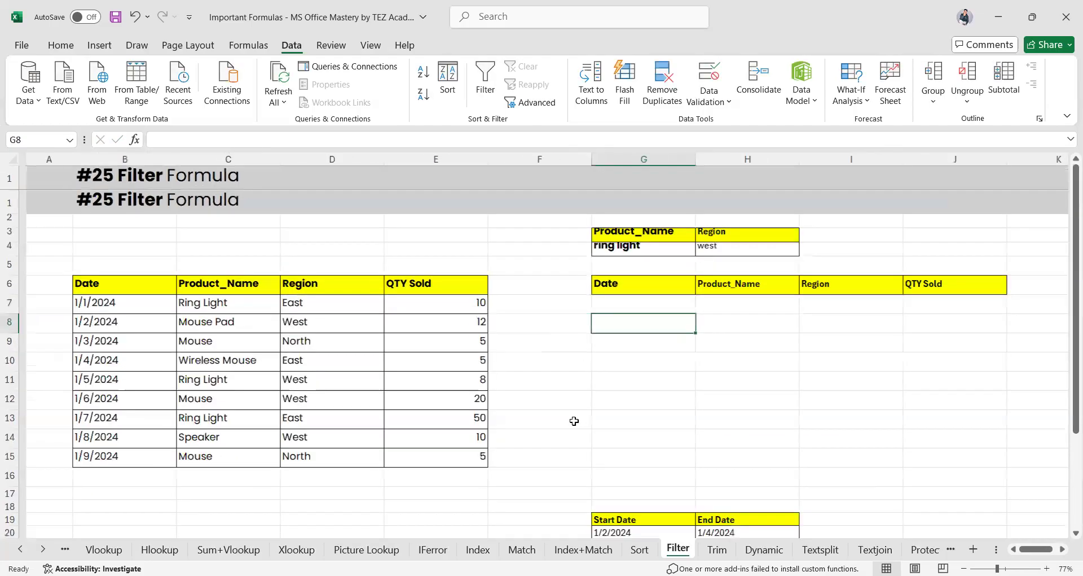
click(613, 222)
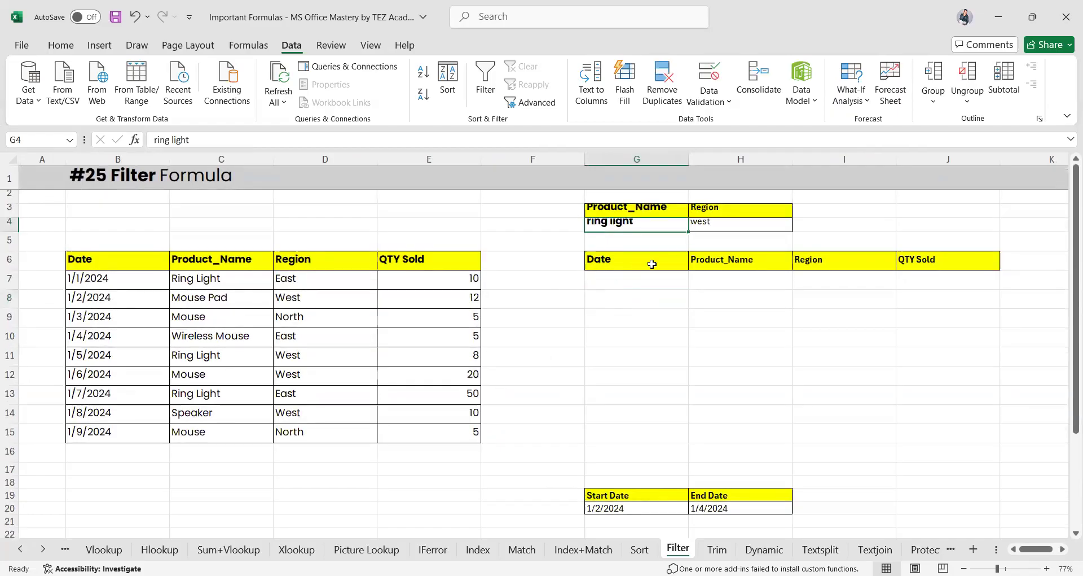
click(721, 280)
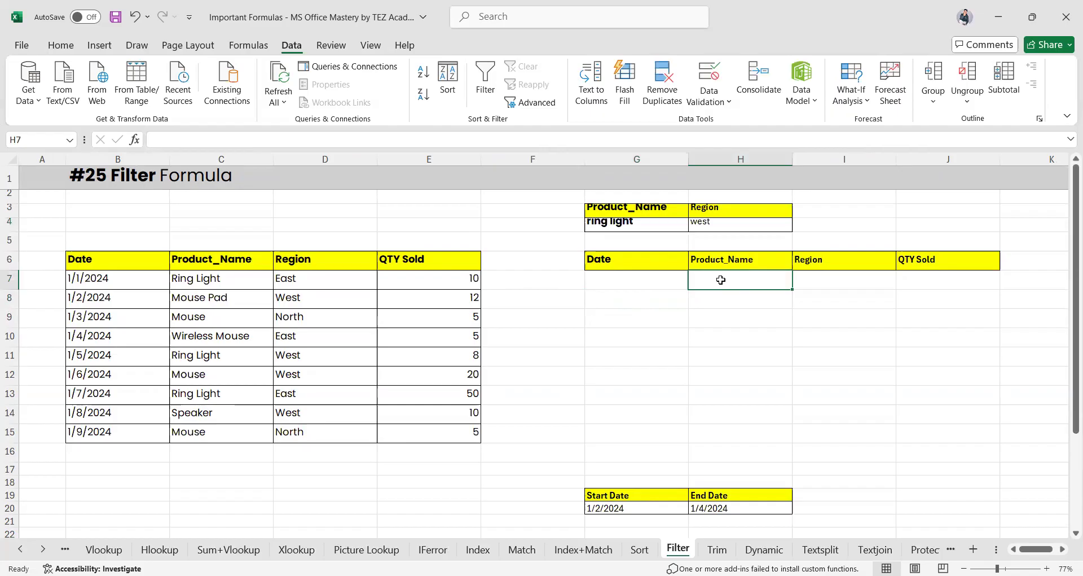
Enter =FILTER(C7:E15,G4) in H7, which returns #VALUE!
text(=)
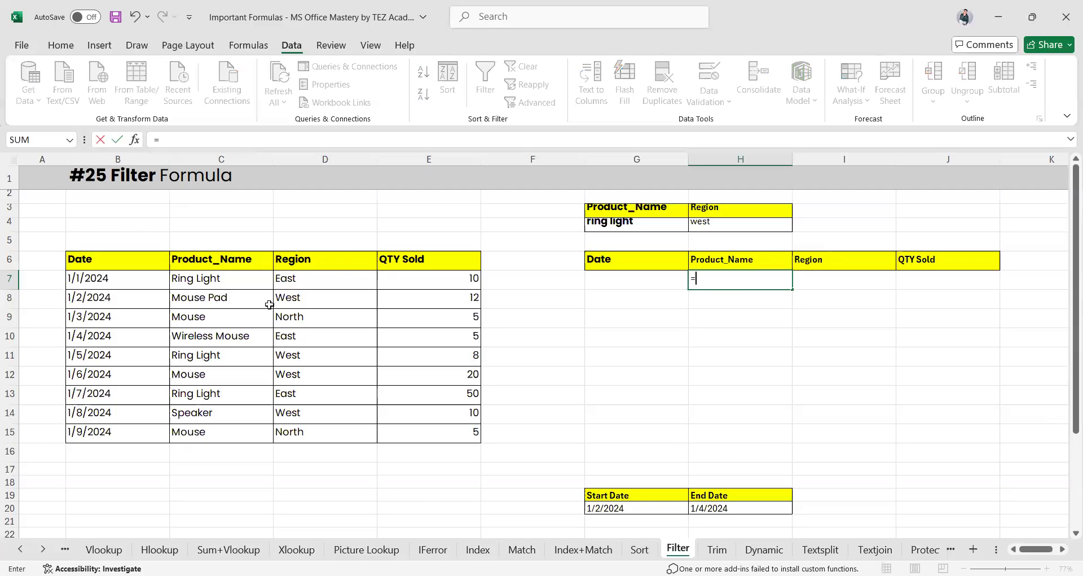
text(FILTER()
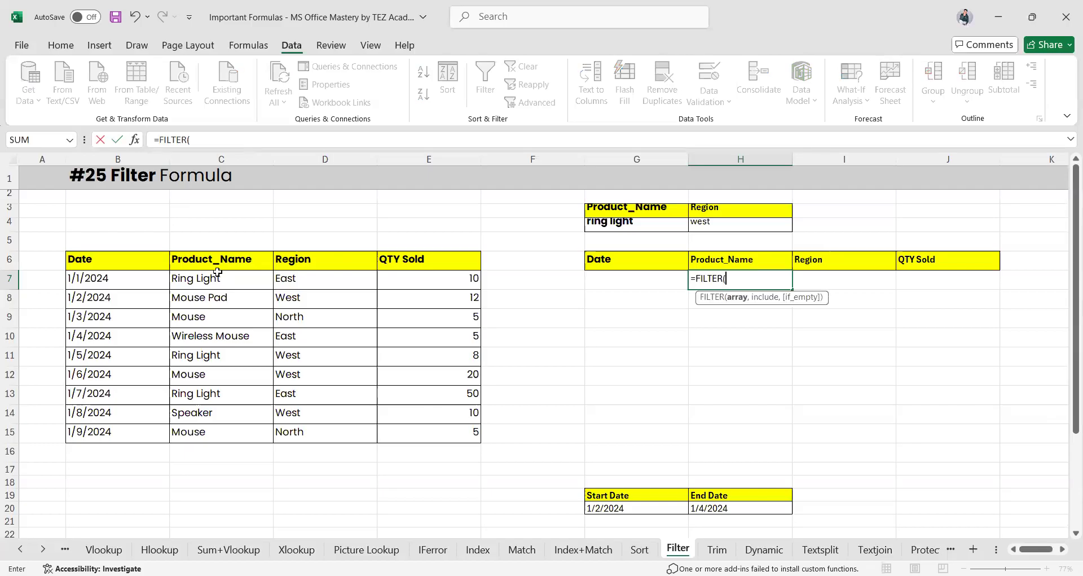
drag(205, 282, 205, 300)
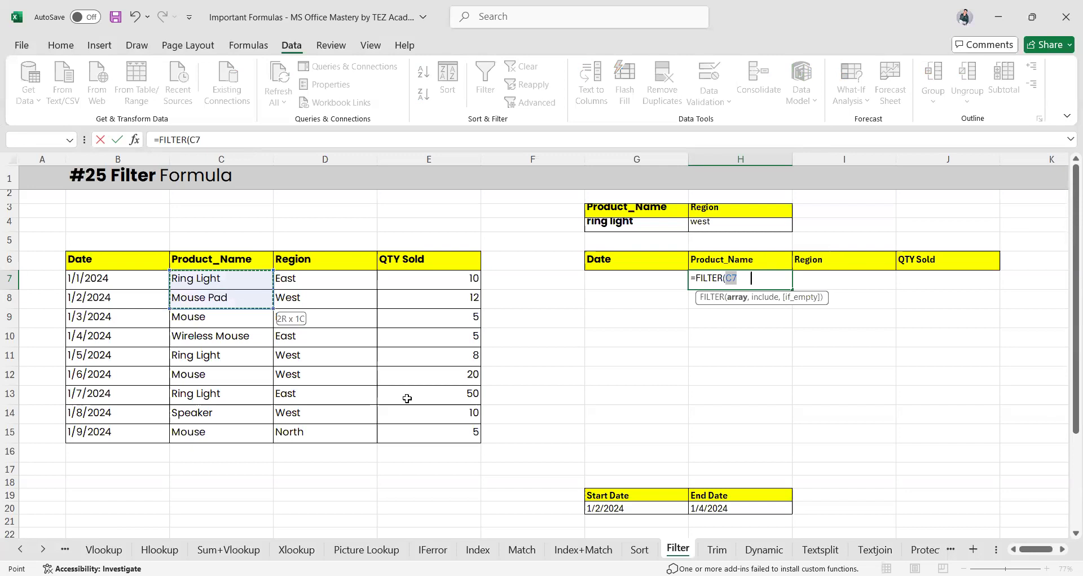
drag(439, 429, 439, 429)
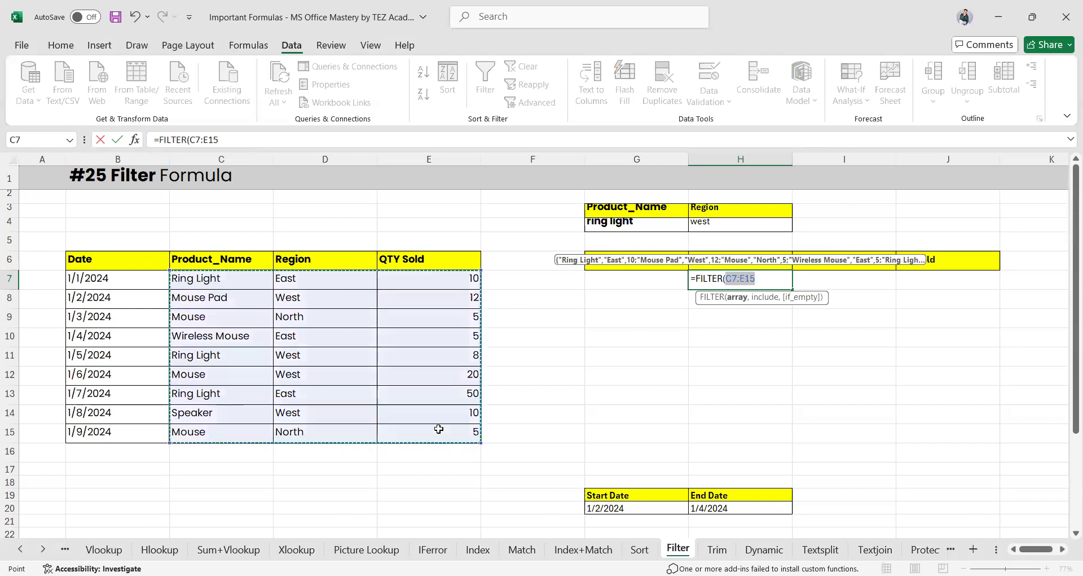
text(,)
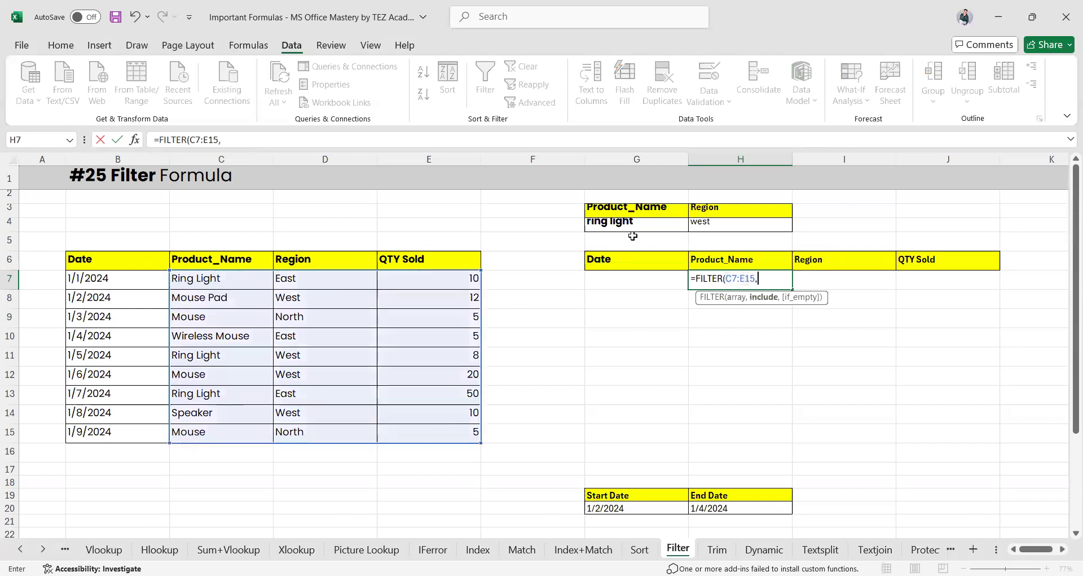
click(616, 223)
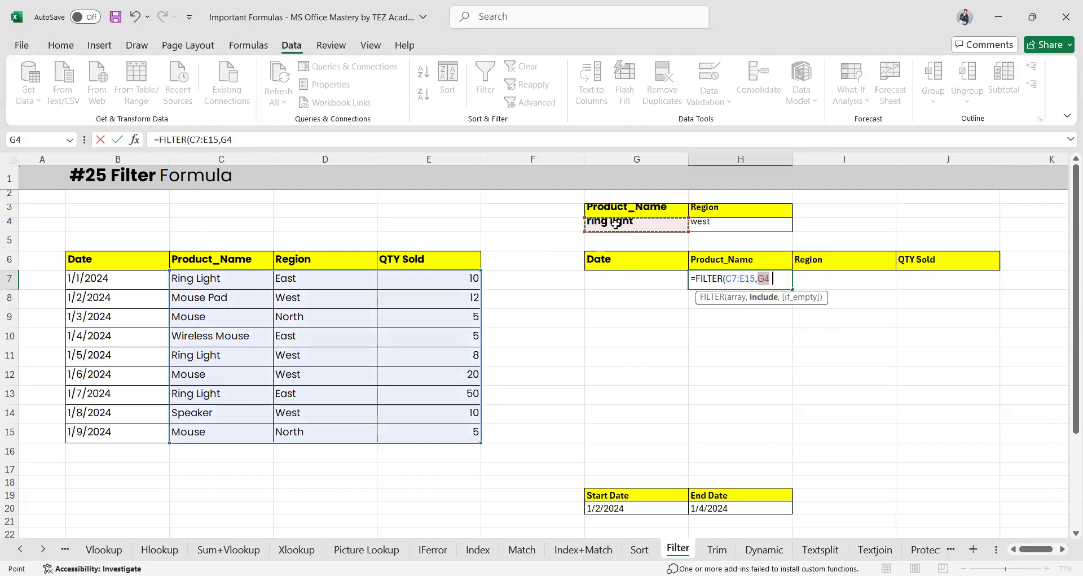
key(Return)
click(742, 279)
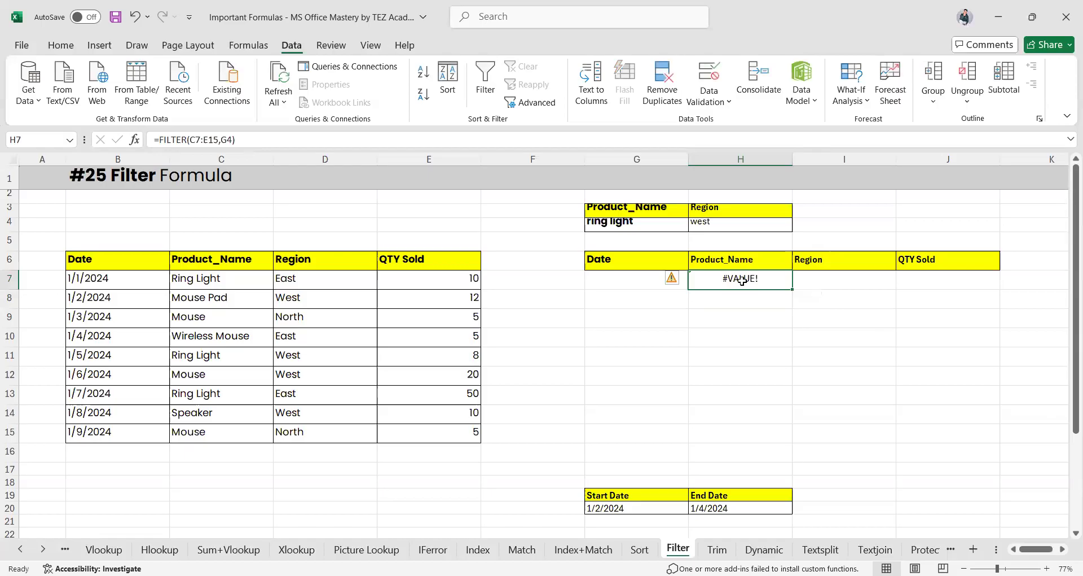
Rewrite H7 as =FILTER(C6:E15,G4) including headers, then select the Ring Light cell C7
double_click(742, 280)
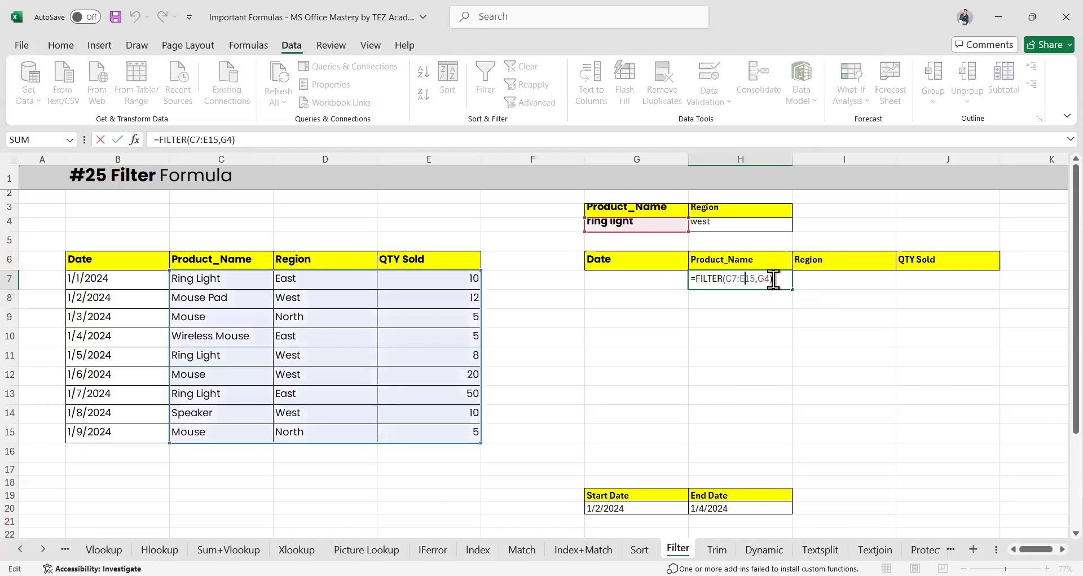
double_click(773, 280)
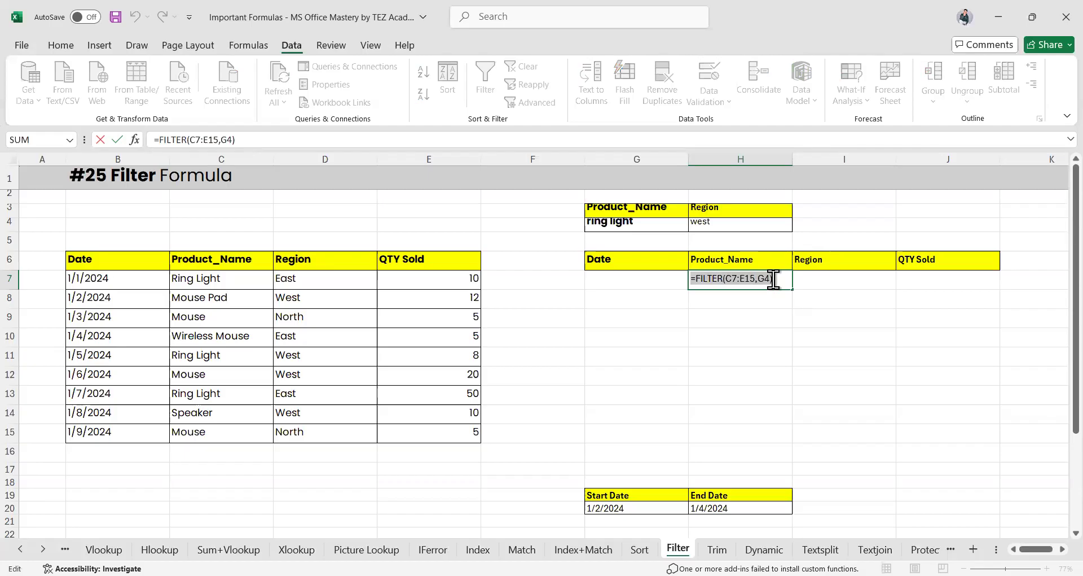
text(=fil)
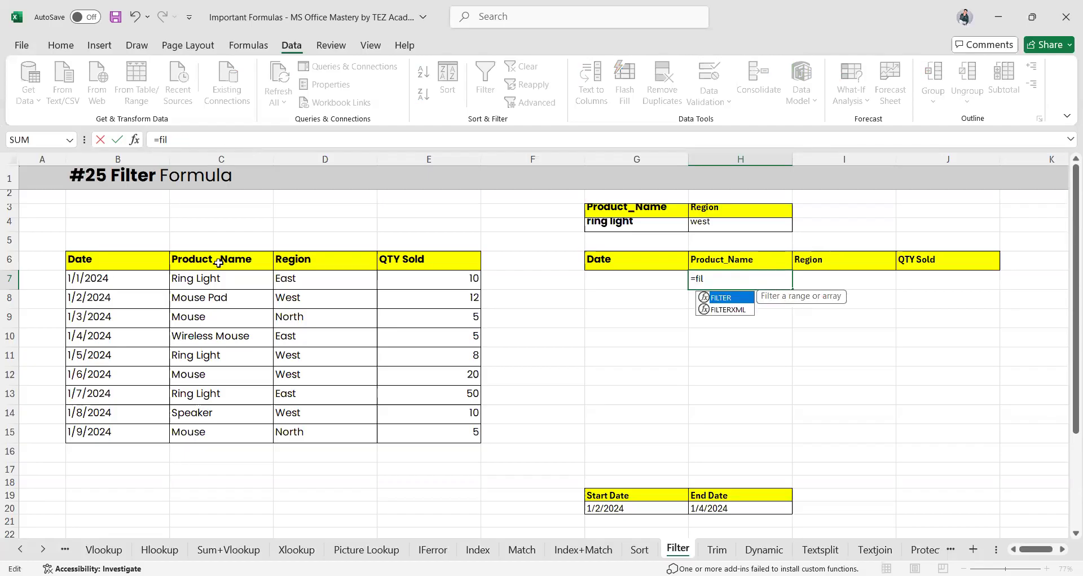
key(Tab)
drag(206, 262, 426, 436)
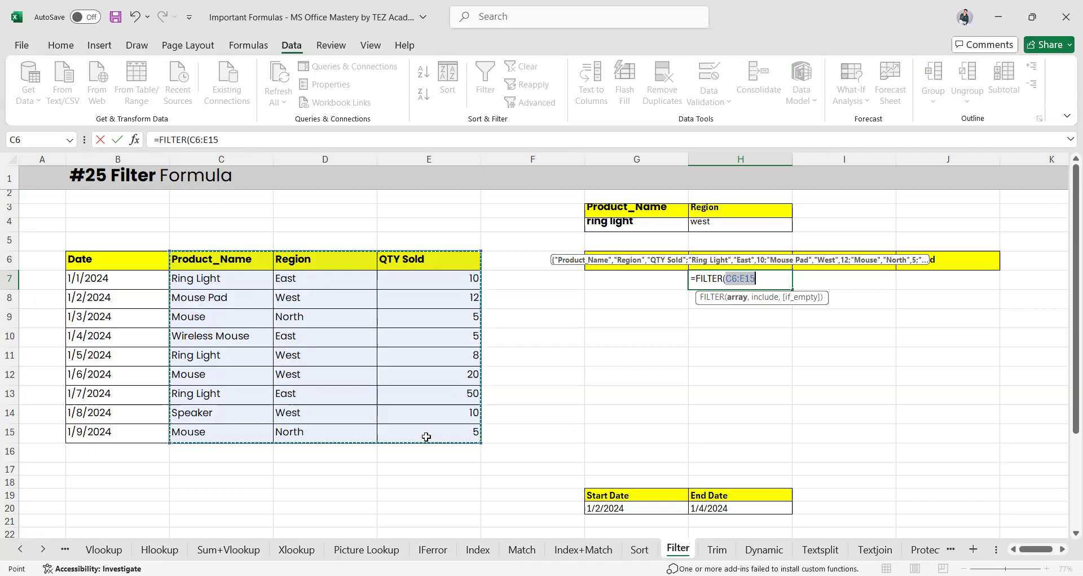
text(,)
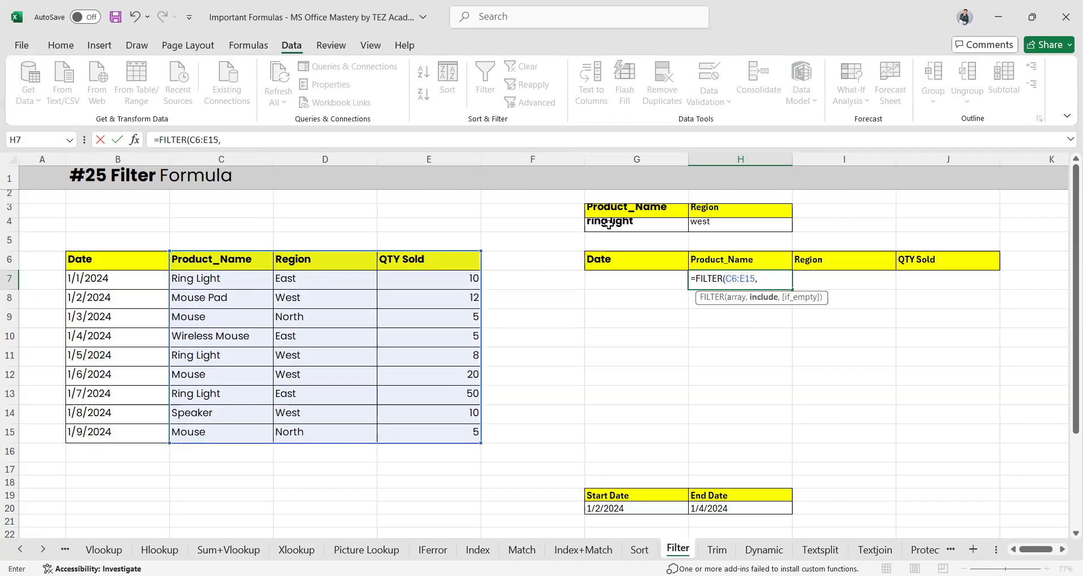
click(610, 225)
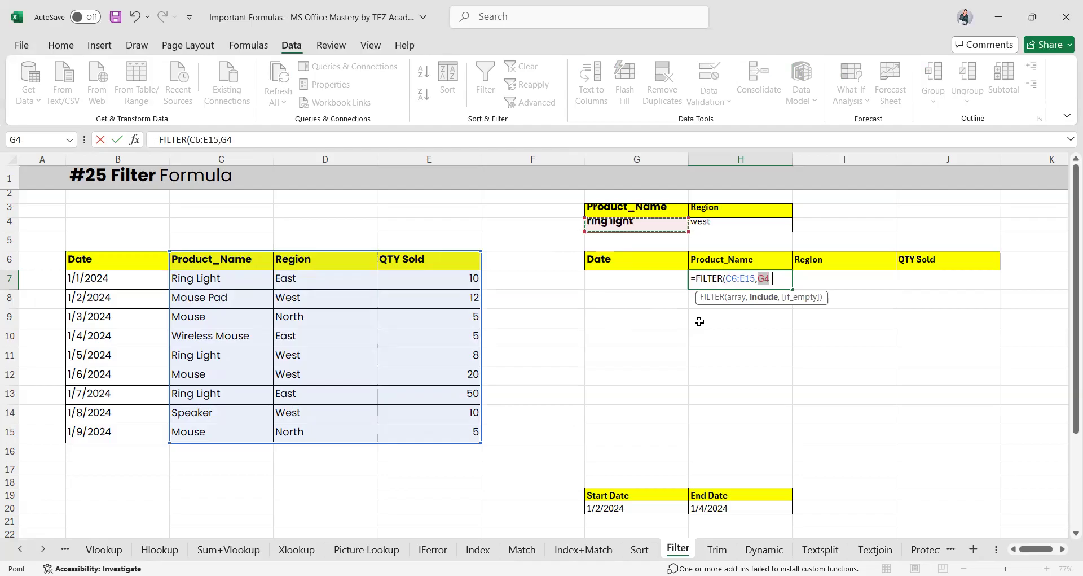
key(Return)
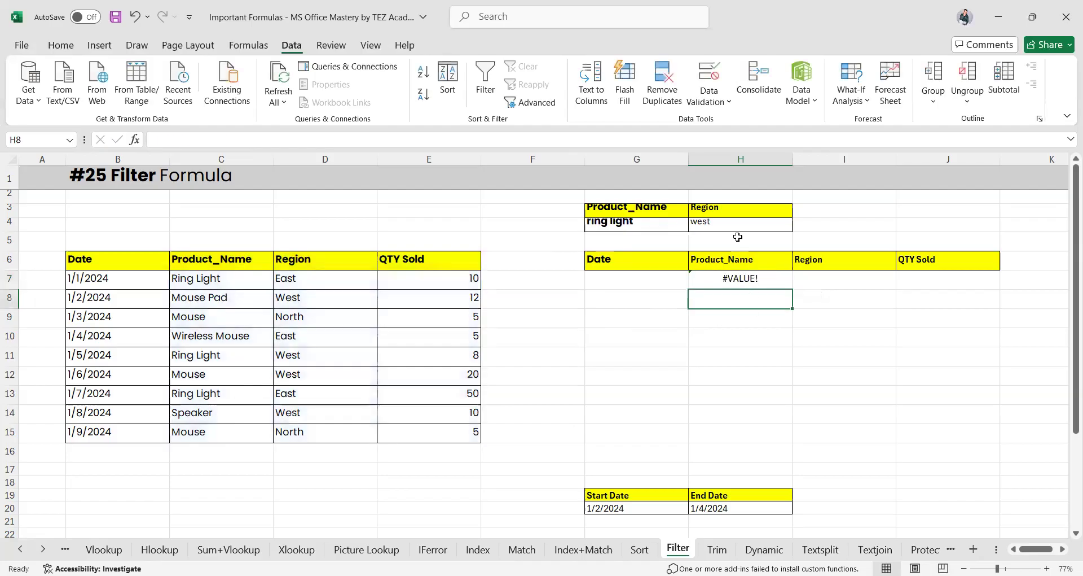
click(214, 280)
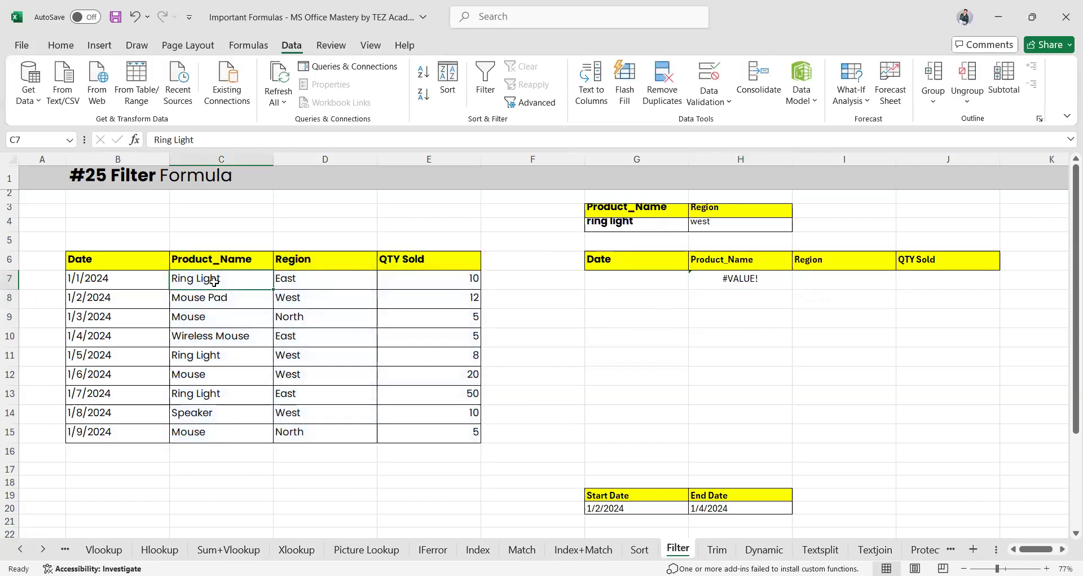
Copy Ring Light from C7 into I4 and resize rows 3 and 4 to show their headers
key(ctrl+c)
click(844, 224)
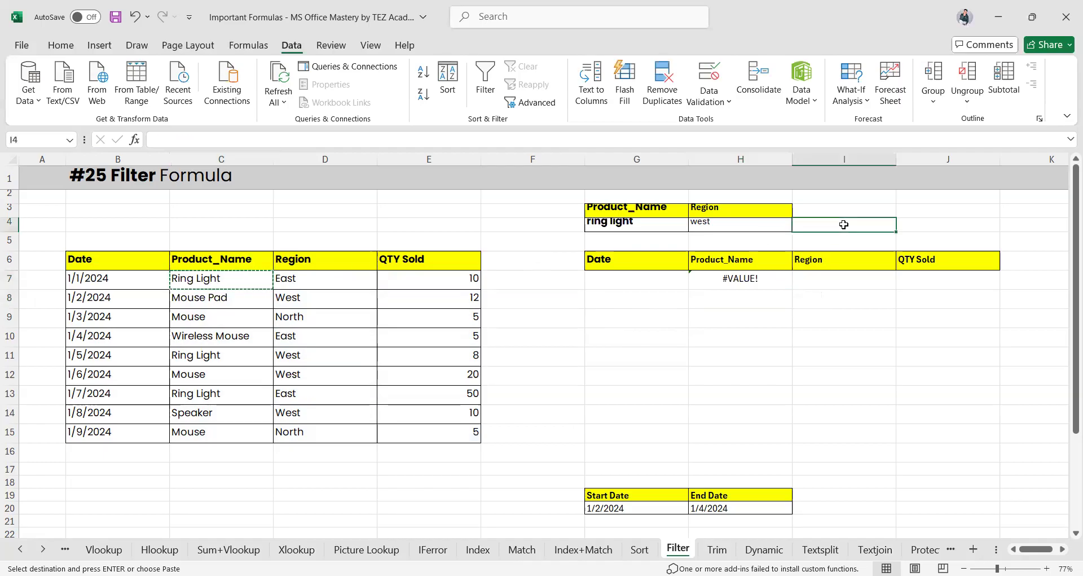
key(ctrl+v)
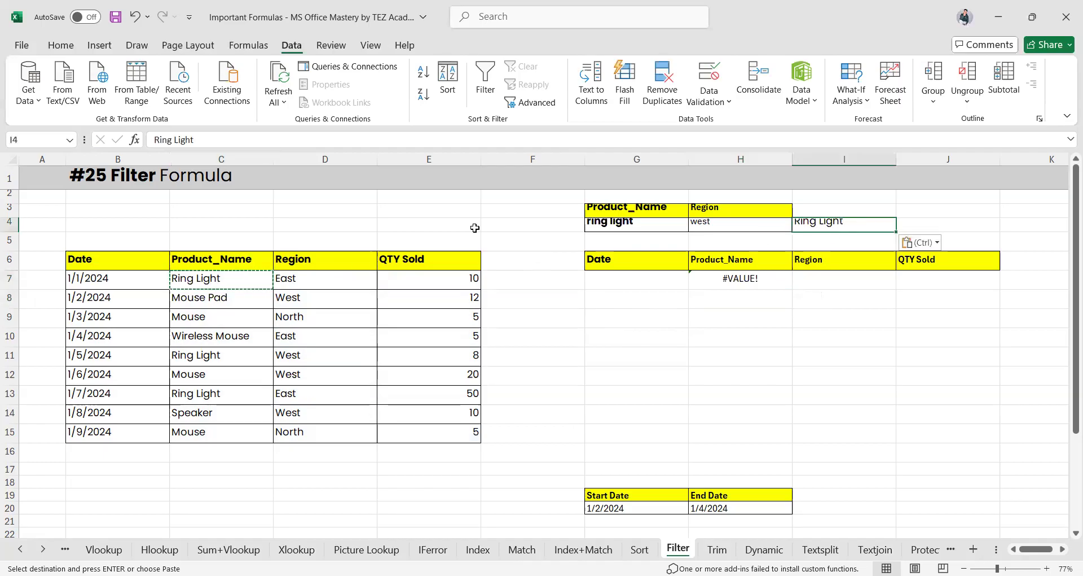
drag(8, 217, 7, 215)
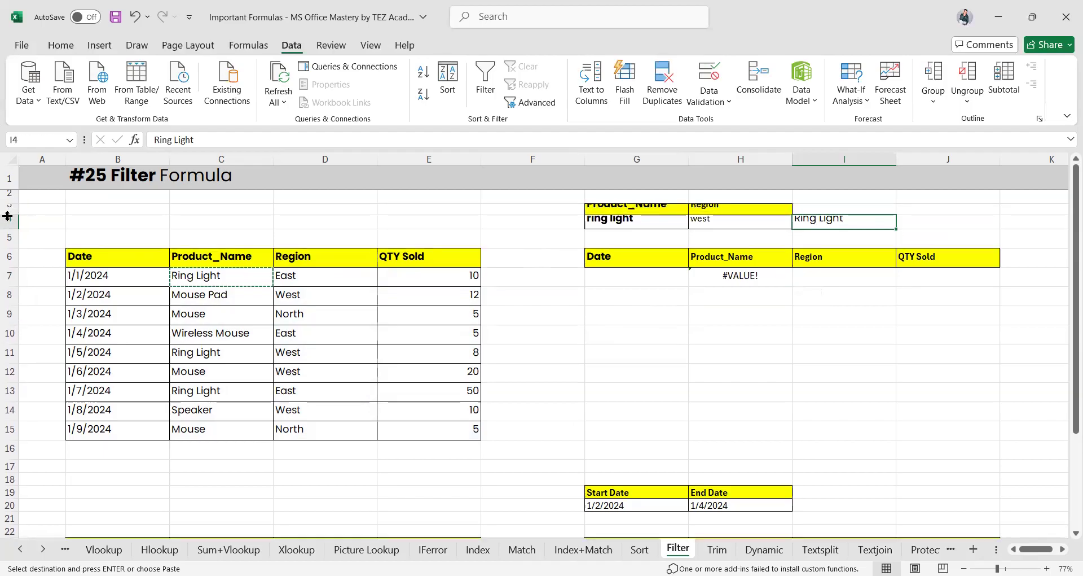
double_click(8, 216)
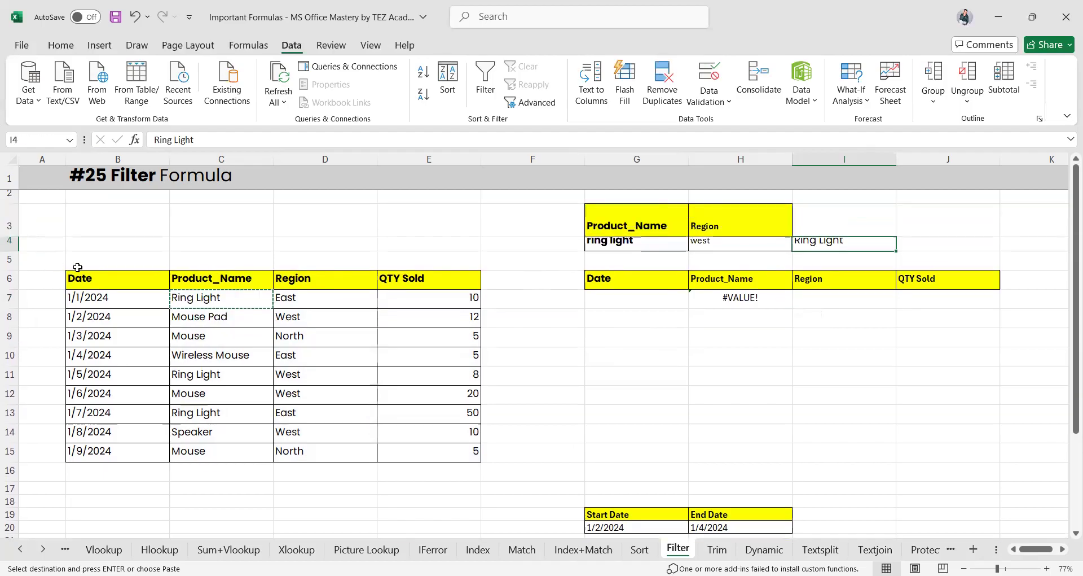
drag(11, 252, 10, 269)
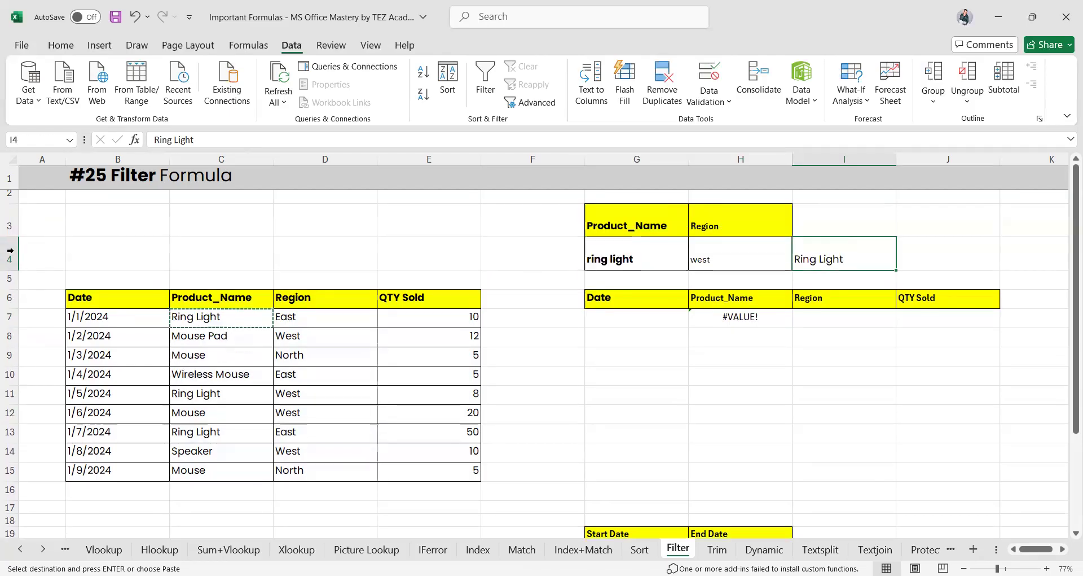
Point H7's FILTER criterion at I4, then abandon the still-broken formula
click(732, 320)
double_click(739, 318)
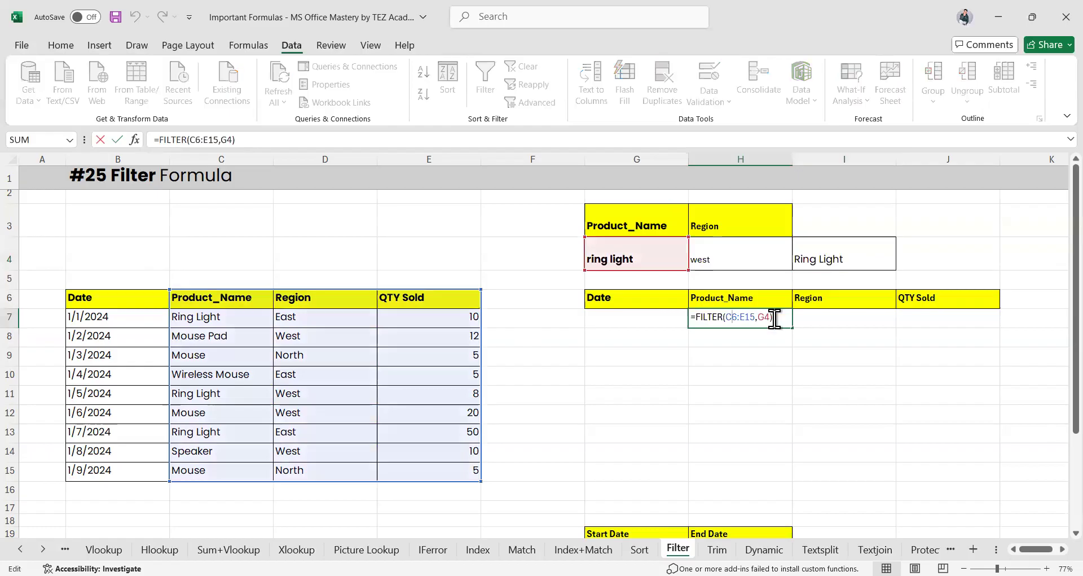
key(BackSpace)
key(BackSpace)
key(BackSpace)
click(825, 261)
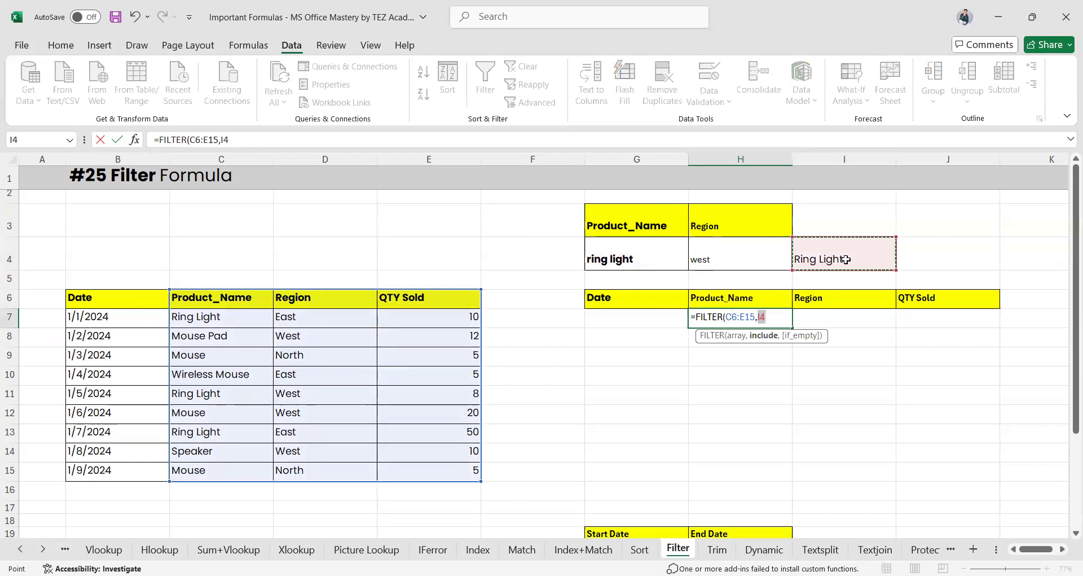
key(ctrl+Return)
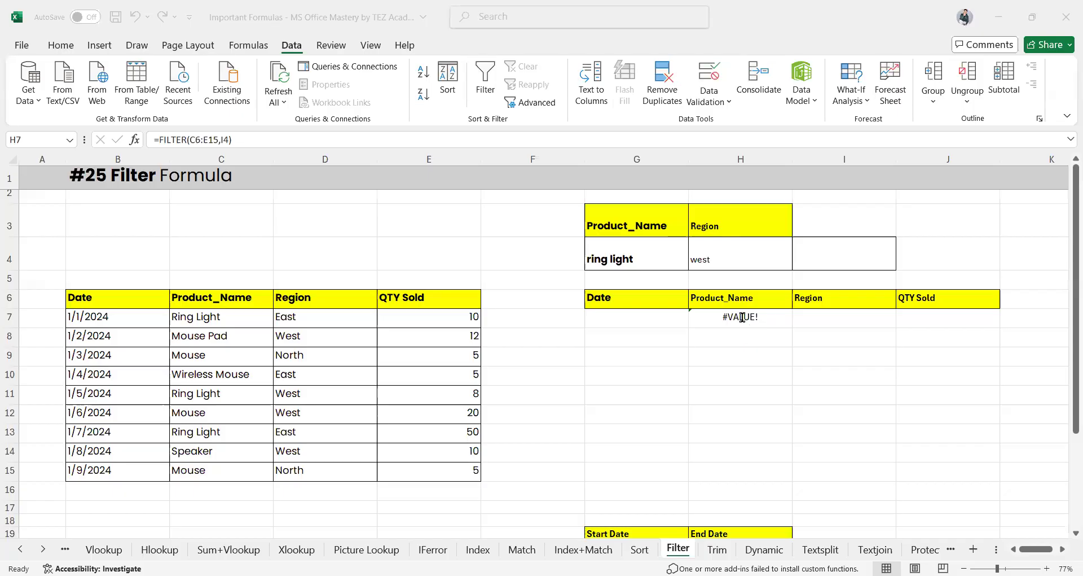
double_click(776, 316)
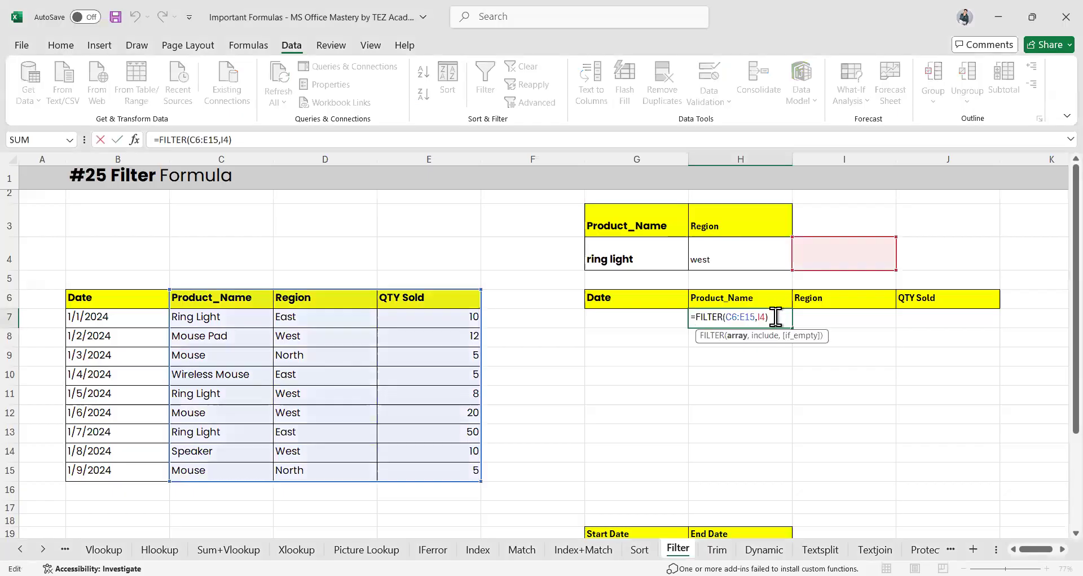
click(776, 317)
key(Left)
key(Delete)
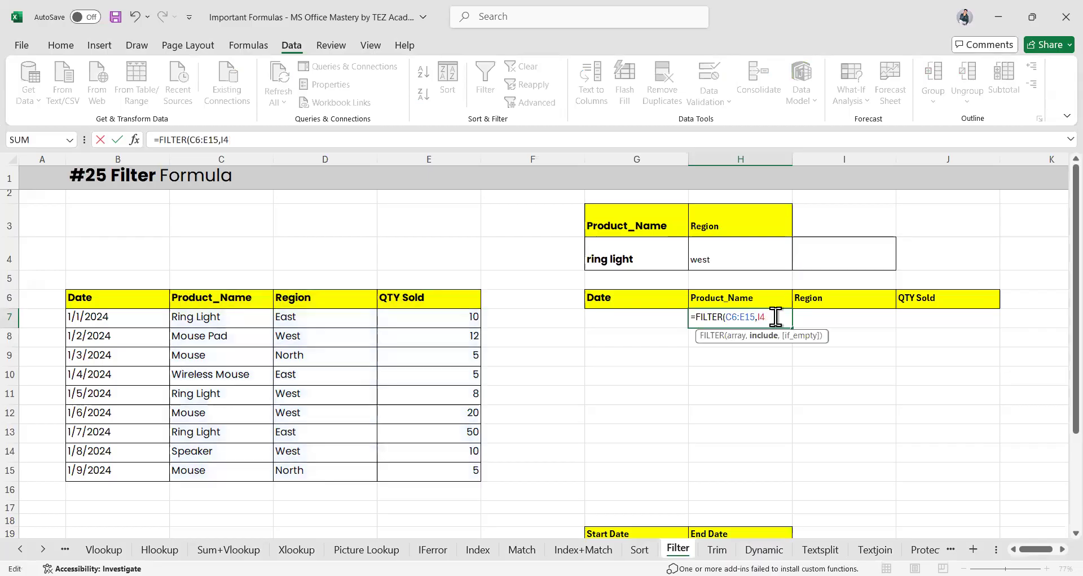
key(Escape)
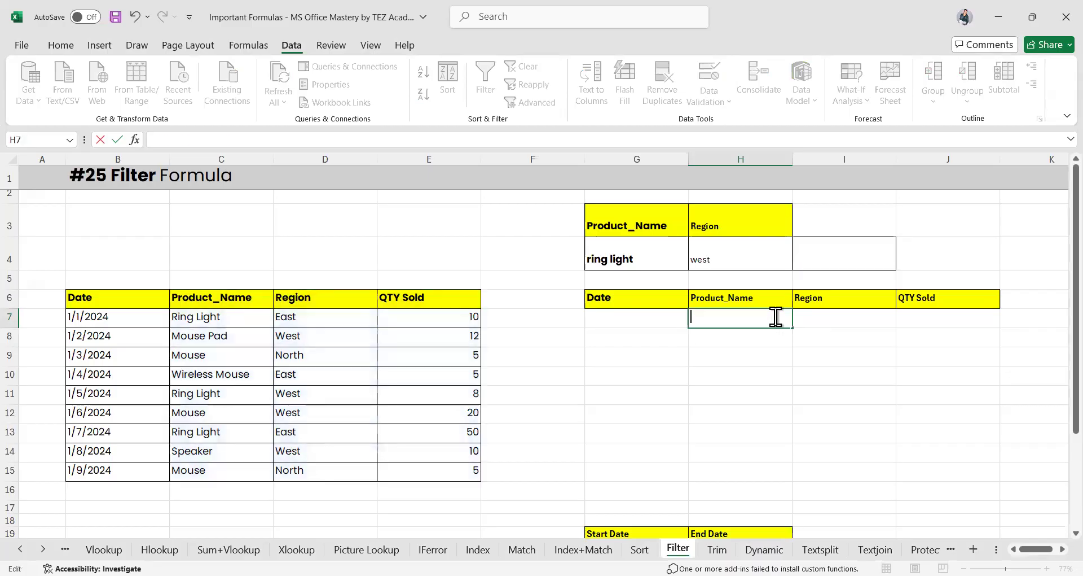
Start a FILTER formula in G7 with the whole table B6:E15 as the array
click(728, 338)
click(656, 316)
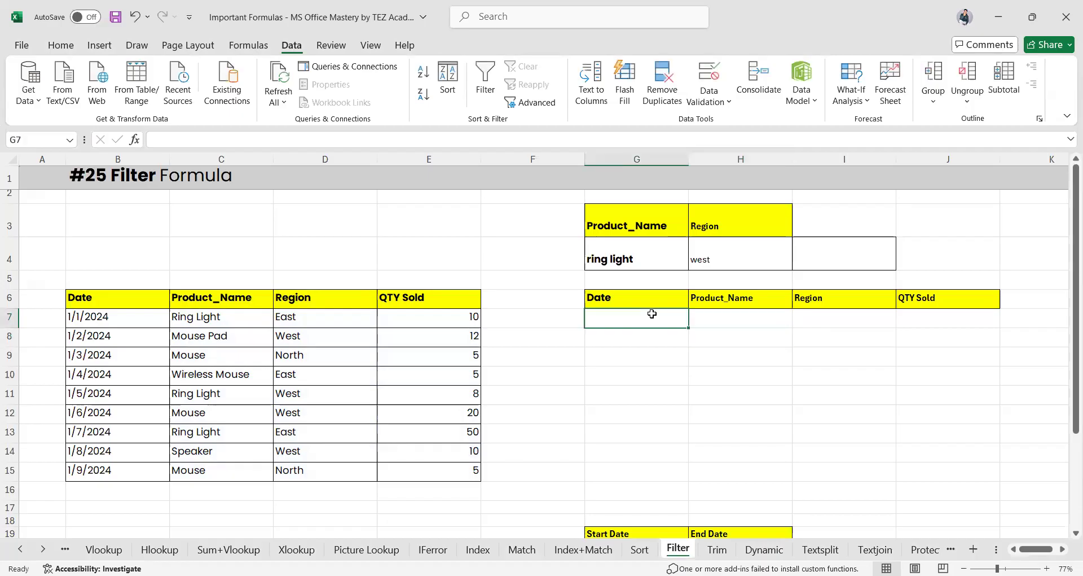
click(734, 312)
click(651, 320)
text(=)
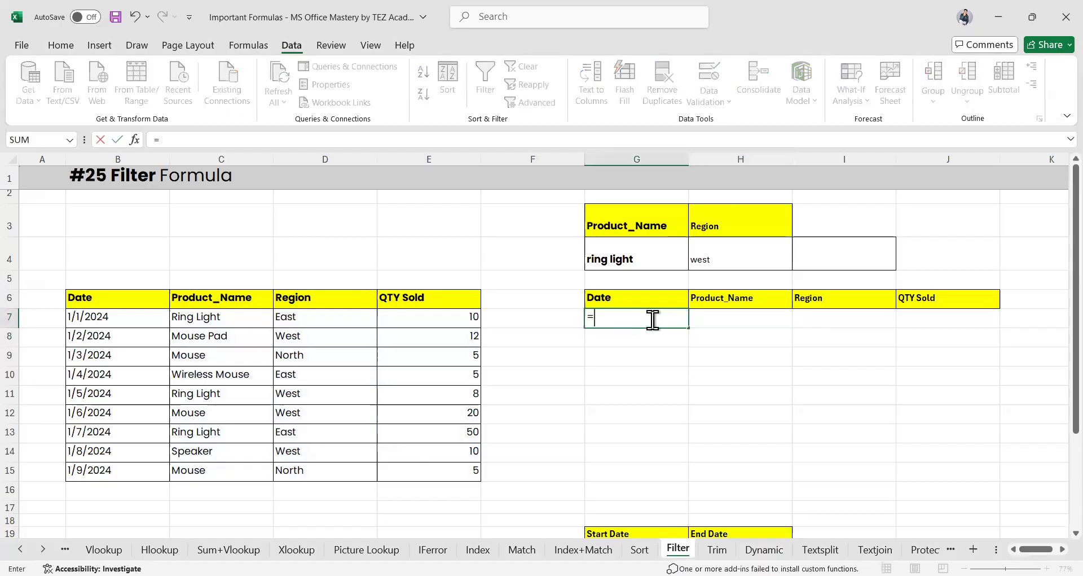
text(filte)
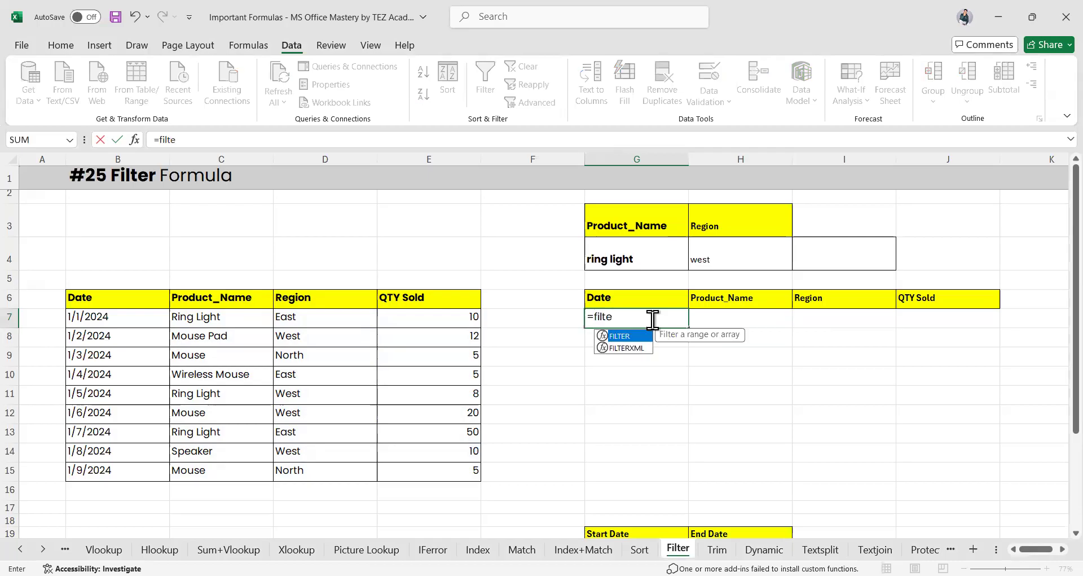
key(Tab)
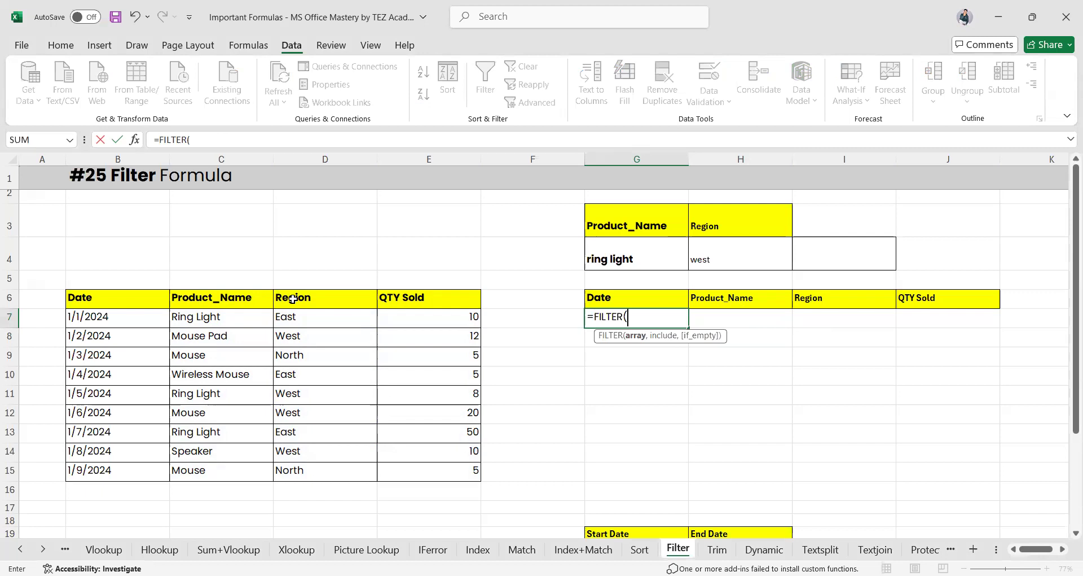
drag(106, 297, 271, 308)
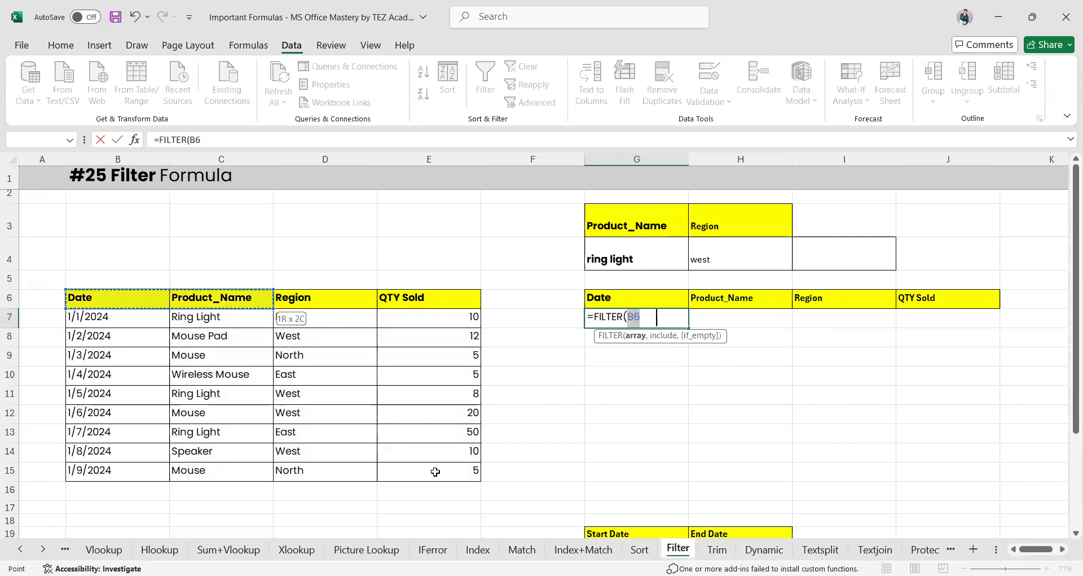
drag(435, 471, 435, 471)
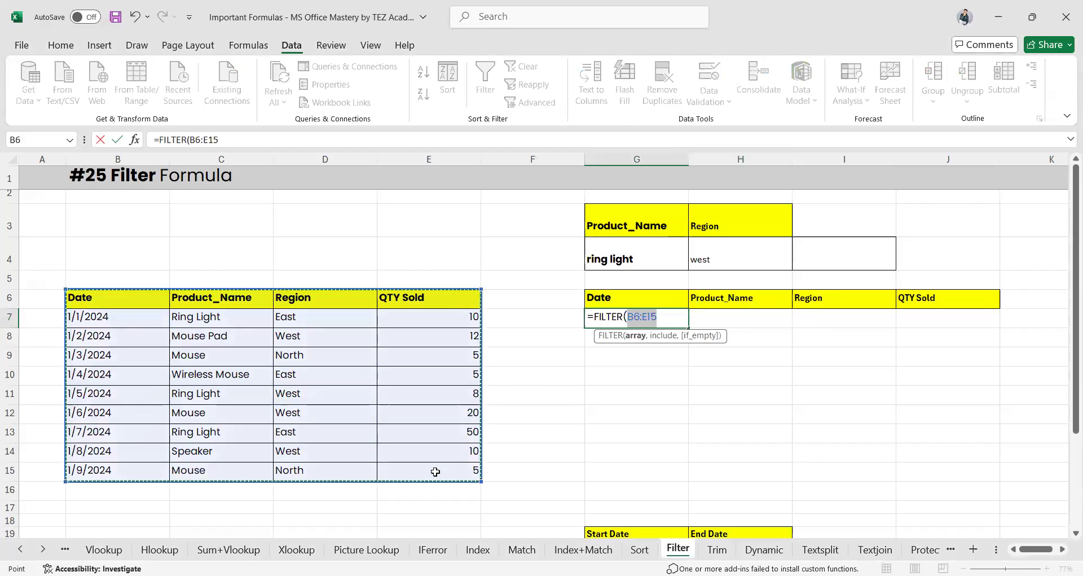
text(,)
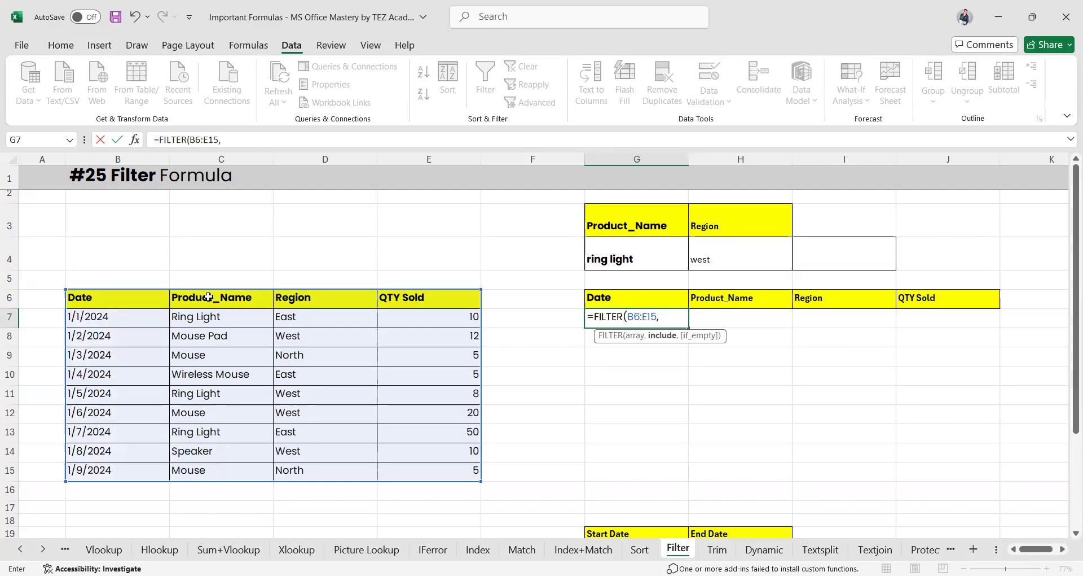
Complete it as =FILTER(B6:E15,C6:C15=G4), spilling the three Ring Light rows
drag(208, 296, 208, 318)
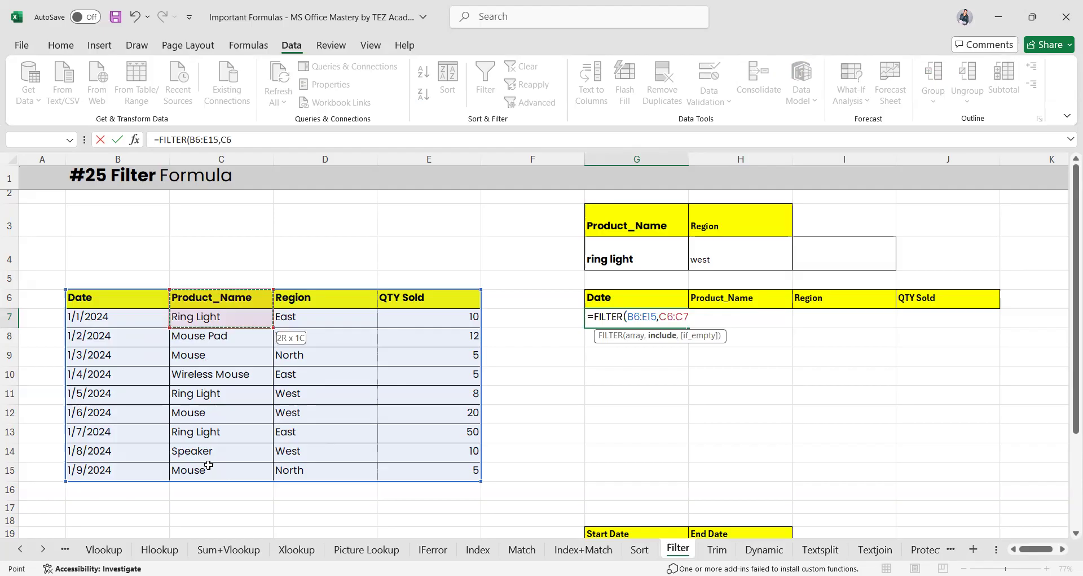
drag(209, 465, 208, 464)
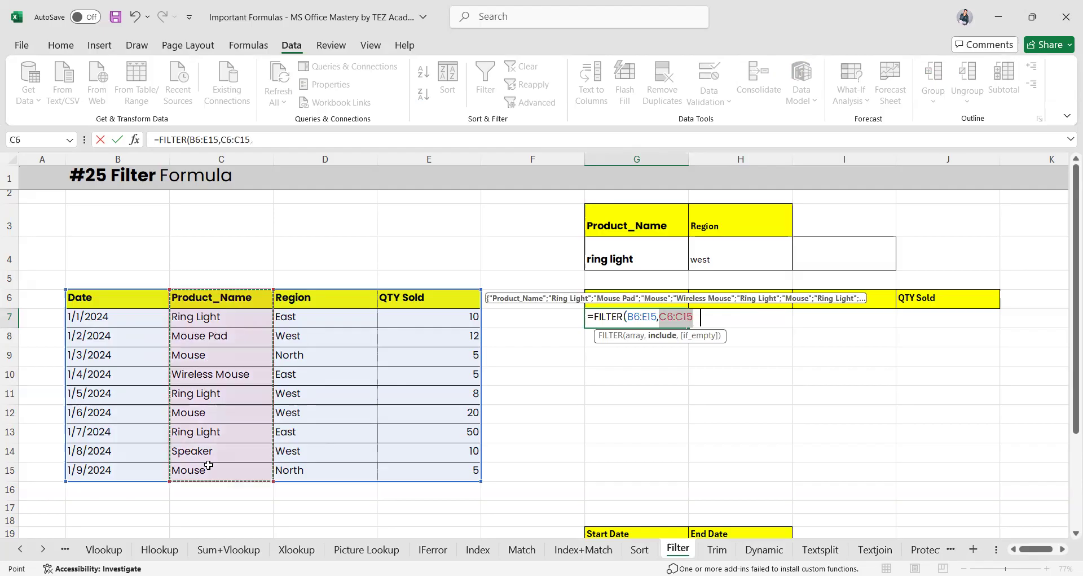
text(=)
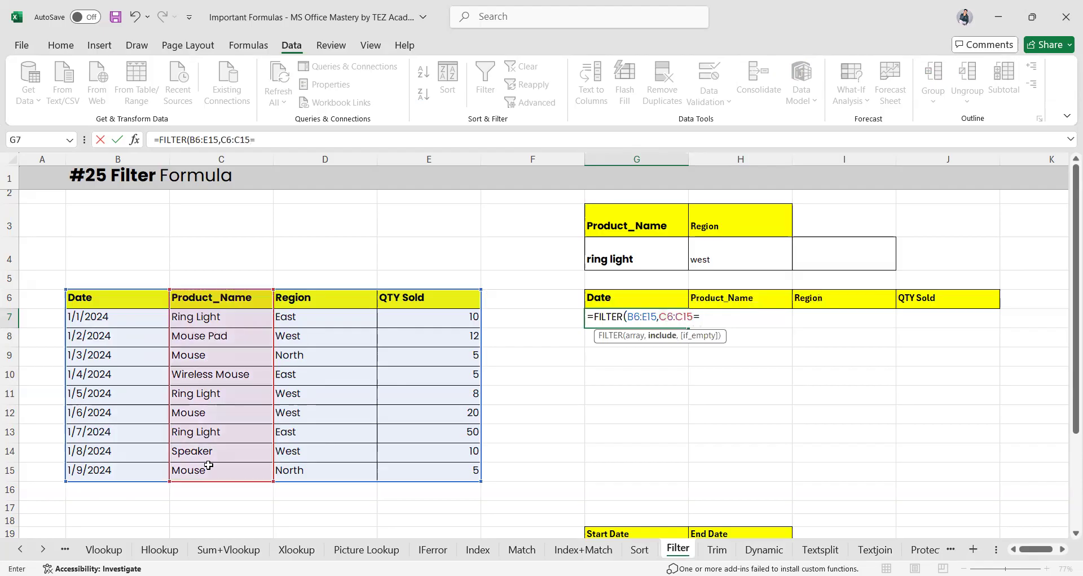
click(617, 257)
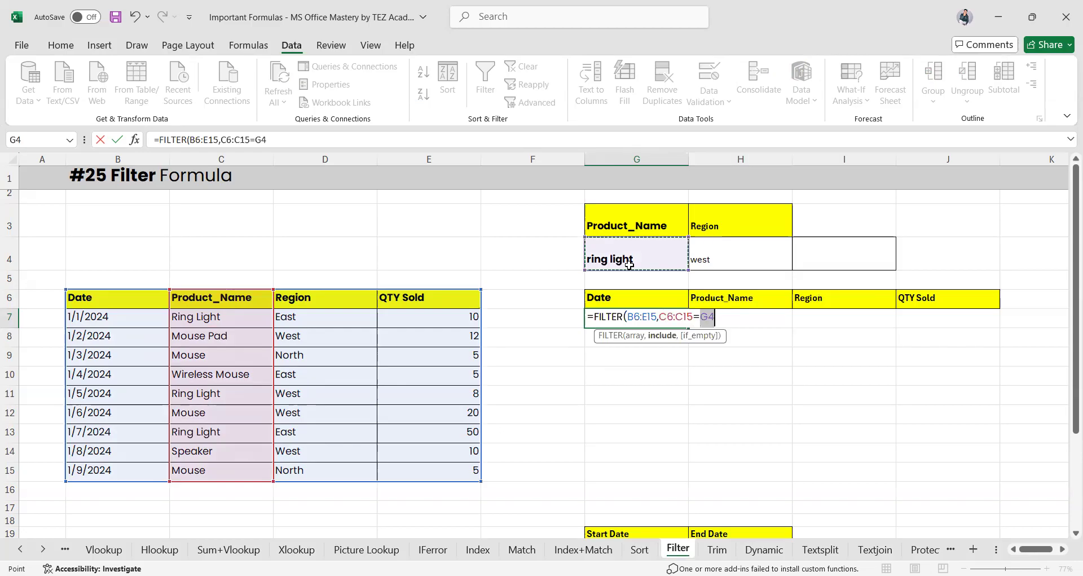
key(Return)
click(751, 317)
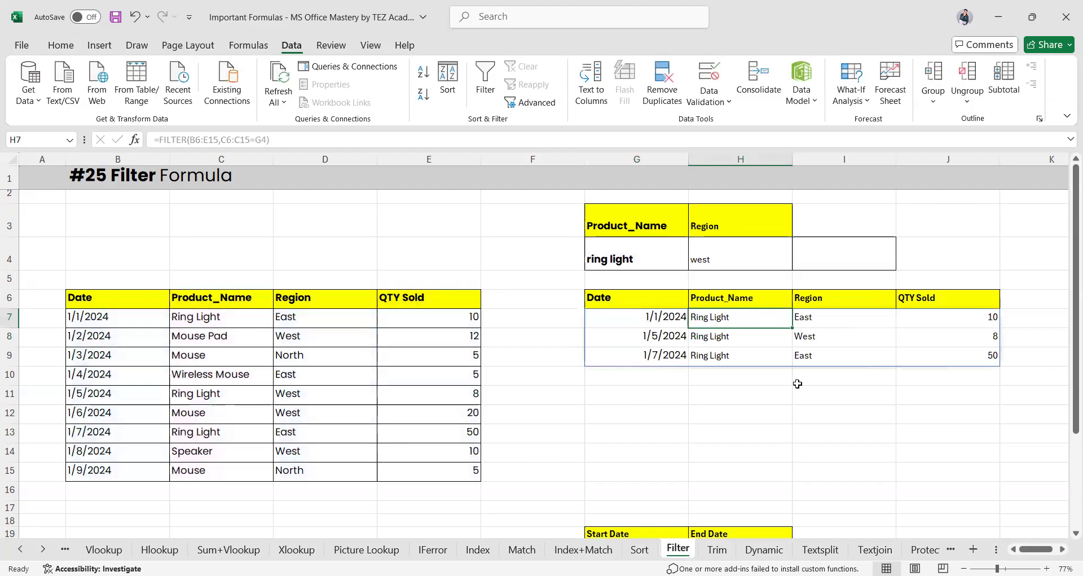
click(667, 315)
Copy Mouse Pad from C8 into the G4 criterion and check the updated results
double_click(667, 315)
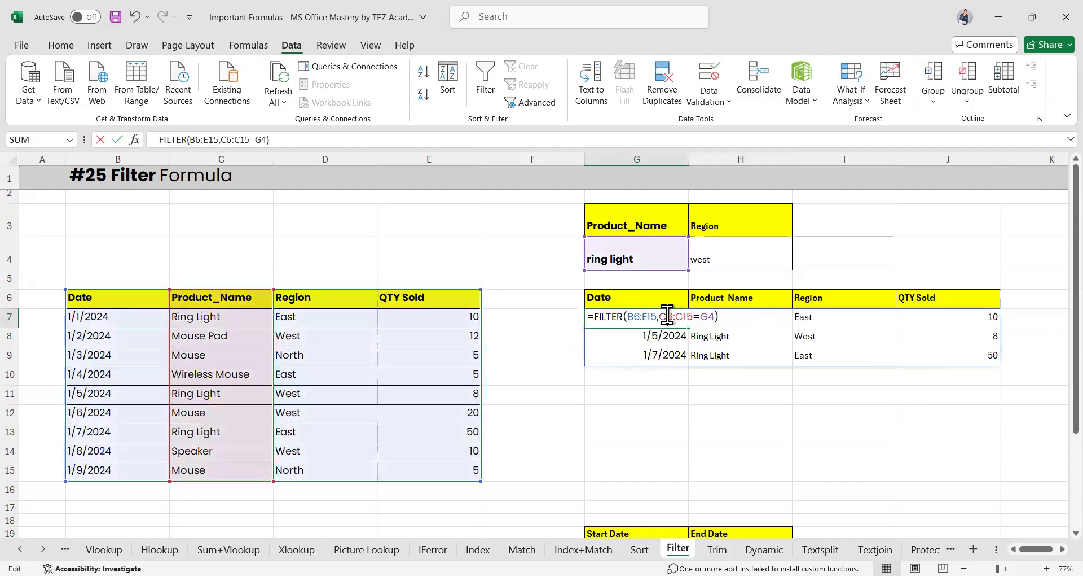
key(Escape)
click(626, 253)
click(230, 335)
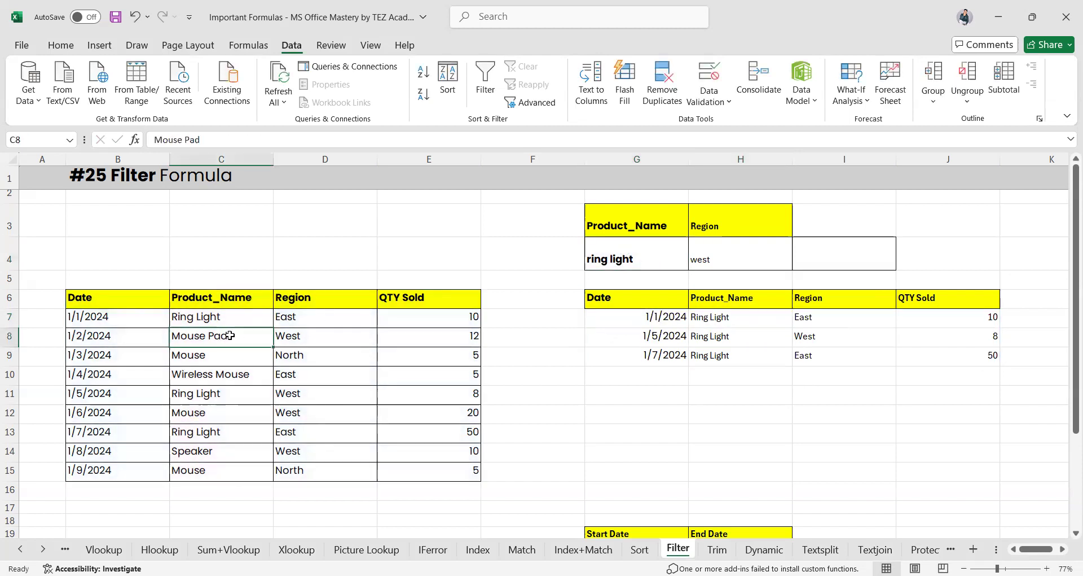
key(ctrl+c)
click(607, 257)
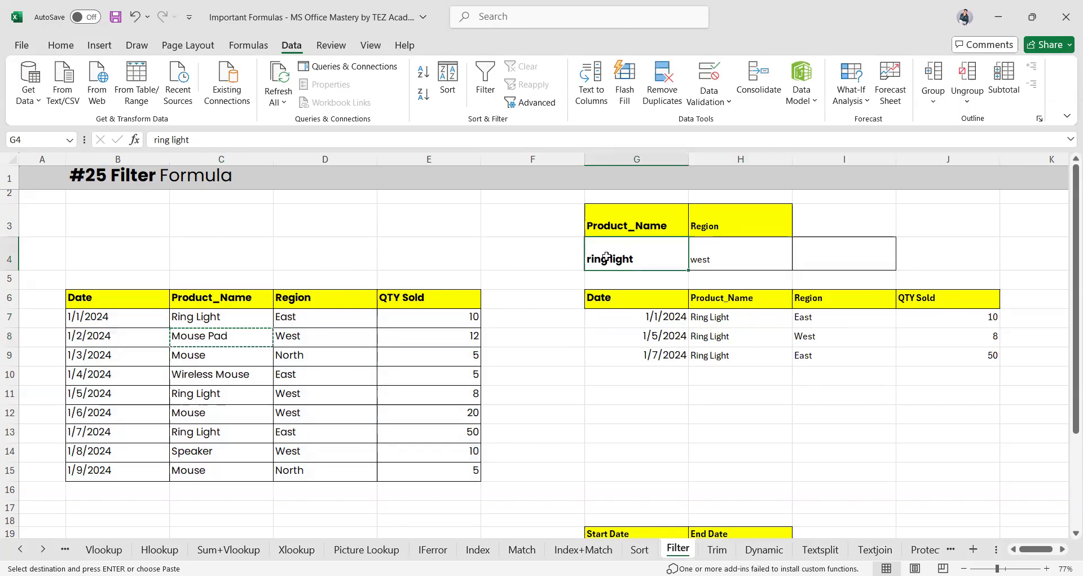
key(ctrl+v)
click(679, 338)
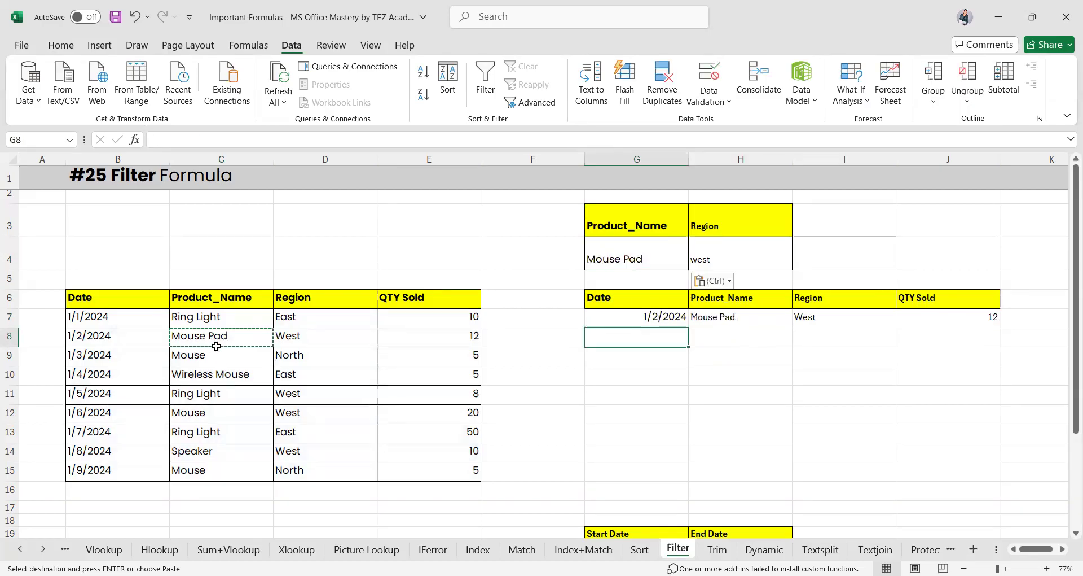
Restore the G4 criterion to Ring Light by pasting it from C11
click(649, 258)
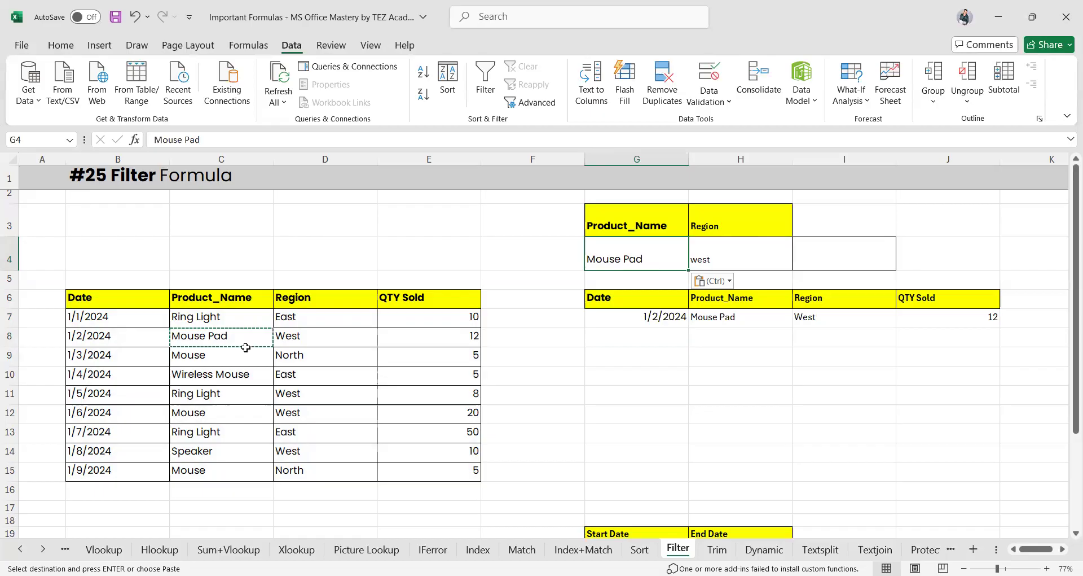
click(205, 356)
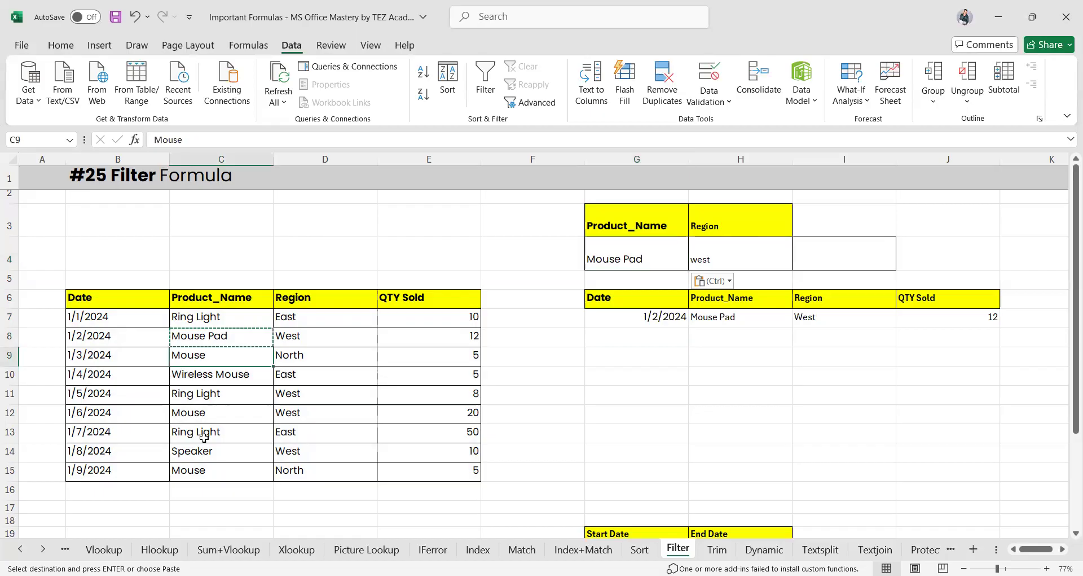
click(224, 395)
key(ctrl+c)
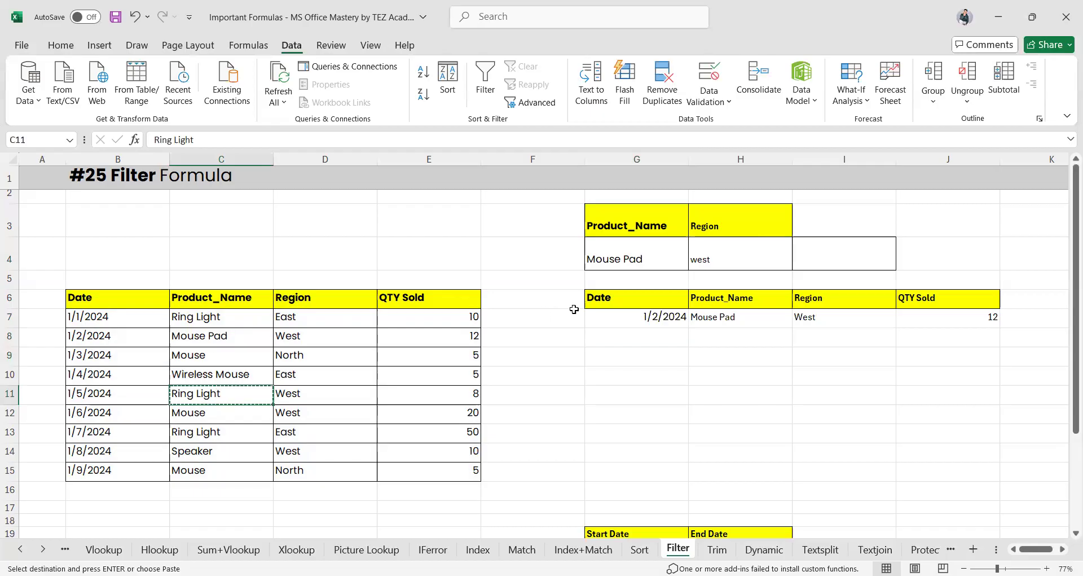
click(617, 253)
key(ctrl+v)
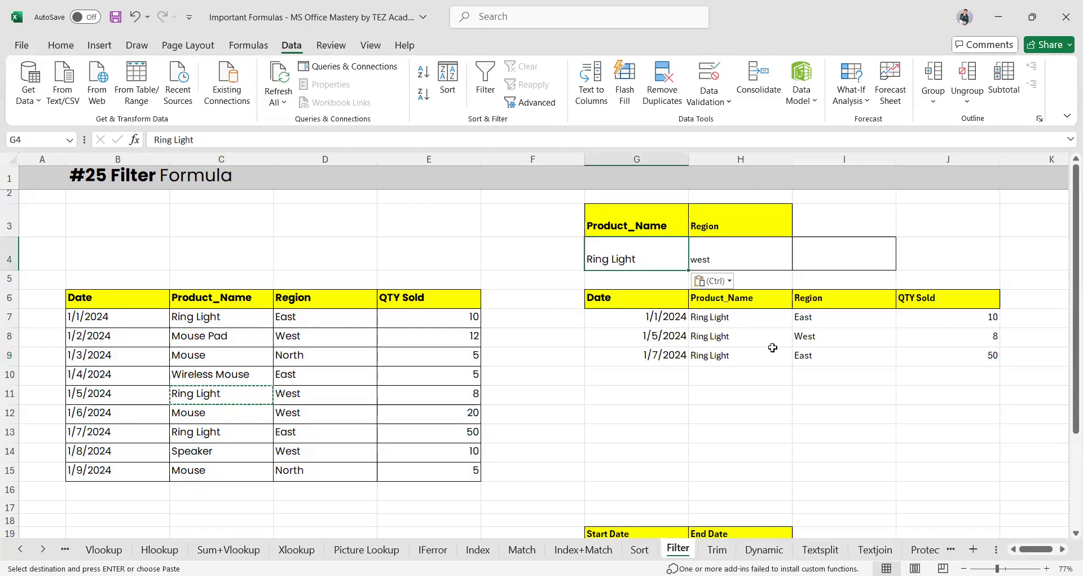
Check the region value west in H4, then erase G7's FILTER formula
click(815, 337)
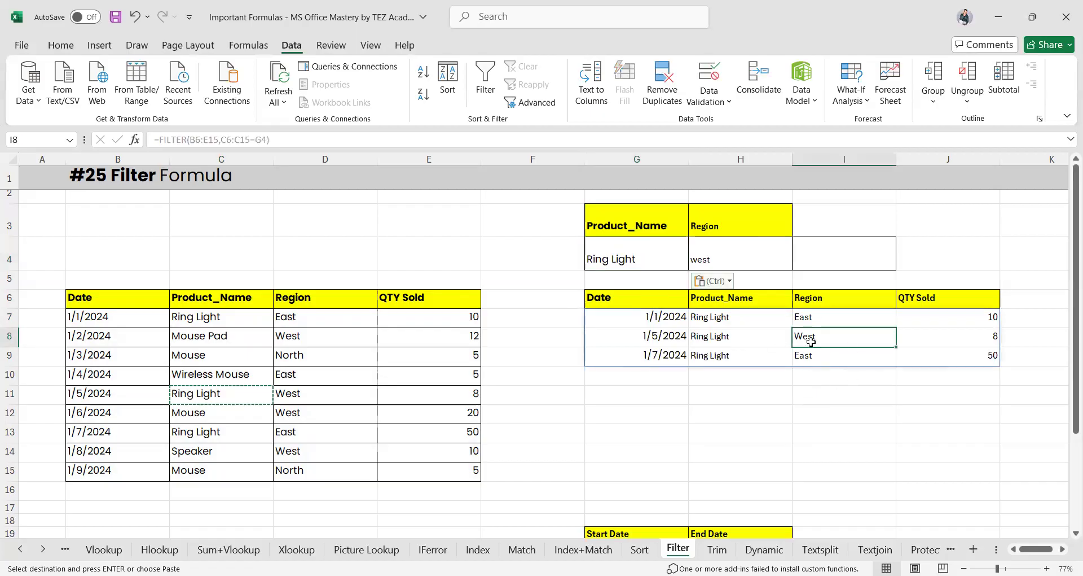
click(738, 258)
click(817, 336)
click(632, 317)
double_click(632, 316)
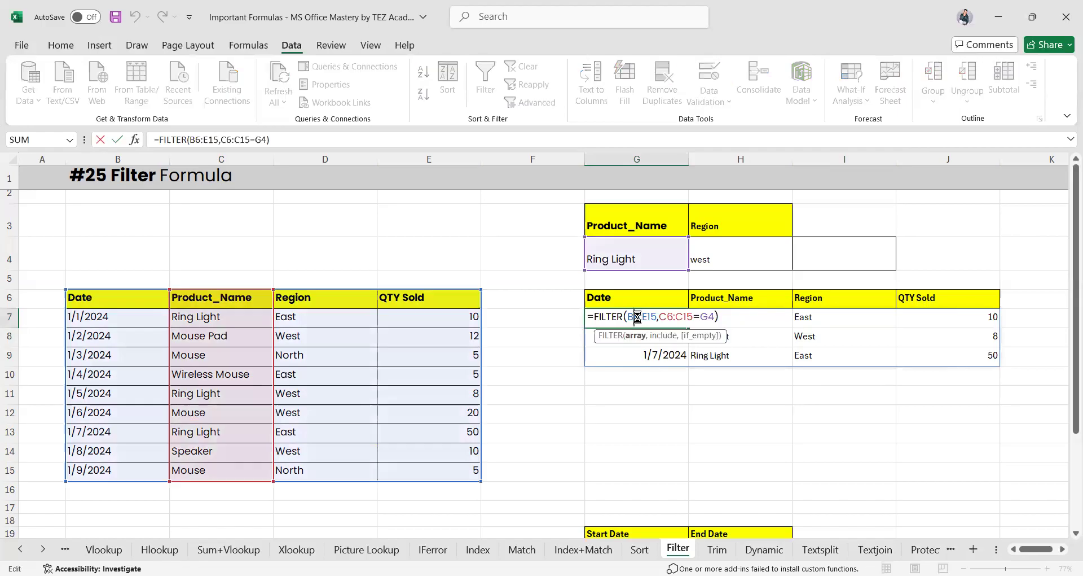
key(ctrl+a)
key(BackSpace)
Begin a new G7 formula =FILTER(B6:E15,C6:C15=G4) with the product condition
key(Return)
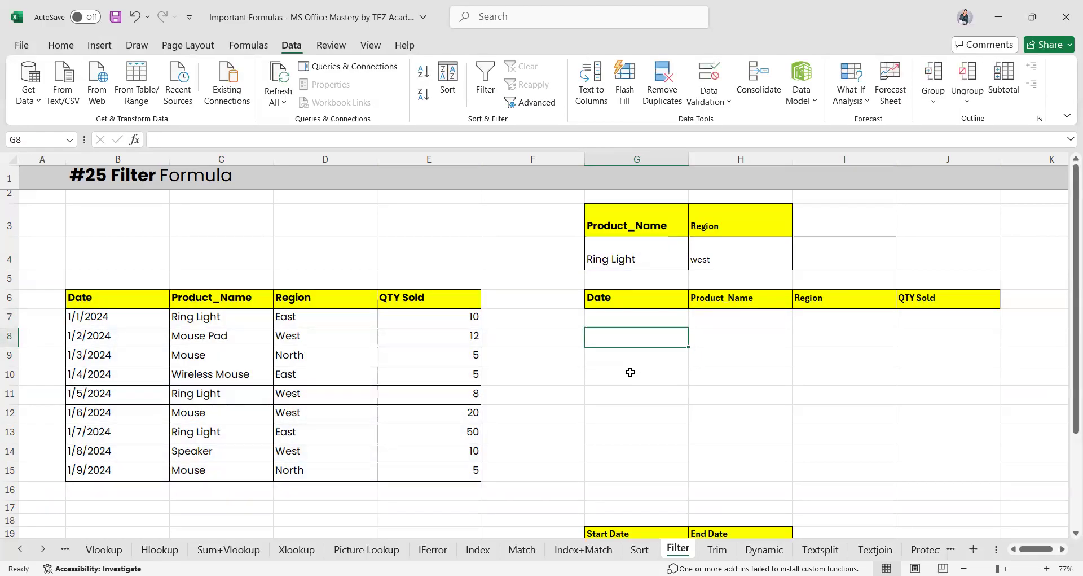
click(615, 318)
text(=)
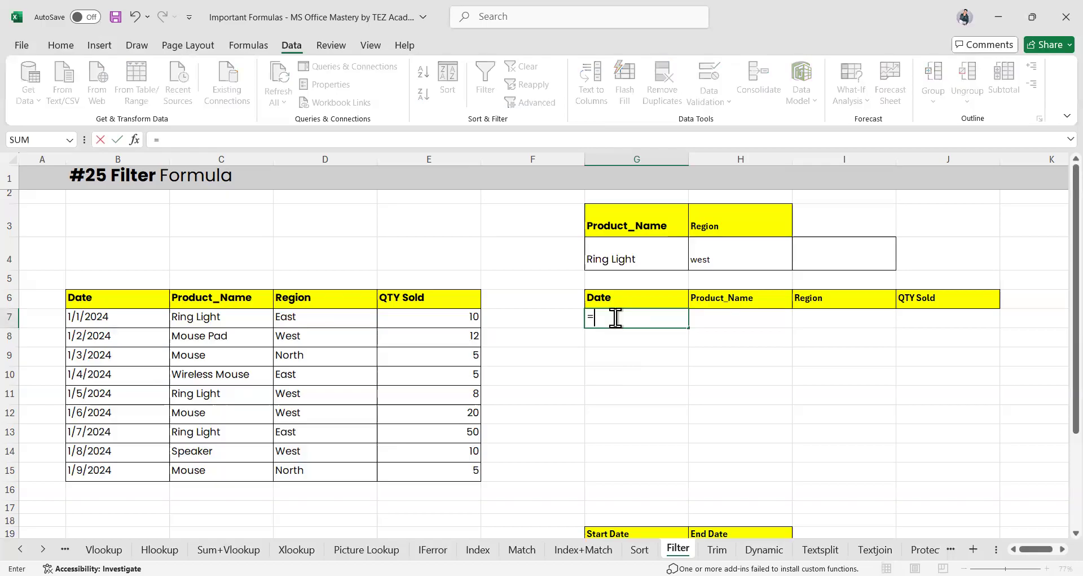
text(filte)
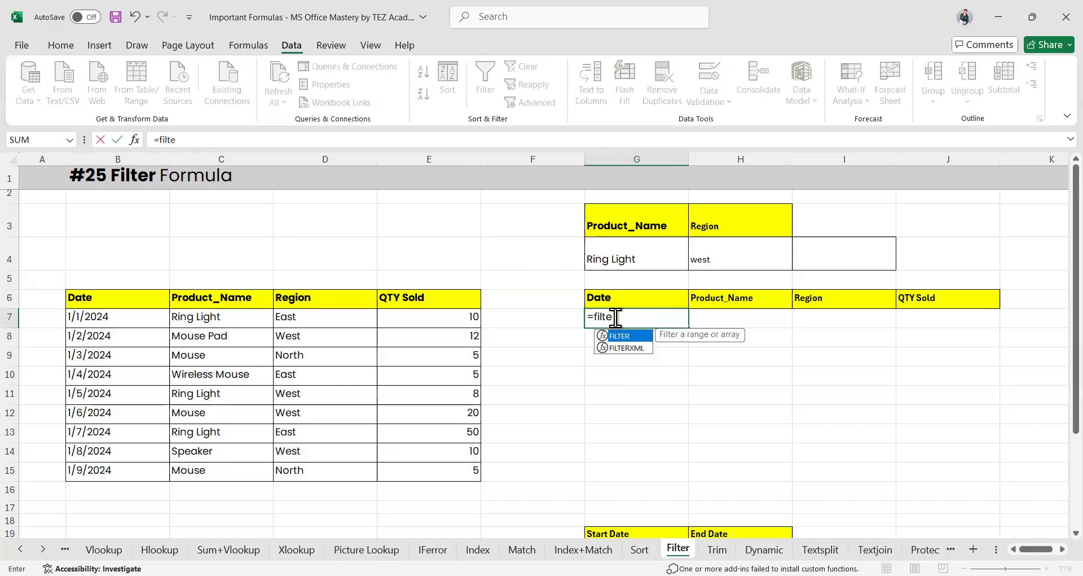
key(Tab)
drag(86, 297, 456, 466)
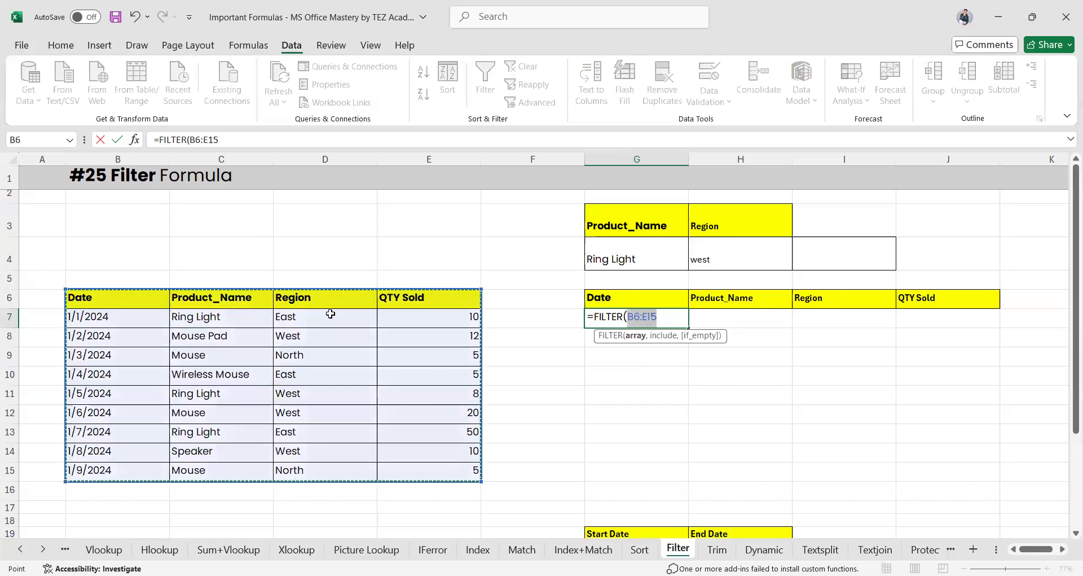
text(,)
drag(199, 297, 208, 468)
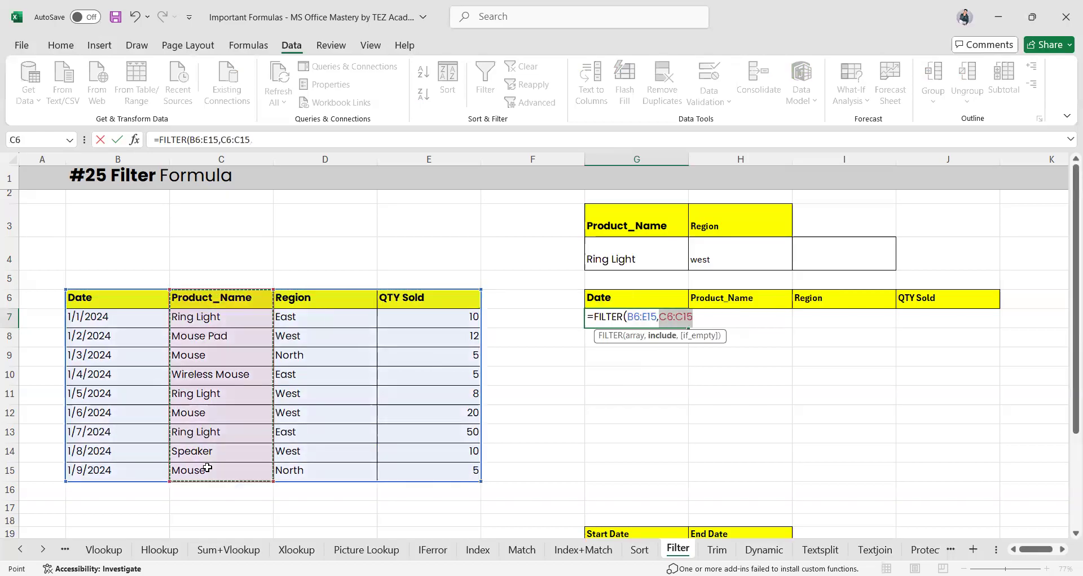
text(=)
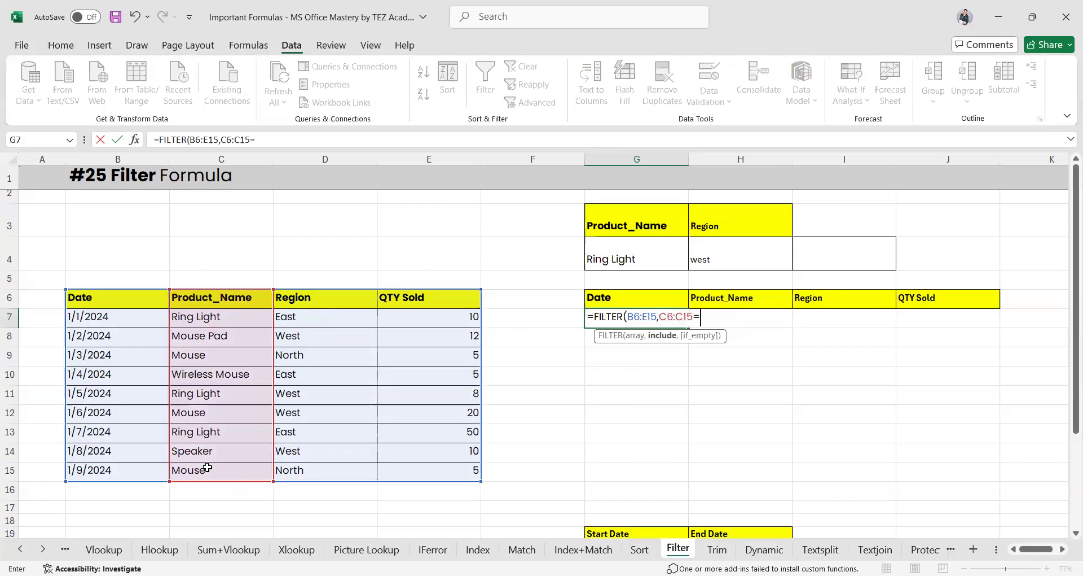
click(630, 259)
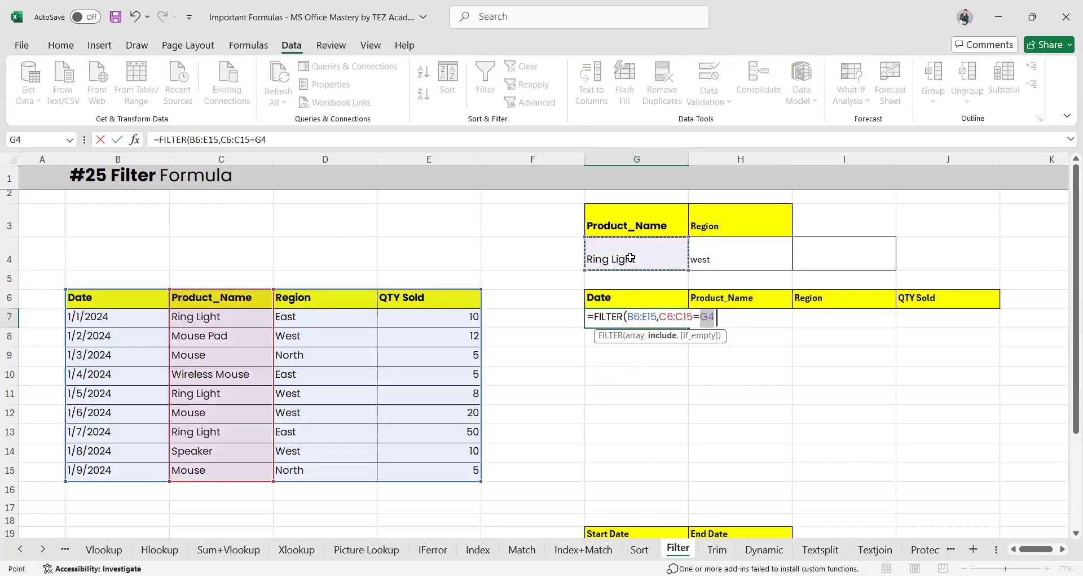
text())
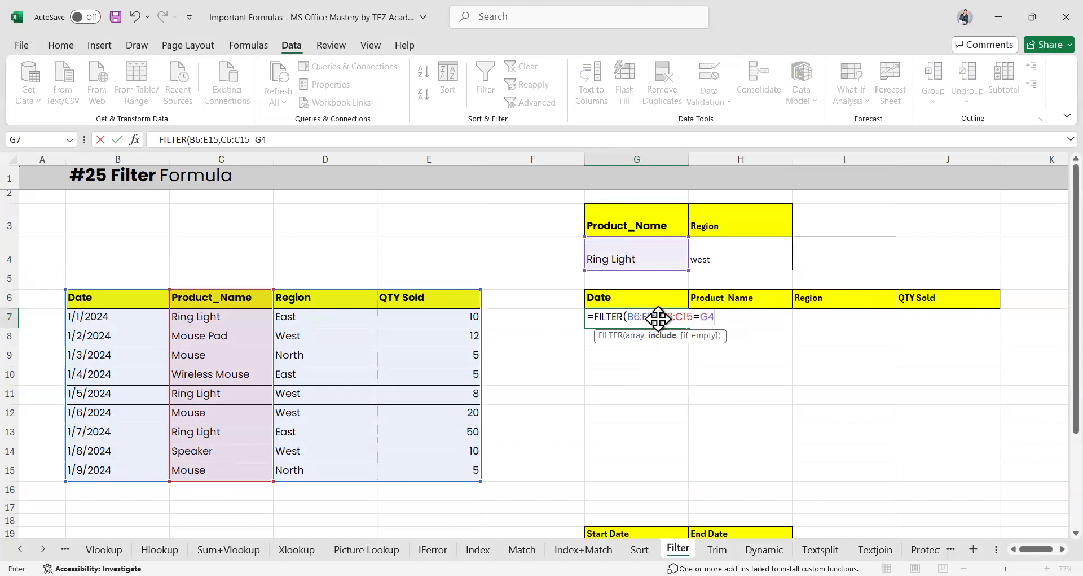
Add the region condition, making it =FILTER(B6:E15,(C6:C15=G4)*(D7:D15=H4))
click(659, 317)
text(()
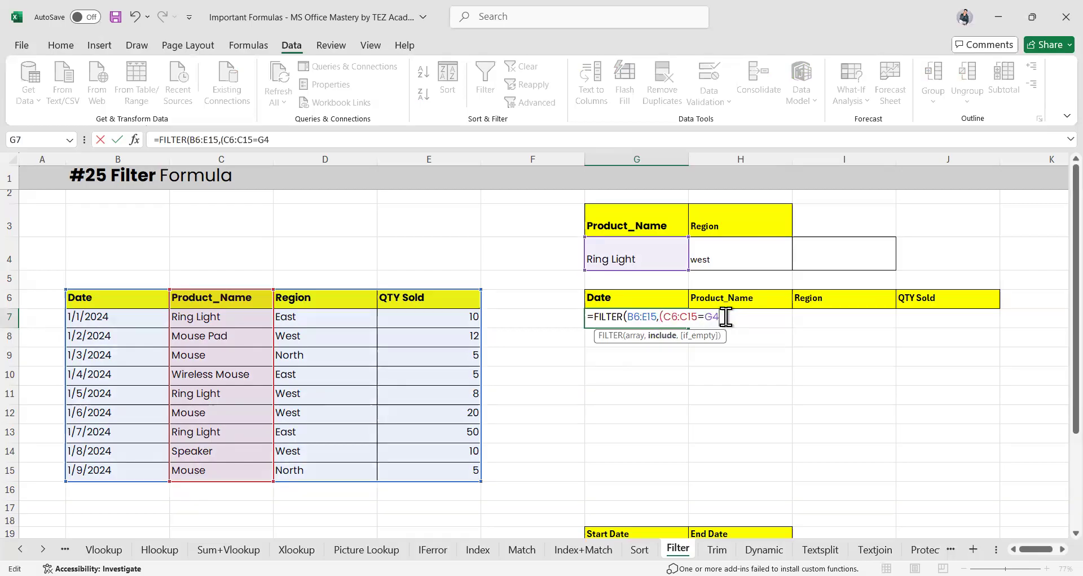
click(726, 317)
text()*)
drag(316, 298, 325, 317)
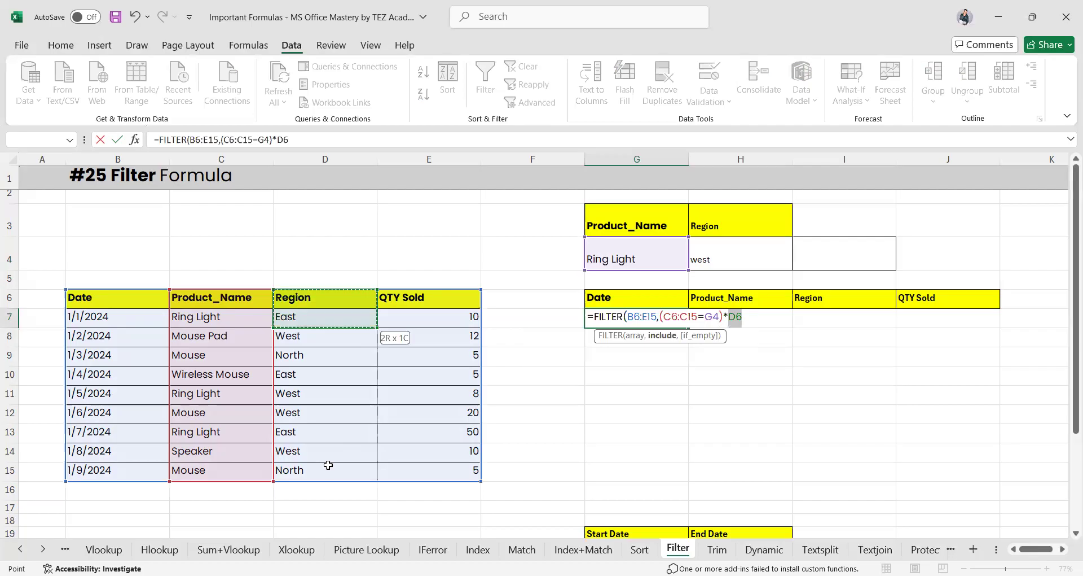
drag(327, 465, 328, 464)
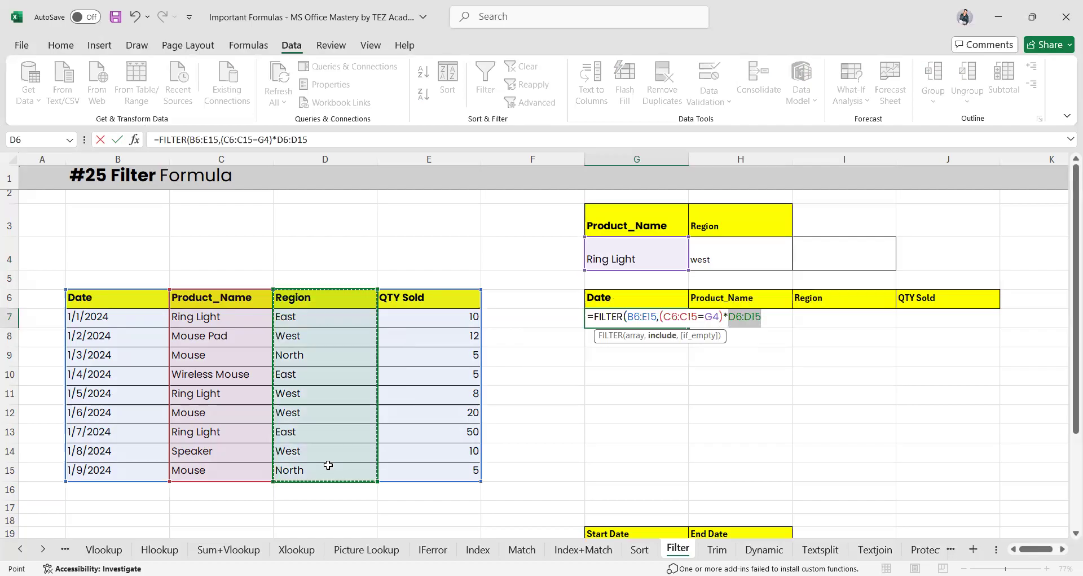
key(BackSpace)
text(()
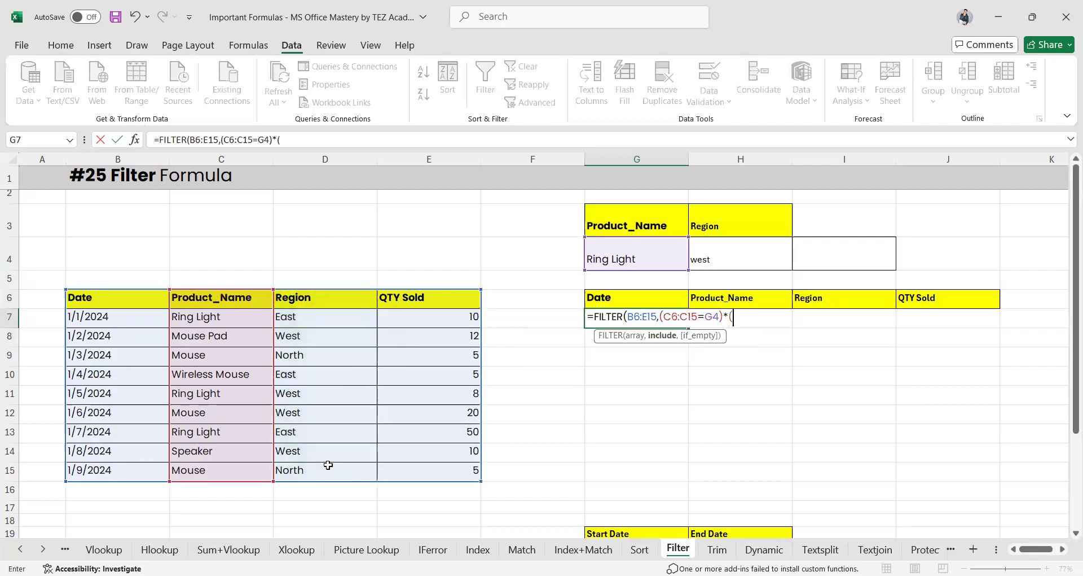
drag(316, 317, 326, 476)
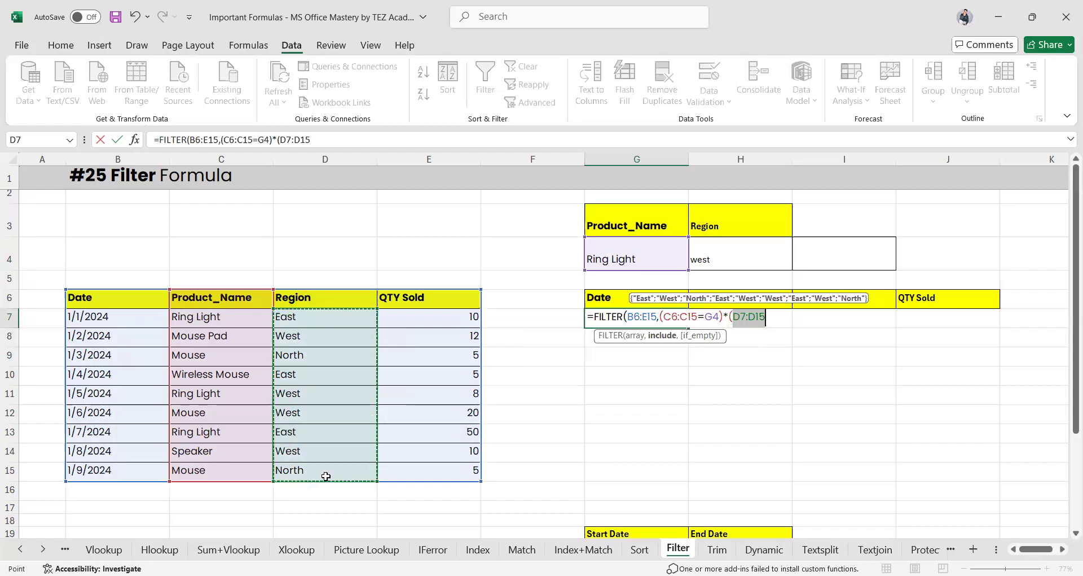
text(=)
click(723, 257)
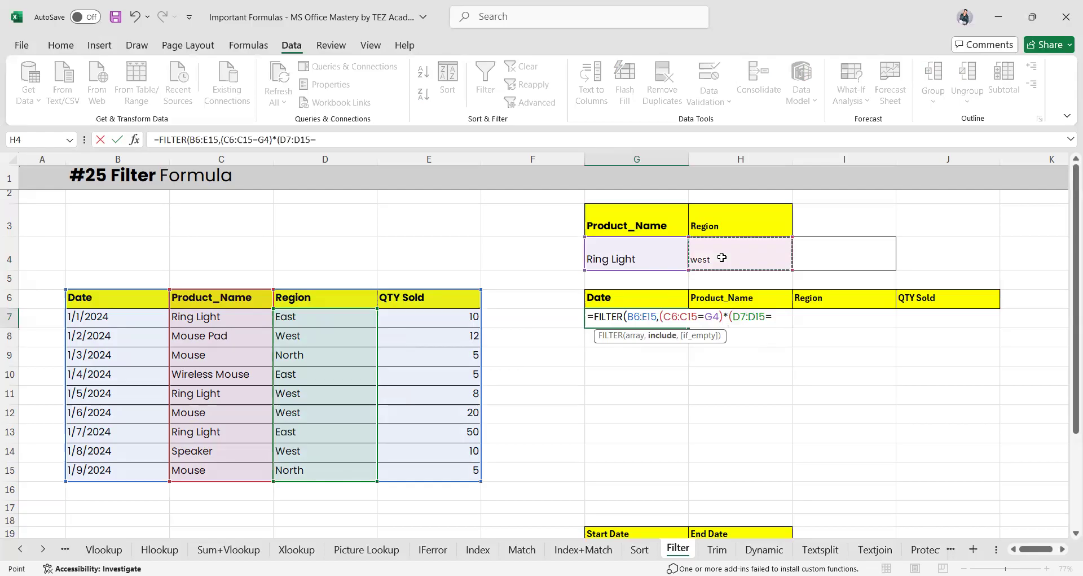
text())
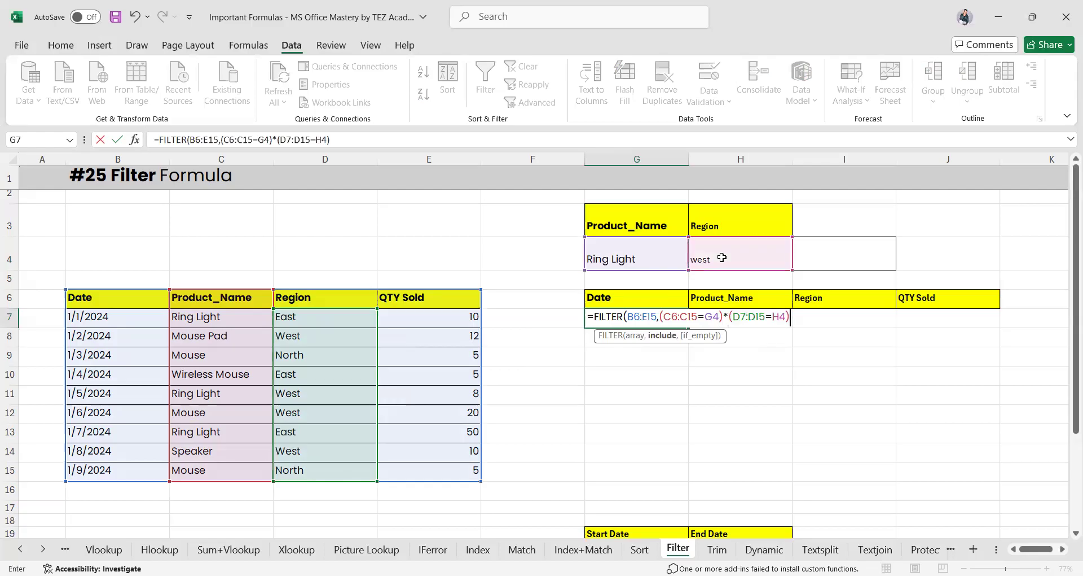
text())
key(Return)
Add an empty if_empty argument to G7's FILTER formula by inserting ',)'
click(653, 311)
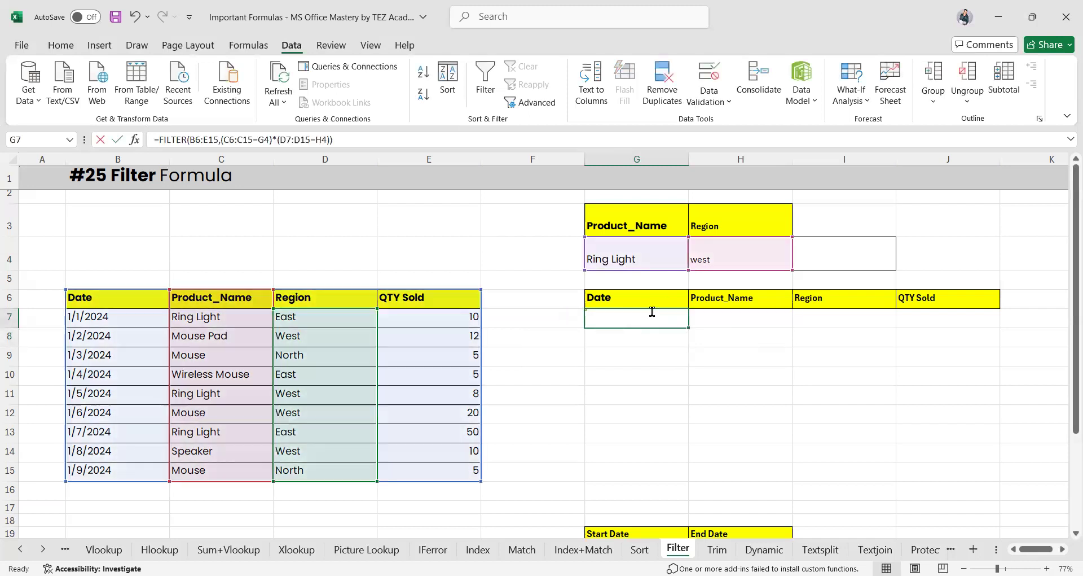
double_click(652, 311)
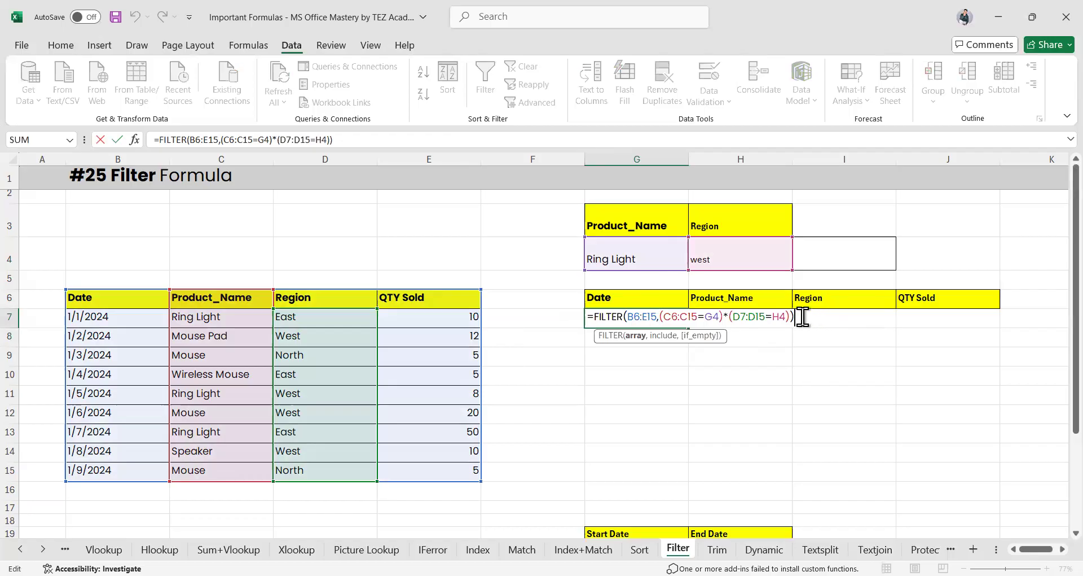
click(776, 317)
key(BackSpace)
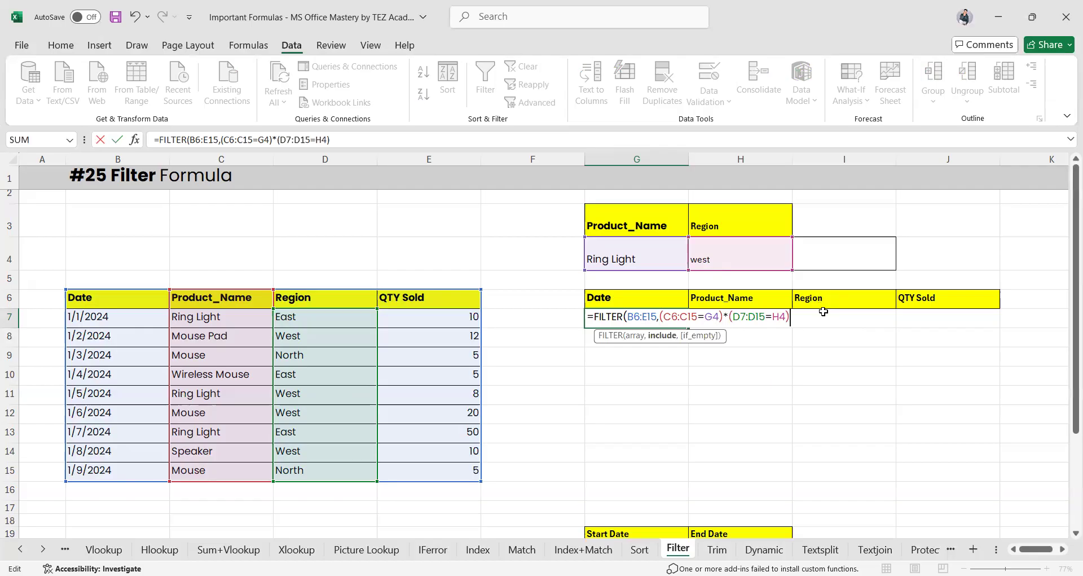
text(,))
key(Return)
click(649, 317)
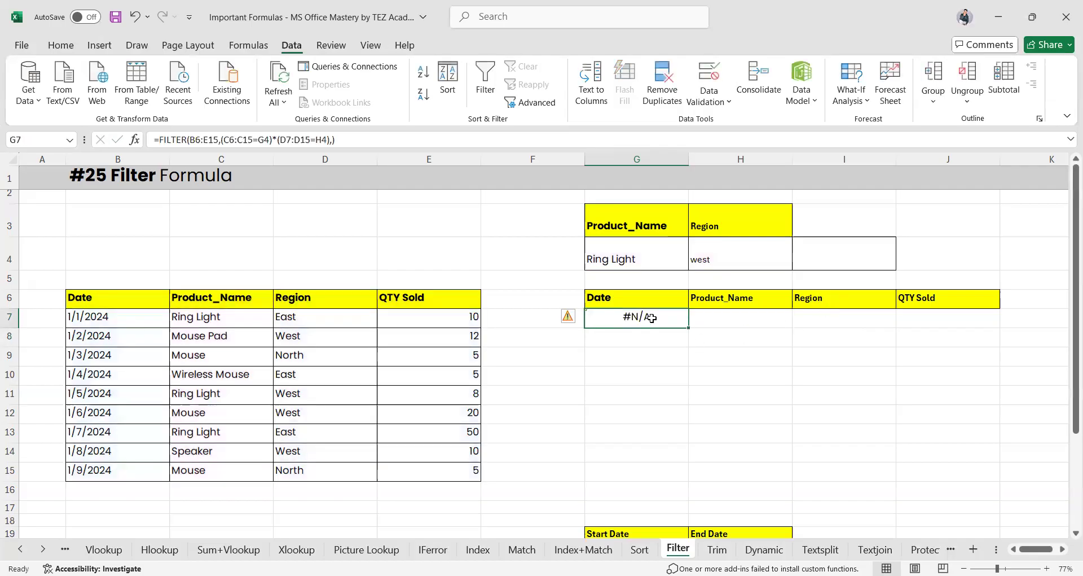
double_click(652, 318)
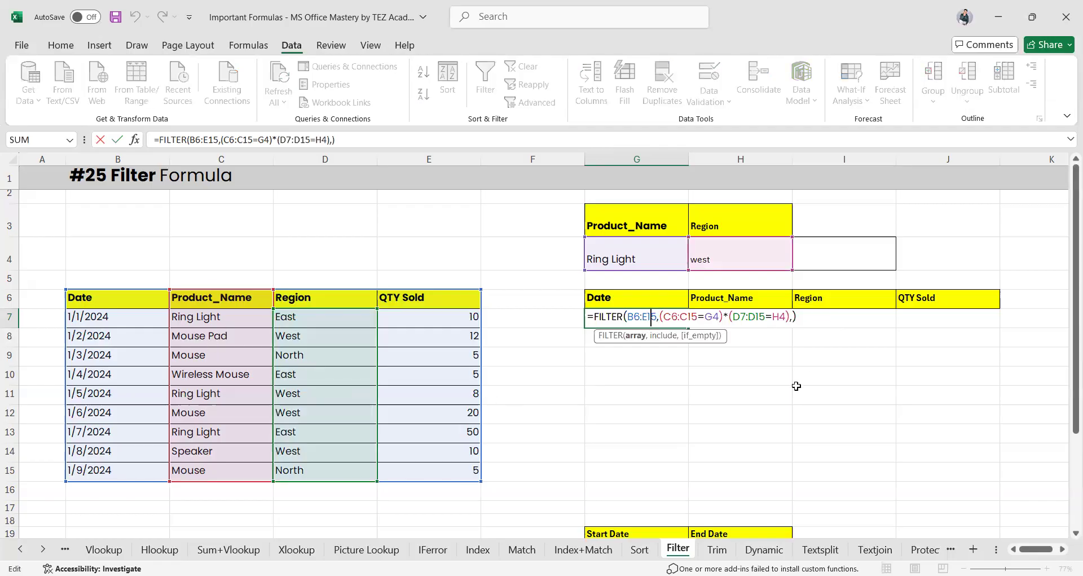
key(Return)
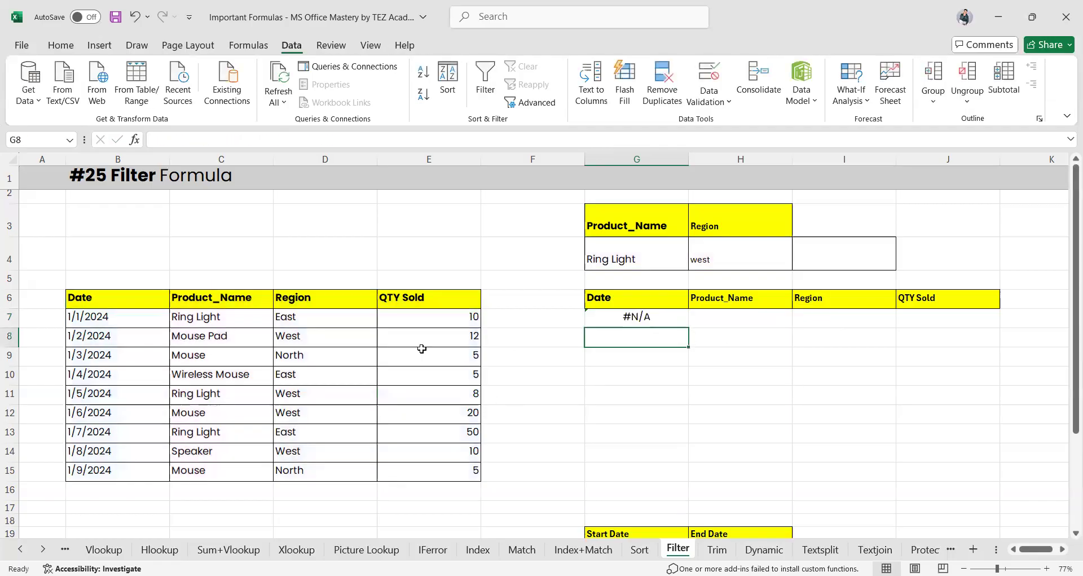
Replace lowercase west in H4 with West copied from D8 and recheck G7
click(344, 338)
key(ctrl+c)
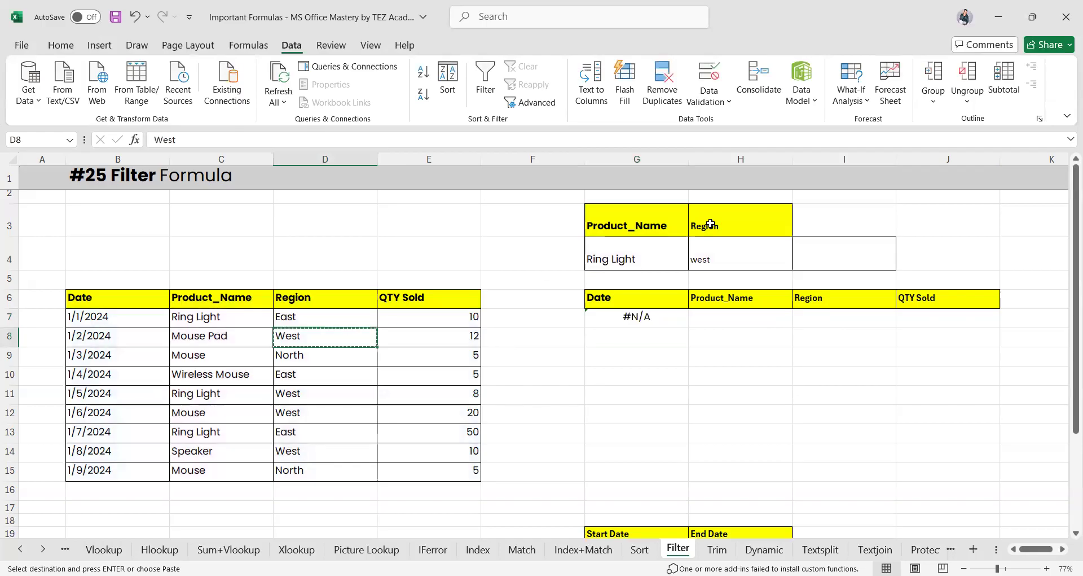
click(743, 254)
key(ctrl+v)
key(Escape)
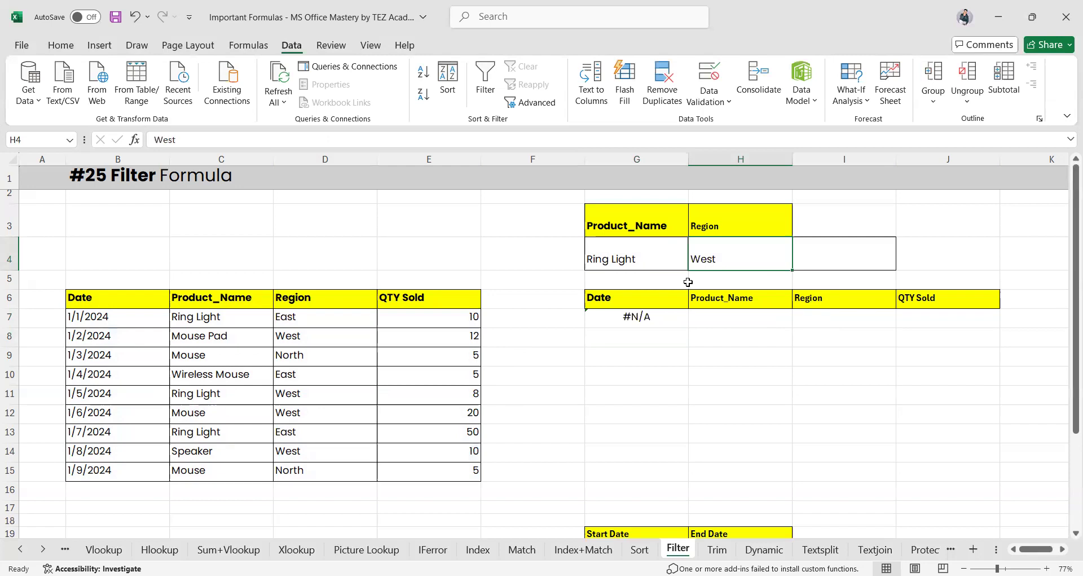
click(642, 316)
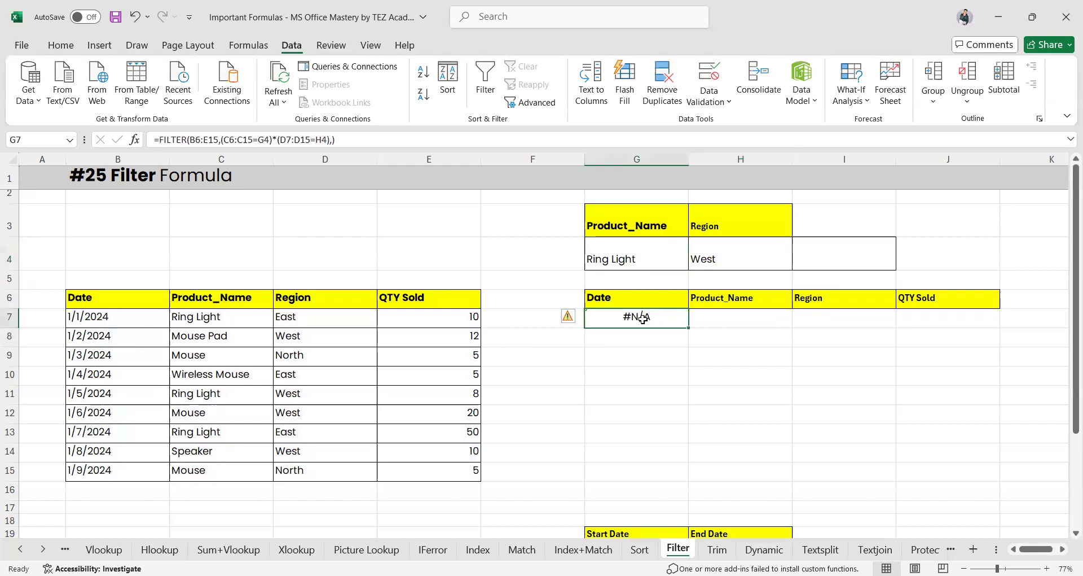
click(620, 261)
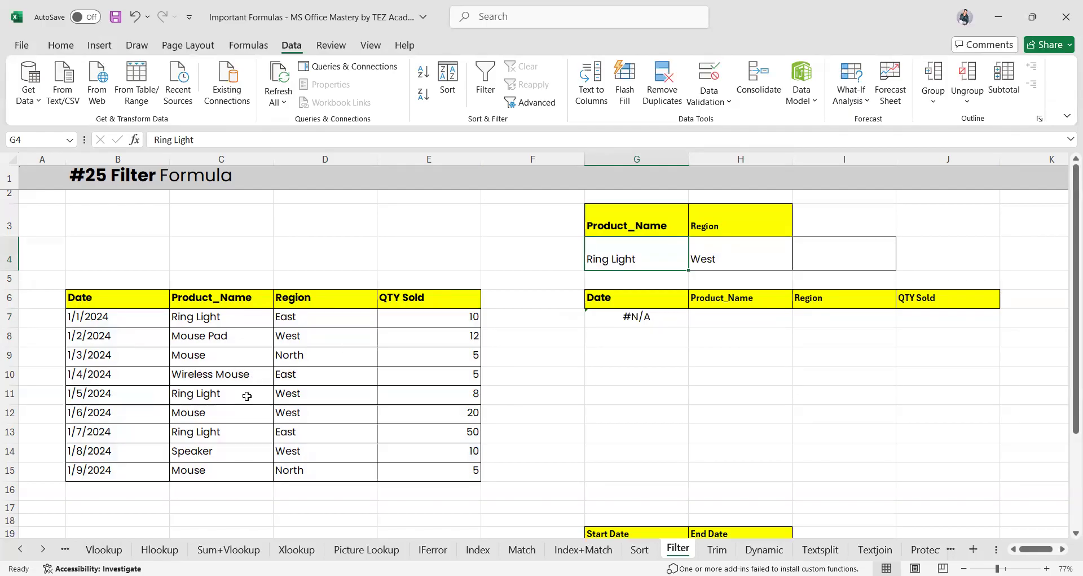
Inspect rows 11 and 12, then paste East from D7 into H4
click(10, 397)
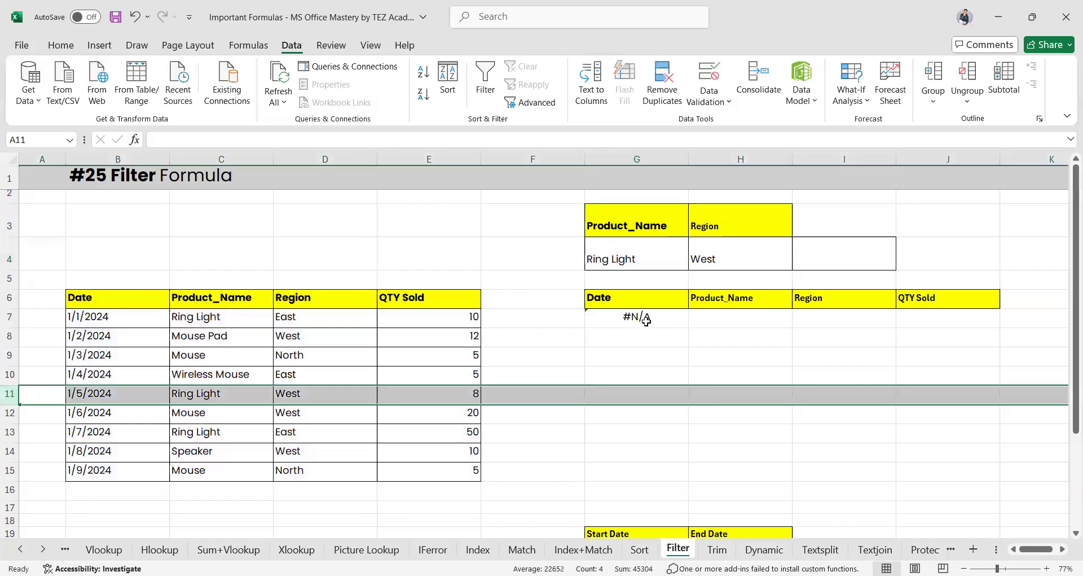
click(629, 259)
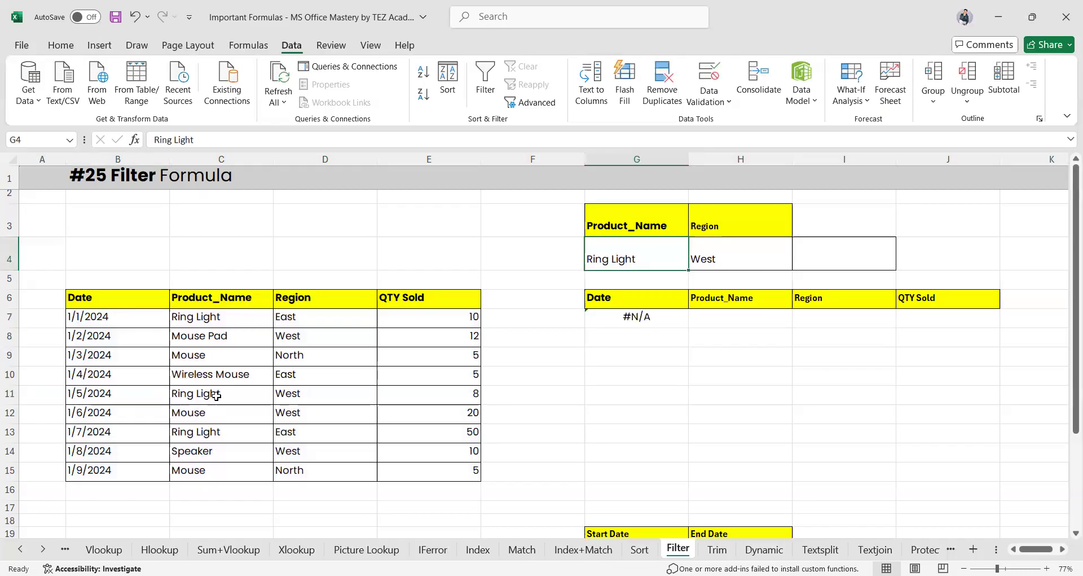
click(8, 411)
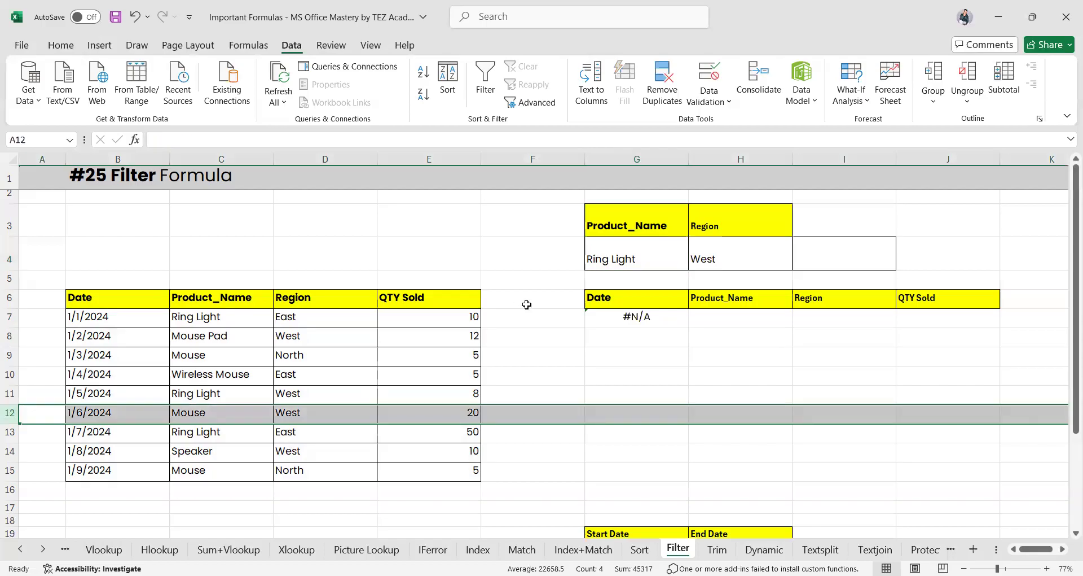
click(316, 318)
key(ctrl+c)
click(724, 253)
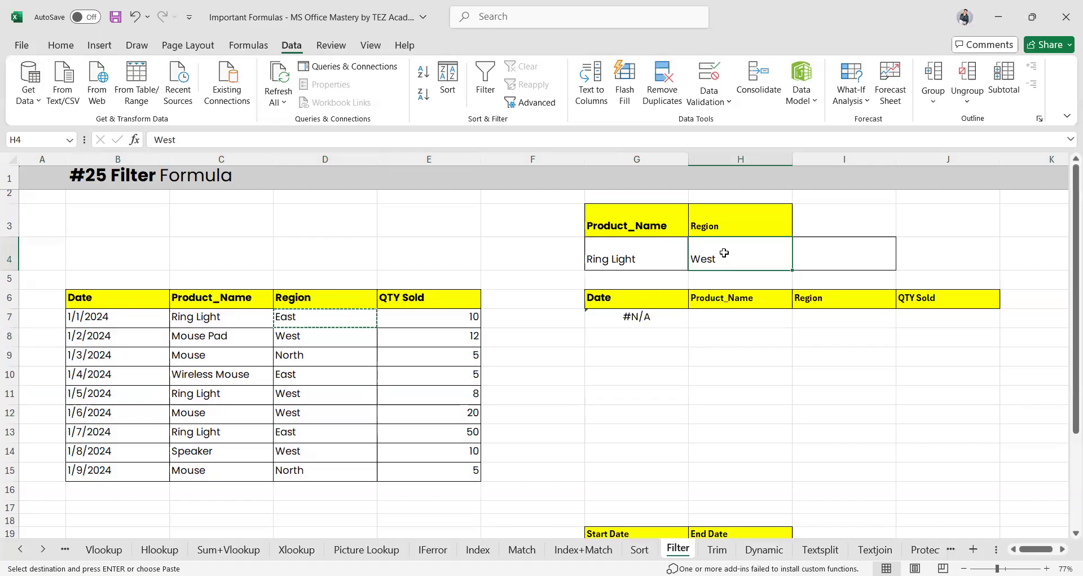
key(ctrl+v)
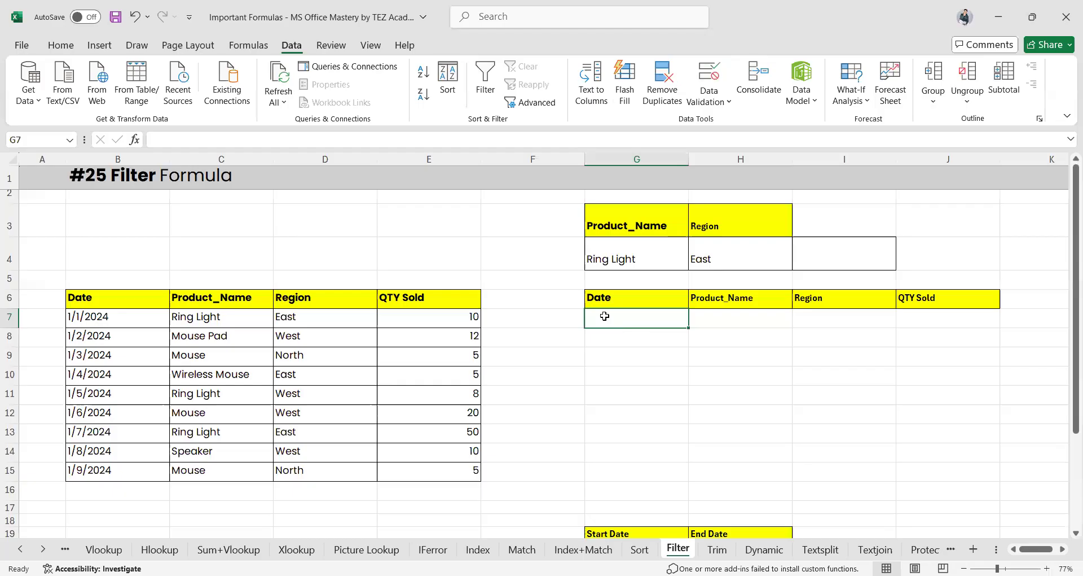
Start a FILTER formula in G7 over B6:E15 with the product condition C6:C15=G4
text(=)
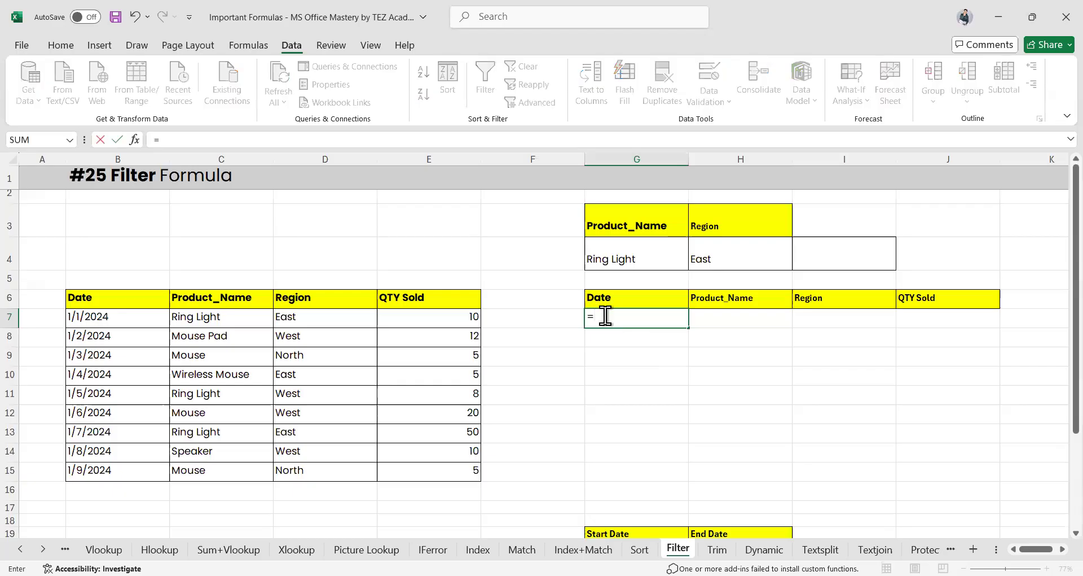
text(filte)
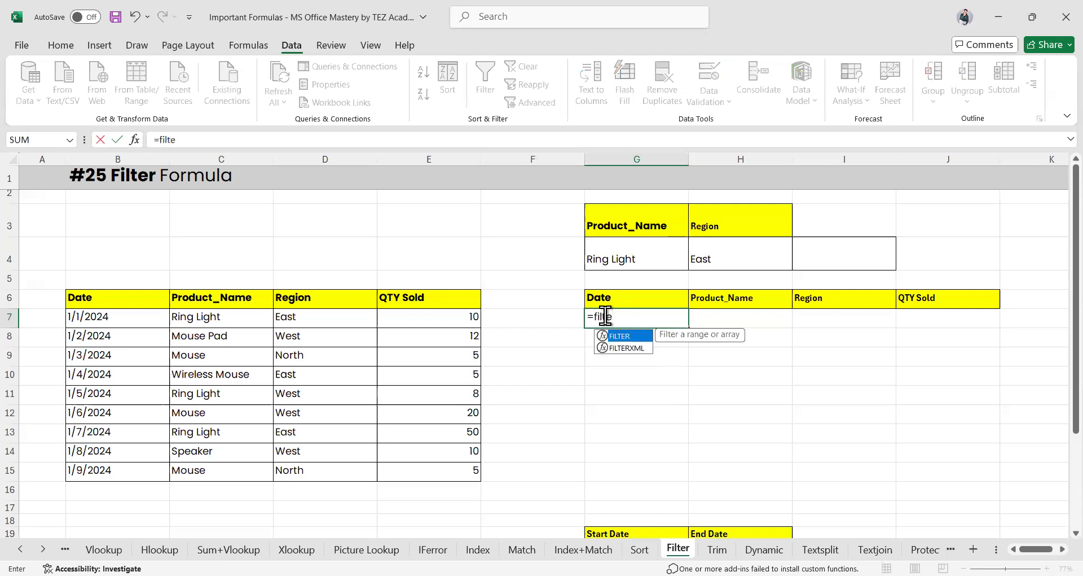
key(Tab)
drag(99, 299, 429, 474)
text(,)
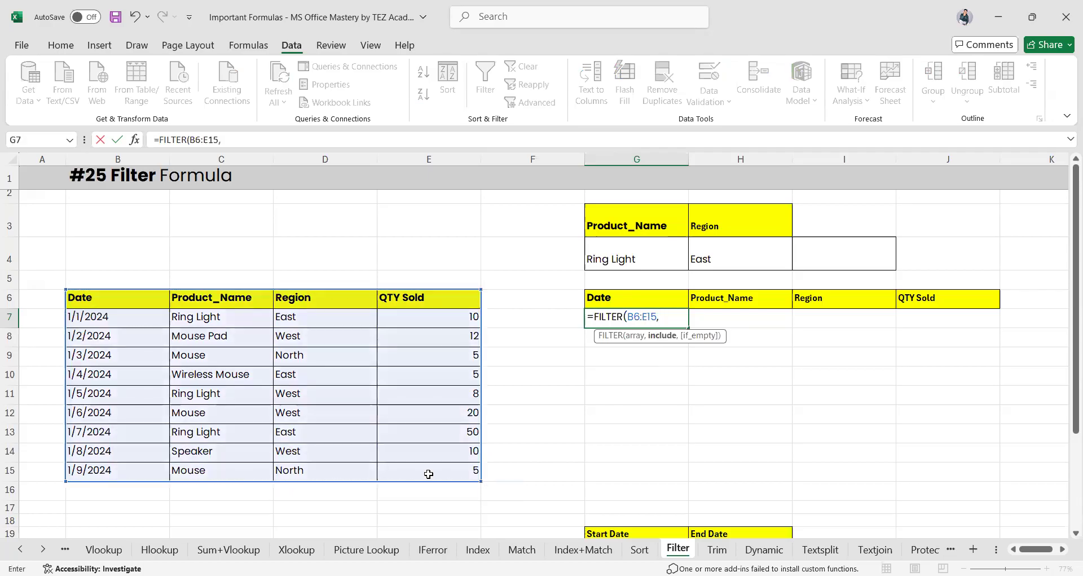
text(()
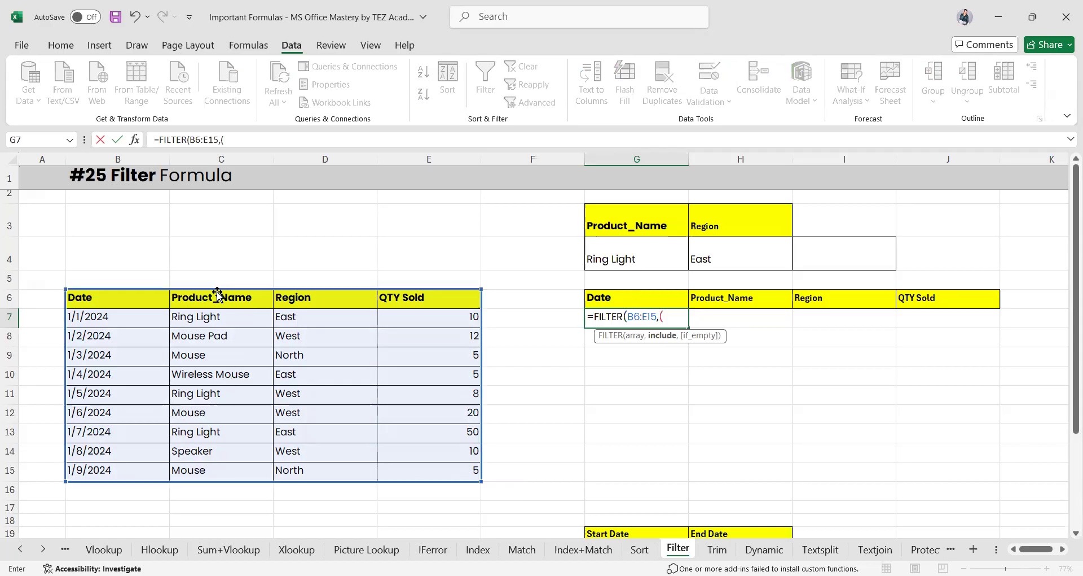
drag(217, 294, 206, 481)
text(=)
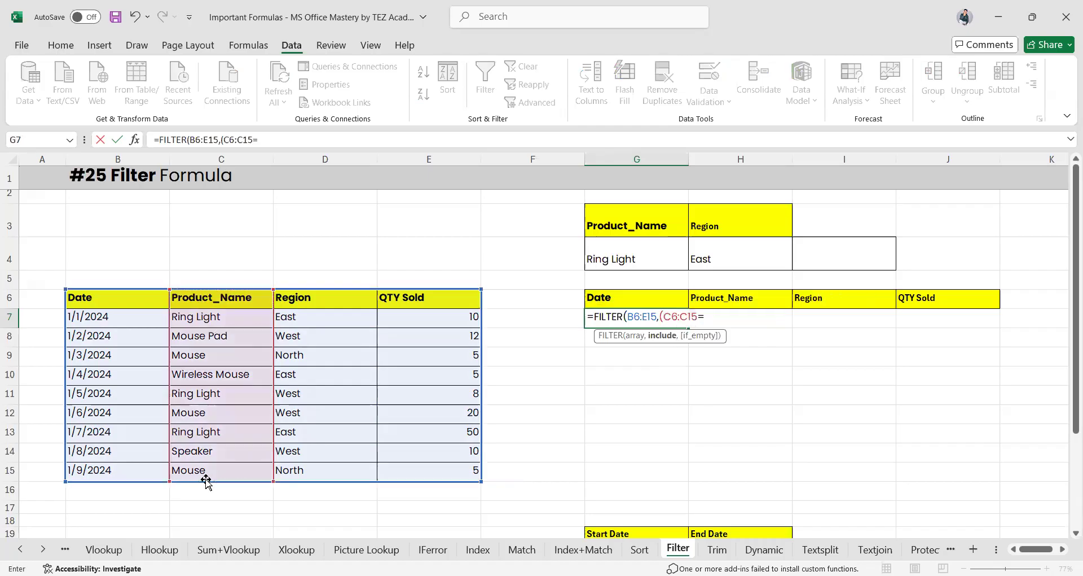
click(612, 263)
Add the region condition D6:D15=H4 and enter the formula to spill the matching rows
text()*)
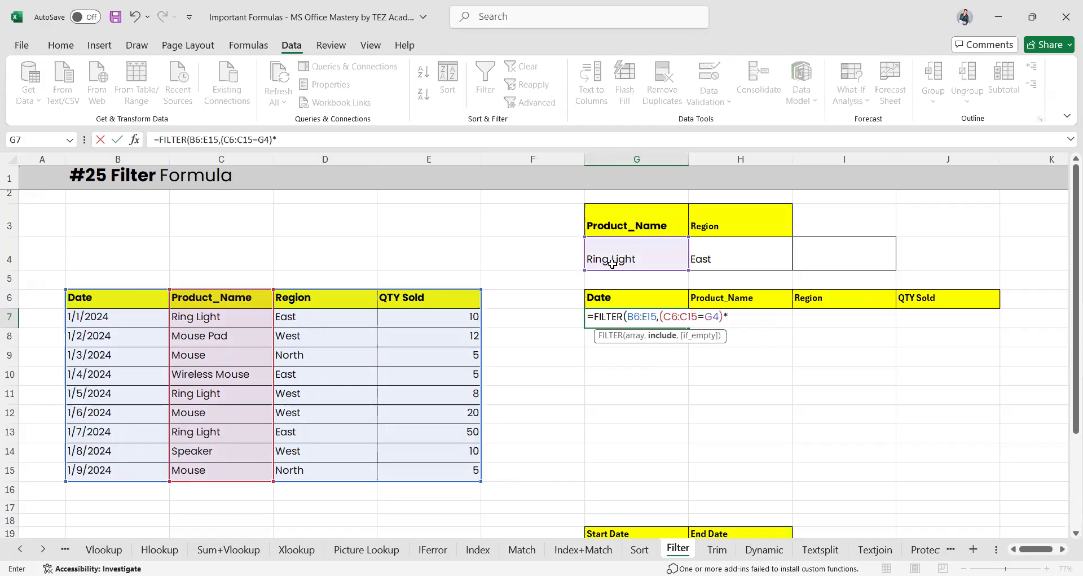
text(()
click(306, 298)
drag(305, 431, 305, 472)
text(=)
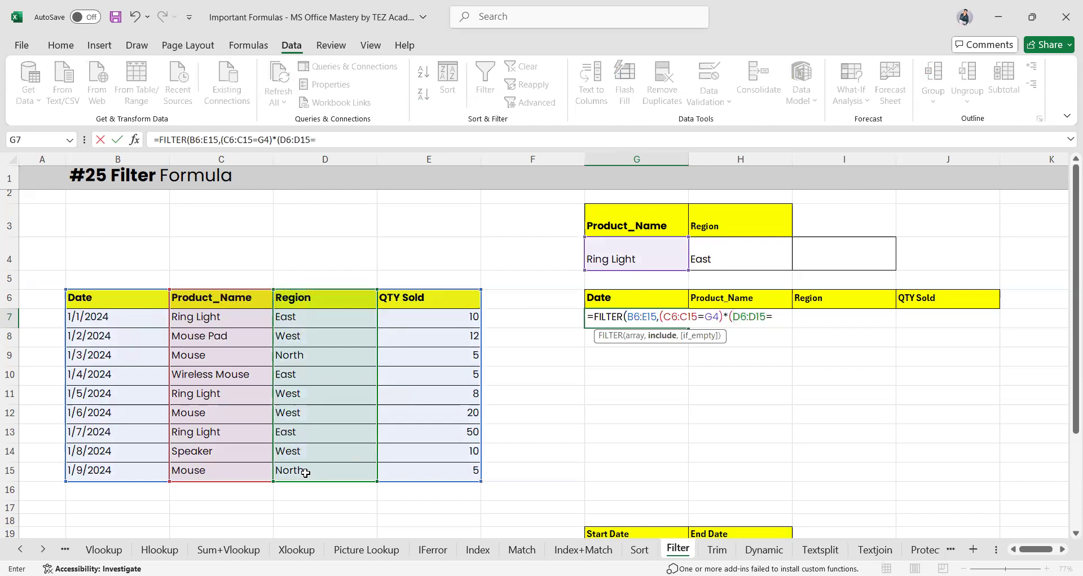
click(724, 262)
text())
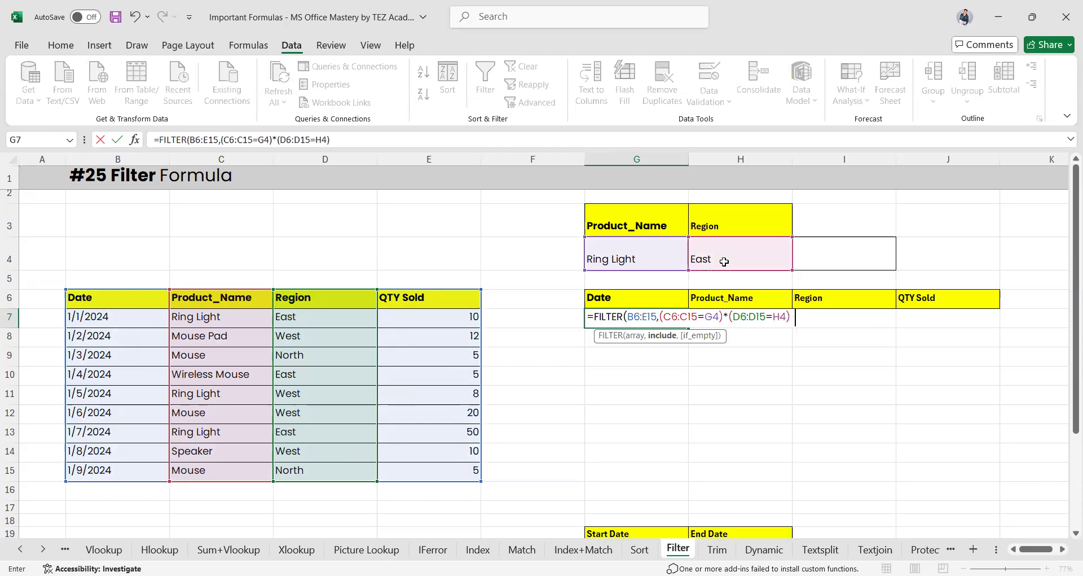
key(Return)
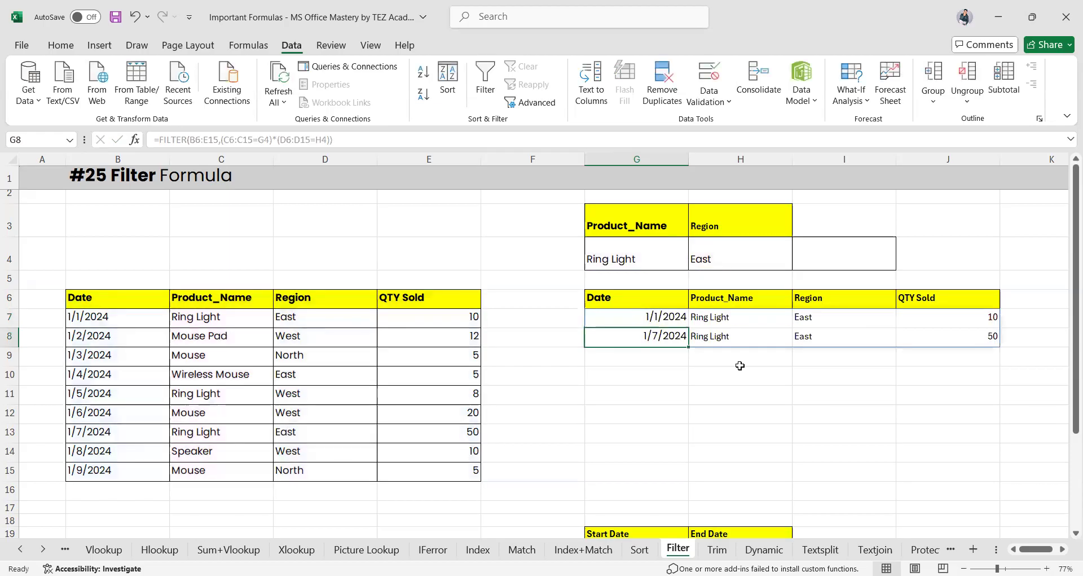
click(744, 259)
text(west)
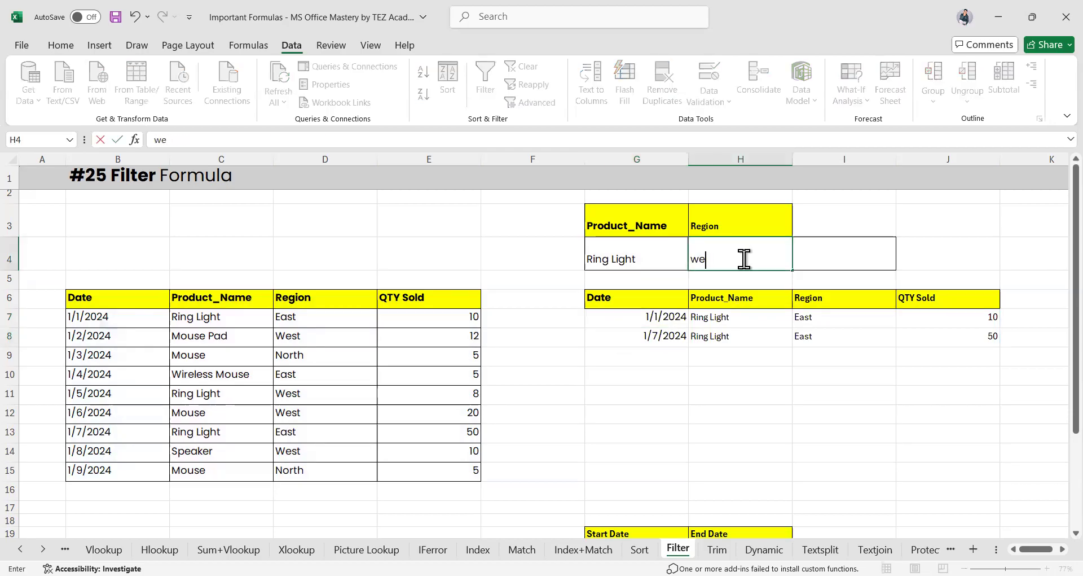
key(Return)
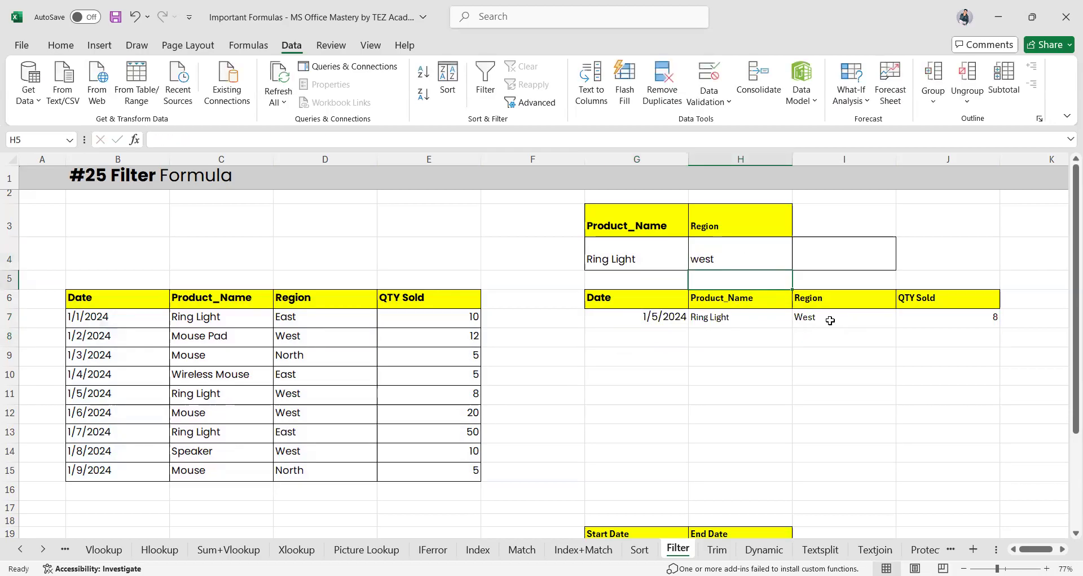
click(830, 320)
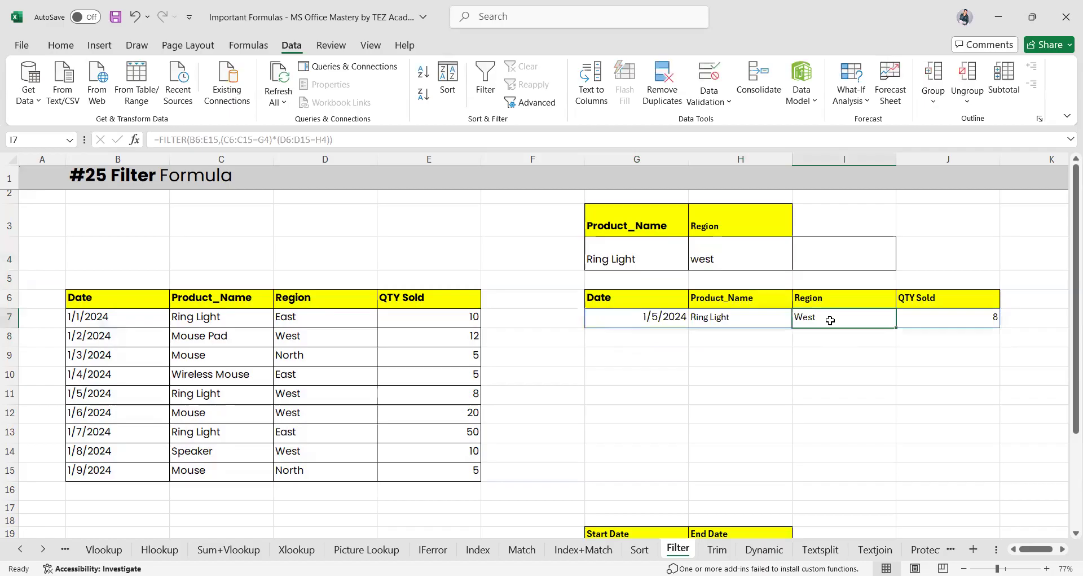
click(729, 250)
text(n)
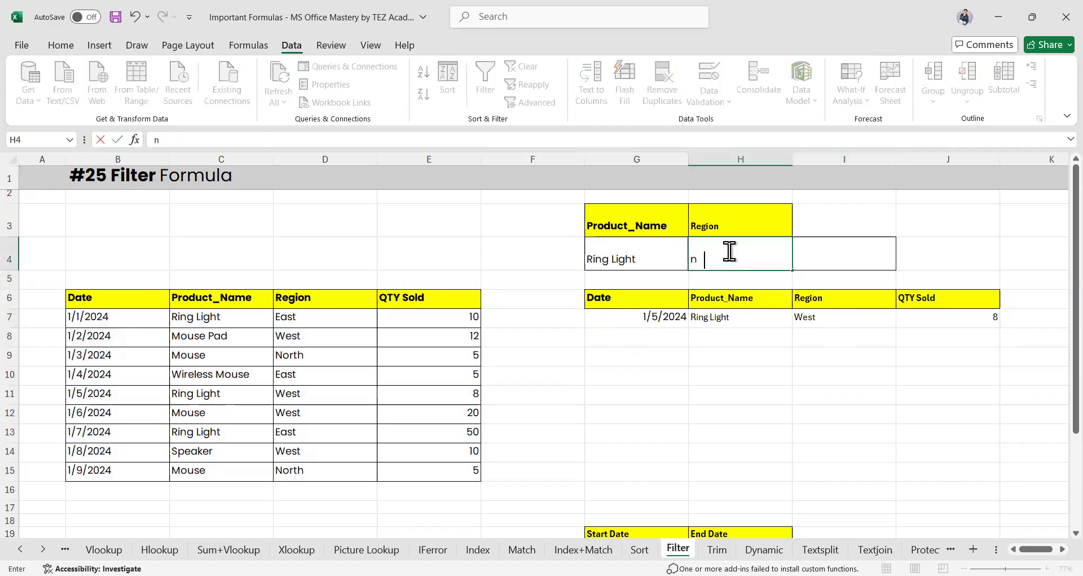
text(orth)
key(Return)
click(719, 260)
text(east)
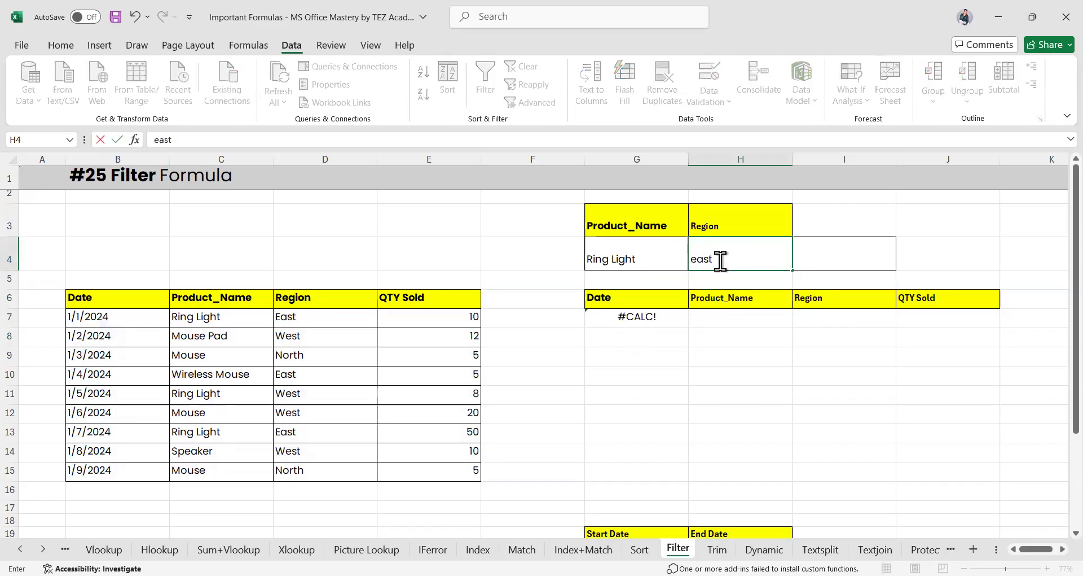
key(Return)
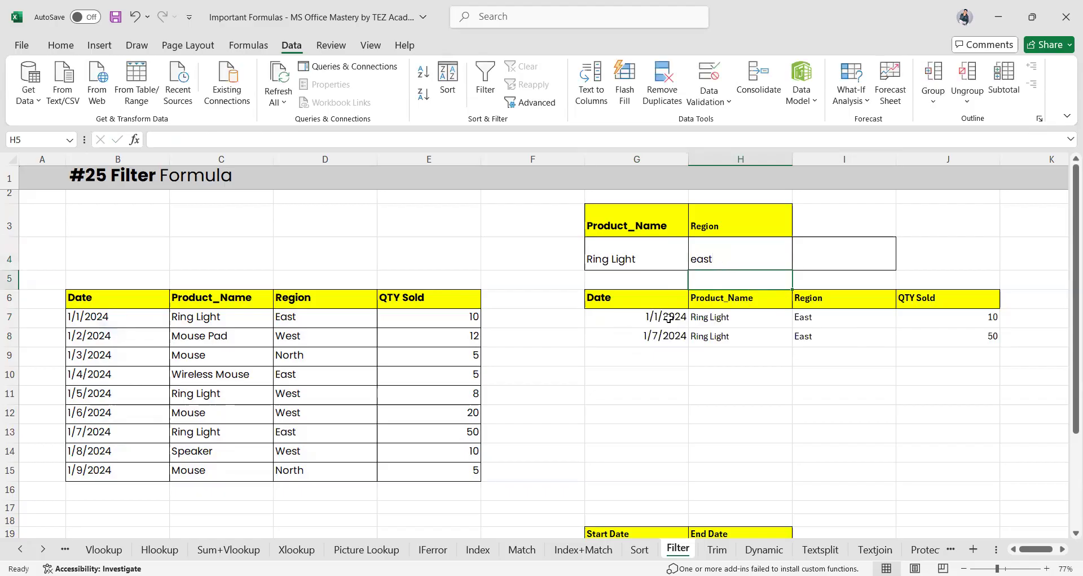
click(641, 314)
Add a "Not Found" fallback argument to the G7 FILTER formula
double_click(641, 315)
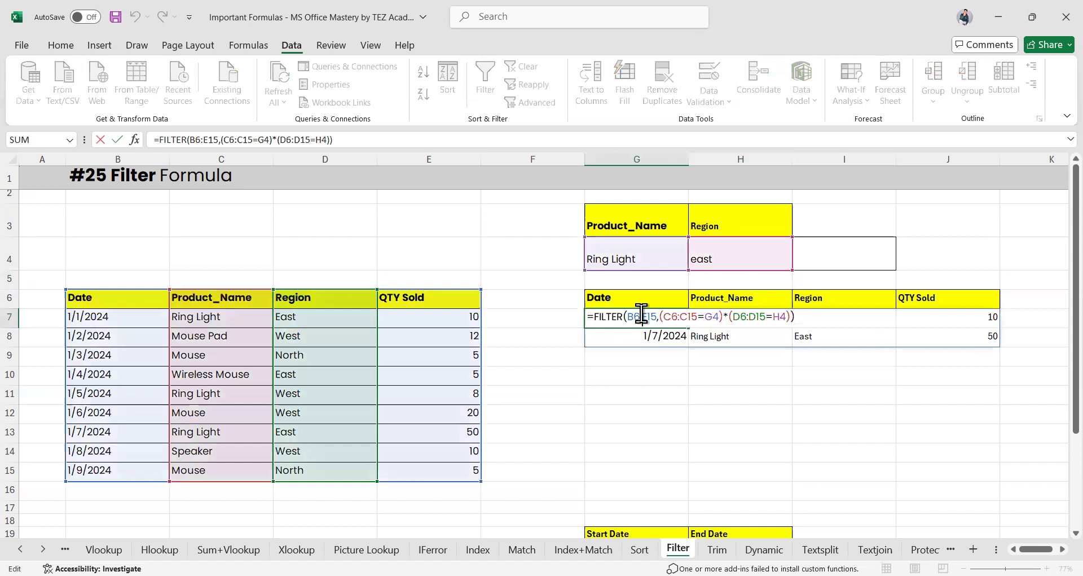
key(Left)
key(Delete)
text(,)
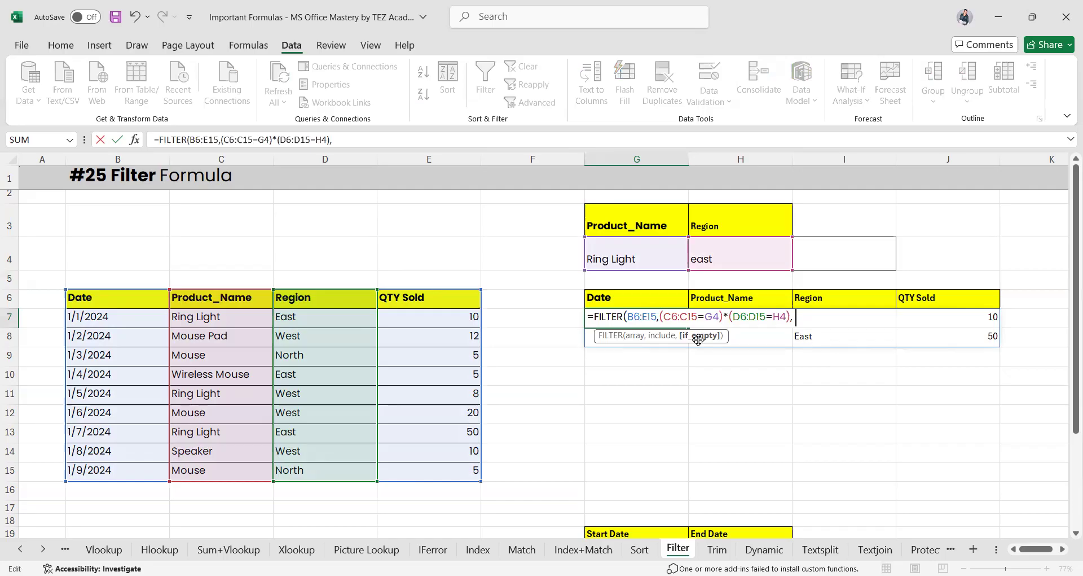
text("Not Found)
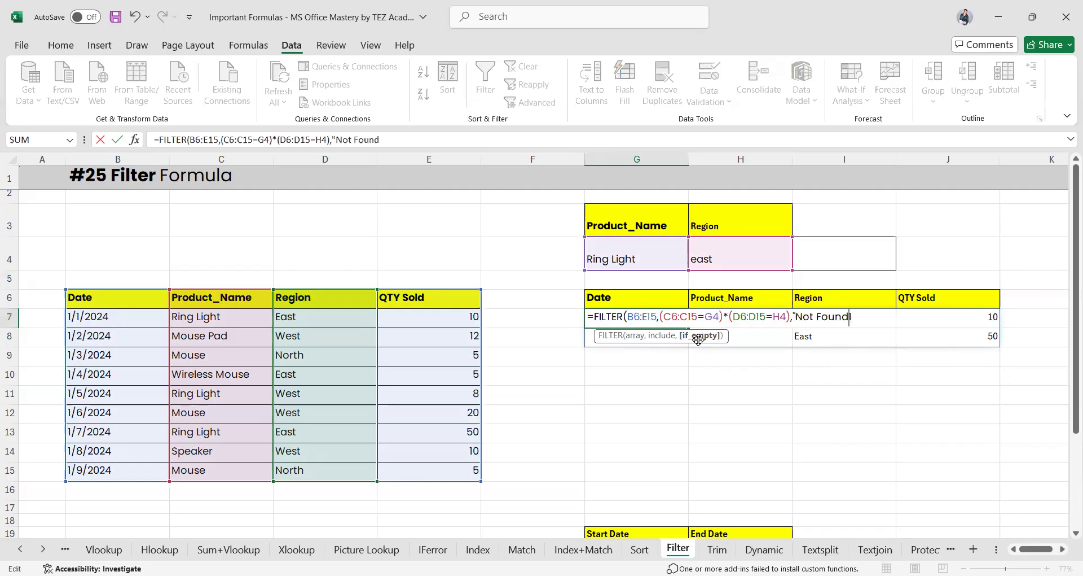
text(")
key(Return)
Test with north in H4 to see Not Found, then undo back to east
click(717, 254)
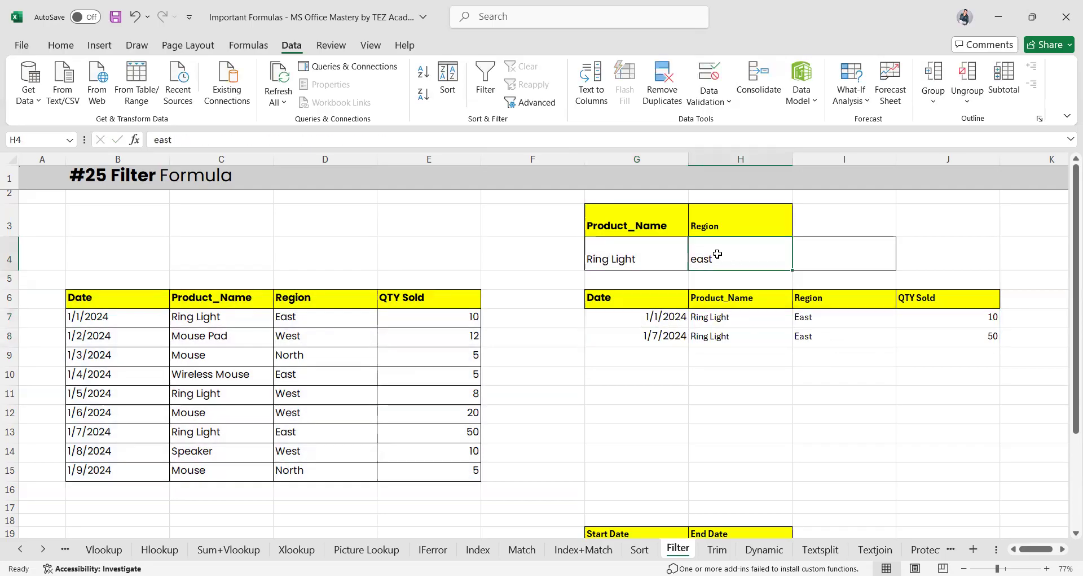
text(north)
key(Return)
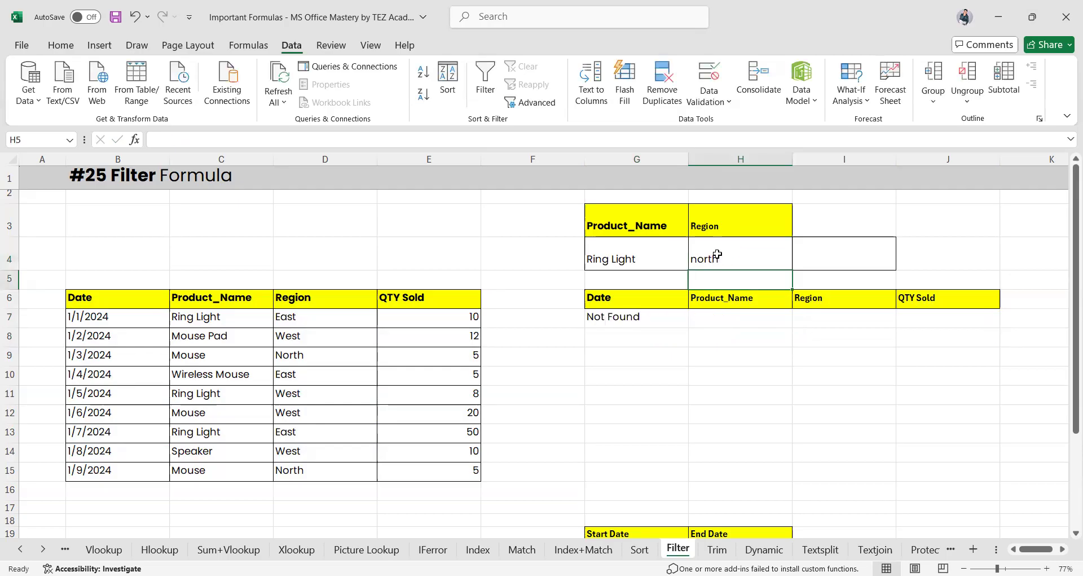
click(634, 327)
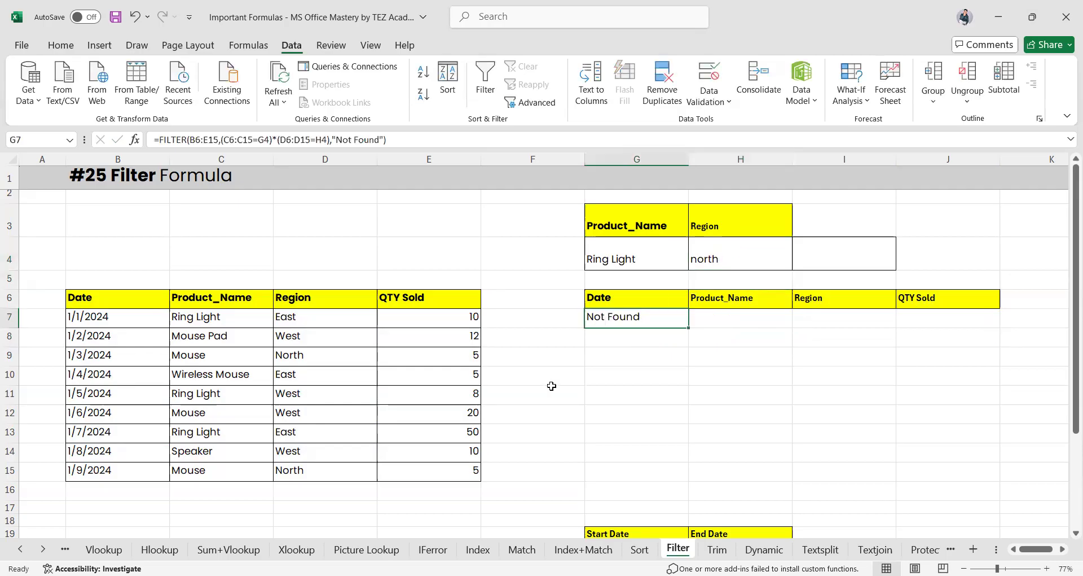
key(ctrl+z)
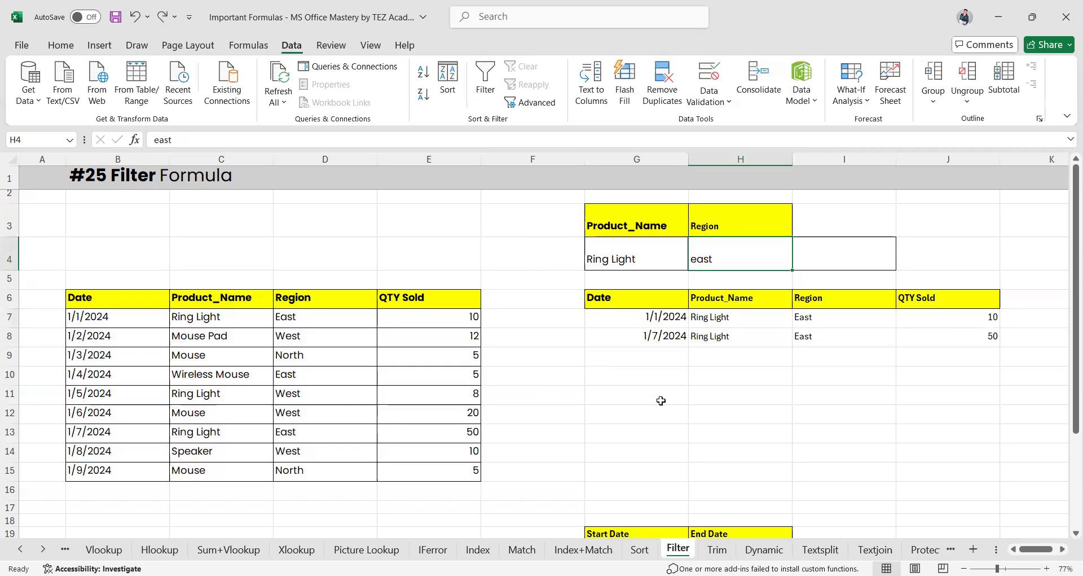
Delete the old date-range FILTER formula from G24
scroll(661, 401, down, 4)
ctrl+scroll(657, 381, up, 3)
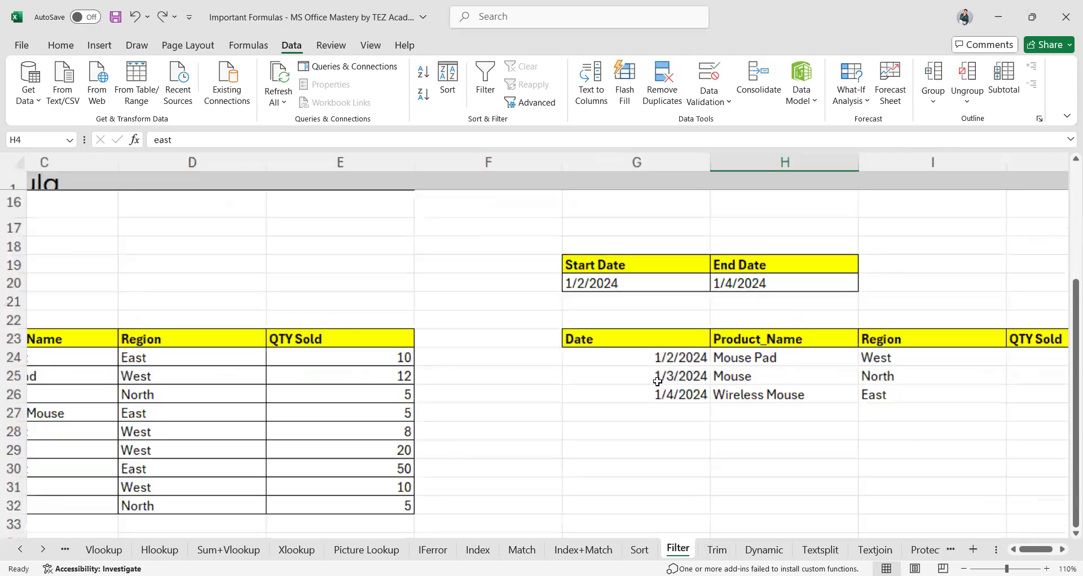
scroll(657, 381, left, 3)
scroll(657, 382, down, 1)
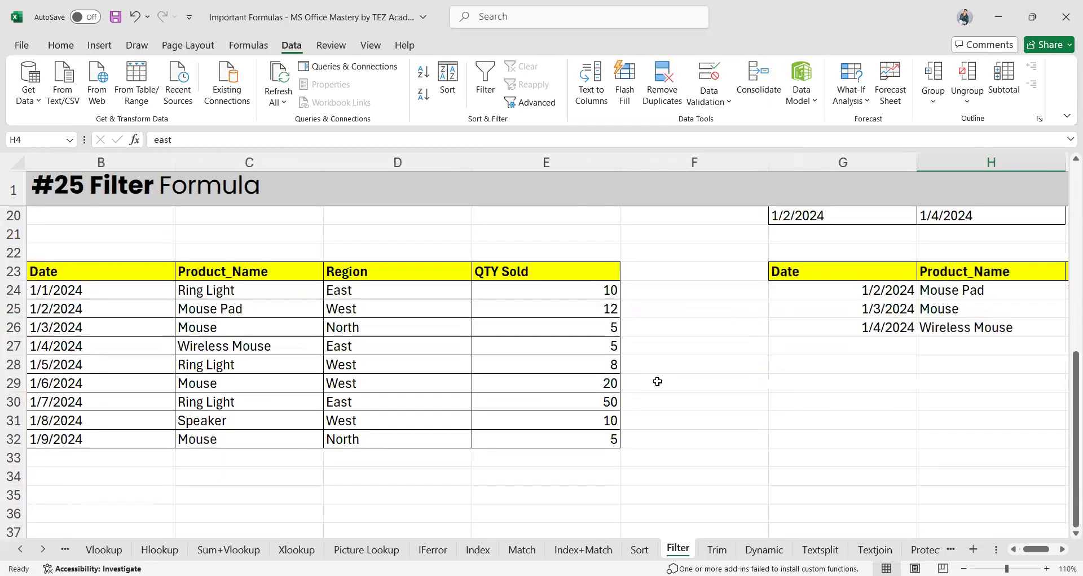
scroll(657, 381, right, 3)
click(689, 311)
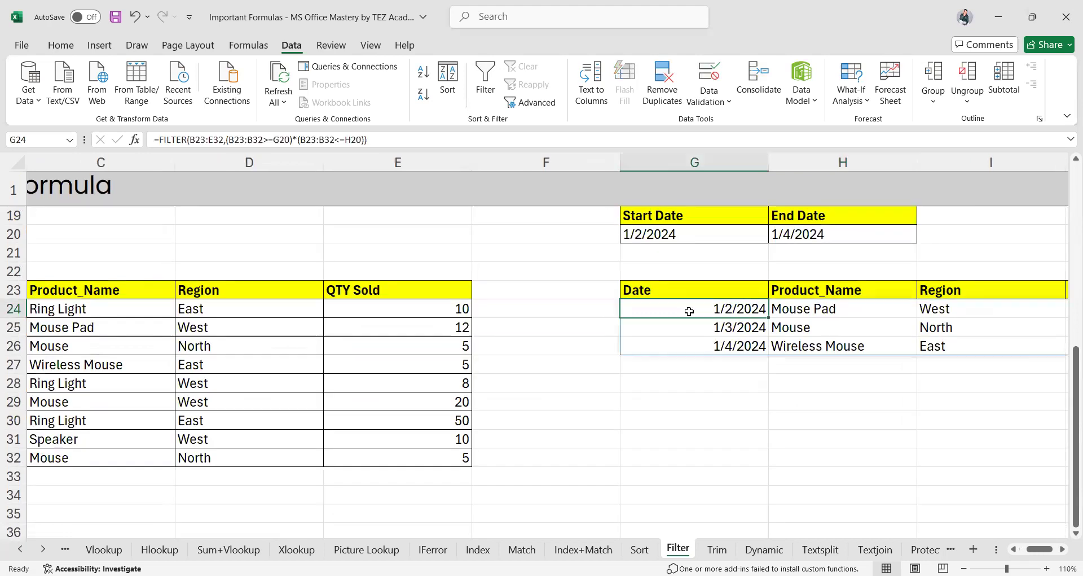
double_click(689, 311)
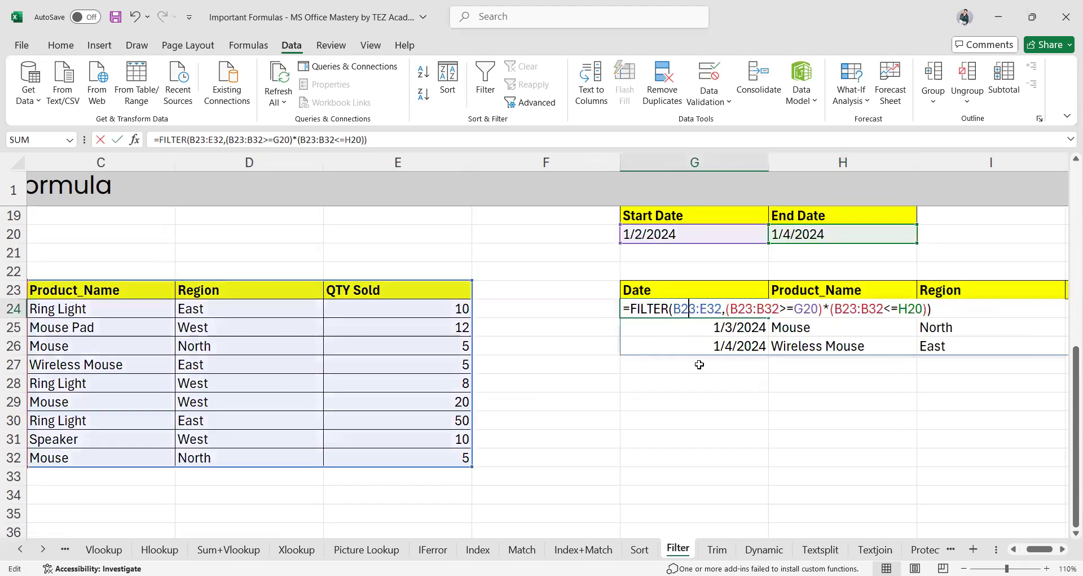
click(702, 410)
click(696, 310)
double_click(696, 309)
key(ctrl+a)
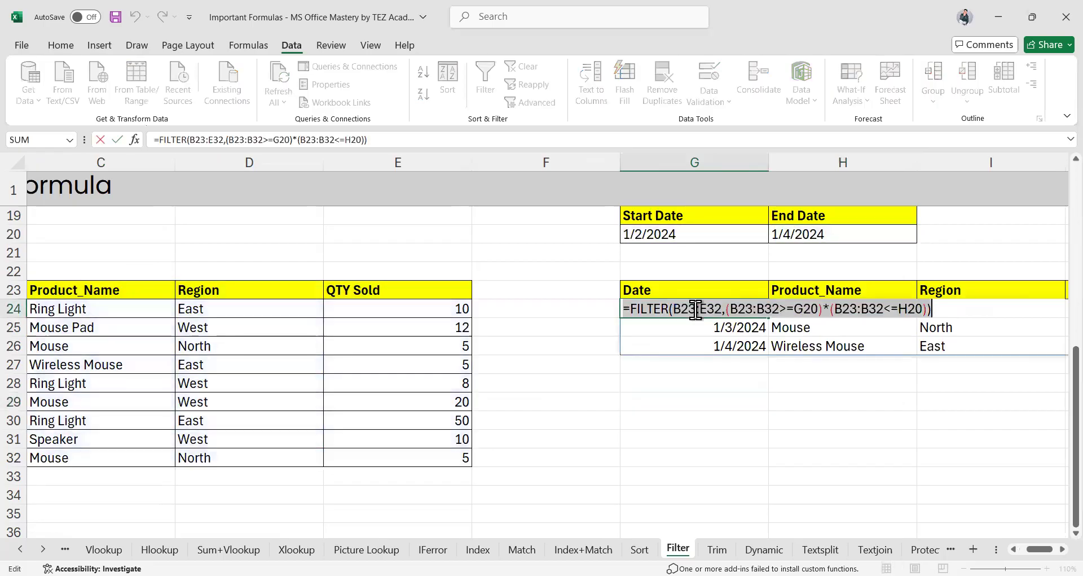
key(BackSpace)
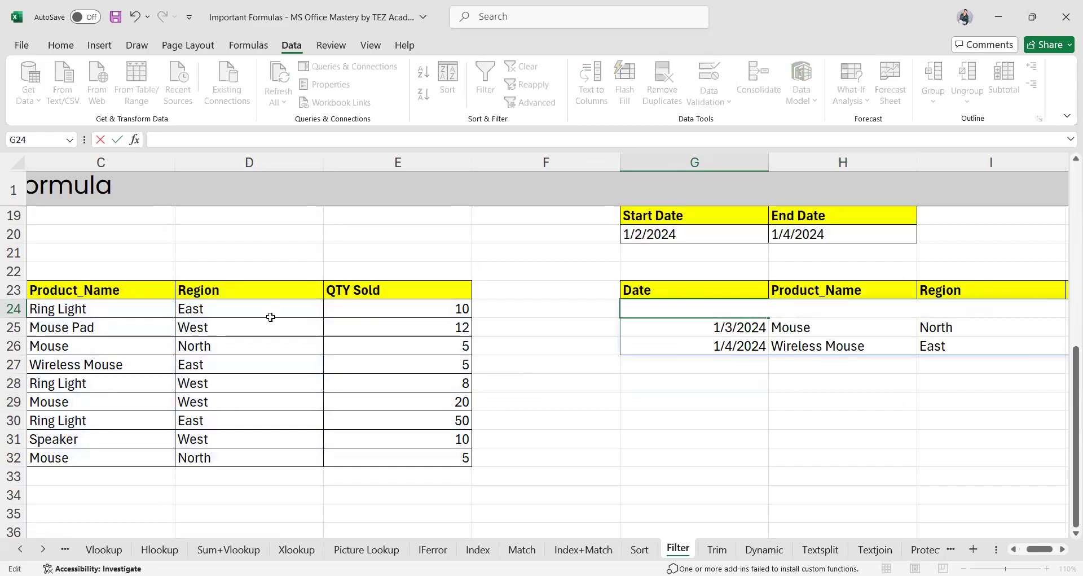
Commit the emptied cell to clear the old results, then begin a new formula in G24
scroll(269, 316, left, 4)
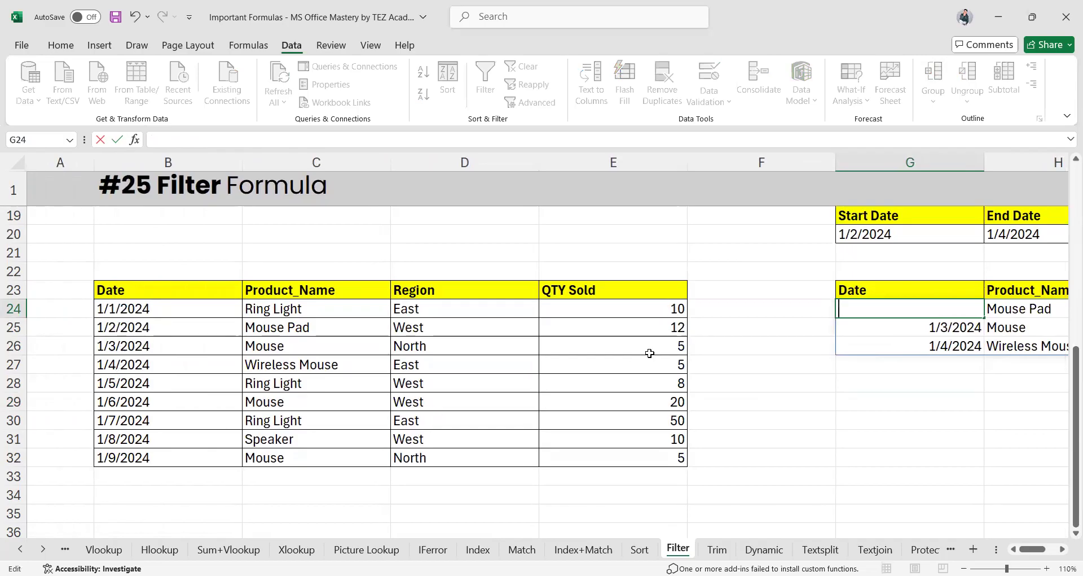
scroll(648, 350, right, 2)
click(734, 333)
key(Up)
text(=)
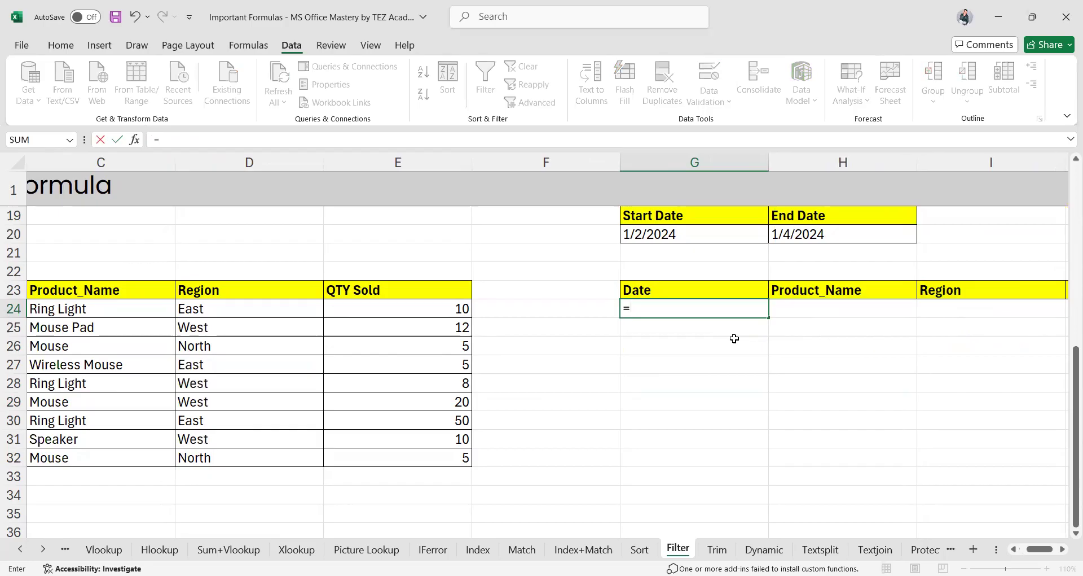
Begin =FILTER(B23:E32, with the Date column B23:B32 compared against the Start Date in G20
text(FILTER()
scroll(182, 310, left, 2)
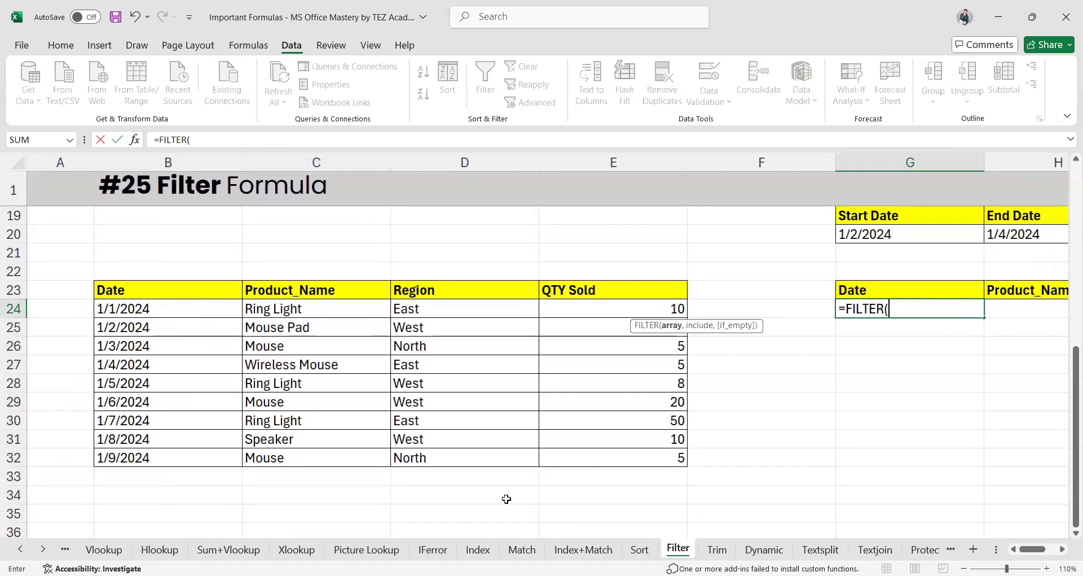
drag(168, 290, 657, 465)
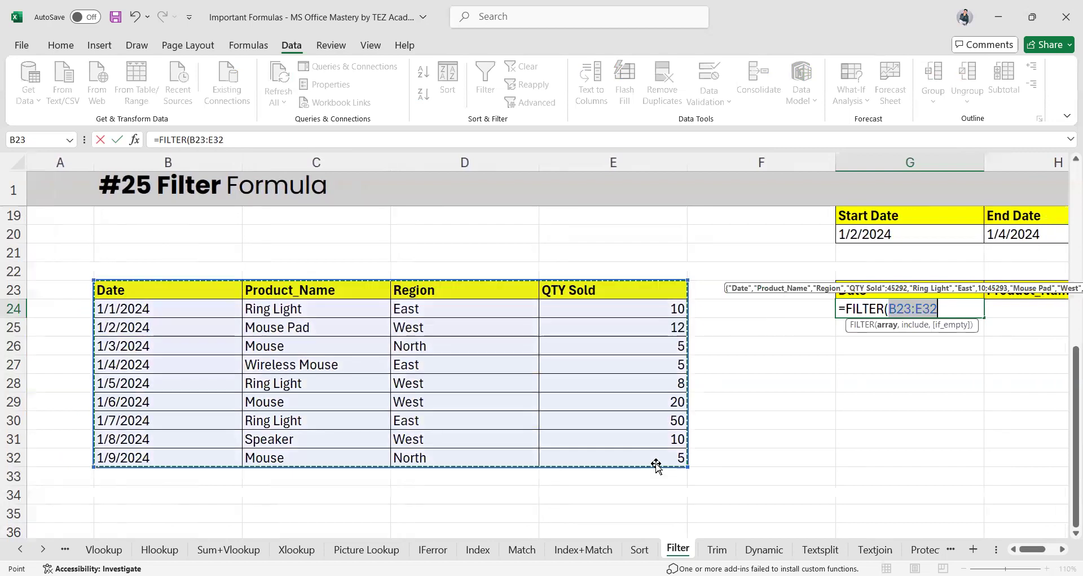
text(,()
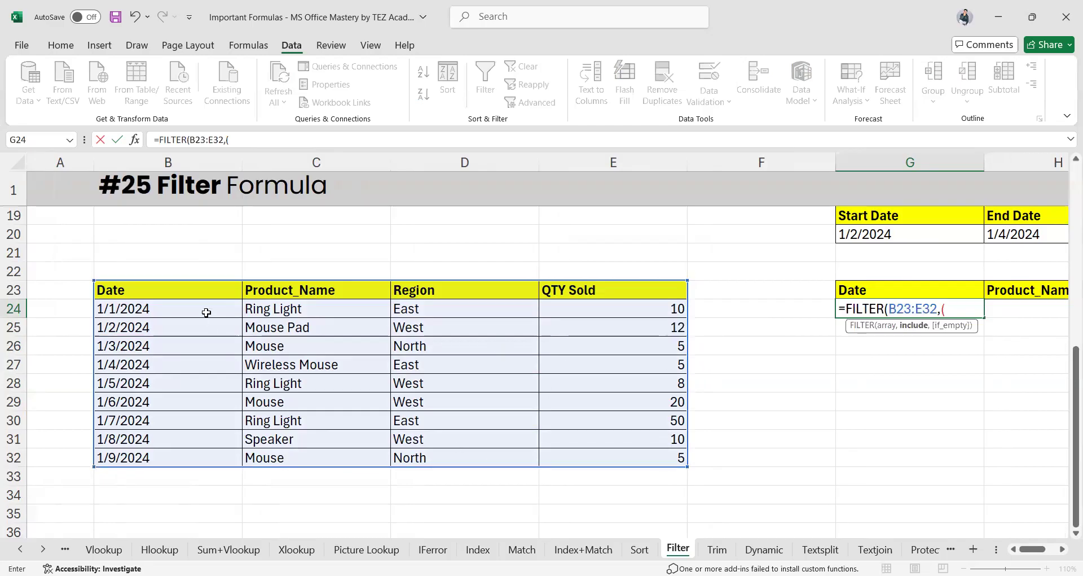
drag(148, 290, 147, 457)
text(=)
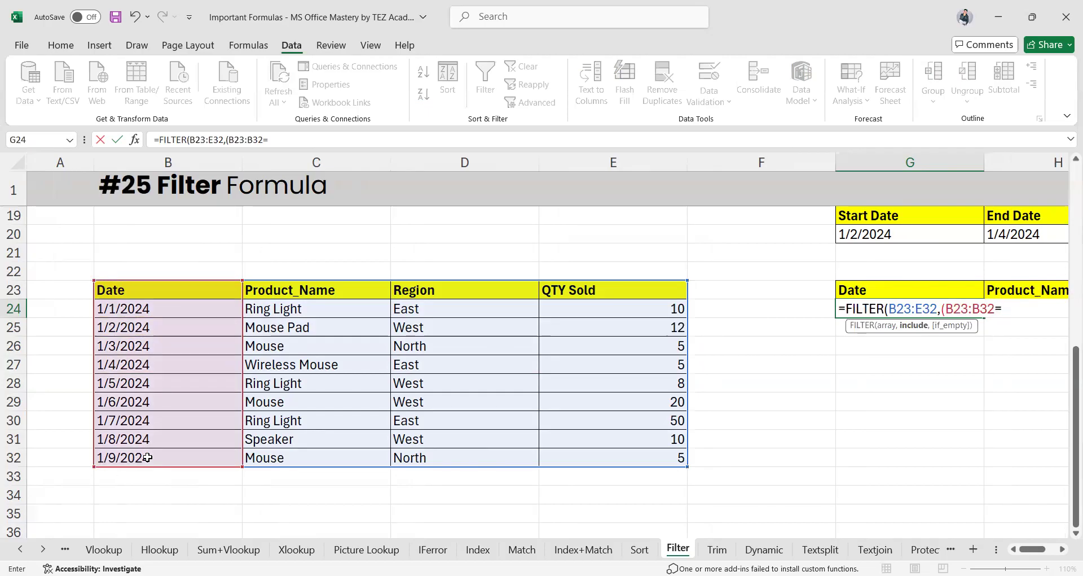
text(<)
click(860, 235)
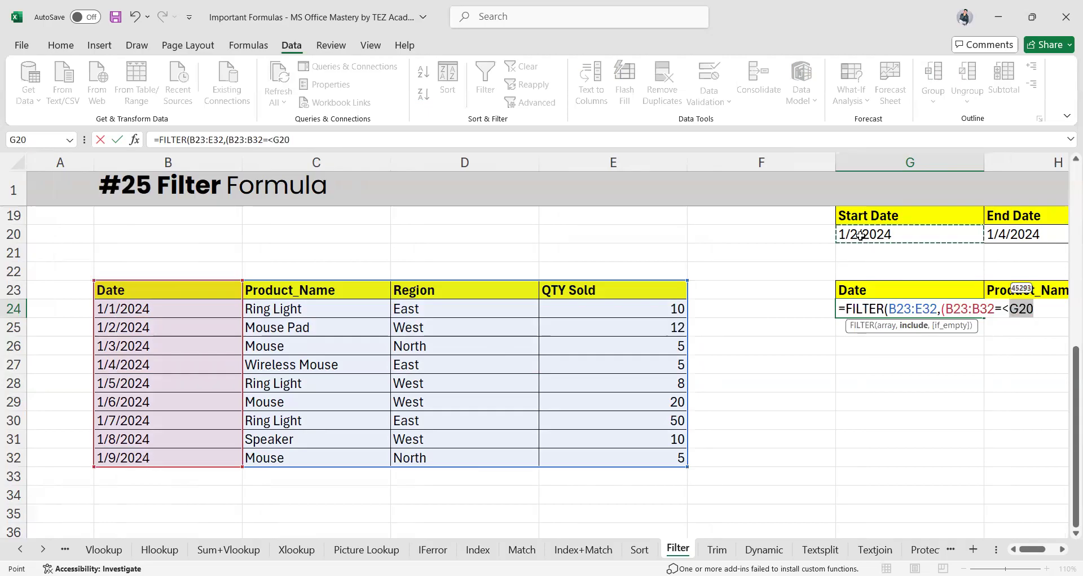
Add the End Date condition against H20 and fix the signs to >= and <=
text())
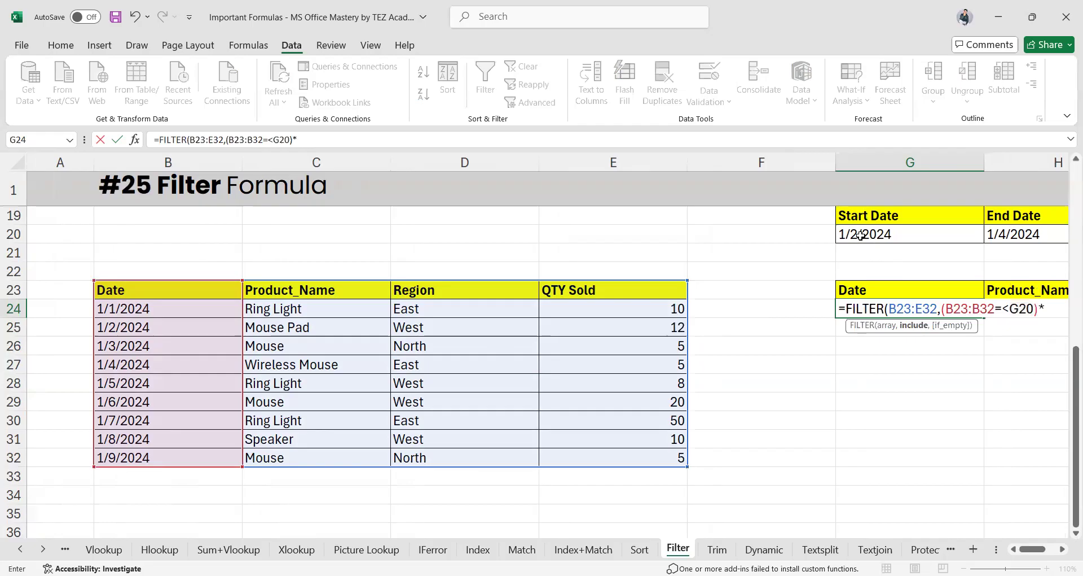
text(*()
drag(194, 295, 164, 456)
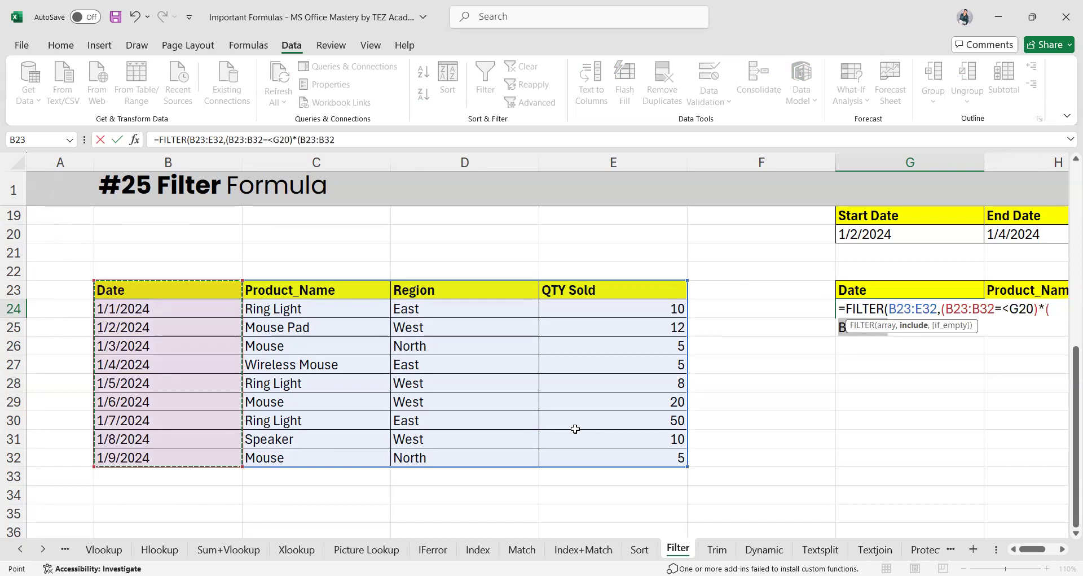
text(=>)
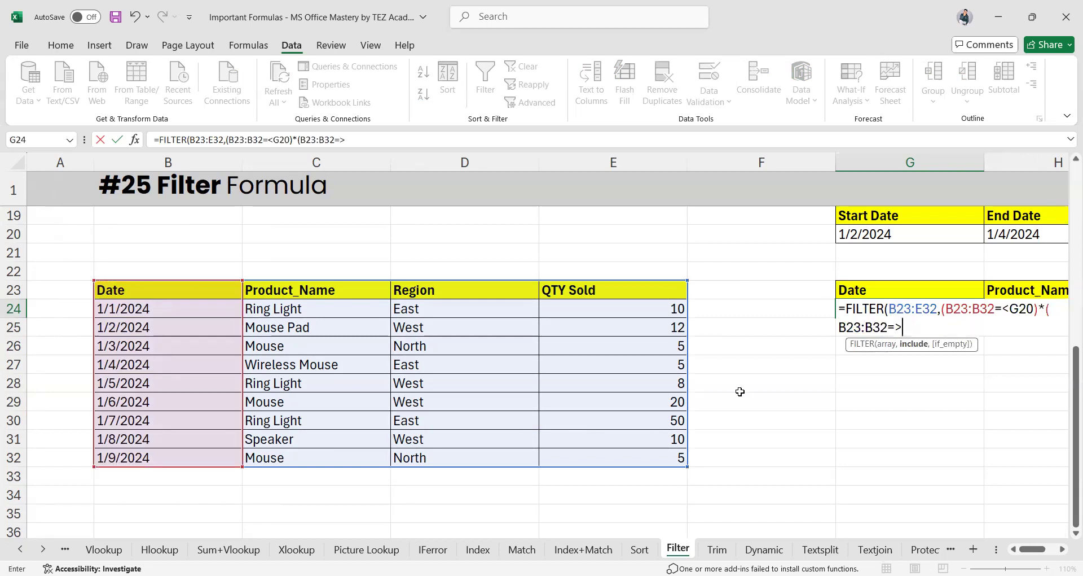
click(1010, 311)
key(BackSpace)
text(>)
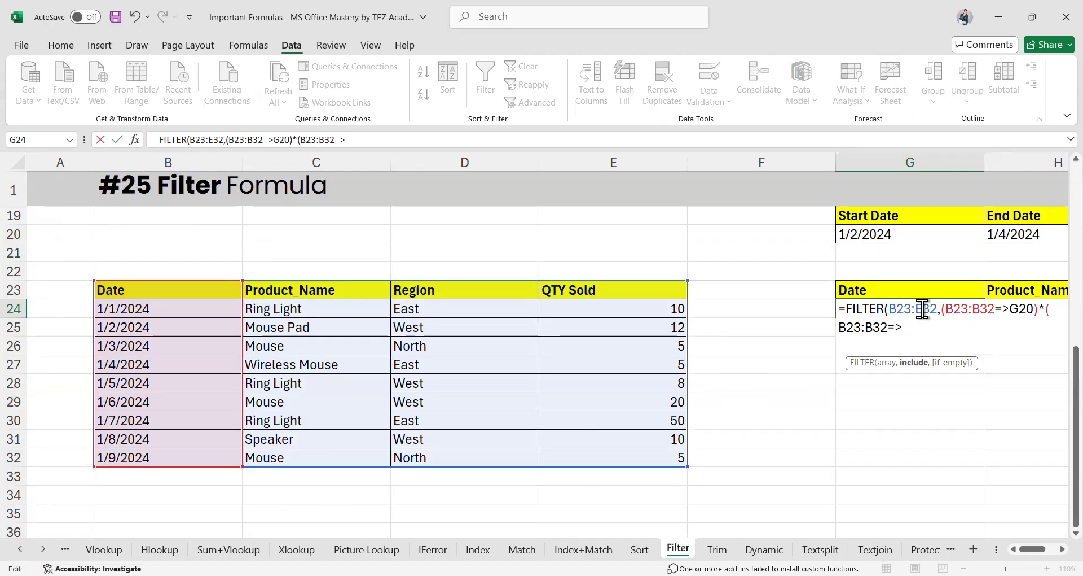
key(BackSpace)
text(<)
click(1020, 232)
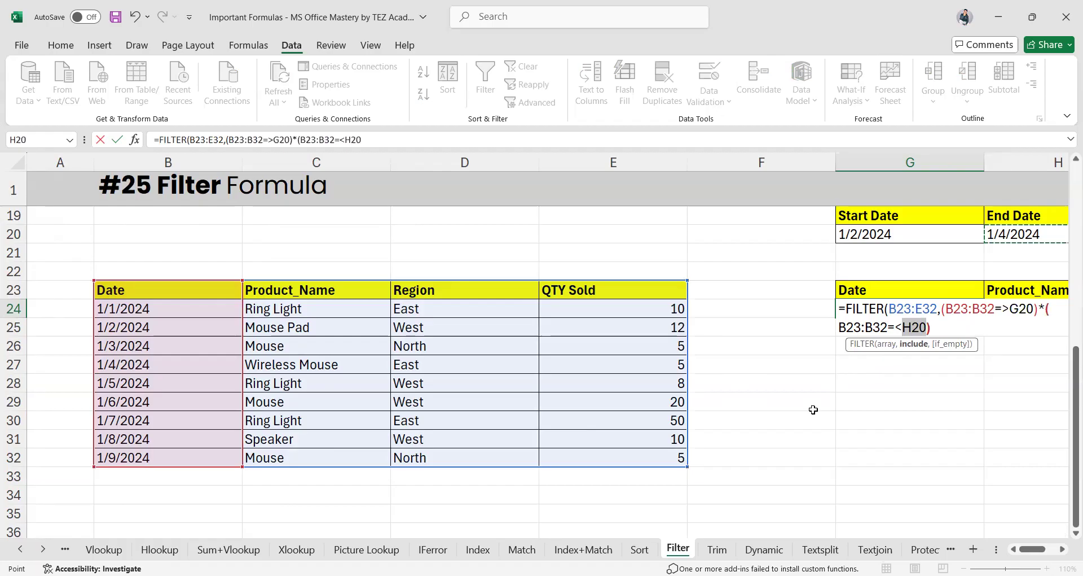
text())
Enter the formula and accept Excel's correction, listing the 1/2–1/4/2024 rows
key(Return)
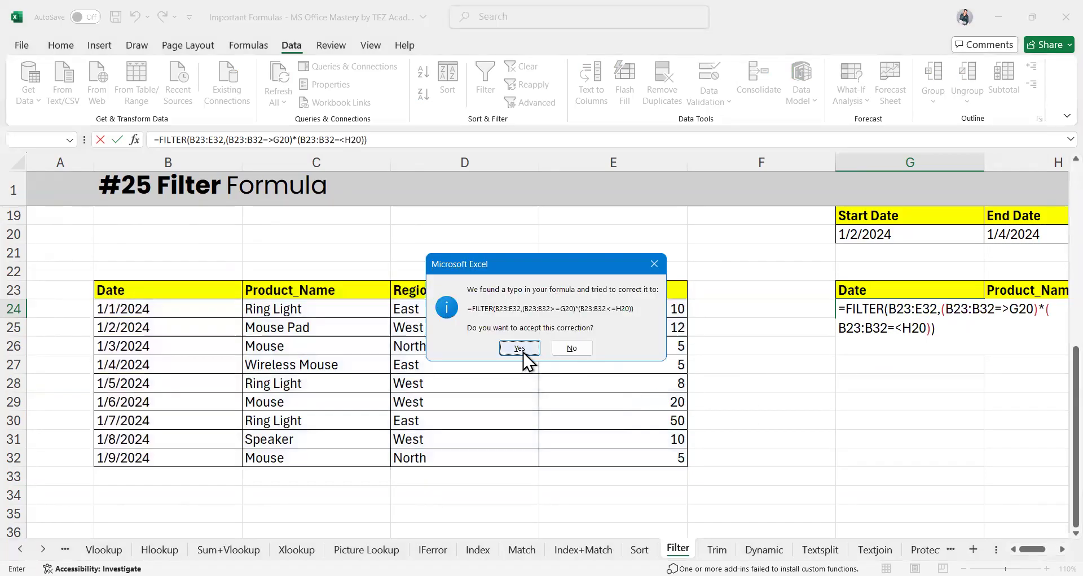
click(520, 348)
scroll(923, 400, right, 2)
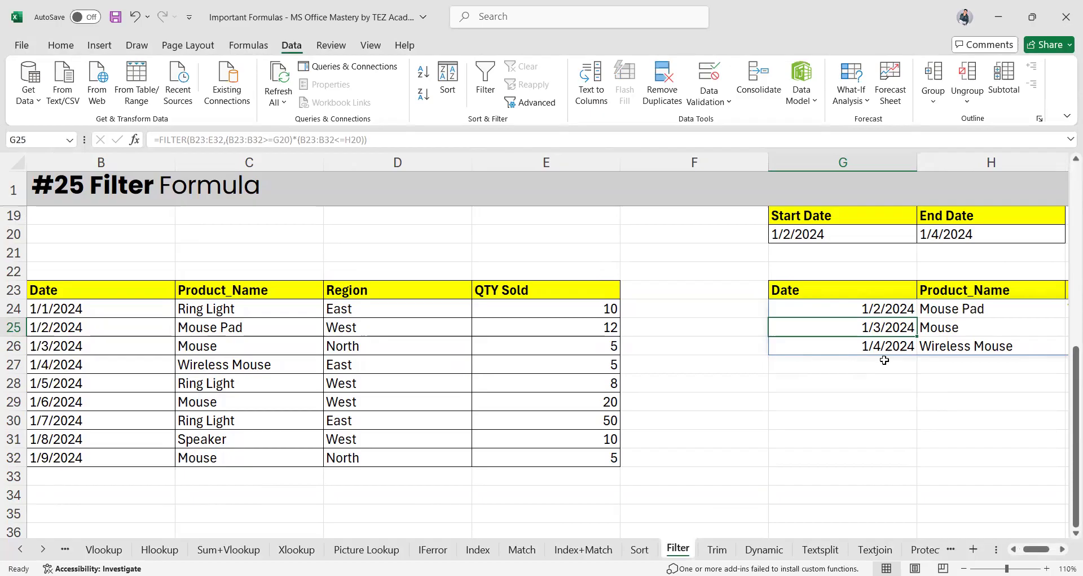
scroll(884, 359, right, 2)
scroll(884, 359, left, 3)
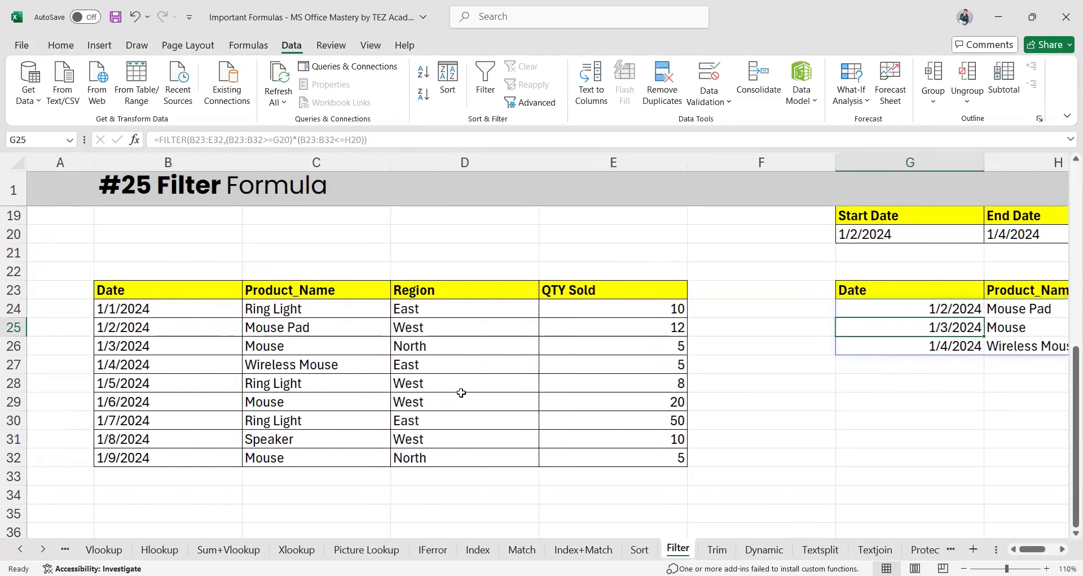
scroll(460, 391, down, 4)
scroll(459, 282, up, 10)
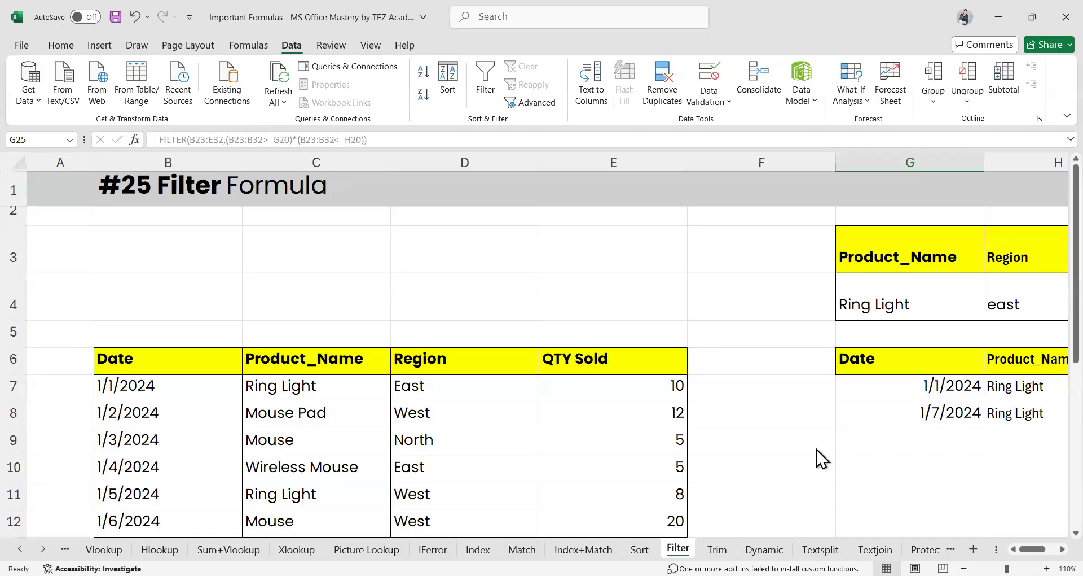
On the Trim sheet, clear the existing VLOOKUP formula from C4
click(717, 549)
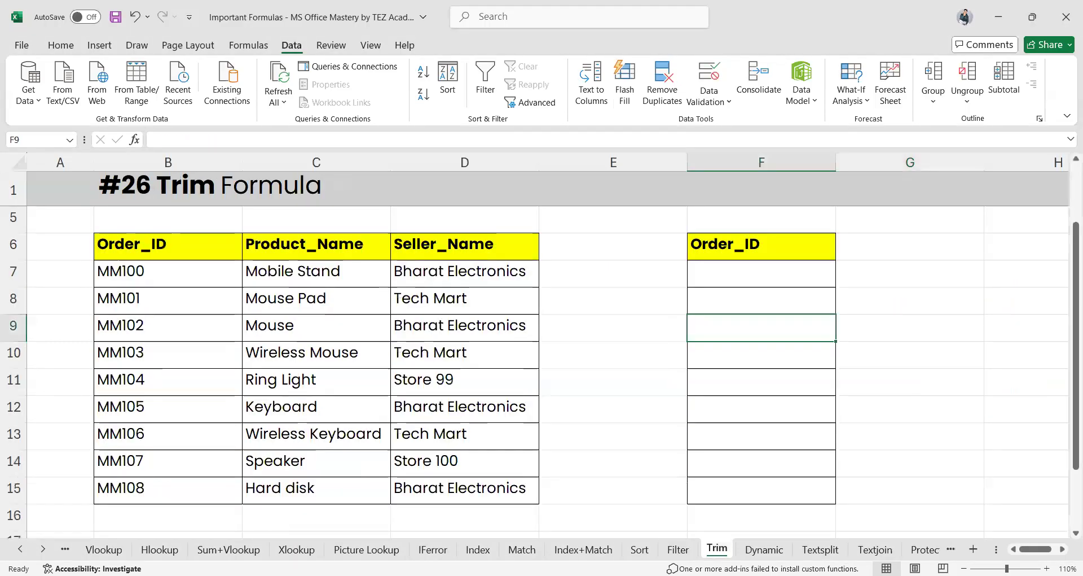
scroll(345, 440, up, 2)
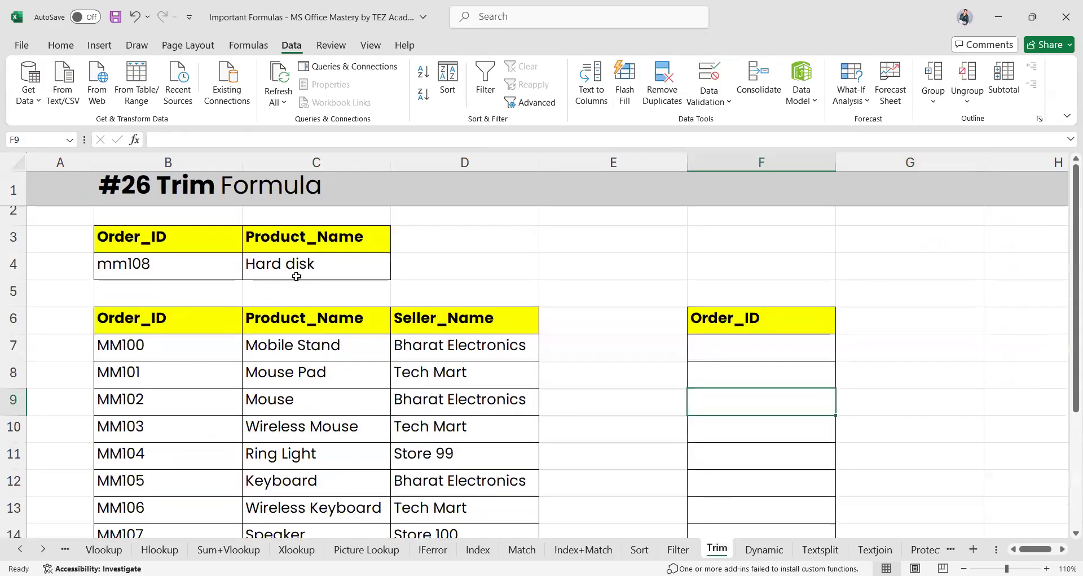
click(298, 265)
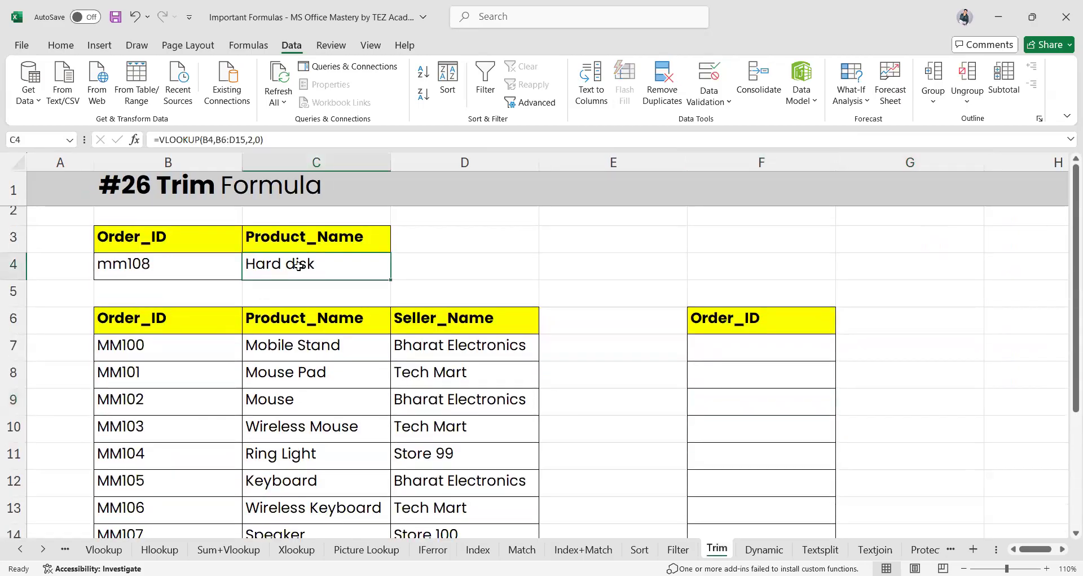
key(BackSpace)
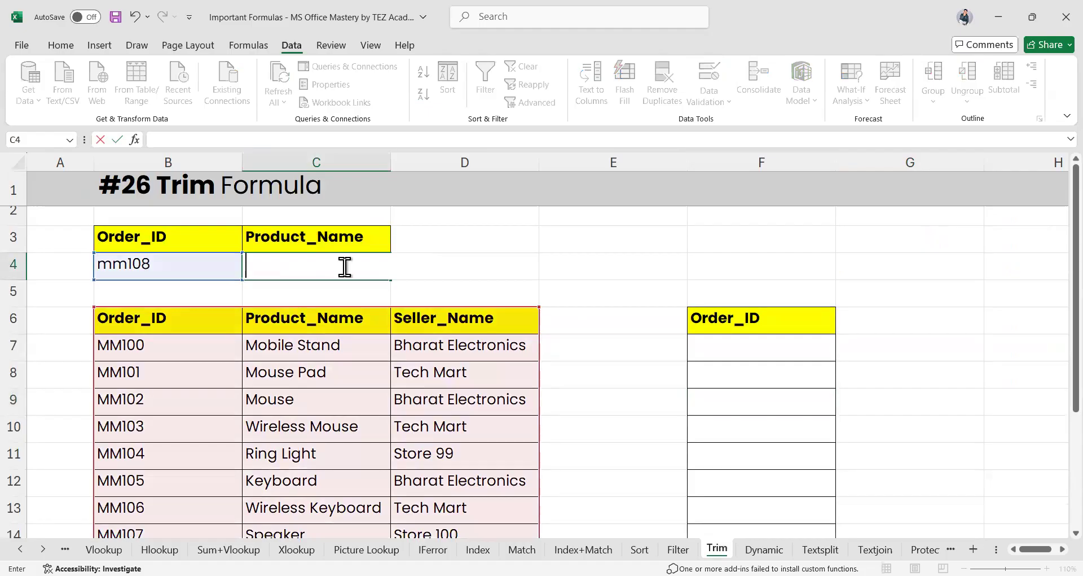
key(ctrl+Return)
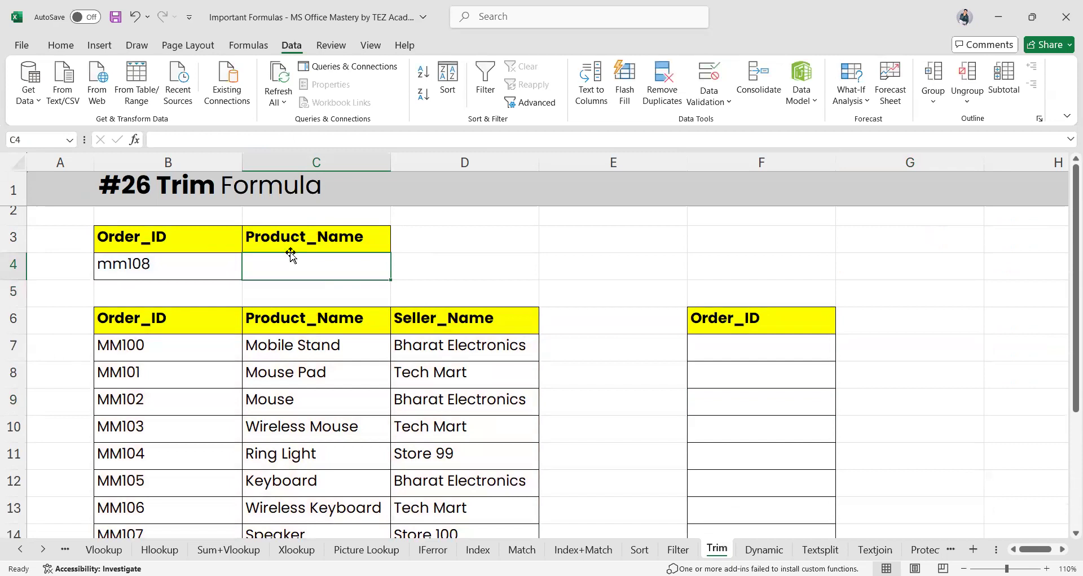
Enter =VLOOKUP(B4,B6:D15,2 in C4 to return Hard disk for mm108
text(=)
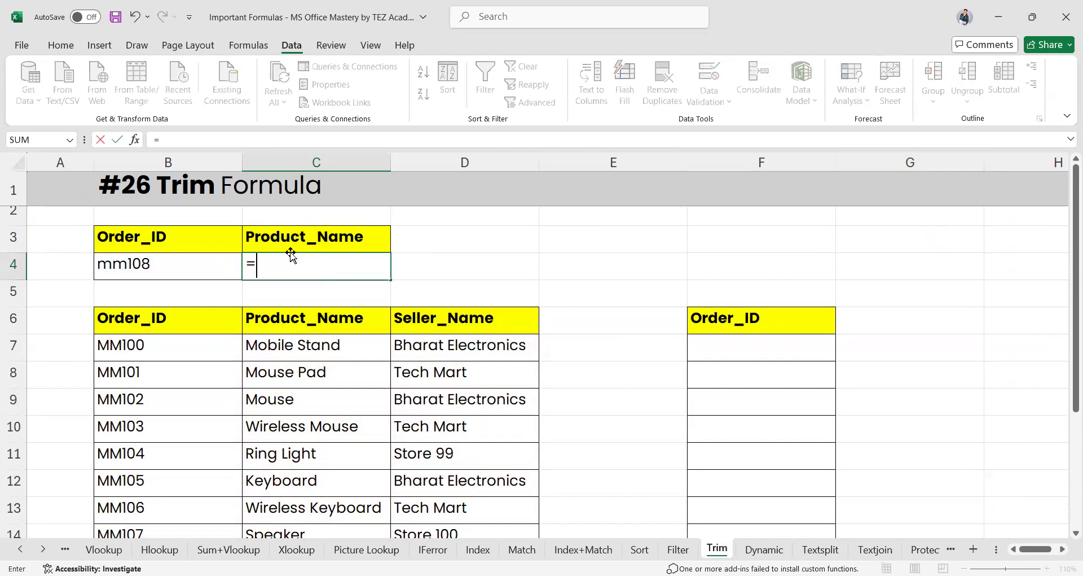
text(vloo)
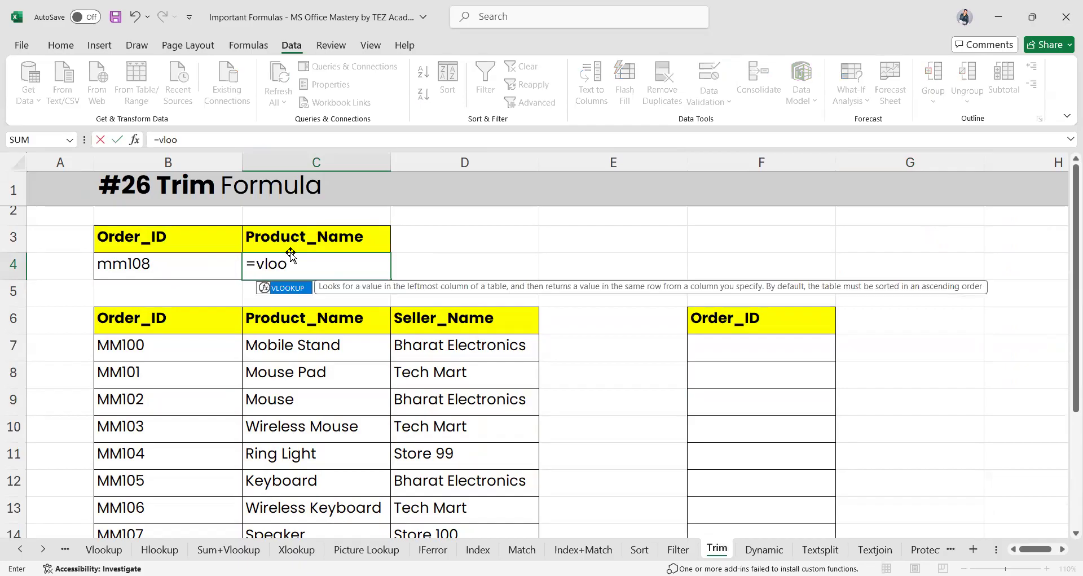
key(Tab)
click(188, 261)
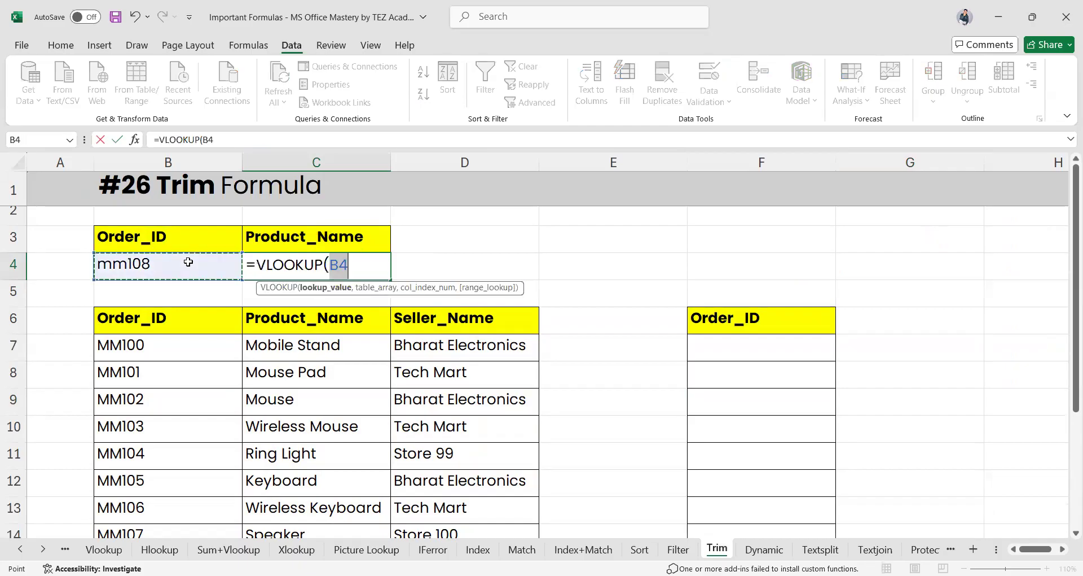
text(,)
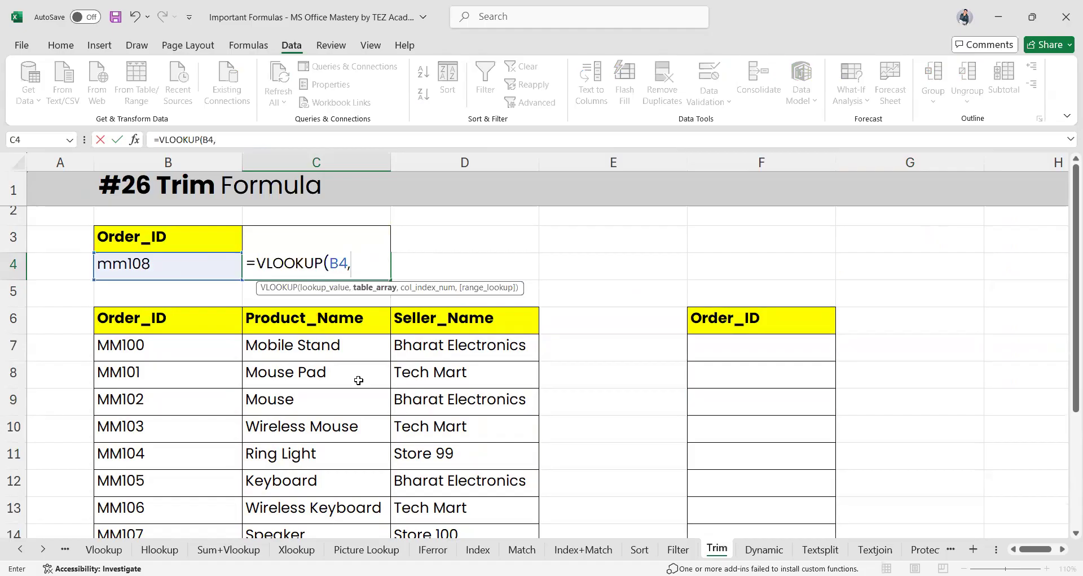
scroll(359, 380, down, 1)
drag(168, 276, 226, 308)
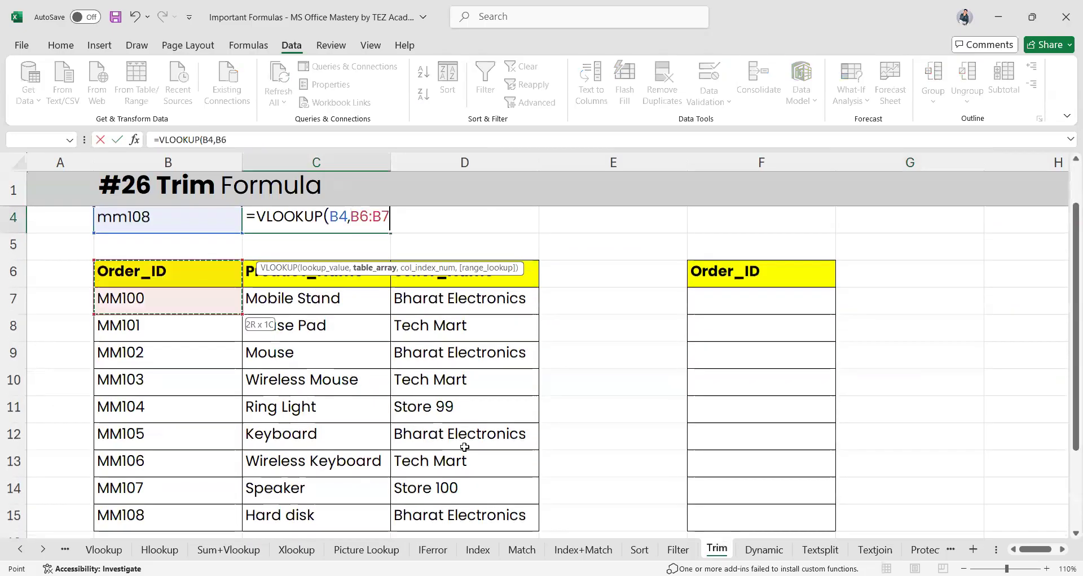
drag(446, 510, 445, 512)
scroll(444, 513, up, 1)
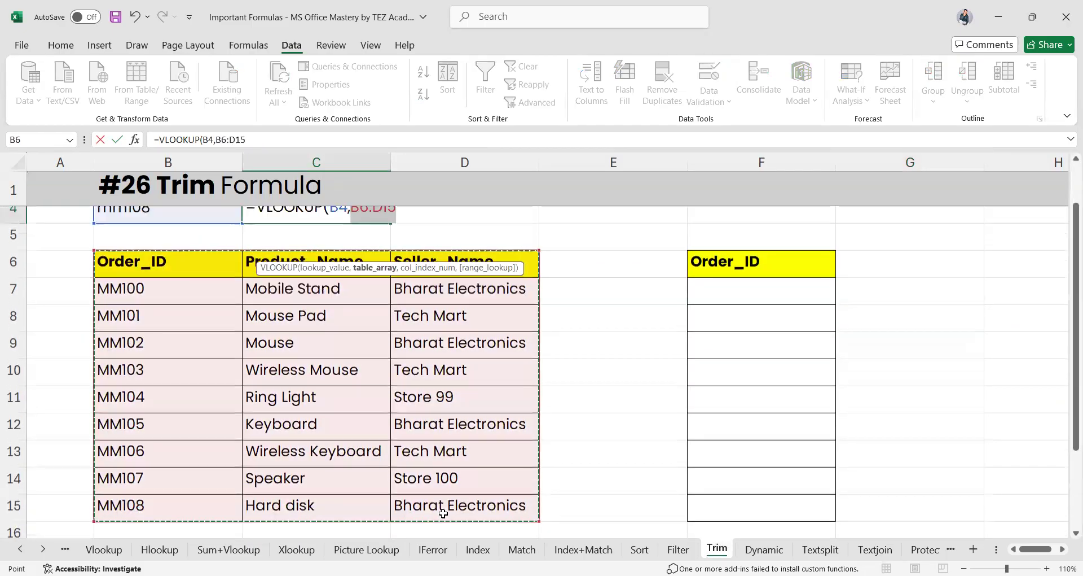
text(,)
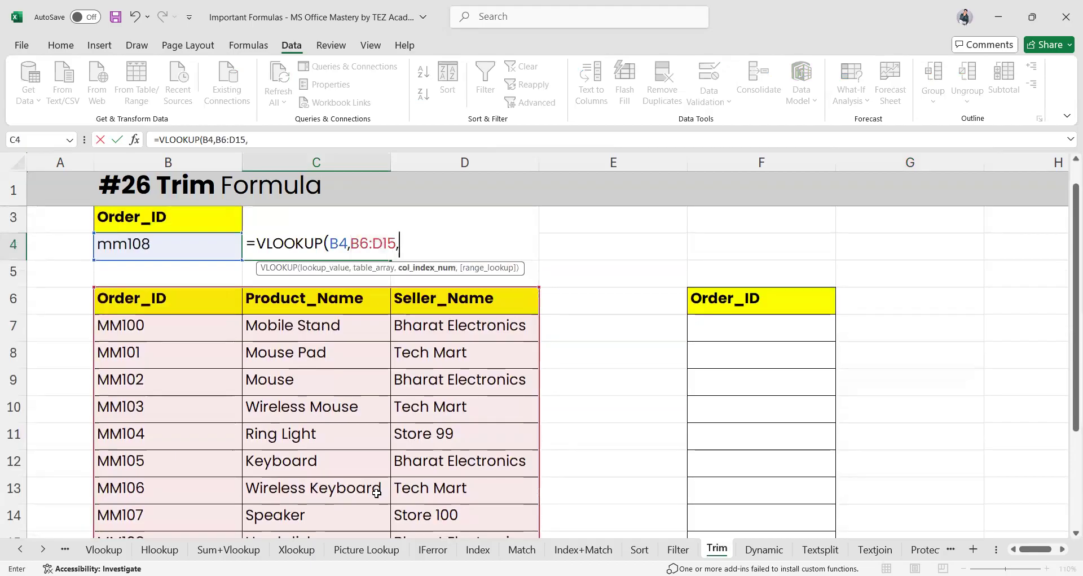
text(2)
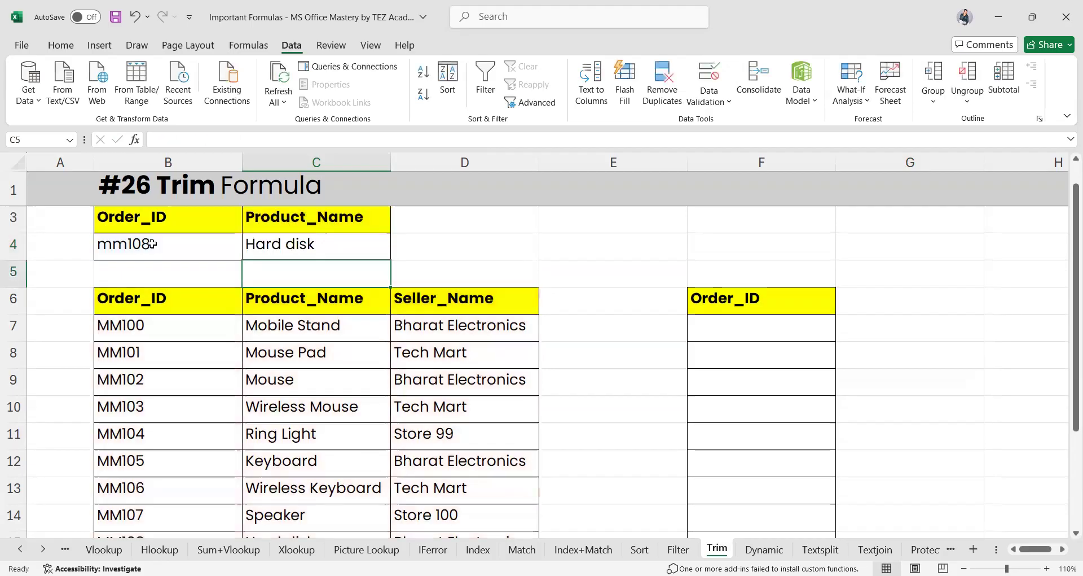
click(153, 244)
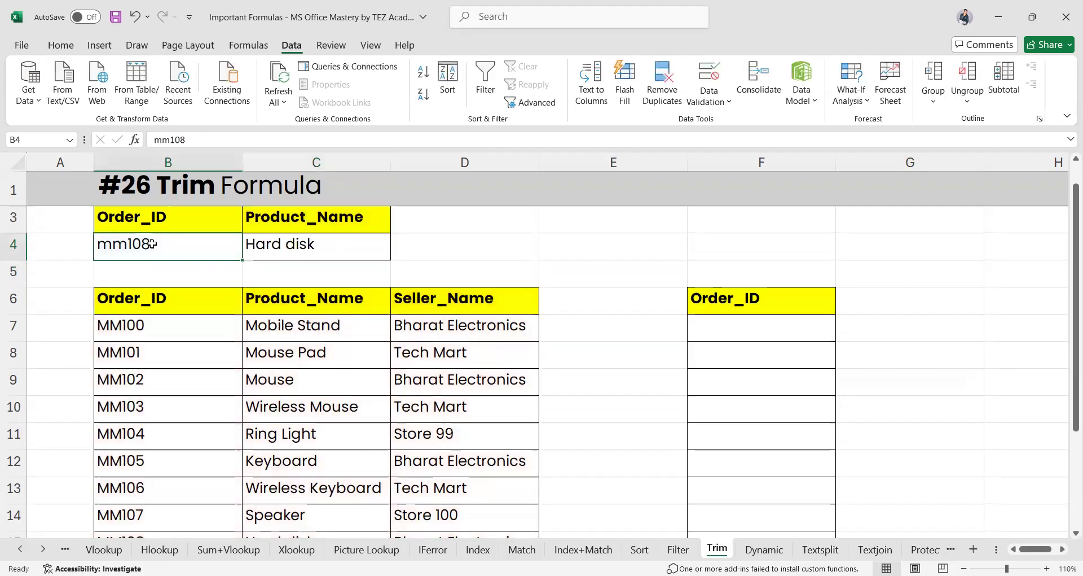
Copy MM105 into B4, then replace it with MM107 as the lookup value
click(142, 467)
key(ctrl+c)
click(159, 238)
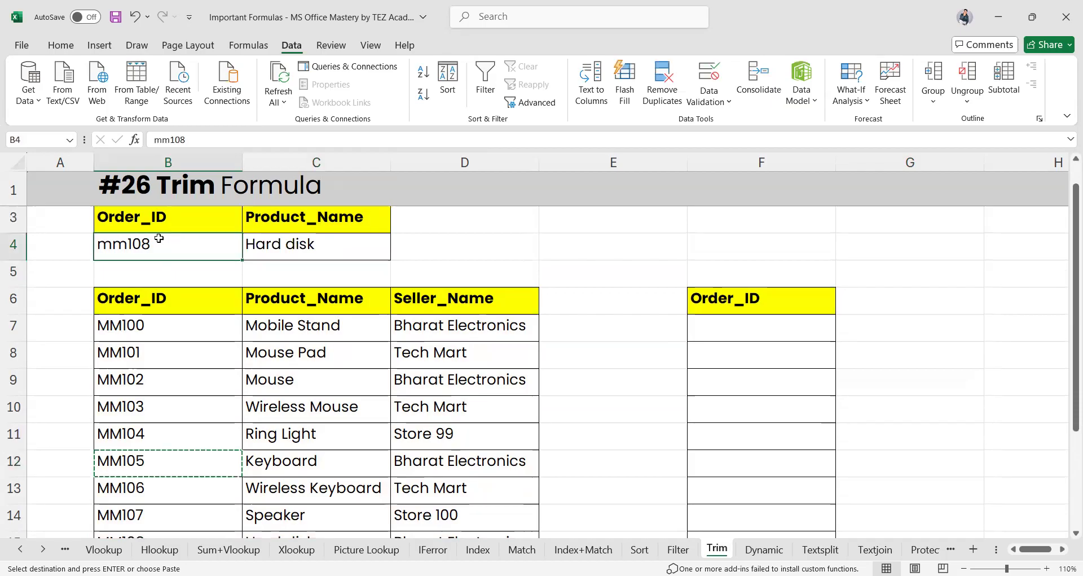
key(ctrl+v)
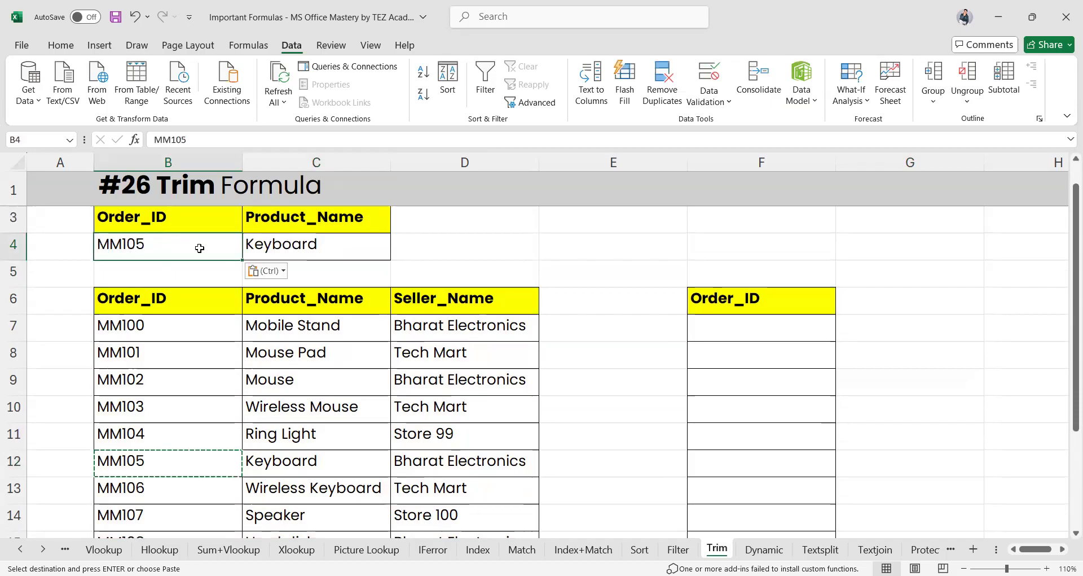
click(150, 522)
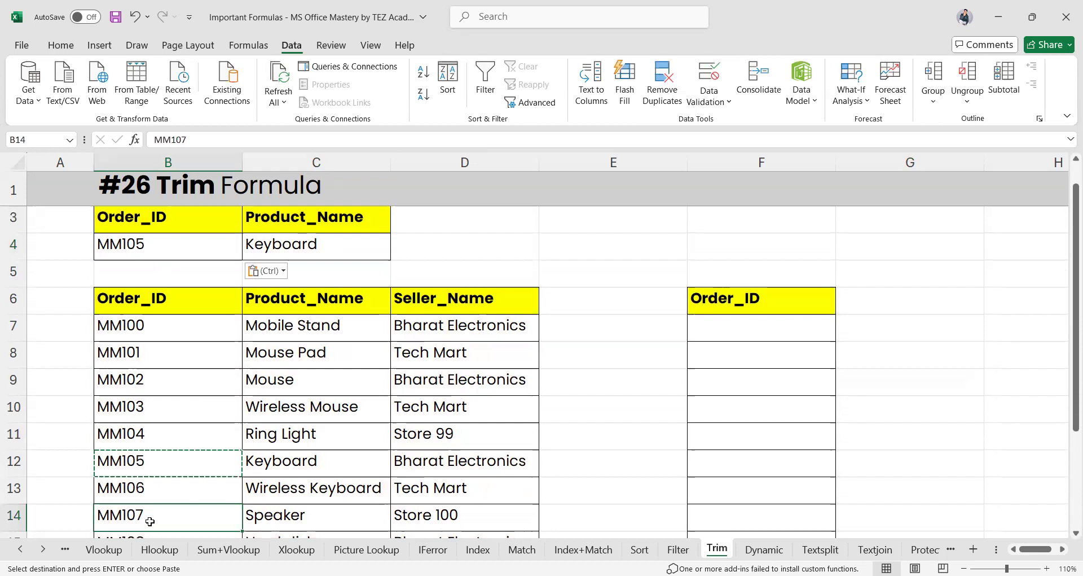
click(156, 245)
double_click(157, 246)
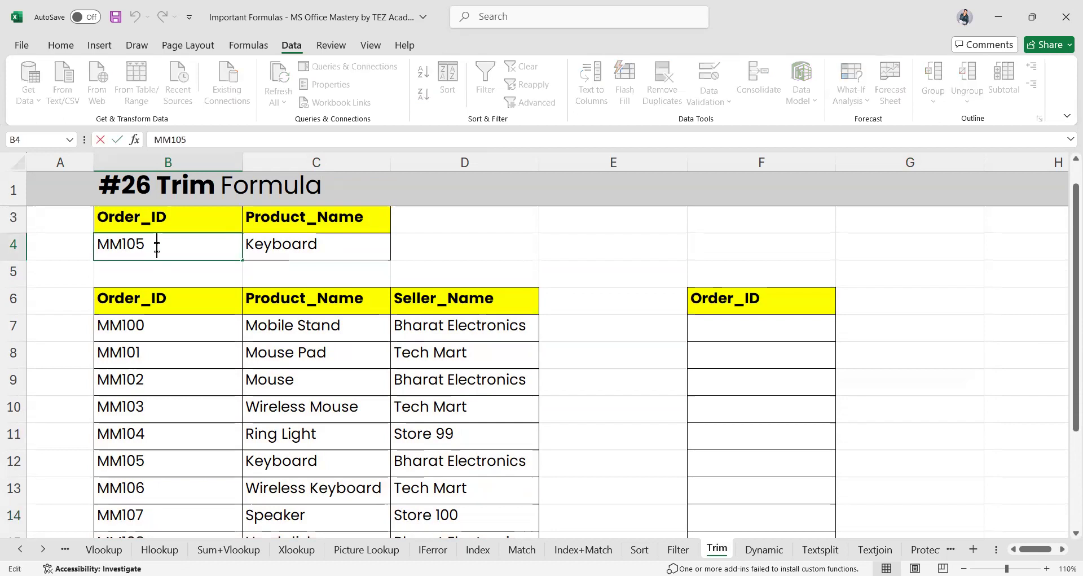
key(shift+Home)
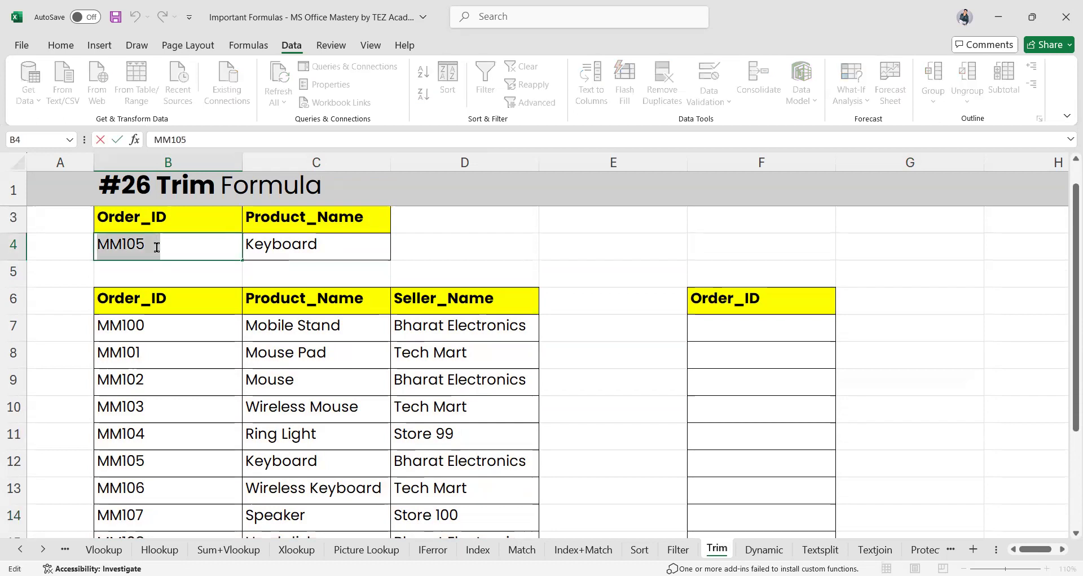
key(BackSpace)
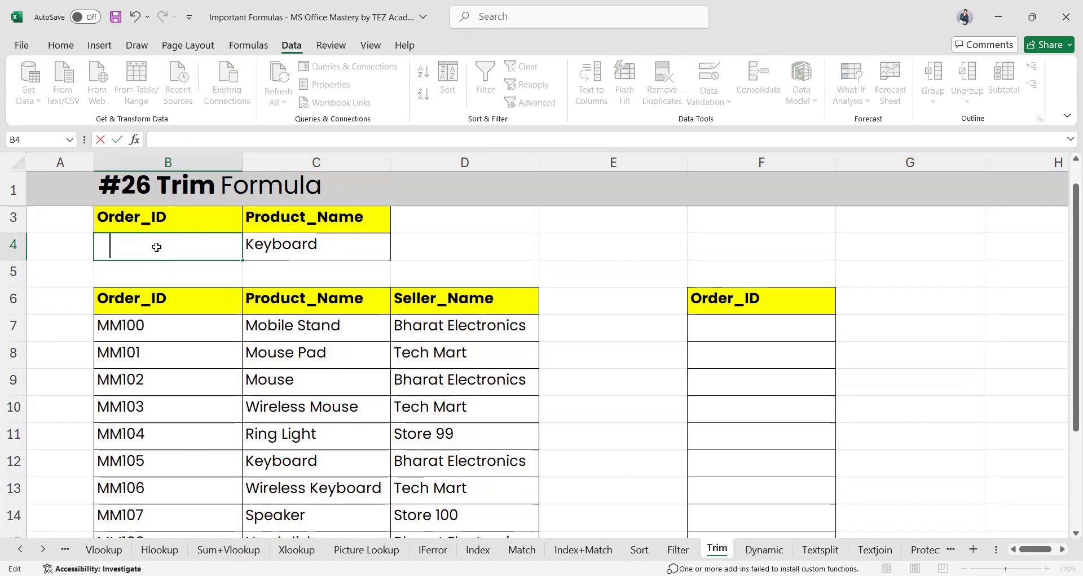
text(MM107)
key(Return)
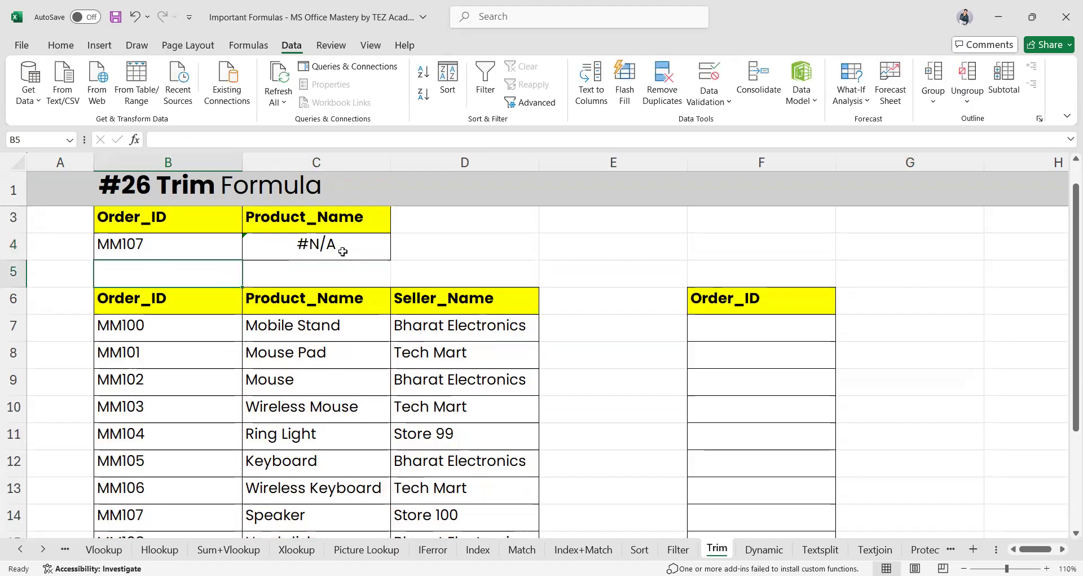
Inspect the #N/A in C4 and the trailing spaces after MM107 in B14
click(185, 248)
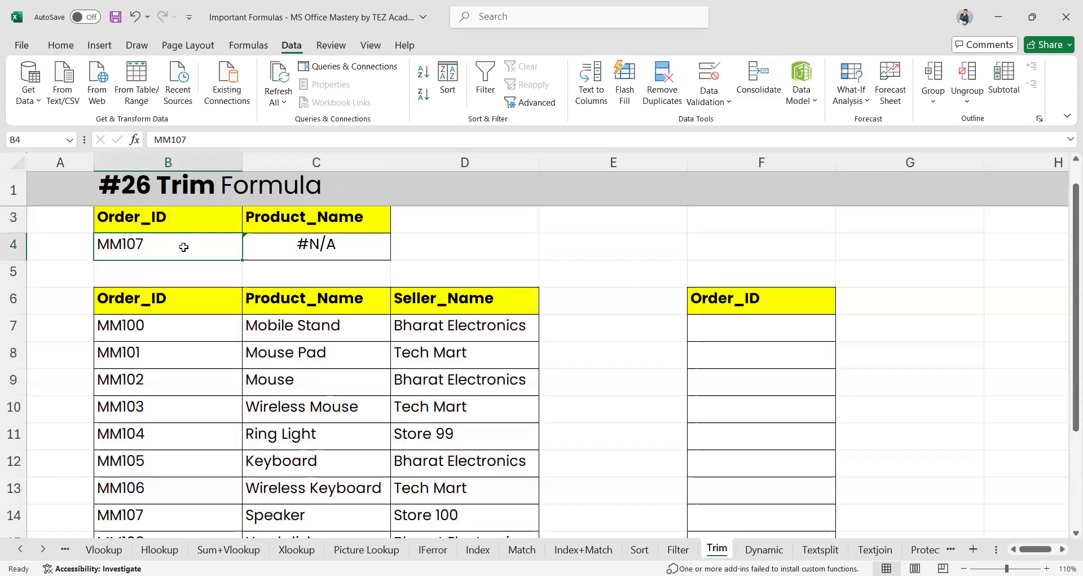
click(294, 246)
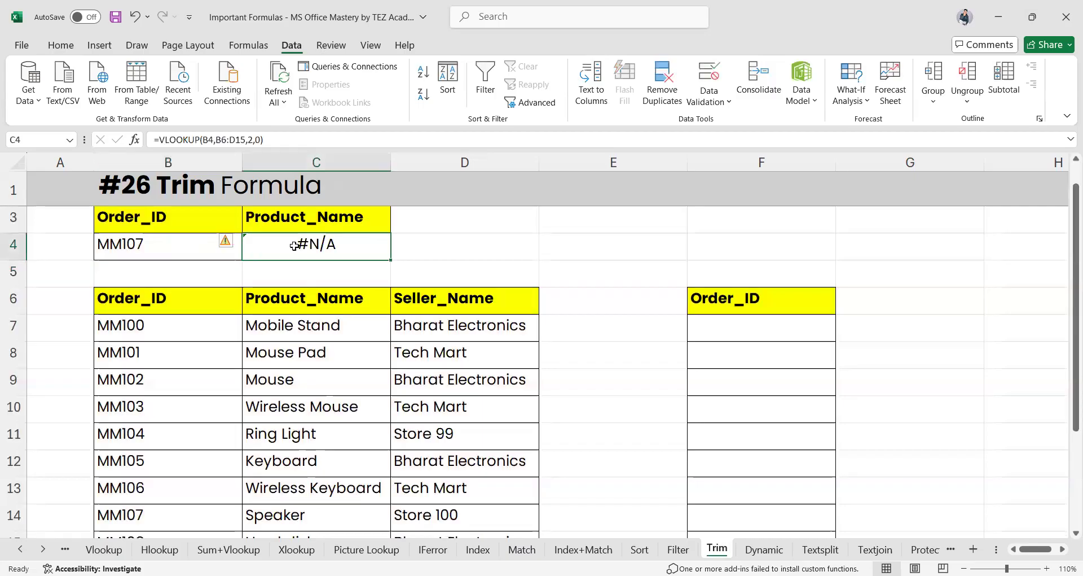
double_click(191, 514)
drag(171, 517, 145, 518)
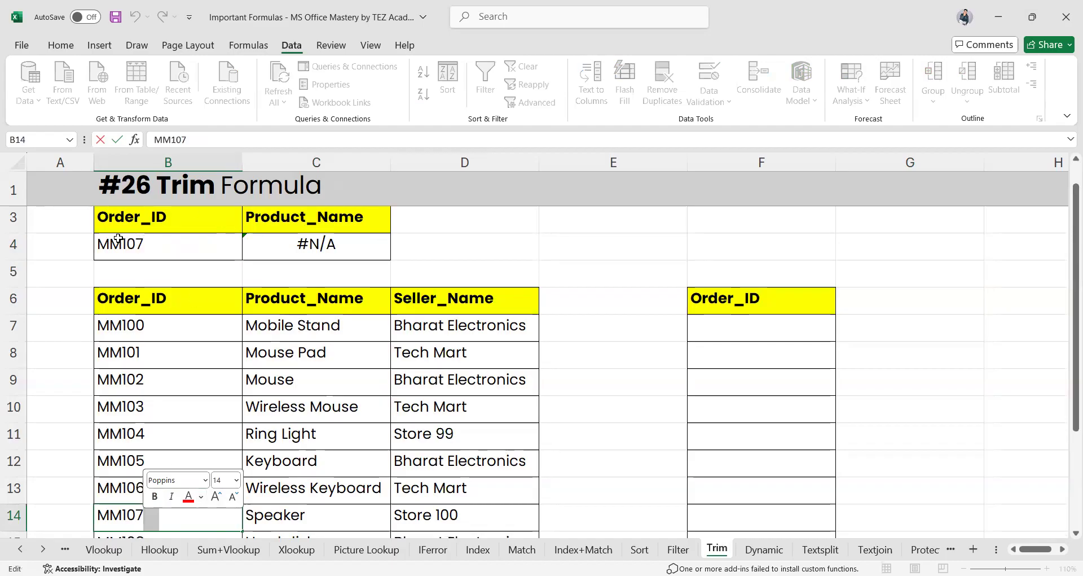
click(167, 247)
double_click(167, 247)
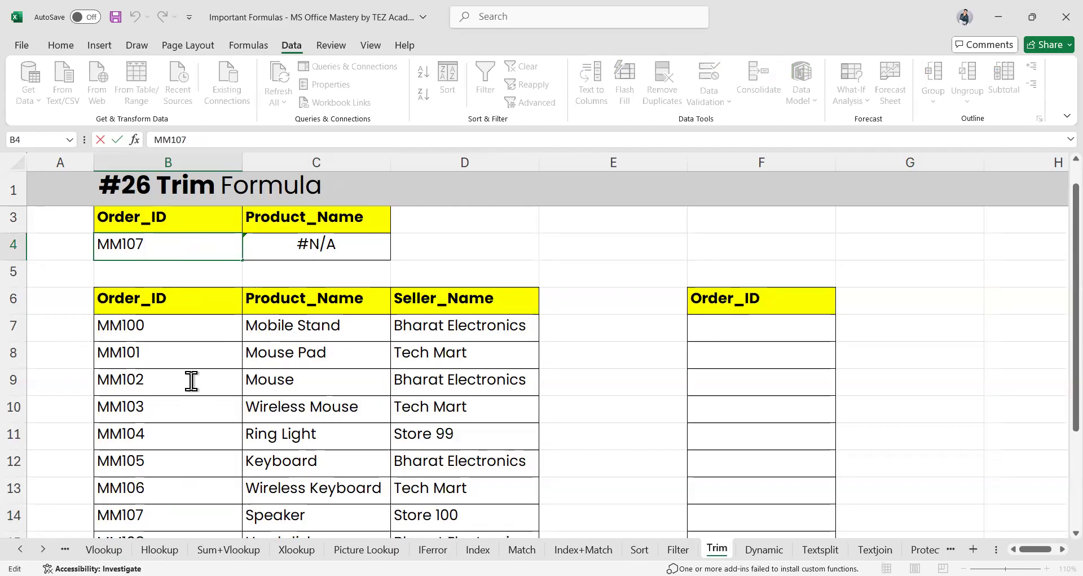
Enter =TRIM(B7:B15) in F7 to spill the trimmed Order_IDs
click(728, 329)
text(=)
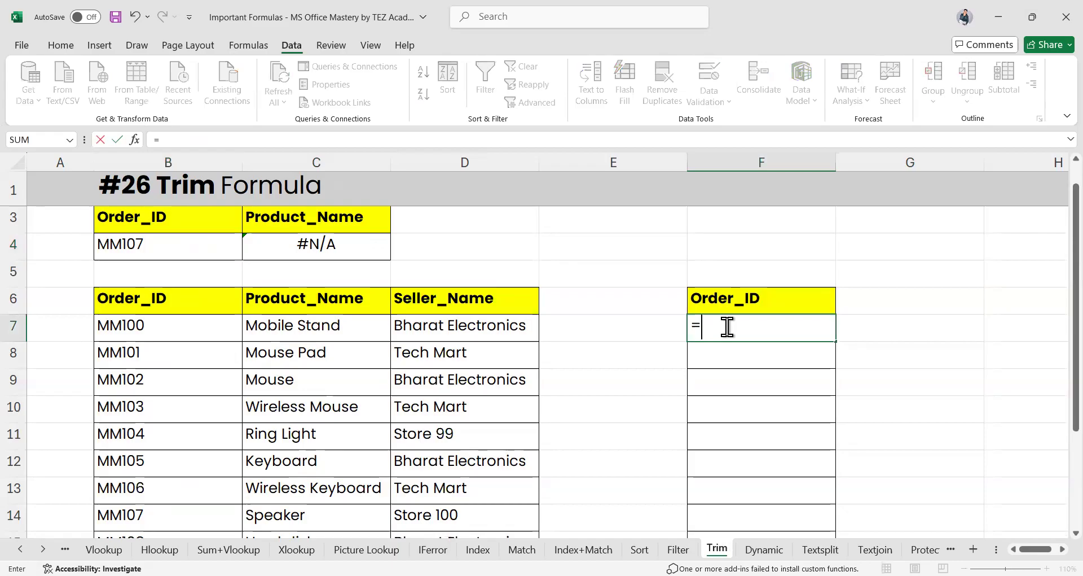
text(tri)
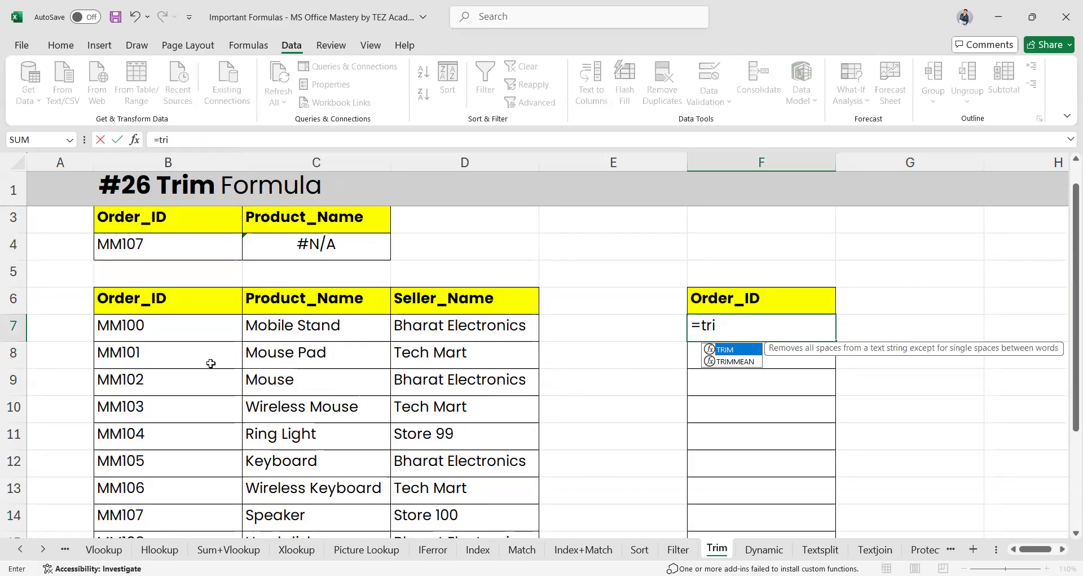
key(Tab)
drag(149, 326, 169, 361)
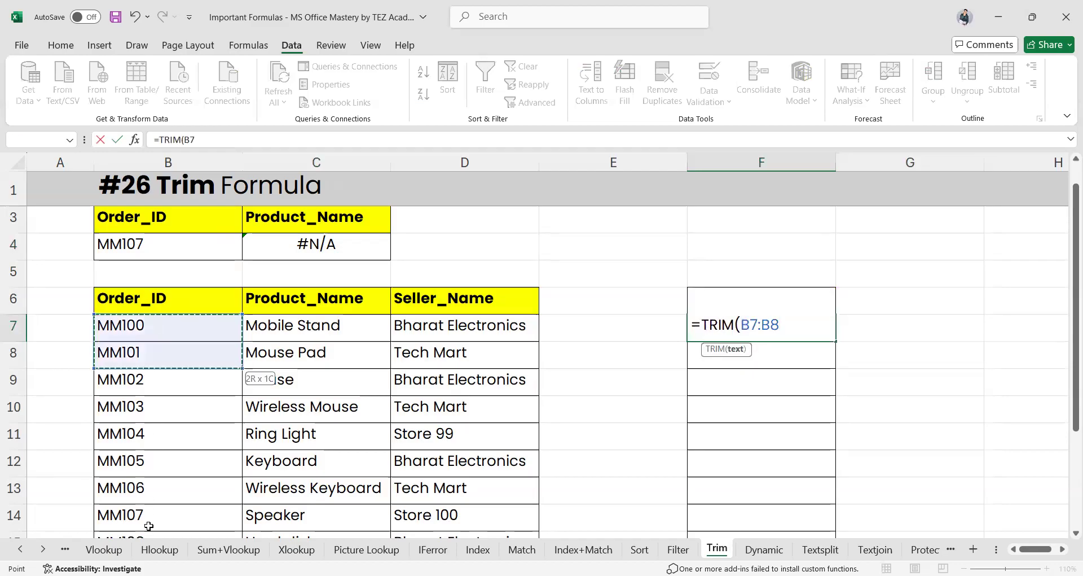
scroll(168, 489, down, 1)
shift+click(168, 489)
key(Return)
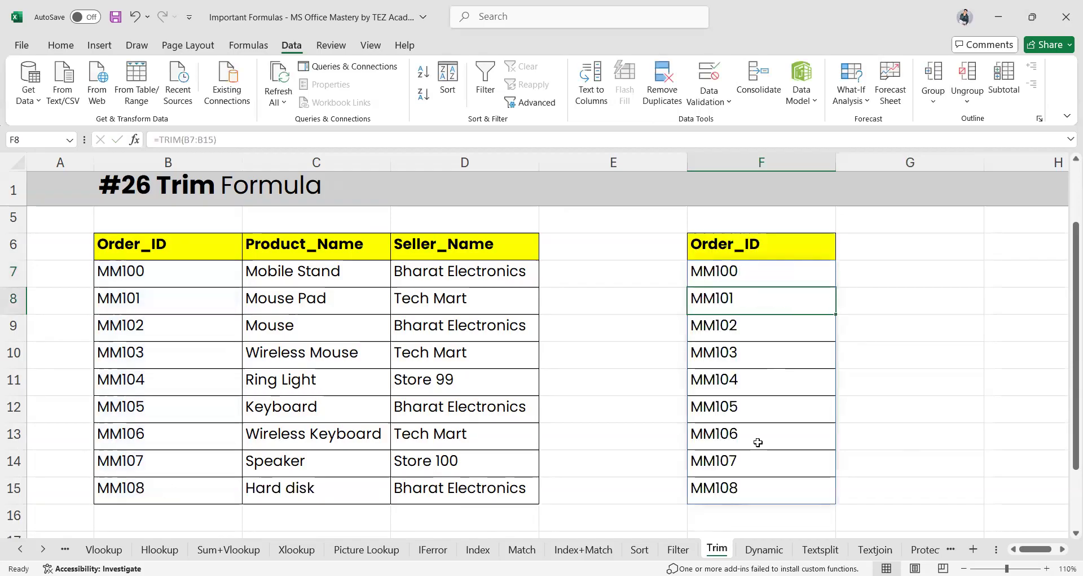
Check the trimmed MM107 and C4's #N/A, then copy the trimmed list F7:F15
double_click(750, 459)
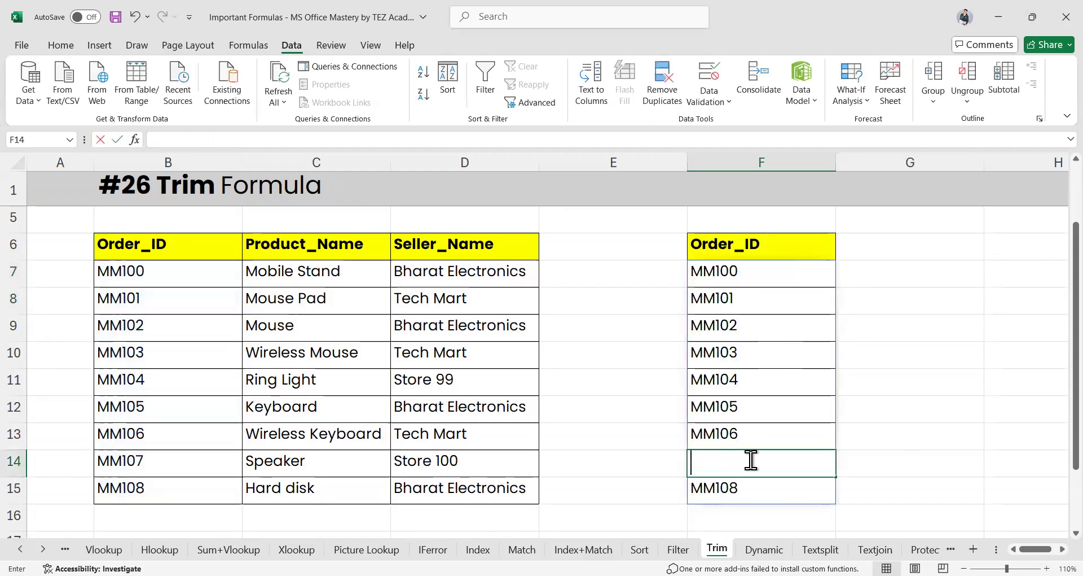
click(766, 493)
scroll(729, 457, up, 1)
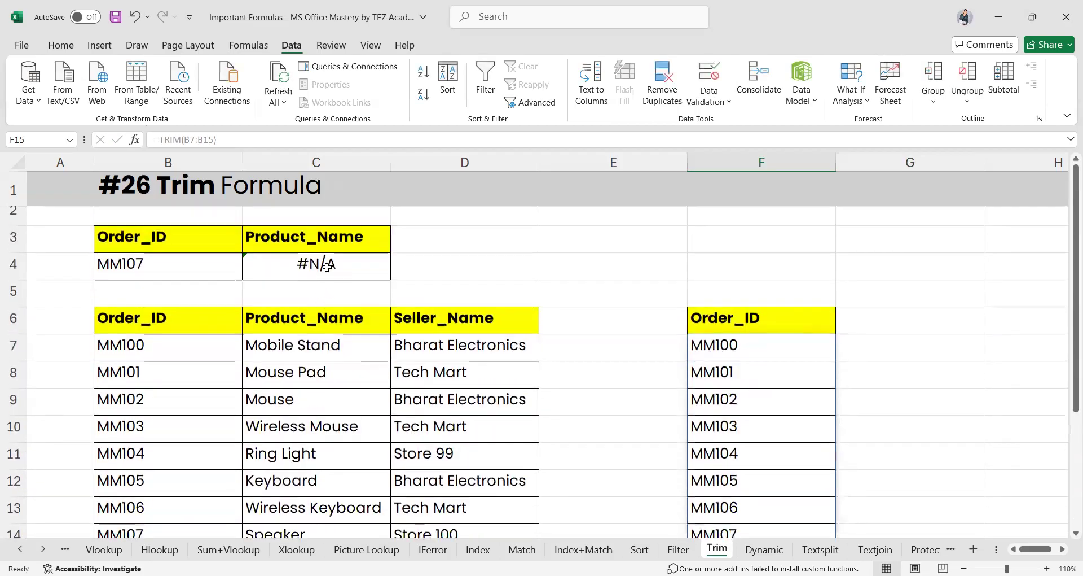
click(327, 265)
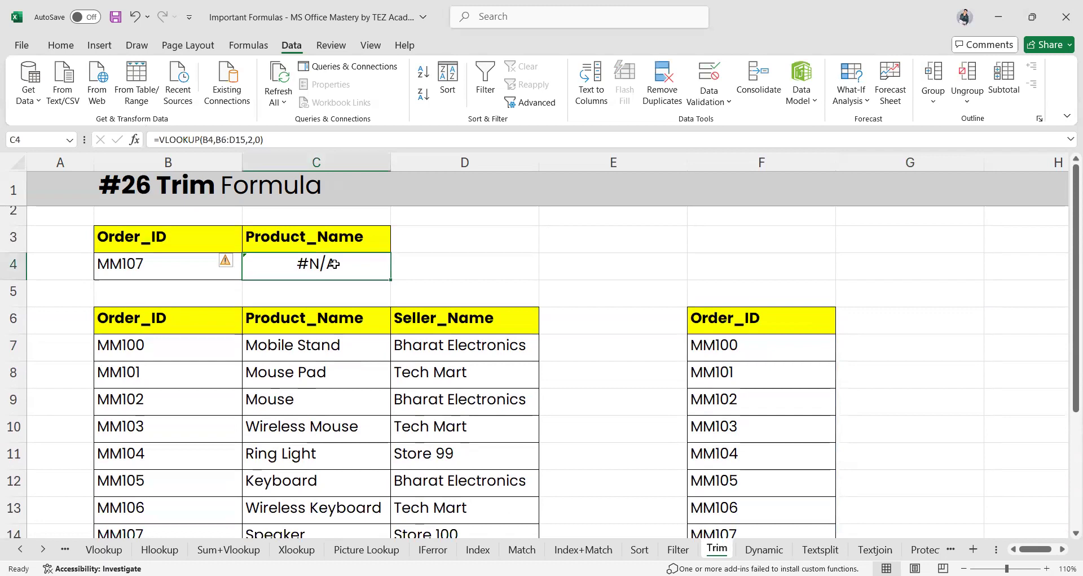
click(714, 364)
click(730, 348)
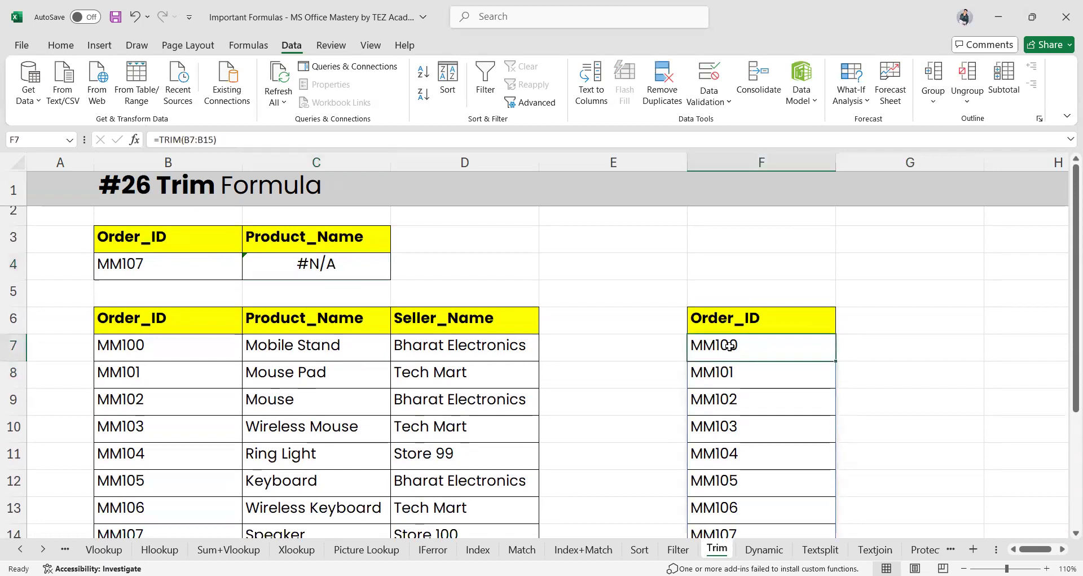
scroll(730, 347, down, 1)
scroll(729, 347, down, 1)
shift+click(735, 434)
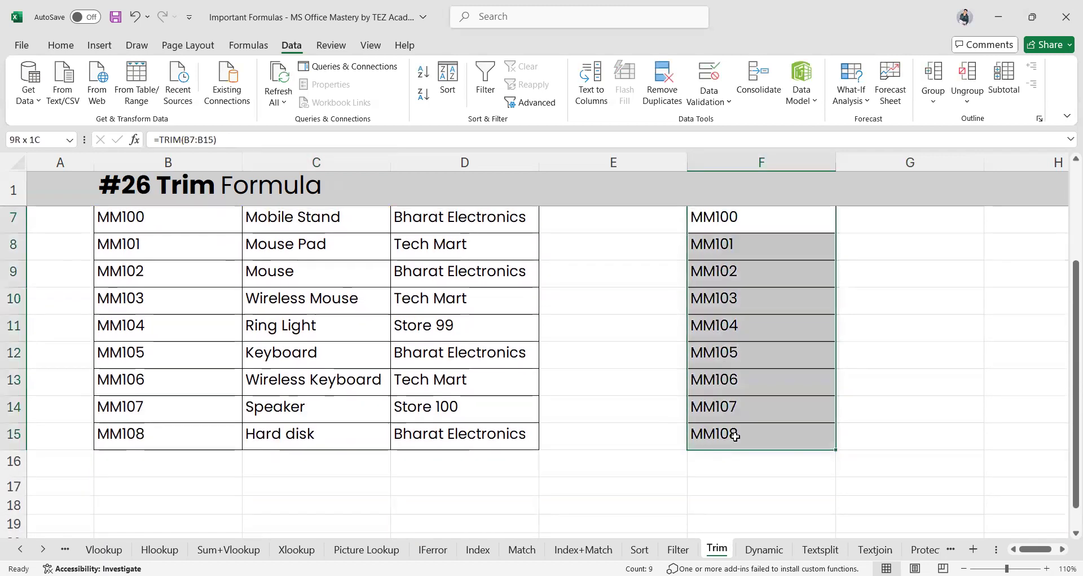
key(ctrl+c)
scroll(459, 375, up, 3)
Paste the trimmed IDs into B7 as values only via Paste Special
click(159, 302)
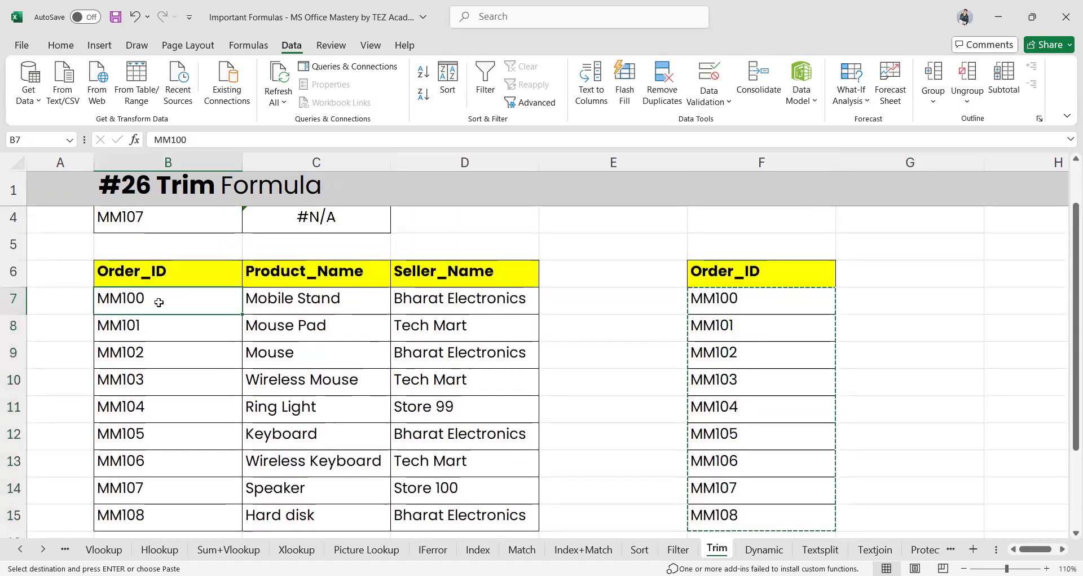
right_click(160, 302)
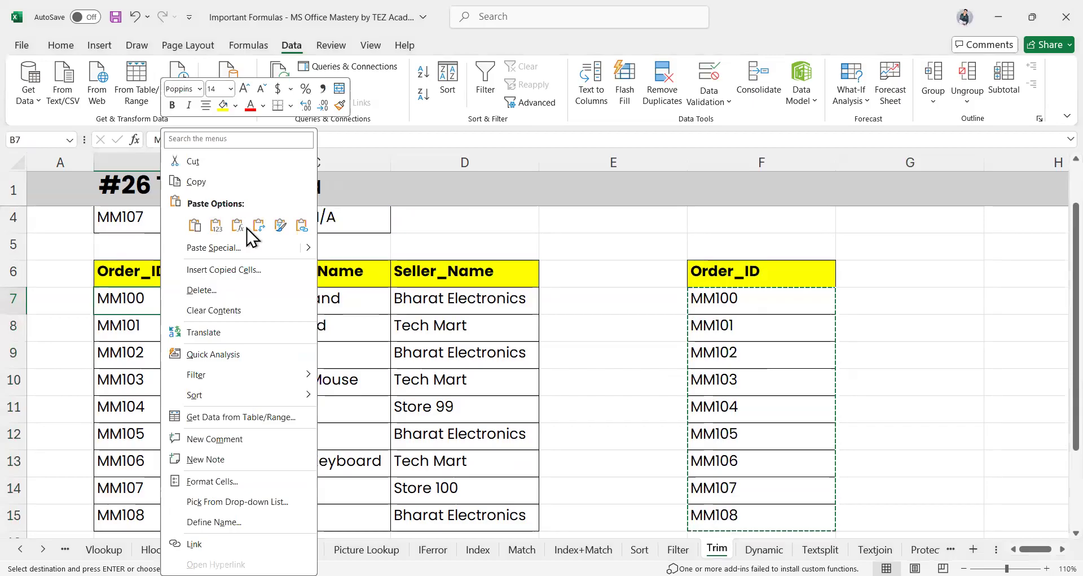
click(263, 258)
click(125, 221)
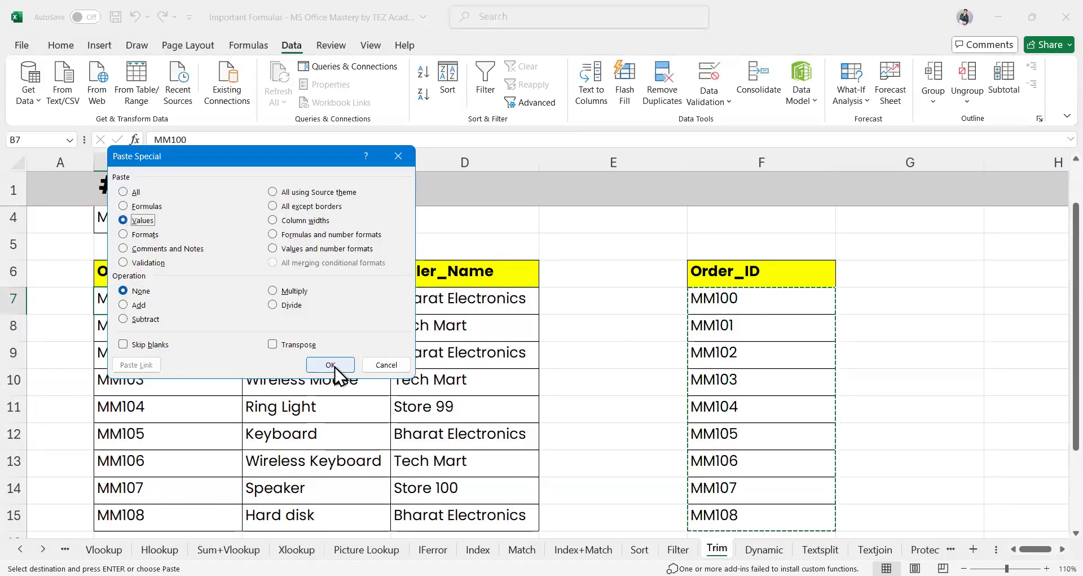
click(331, 365)
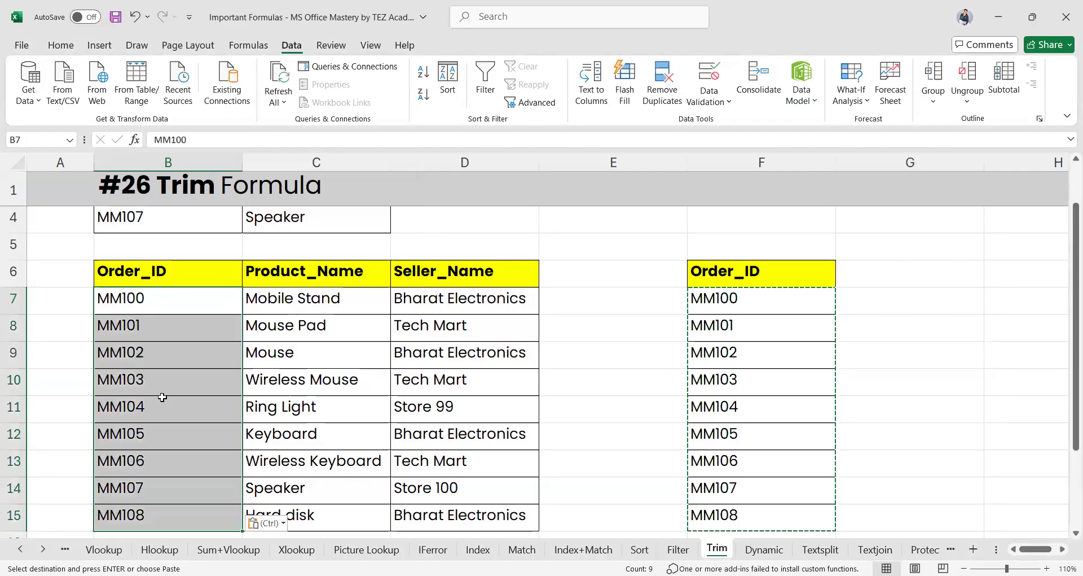
Verify MM107 in B14 has no trailing spaces and C4 now shows Speaker
click(168, 485)
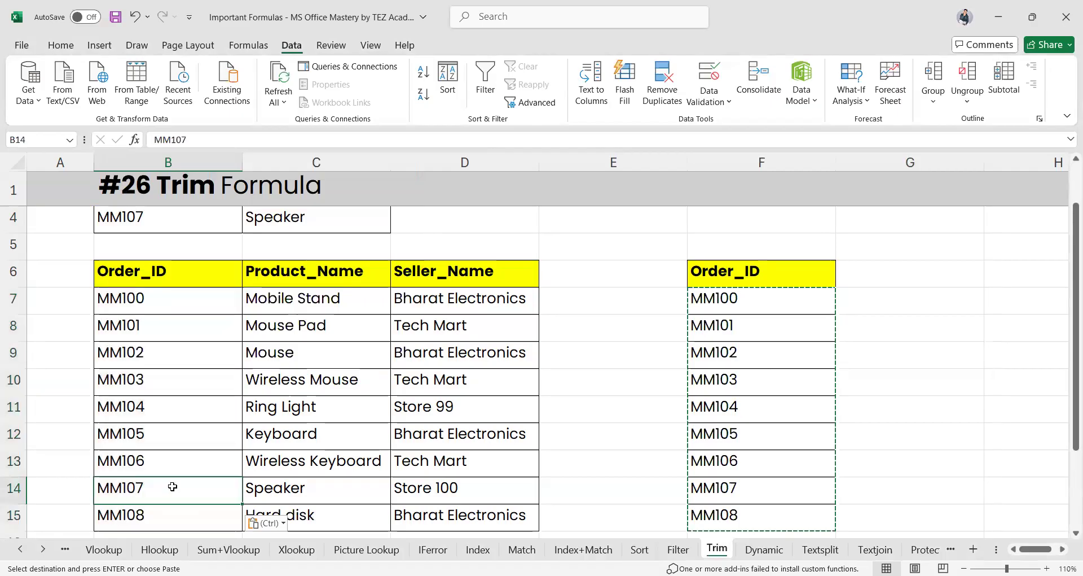
double_click(172, 486)
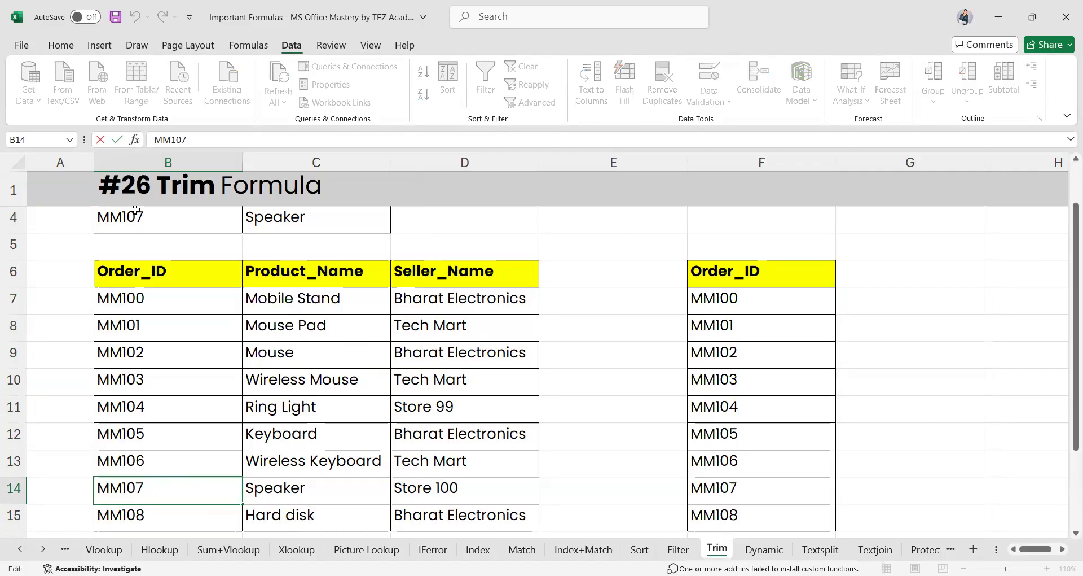
click(299, 220)
scroll(418, 363, down, 3)
scroll(419, 362, up, 4)
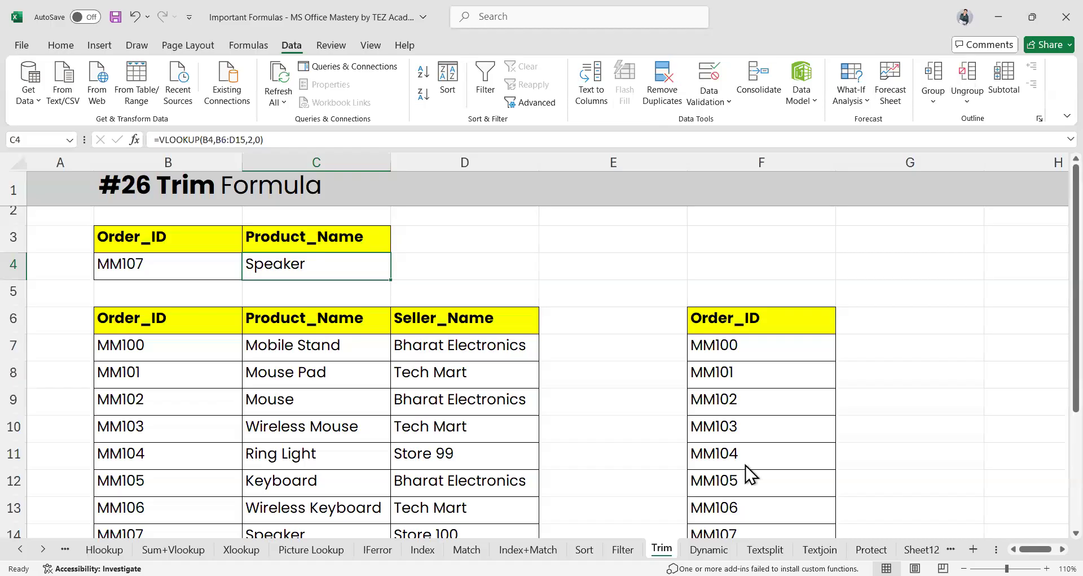
On the Dynamic sheet, convert the order table back to a normal range
click(706, 575)
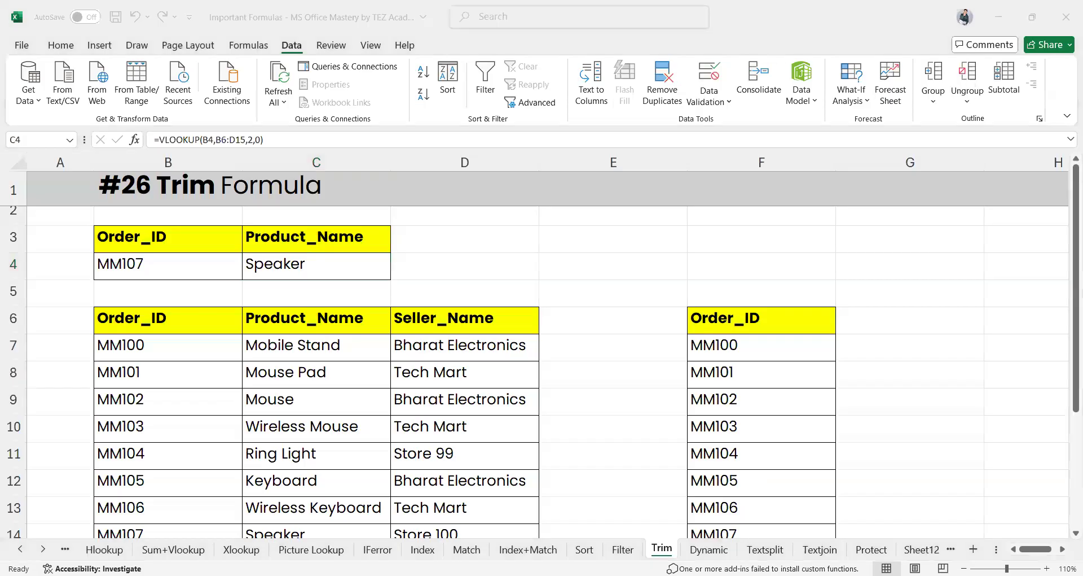
click(709, 550)
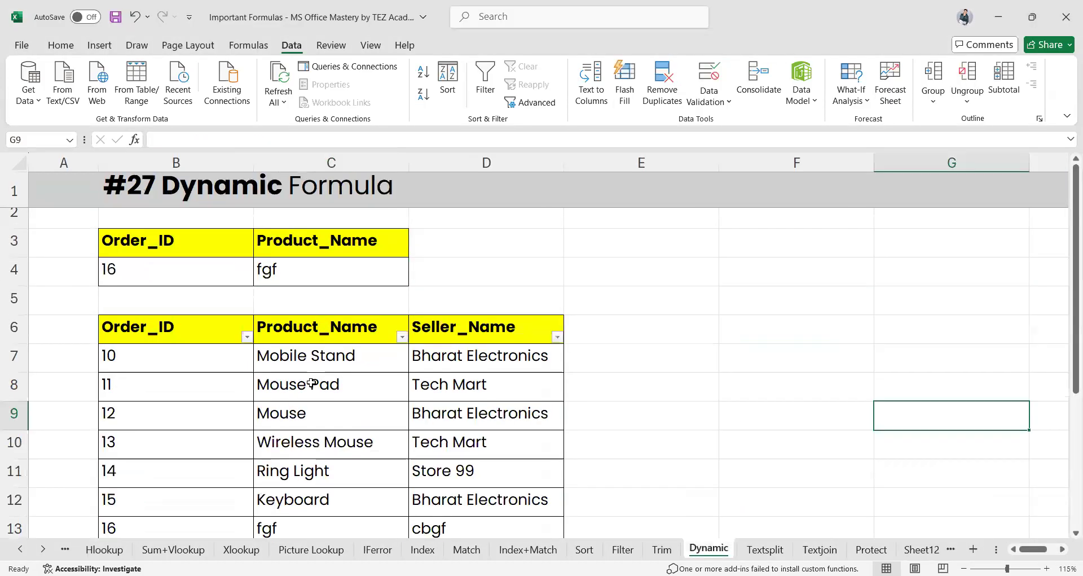
scroll(312, 384, down, 1)
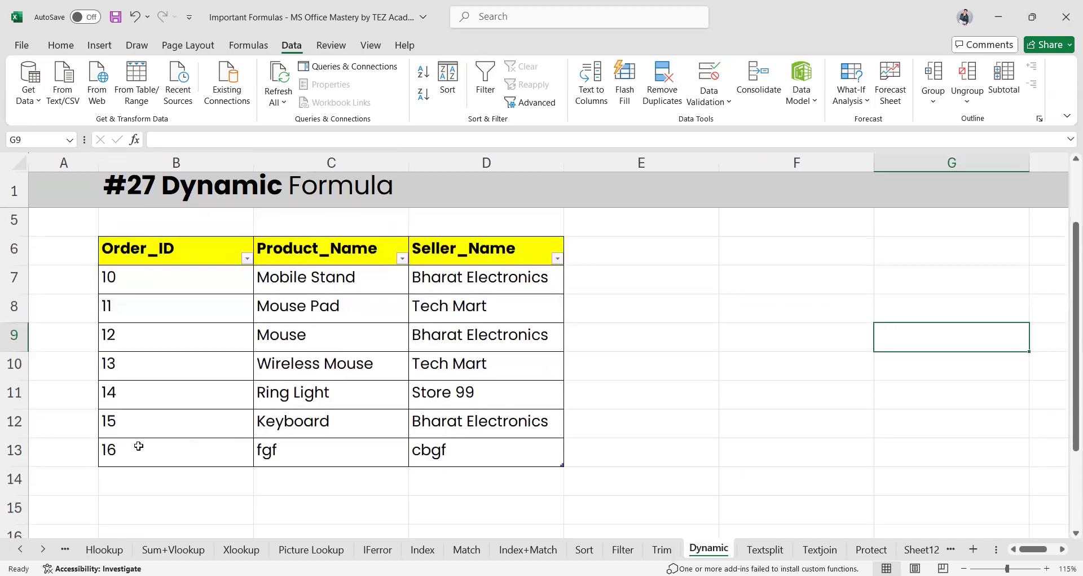
click(170, 255)
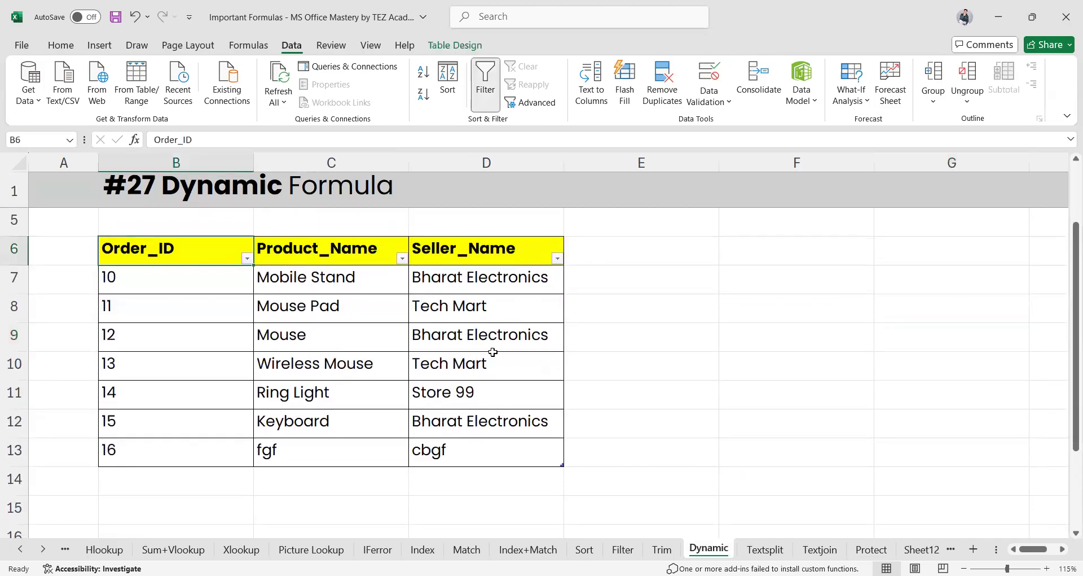
key(ctrl+a)
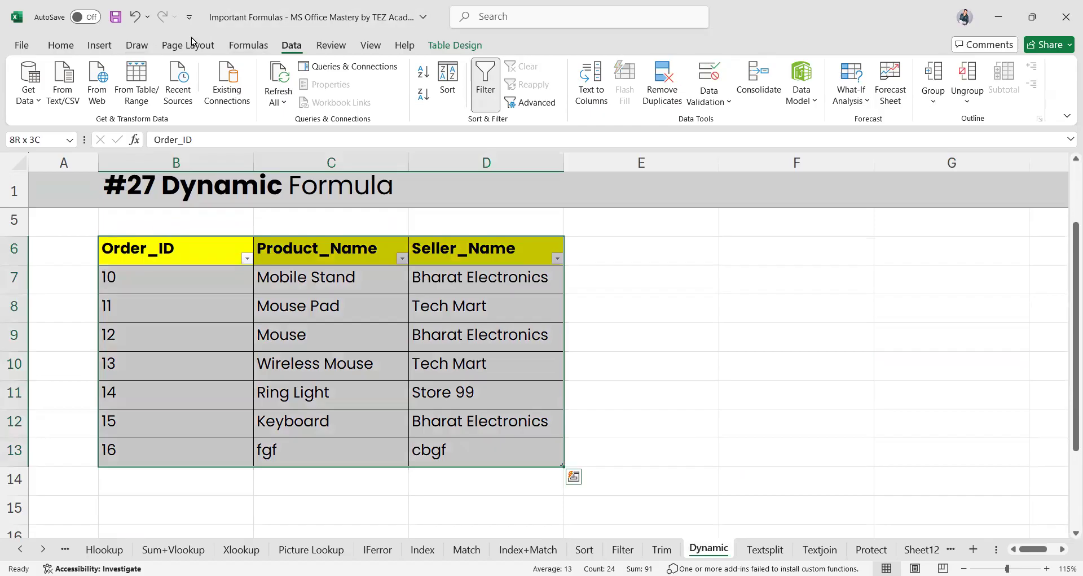
click(438, 45)
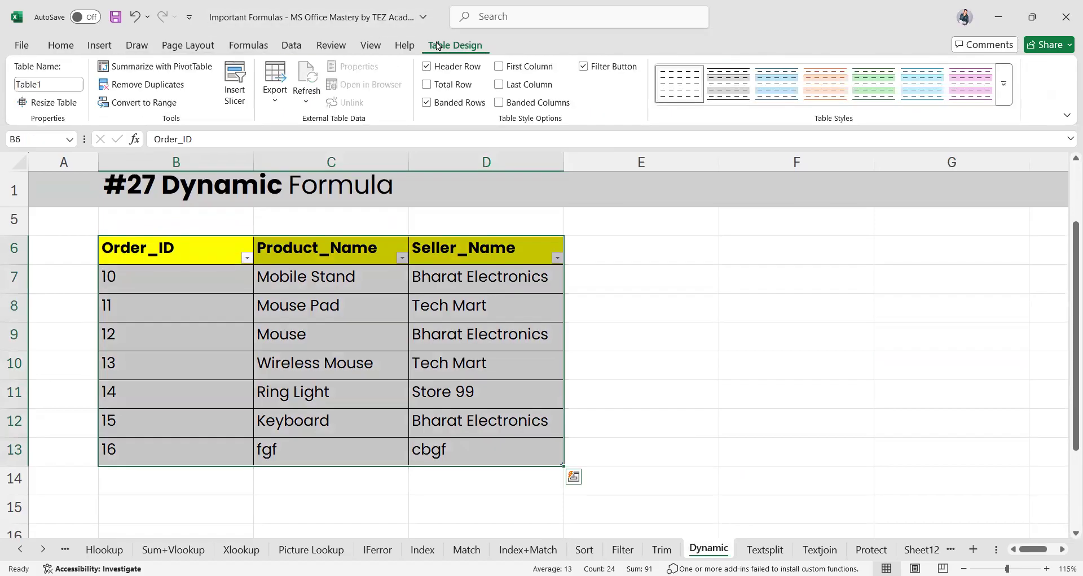
click(157, 106)
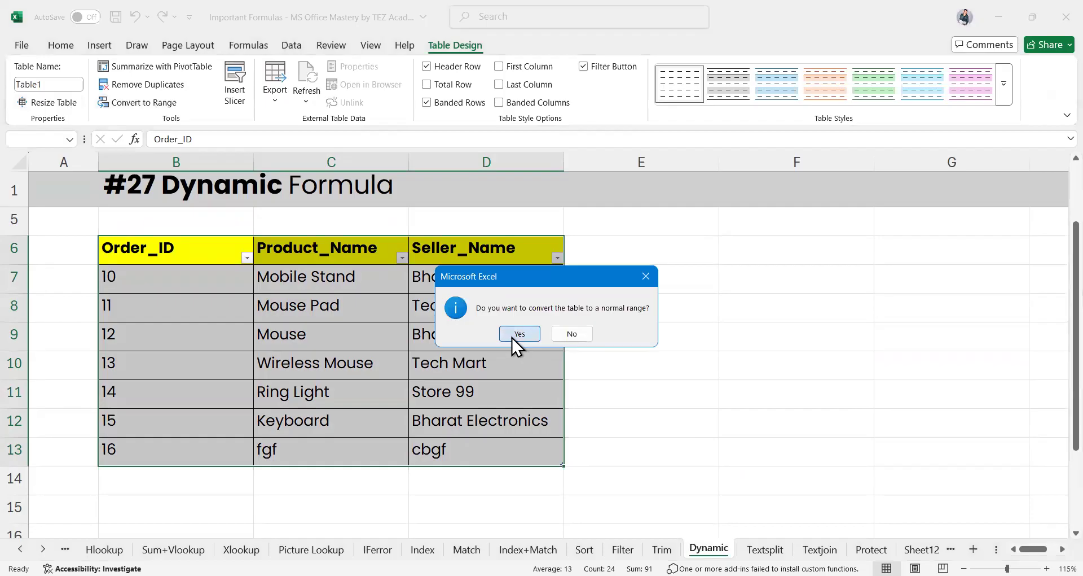
click(518, 333)
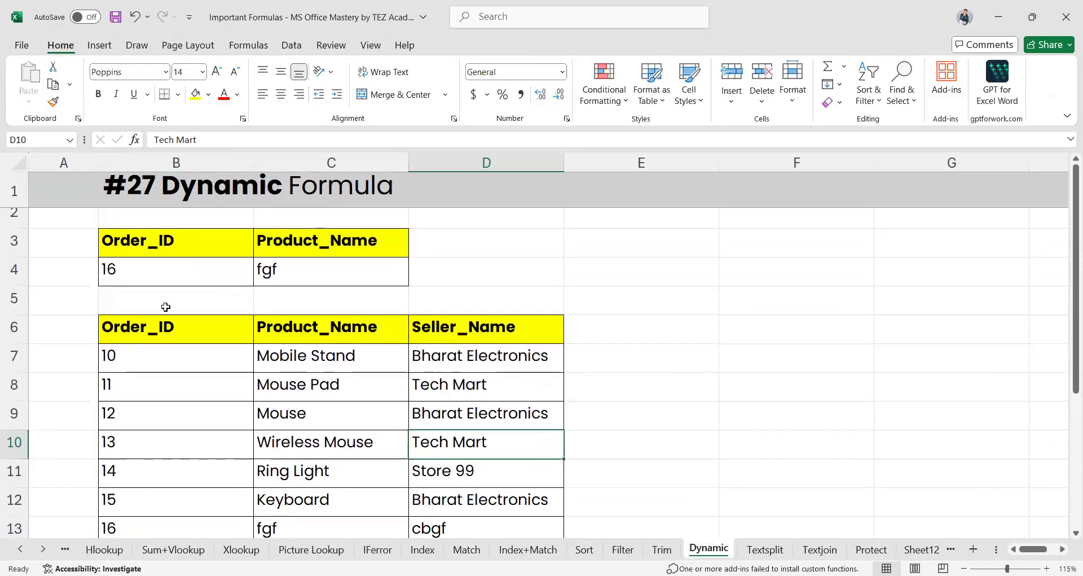
Type 16 in B4 and clear the VLOOKUP formula from C4
click(175, 275)
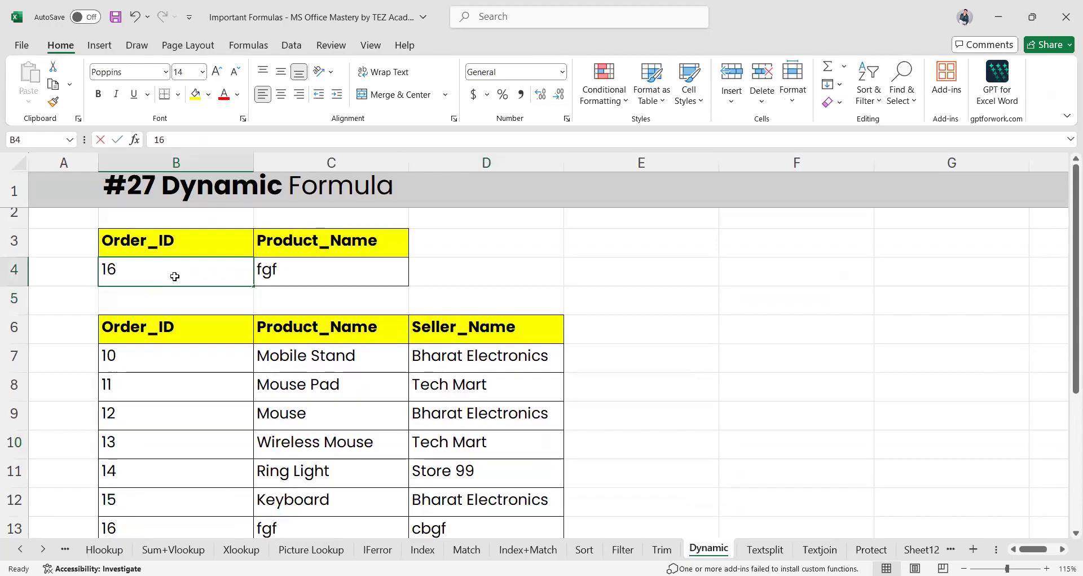
text(16)
click(285, 273)
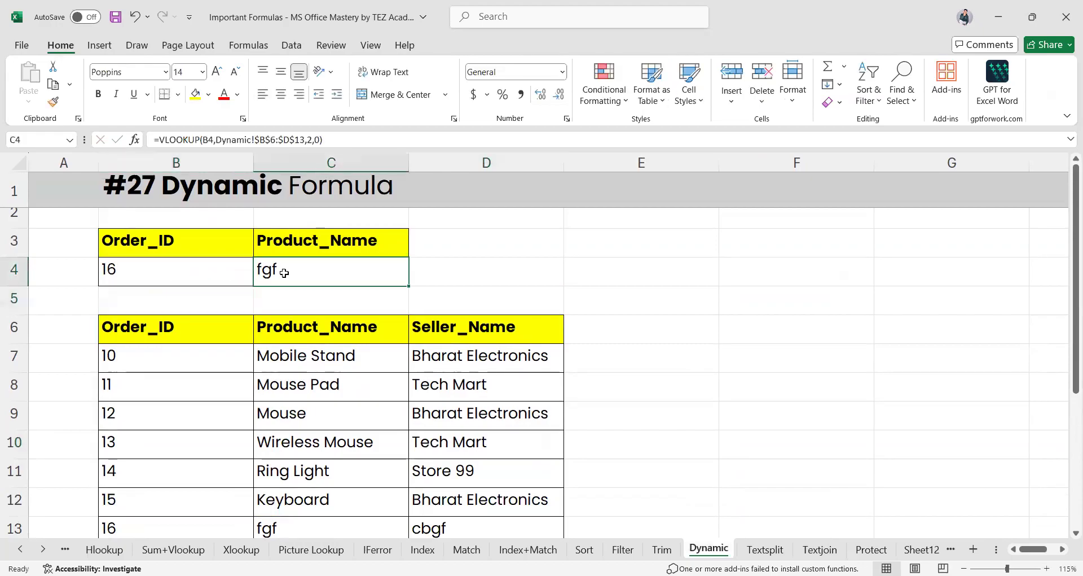
double_click(285, 273)
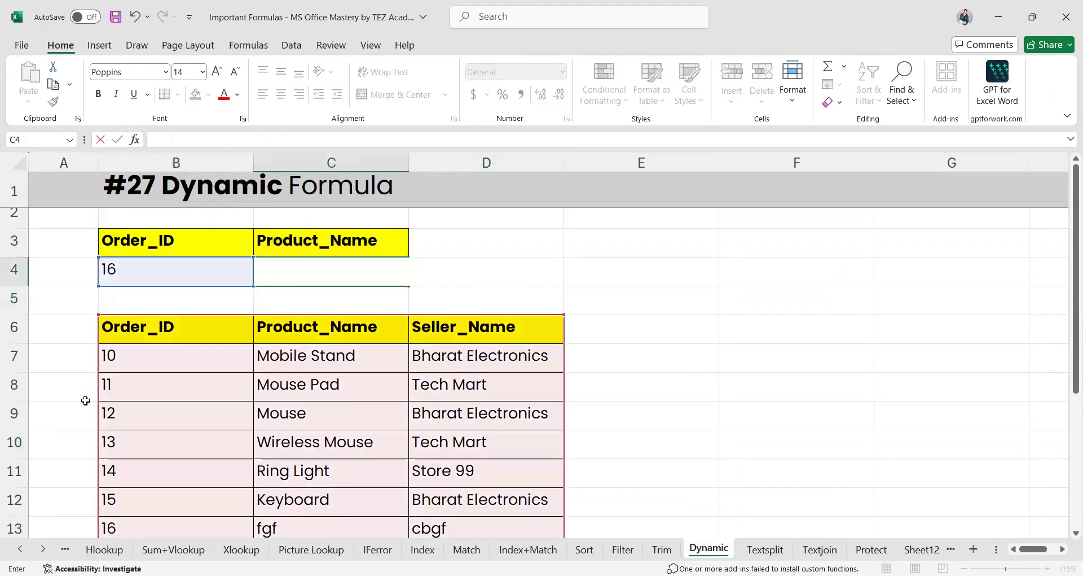
scroll(85, 401, down, 1)
key(Return)
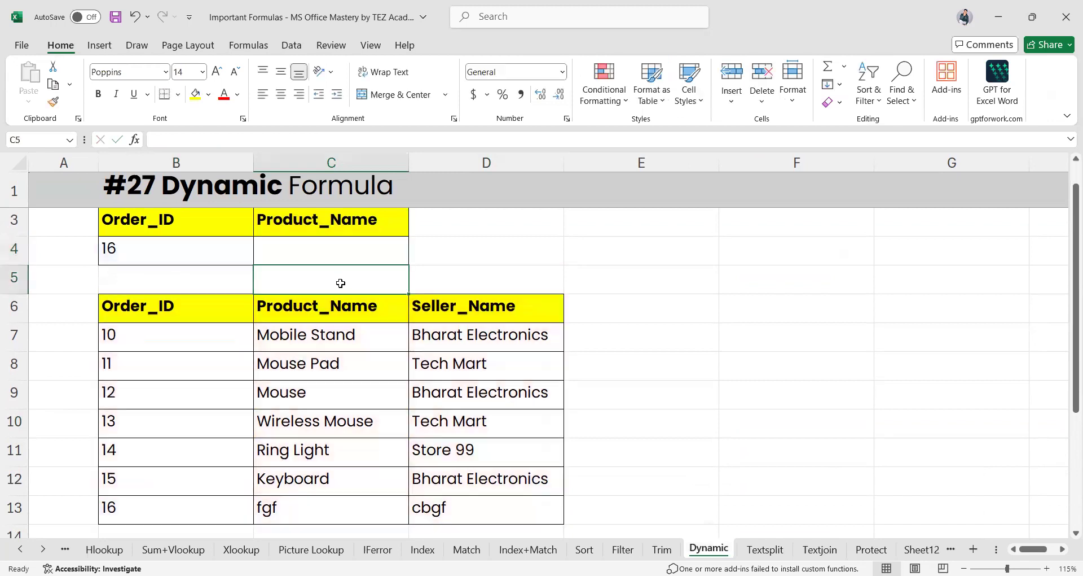
Change the lookup Order_ID in B4 to 15
click(200, 250)
text(15)
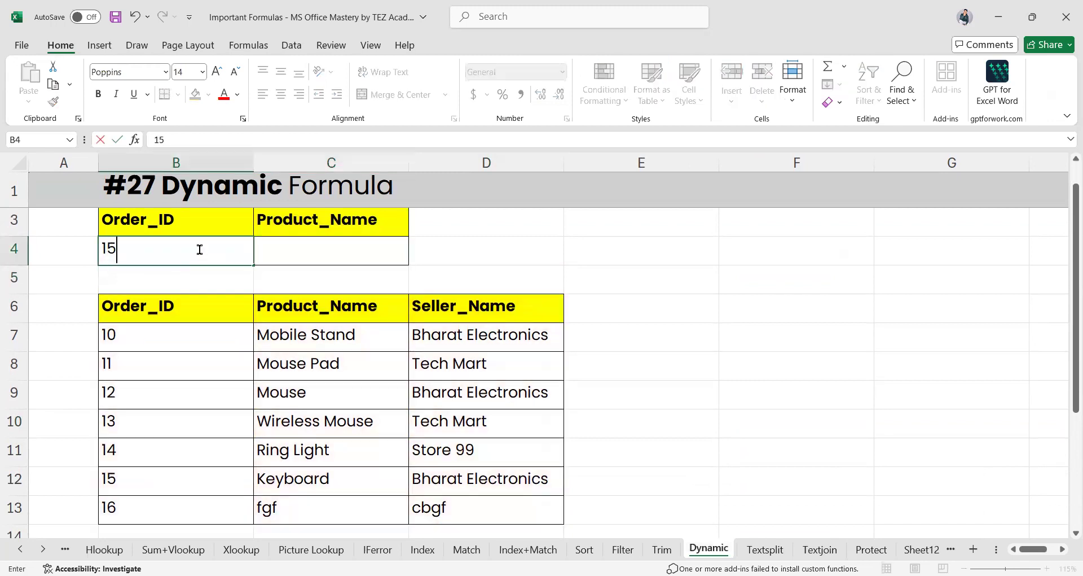
key(Return)
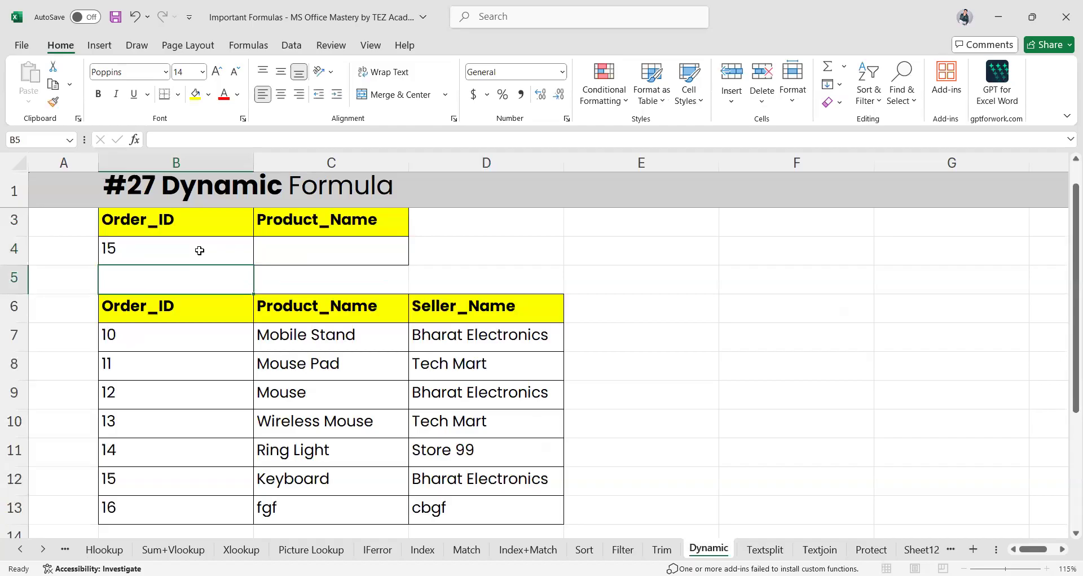
Enter =VLOOKUP(B4,B6:D13,2,0) in C4 so it returns Keyboard
click(294, 249)
text(=)
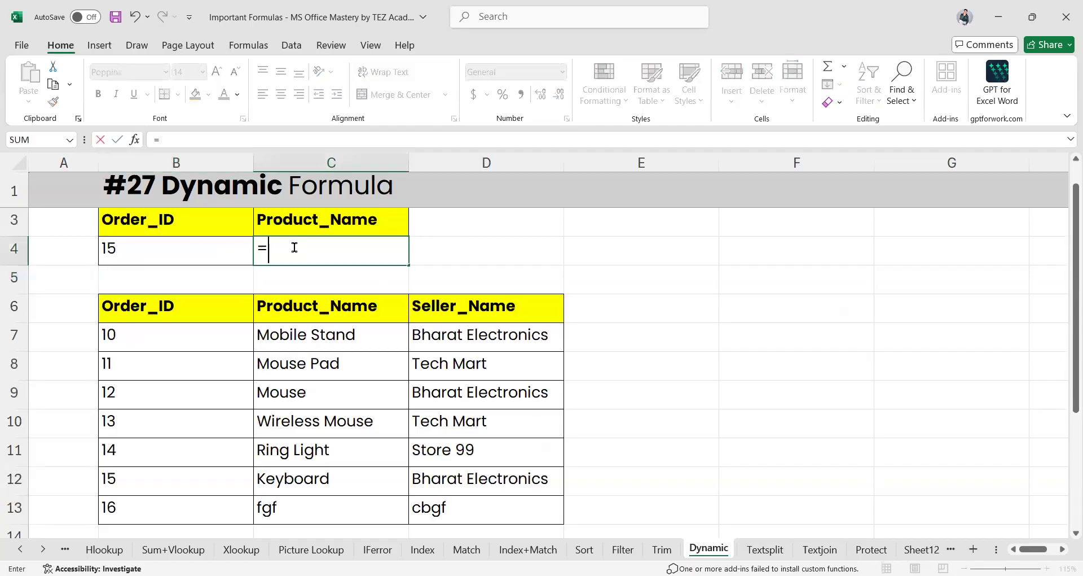
text(vl)
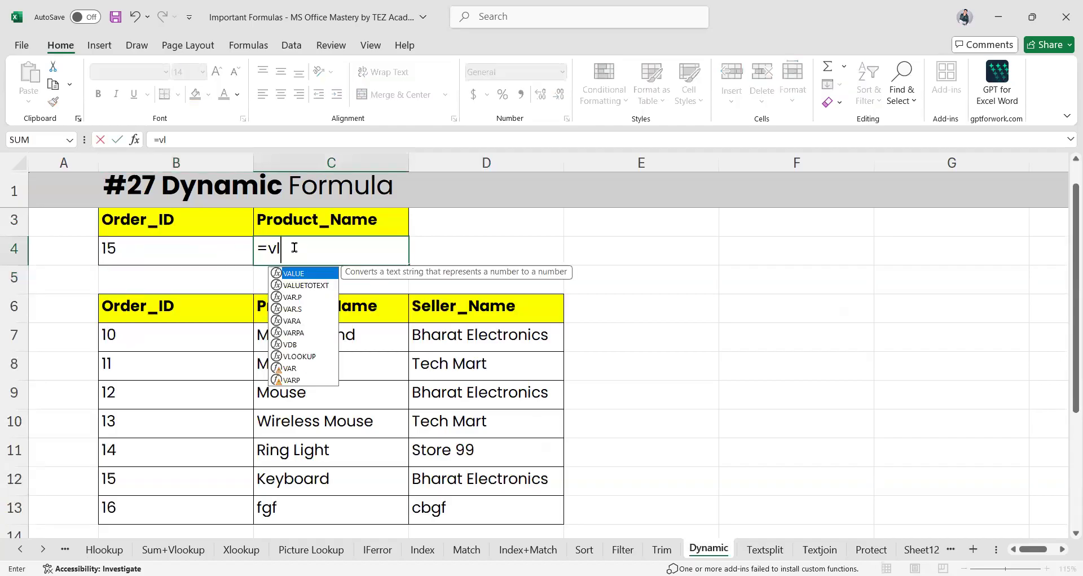
text(oo)
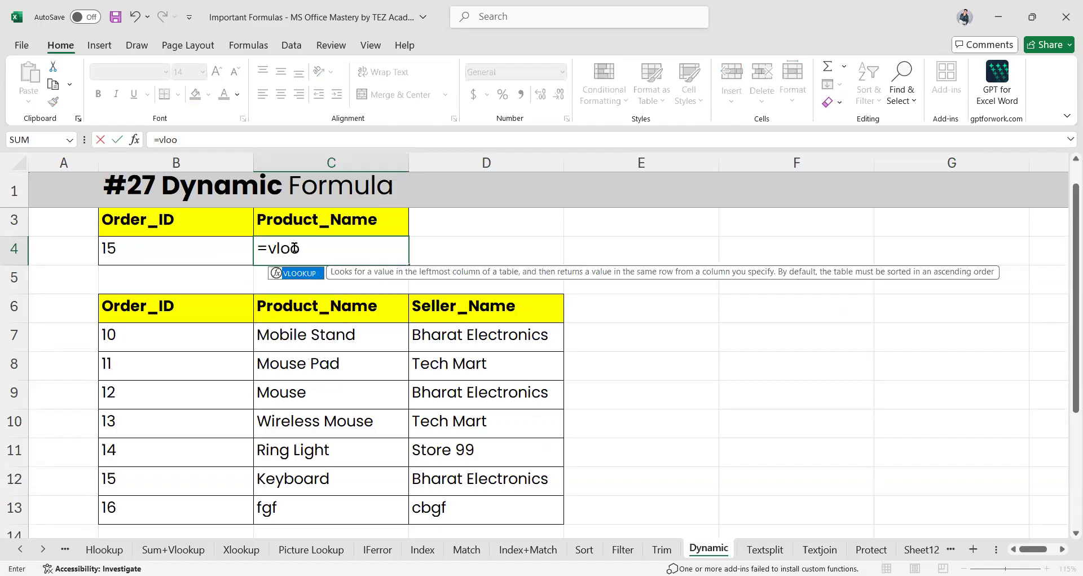
key(Tab)
click(167, 249)
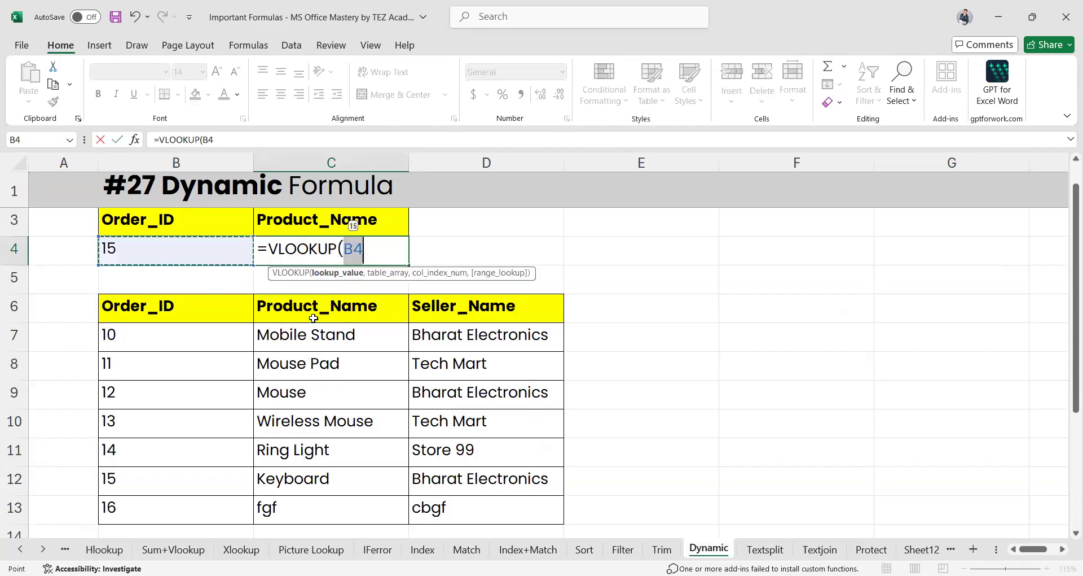
text(,)
drag(170, 308, 169, 337)
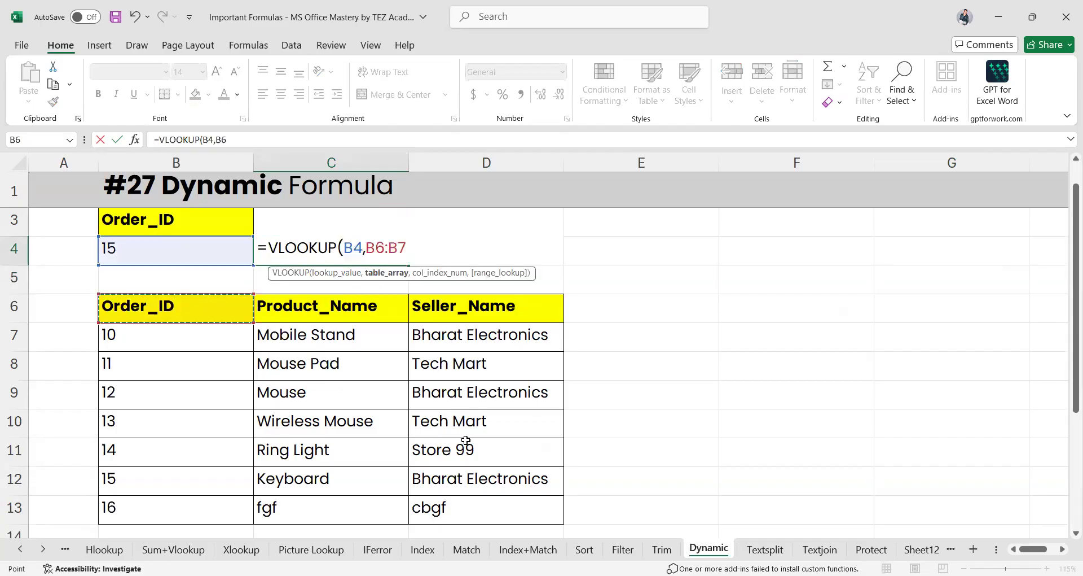
drag(465, 513, 465, 513)
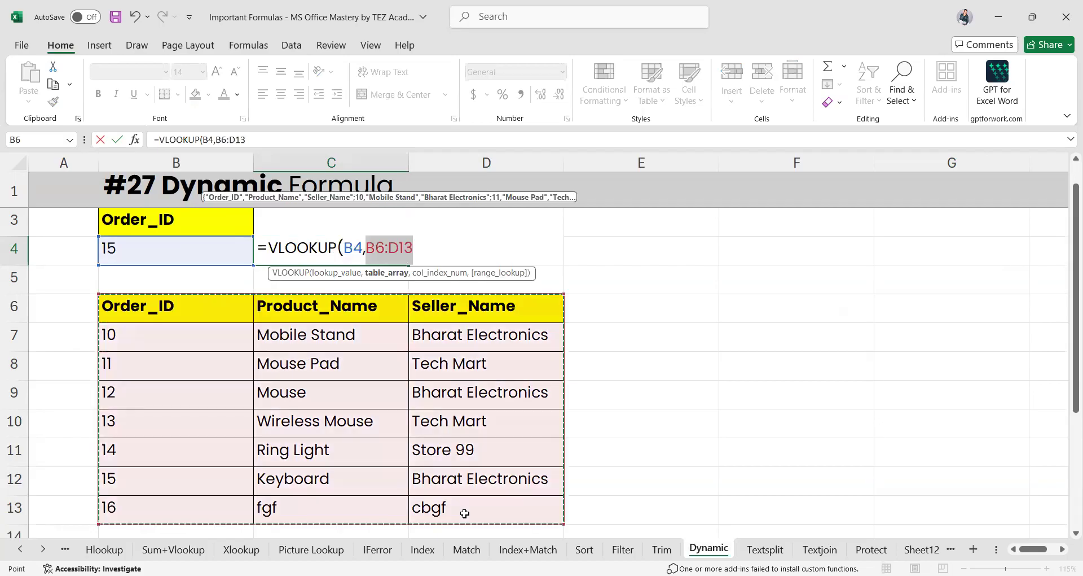
scroll(564, 476, up, 1)
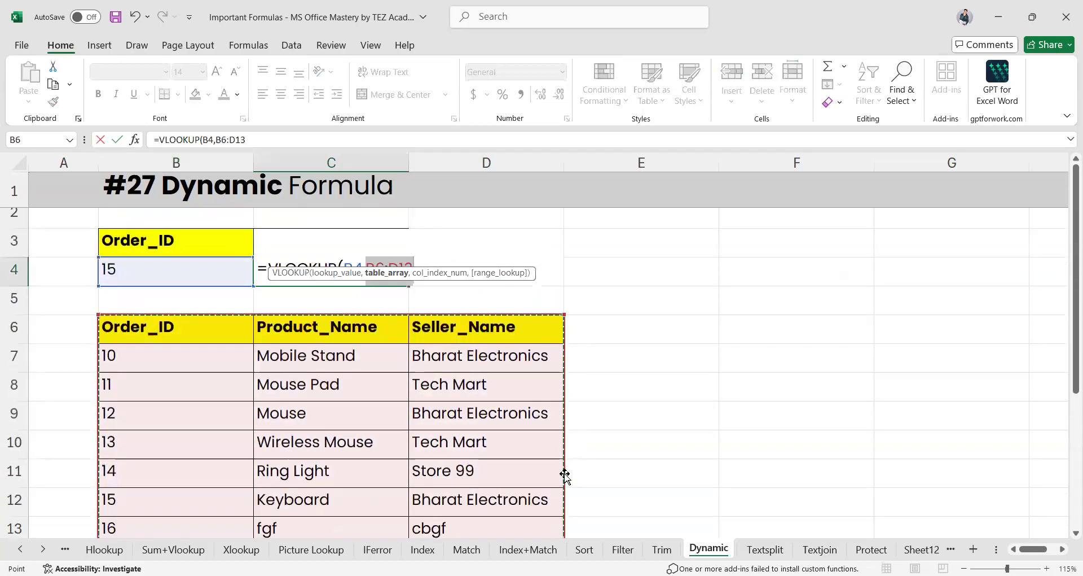
text(,2)
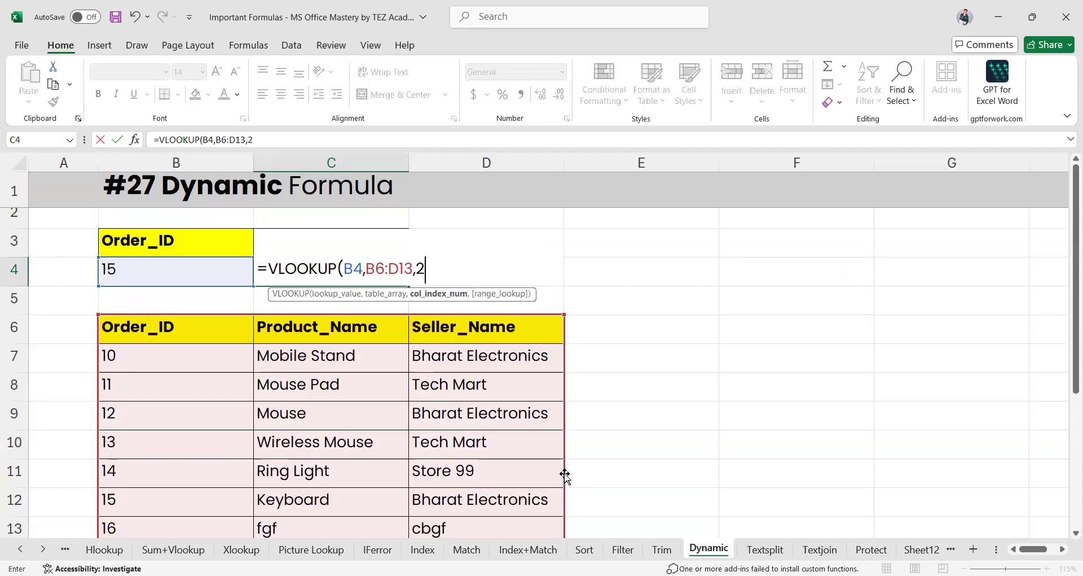
text(,0)
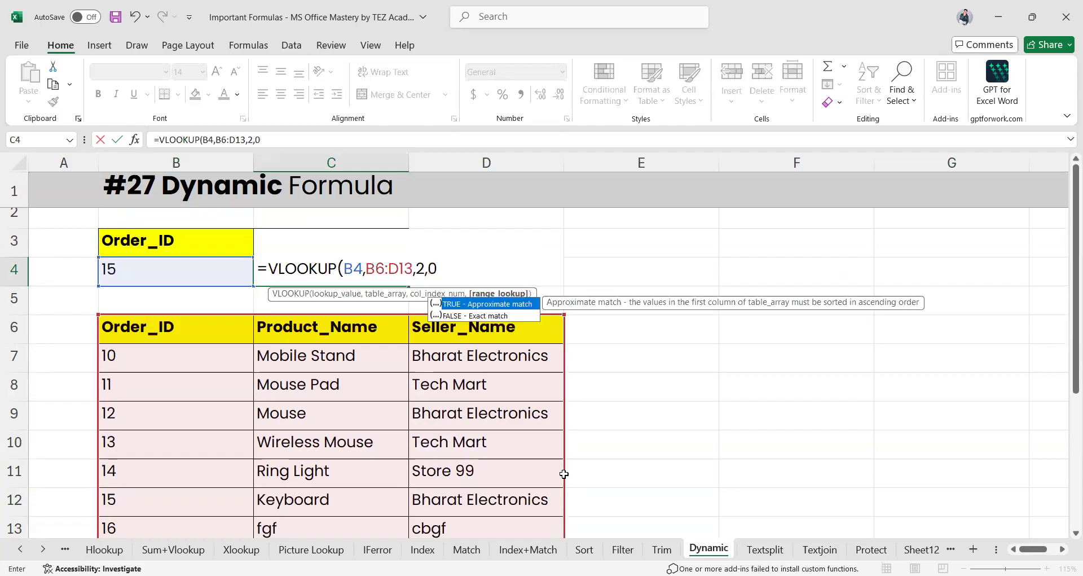
key(Return)
Add order 17 with product Wire and its seller name in row 14
click(298, 510)
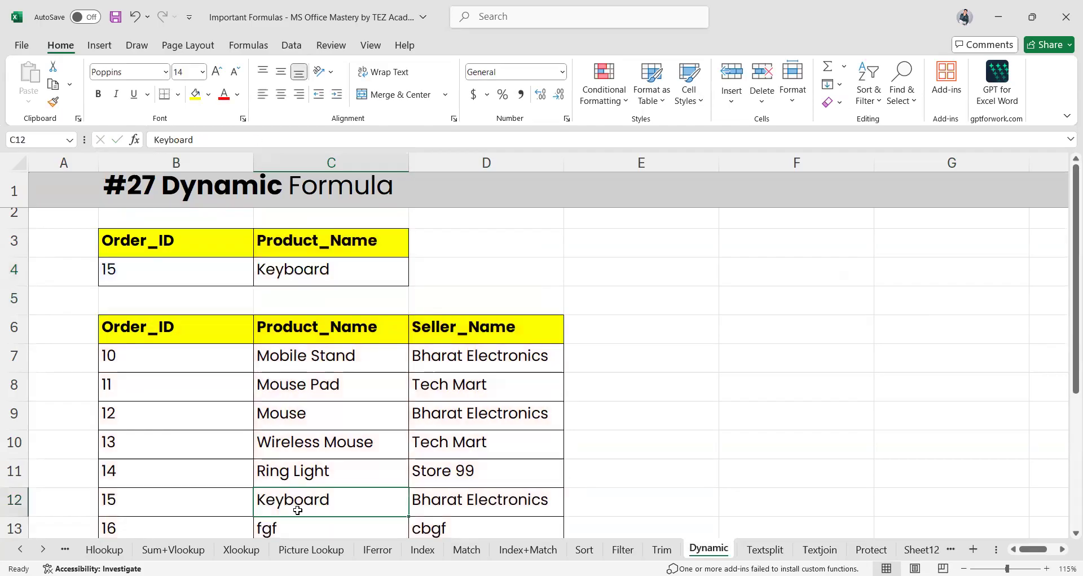
scroll(297, 509, down, 1)
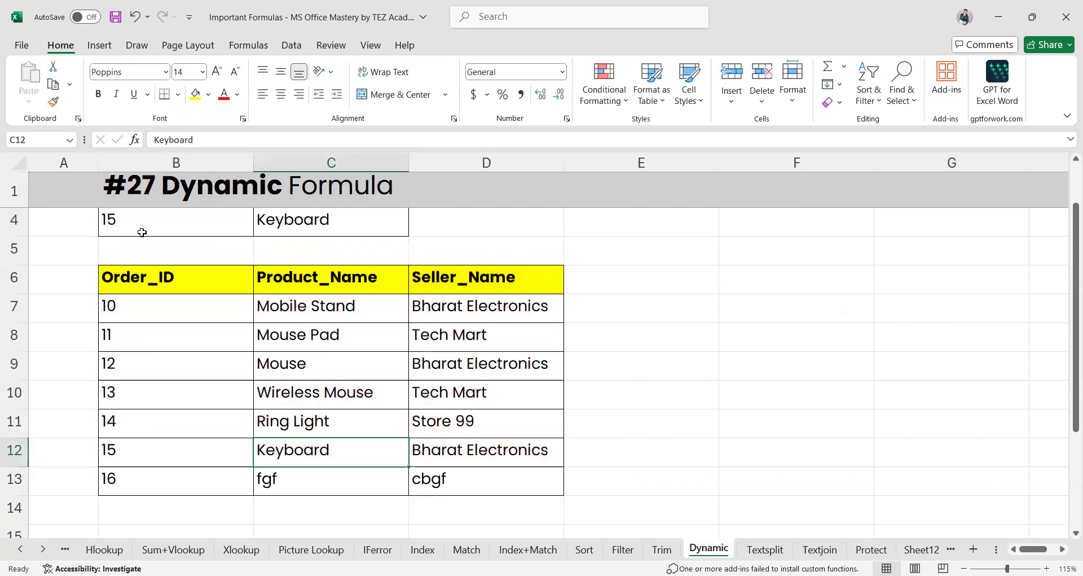
click(134, 502)
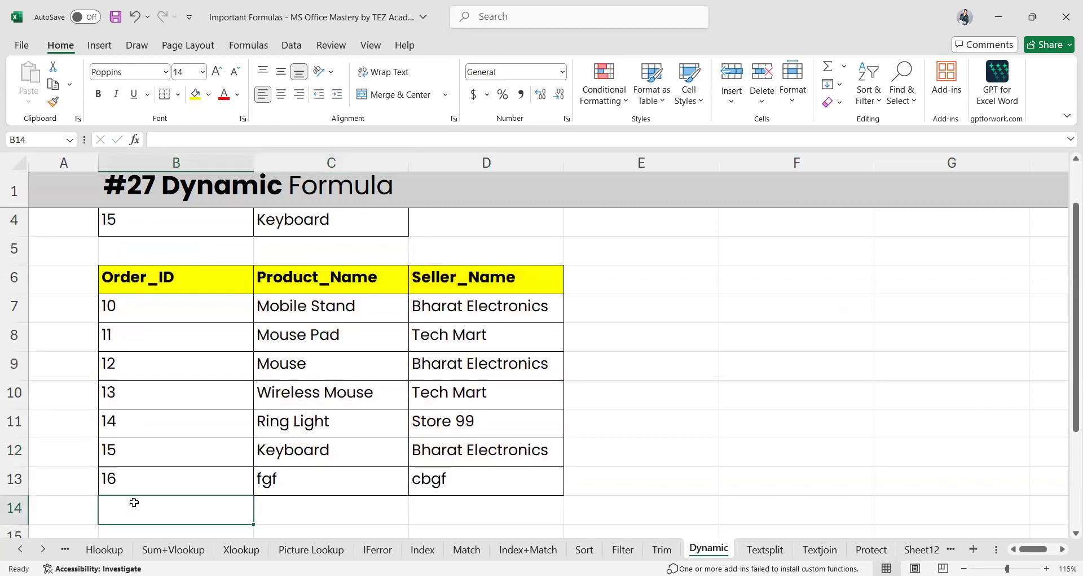
text(17)
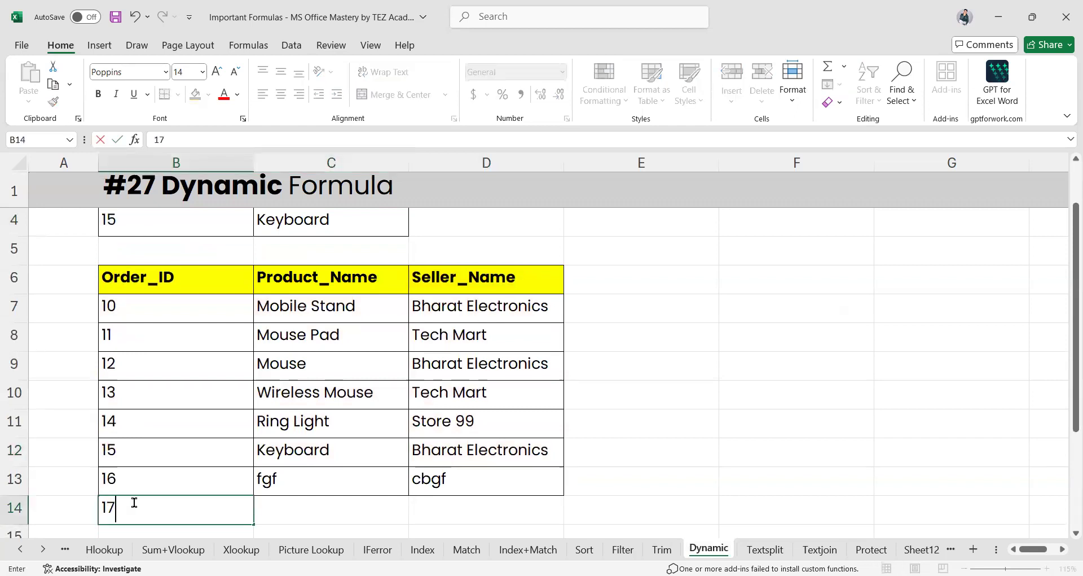
key(Tab)
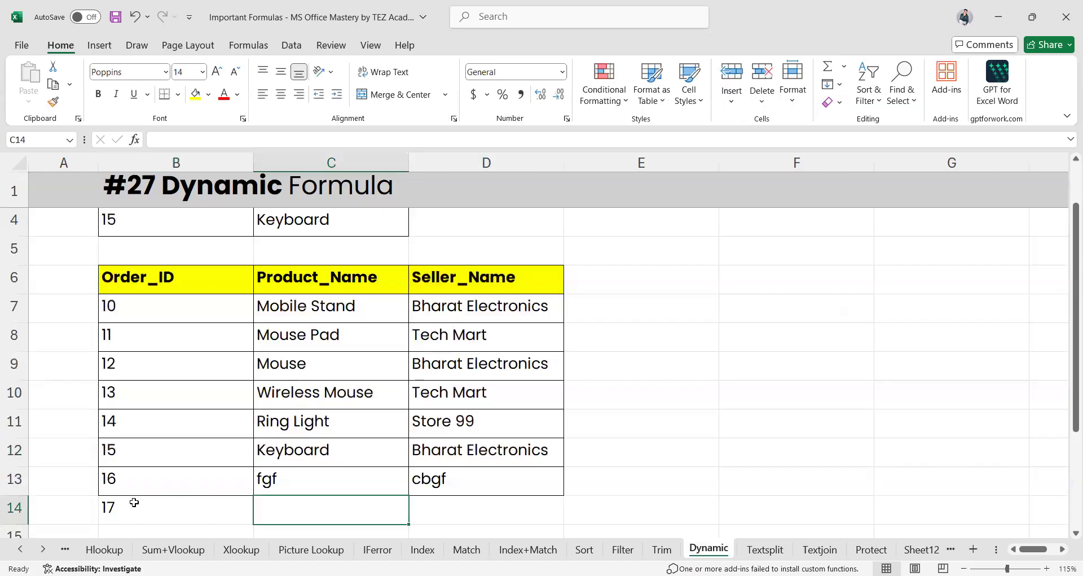
text(Wirel)
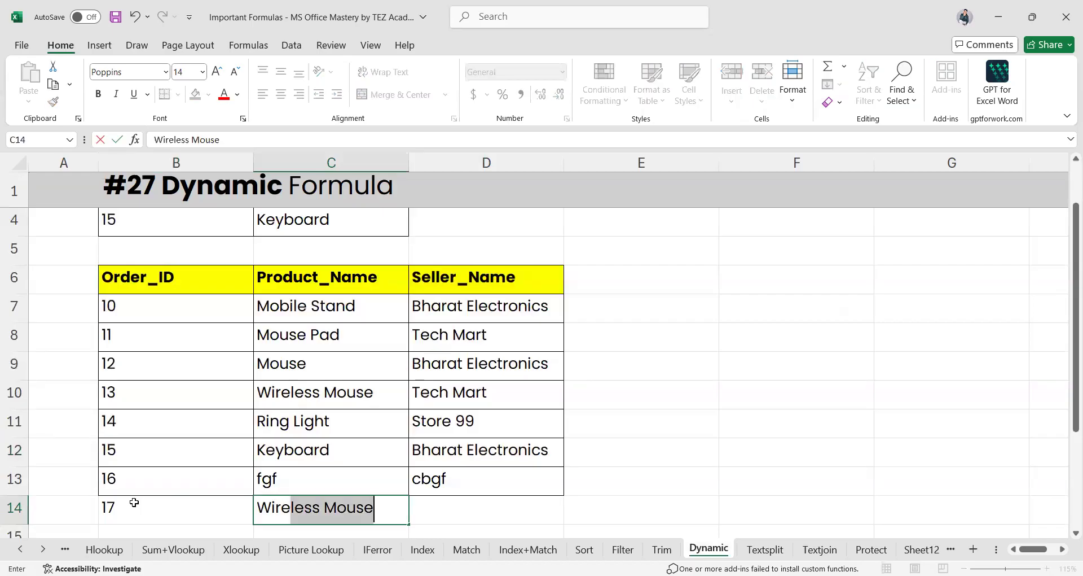
key(BackSpace)
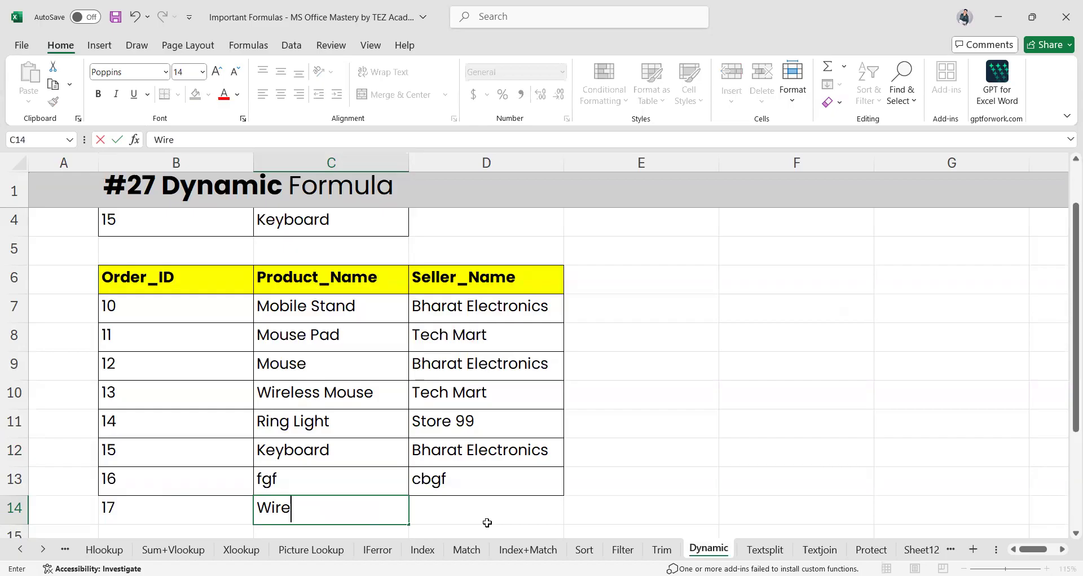
click(461, 511)
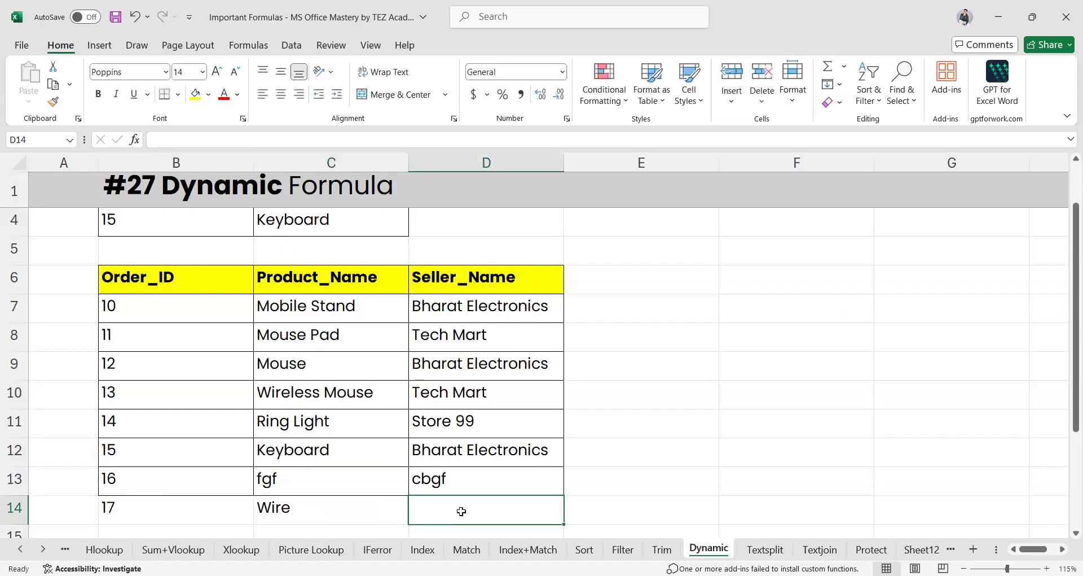
text(Aaq)
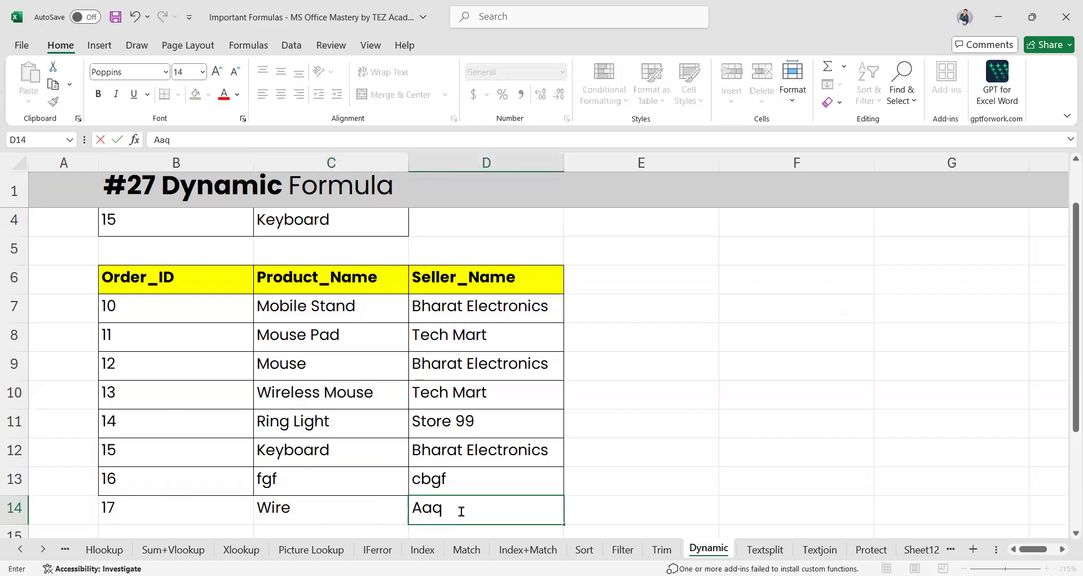
text(ib)
key(Return)
Set the lookup Order_ID in B4 to 17
scroll(196, 309, up, 2)
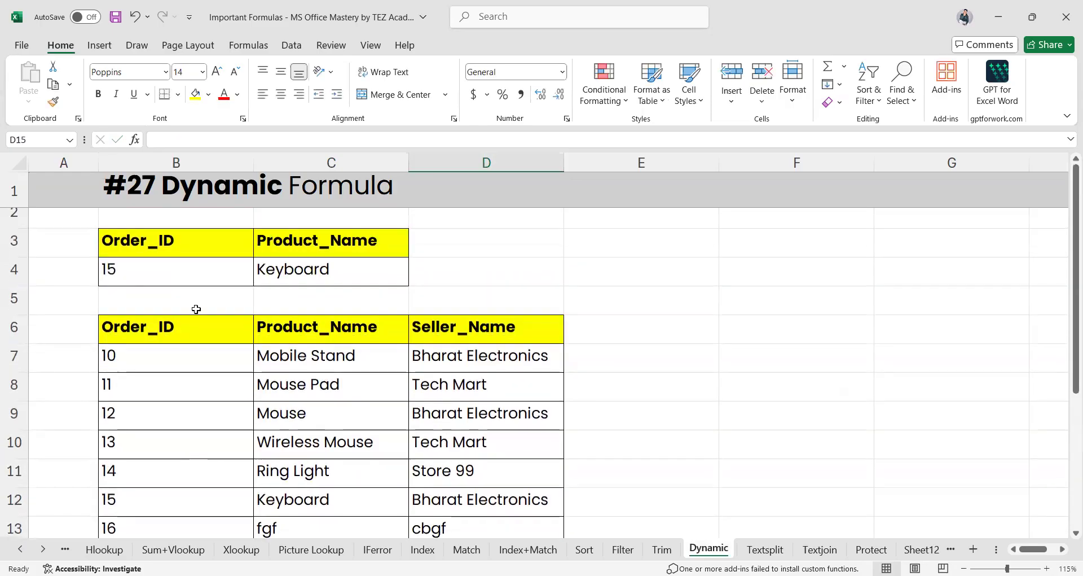
click(152, 266)
text(17)
key(ctrl+Return)
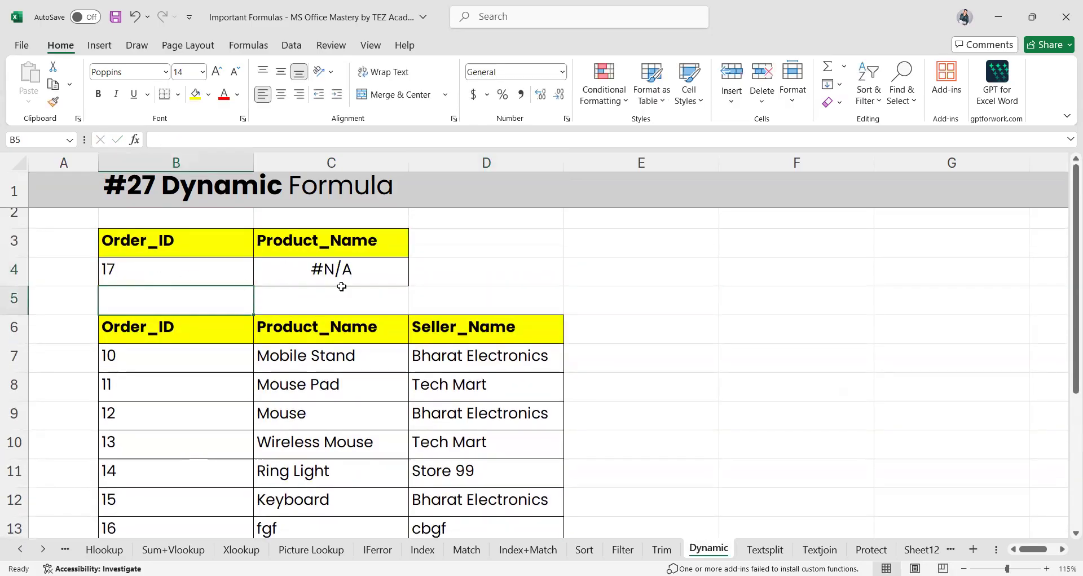
Inspect C4's formula, showing its B6:D13 range excludes order 17 and returns #N/A
click(339, 272)
scroll(392, 340, down, 2)
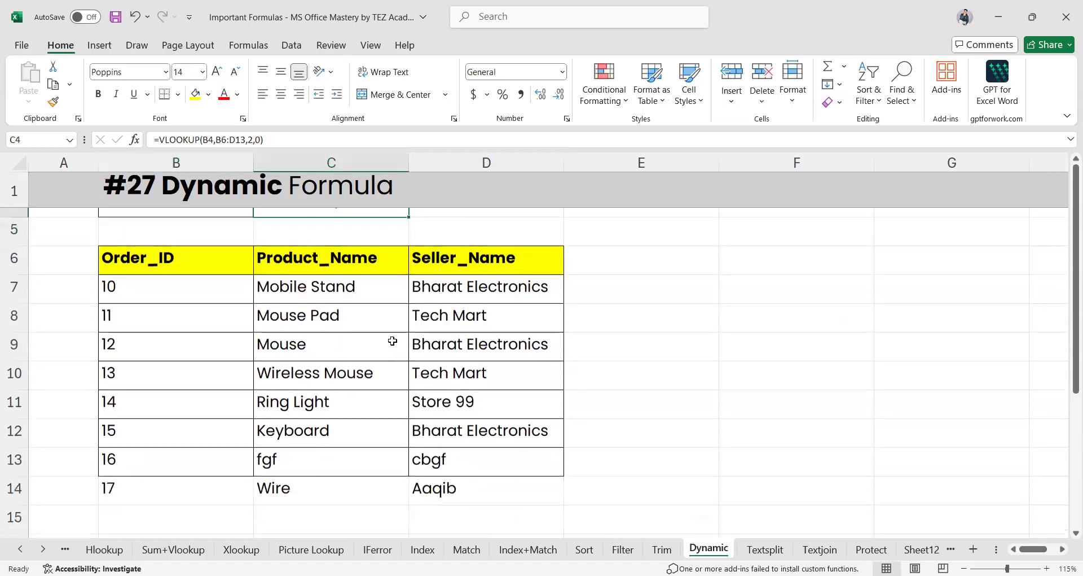
scroll(308, 320, up, 2)
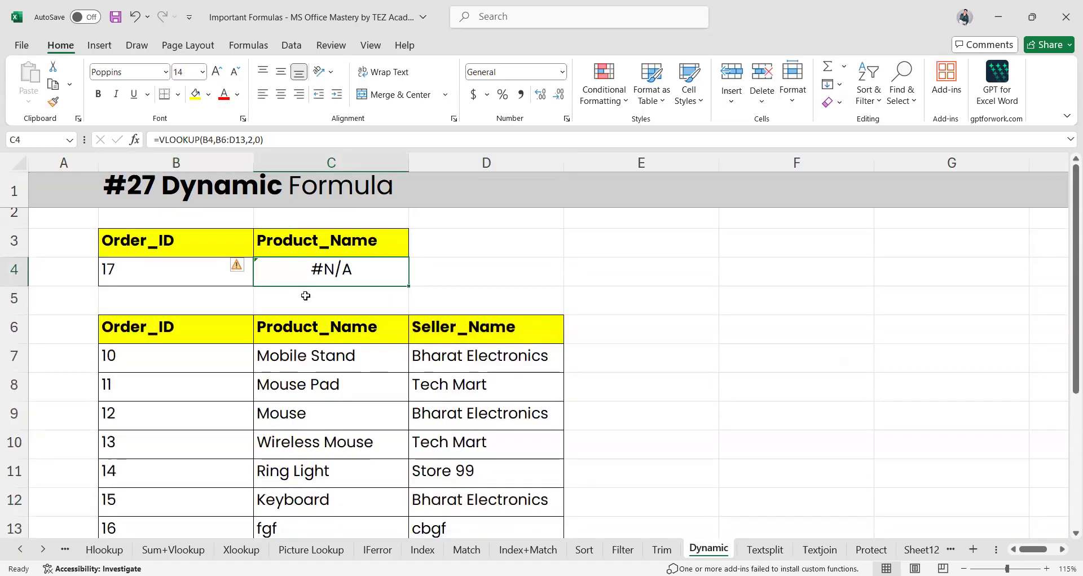
scroll(336, 331, down, 1)
scroll(337, 331, down, 1)
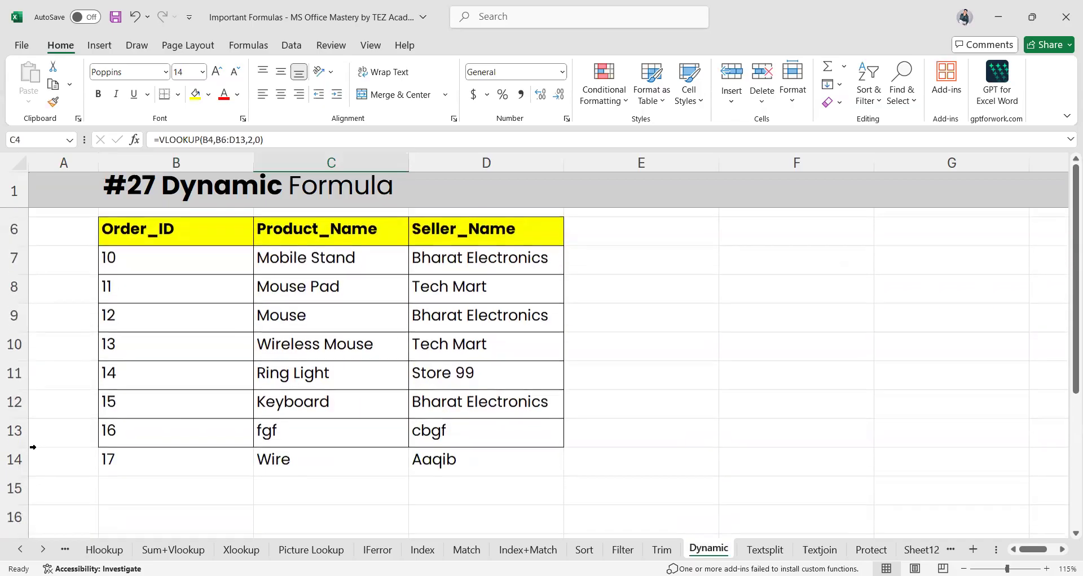
scroll(290, 416, up, 2)
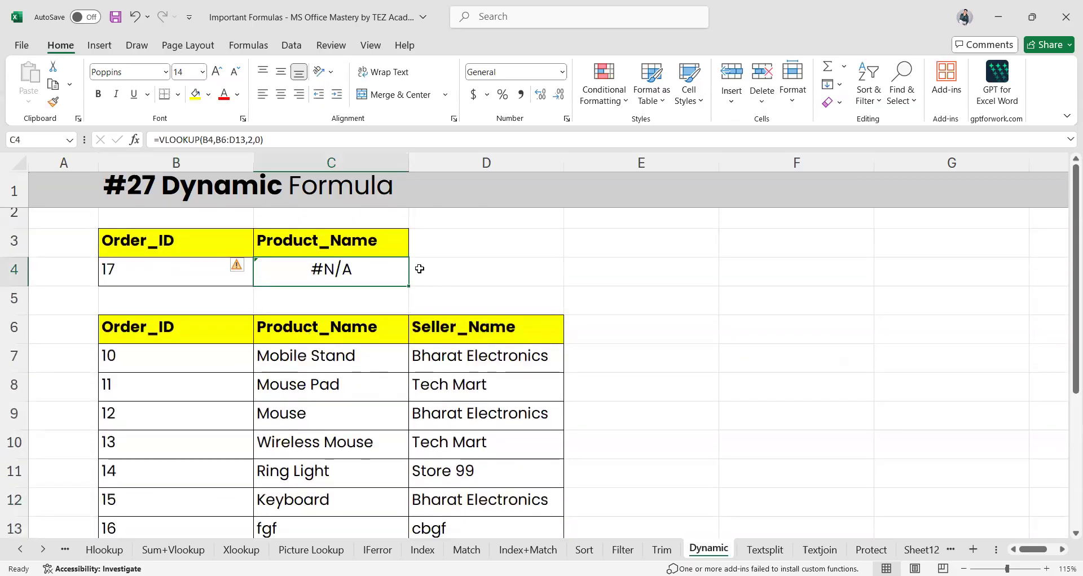
double_click(331, 270)
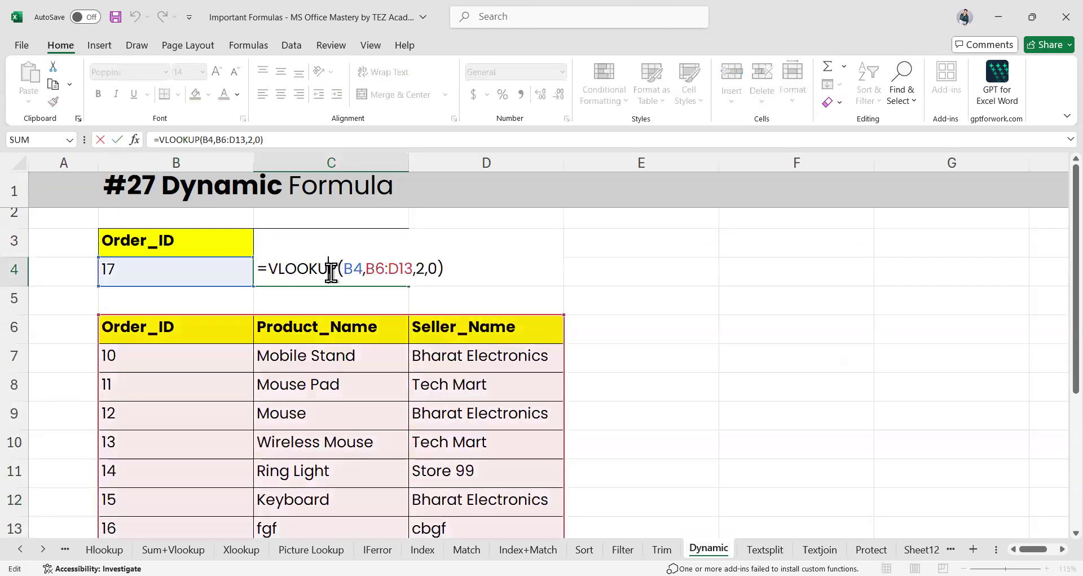
scroll(513, 305, down, 2)
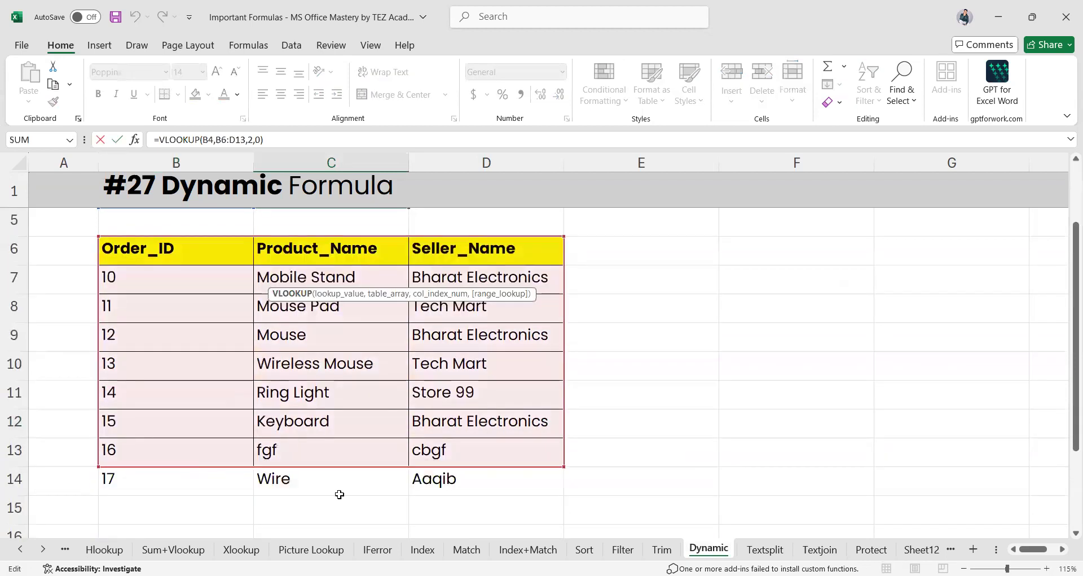
scroll(350, 325, up, 2)
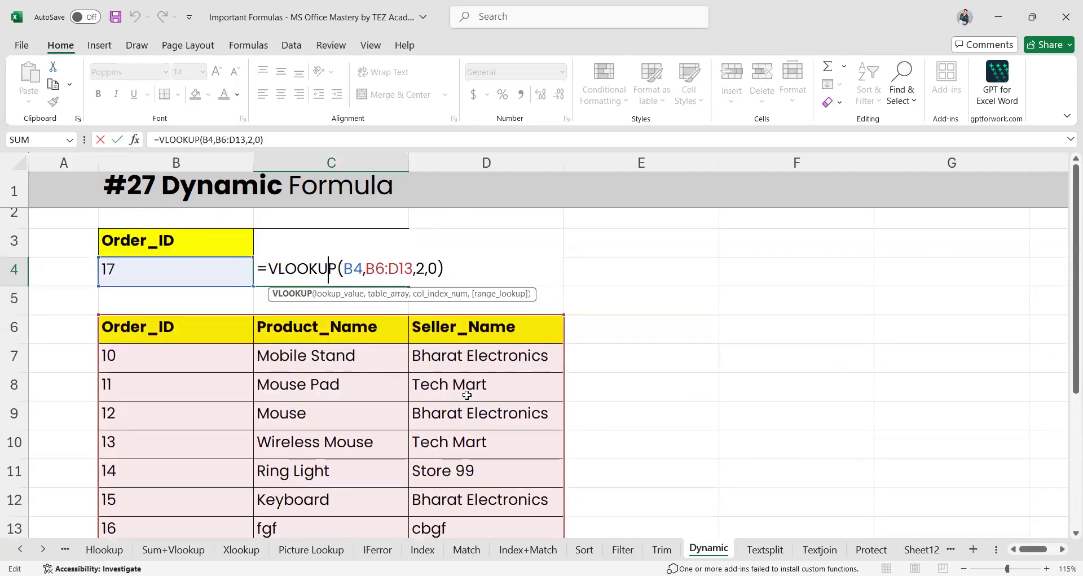
click(511, 382)
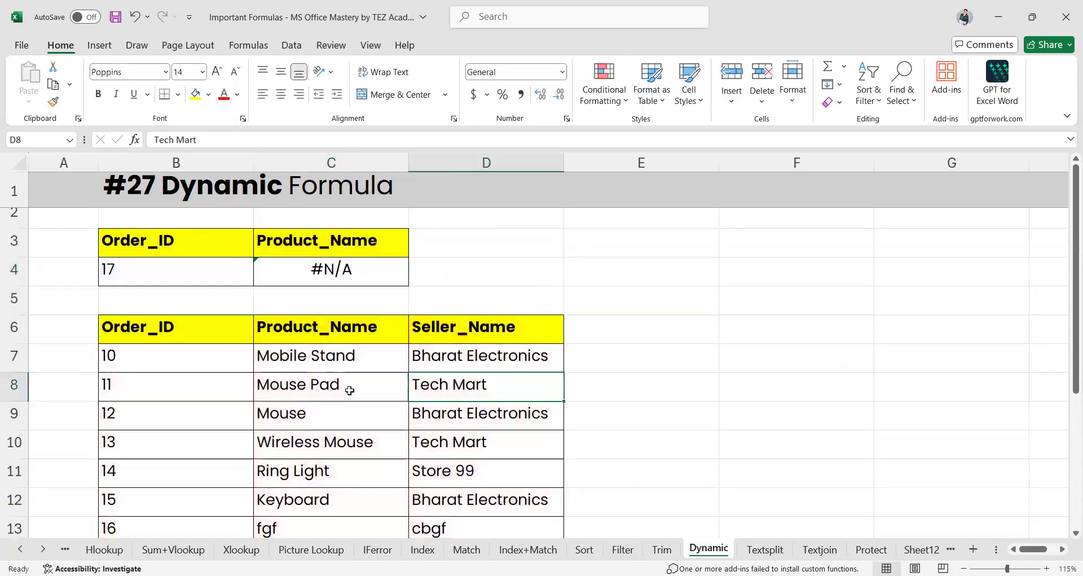
scroll(353, 387, down, 1)
scroll(351, 364, down, 3)
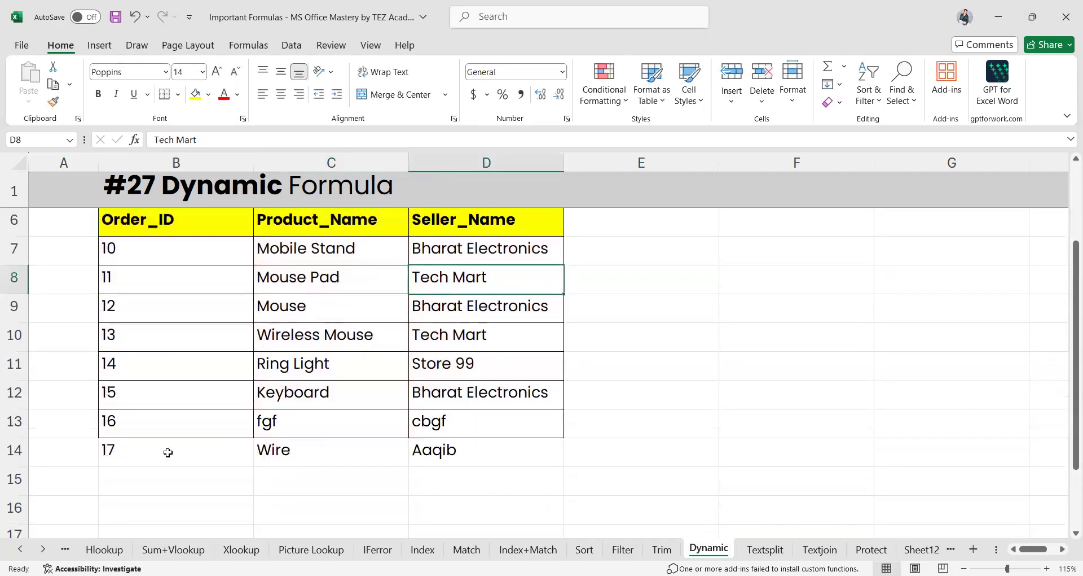
click(167, 450)
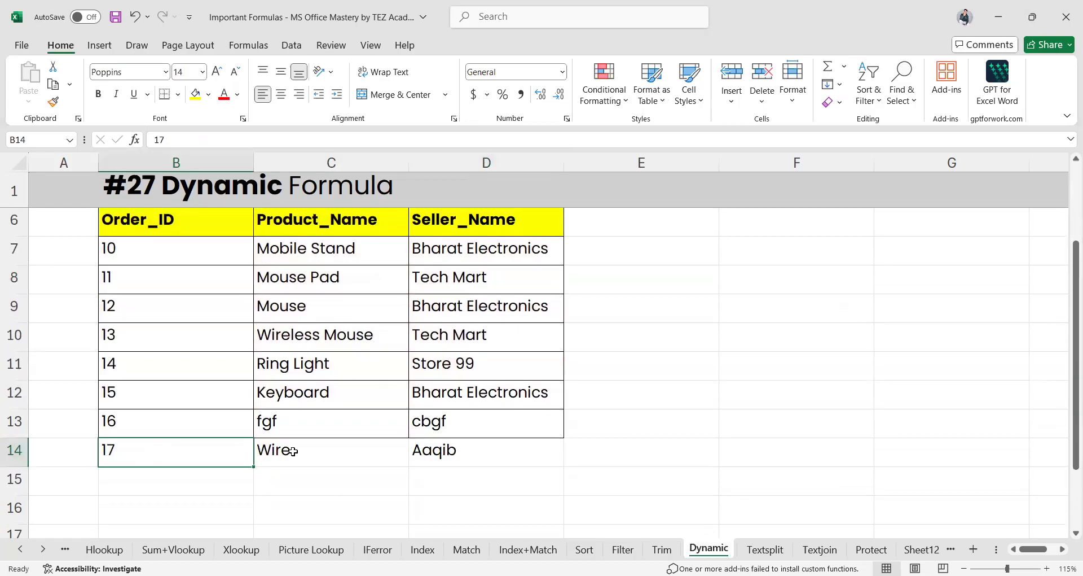
Copy and then clear the order 17 entries in B14:D14
shift+click(450, 448)
key(ctrl+c)
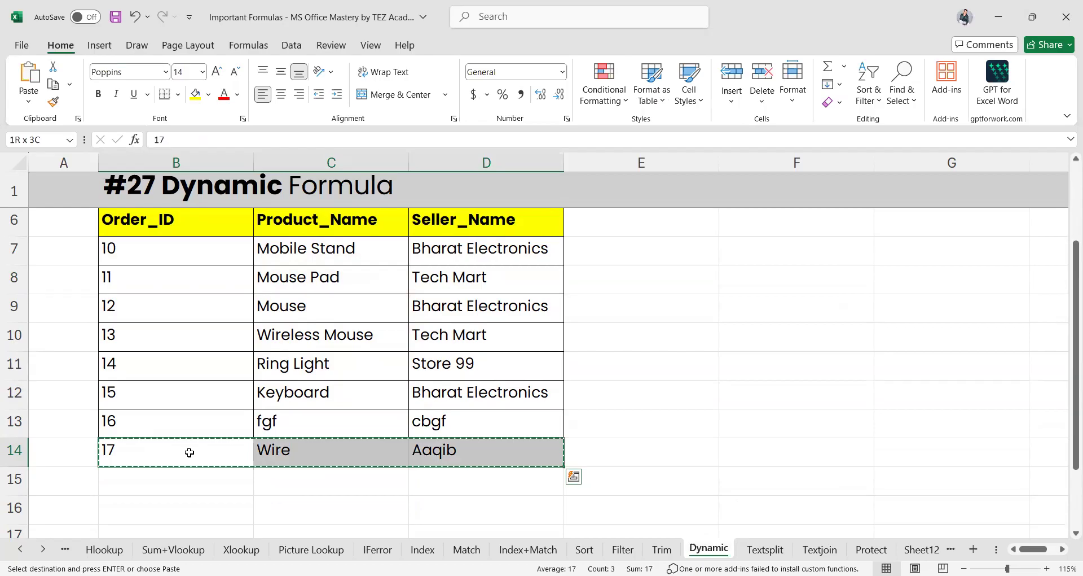
key(Delete)
Convert the range B6:D13 into an Excel table with headers
scroll(189, 450, up, 3)
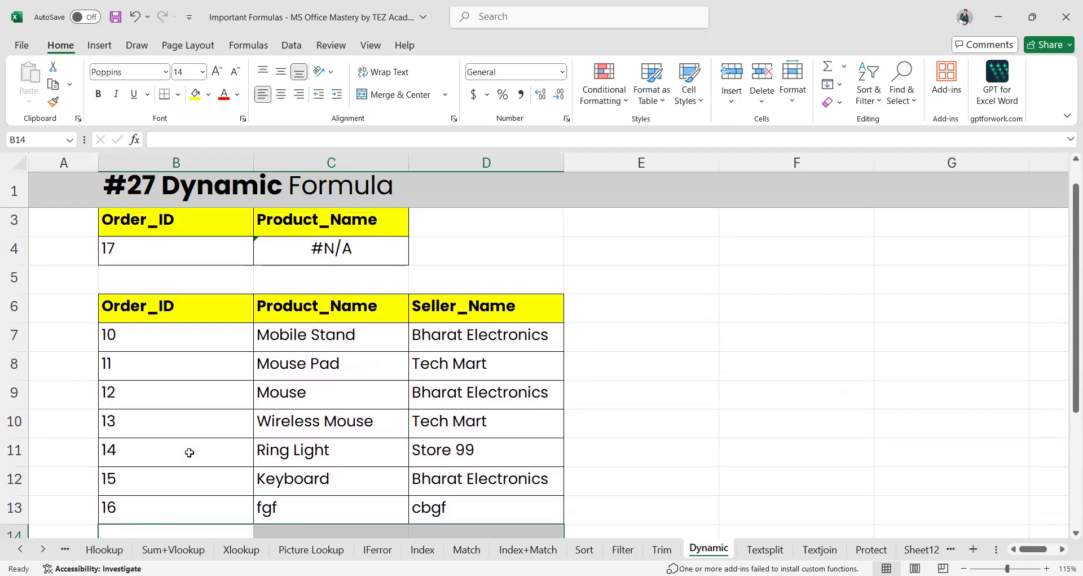
click(179, 300)
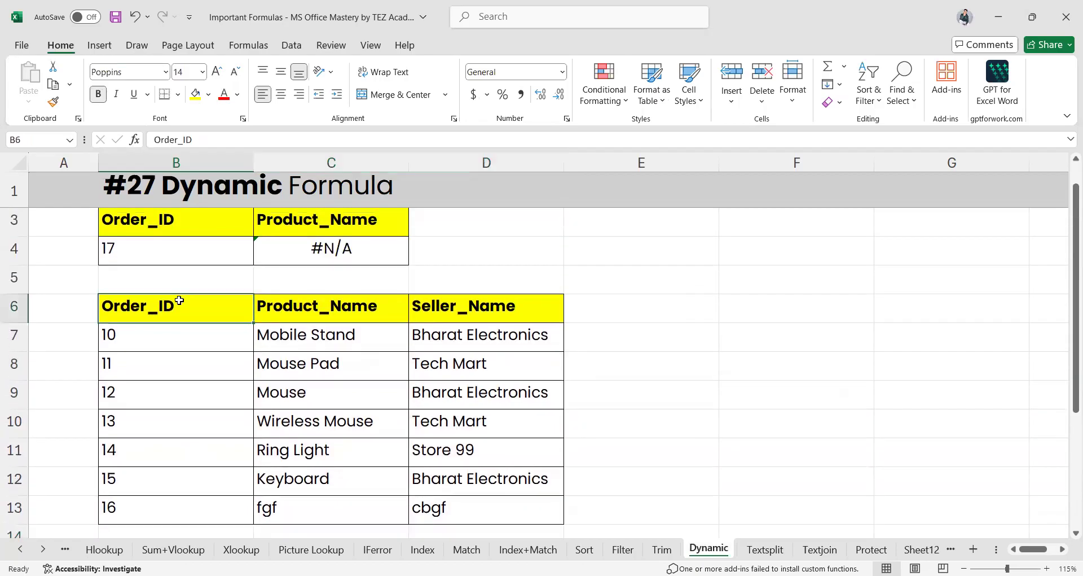
shift+click(471, 511)
click(100, 46)
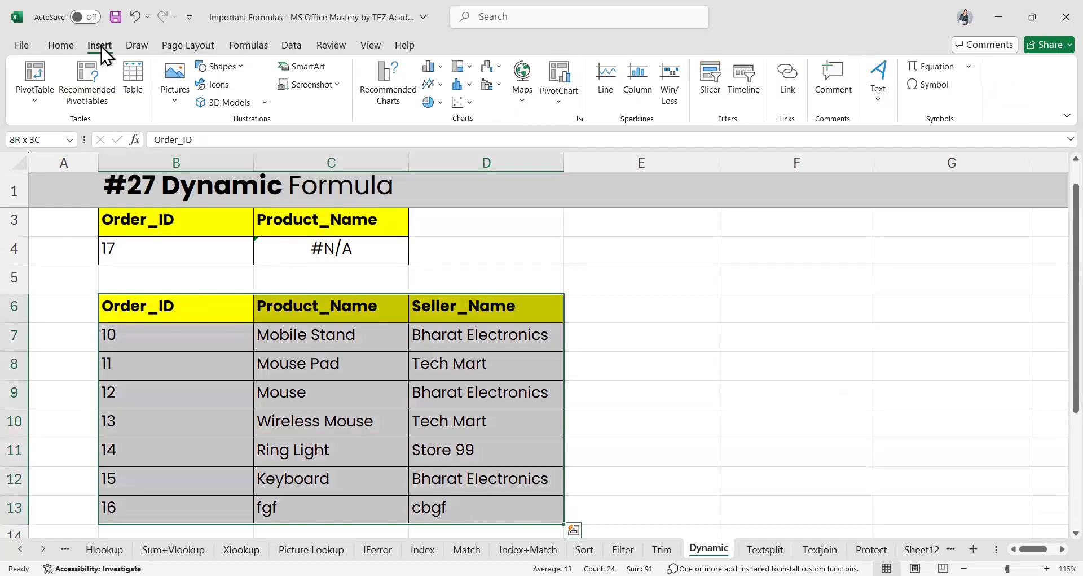
click(147, 90)
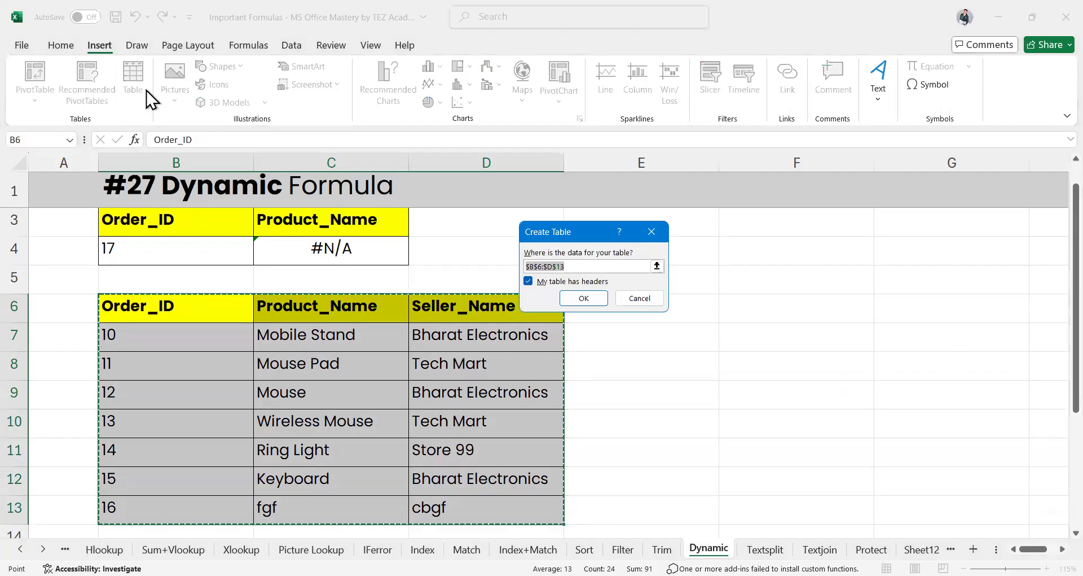
click(581, 297)
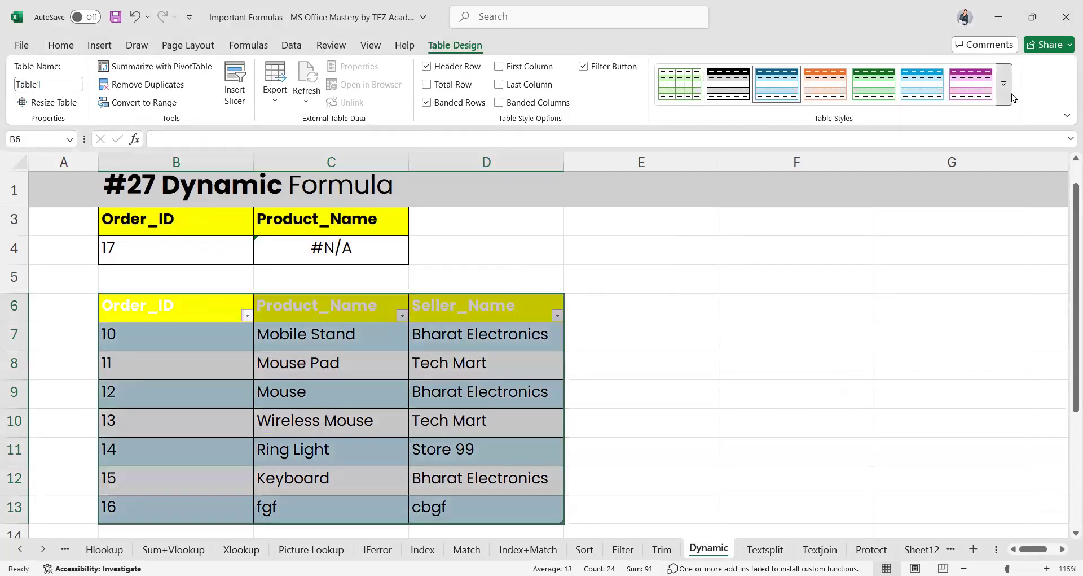
Expand the Table Styles gallery to browse the available styles
click(1011, 93)
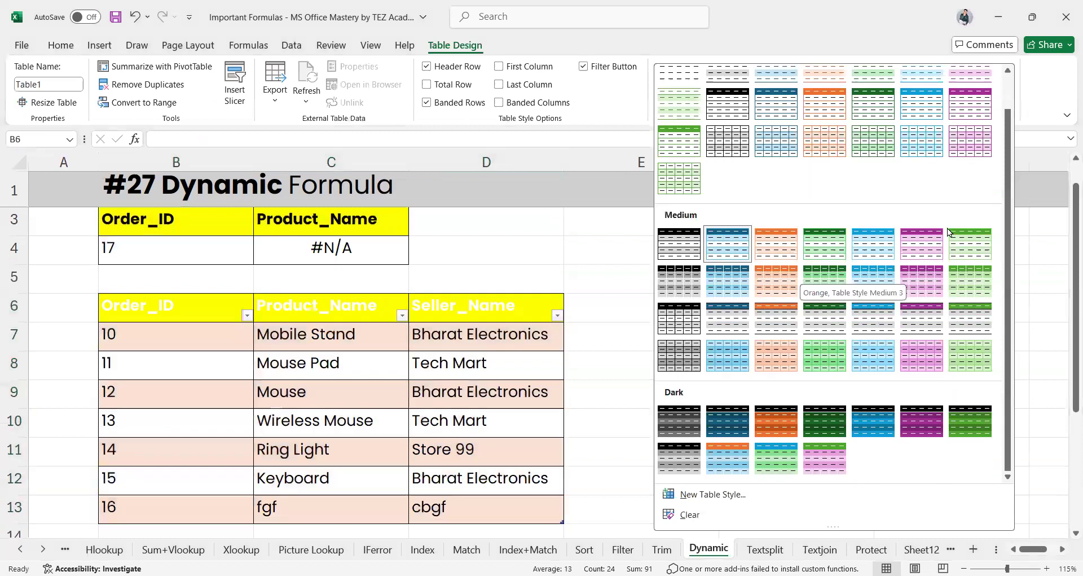
scroll(1010, 111, up, 1)
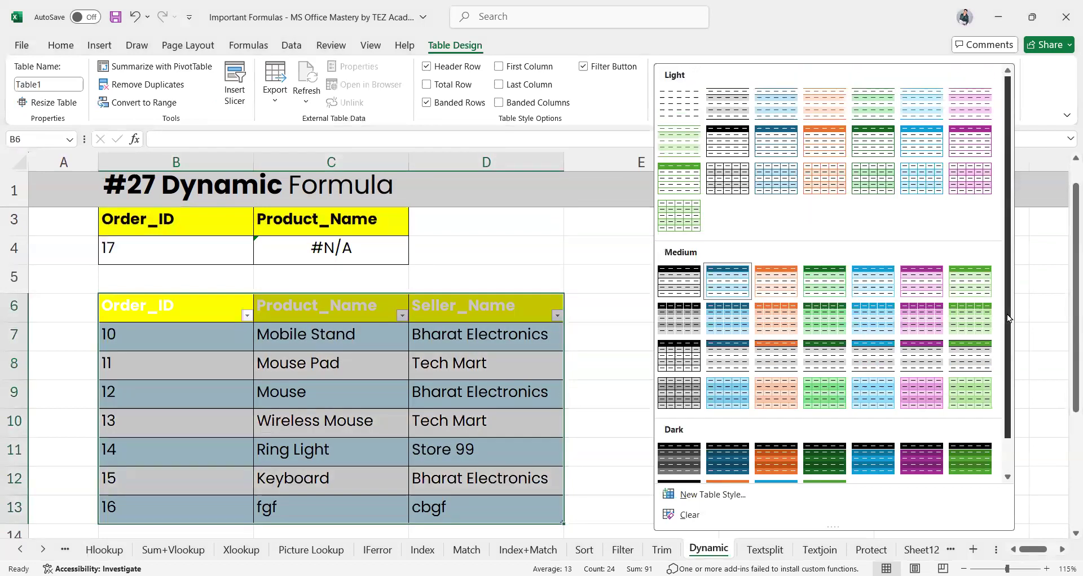
scroll(1010, 367, down, 1)
scroll(1003, 406, up, 1)
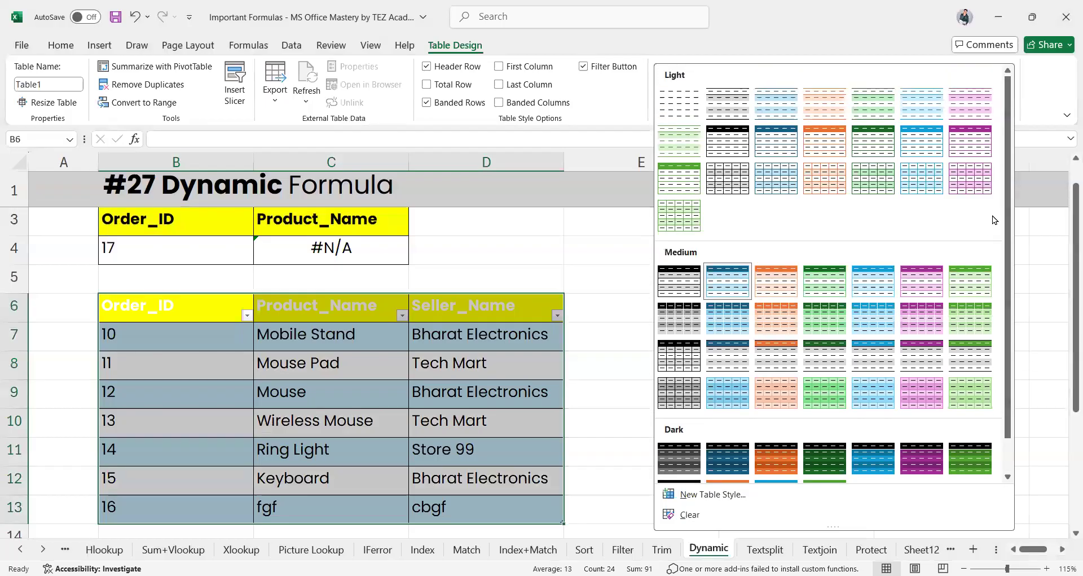
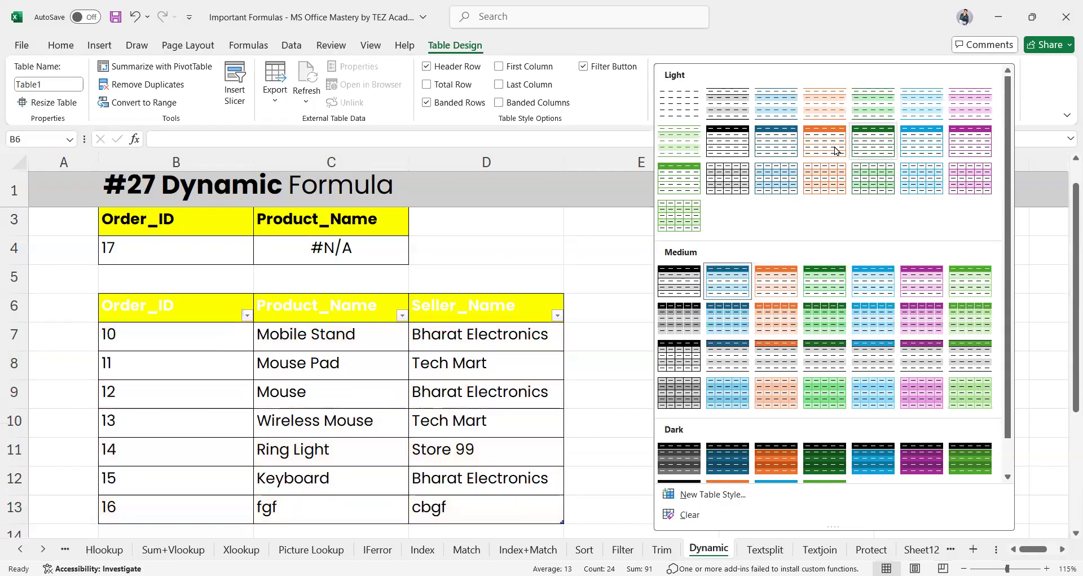
Apply the Light orange table style to the order table
click(832, 146)
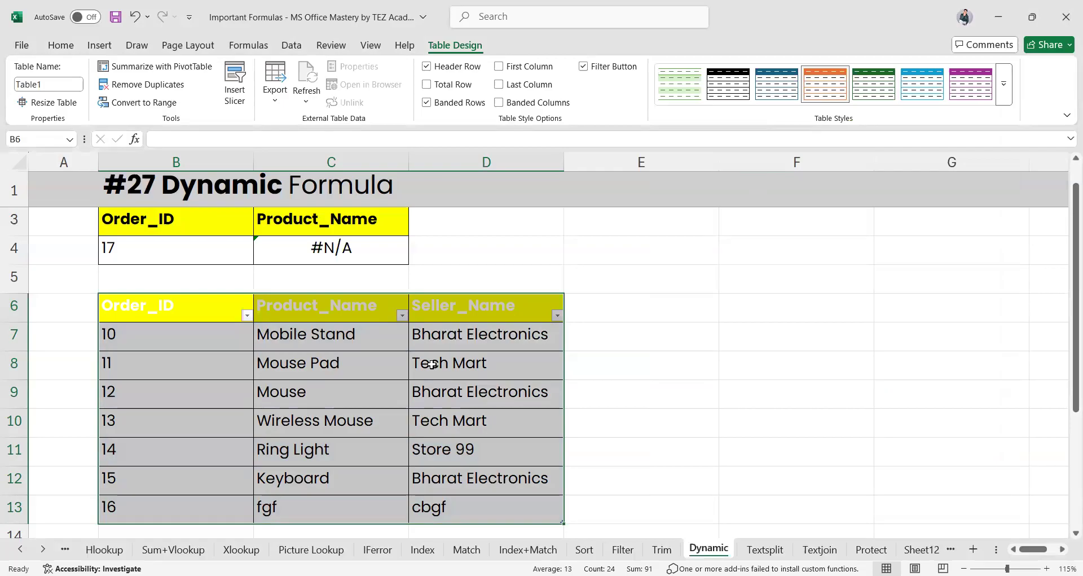
scroll(343, 395, down, 1)
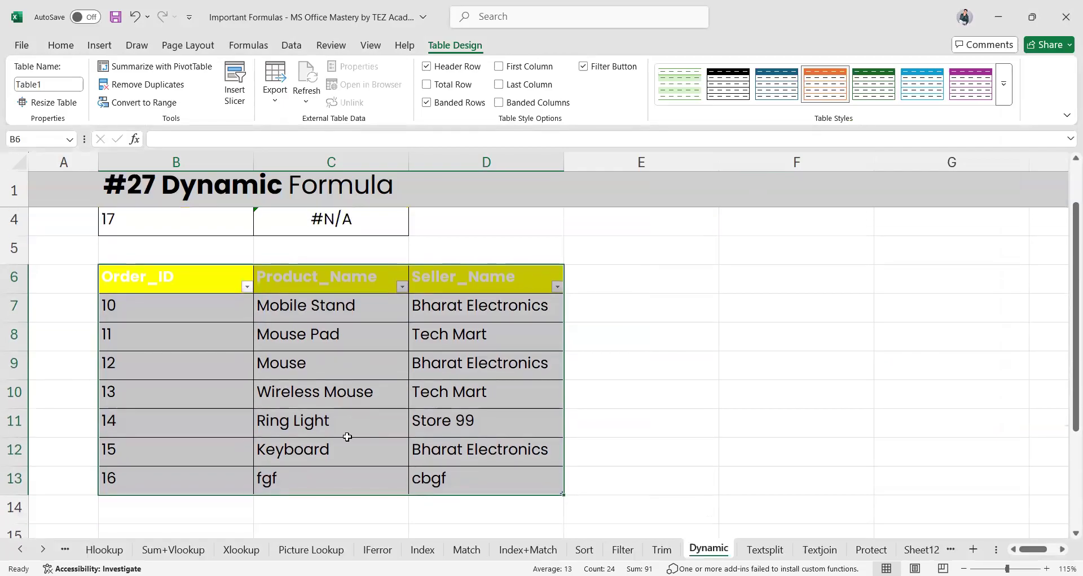
click(173, 505)
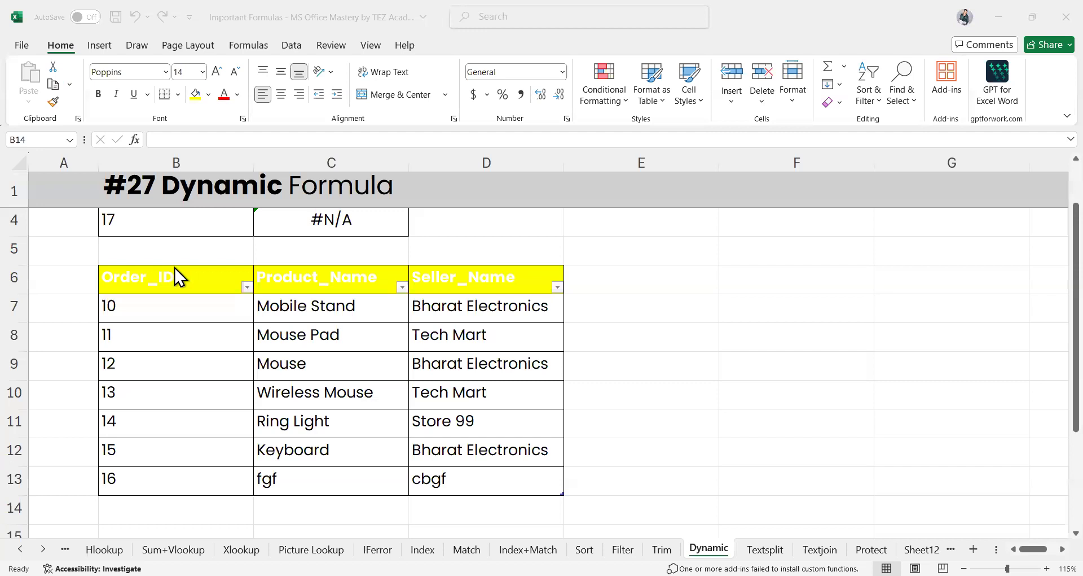
Make the Order_ID, Product_Name and Seller_Name headers in B6:D6 black
drag(161, 278, 506, 286)
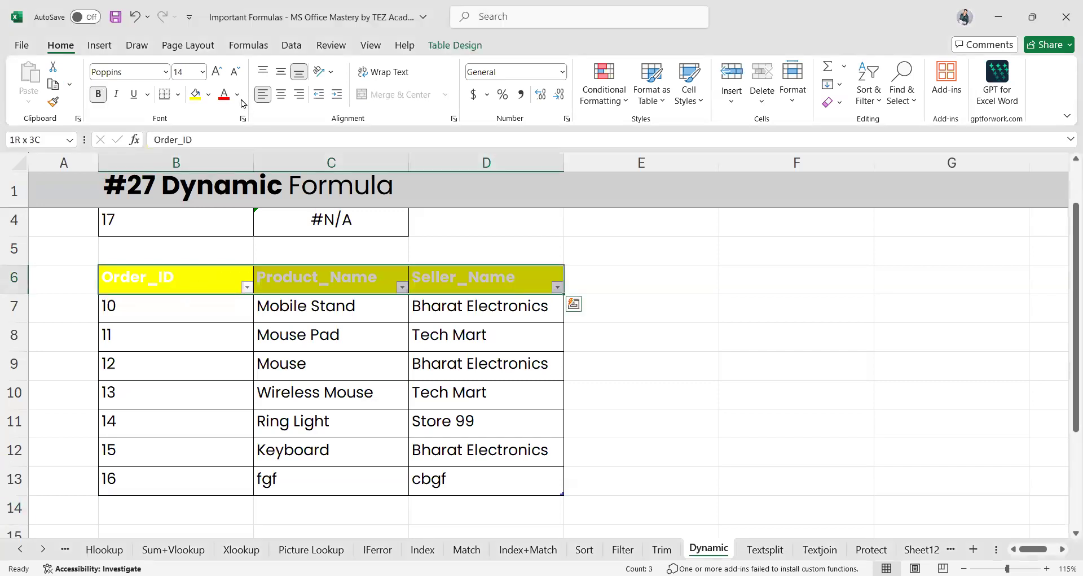
click(239, 98)
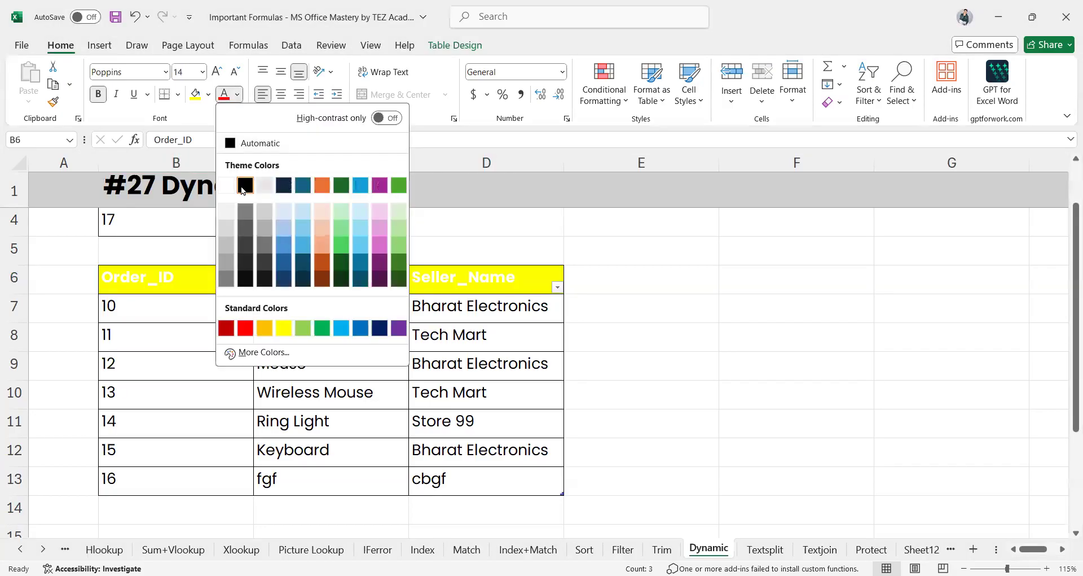
click(244, 189)
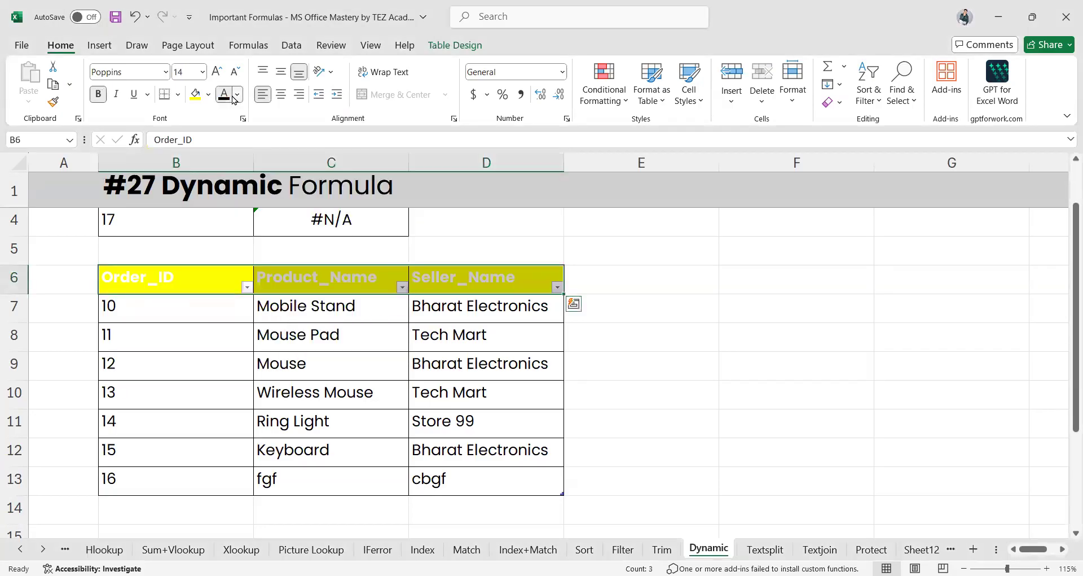
click(237, 96)
click(265, 330)
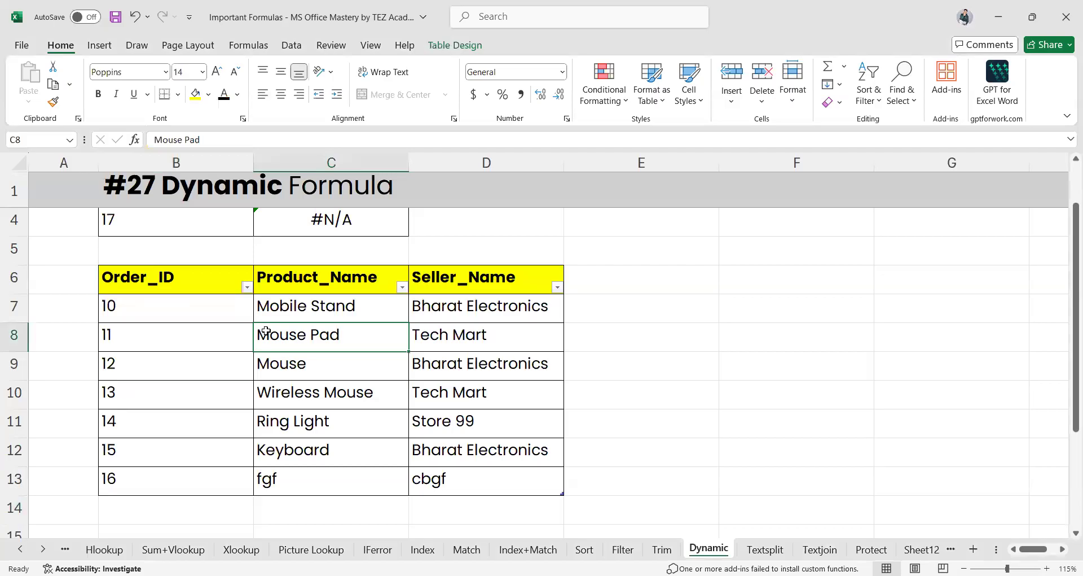
scroll(533, 395, up, 2)
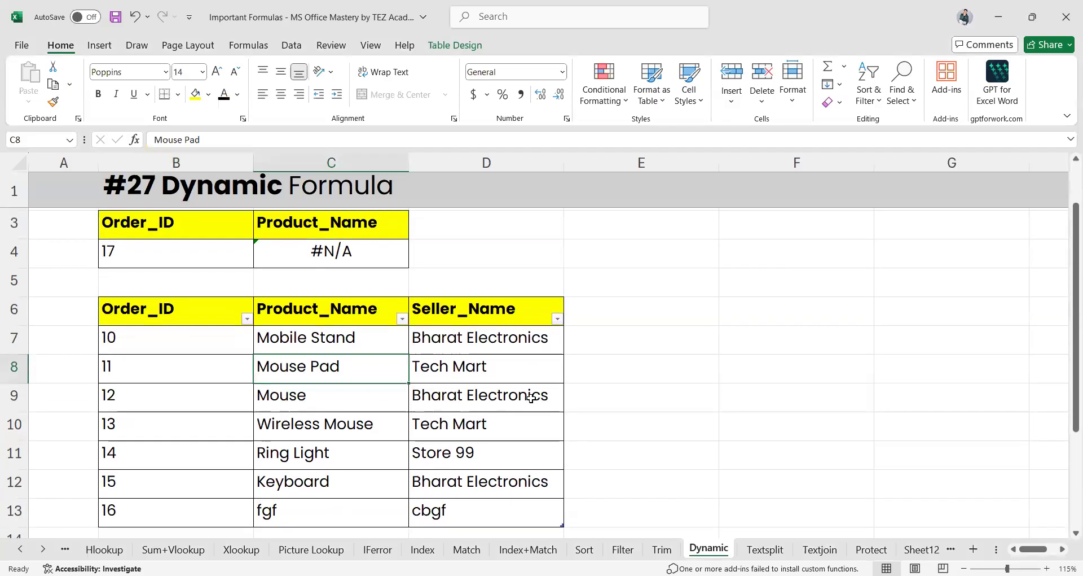
Rewrite C4 as =VLOOKUP(B4,Table1[#All],2,0) to search the whole order table
click(337, 272)
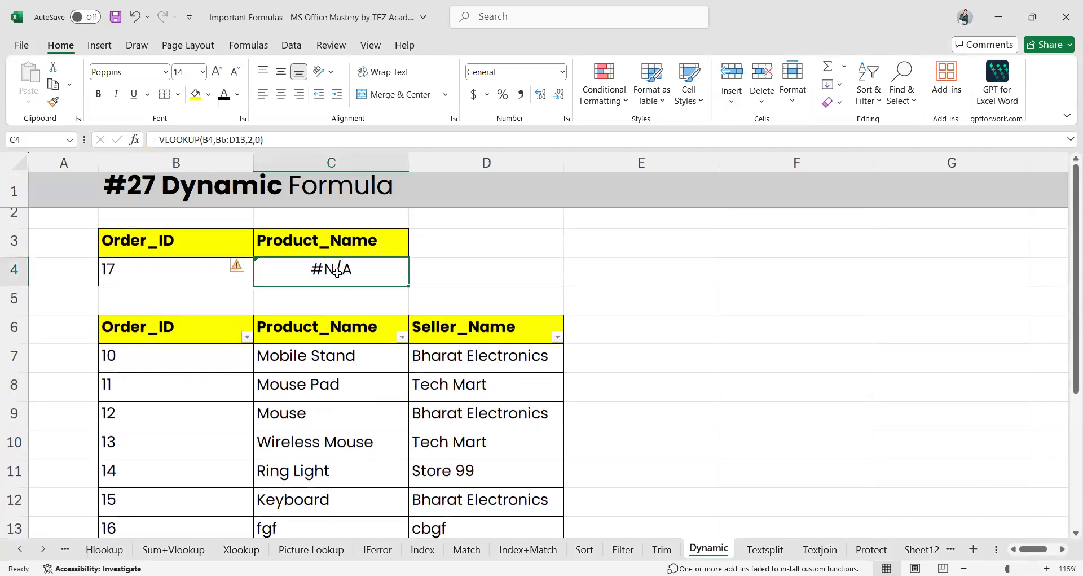
scroll(337, 271, down, 1)
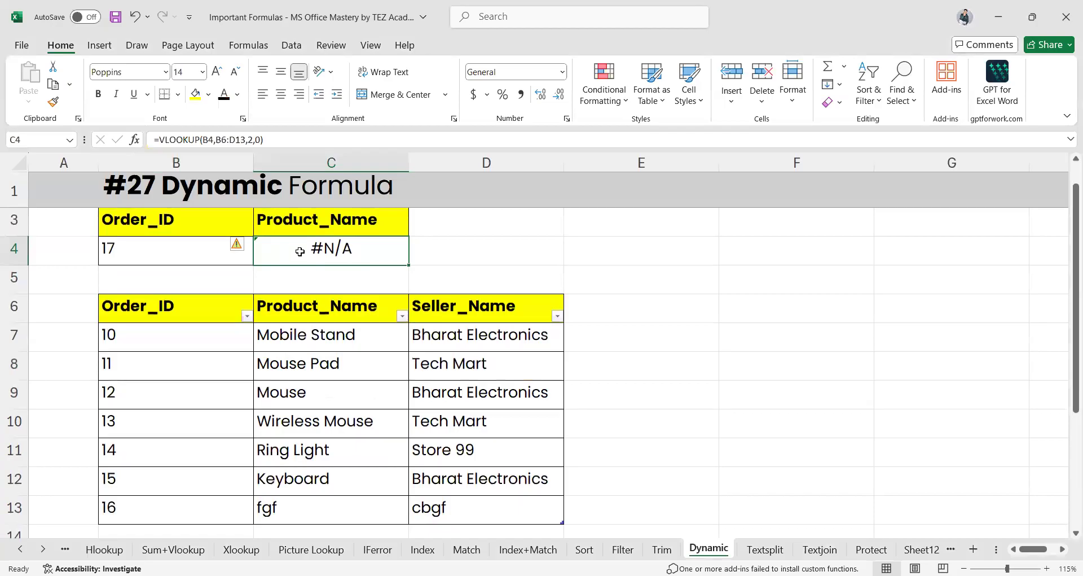
double_click(296, 250)
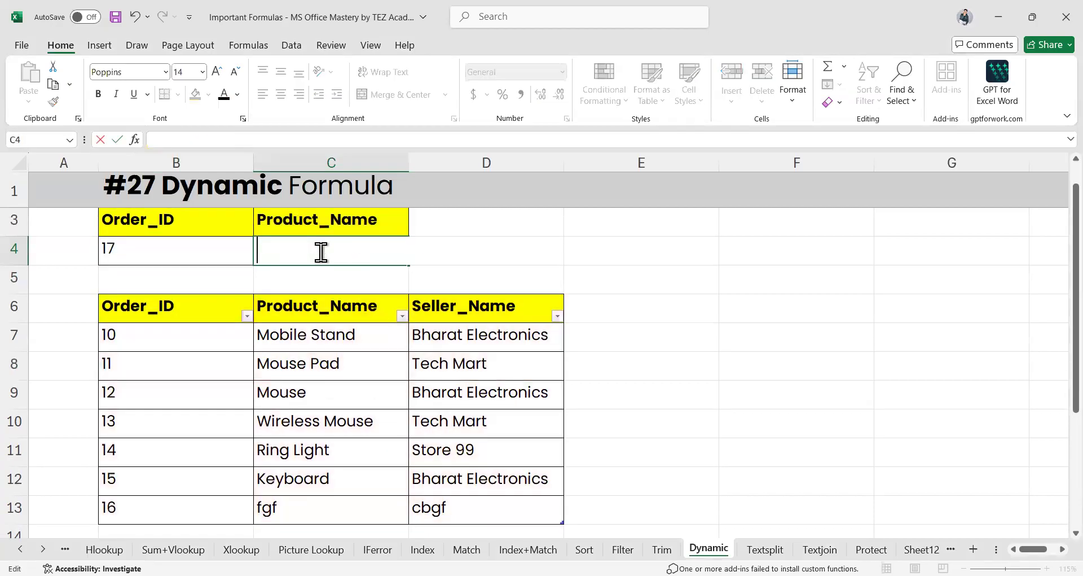
text(=)
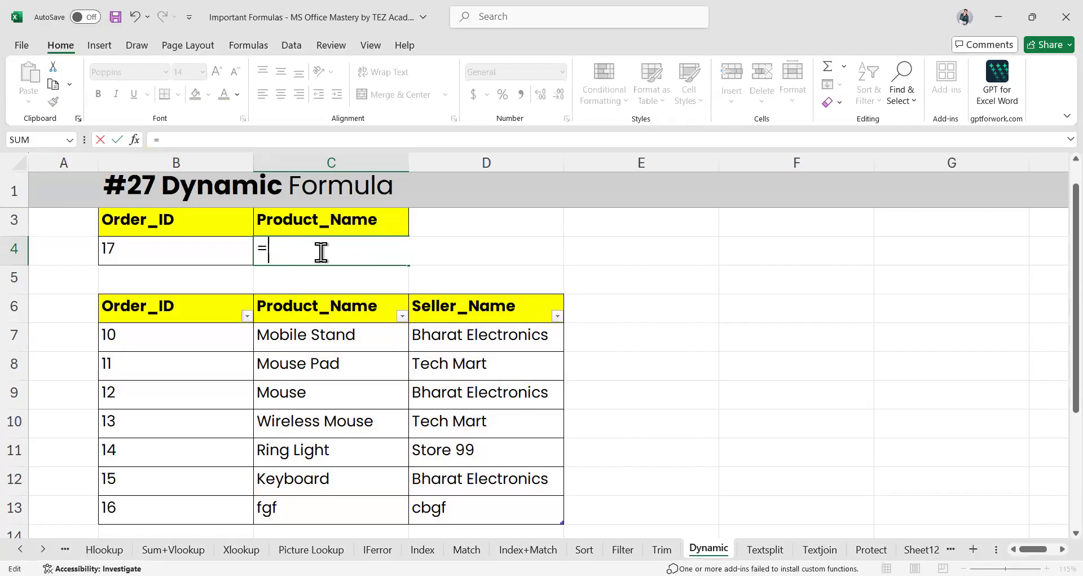
text(VLOOKUP()
click(144, 248)
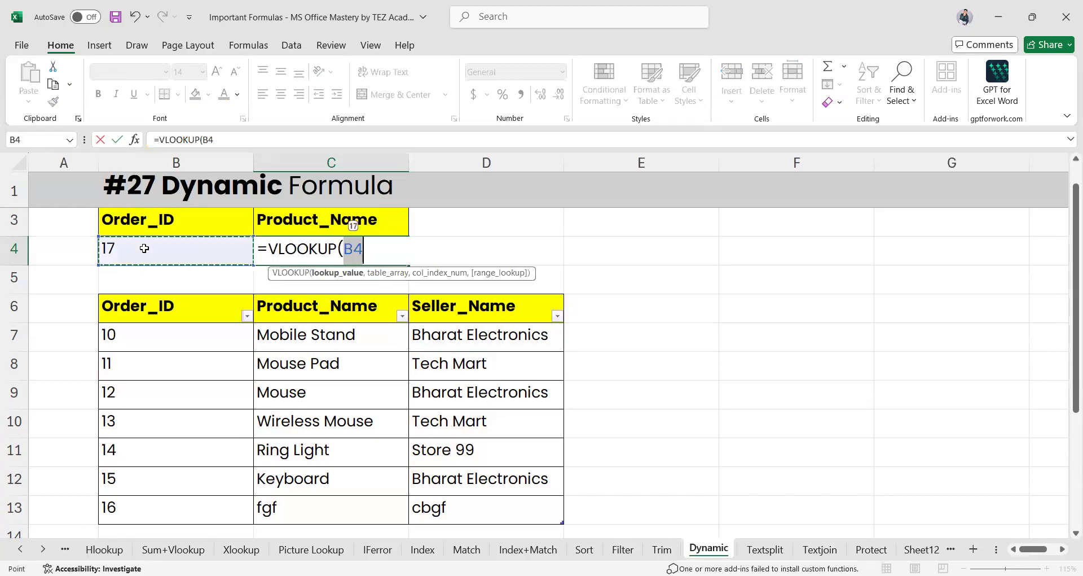
text(,)
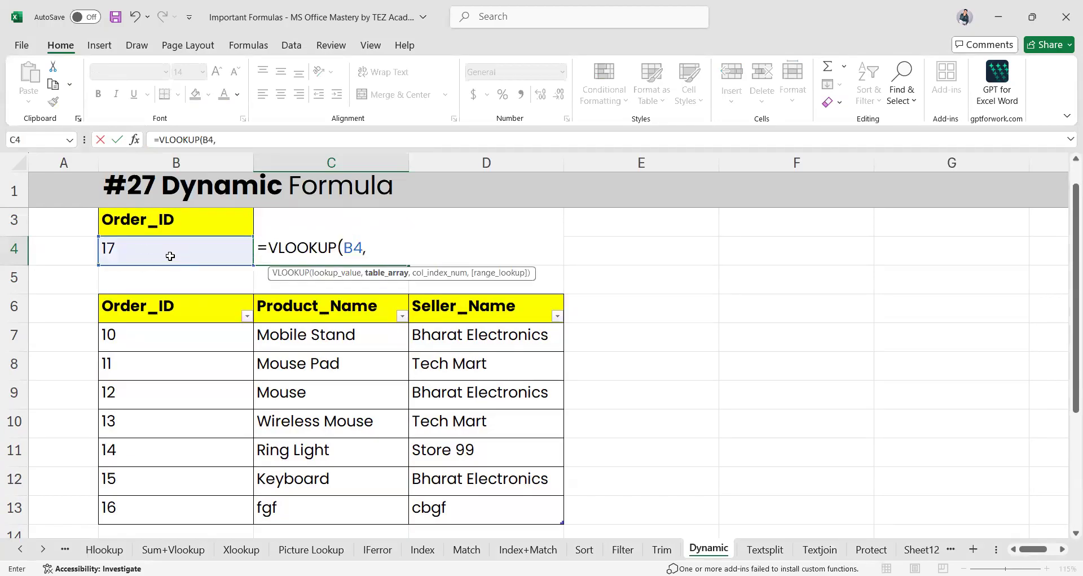
click(164, 307)
drag(264, 346, 464, 513)
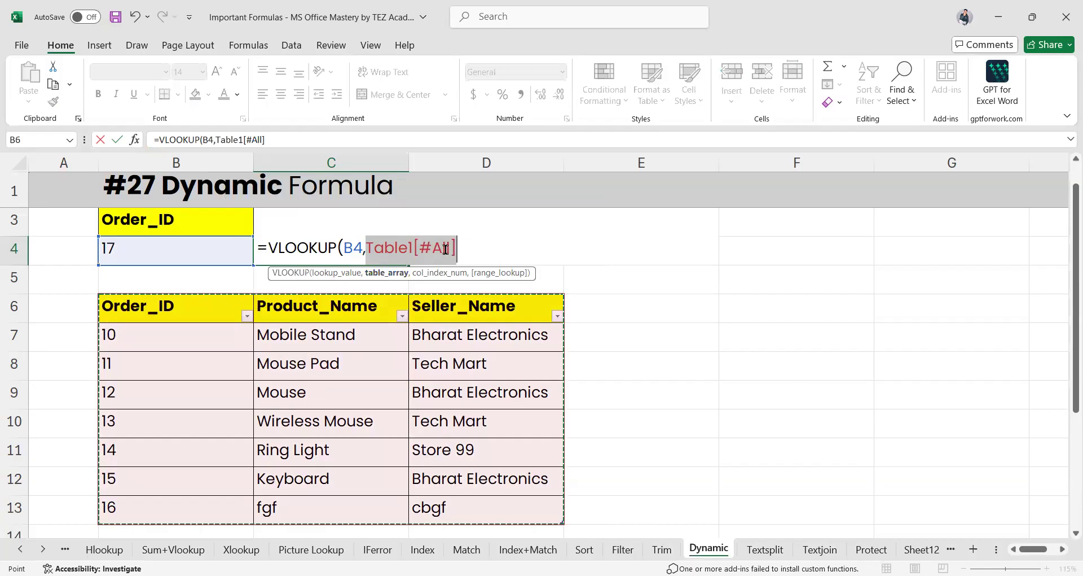
text(,)
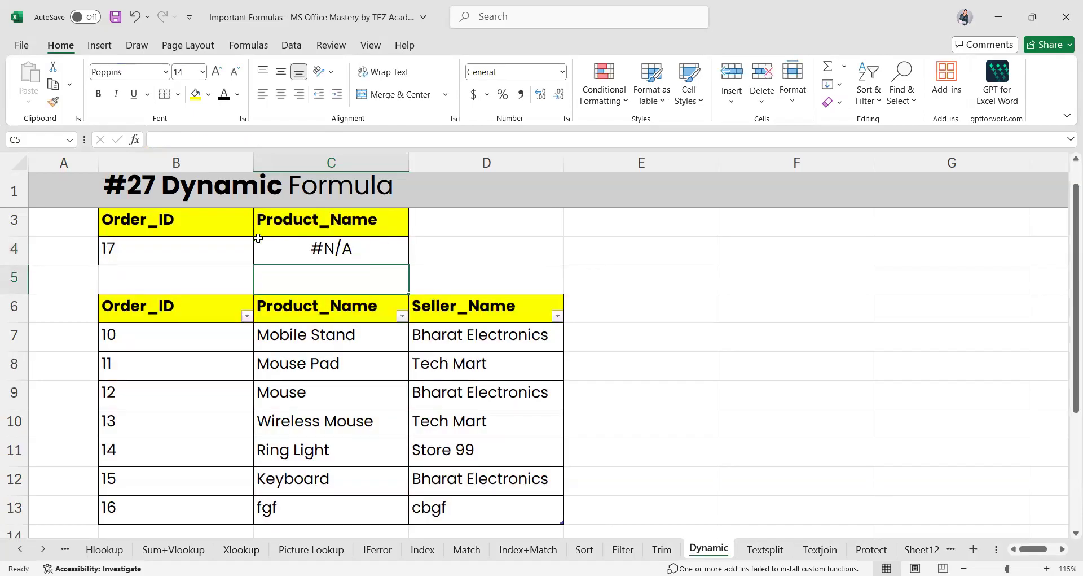
Enter Order_ID 15 in B4 so the lookup returns Keyboard
click(161, 253)
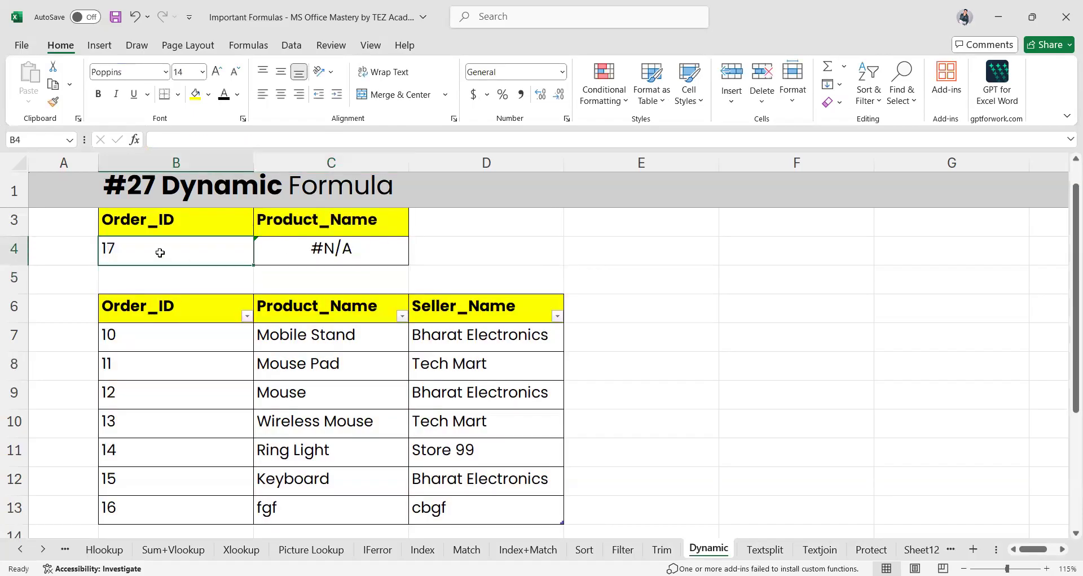
text(1)
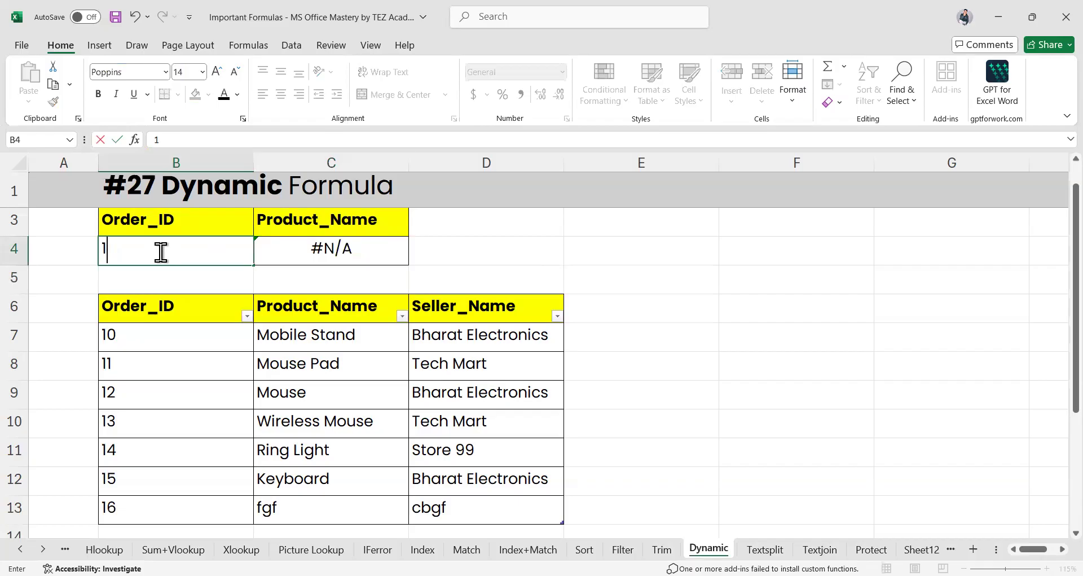
key(BackSpace)
text(15)
key(Return)
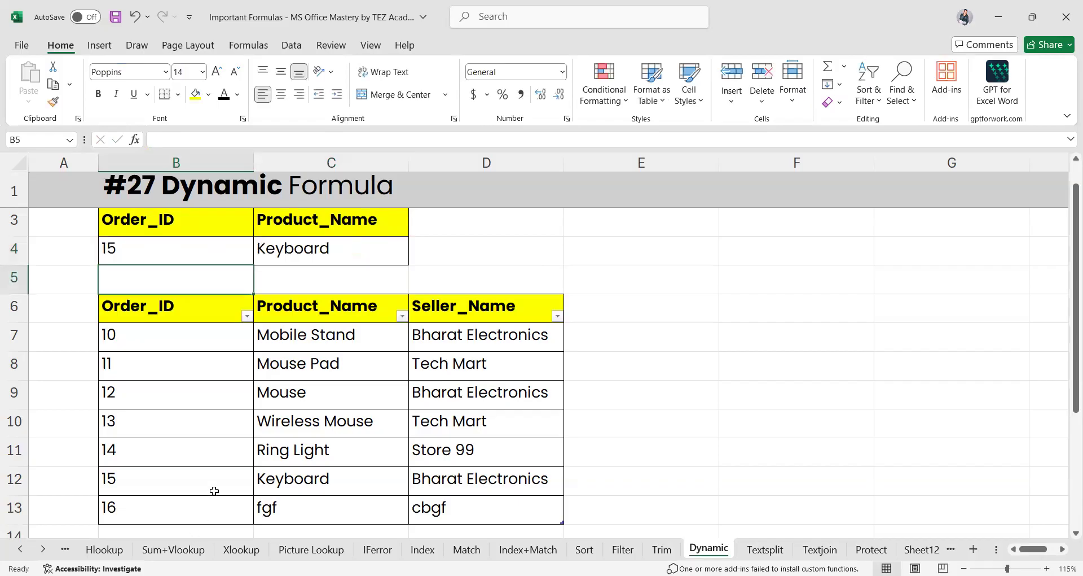
Add order 17 with product Wire and a seller name in row 14 of the table
scroll(213, 489, down, 1)
click(148, 519)
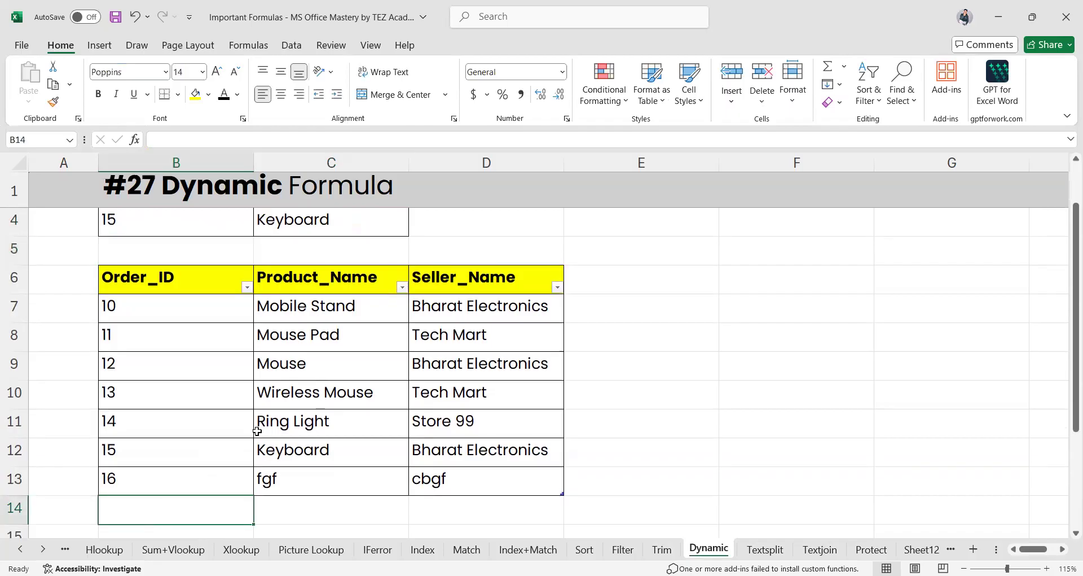
click(462, 483)
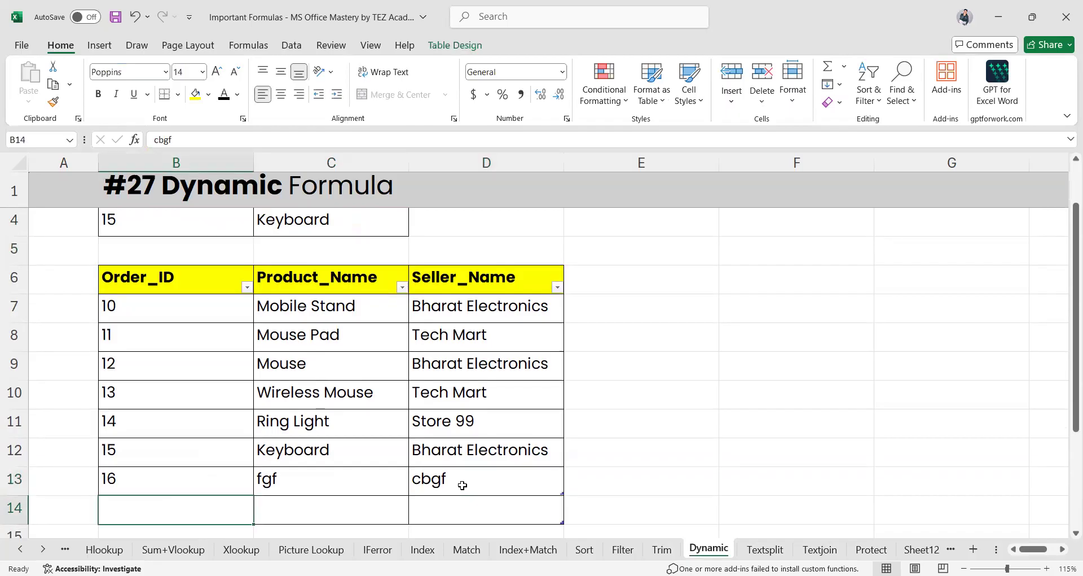
text(17)
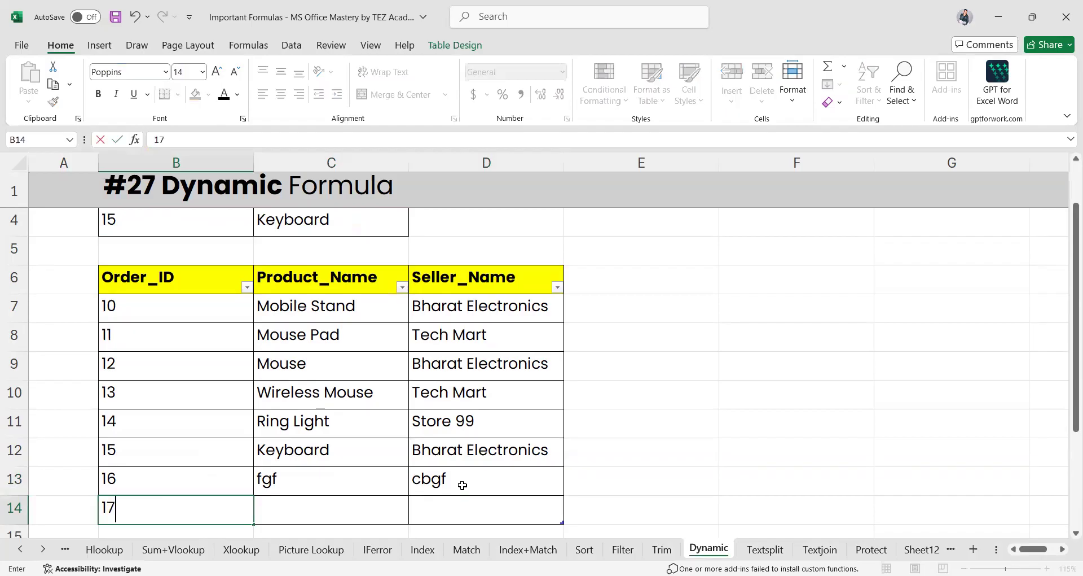
key(Tab)
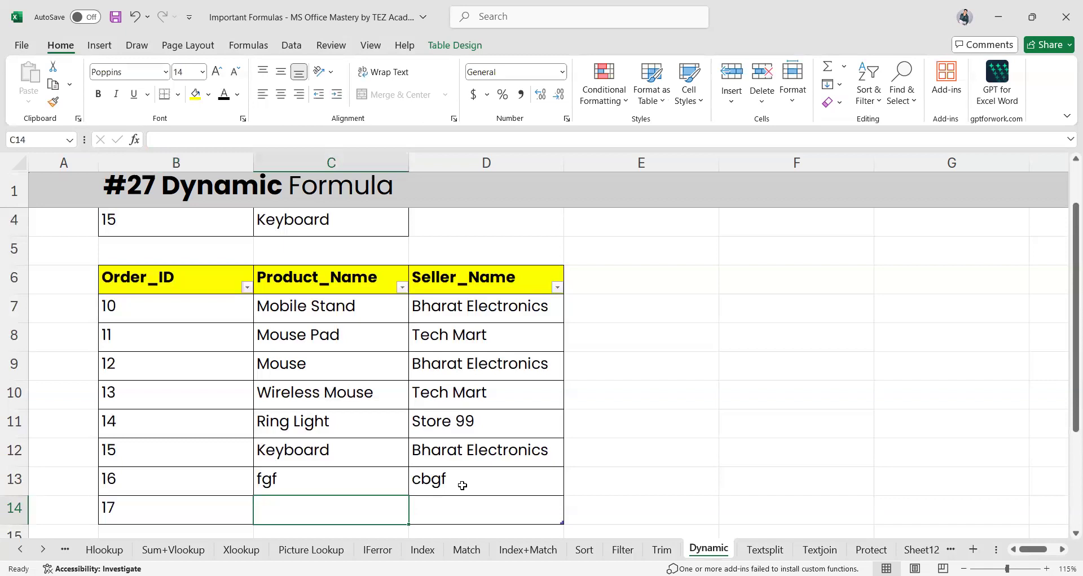
text(Wire)
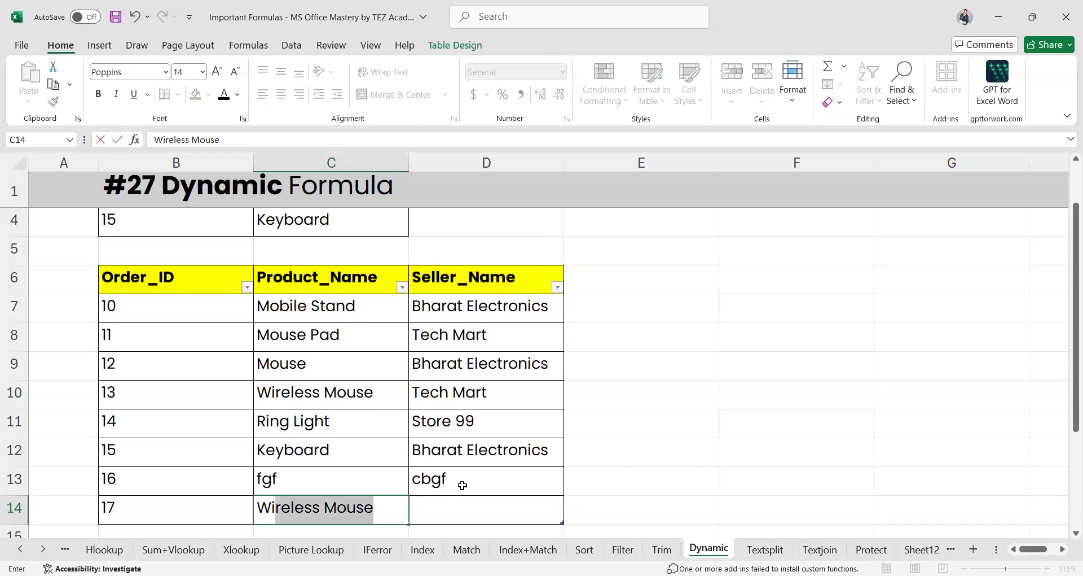
key(Delete)
key(Tab)
text(Aaqib)
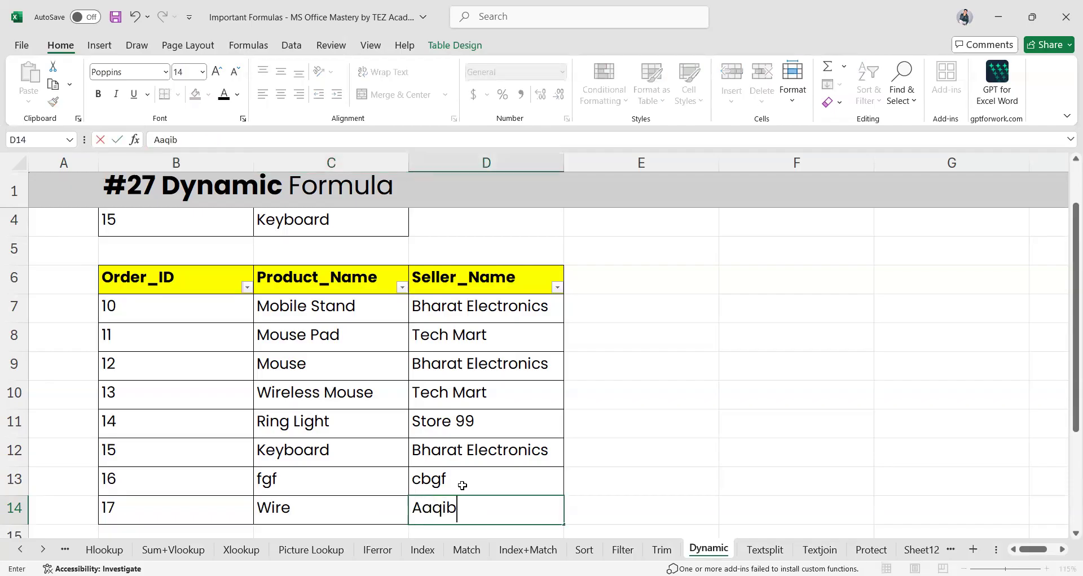
key(Return)
Enter 17 in B4 and confirm the C4 lookup now returns Wire
scroll(209, 283, up, 1)
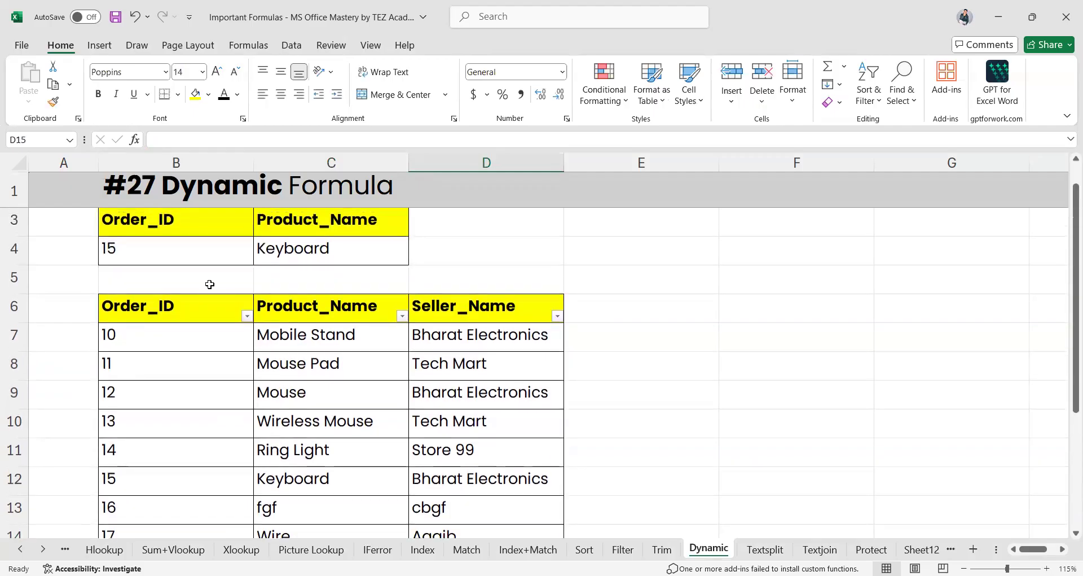
click(156, 256)
text(17)
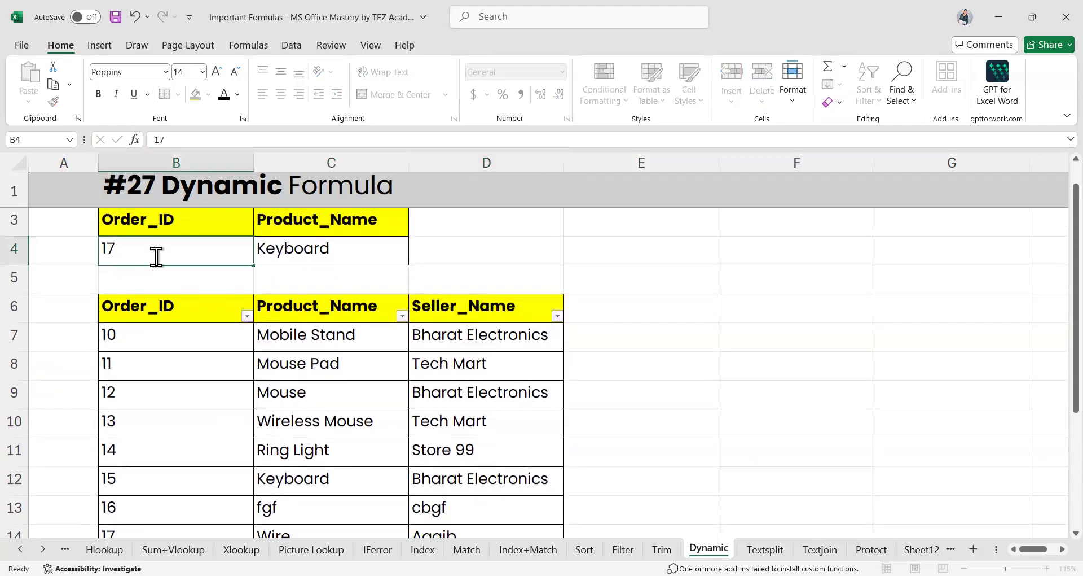
key(Return)
click(267, 249)
scroll(267, 249, down, 2)
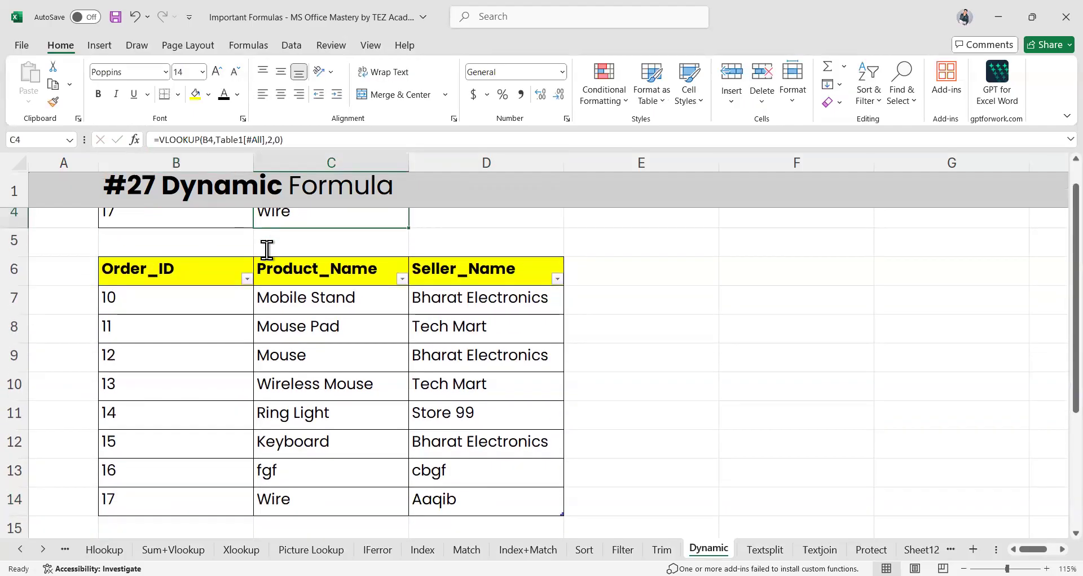
click(760, 549)
Scroll to the comma-joined employee rows in B22:B28 and step through them
scroll(348, 399, up, 1)
scroll(515, 387, up, 1)
scroll(515, 387, down, 1)
scroll(366, 405, left, 2)
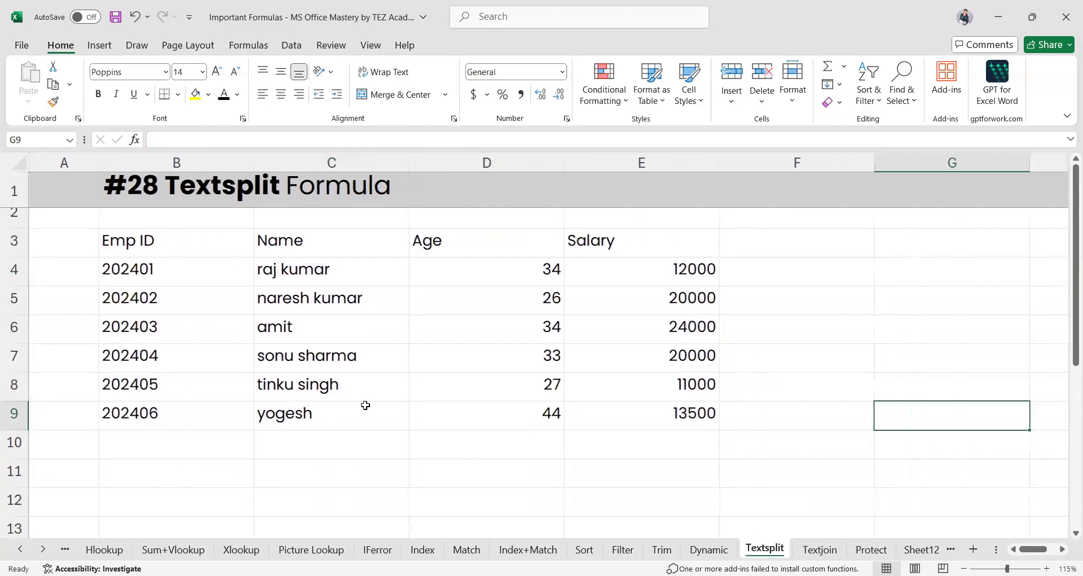
scroll(366, 405, up, 2)
scroll(366, 405, down, 4)
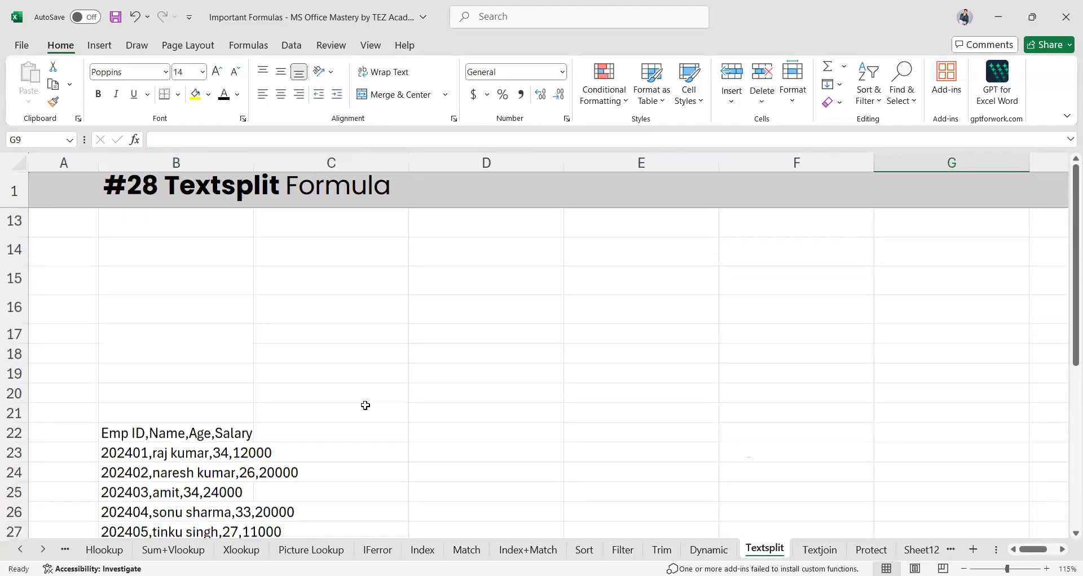
scroll(221, 394, down, 3)
scroll(220, 394, up, 1)
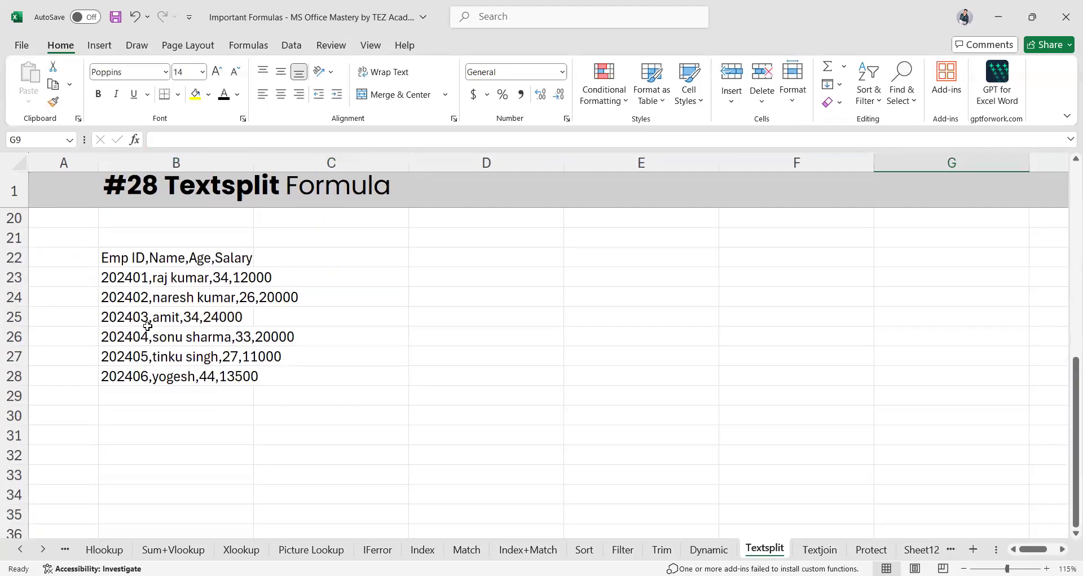
click(140, 259)
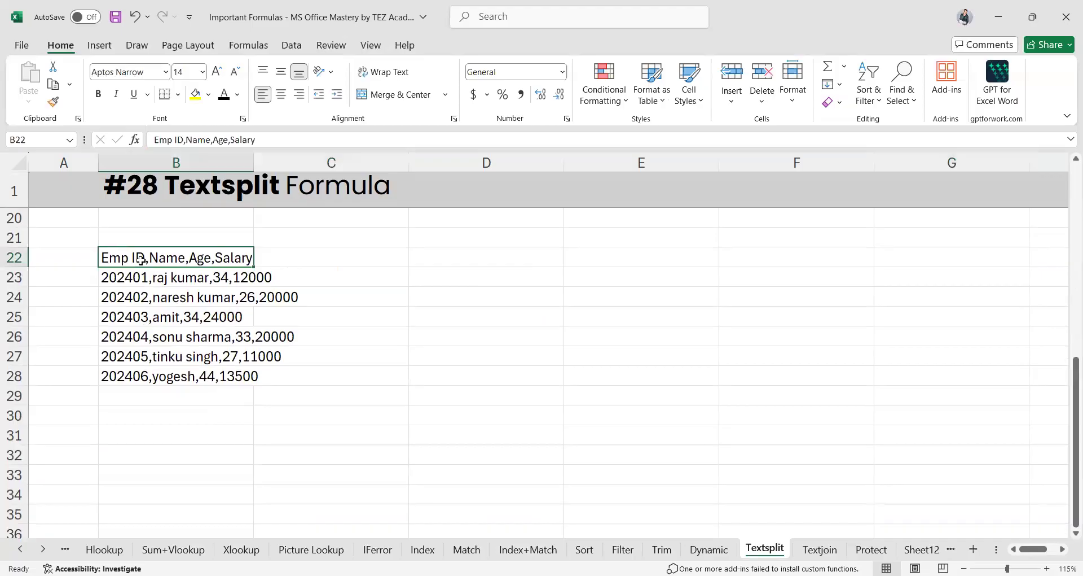
key(Down)
key(Down)
key(Down)
key(Down)
key(Down)
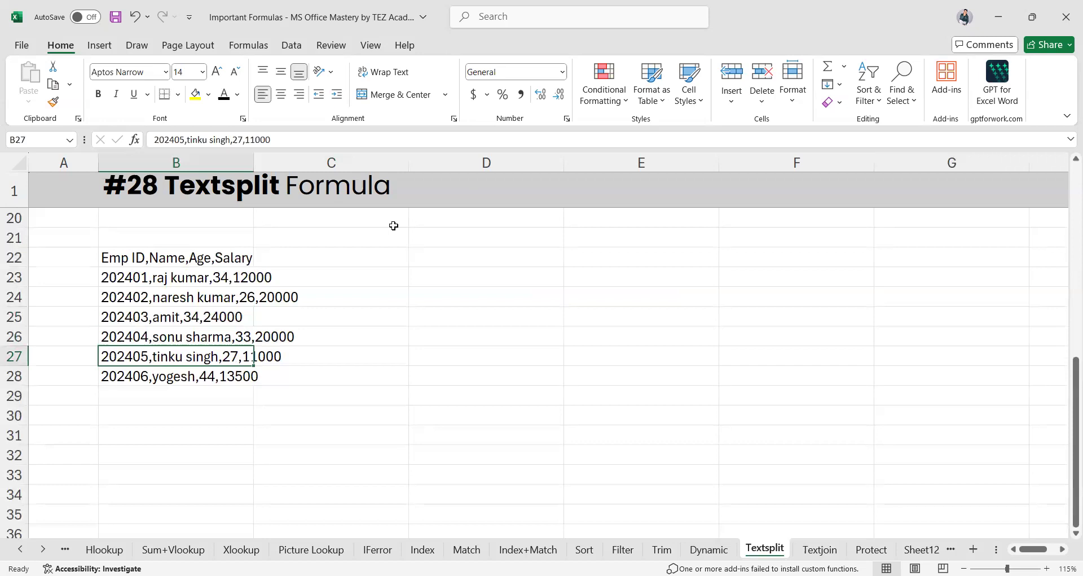
Start a TEXTSPLIT formula in C22, then cancel it with Esc
click(329, 243)
text(=)
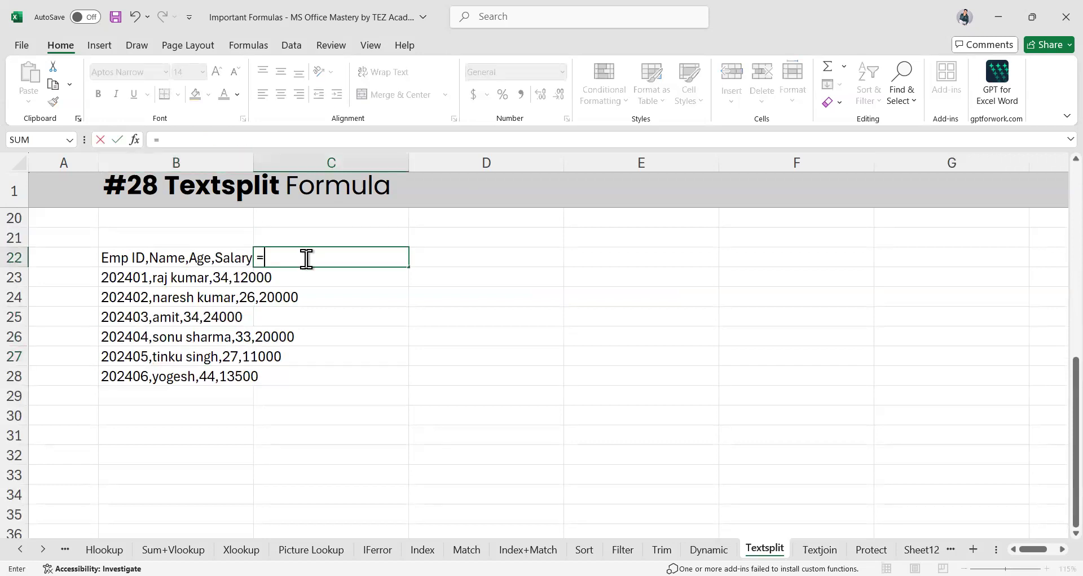
text(text)
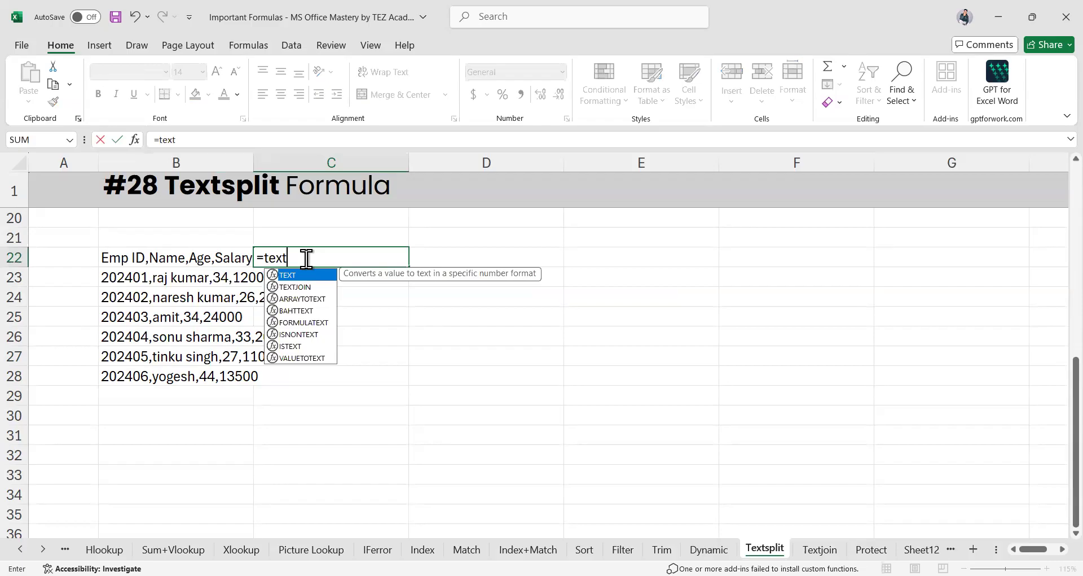
text(s)
key(BackSpace)
key(Up)
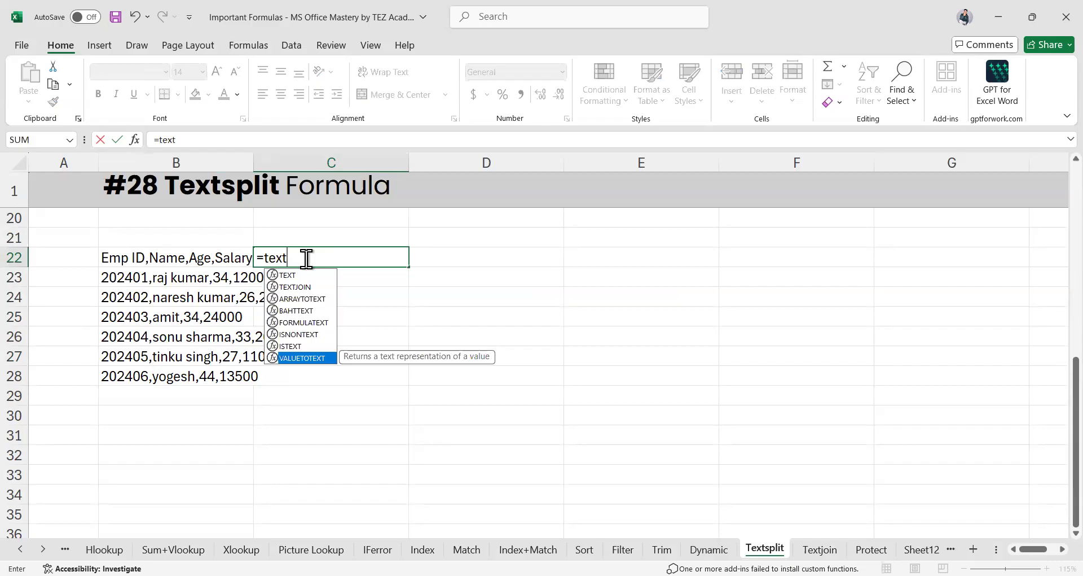
key(BackSpace)
key(BackSpace)
key(BackSpace)
key(BackSpace)
text(s)
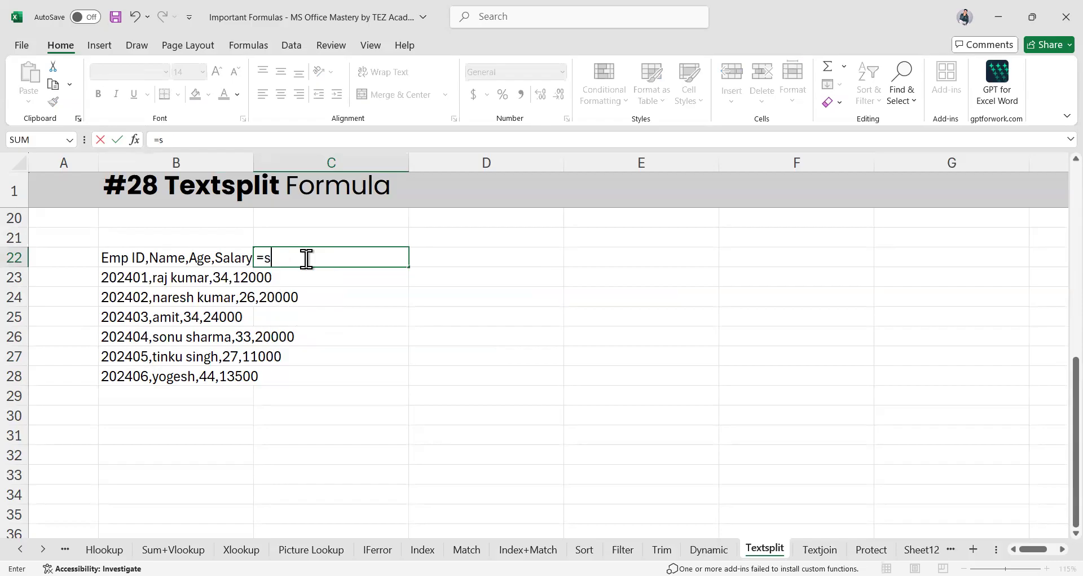
key(BackSpace)
text(text)
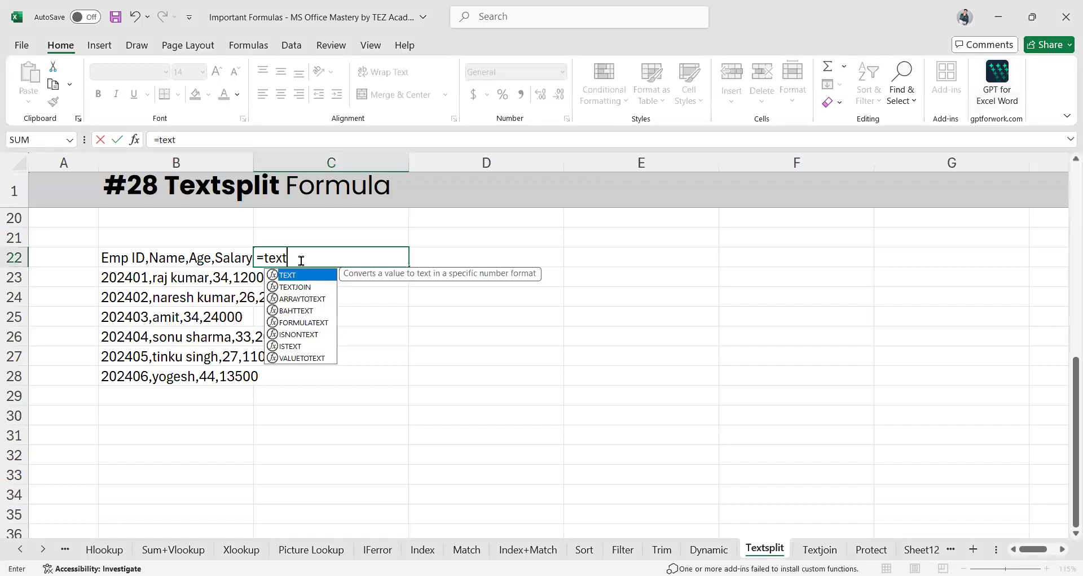
key(BackSpace)
key(BackSpace)
key(BackSpace)
key(BackSpace)
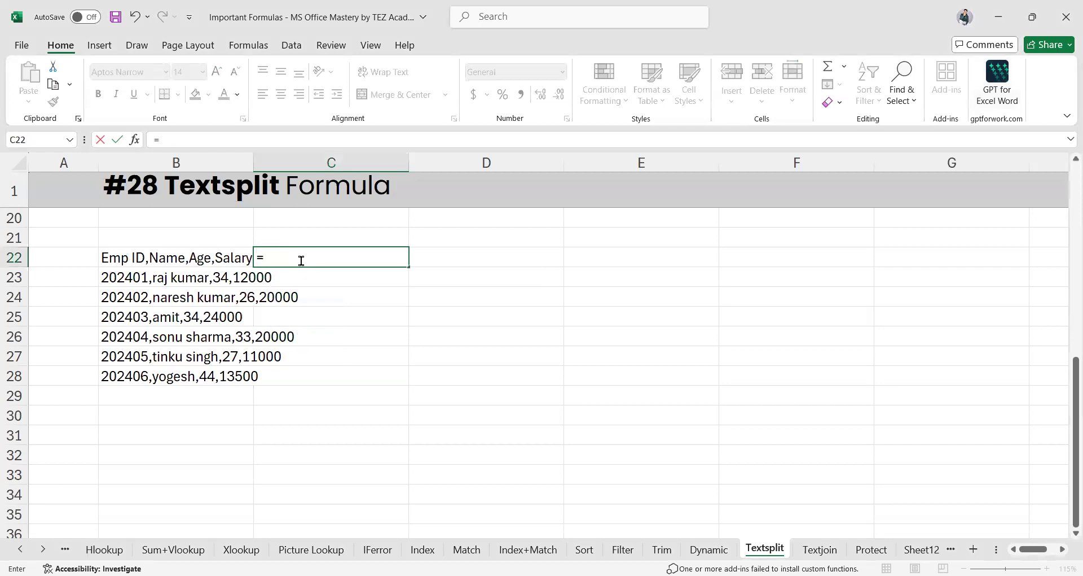
text(texts)
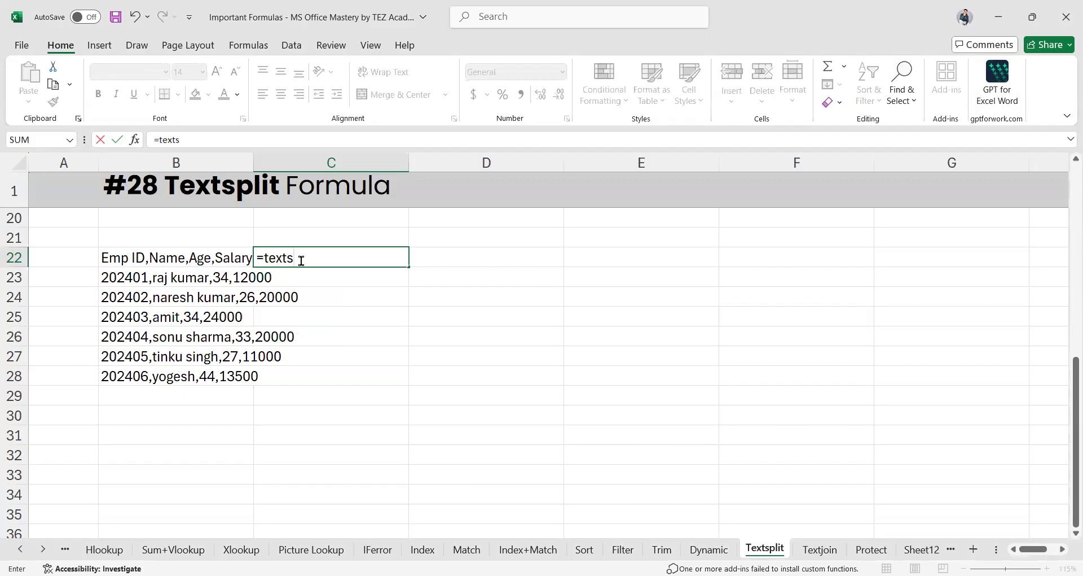
text(pli)
key(Left)
key(Left)
key(Left)
key(Left)
key(Left)
key(Left)
key(Left)
key(Left)
key(Escape)
key(Down)
key(Up)
Run Text to Columns on B22 with the Delimited option
click(161, 259)
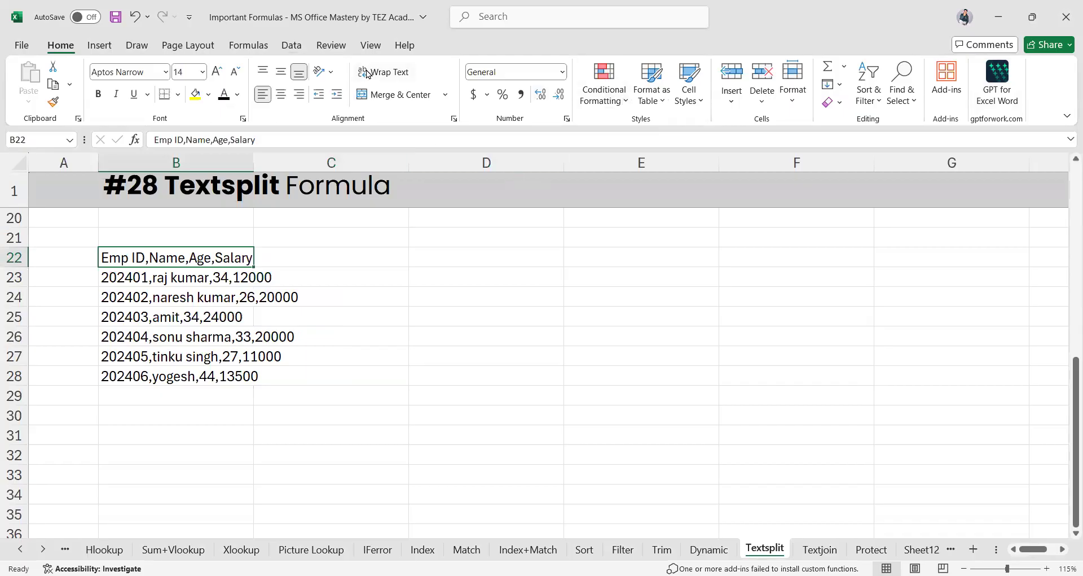
scroll(367, 74, down, 5)
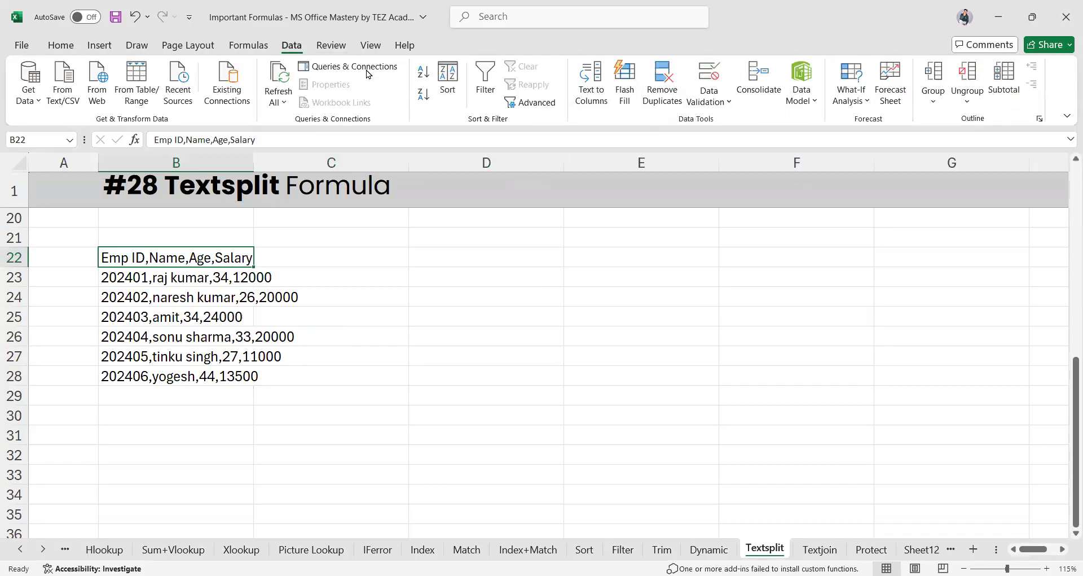
click(599, 105)
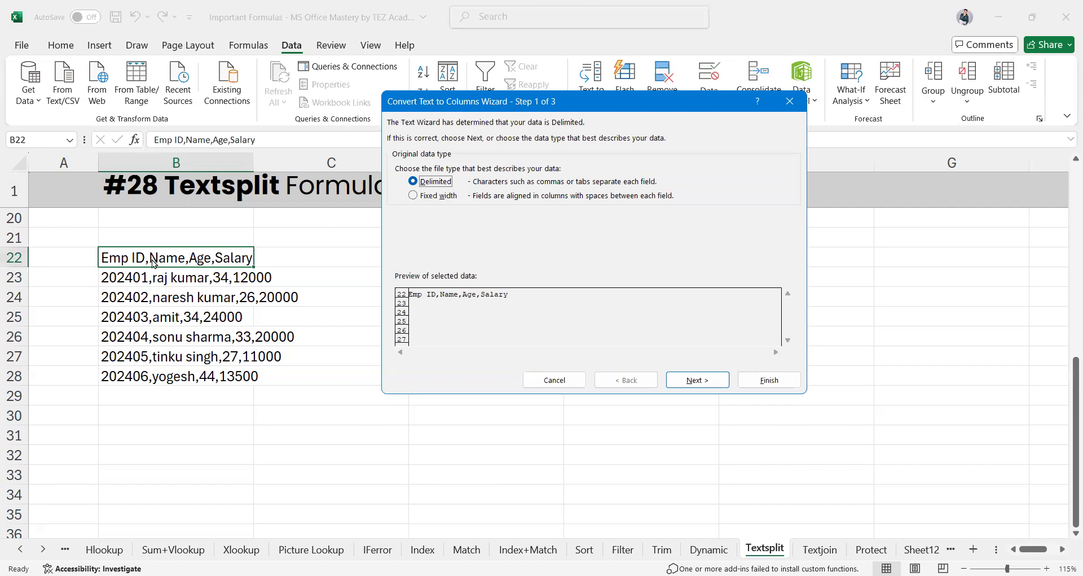
click(416, 183)
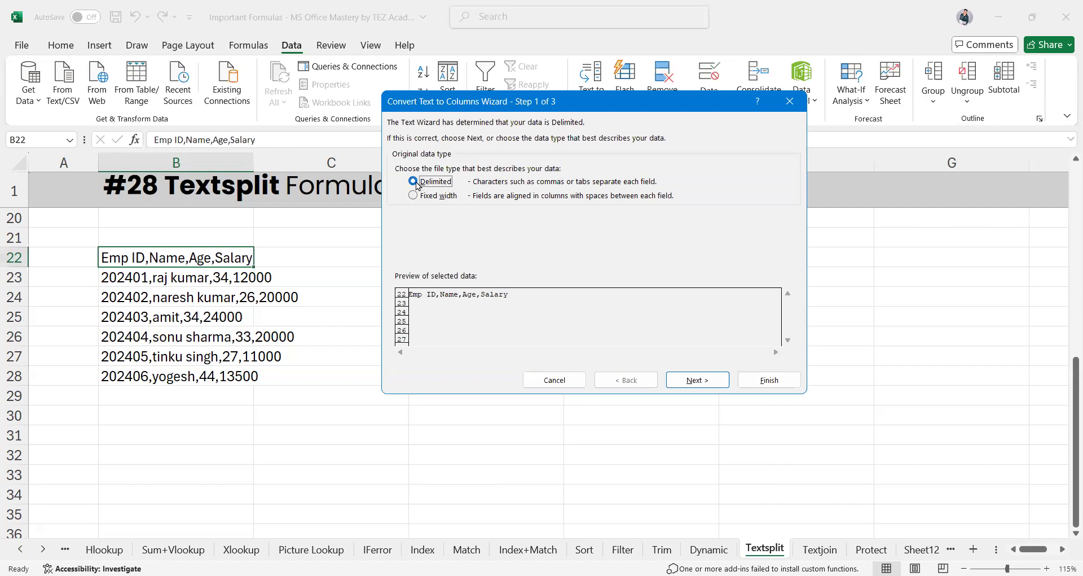
click(692, 379)
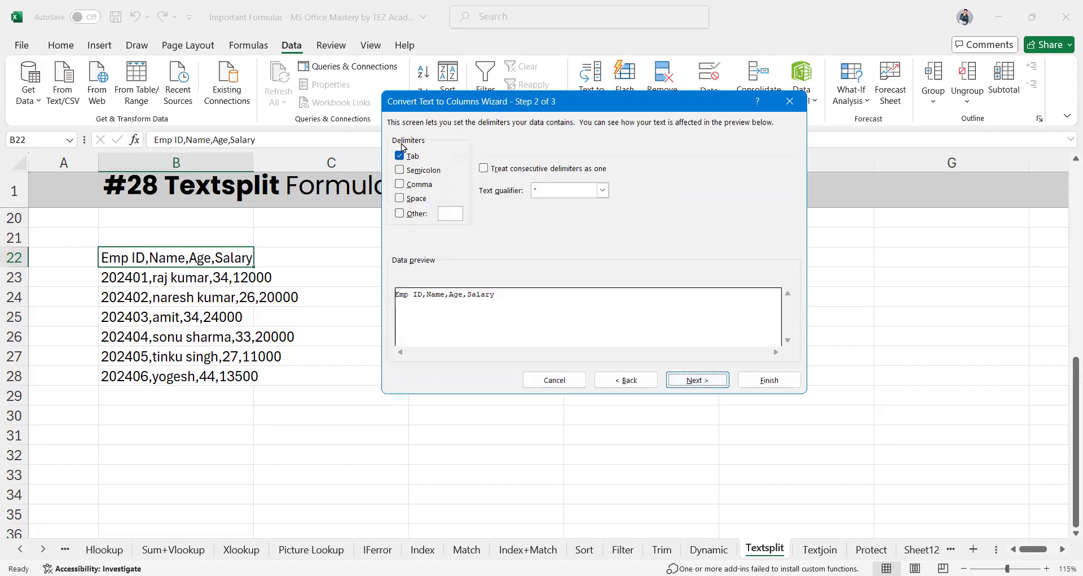
Split on commas to spread Emp ID, Name, Age, Salary across B22:E22
click(400, 184)
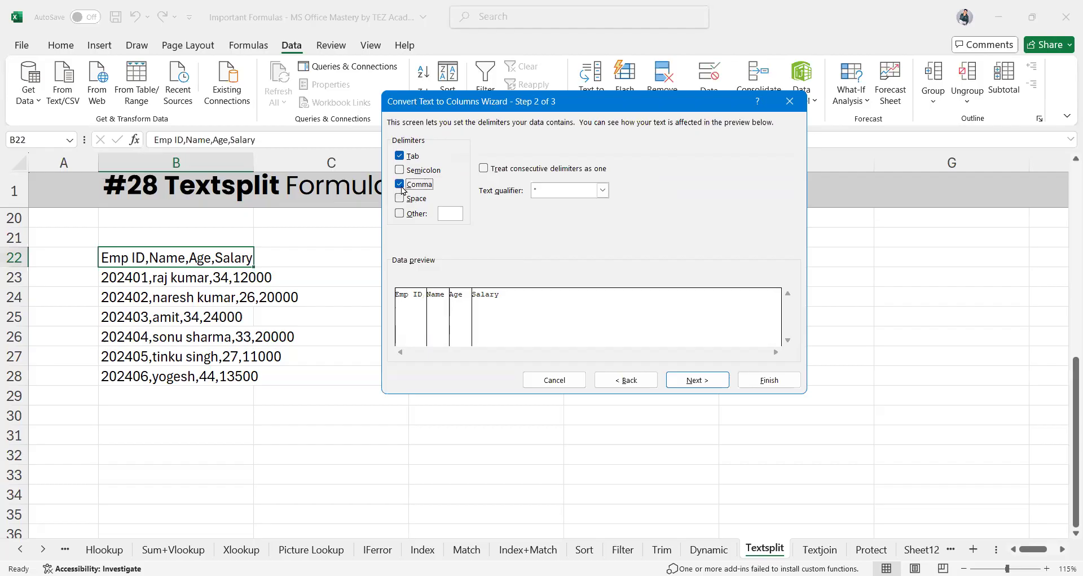
click(399, 184)
click(400, 198)
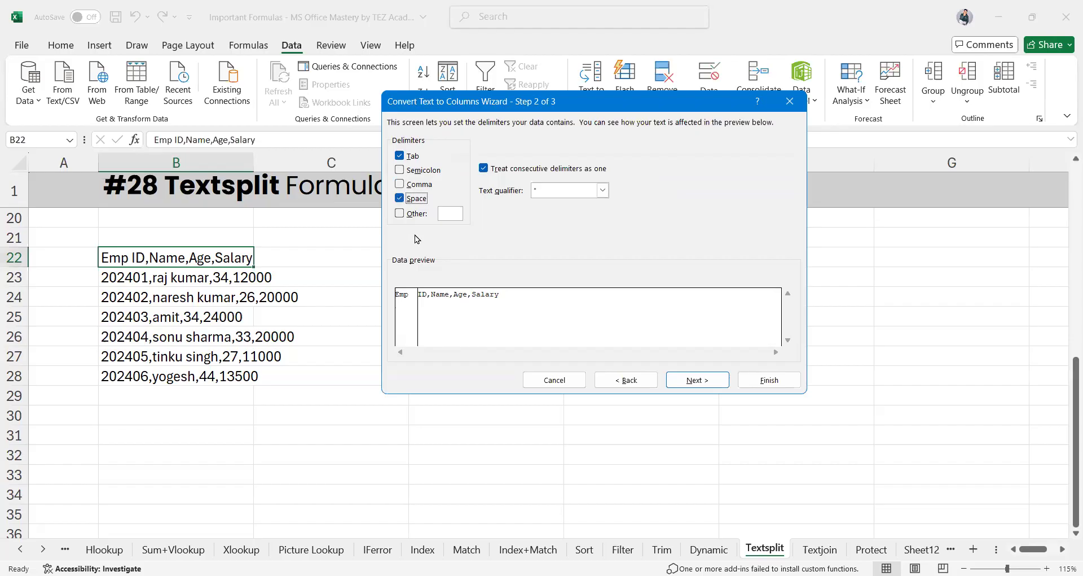
click(400, 198)
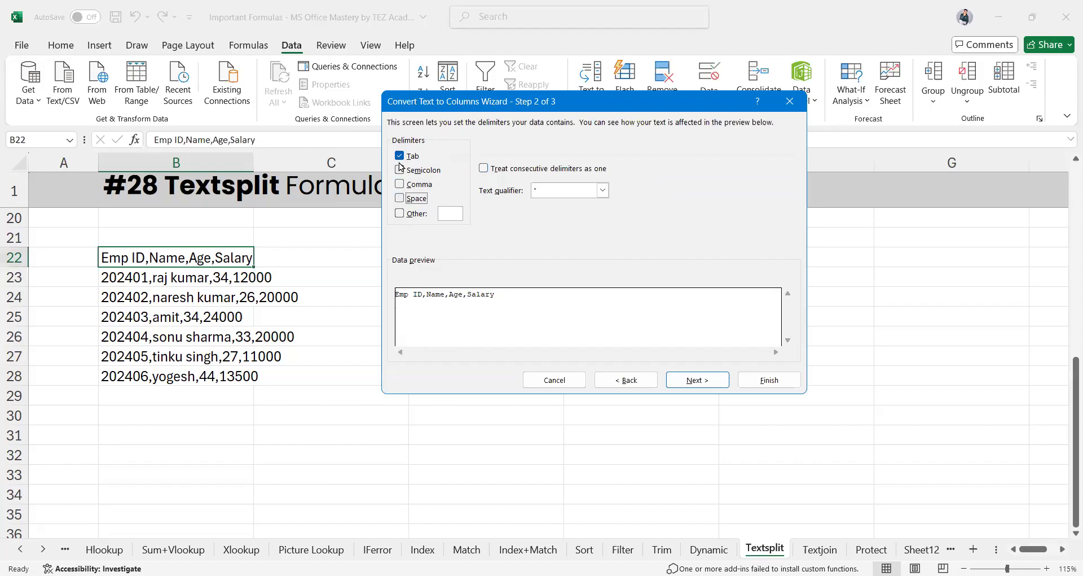
click(399, 170)
click(399, 170)
click(400, 170)
click(399, 184)
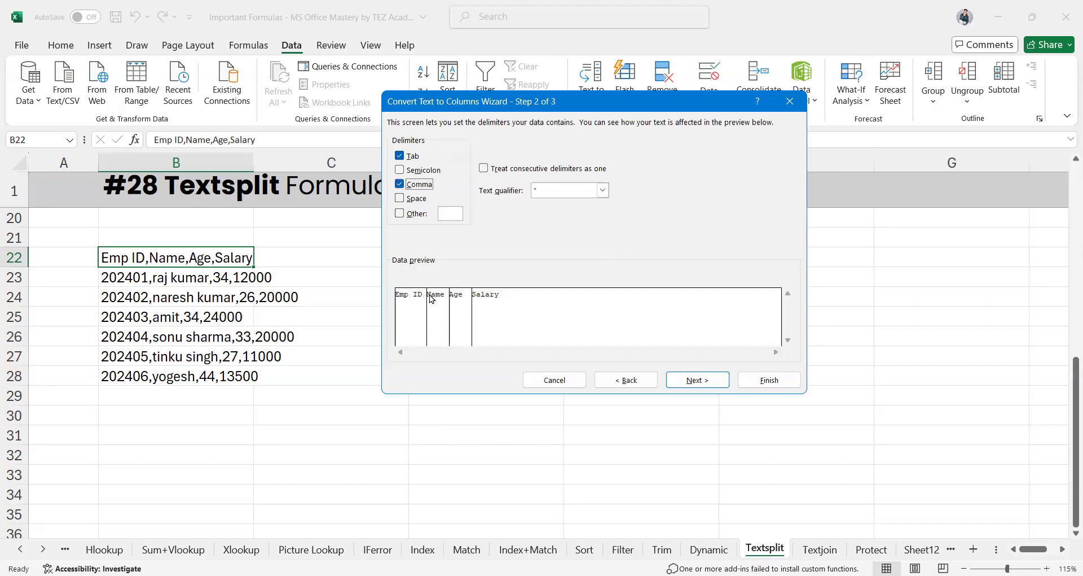
click(689, 380)
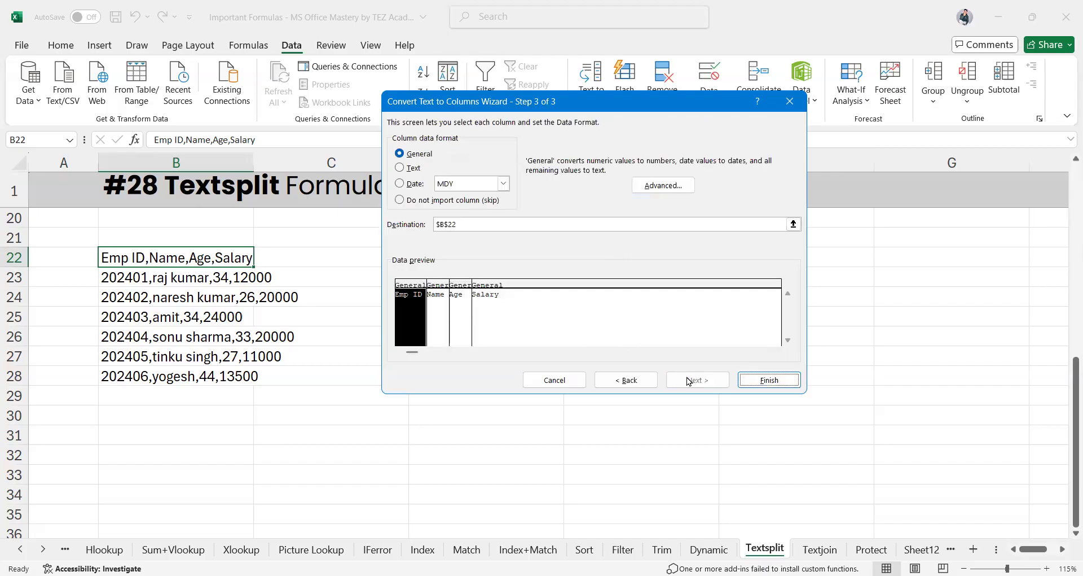
click(769, 380)
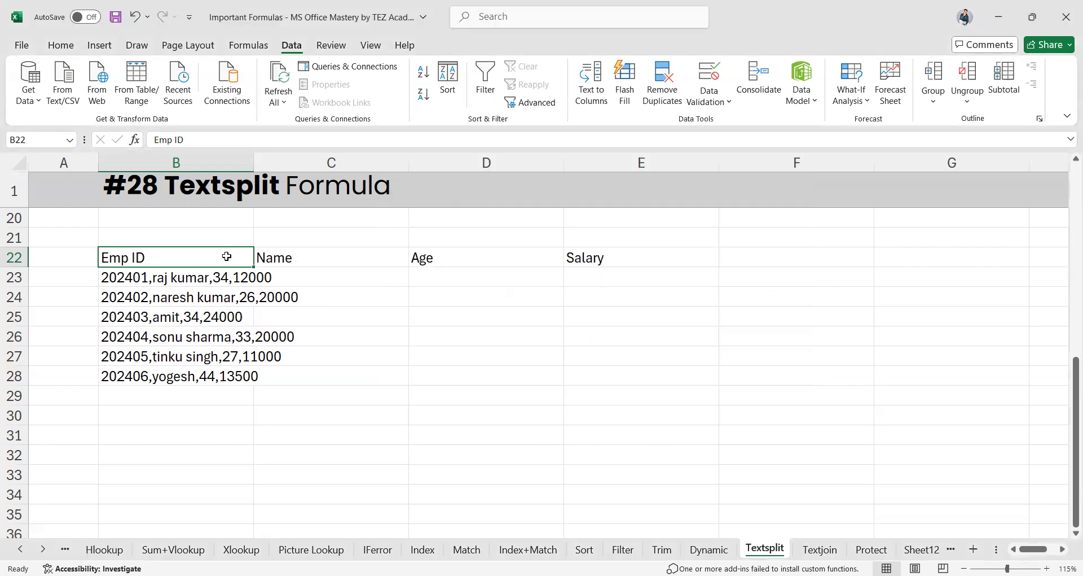
Try filling B22 down, undo it, then move to the Textjoin sheet
drag(254, 268, 242, 379)
key(ctrl+z)
click(295, 257)
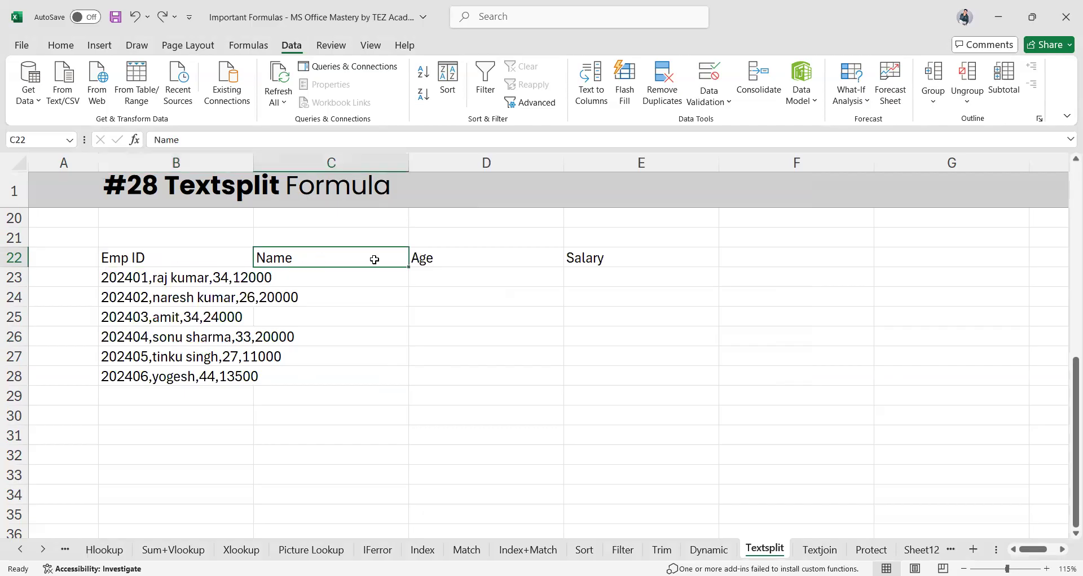
click(184, 278)
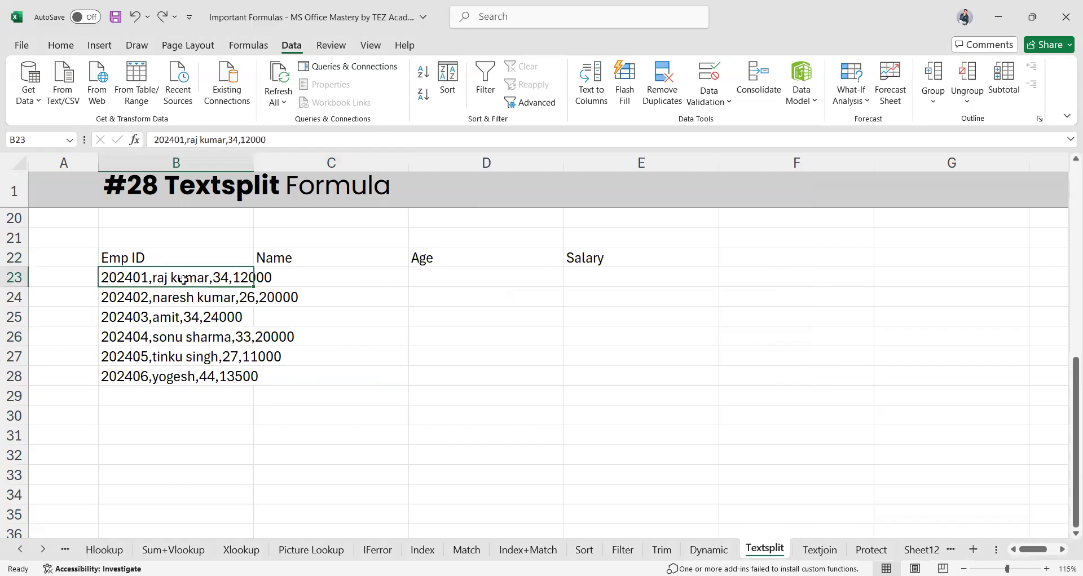
click(197, 259)
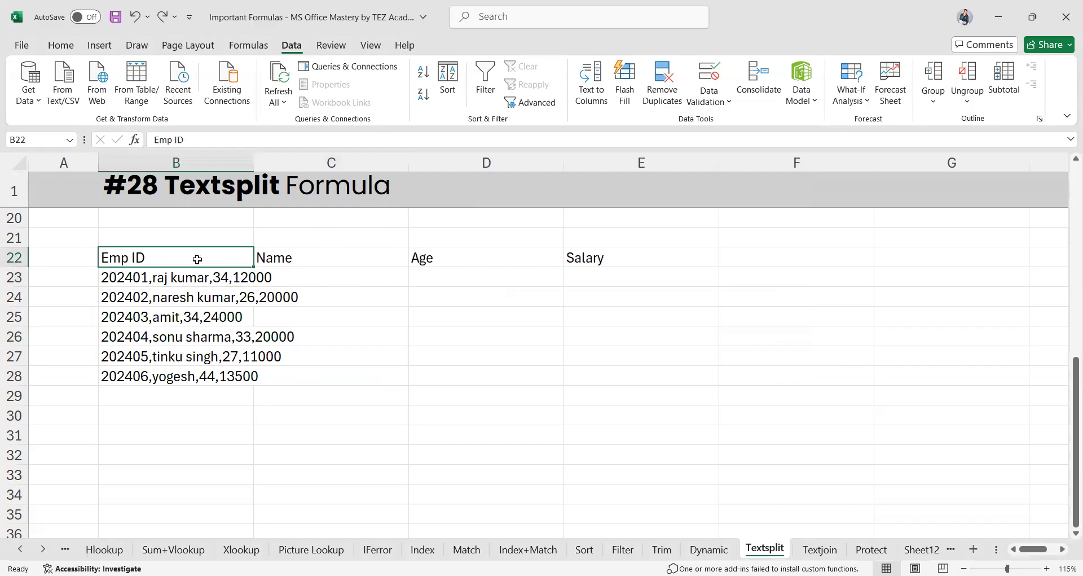
click(207, 293)
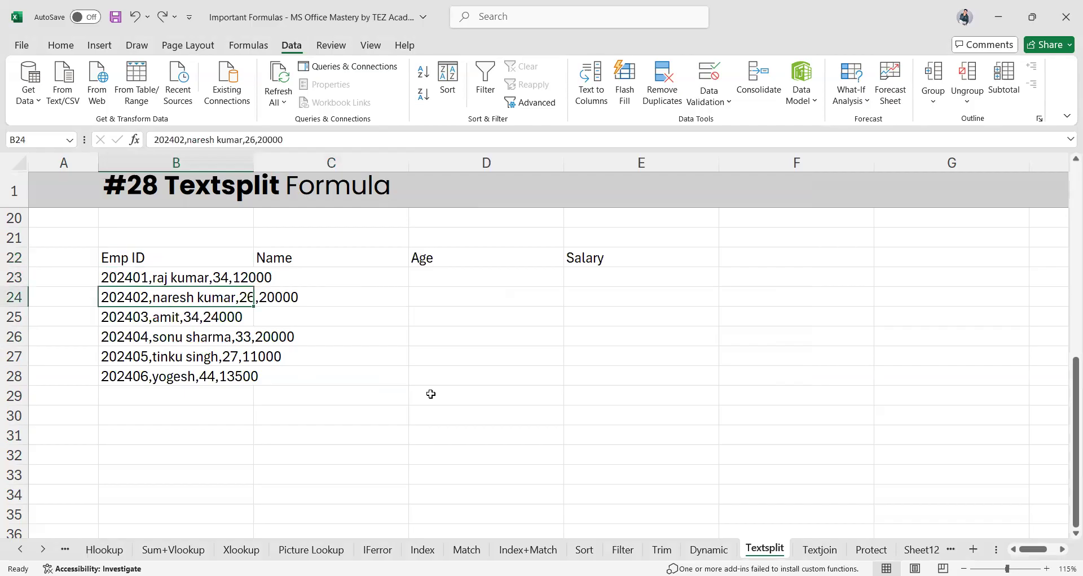
click(813, 549)
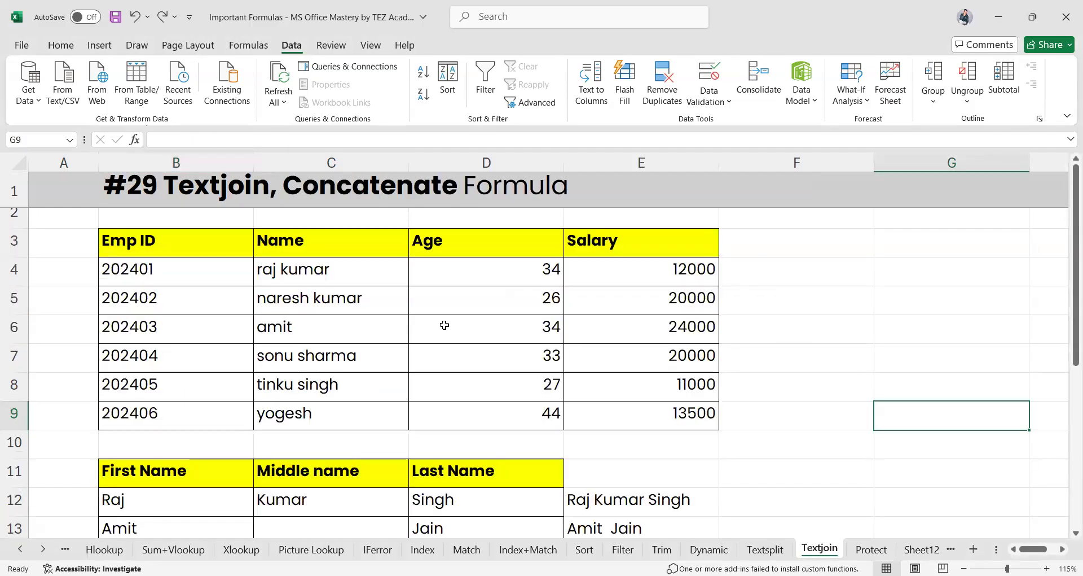
Enter =TEXTJOIN(" ",TRUE,B12:D12) in F12 and fill it down to F14
click(778, 276)
scroll(644, 358, down, 2)
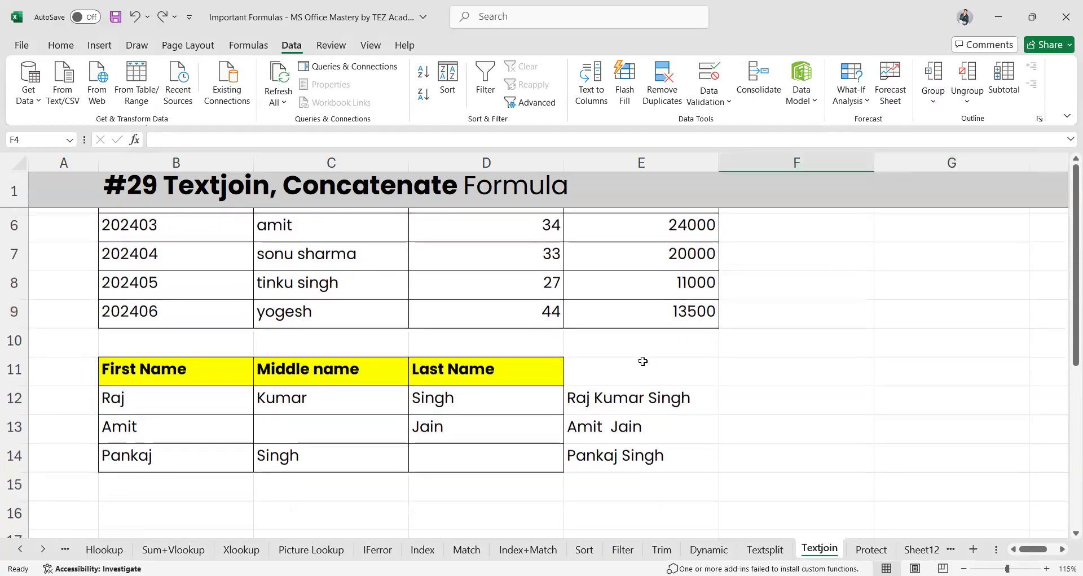
click(618, 394)
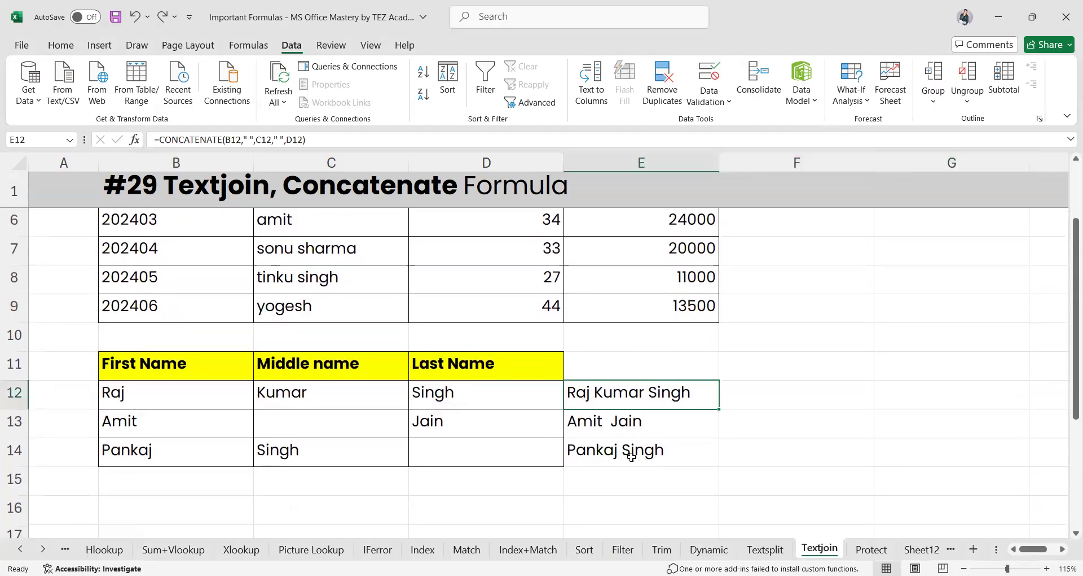
click(782, 401)
text(=)
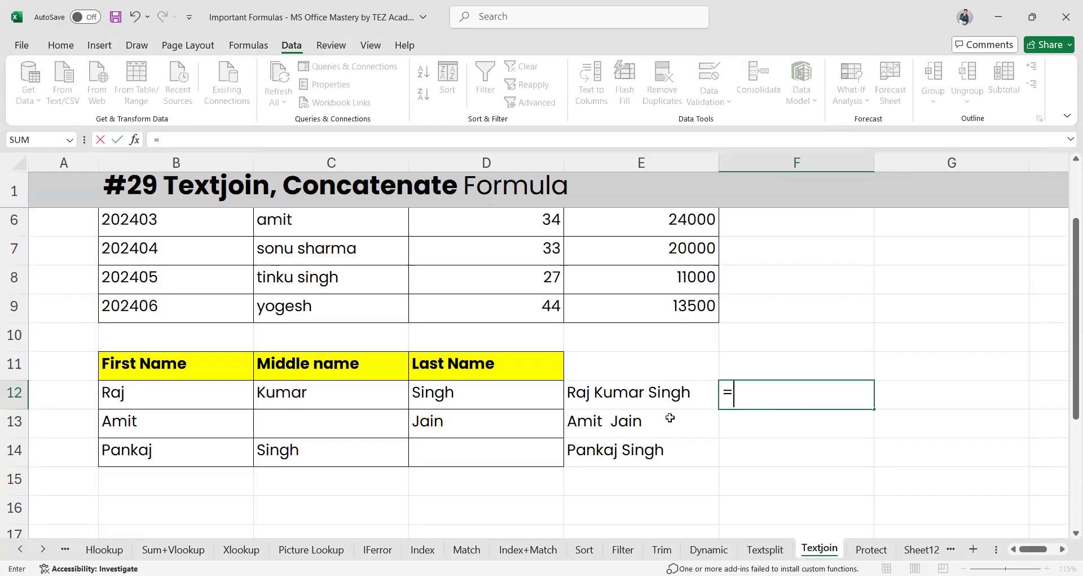
text(TEXTJOIN()
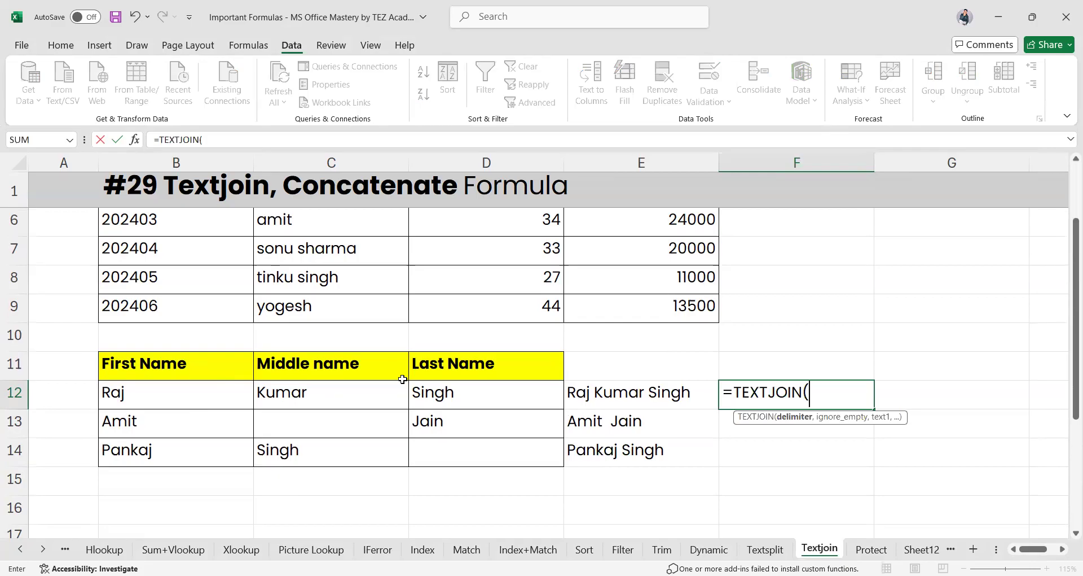
text(")
text(",)
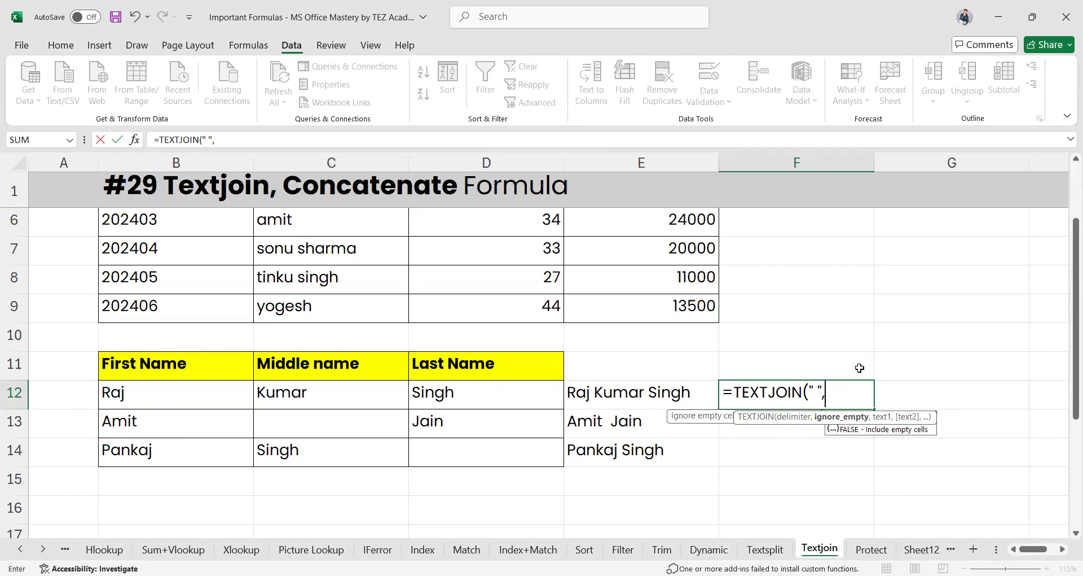
text(T)
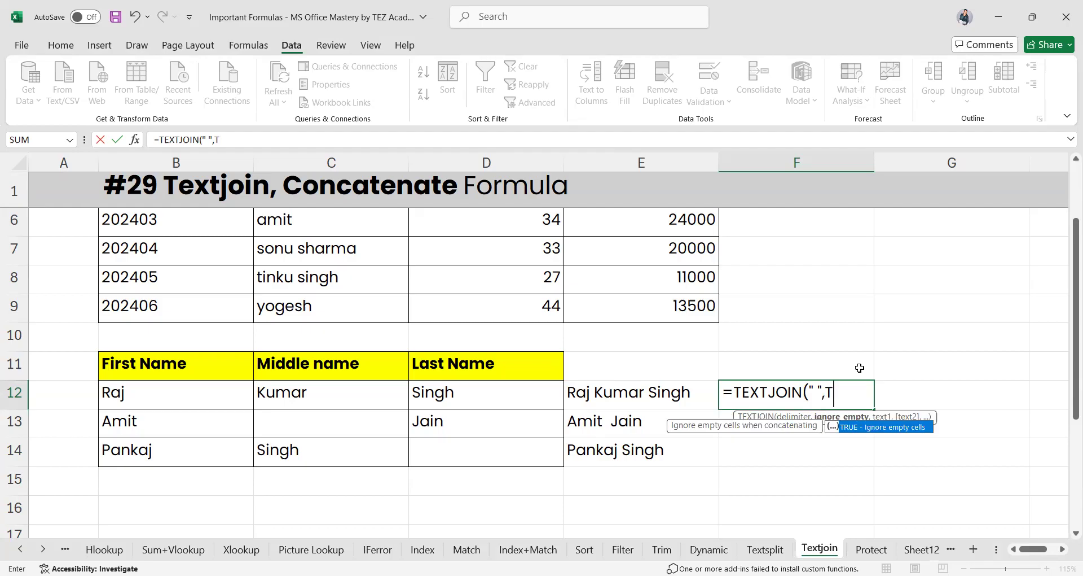
text(rue,)
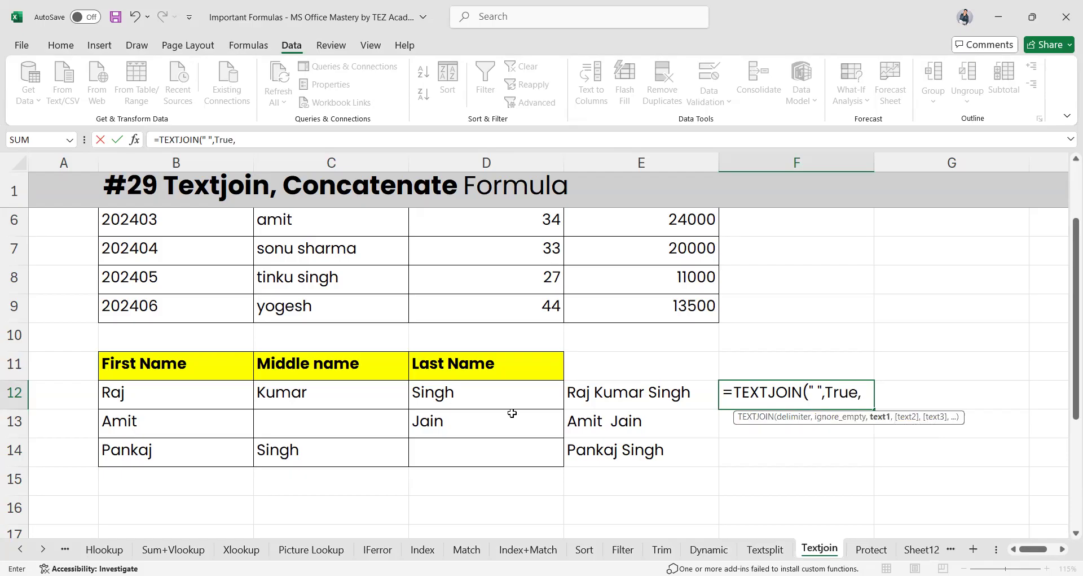
drag(167, 389, 466, 400)
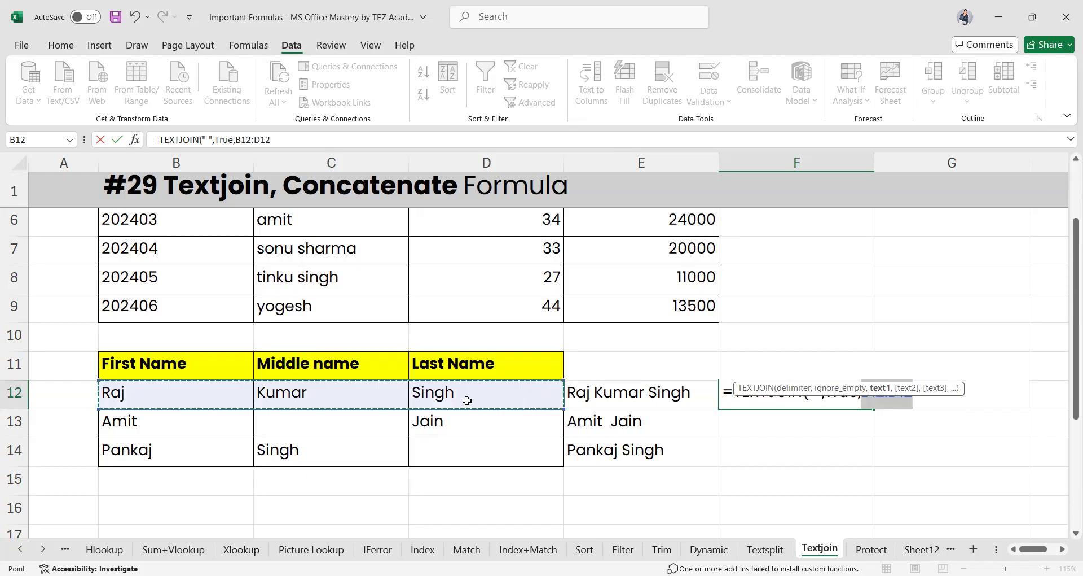
key(Return)
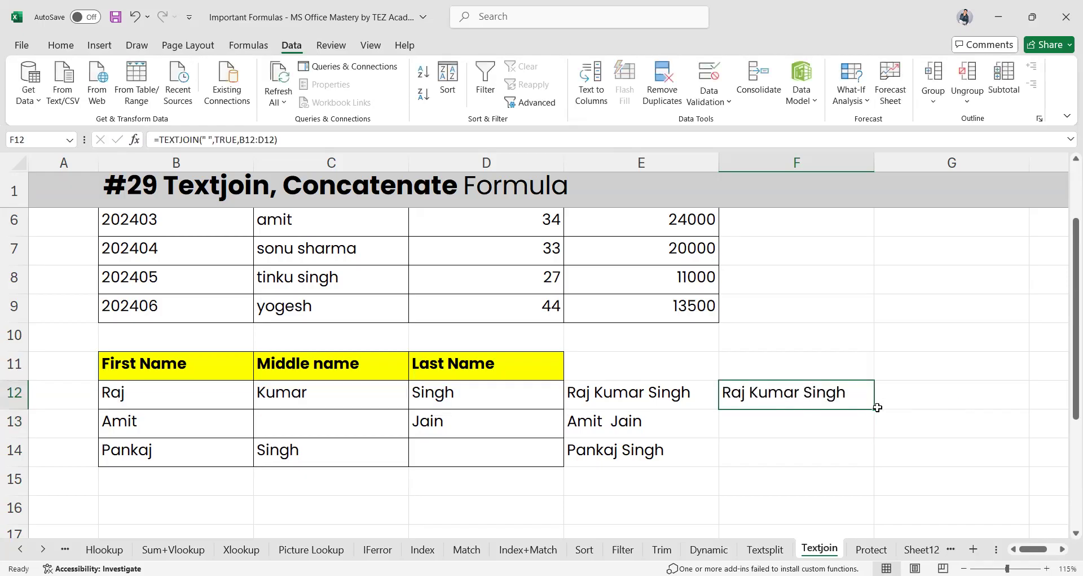
drag(874, 408, 861, 457)
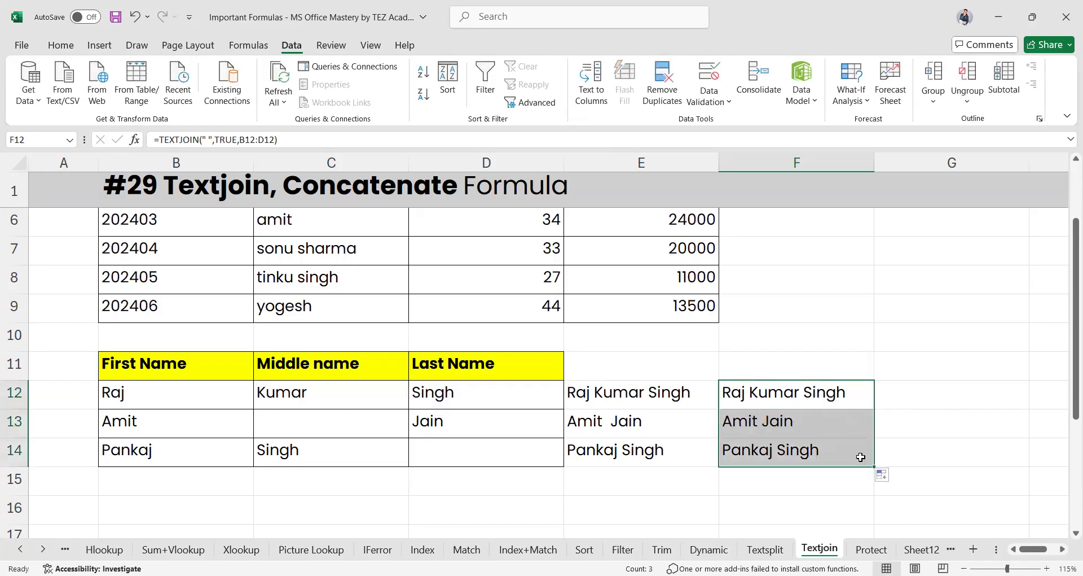
Change the F12 TEXTJOIN's TRUE argument to FALSE
click(791, 422)
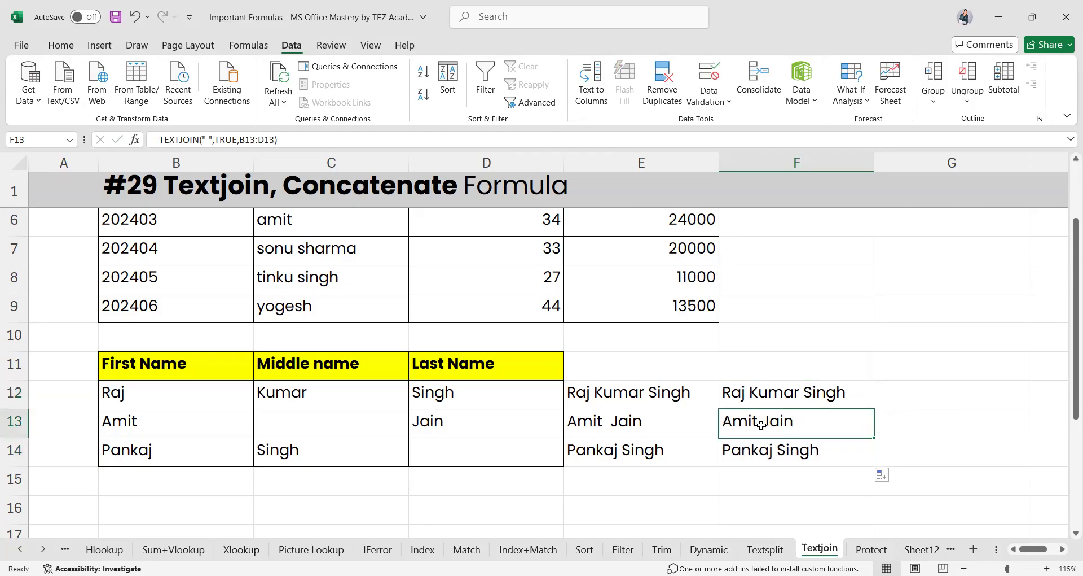
click(804, 392)
double_click(804, 391)
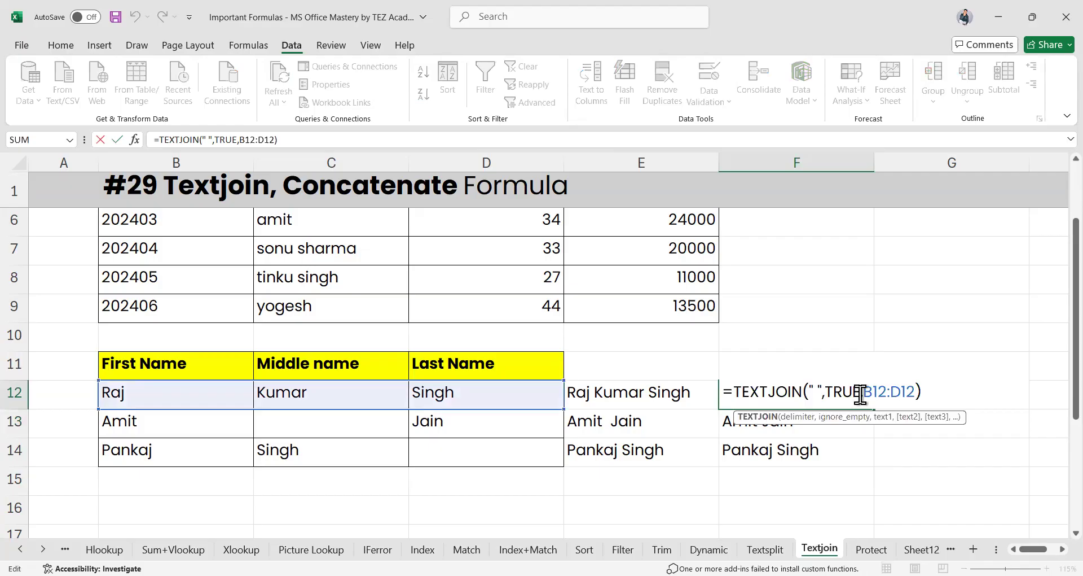
key(Left)
key(Left)
key(Left)
key(Left)
key(Left)
key(Left)
key(Left)
key(Left)
key(Left)
key(Left)
key(Left)
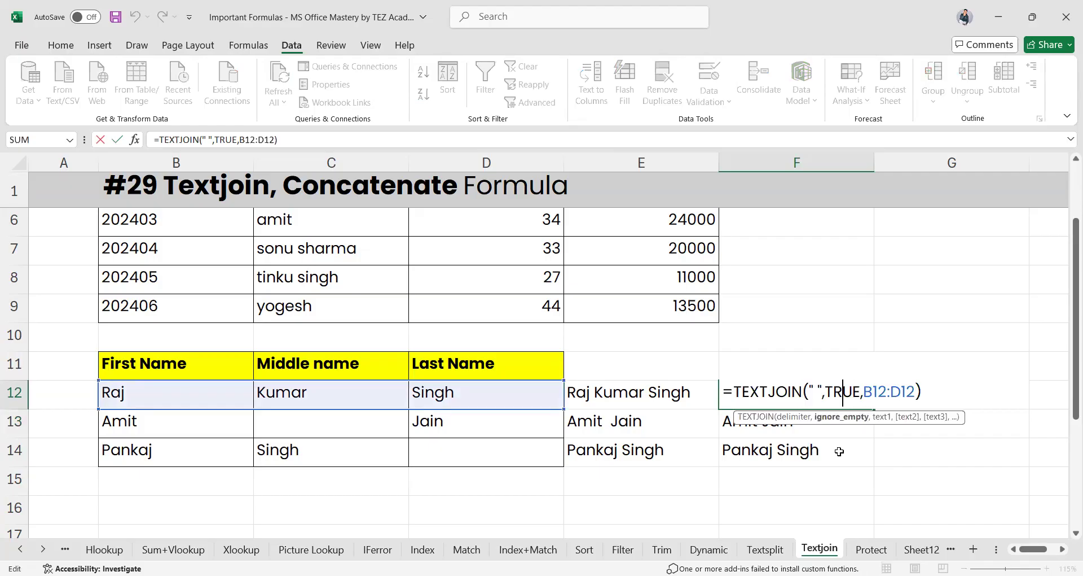
key(BackSpace)
key(BackSpace)
key(Delete)
key(Delete)
text(False)
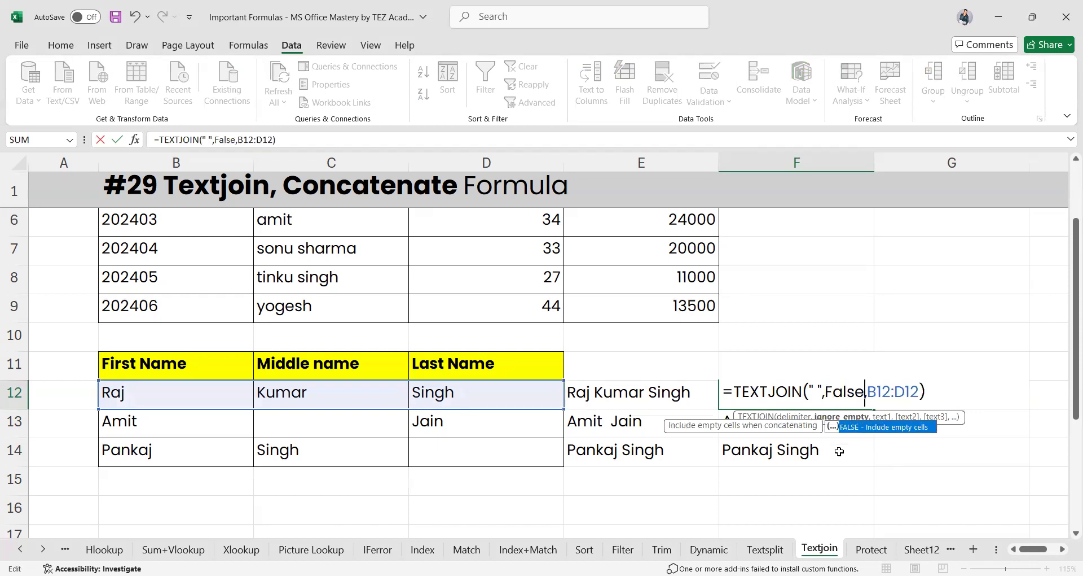
key(Return)
Fill the FALSE formula down to F14, then undo so F13:F14 keep TRUE
click(841, 399)
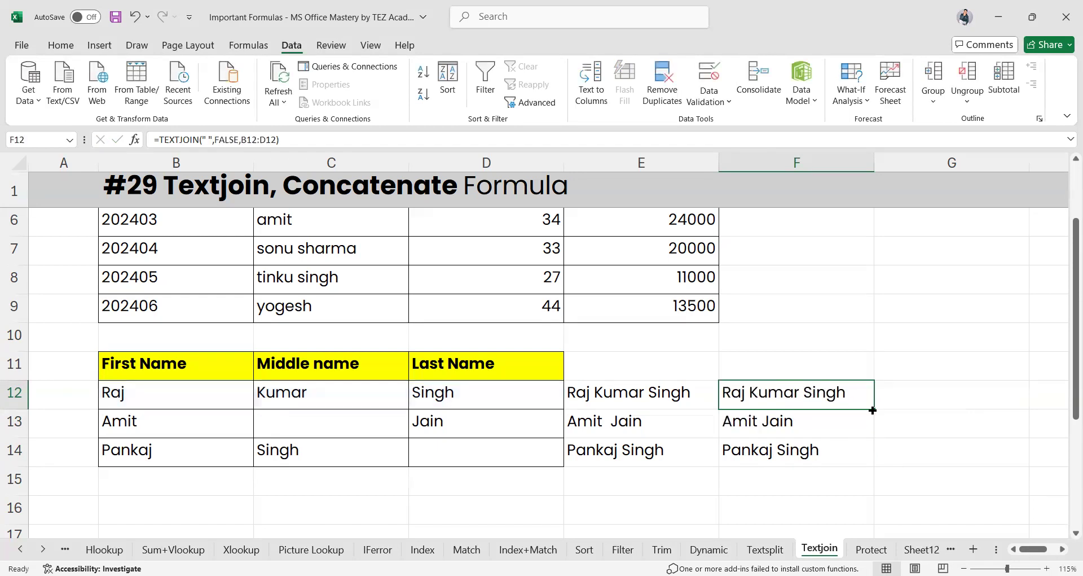
drag(873, 411, 871, 458)
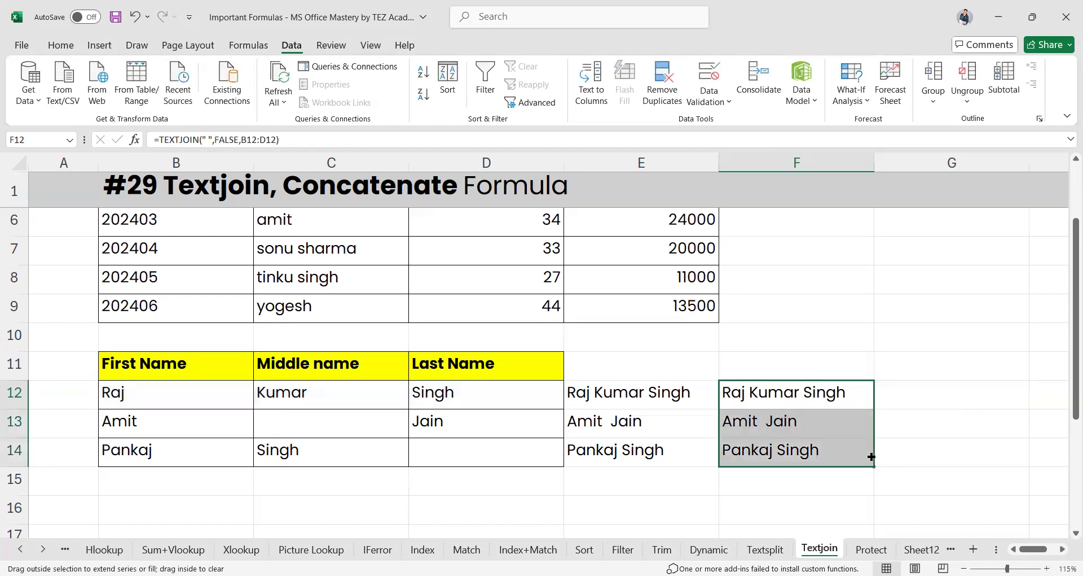
click(781, 427)
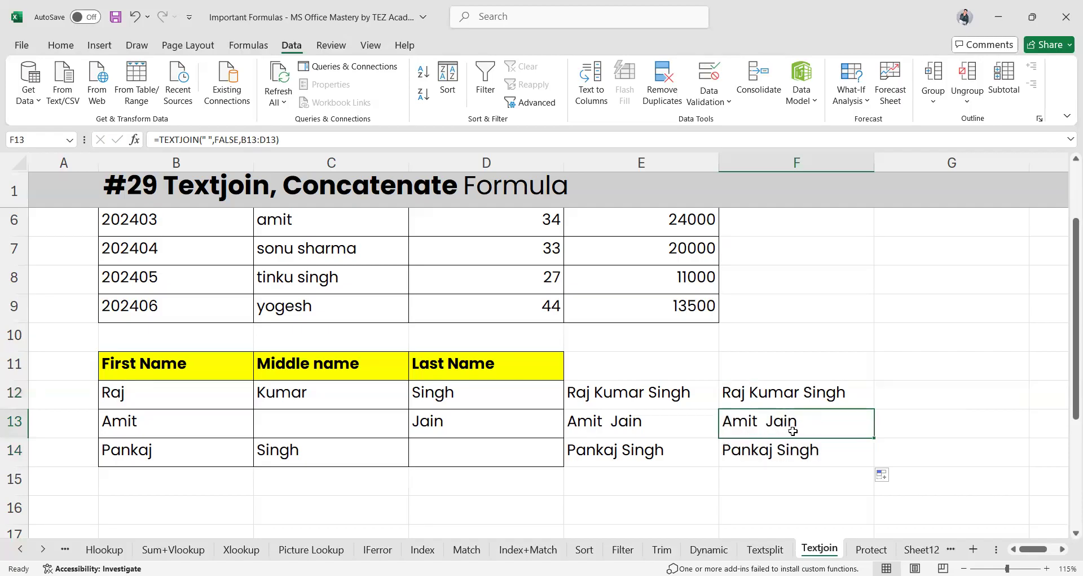
key(ctrl+z)
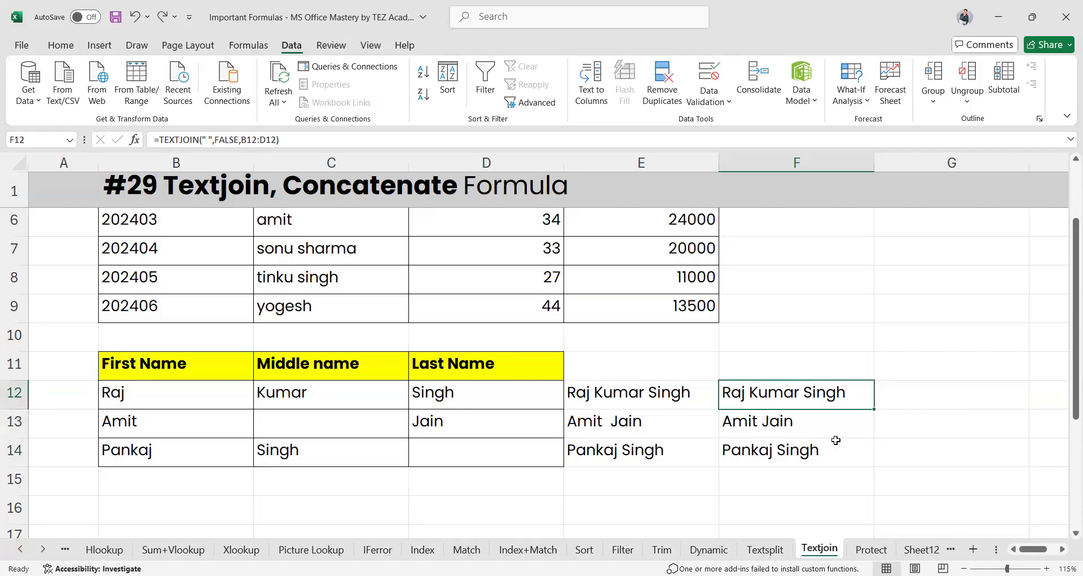
click(801, 427)
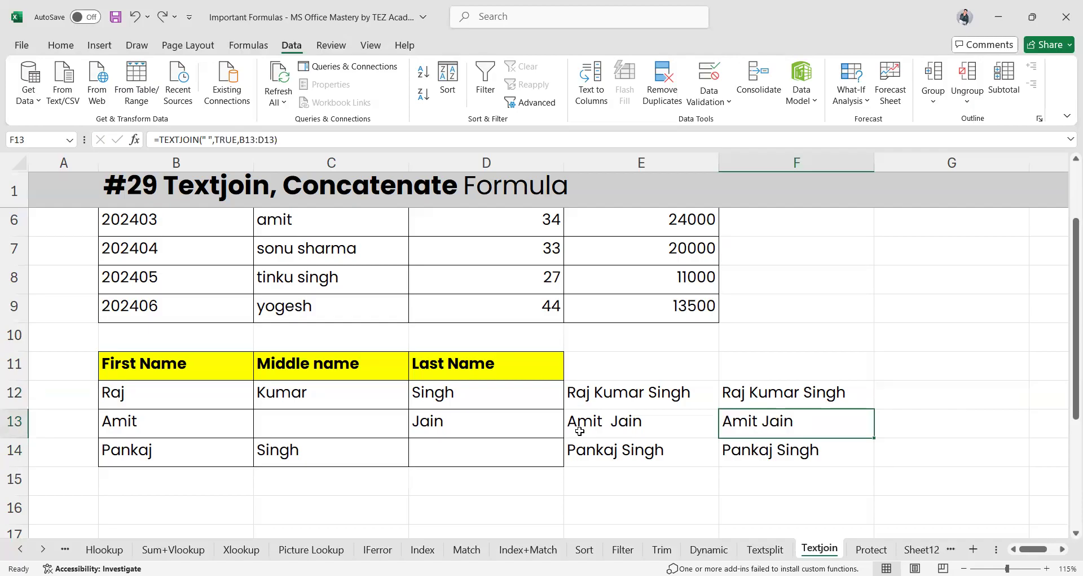
scroll(581, 429, up, 2)
Enter =TEXTJOIN(", ",TRUE,B4:E4) in F4 to comma-join the first employee row
click(792, 275)
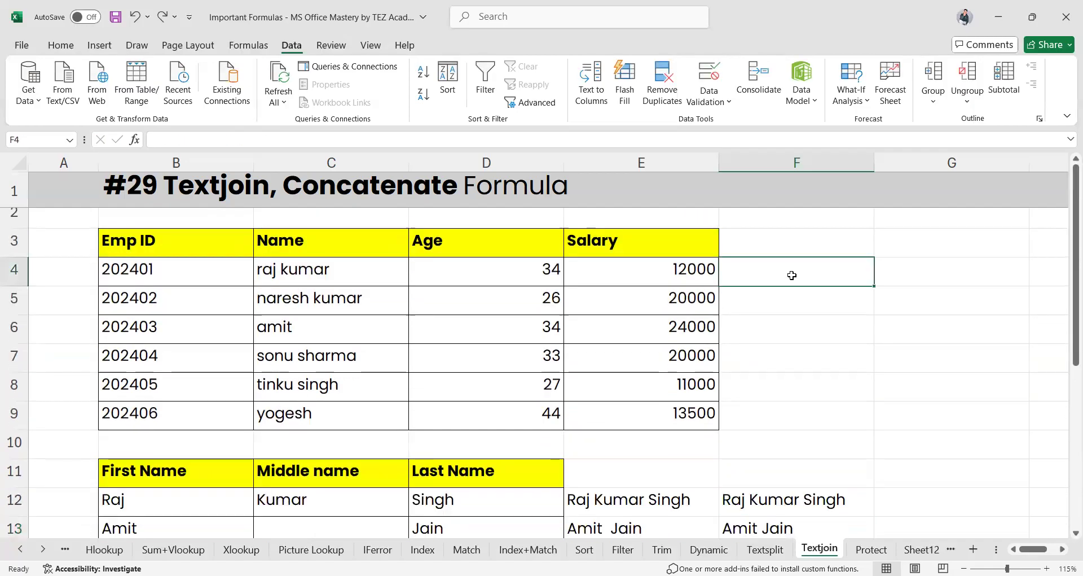
text(=t)
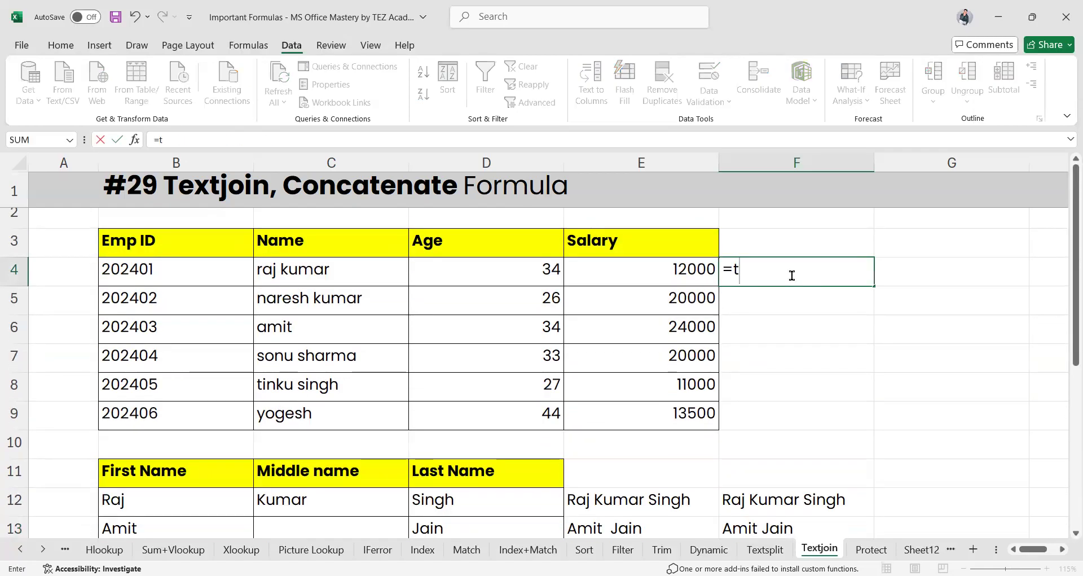
text(extj)
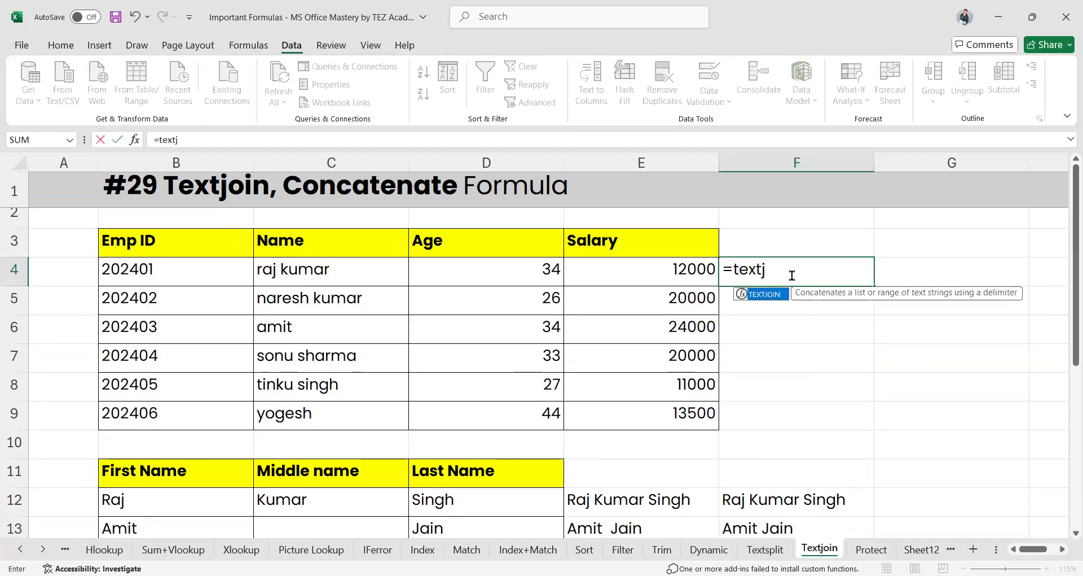
key(Tab)
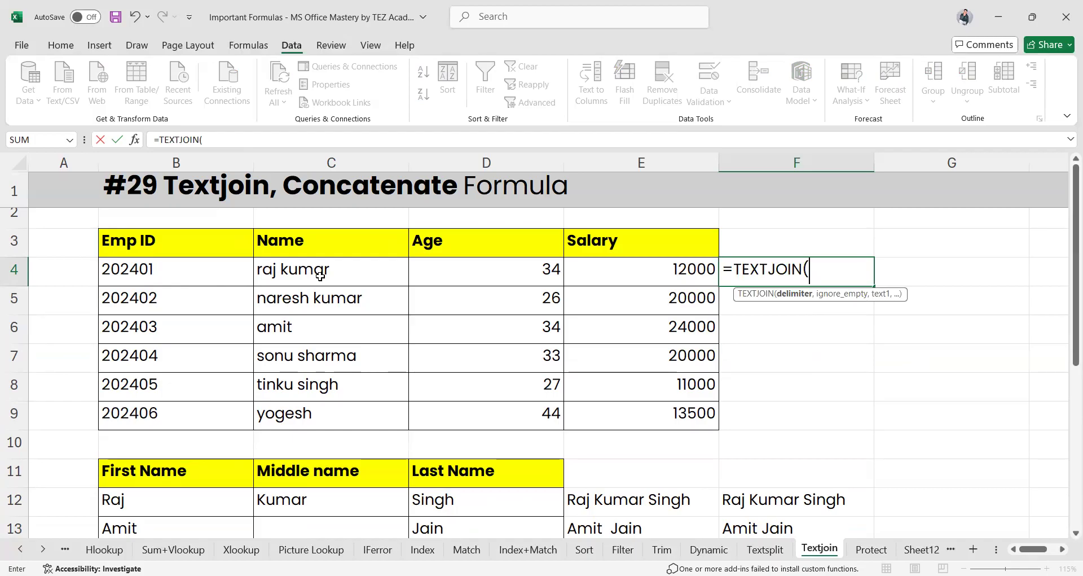
text(", ")
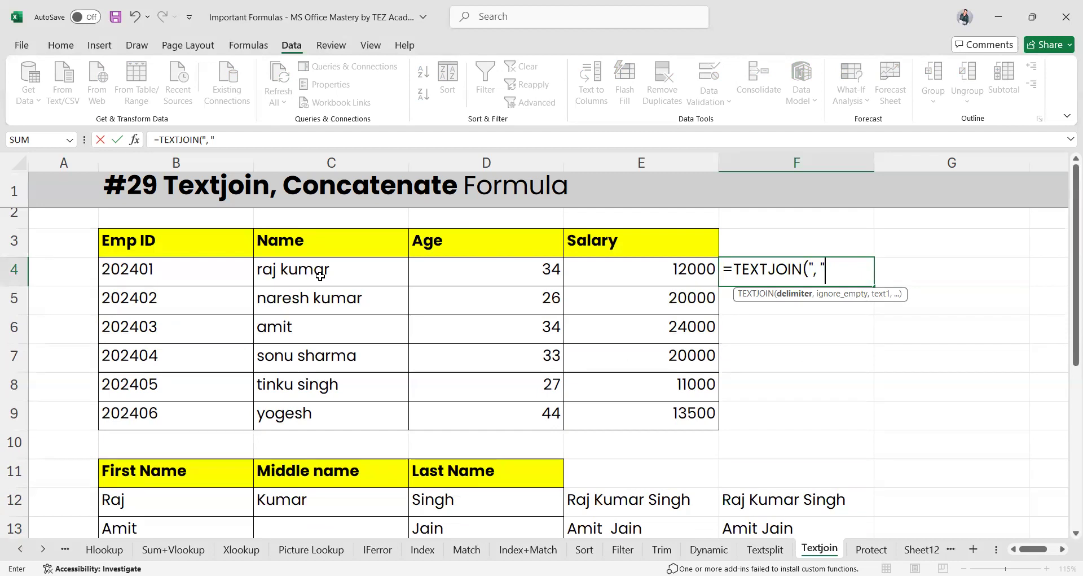
text(,)
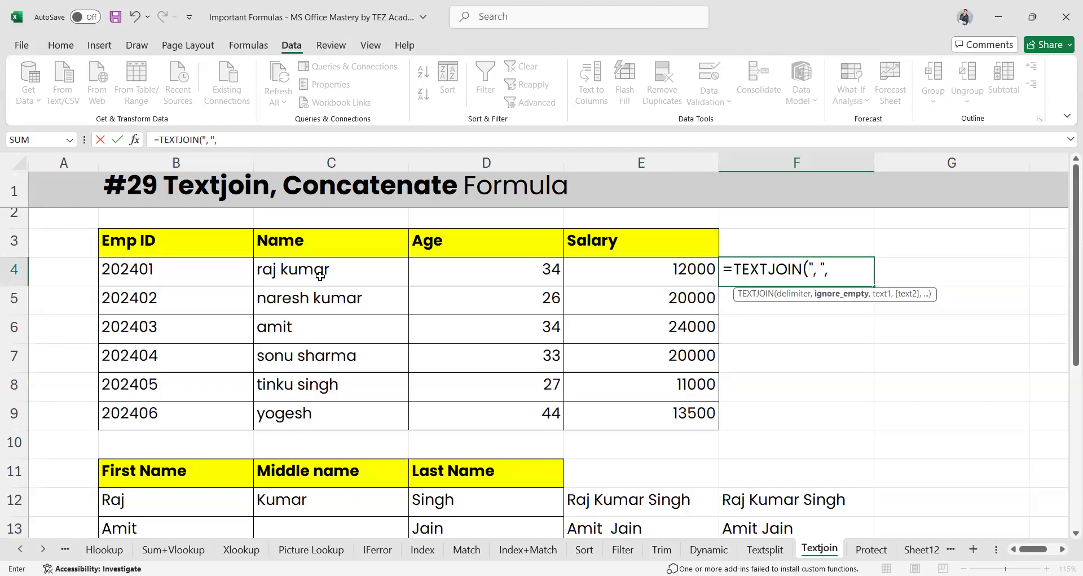
text(True,)
drag(181, 271, 631, 274)
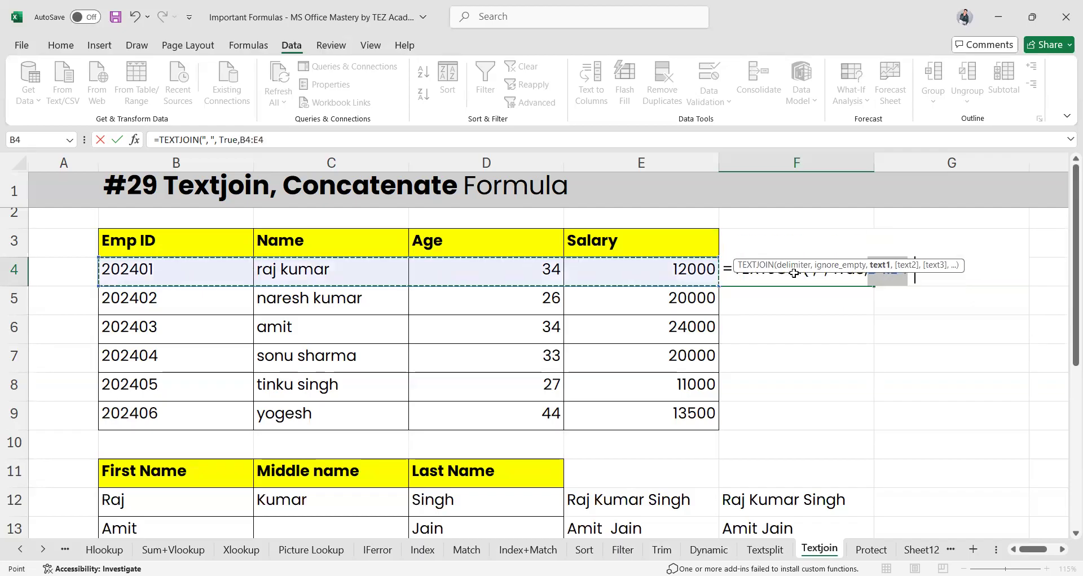
key(Return)
Fill the F4 formula down to F9, then go to the Protect sheet
scroll(772, 296, up, 2)
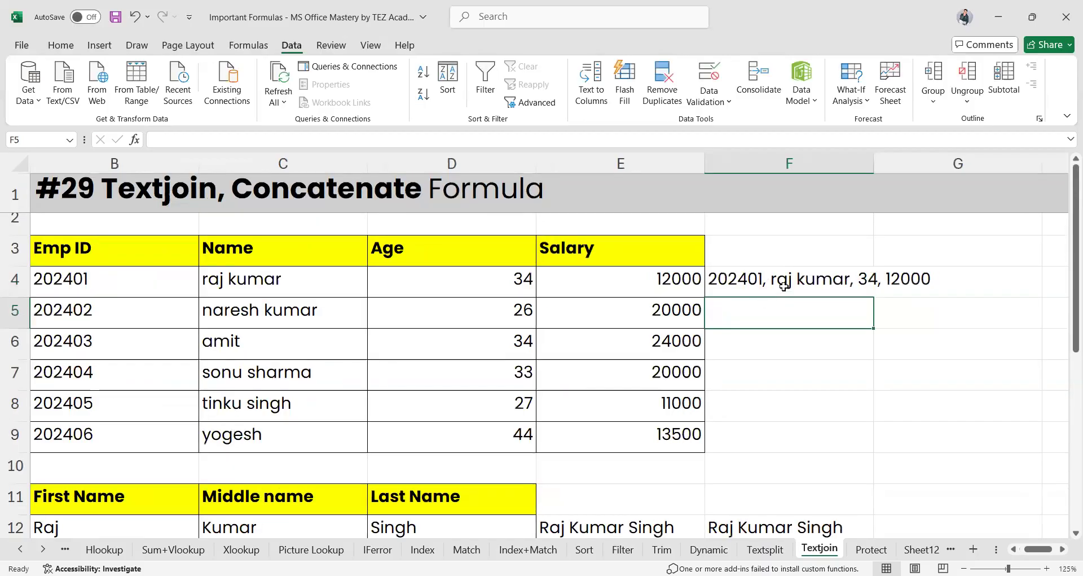
click(858, 285)
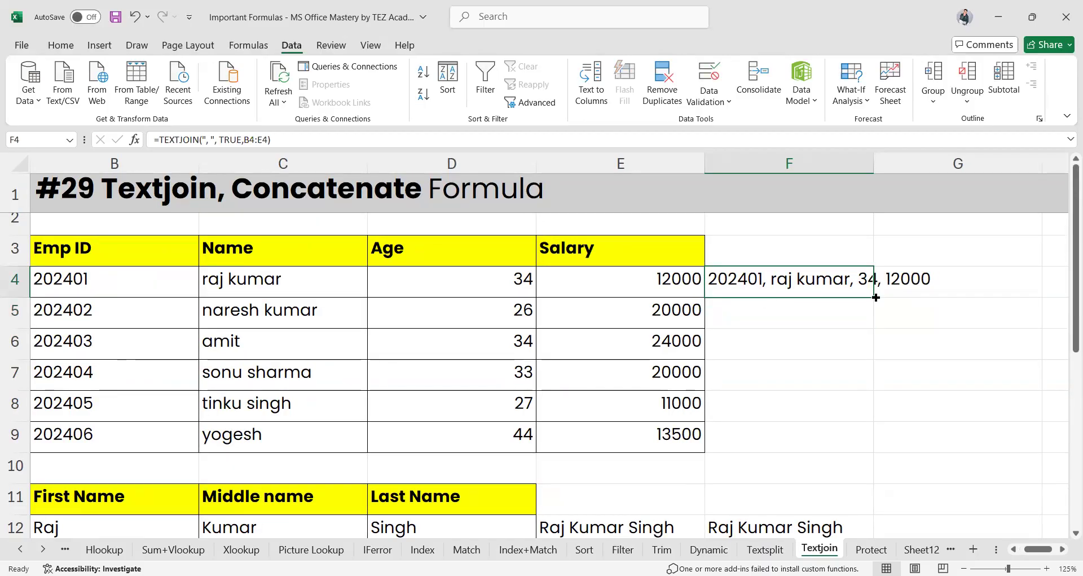
drag(876, 297, 851, 448)
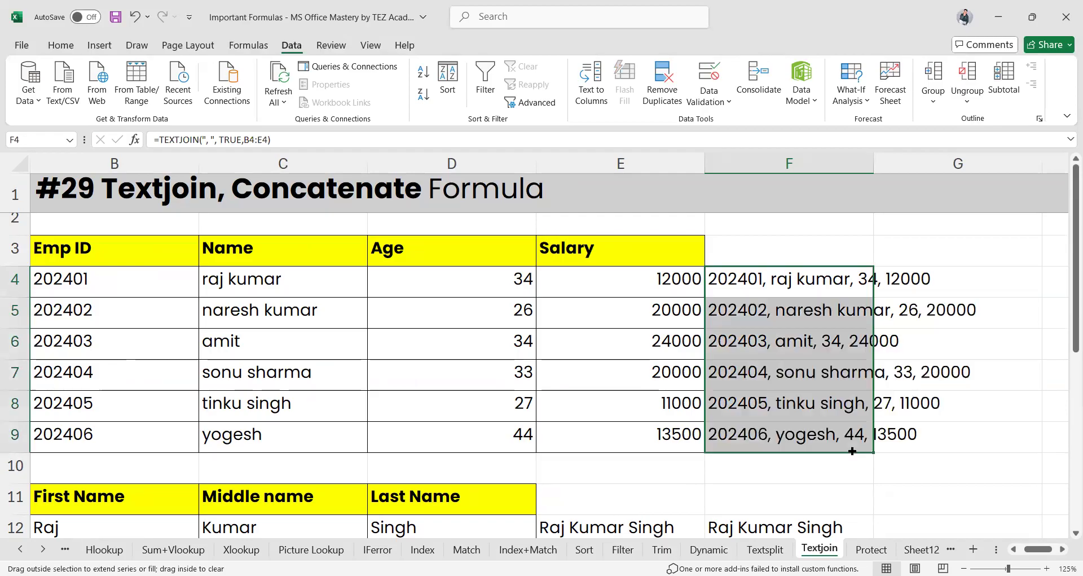
click(765, 336)
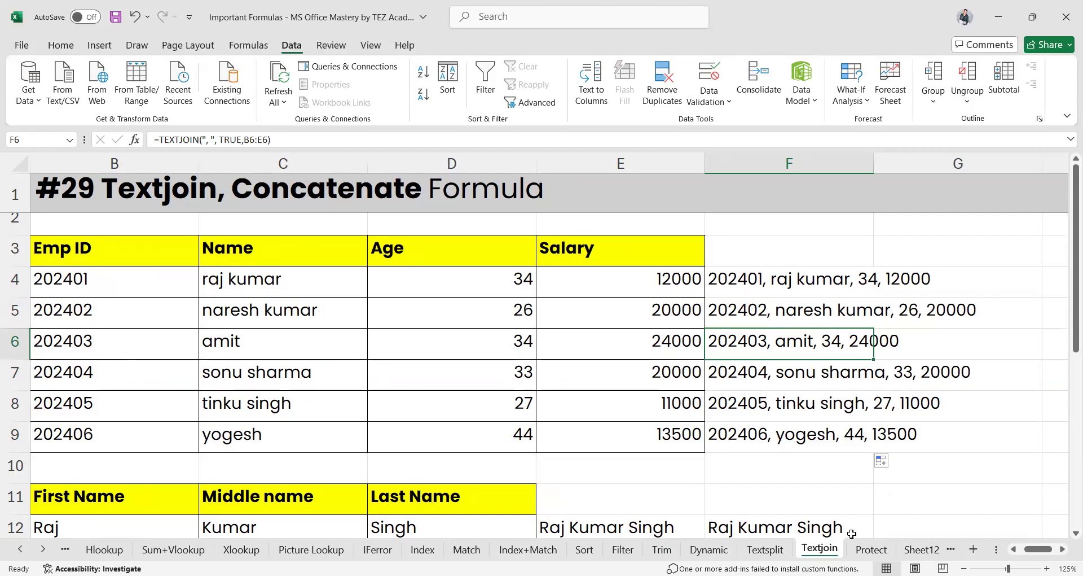
click(869, 550)
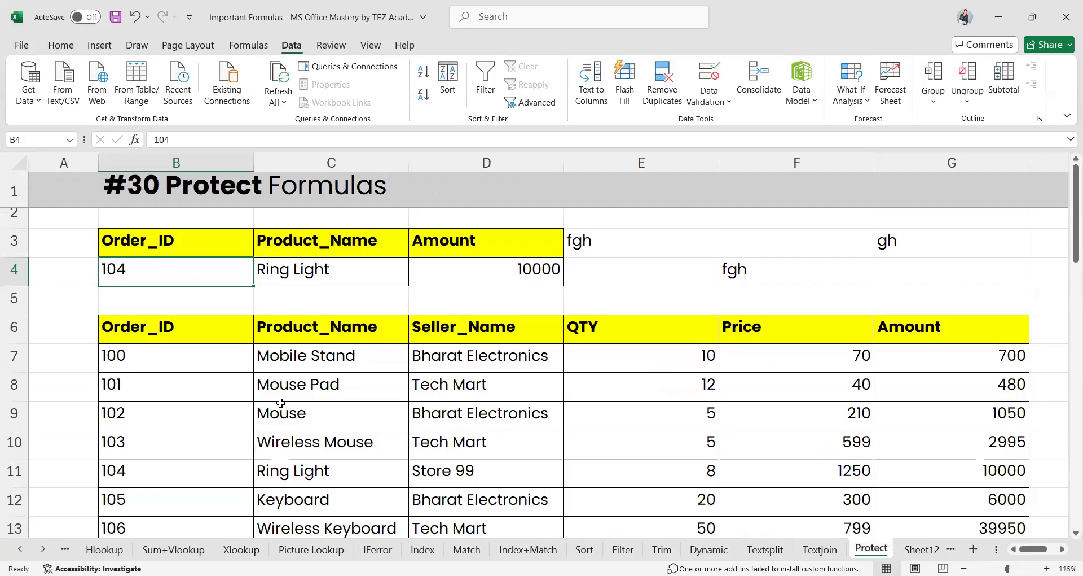
Select E3:G4 and delete the stray 'fgh' and 'gh' entries
click(580, 245)
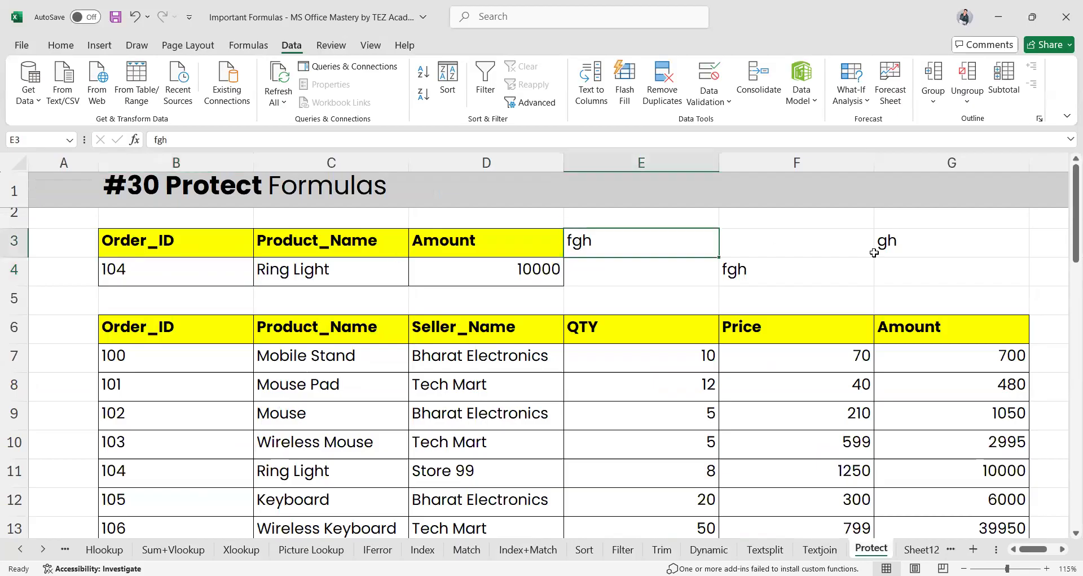
shift+click(919, 273)
key(Delete)
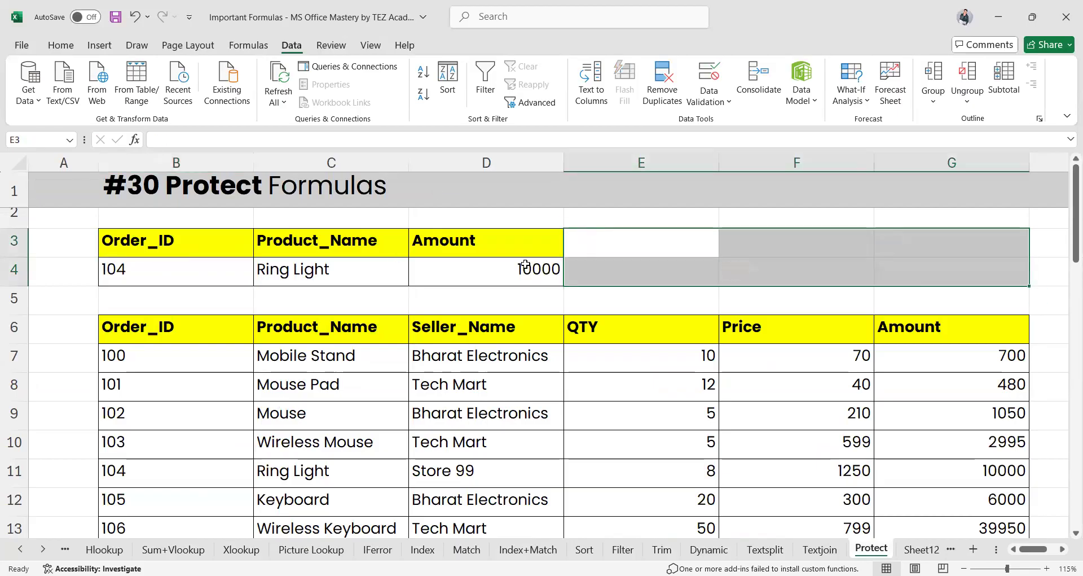
click(502, 260)
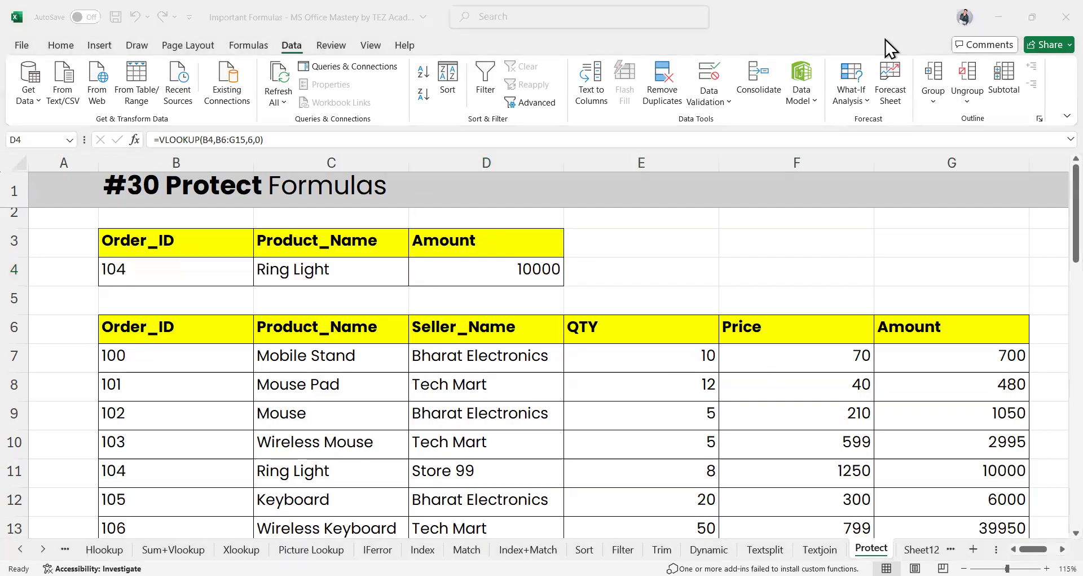
Inspect the Amount formulas in G7, G8 and G9
click(938, 353)
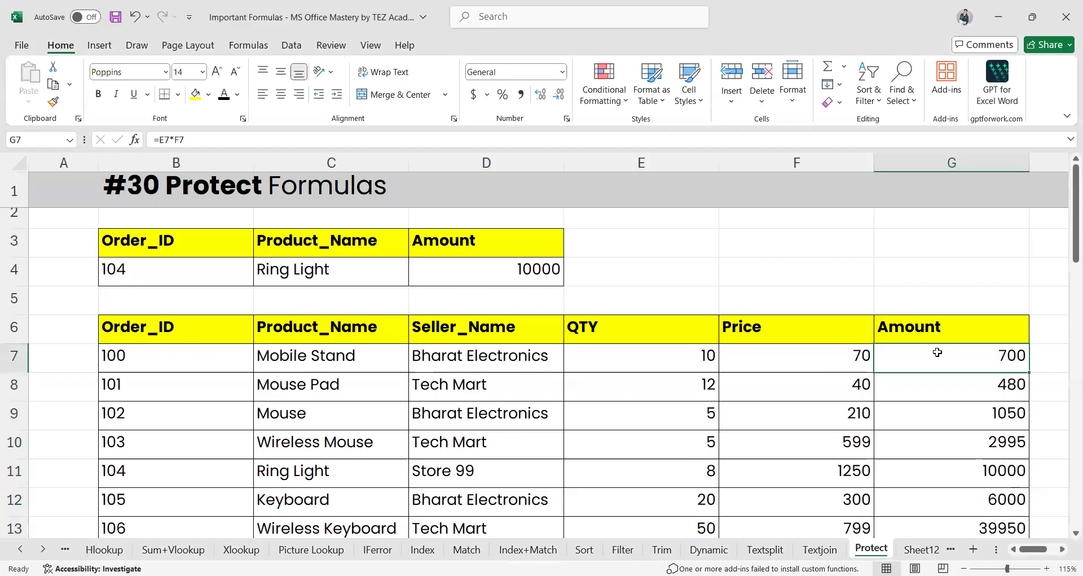
click(950, 387)
click(951, 414)
scroll(952, 421, down, 2)
scroll(951, 421, up, 1)
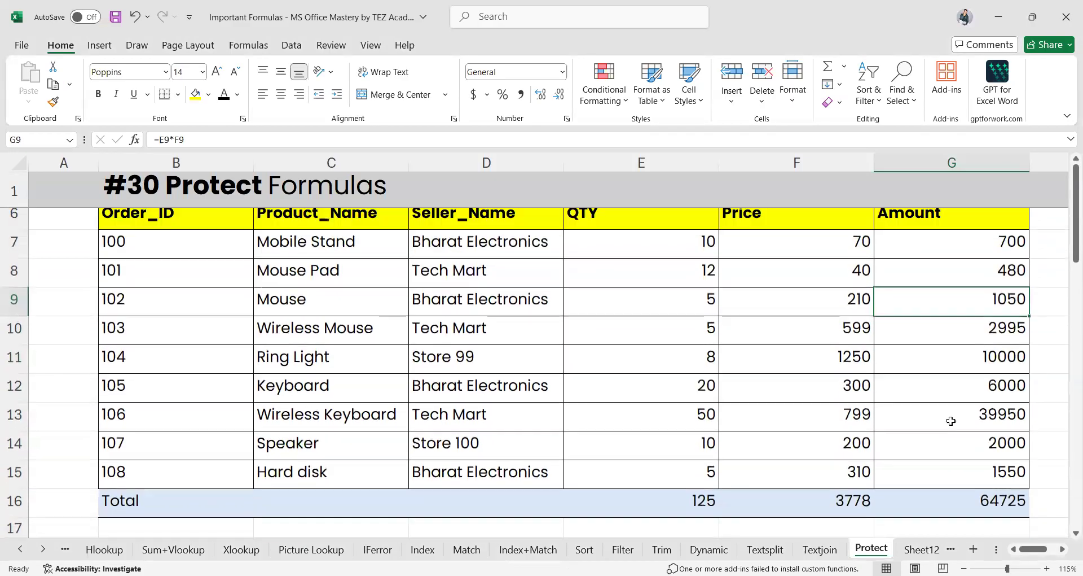
click(934, 250)
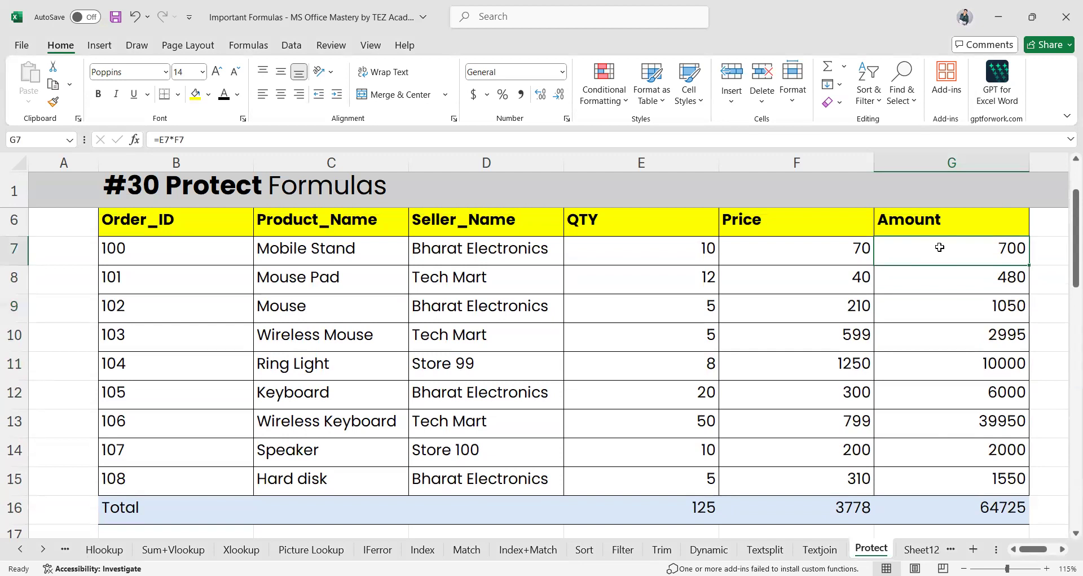
Toggle the Lock Cell setting on the Amount range G7:G16
drag(939, 247, 958, 518)
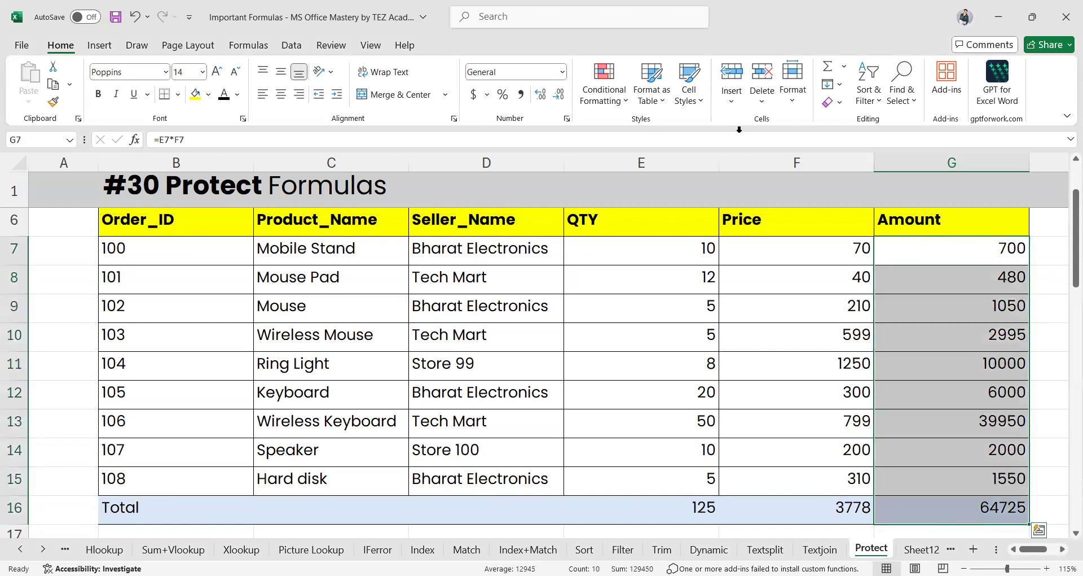
click(794, 103)
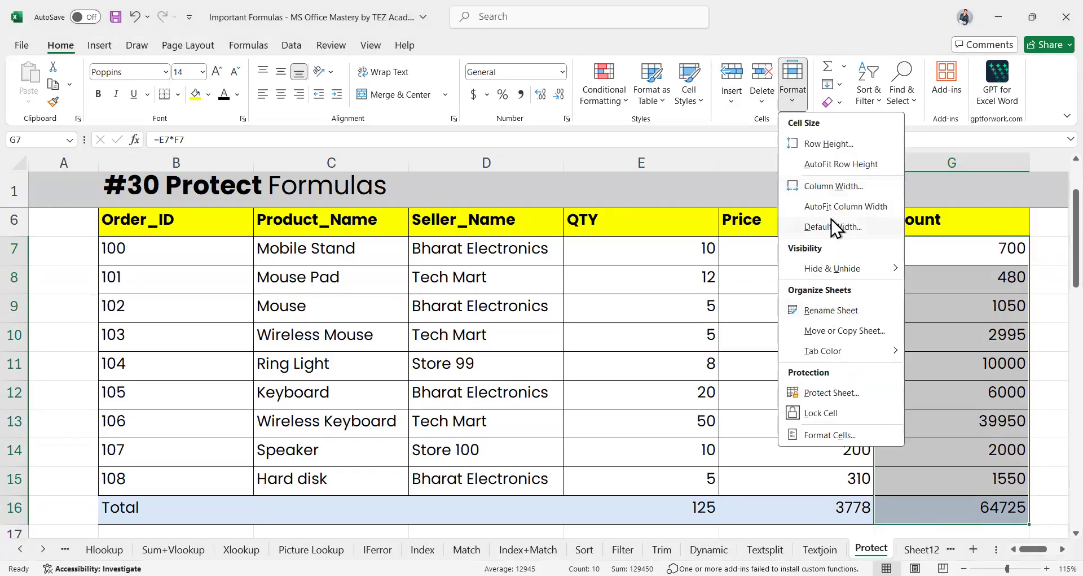
click(817, 412)
Check G10's formula, reselect G7:G16, then deselect the range
click(954, 339)
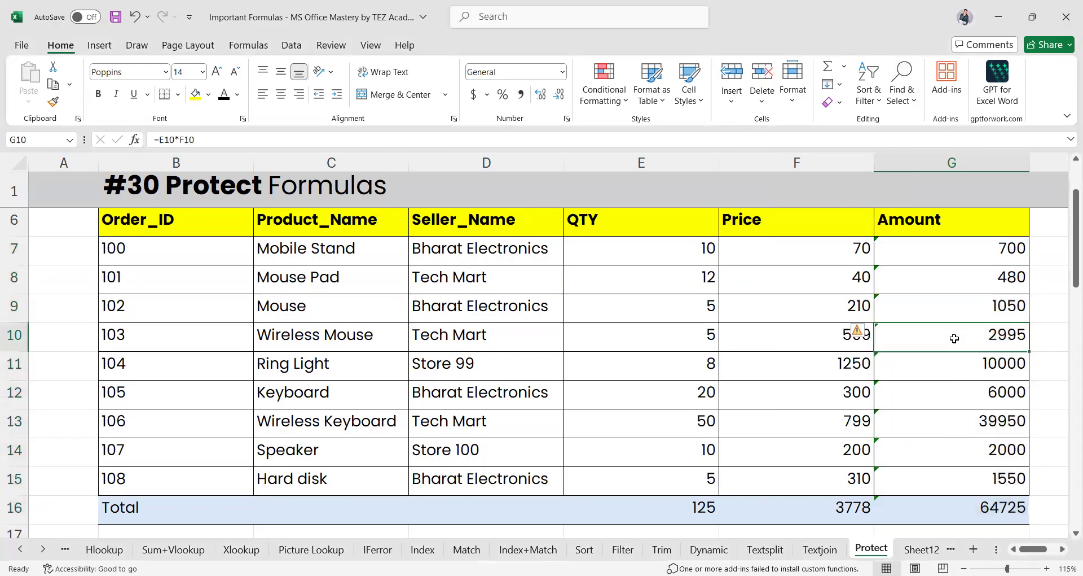
scroll(728, 364, up, 1)
scroll(727, 367, down, 1)
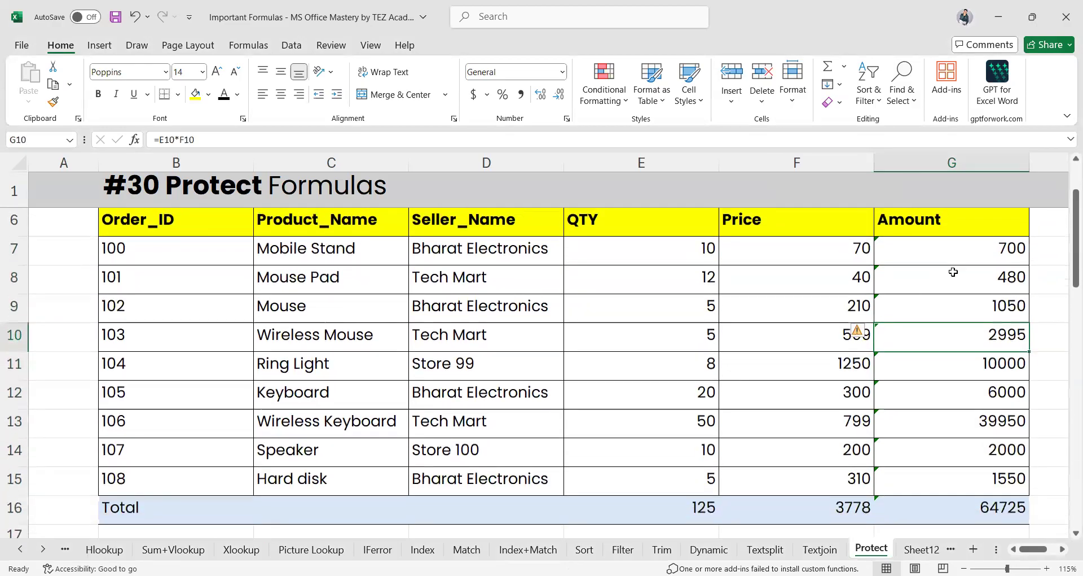
click(947, 259)
drag(947, 259, 935, 511)
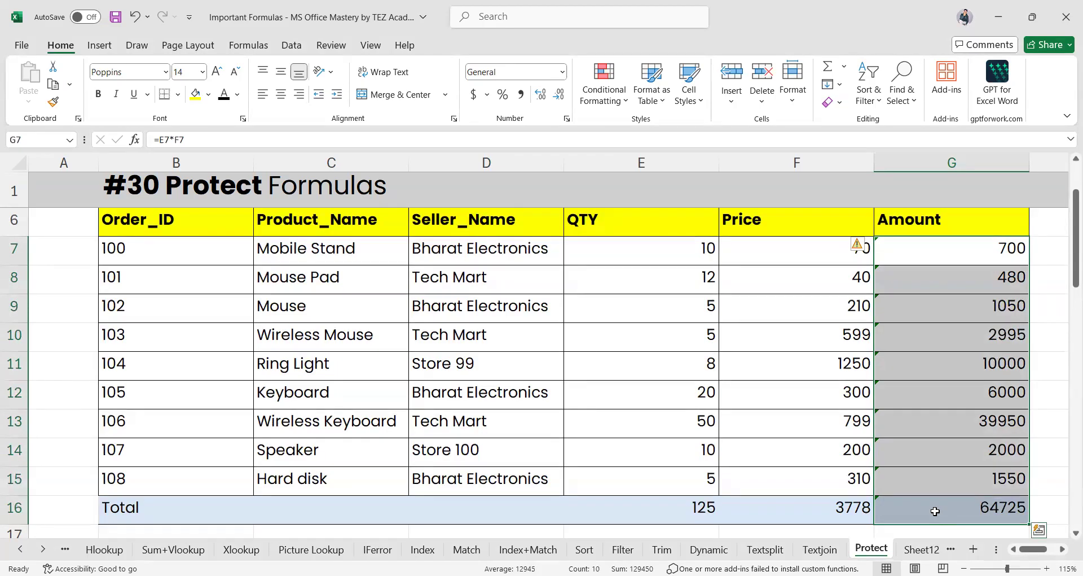
click(790, 384)
Review G7's formula unchanged, then lock the Amount cells G7:G16 via Format > Lock Cell
double_click(956, 255)
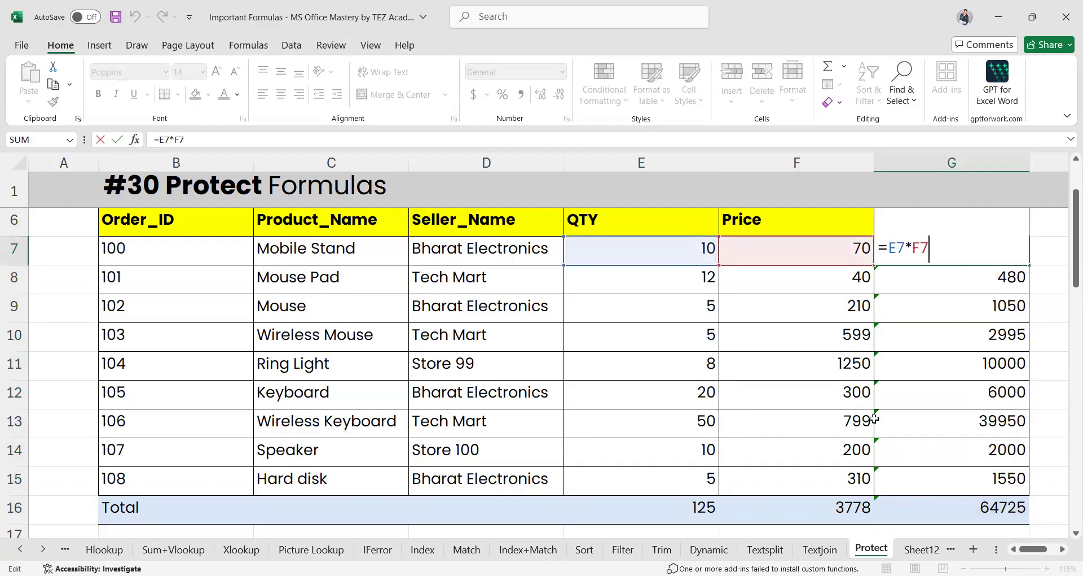
key(Return)
drag(919, 256, 927, 513)
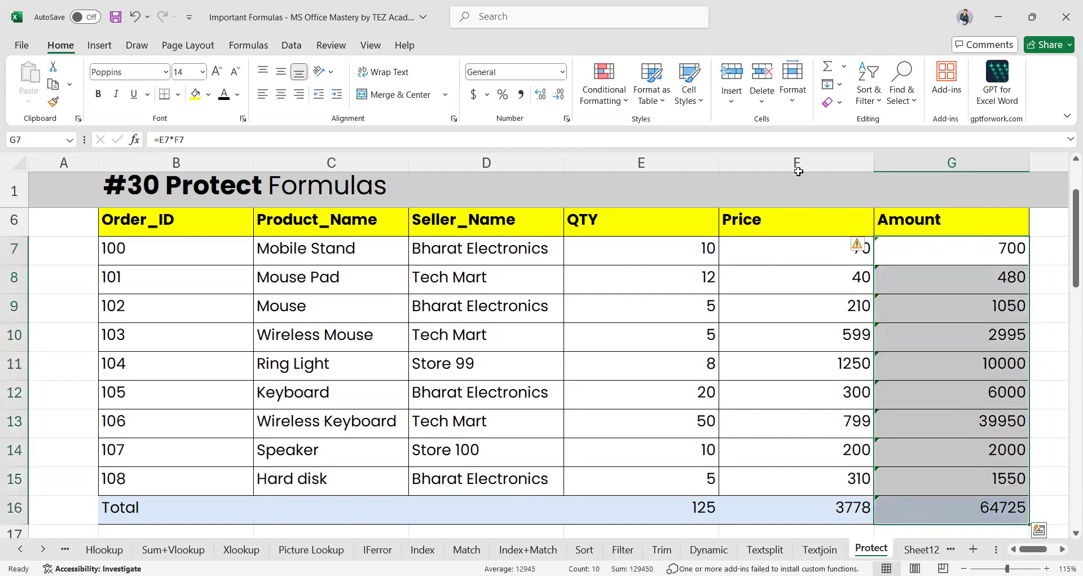
click(793, 96)
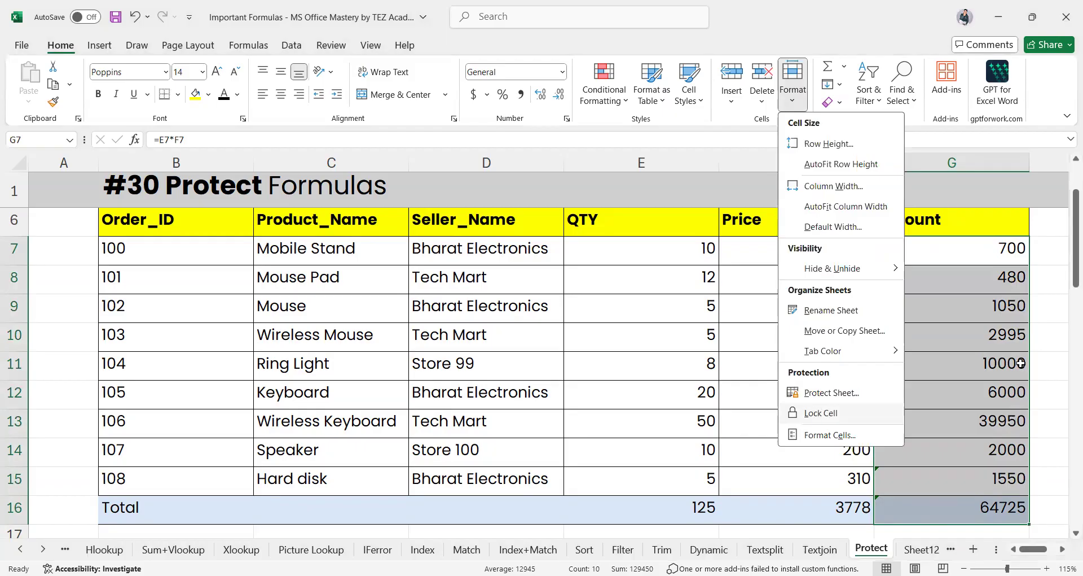
click(821, 412)
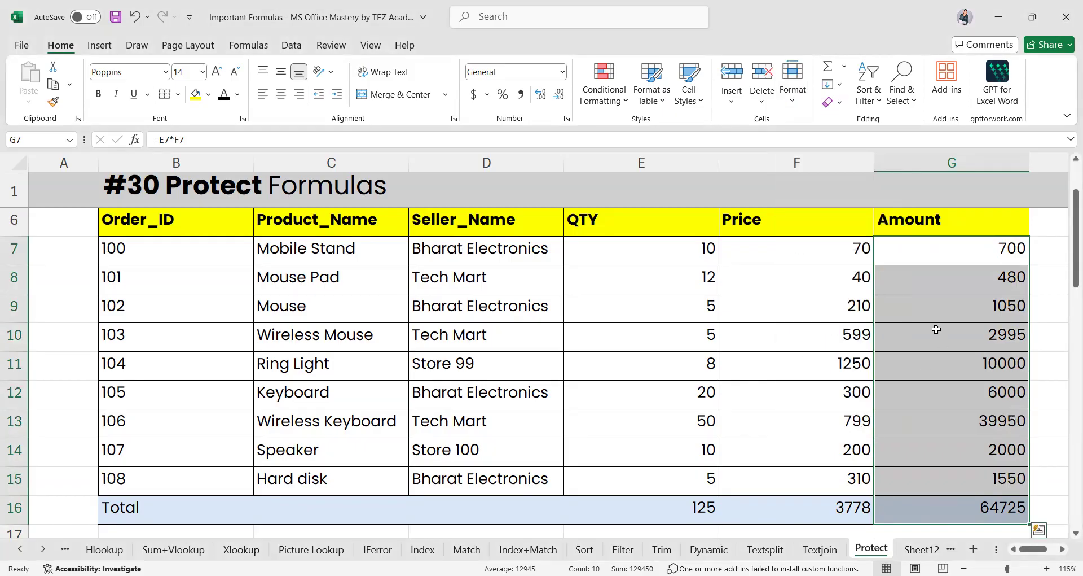
click(791, 108)
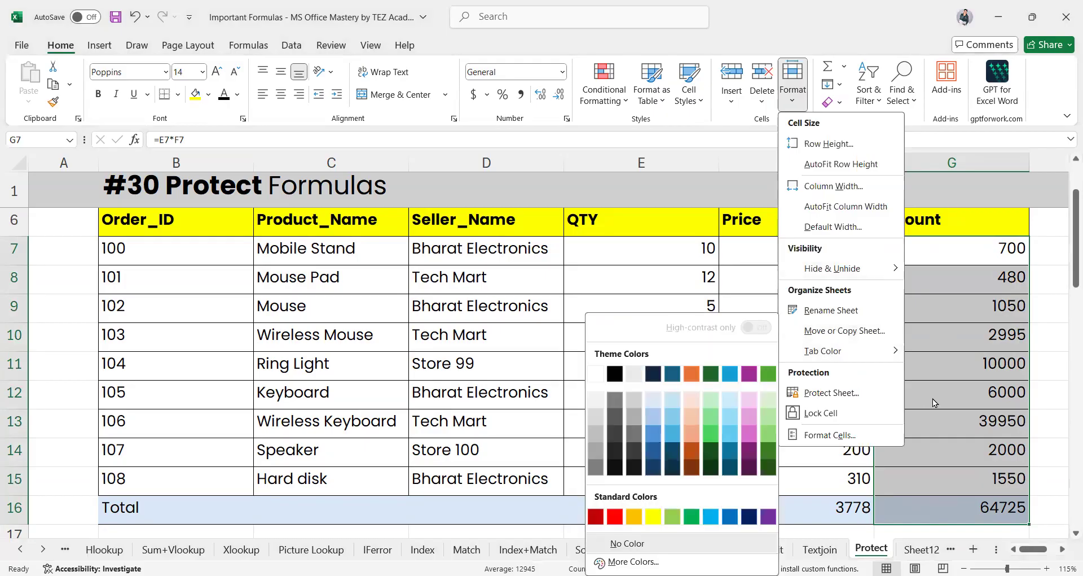
Protect the sheet with a password, entered and confirmed, allowing selection of locked and unlocked cells
click(840, 394)
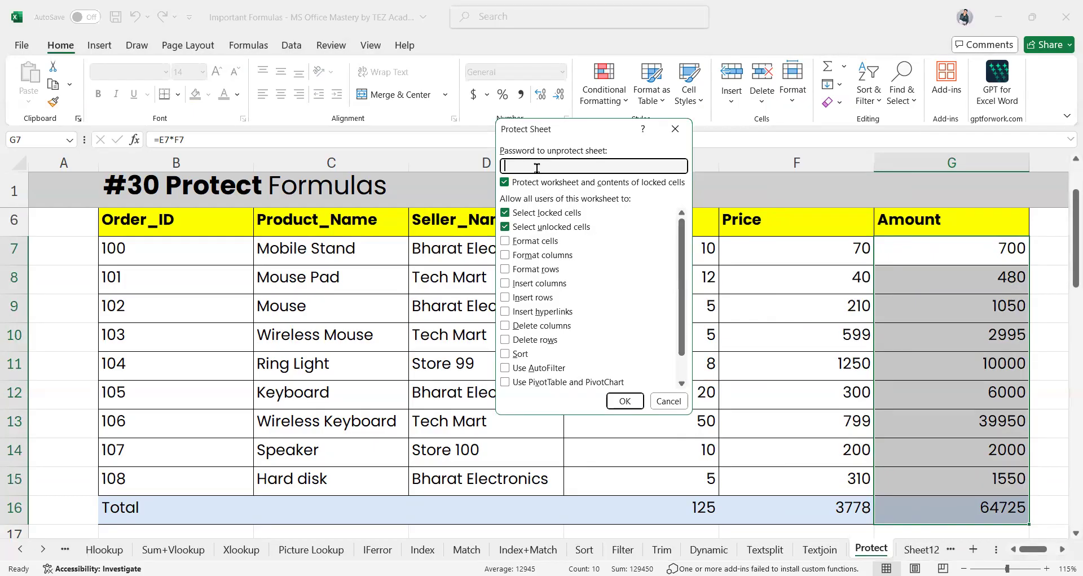
text(123)
key(Return)
text(123)
key(Return)
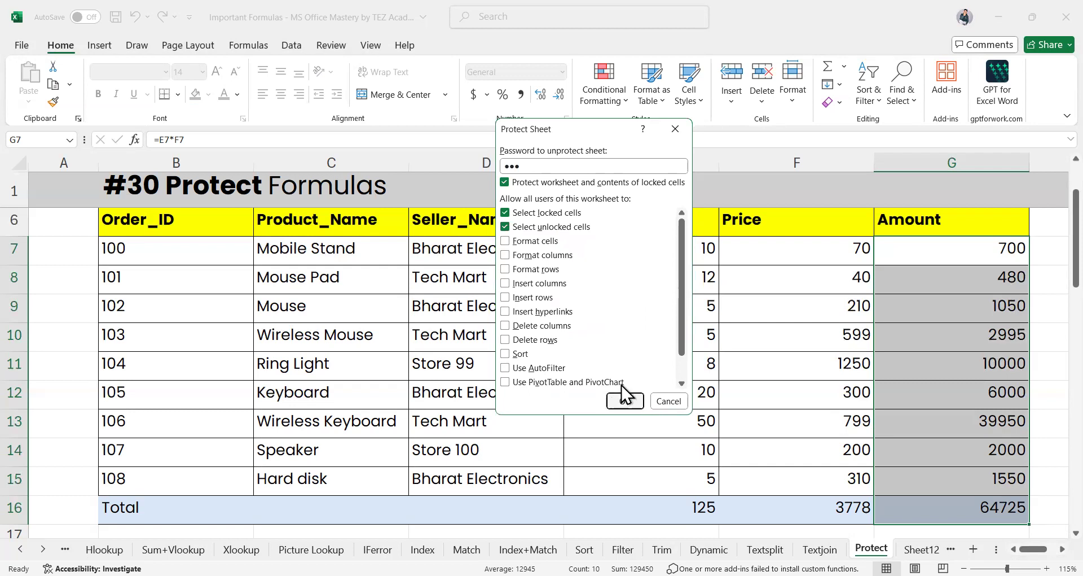
click(625, 401)
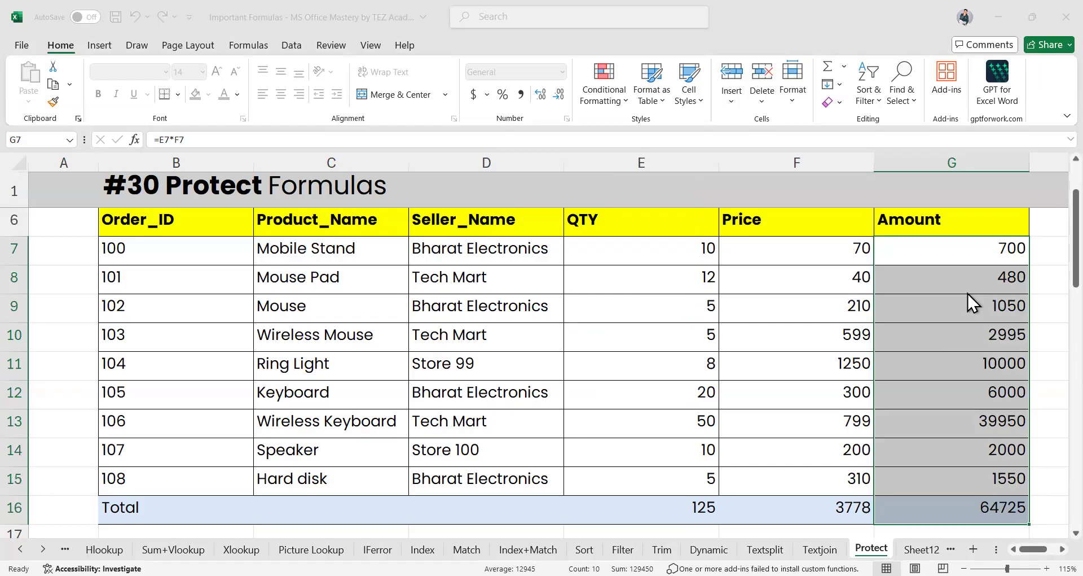
click(665, 394)
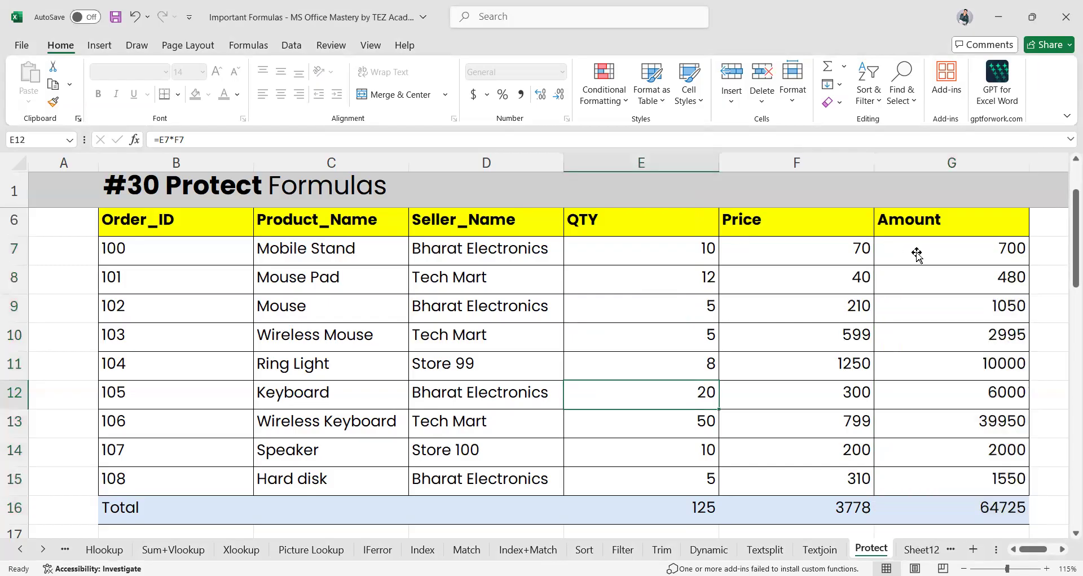
click(926, 336)
key(Delete)
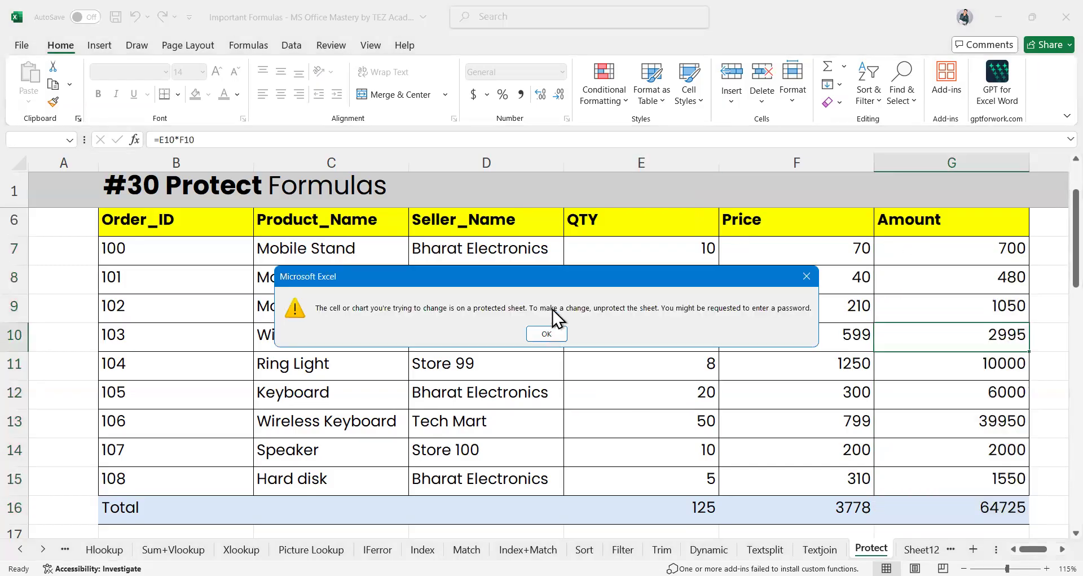
click(546, 333)
click(922, 286)
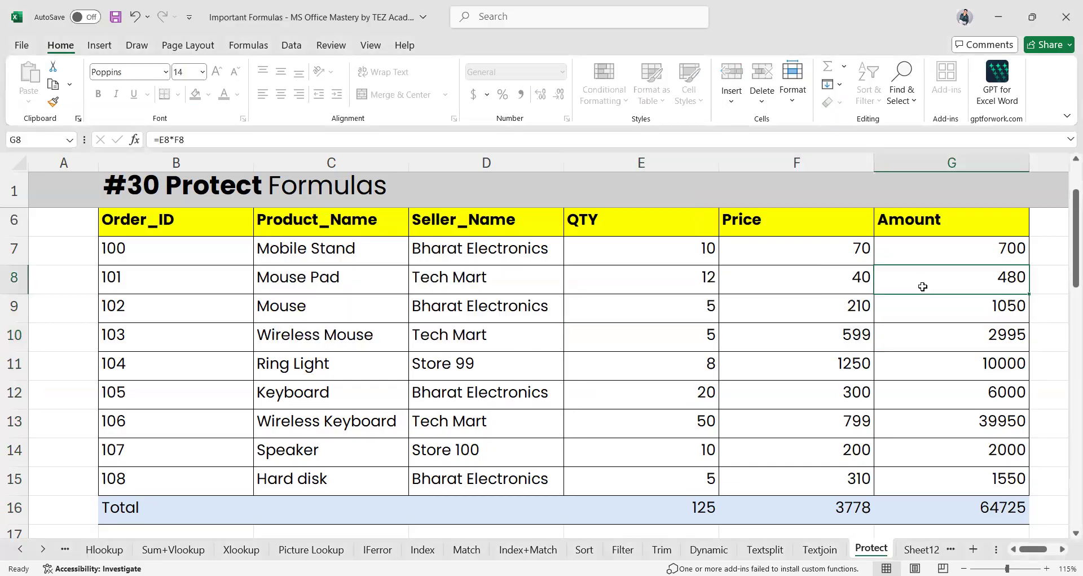
key(Delete)
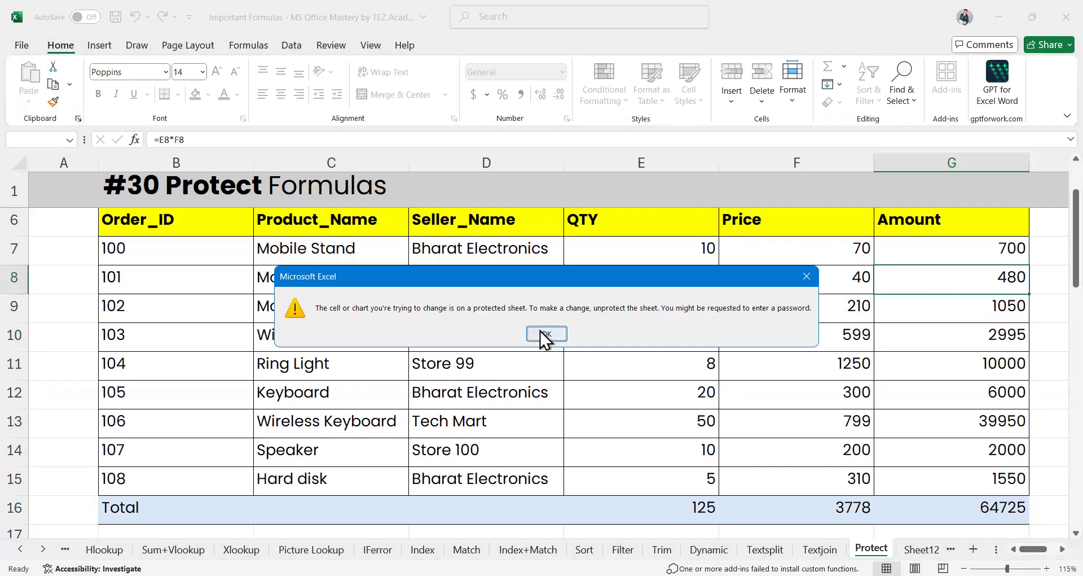
click(545, 334)
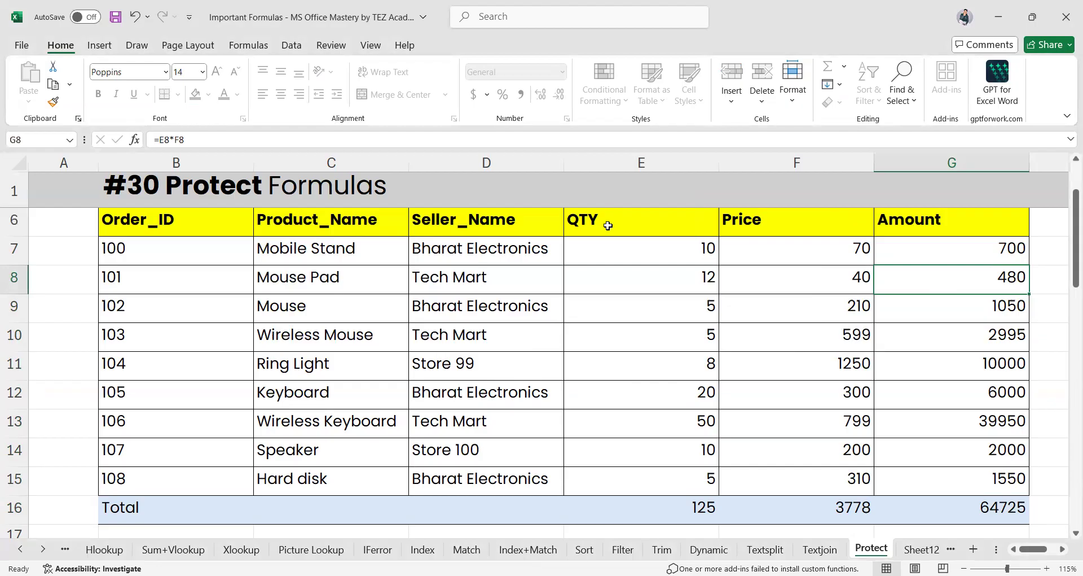
click(922, 549)
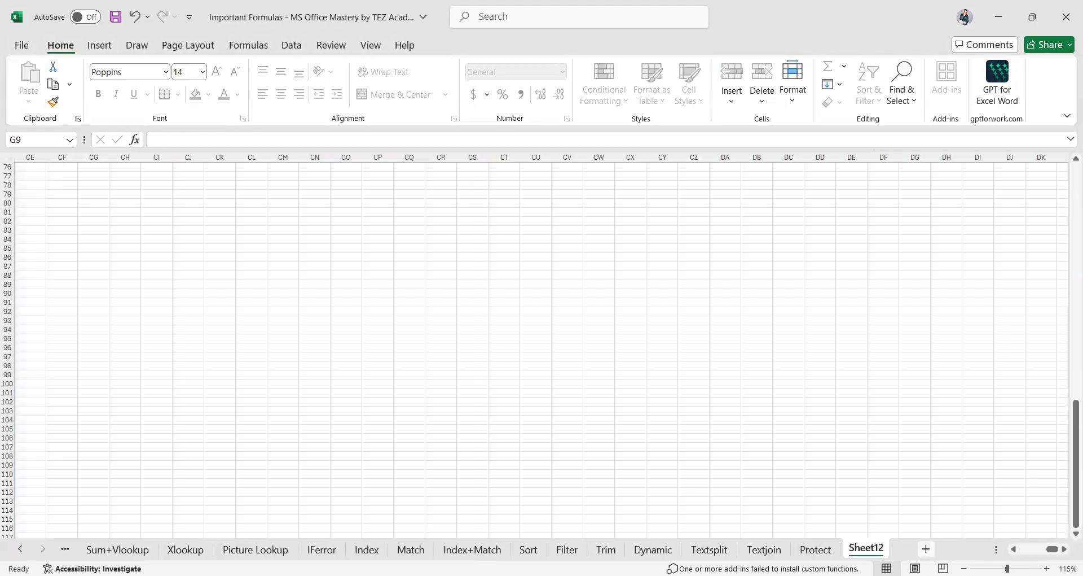
click(823, 550)
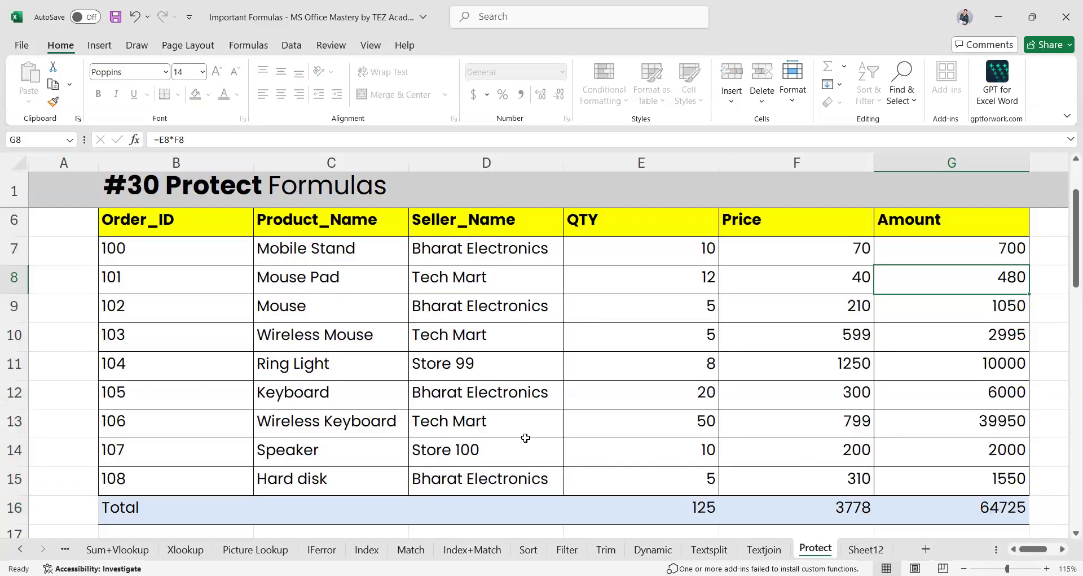